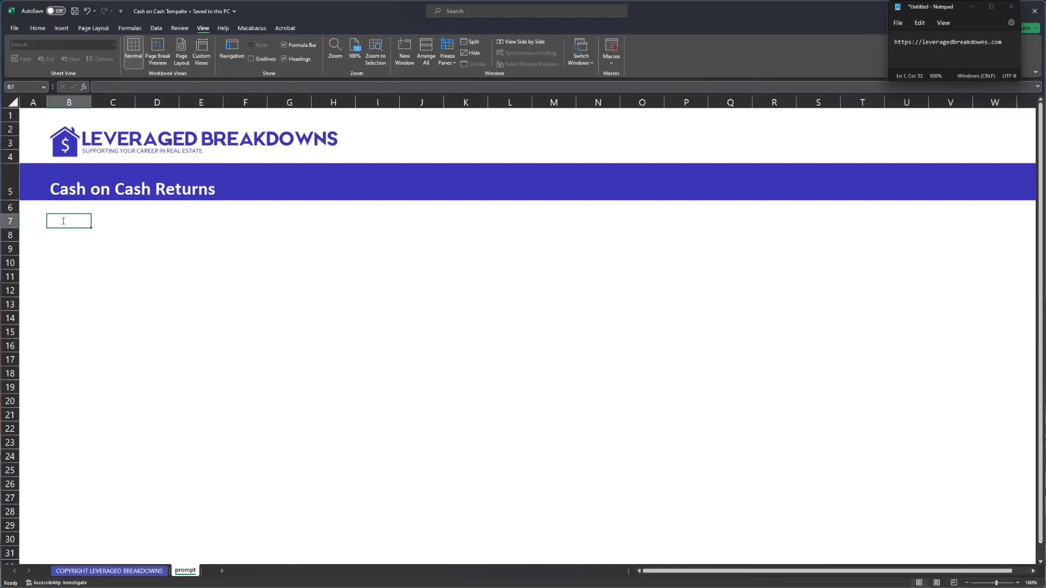
# - Enter 50000 in C8 and format it as currency, showing $50,000
pyautogui.scroll(-2, 72, 264)
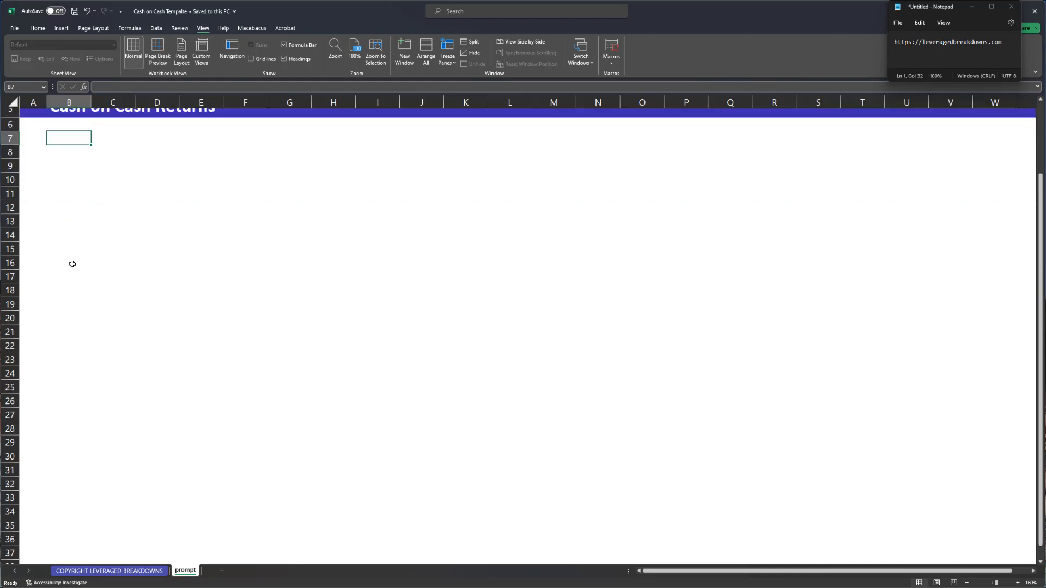
pyautogui.scroll(2, 218, 216)
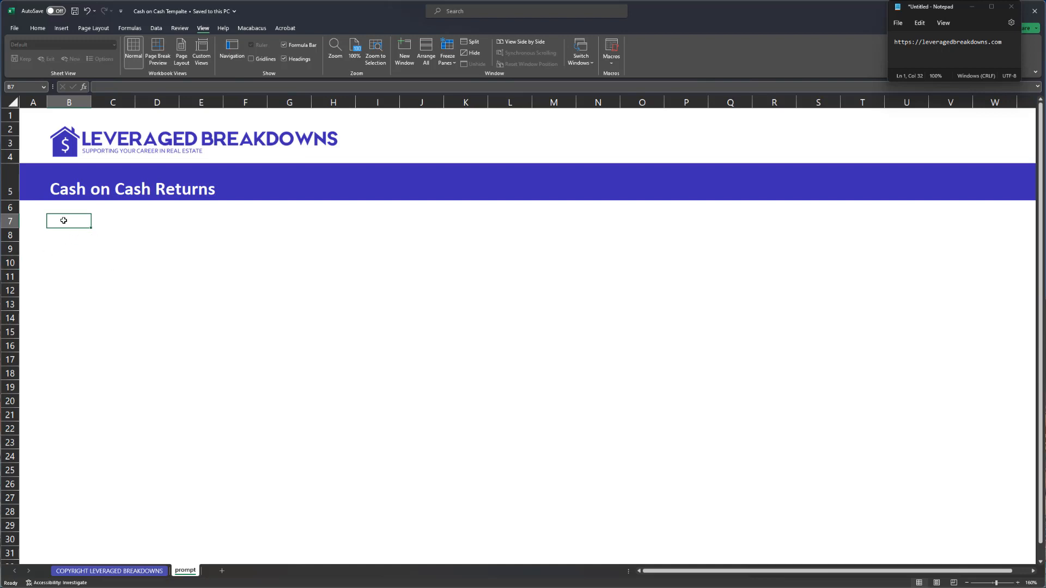
pyautogui.scroll(-1, 68, 221)
pyautogui.scroll(1, 70, 221)
pyautogui.scroll(-1, 73, 223)
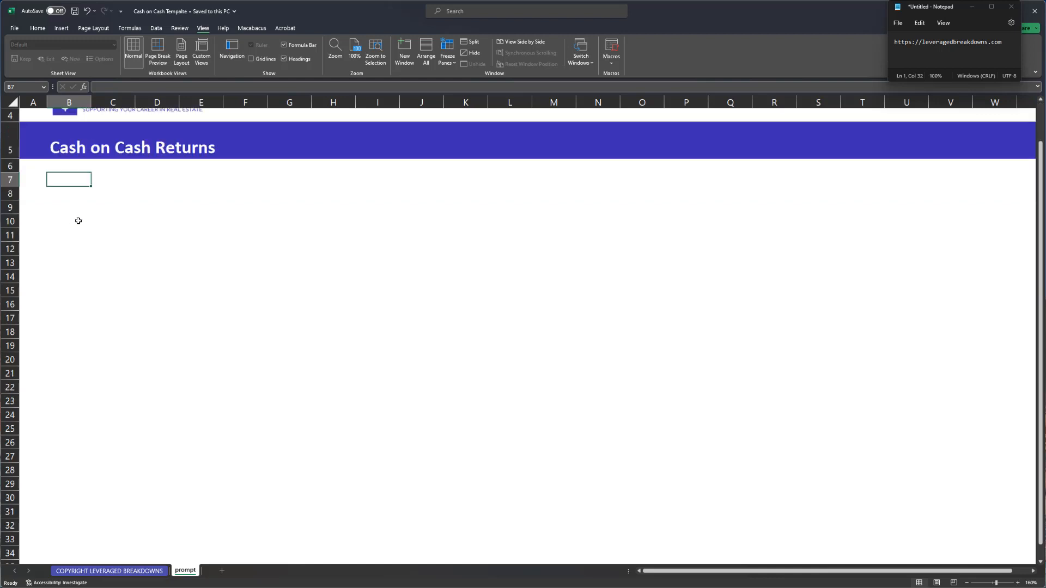
pyautogui.scroll(1, 79, 220)
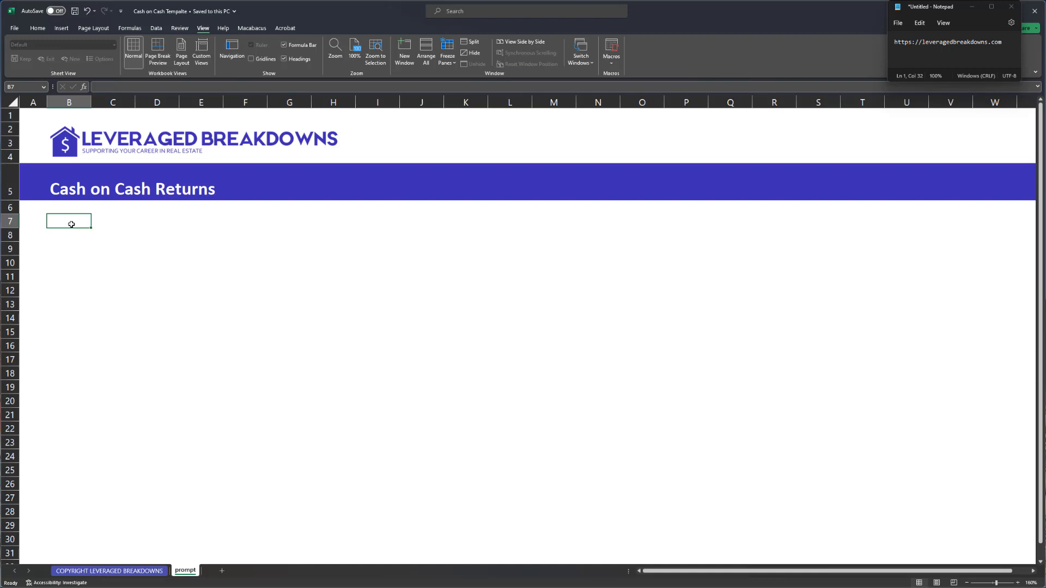
pyautogui.press('Down')
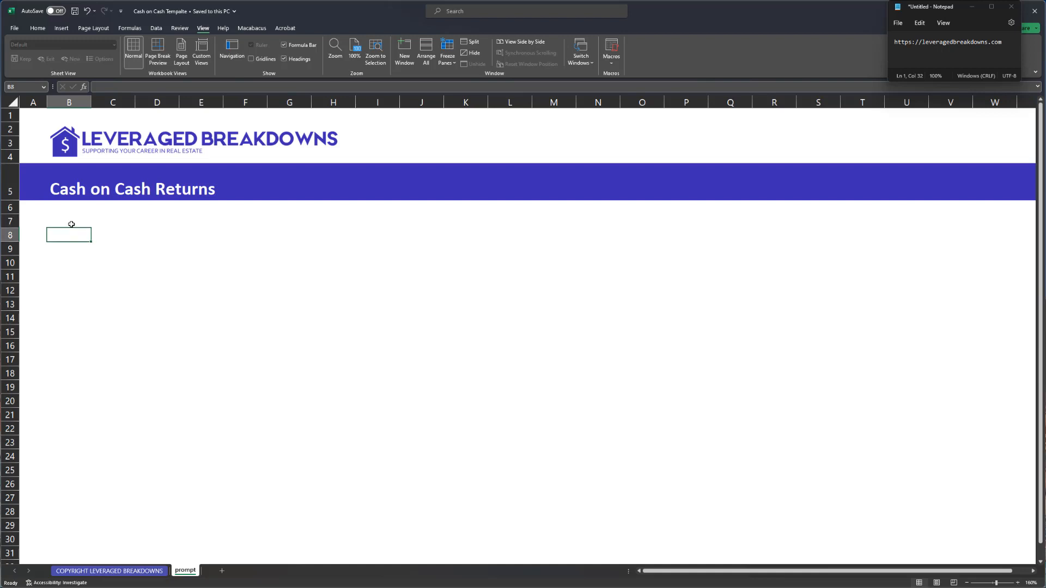
pyautogui.press('Right')
pyautogui.write('50000')
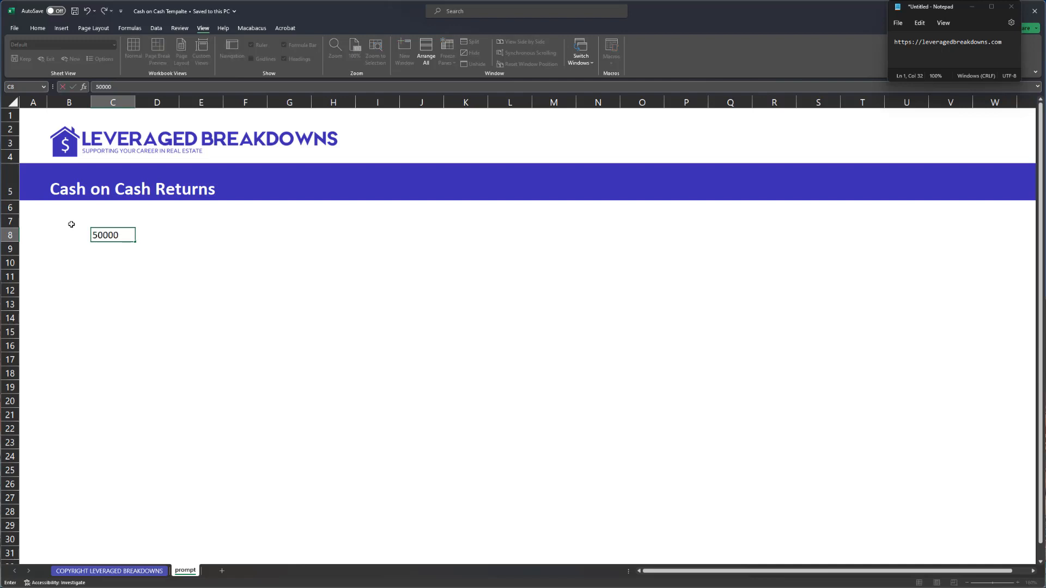
pyautogui.press('Return')
pyautogui.press('Up')
pyautogui.hotkey('ctrl', 'shift', '4')
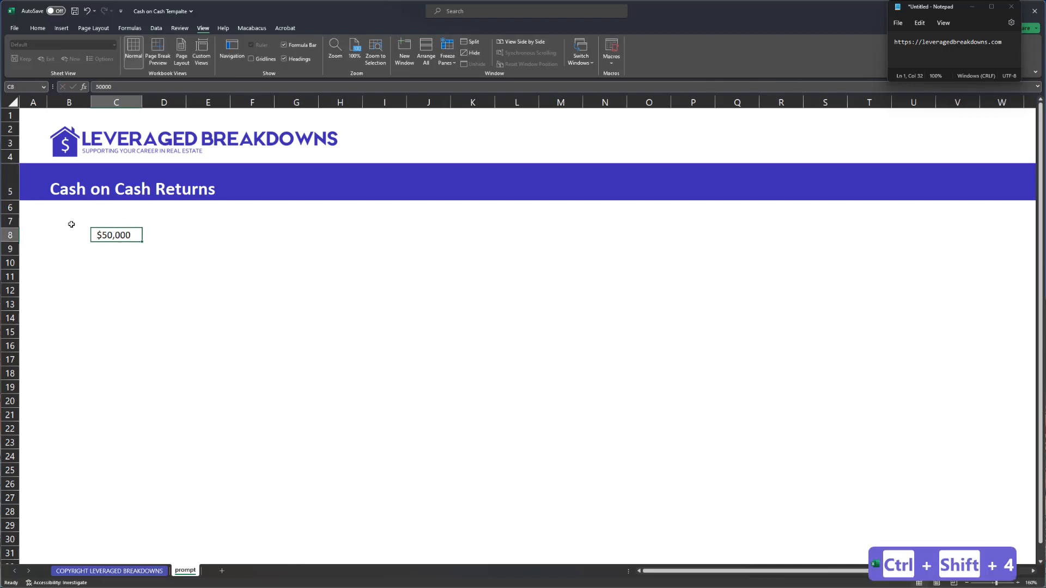
pyautogui.press('Left')
pyautogui.press('Right')
# - Enter 500,000 in C9 and format it as currency, showing $500,000
pyautogui.press('Down')
pyautogui.write('500,0')
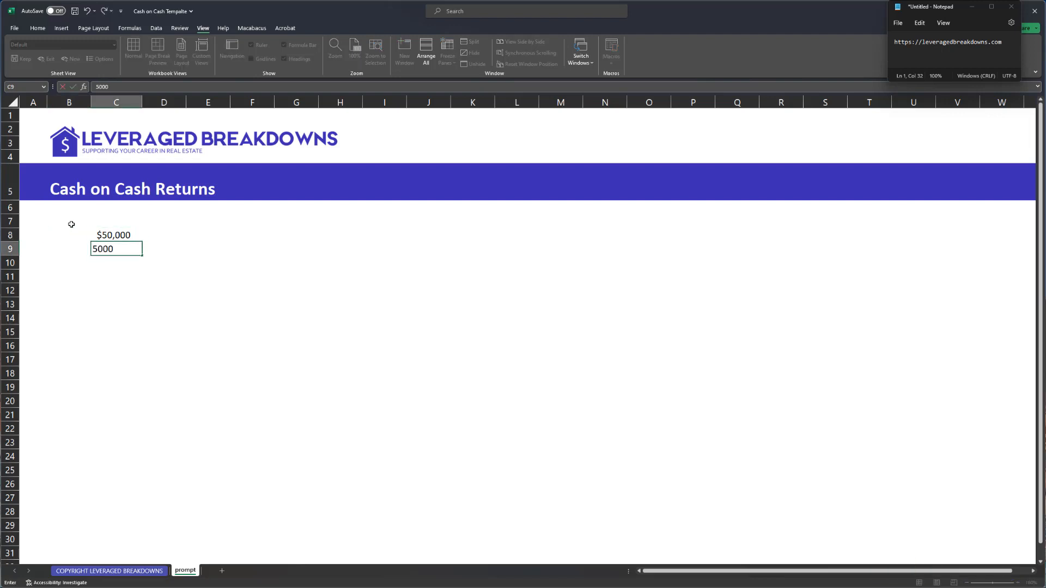
pyautogui.write('00')
pyautogui.press('Return')
pyautogui.press('Up')
pyautogui.hotkey('ctrl', 'shift', '4')
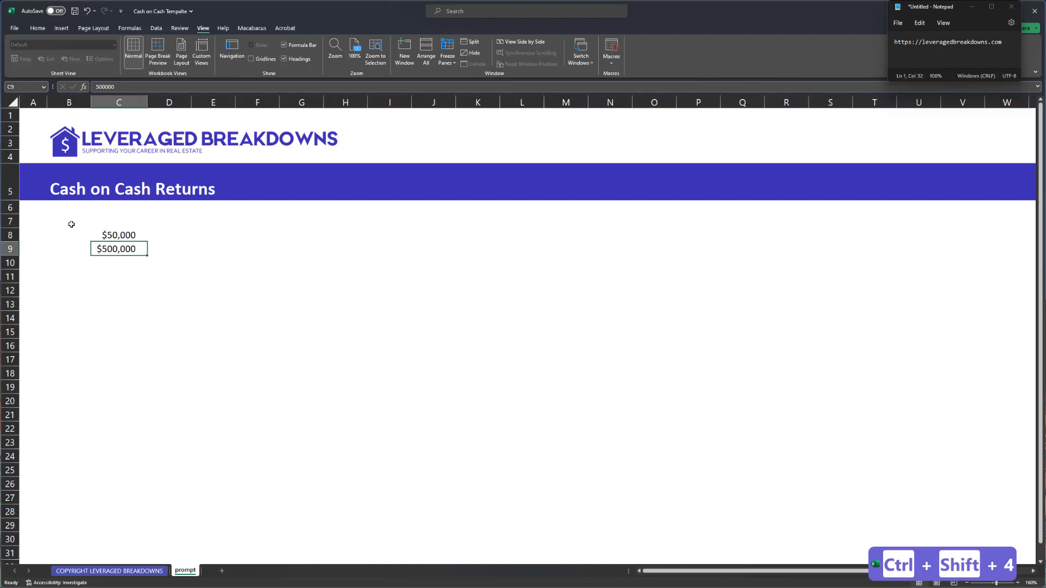
# - Put =C8/C9 in C10 and format it as a percentage, showing 10.0%
pyautogui.press('Down')
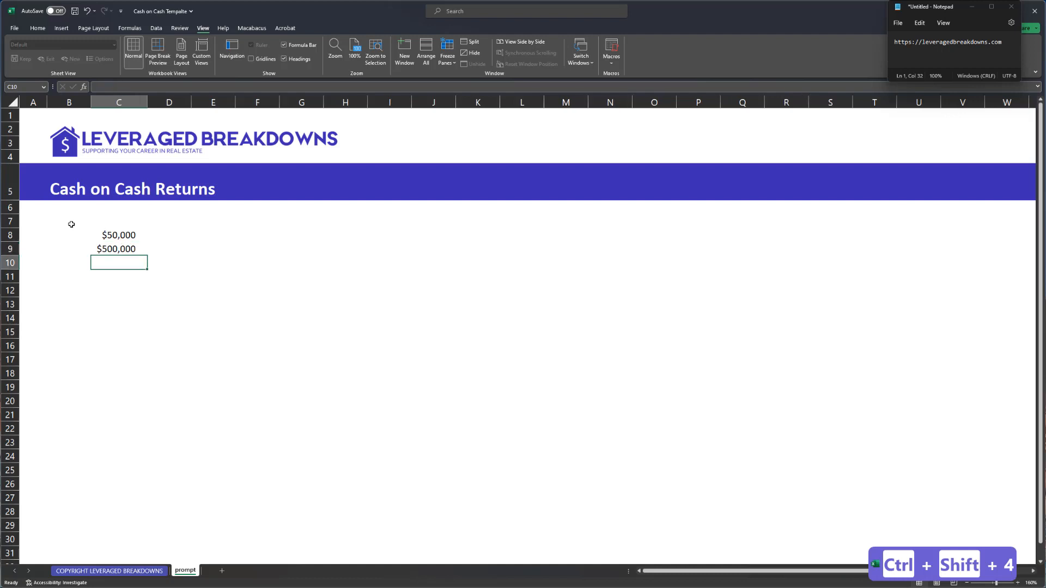
pyautogui.write('=C8/C9')
pyautogui.press('Return')
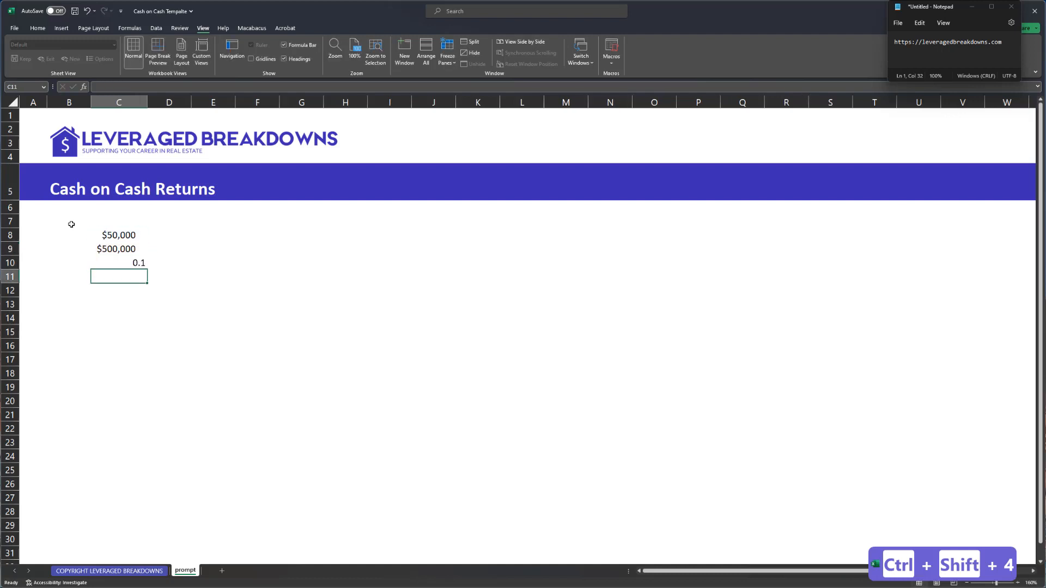
pyautogui.press('Up')
pyautogui.hotkey('ctrl', 'shift', '5')
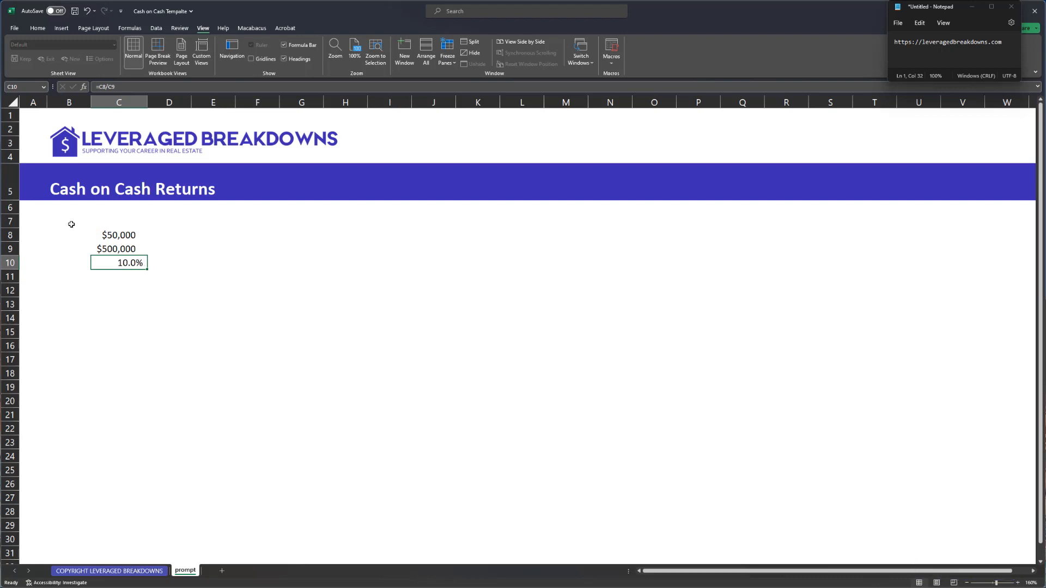
pyautogui.press('Down')
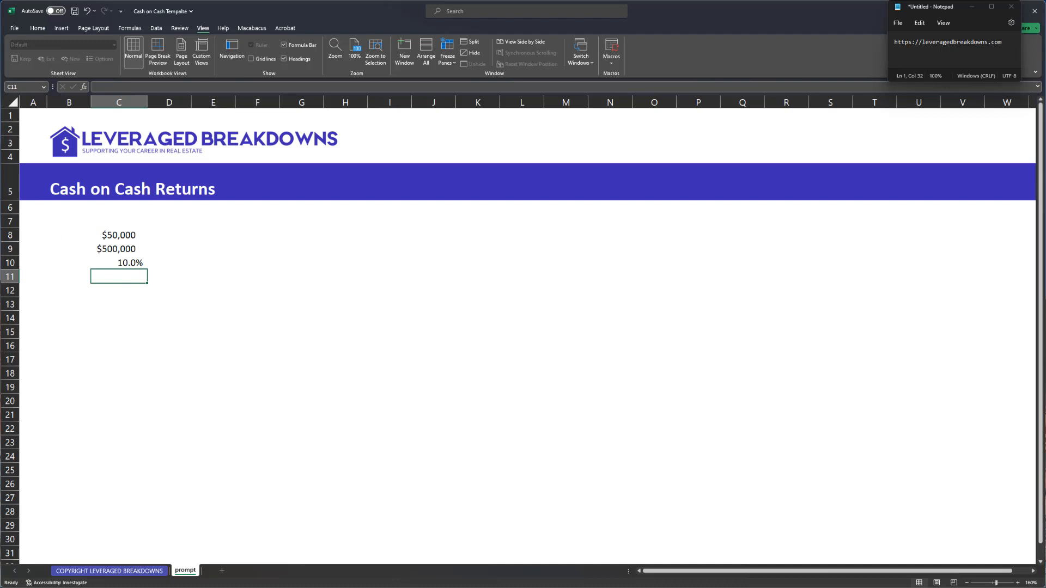
pyautogui.scroll(-1, 168, 306)
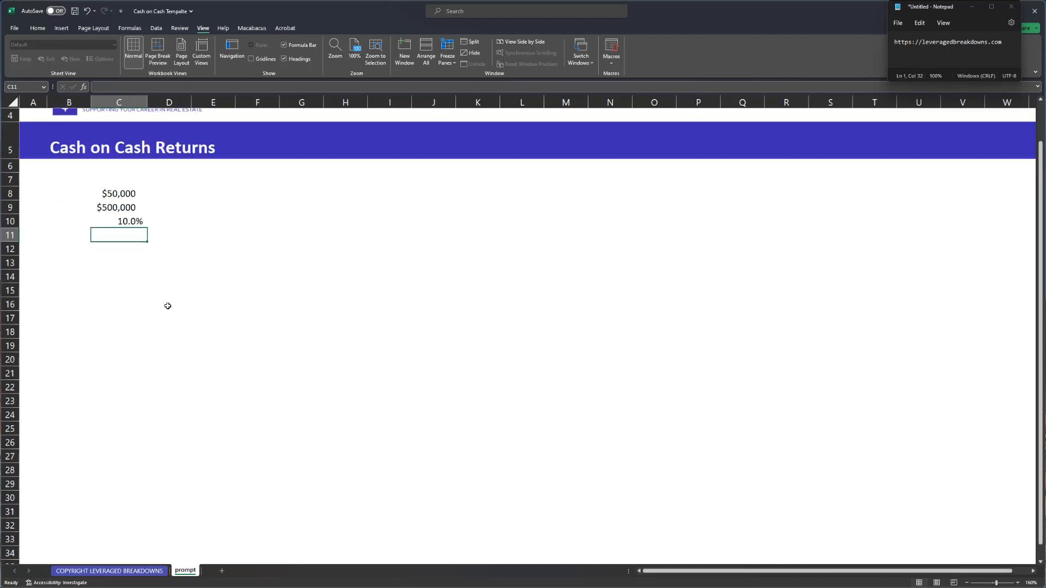
pyautogui.scroll(1, 168, 306)
pyautogui.press('Up')
pyautogui.press('Up')
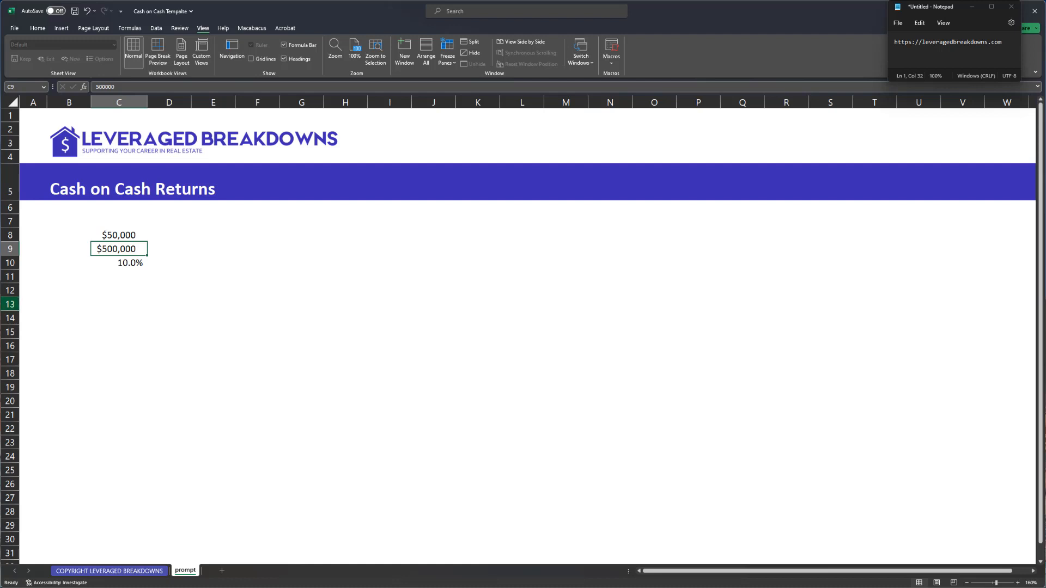
pyautogui.click(108, 315)
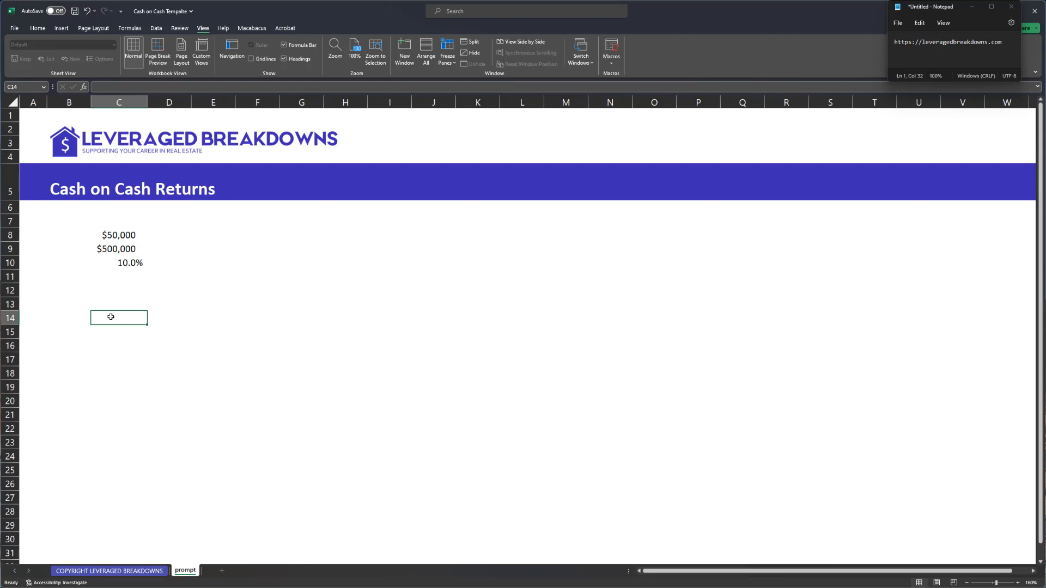
pyautogui.hotkey('ctrl', 'Up')
pyautogui.press('Down')
pyautogui.press('Down')
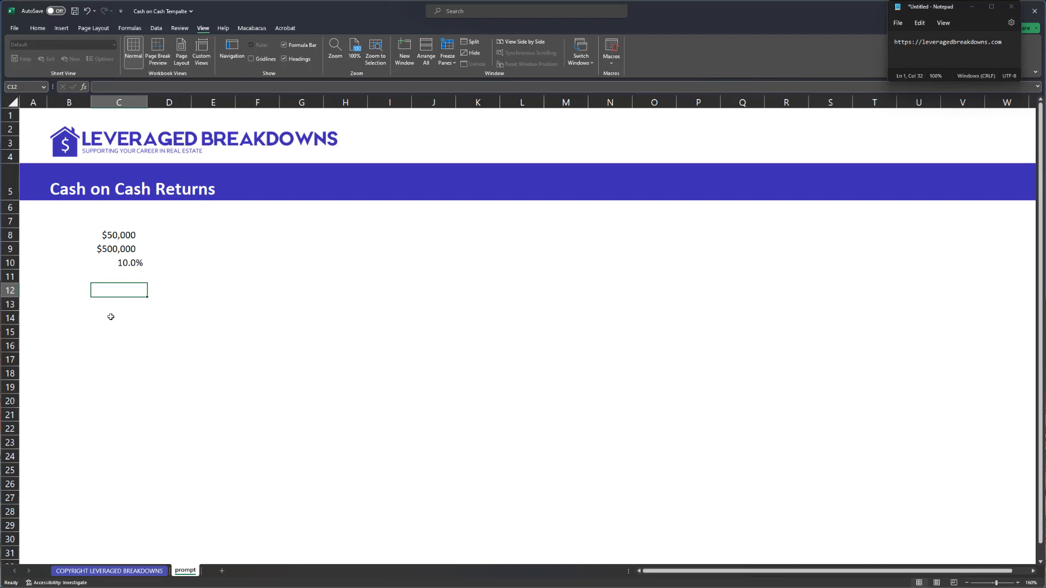
pyautogui.hotkey('ctrl', 'Up')
pyautogui.hotkey('ctrl', 'Up')
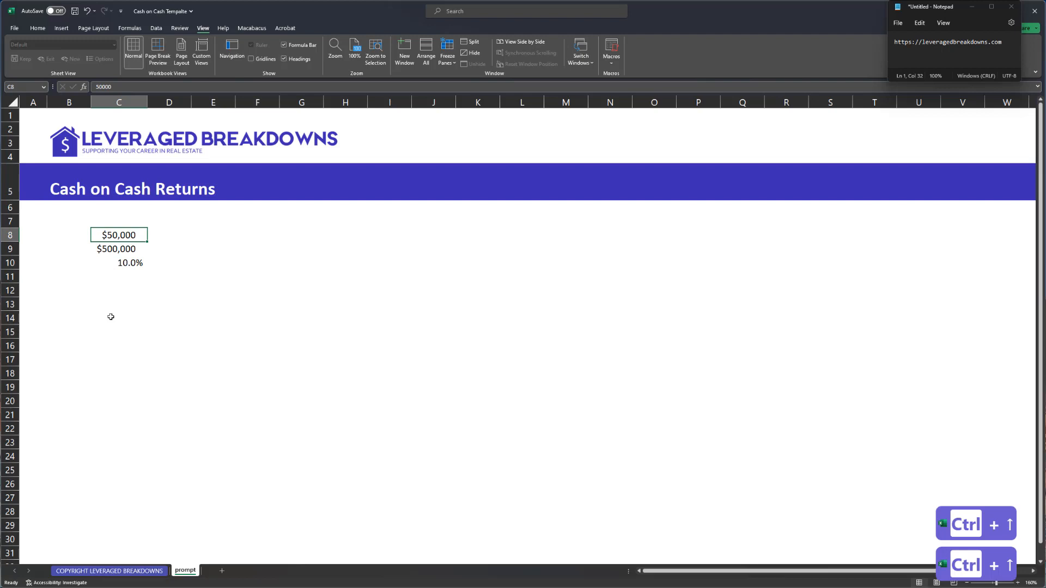
# - Add an Interest Rate label in E8 with 7.0% in F8, formatted blue to one decimal
pyautogui.press('Right')
pyautogui.press('Right')
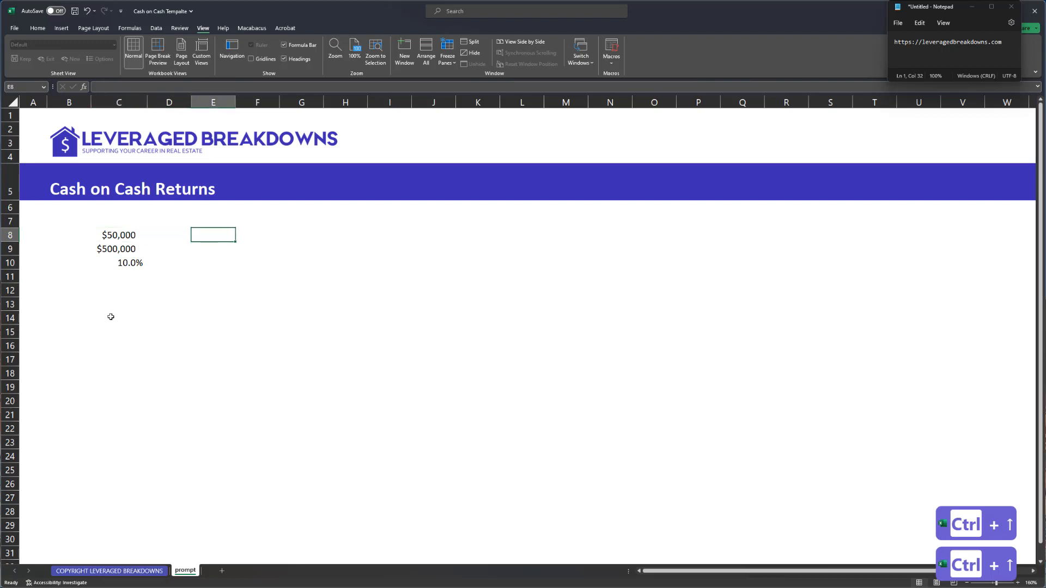
pyautogui.write('Intre')
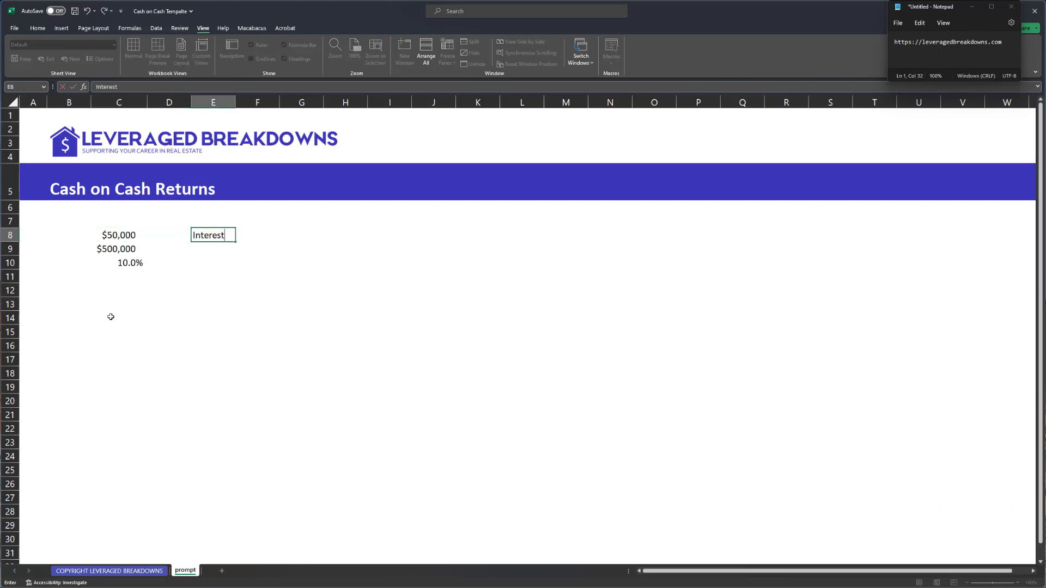
pyautogui.press('Right')
pyautogui.write('7%')
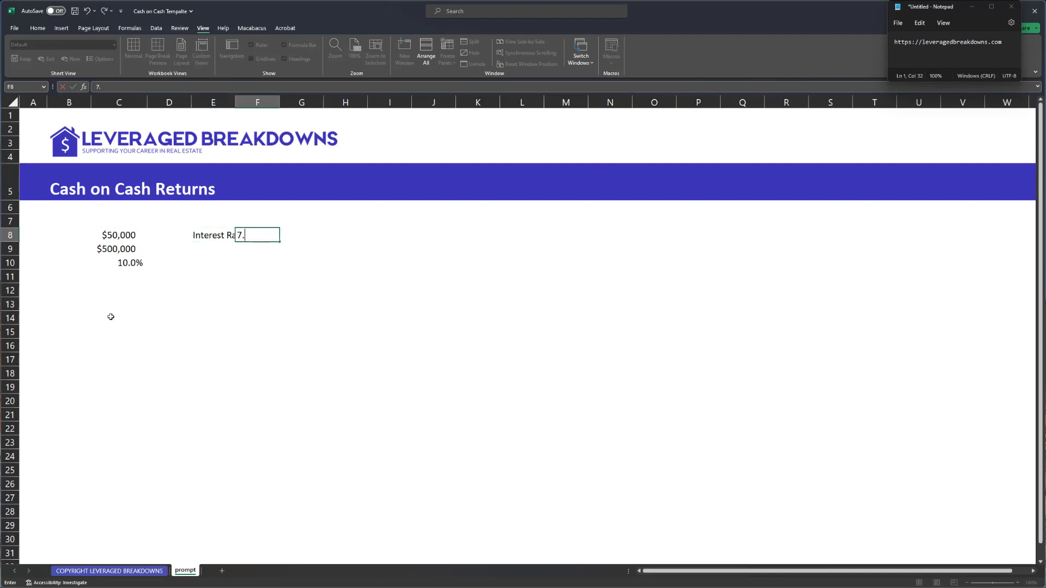
pyautogui.press('Return')
pyautogui.press('Up')
pyautogui.hotkey('ctrl', ';')
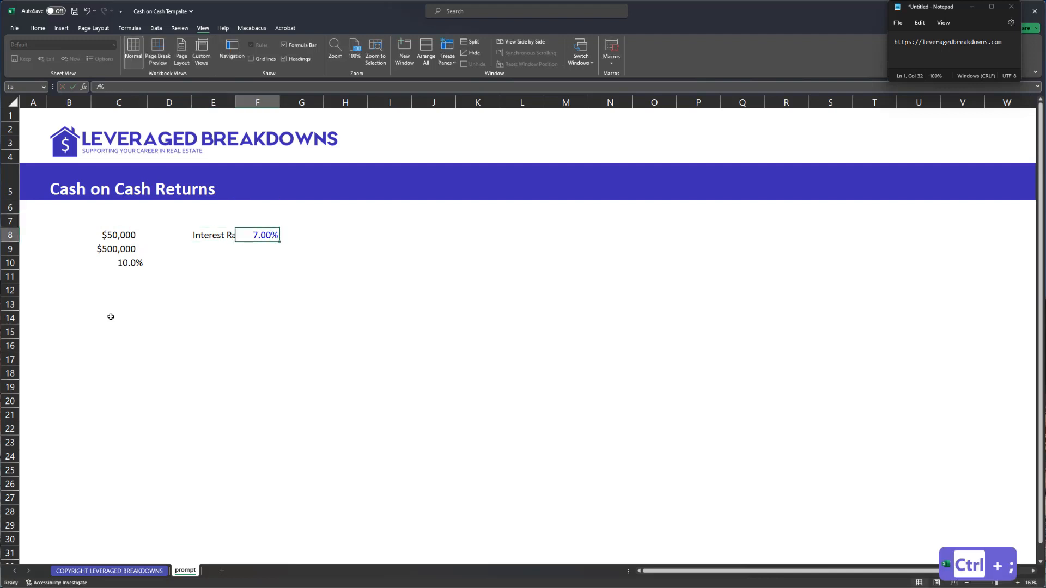
pyautogui.hotkey('ctrl', 'shift', '5')
pyautogui.hotkey('ctrl', 'Left')
pyautogui.hotkey('alt', 'h')
# - Add an LTV Ratio label in E9 with 80% beside it in F9
pyautogui.press('Down')
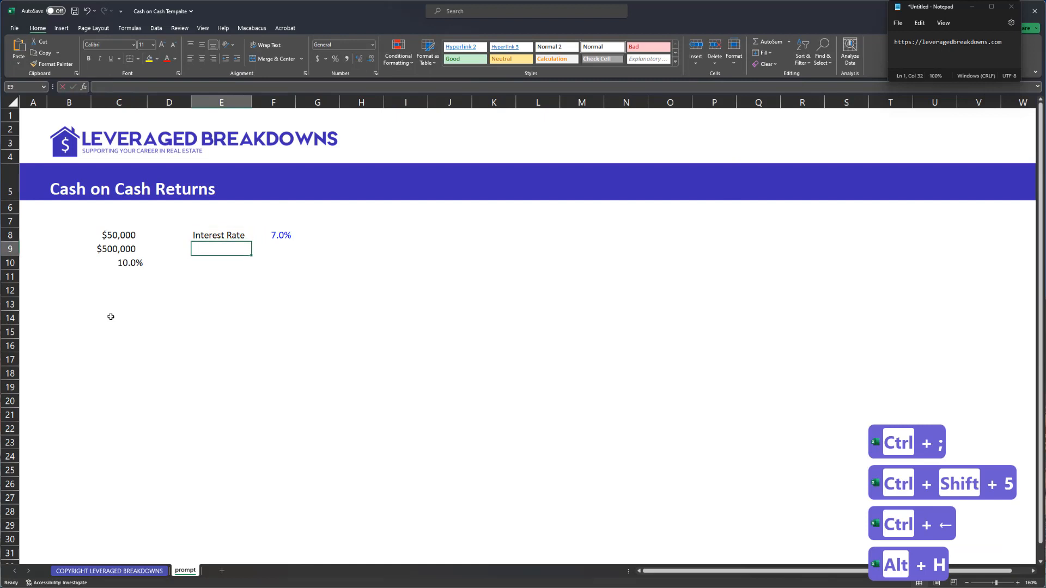
pyautogui.write('Loan')
pyautogui.press('Escape')
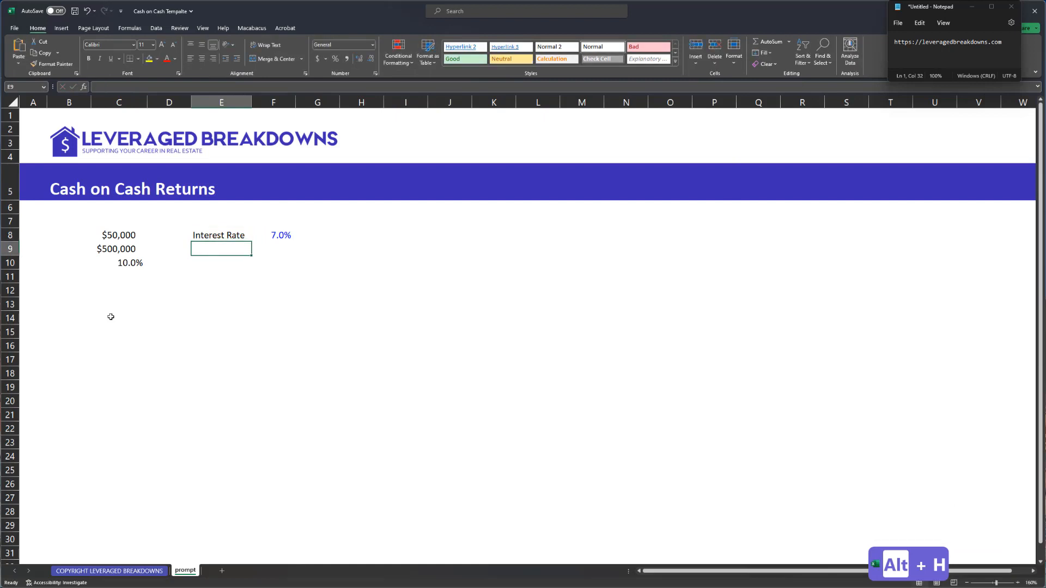
pyautogui.write('LTV Ratio')
pyautogui.press('Tab')
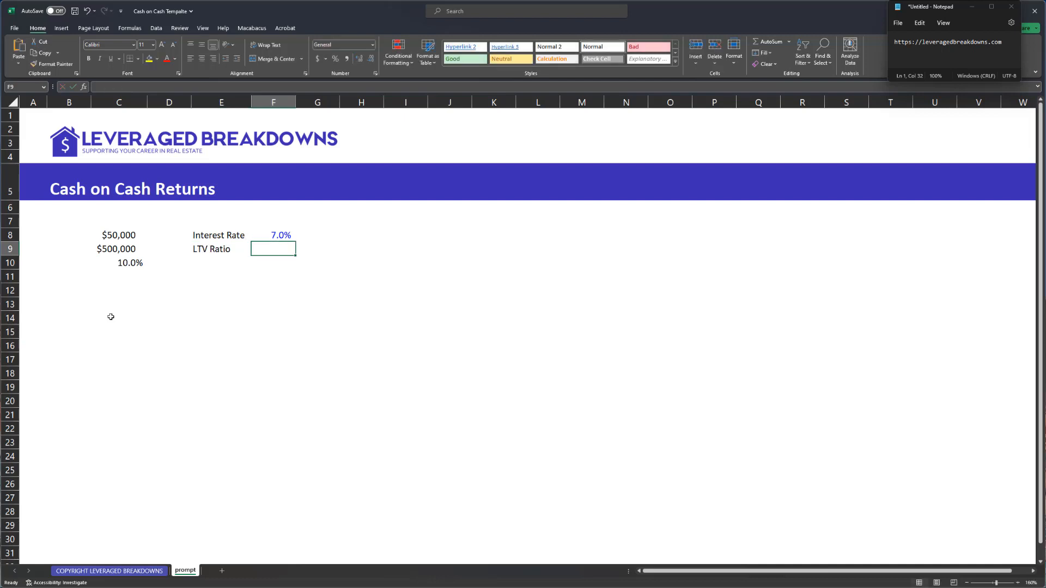
pyautogui.write('80%')
pyautogui.press('Return')
# - Paste F8's blue one-decimal formatting onto F9 so it shows 80.0%
pyautogui.press('Up')
pyautogui.press('Up')
pyautogui.hotkey('ctrl', 'c')
pyautogui.press('Down')
pyautogui.hotkey('alt', 'e')
pyautogui.press('s')
pyautogui.press('t')
pyautogui.press('Return')
pyautogui.press('Escape')
pyautogui.press('Down')
pyautogui.press('Left')
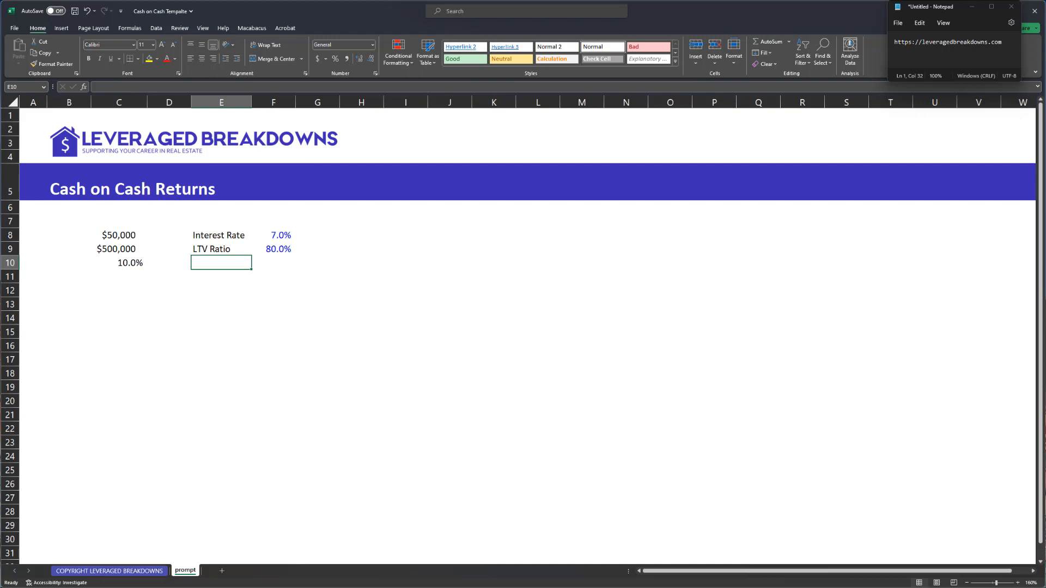
# - Label B9 'Investment' and autofit column B to fit it
pyautogui.click(122, 246)
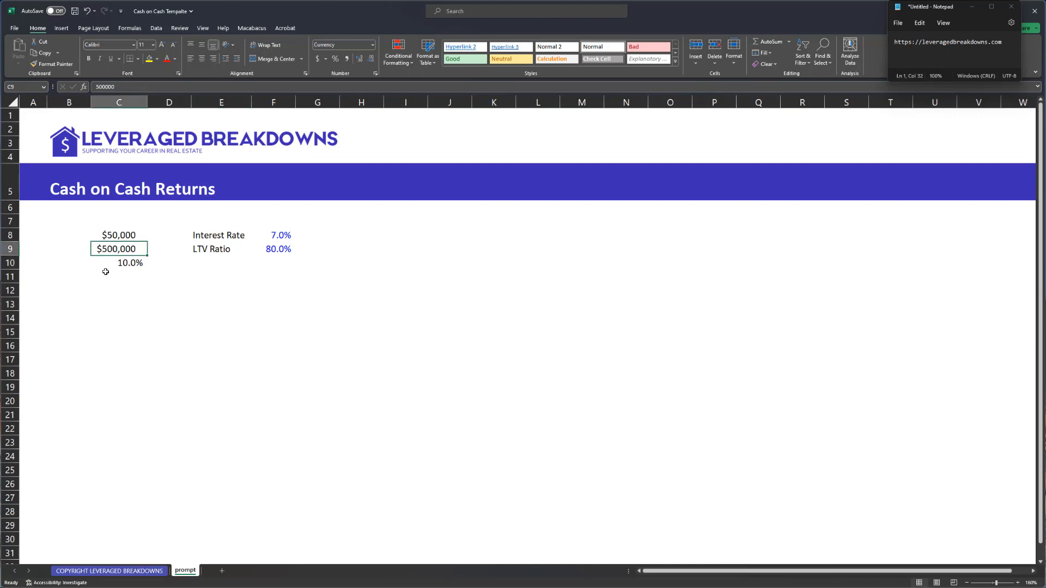
pyautogui.press('Left')
pyautogui.write('Invest')
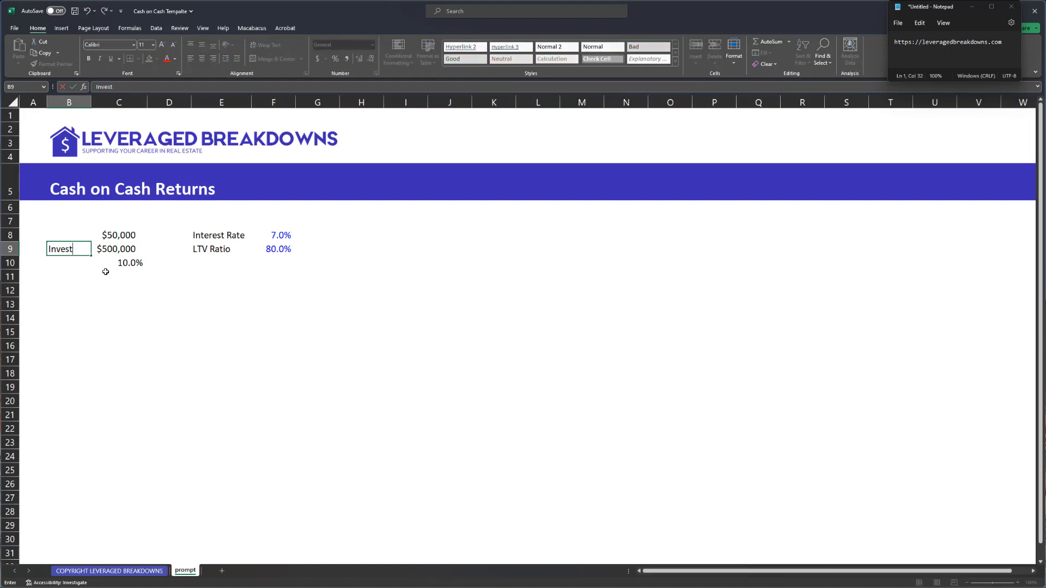
pyautogui.write('ment')
pyautogui.hotkey('ctrl', 'Return')
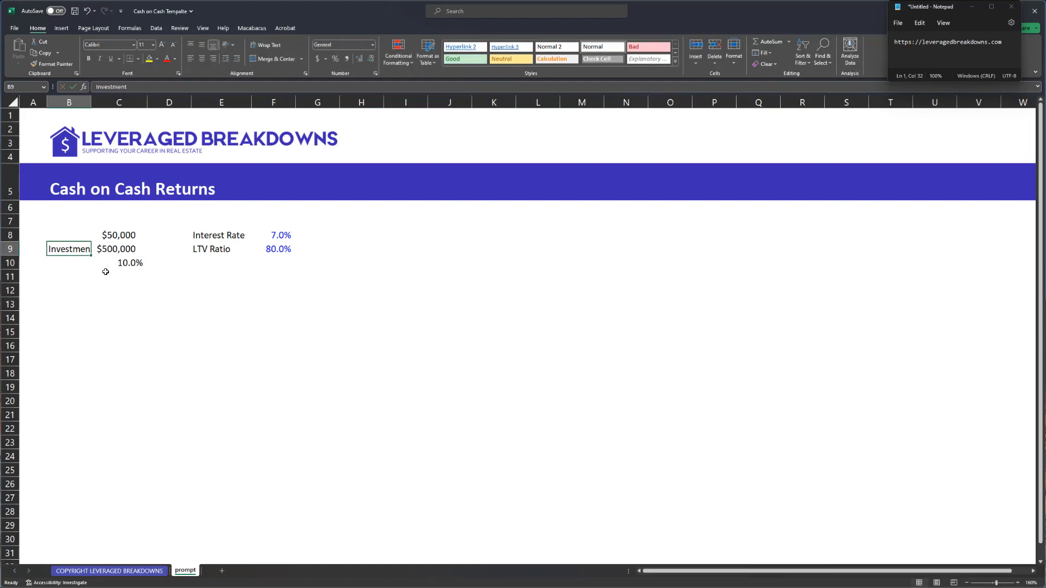
pyautogui.hotkey('alt', 'h')
pyautogui.press('o')
pyautogui.press('i')
pyautogui.press('Right')
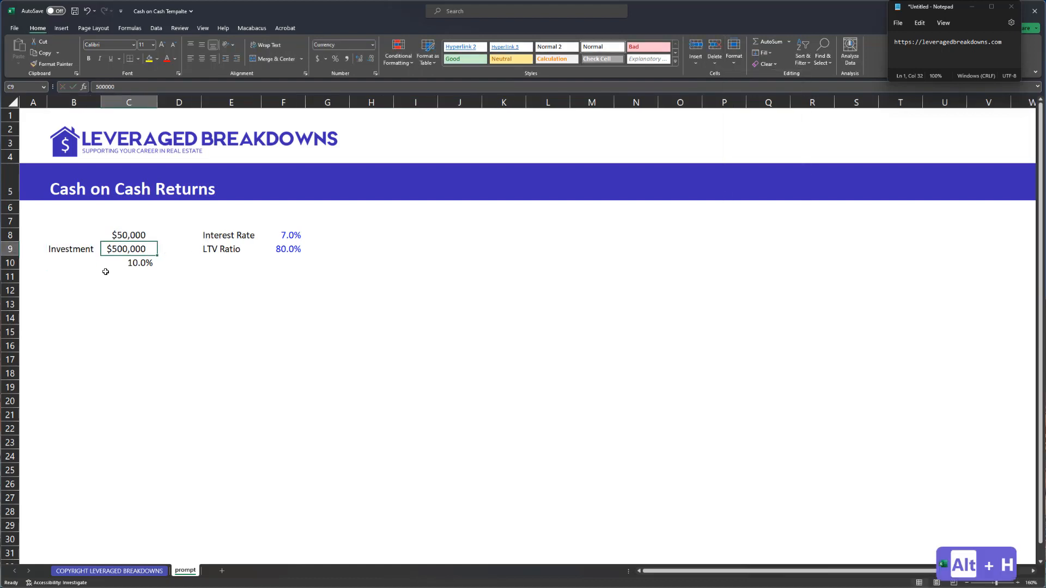
# - Label the $50,000 row 'Pre-Tax CF' in B8
pyautogui.hotkey('ctrl', 'Right')
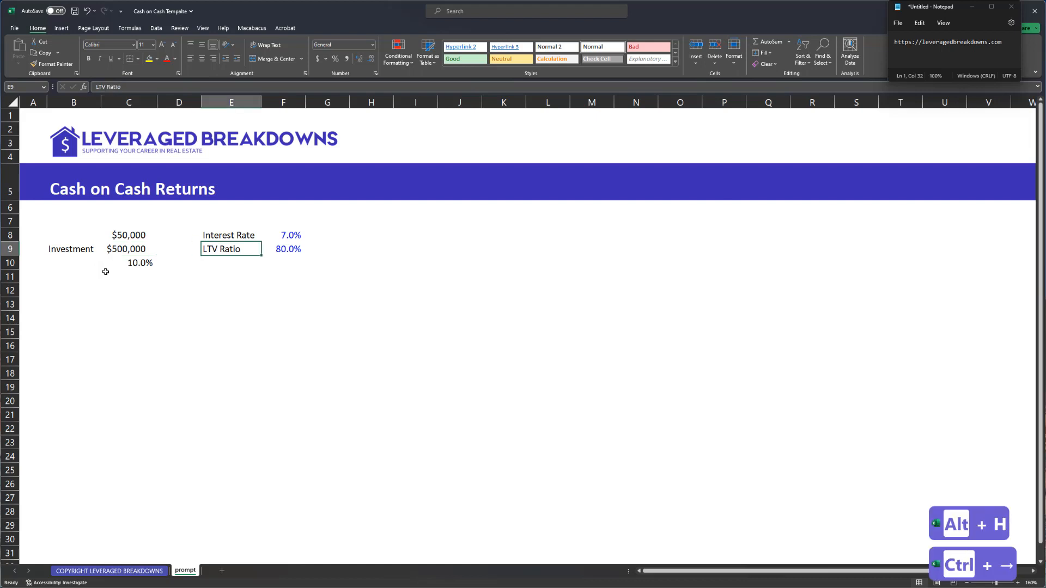
pyautogui.press('Right')
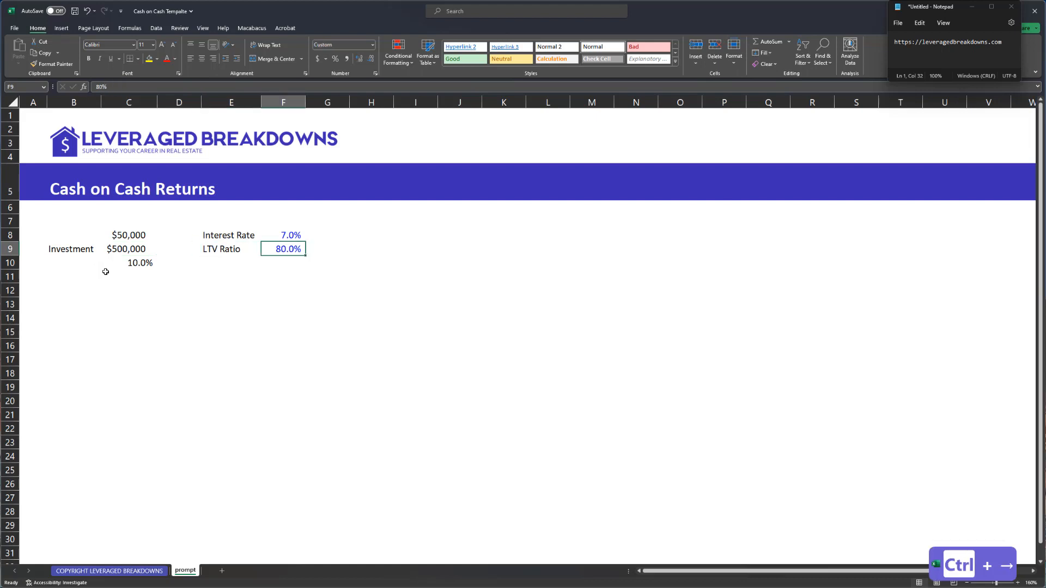
pyautogui.press('Up')
pyautogui.press('Down')
pyautogui.press('Down')
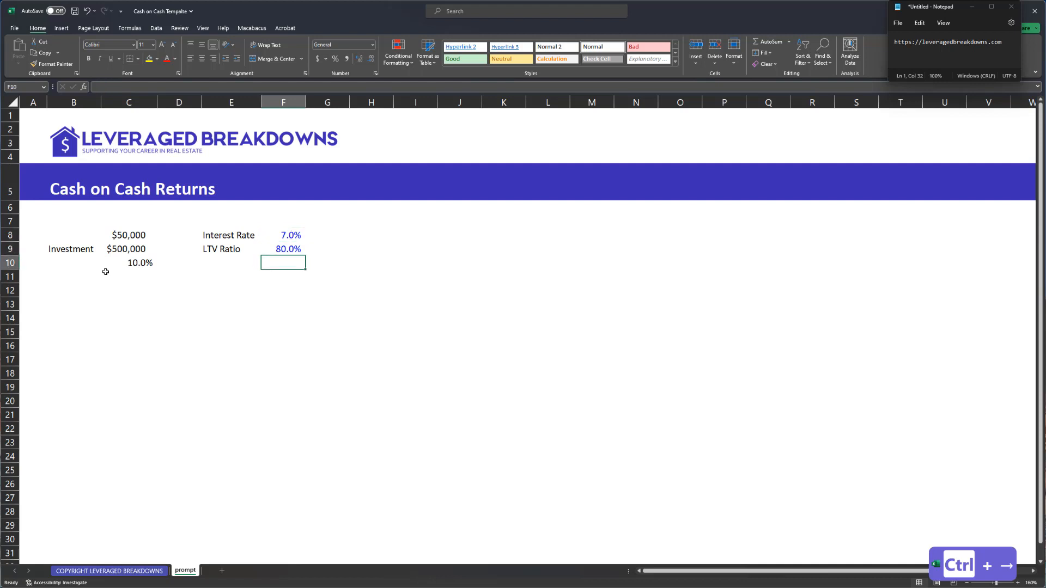
pyautogui.press('Left')
pyautogui.press('Down')
pyautogui.press('Down')
pyautogui.press('Up')
pyautogui.press('Up')
pyautogui.press('Up')
pyautogui.press('Left')
pyautogui.press('Left')
pyautogui.press('Left')
pyautogui.press('Up')
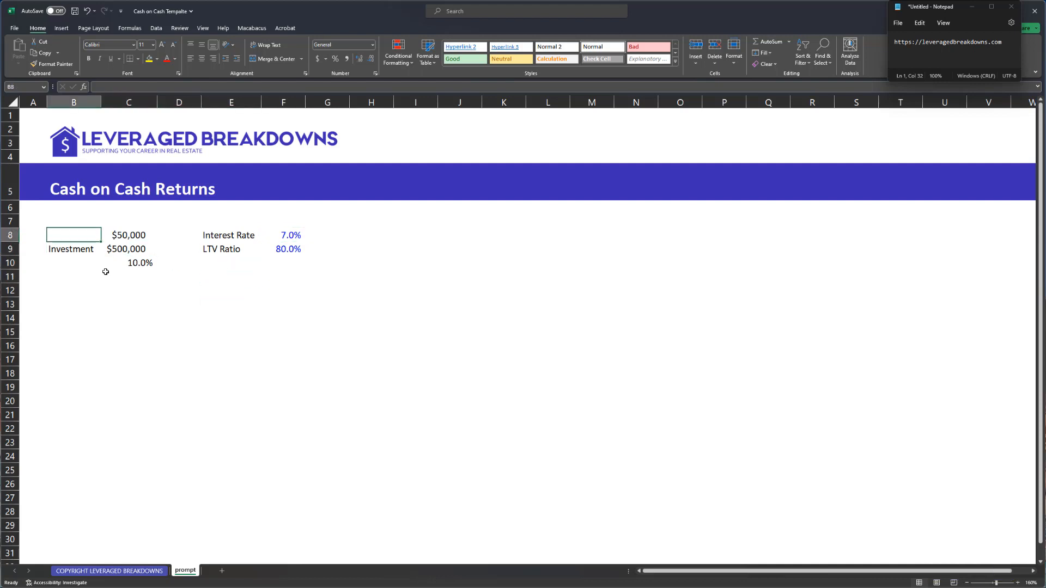
pyautogui.write('Pre-Tax CF')
pyautogui.press('Return')
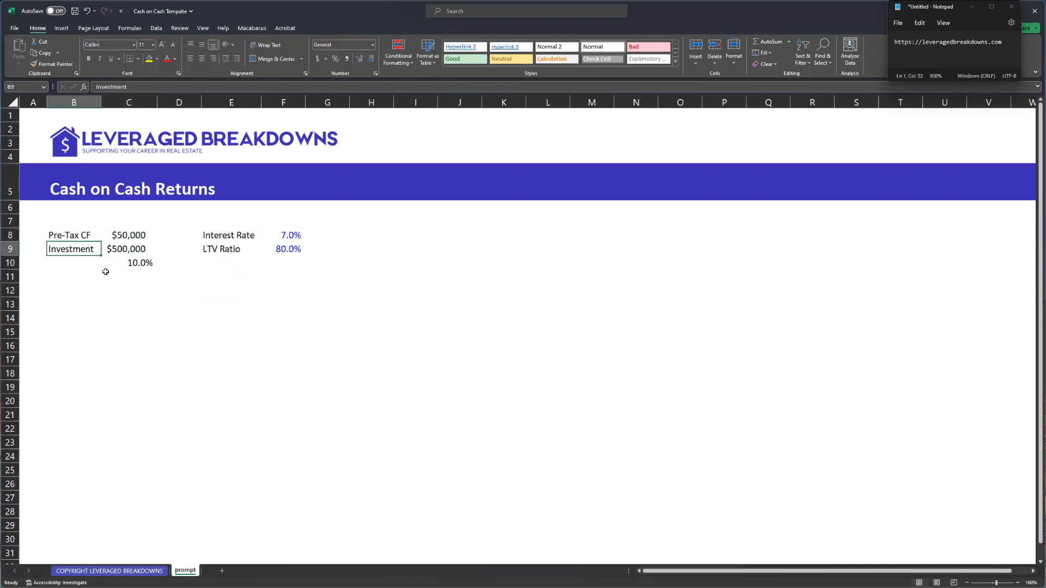
# - Delete the 10.0% ratio formula from C10
pyautogui.press('Right')
pyautogui.press('Down')
pyautogui.press('Left')
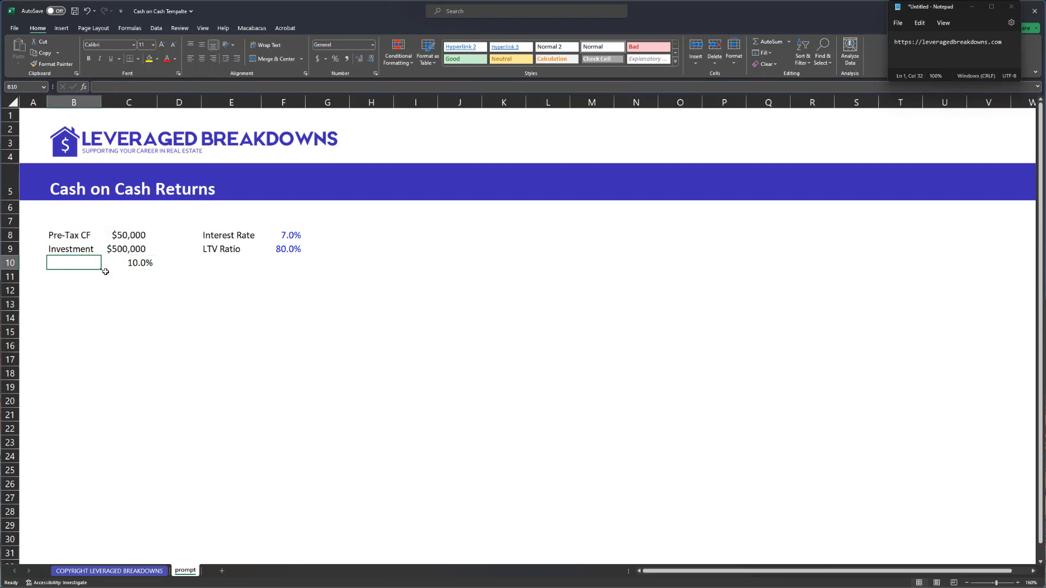
pyautogui.press('Right')
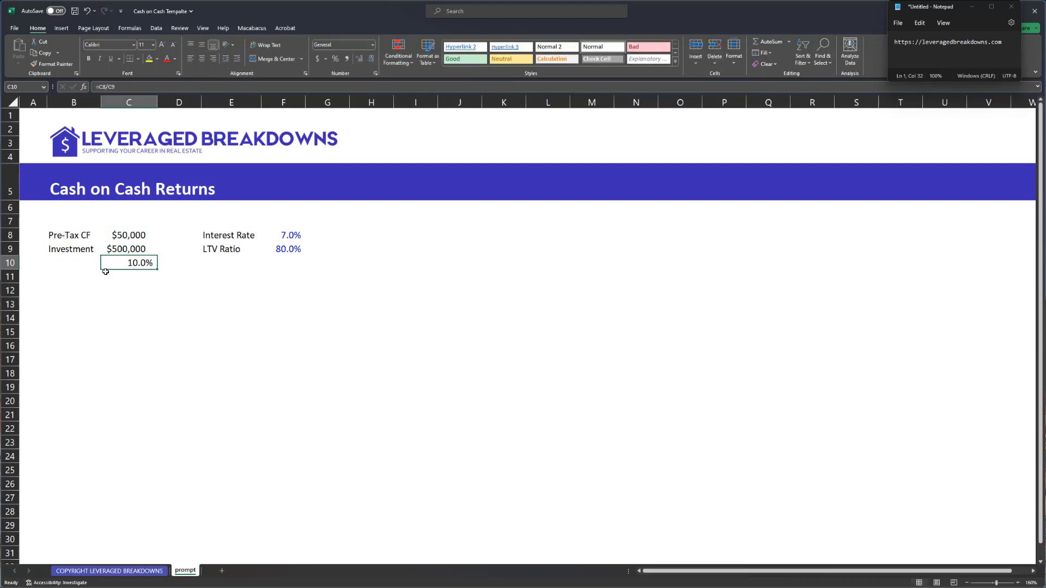
pyautogui.press('Delete')
# - Cut the Interest Rate and LTV Ratio block to move it under Investment in rows 11-12
pyautogui.press('Up')
pyautogui.press('Down')
pyautogui.press('Right')
pyautogui.press('Right')
pyautogui.press('Up')
pyautogui.press('Up')
pyautogui.hotkey('shift', 'Right')
pyautogui.hotkey('shift', 'Down')
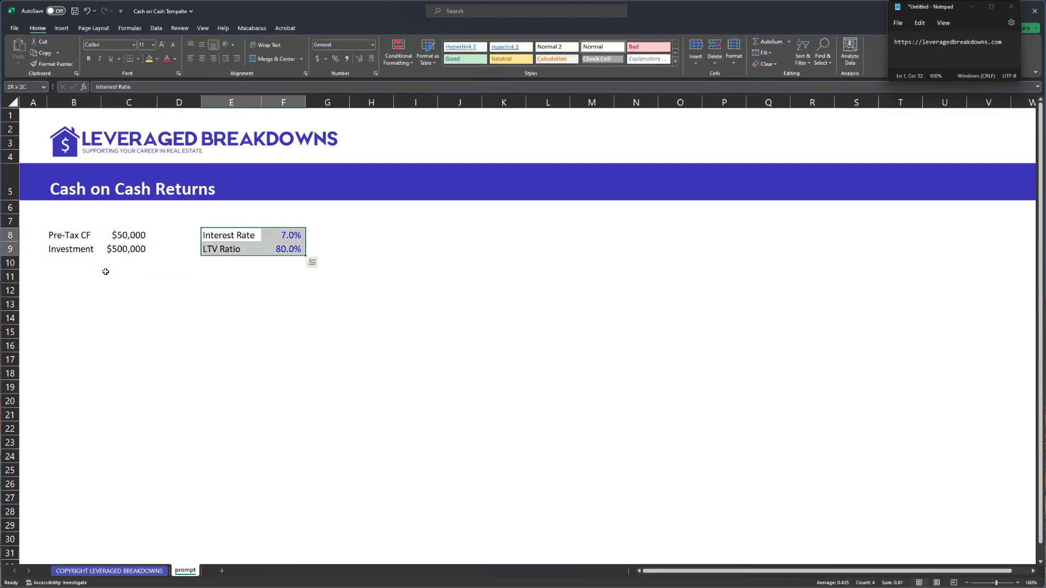
pyautogui.hotkey('ctrl', 'x')
pyautogui.click(106, 272)
pyautogui.press('Left')
# - Paste Interest Rate and LTV Ratio under Investment and compute Financing Proceeds as Investment × LTV, in currency
pyautogui.hotkey('ctrl', 'v')
pyautogui.press('Down')
pyautogui.press('Down')
pyautogui.press('Down')
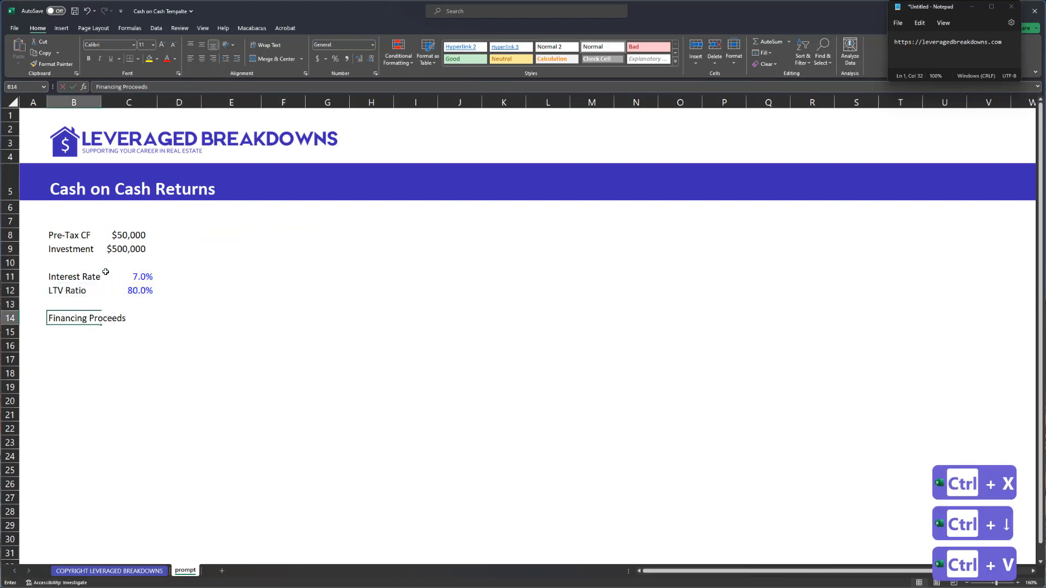
pyautogui.press('Right')
pyautogui.write('=')
pyautogui.hotkey('ctrl', 'Up')
pyautogui.hotkey('ctrl', 'Up')
pyautogui.hotkey('ctrl', 'Up')
pyautogui.write('*')
pyautogui.hotkey('ctrl', 'Up')
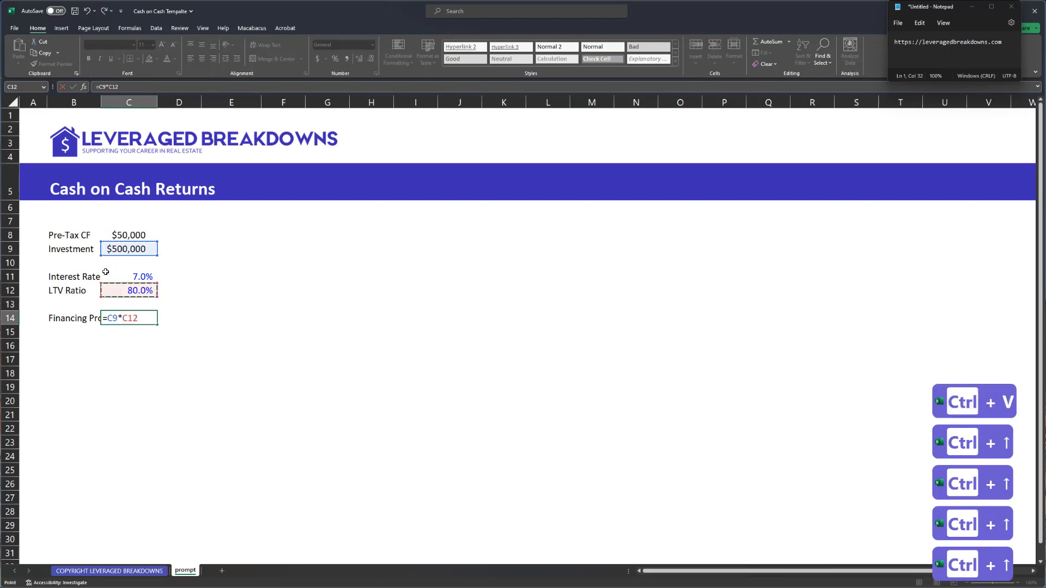
pyautogui.press('Return')
pyautogui.press('Up')
pyautogui.hotkey('ctrl', 'shift', '4')
pyautogui.hotkey('ctrl', 'Left')
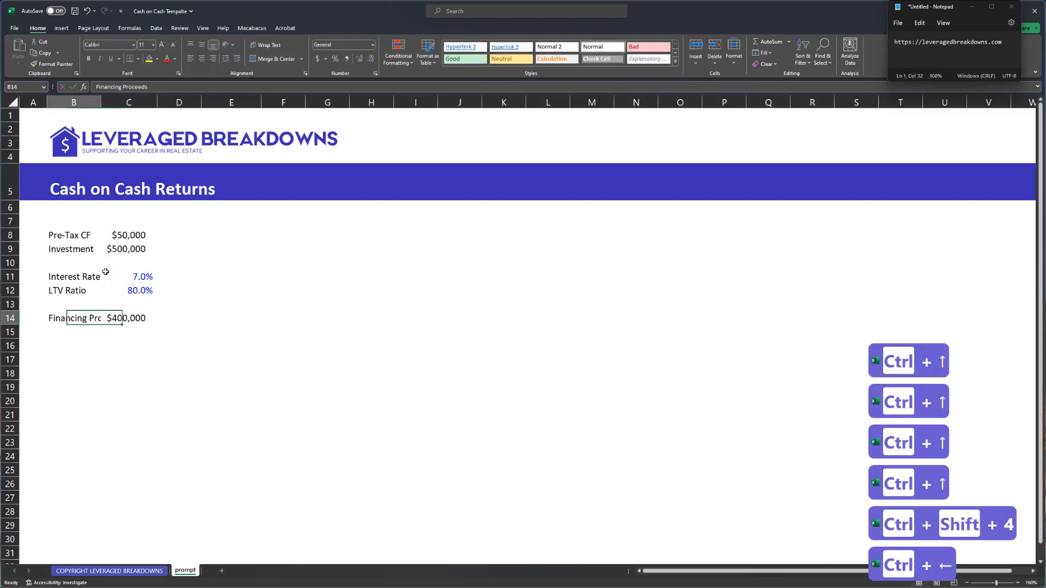
# - Autofit column B to fit the Financing Proceeds label
pyautogui.hotkey('alt', 'h')
pyautogui.hotkey('alt', 'o')
pyautogui.hotkey('alt', 'i')
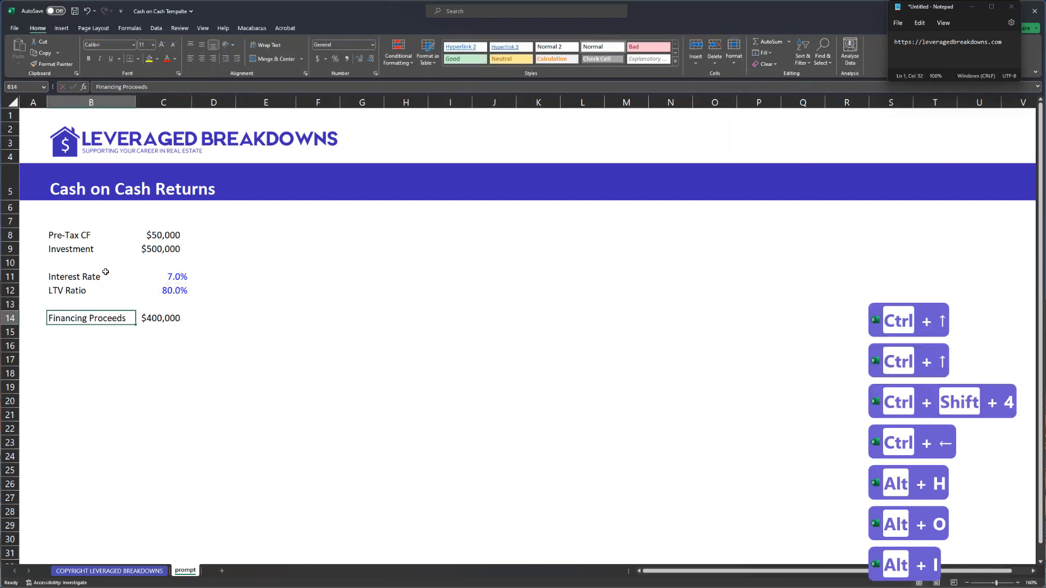
pyautogui.hotkey('ctrl', 'Up')
pyautogui.hotkey('ctrl', 'Up')
pyautogui.hotkey('ctrl', 'Up')
pyautogui.hotkey('ctrl', 'Down')
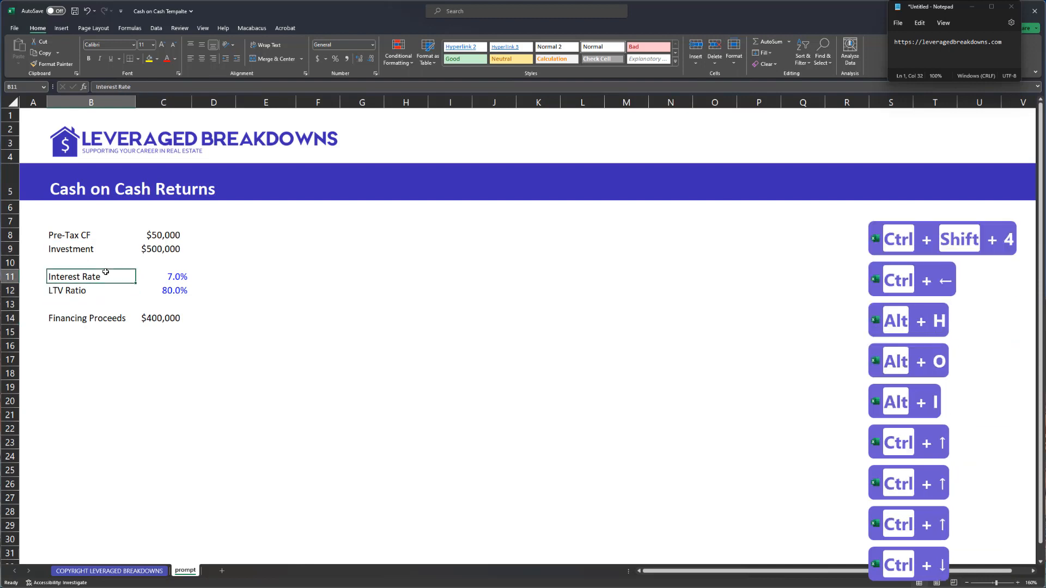
pyautogui.hotkey('ctrl', 'Down')
pyautogui.hotkey('ctrl', 'Down')
pyautogui.press('Down')
pyautogui.press('Down')
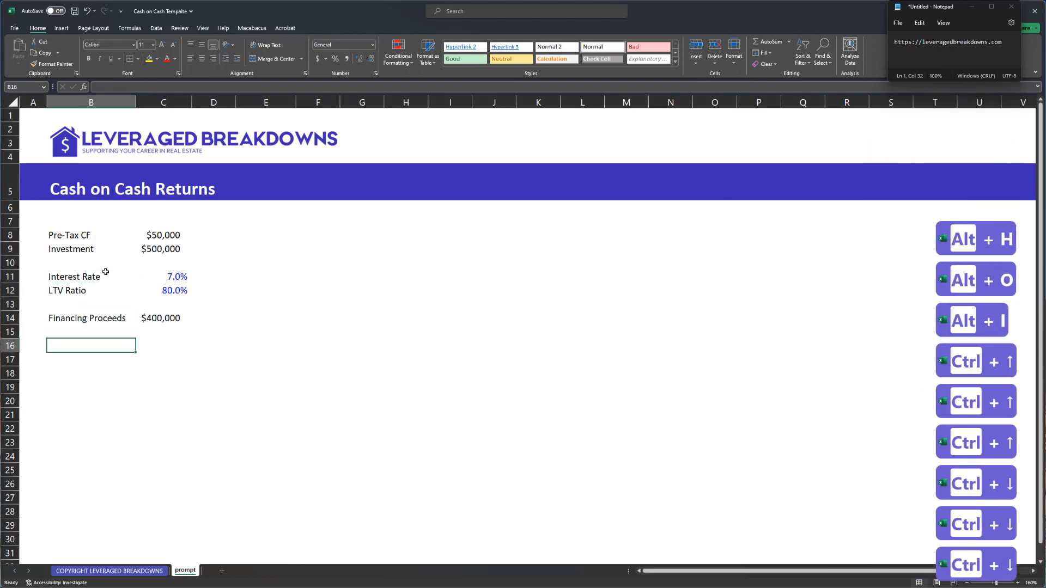
# - Start a Sources table at E8 with a bold Sources heading spanning two columns
pyautogui.write('E')
pyautogui.press('Up')
pyautogui.press('Up')
pyautogui.press('Right')
pyautogui.press('Right')
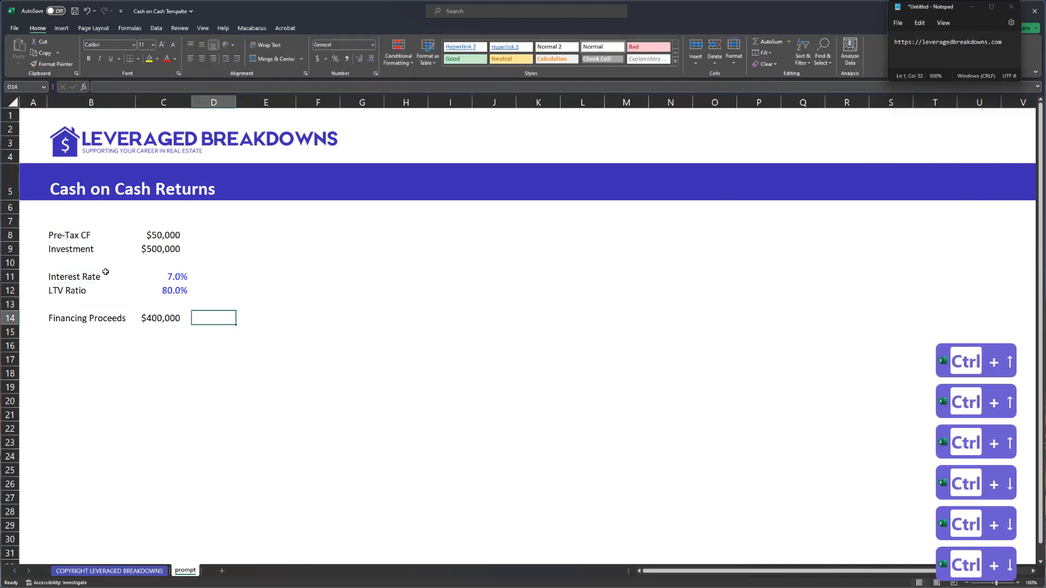
pyautogui.press('Up')
pyautogui.press('Up')
pyautogui.press('Up')
pyautogui.press('Right')
pyautogui.press('Right')
pyautogui.press('Up')
pyautogui.press('Up')
pyautogui.press('Left')
pyautogui.press('Up')
pyautogui.write('So')
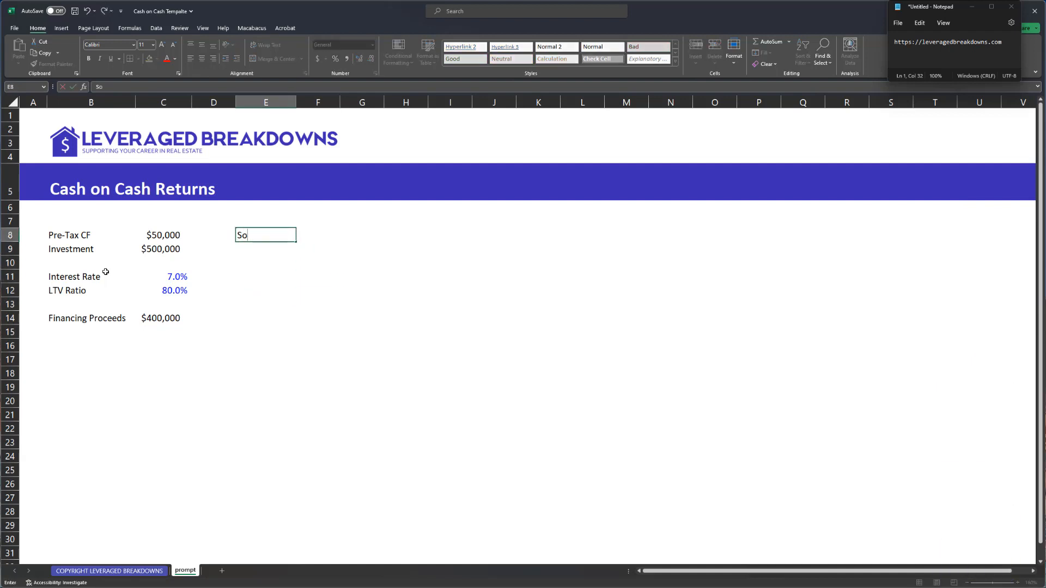
pyautogui.write('urces')
pyautogui.hotkey('ctrl', 'Return')
pyautogui.hotkey('shift', 'Right')
pyautogui.hotkey('ctrl', 'b')
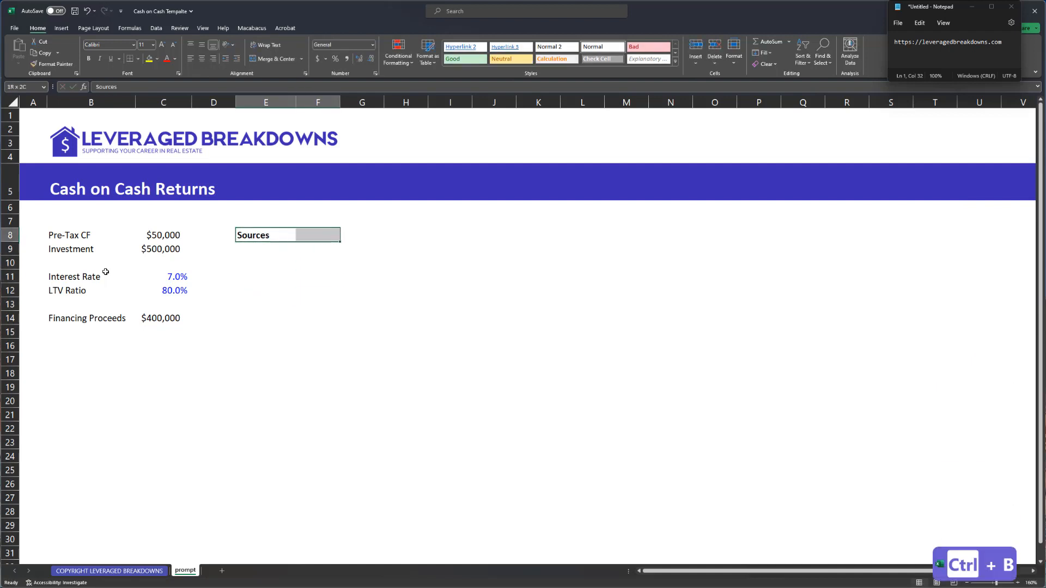
# - Add Equity, Debt and Total Sources labels under the Sources heading
pyautogui.press('Down')
pyautogui.write('Equi')
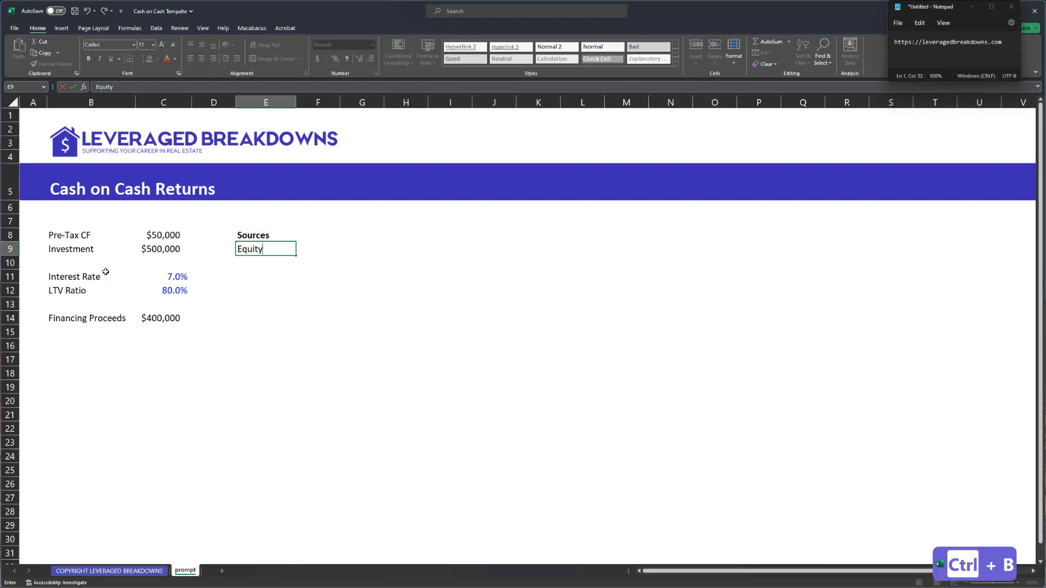
pyautogui.press('Return')
pyautogui.write('Debt')
pyautogui.press('Return')
pyautogui.write('Total Sour')
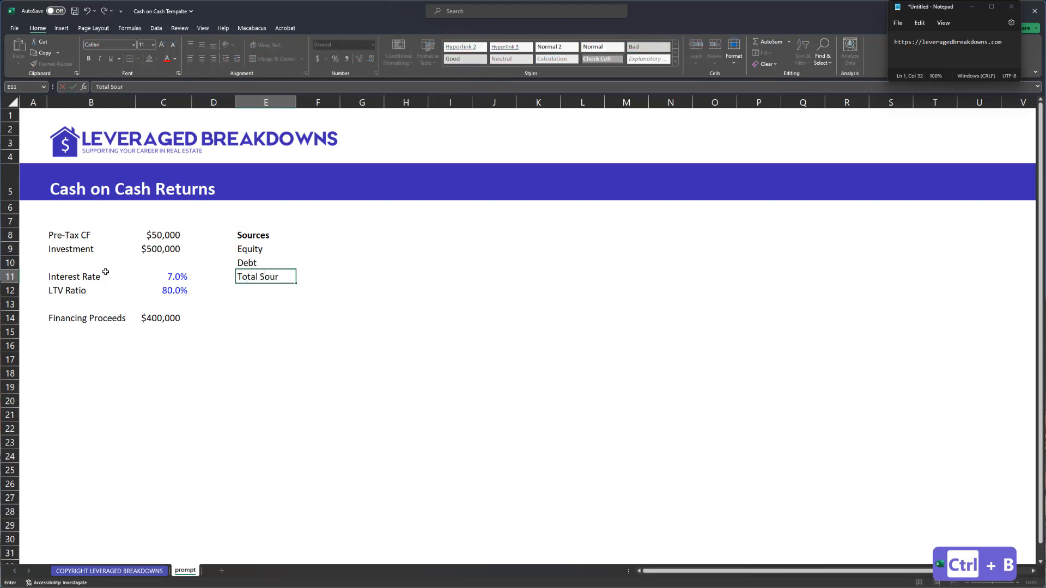
pyautogui.write('ces')
pyautogui.press('Up')
pyautogui.press('Up')
pyautogui.press('Up')
# - Shade the Sources heading row grey-blue and make Total Sources bold with a bottom border
pyautogui.hotkey('shift', 'Right')
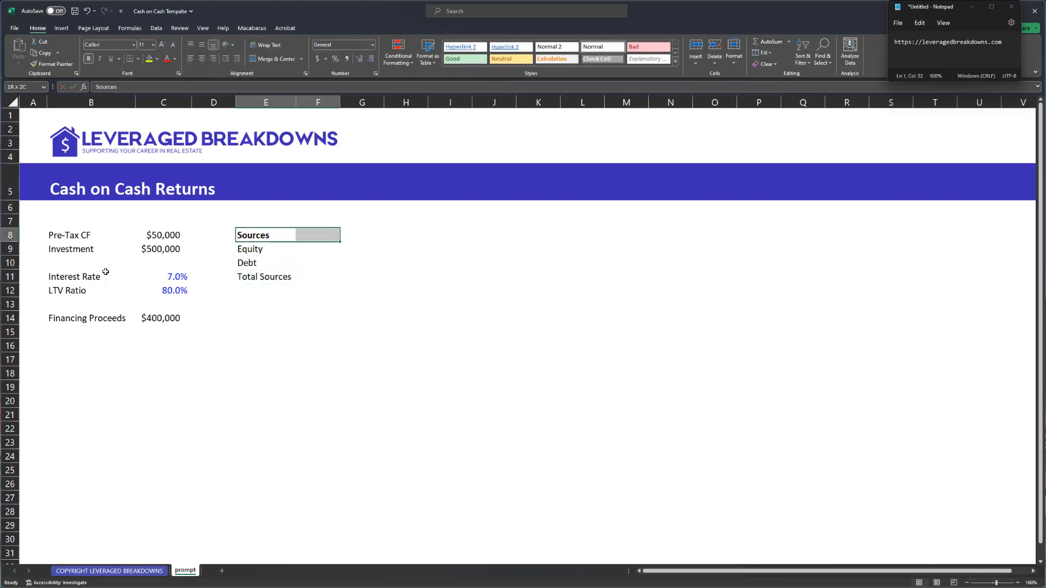
pyautogui.hotkey('ctrl', 'shift', 'k')
pyautogui.hotkey('ctrl', 'shift', 'k')
pyautogui.hotkey('ctrl', 'shift', 'k')
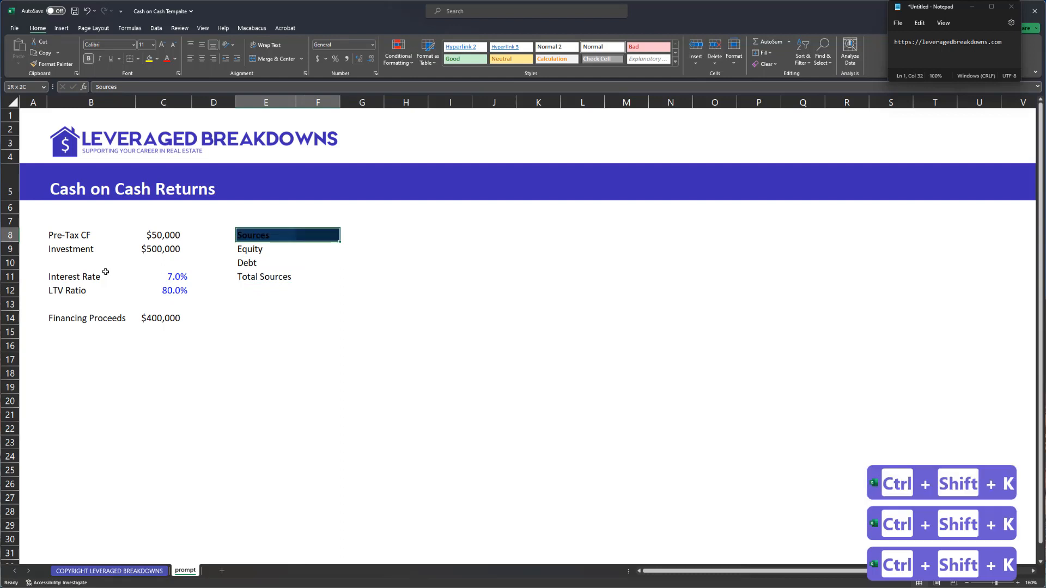
pyautogui.hotkey('ctrl', 'shift', 'k')
pyautogui.press('Down')
pyautogui.press('Down')
pyautogui.press('Down')
pyautogui.hotkey('shift', 'Right')
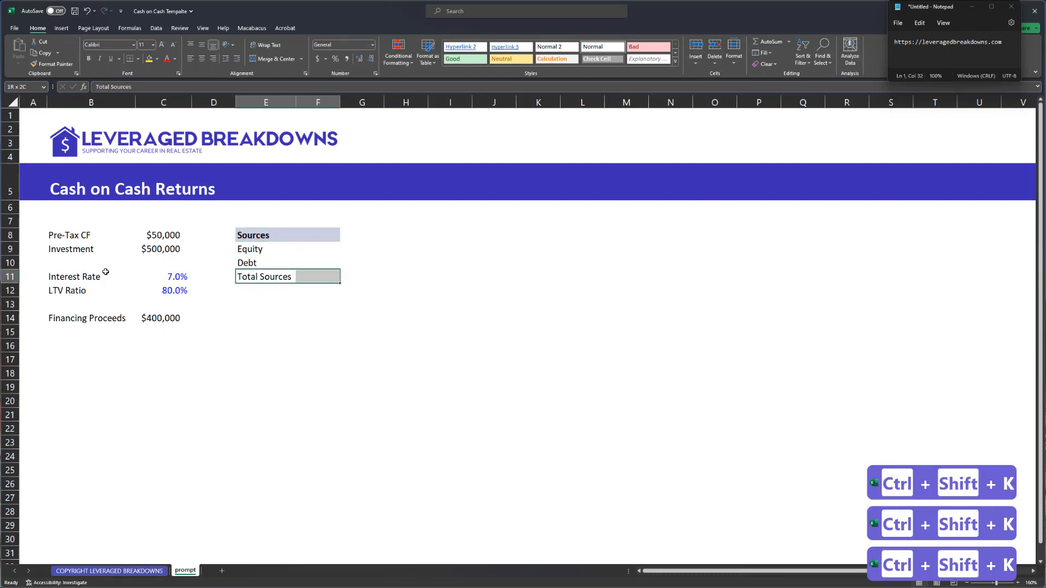
pyautogui.hotkey('ctrl', 'alt', 'shift', 'Up')
pyautogui.hotkey('ctrl', 'b')
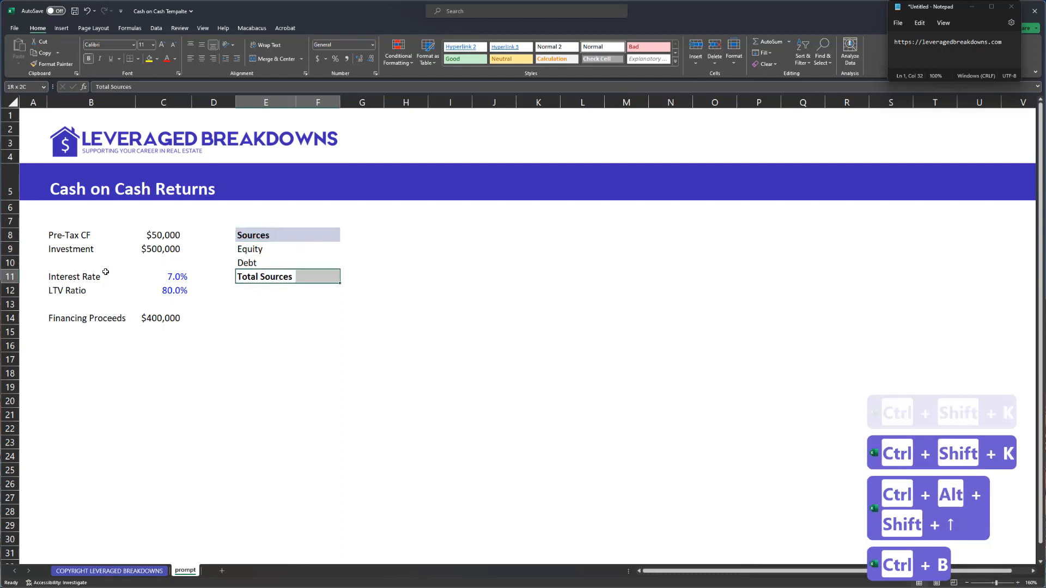
pyautogui.press('alt')
pyautogui.press('h')
pyautogui.press('b')
pyautogui.press('o')
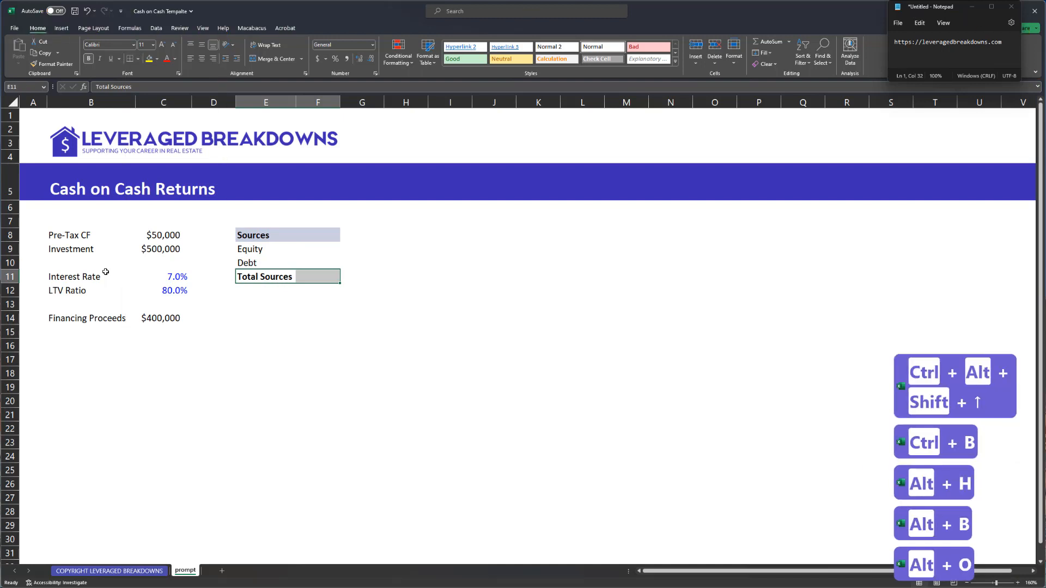
pyautogui.press('Right')
# - Link Debt to Financing Proceeds so it shows $400,000
pyautogui.press('Left')
pyautogui.press('Up')
pyautogui.press('Up')
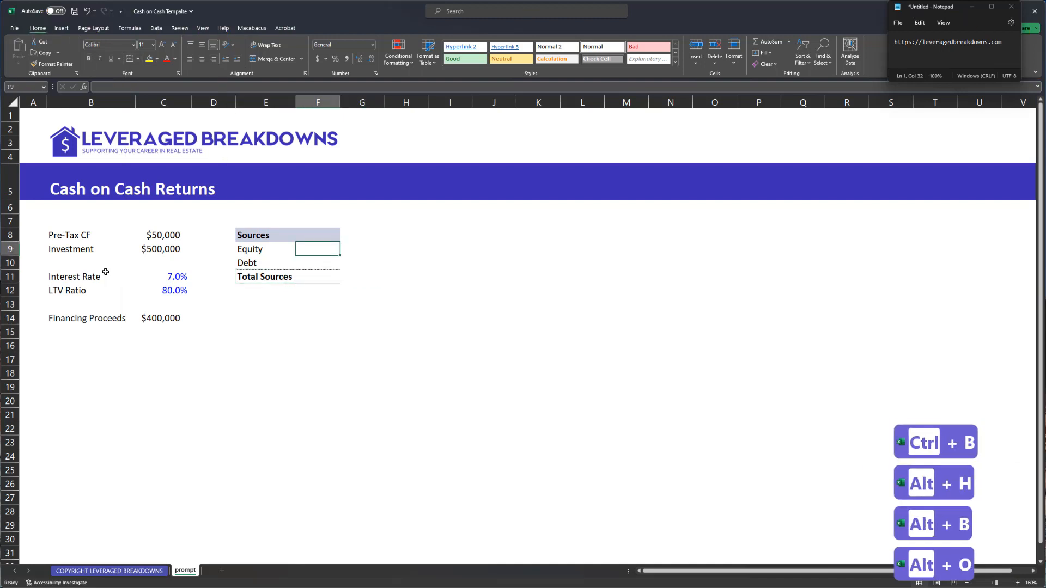
pyautogui.press('Down')
pyautogui.write('=')
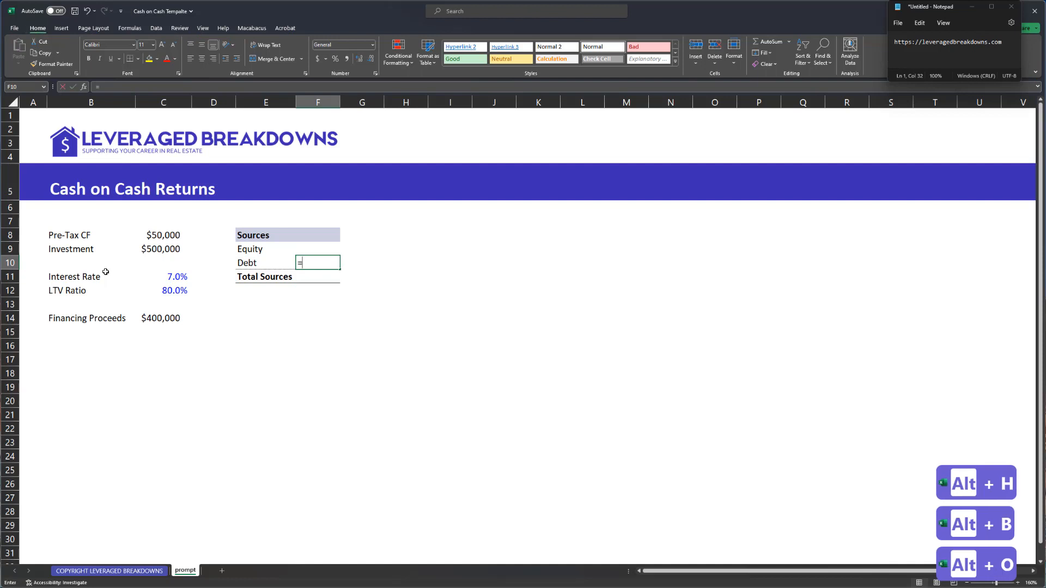
pyautogui.press('Left')
pyautogui.press('Left')
pyautogui.press('Left')
pyautogui.press('Down')
pyautogui.press('Down')
pyautogui.press('Down')
pyautogui.press('Down')
pyautogui.hotkey('ctrl', 'Return')
# - Copy the formatted Sources heading row for reuse
pyautogui.press('Up')
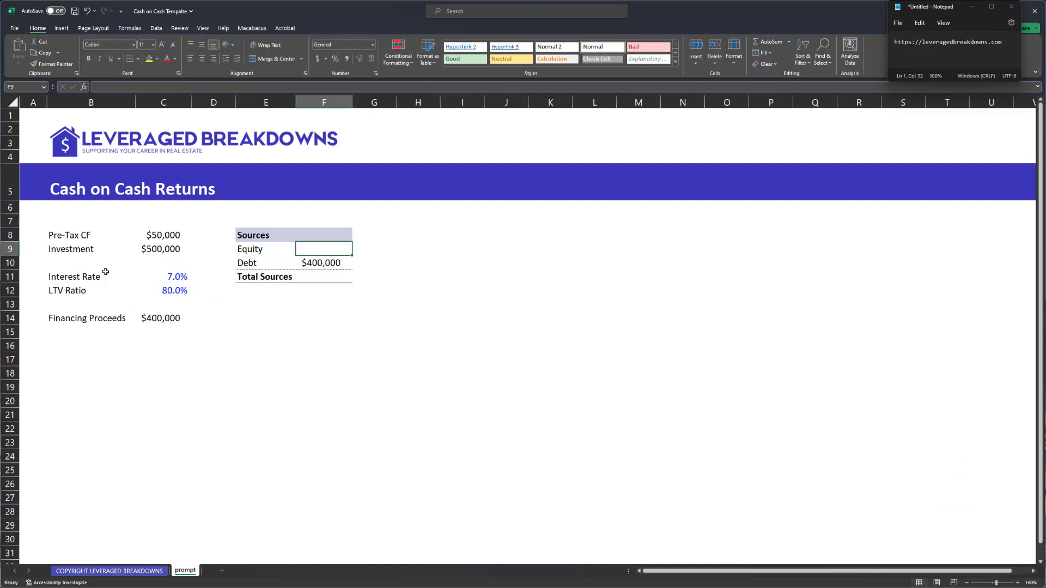
pyautogui.press('Down')
pyautogui.press('Down')
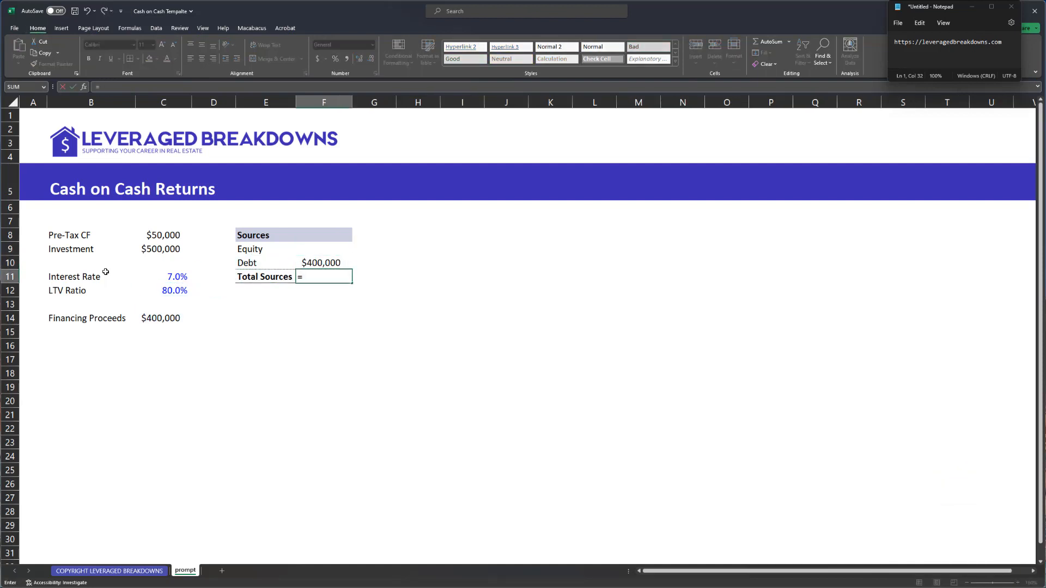
pyautogui.press('Escape')
pyautogui.press('Left')
pyautogui.press('Down')
pyautogui.press('Down')
pyautogui.hotkey('ctrl', 'Up')
pyautogui.hotkey('ctrl', 'Up')
pyautogui.hotkey('shift', 'Right')
pyautogui.hotkey('ctrl', 'c')
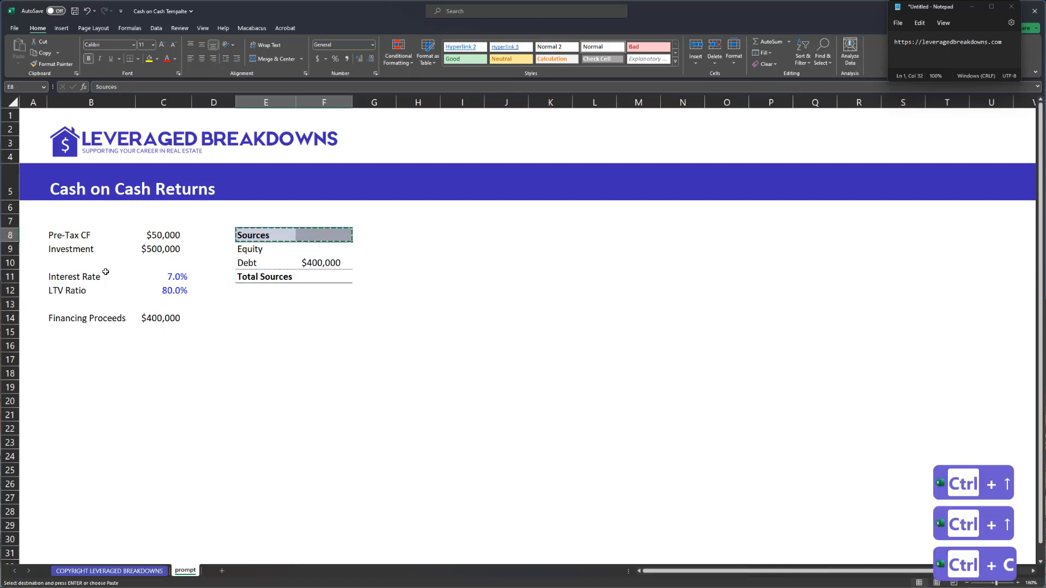
# - Paste the heading row below Sources, rename it Uses, and add an Acquisition line
pyautogui.press('Down')
pyautogui.press('Down')
pyautogui.press('Down')
pyautogui.press('Down')
pyautogui.press('Down')
pyautogui.hotkey('ctrl', 'v')
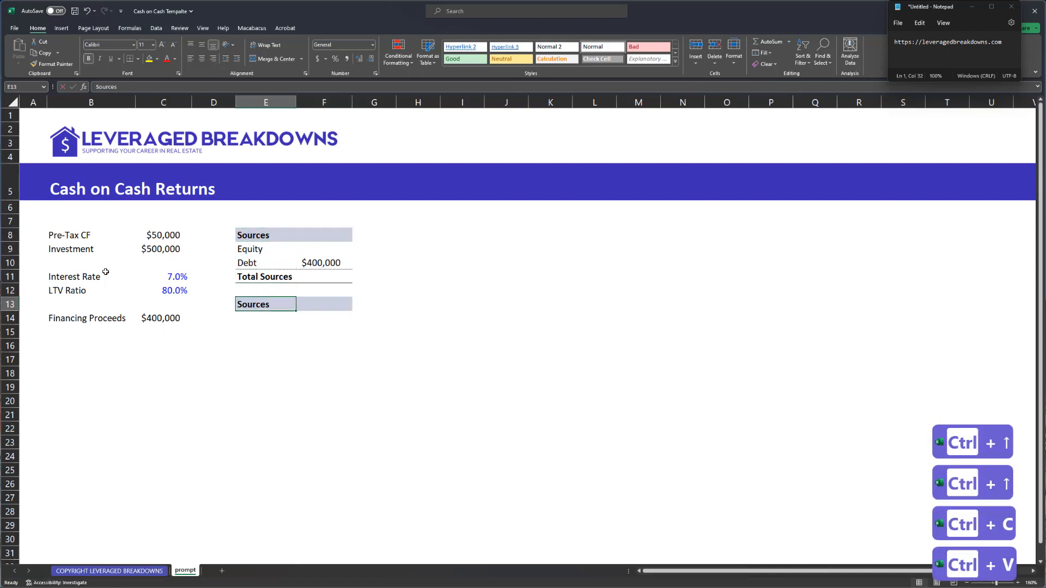
pyautogui.write('Uses')
pyautogui.press('Return')
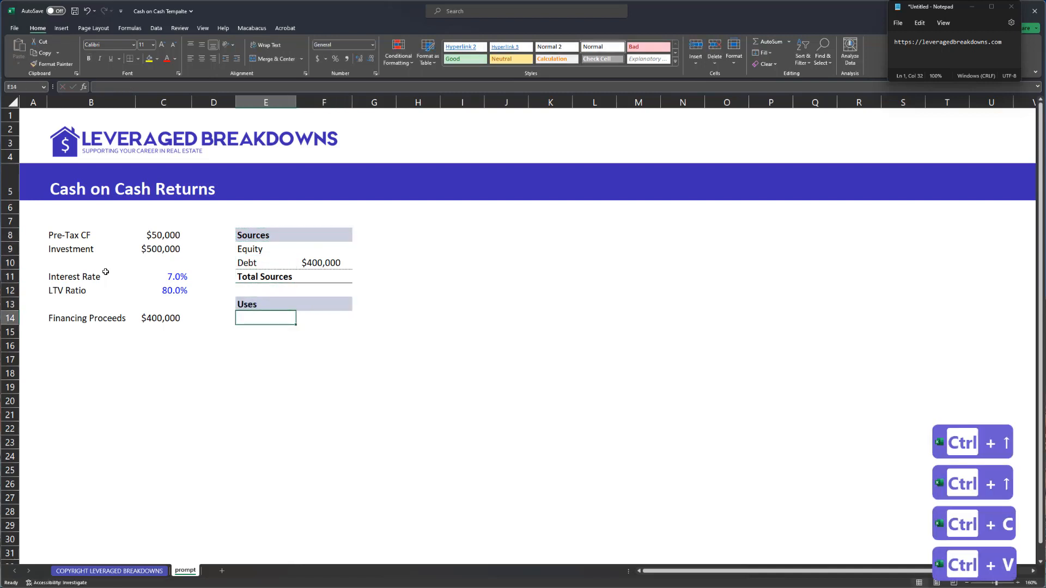
pyautogui.write('Purchase property')
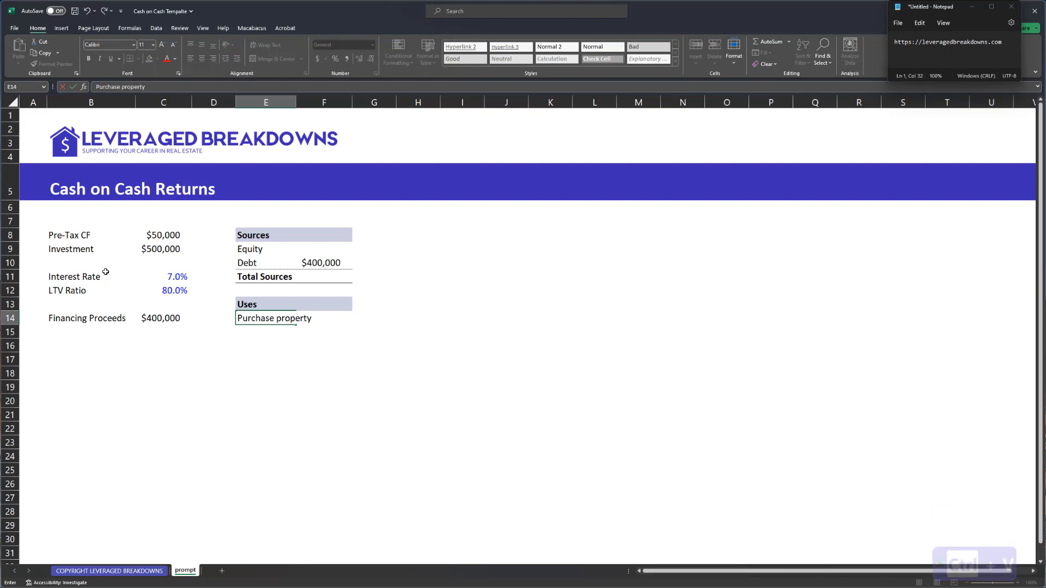
pyautogui.press('Escape')
pyautogui.write('Acquisition')
pyautogui.press('Return')
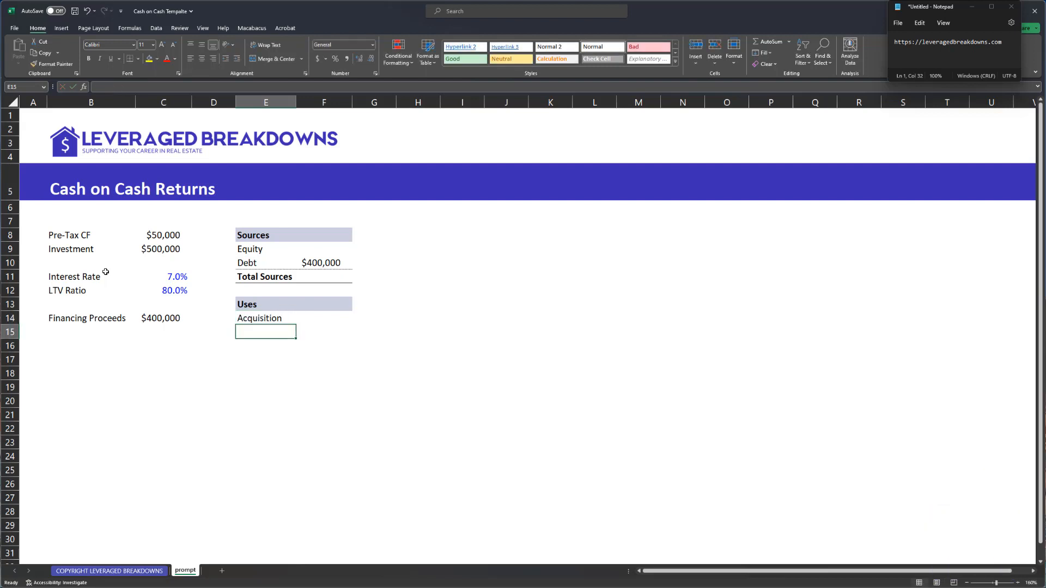
# - Copy the Total Sources row below the uses items and relabel it Total Uses
pyautogui.press('Up')
pyautogui.press('Up')
pyautogui.press('Up')
pyautogui.press('Up')
pyautogui.hotkey('shift', 'Right')
pyautogui.hotkey('ctrl', 'c')
pyautogui.press('Down')
pyautogui.press('Down')
pyautogui.press('Down')
pyautogui.press('Down')
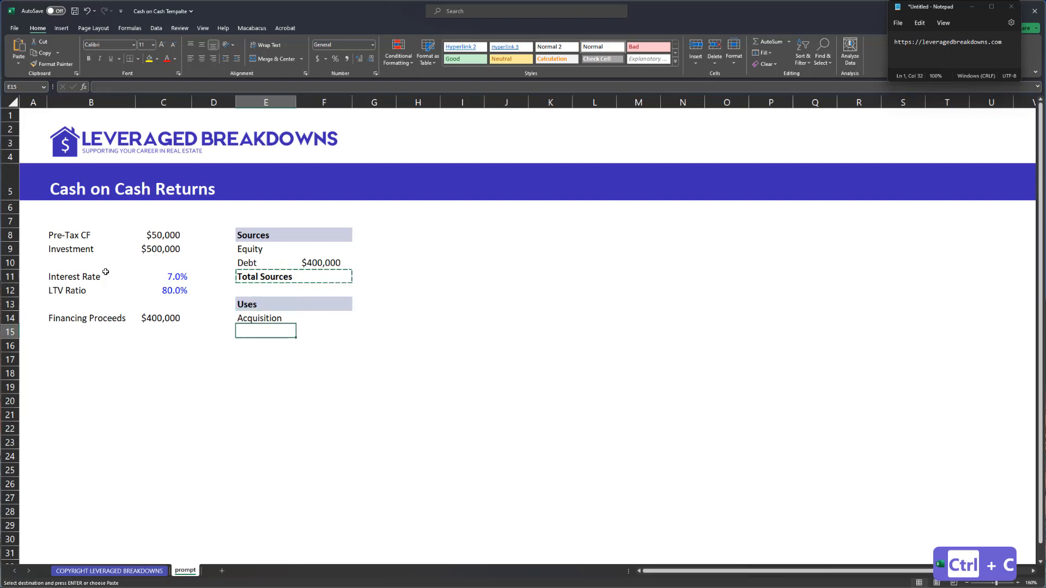
pyautogui.press('Down')
pyautogui.hotkey('ctrl', 'v')
pyautogui.press('Escape')
pyautogui.write('T')
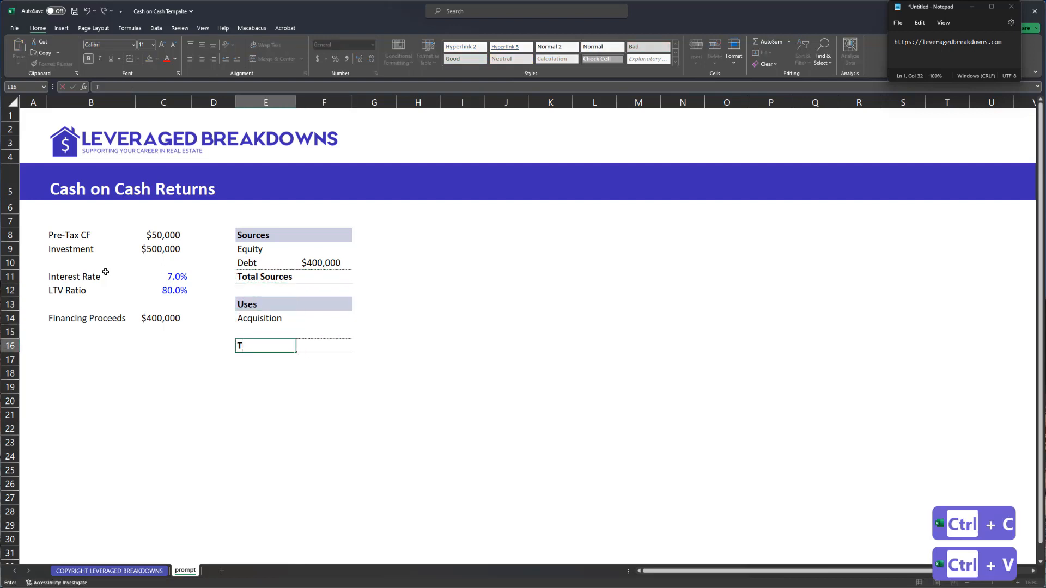
pyautogui.write('otal Uses')
pyautogui.press('Tab')
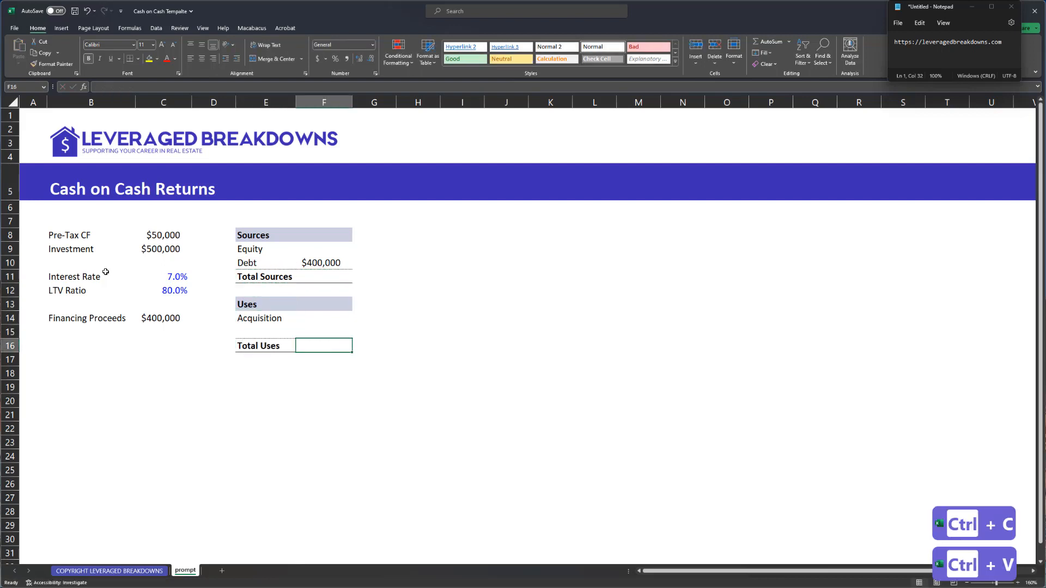
# - Enter =SUM(F14:F15) for Total Uses and format it as currency
pyautogui.write('=sum(')
pyautogui.press('Up')
pyautogui.hotkey('shift', 'Up')
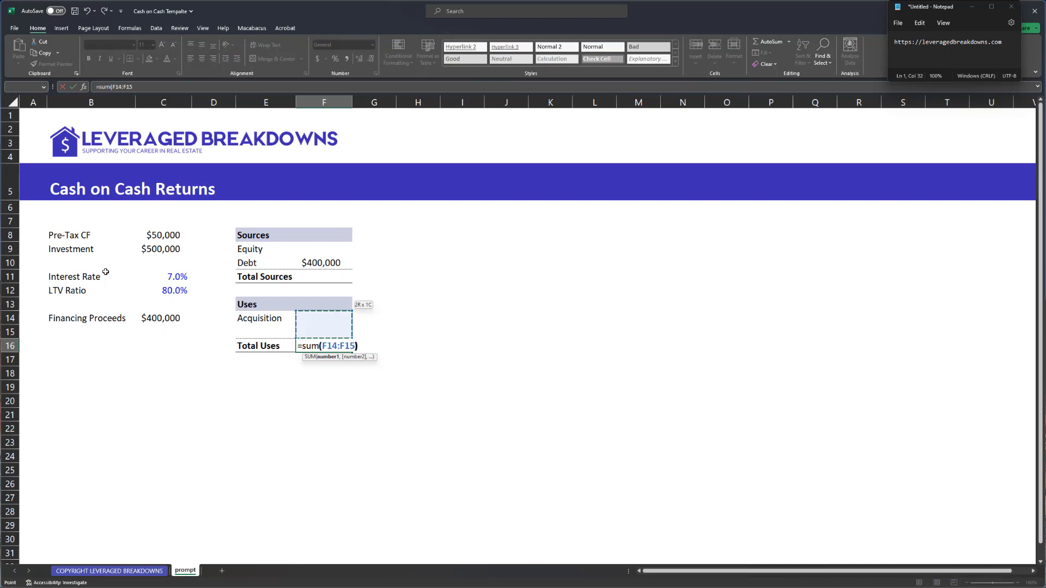
pyautogui.write(')')
pyautogui.press('Return')
pyautogui.press('Up')
pyautogui.press('Right')
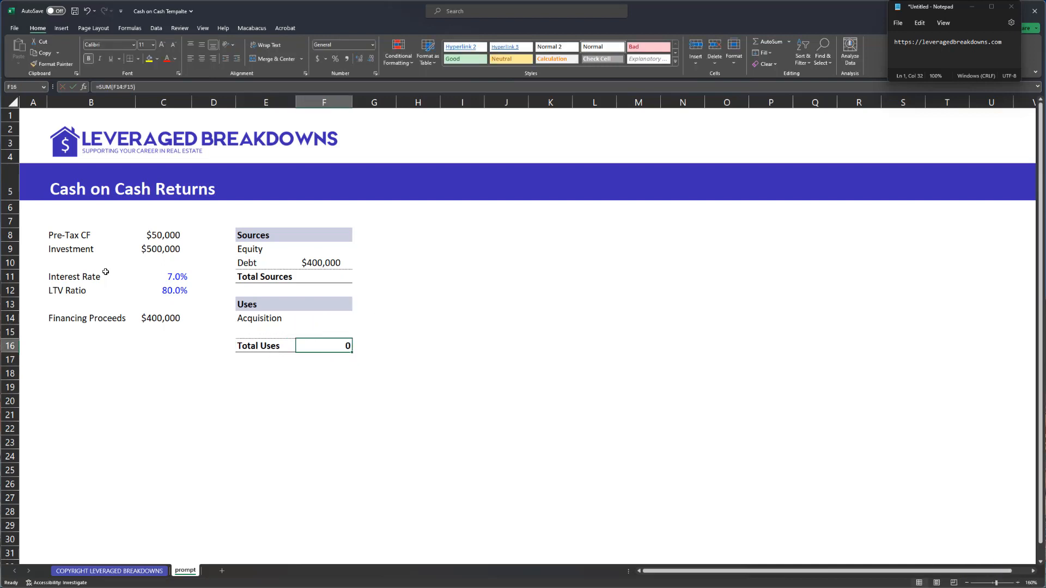
pyautogui.hotkey('ctrl', 'shift', '4')
# - Link Acquisition to the $500,000 Investment (=C9) and mark Investment as a blue input
pyautogui.press('Up')
pyautogui.press('Up')
pyautogui.write('=')
pyautogui.press('Left')
pyautogui.press('Left')
pyautogui.press('Left')
pyautogui.press('Up')
pyautogui.press('Up')
pyautogui.press('Up')
pyautogui.press('Up')
pyautogui.press('Up')
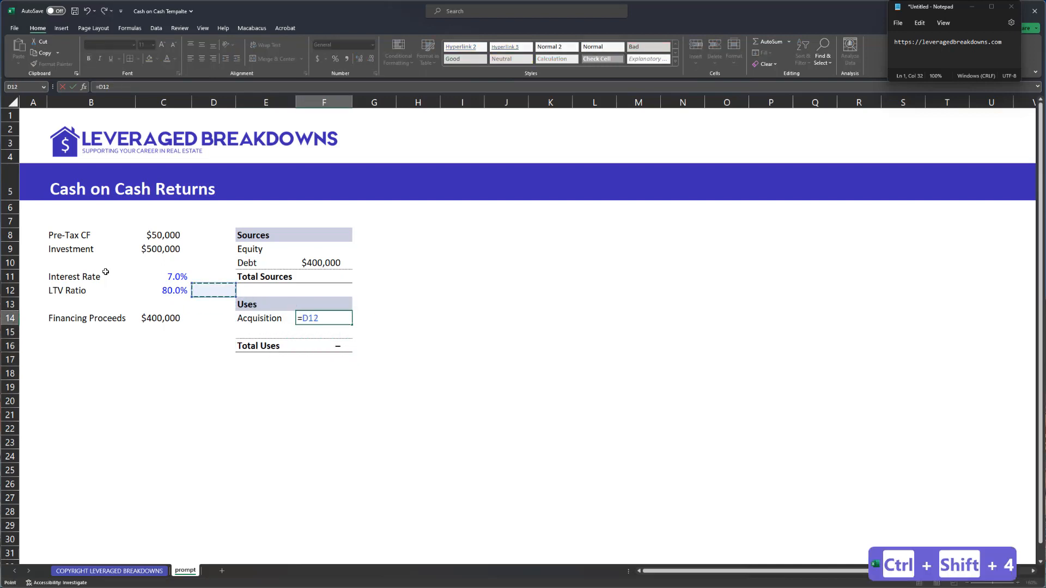
pyautogui.press('Return')
pyautogui.press('Up')
pyautogui.press('Up')
pyautogui.press('Up')
pyautogui.press('Up')
pyautogui.press('Up')
pyautogui.press('Left')
pyautogui.press('Left')
pyautogui.press('Left')
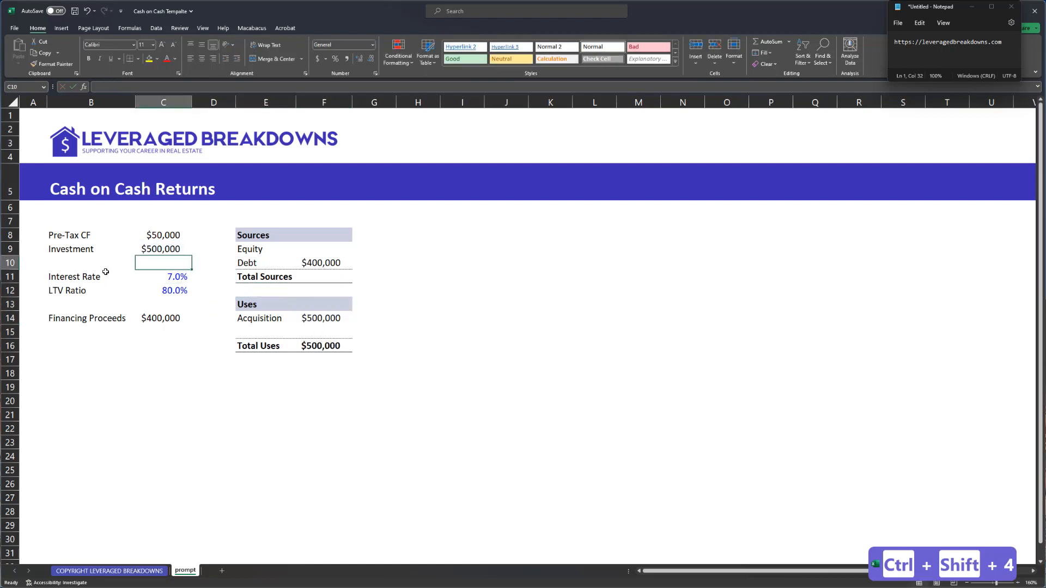
pyautogui.press('Up')
pyautogui.hotkey('ctrl', ';')
# - Leave Total Sources blank for now and move down to the cash-flow area in column B
pyautogui.hotkey('ctrl', 'Right')
pyautogui.press('Right')
pyautogui.press('Down')
pyautogui.press('Down')
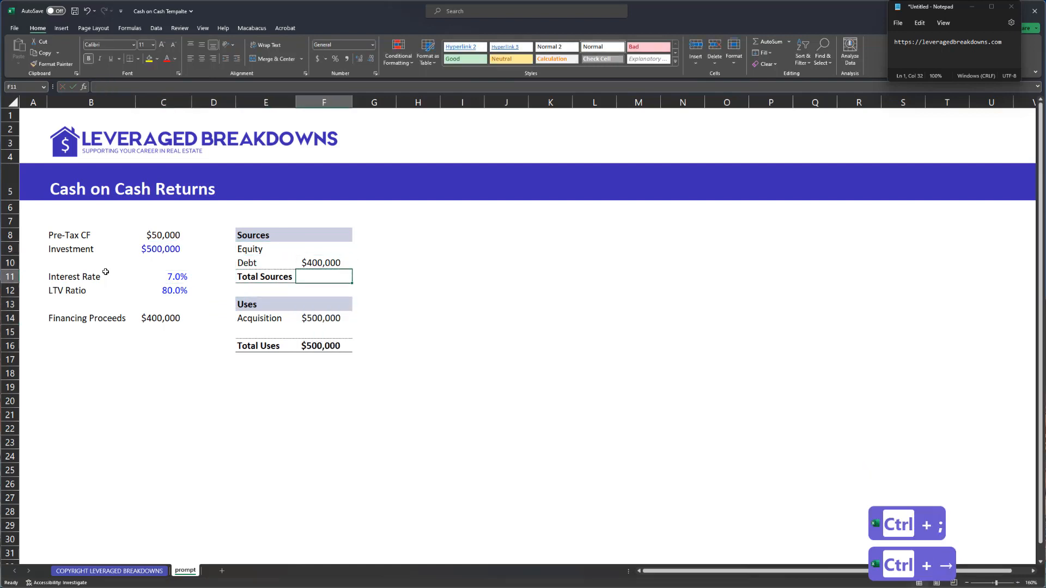
pyautogui.write('=')
pyautogui.press('Escape')
pyautogui.press('Left')
pyautogui.press('Down')
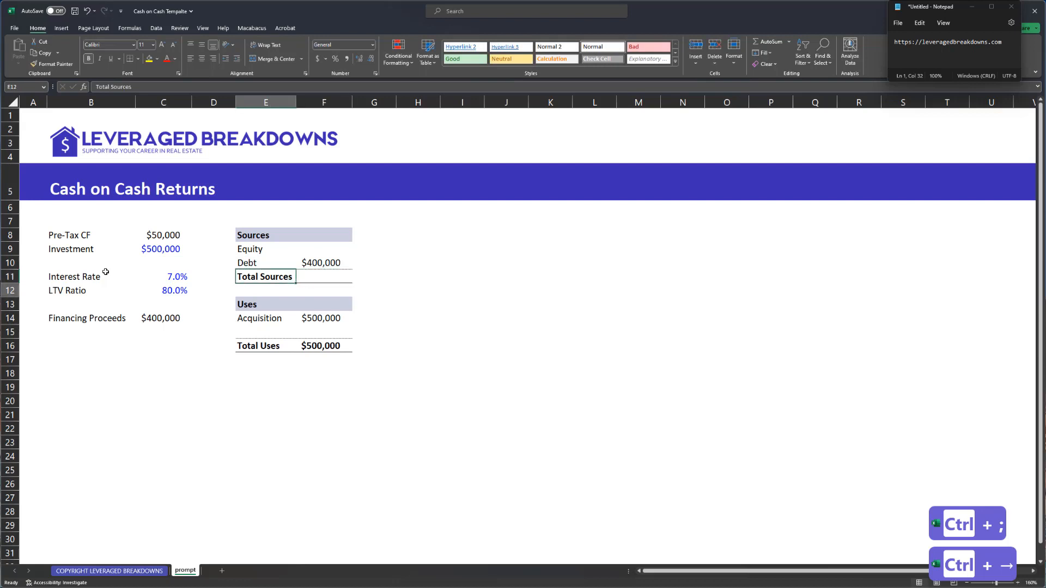
pyautogui.press('Left')
pyautogui.press('Down')
pyautogui.press('Down')
pyautogui.press('Down')
pyautogui.press('Down')
pyautogui.press('Down')
pyautogui.press('Left')
pyautogui.press('Left')
pyautogui.press('Down')
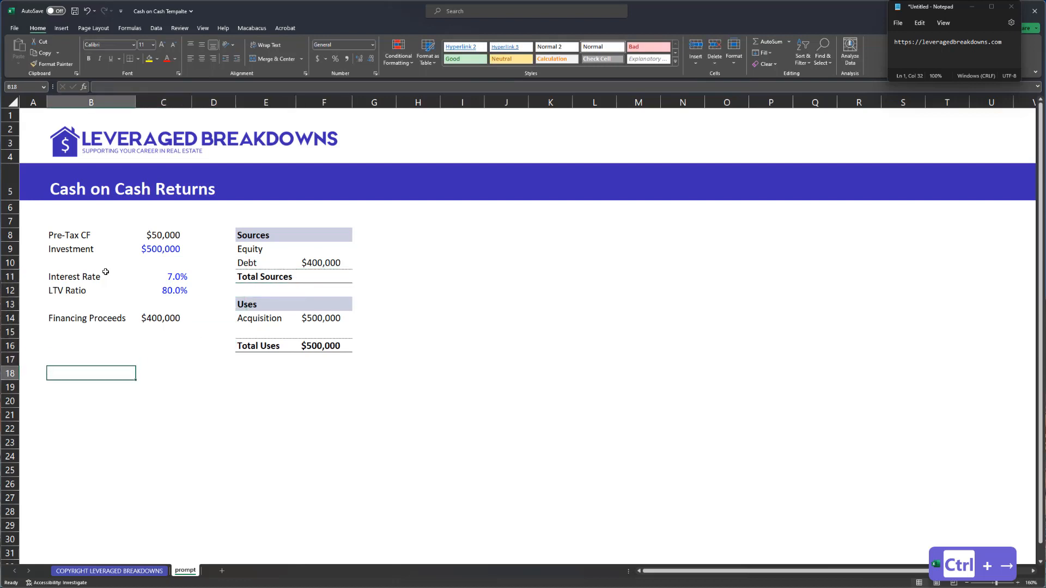
# - Place the Purchase Property label in B20 and the Pre-Tax CF label in B19
pyautogui.write('Purchase Prop')
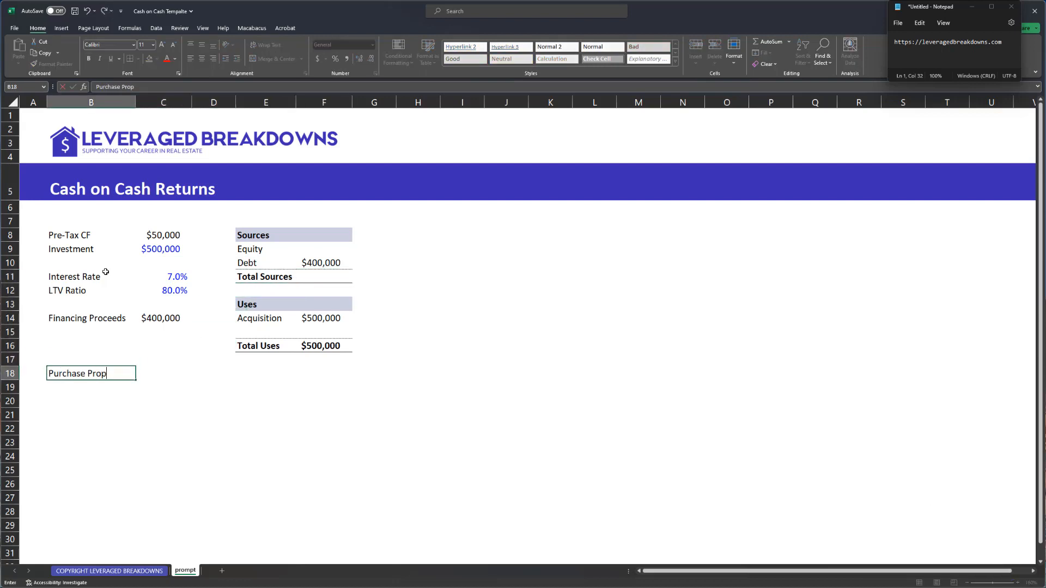
pyautogui.write('erty')
pyautogui.press('Return')
pyautogui.press('Up')
pyautogui.hotkey('ctrl', 'x')
pyautogui.press('Down')
pyautogui.hotkey('ctrl', 'v')
pyautogui.press('Down')
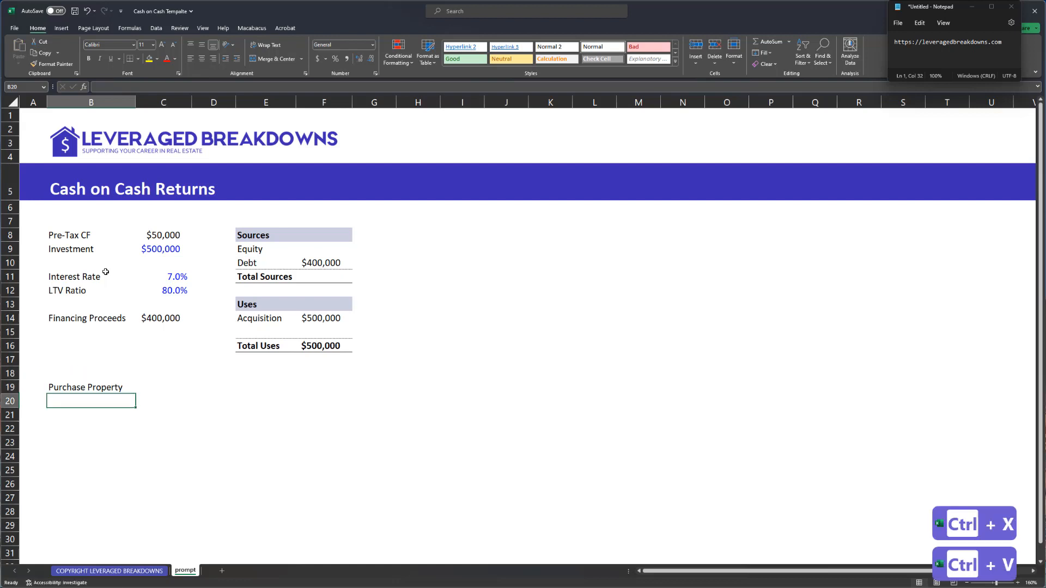
pyautogui.press('Up')
pyautogui.hotkey('ctrl', 'x')
pyautogui.press('Down')
pyautogui.hotkey('ctrl', 'v')
pyautogui.press('Up')
pyautogui.press('Up')
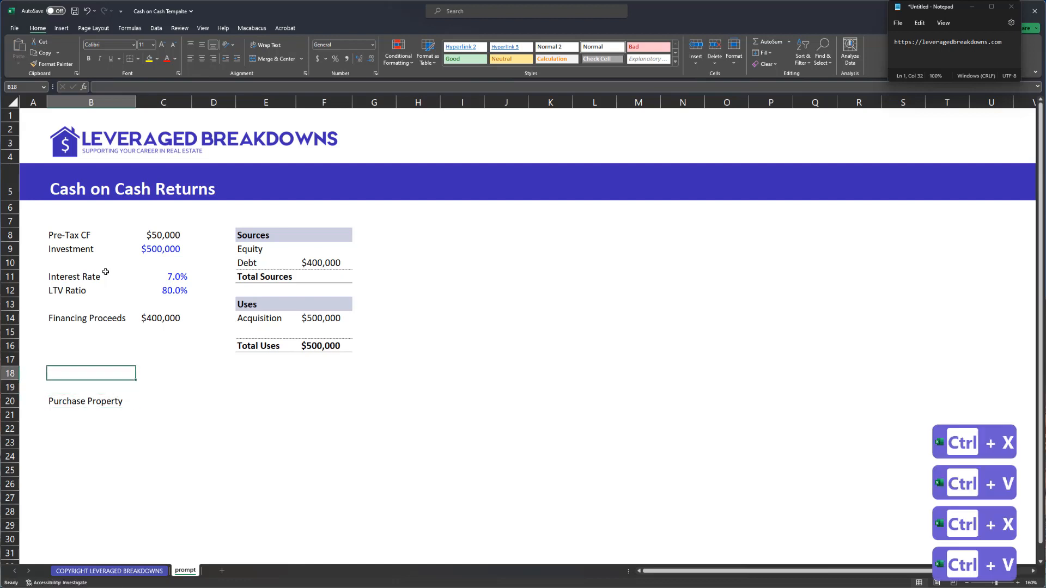
pyautogui.press('Down')
pyautogui.write('Pre-Tax CF')
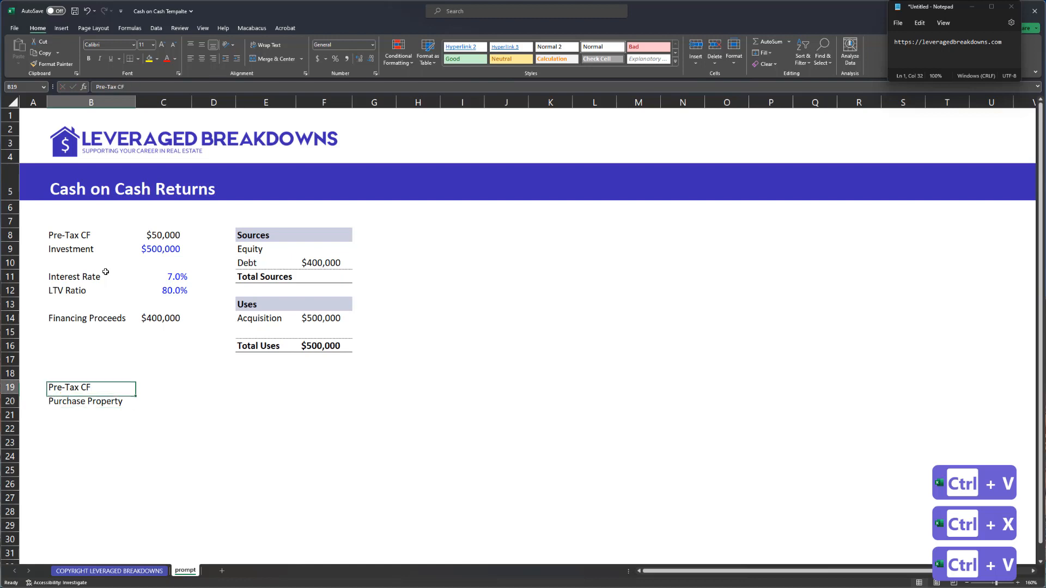
# - Start the timeline with 0 in C18 and =C18+1 in D18
pyautogui.press('Right')
pyautogui.press('Up')
pyautogui.write('0')
pyautogui.press('Return')
pyautogui.press('Up')
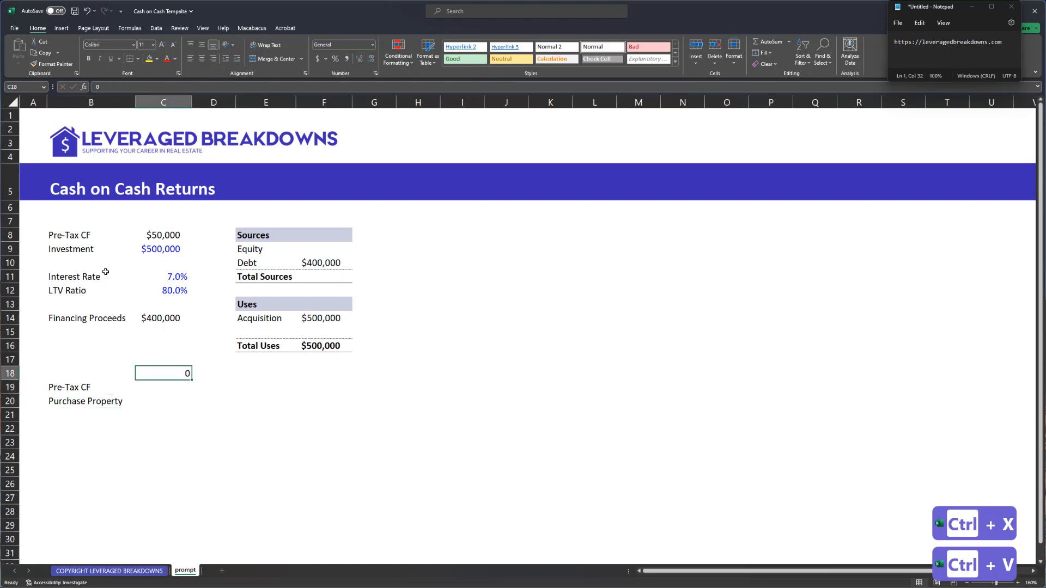
pyautogui.hotkey('ctrl', 'shift', '1')
pyautogui.press('Right')
pyautogui.write('=')
pyautogui.press('Left')
pyautogui.write('+')
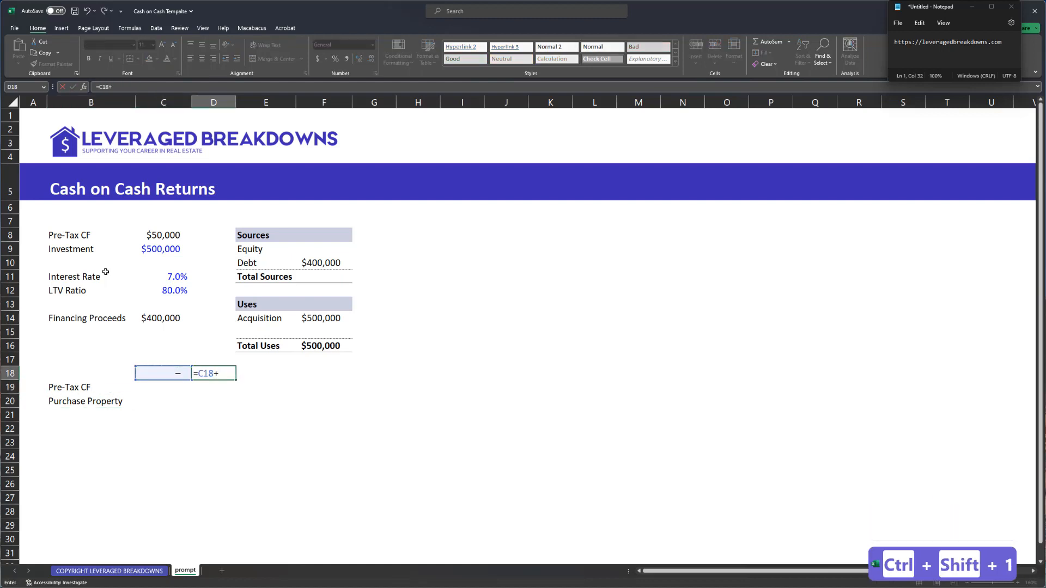
pyautogui.write('1')
pyautogui.press('Return')
# - Fill the period formula right through H18 so the years run 0 to 5
pyautogui.press('Up')
pyautogui.hotkey('shift', 'Right')
pyautogui.hotkey('shift', 'Right')
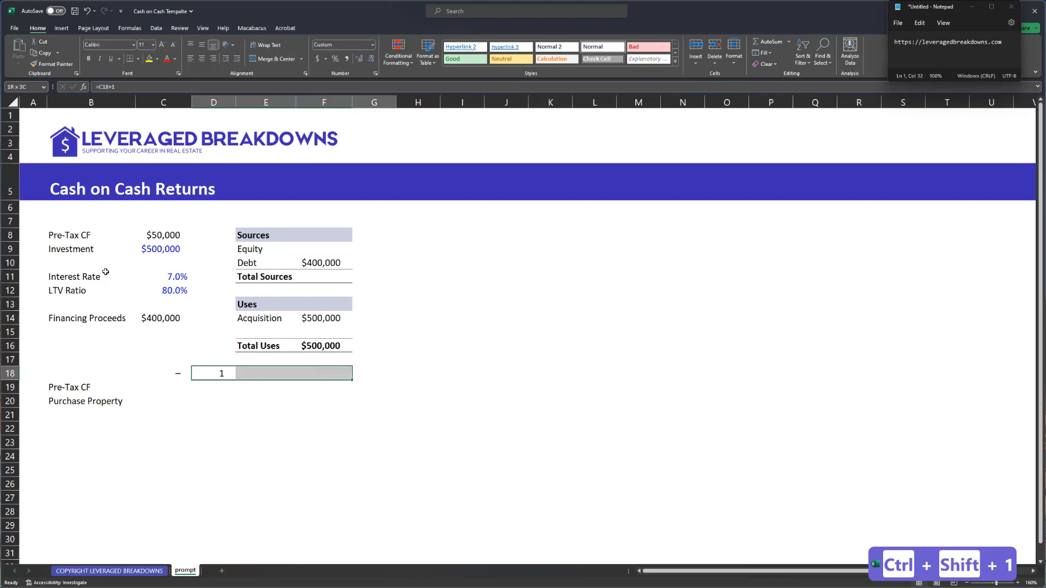
pyautogui.hotkey('ctrl', 'r')
pyautogui.press('Right')
pyautogui.hotkey('ctrl', 'Right')
pyautogui.press('Right')
pyautogui.hotkey('ctrl', 'r')
pyautogui.press('Right')
pyautogui.hotkey('ctrl', 'r')
pyautogui.press('Down')
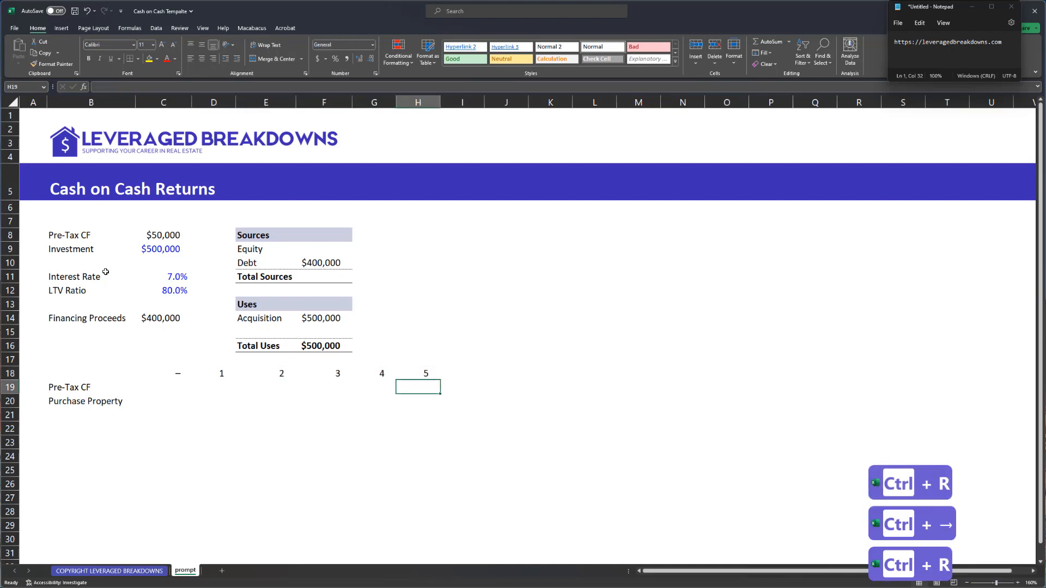
pyautogui.press('Up')
pyautogui.press('F2')
pyautogui.press('Return')
# - Select the header row B18:H18 and bring up Format Cells with a custom number format
pyautogui.press('Up')
pyautogui.hotkey('ctrl', 'Left')
pyautogui.hotkey('shift', 'space')
pyautogui.hotkey('ctrl', 'shift', '=')
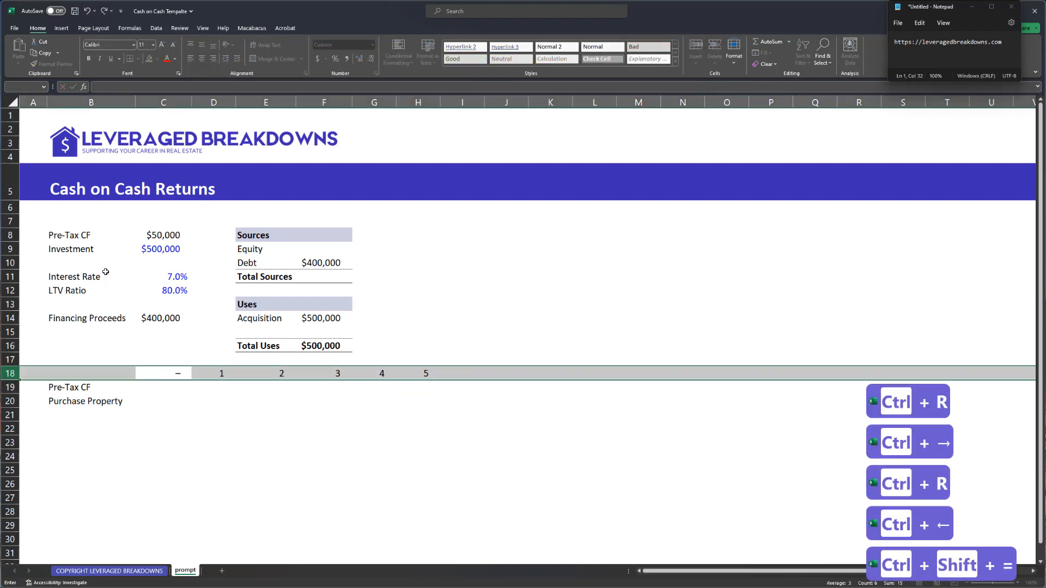
pyautogui.press('Down')
pyautogui.press('Up')
pyautogui.press('Left')
pyautogui.press('Right')
pyautogui.press('Left')
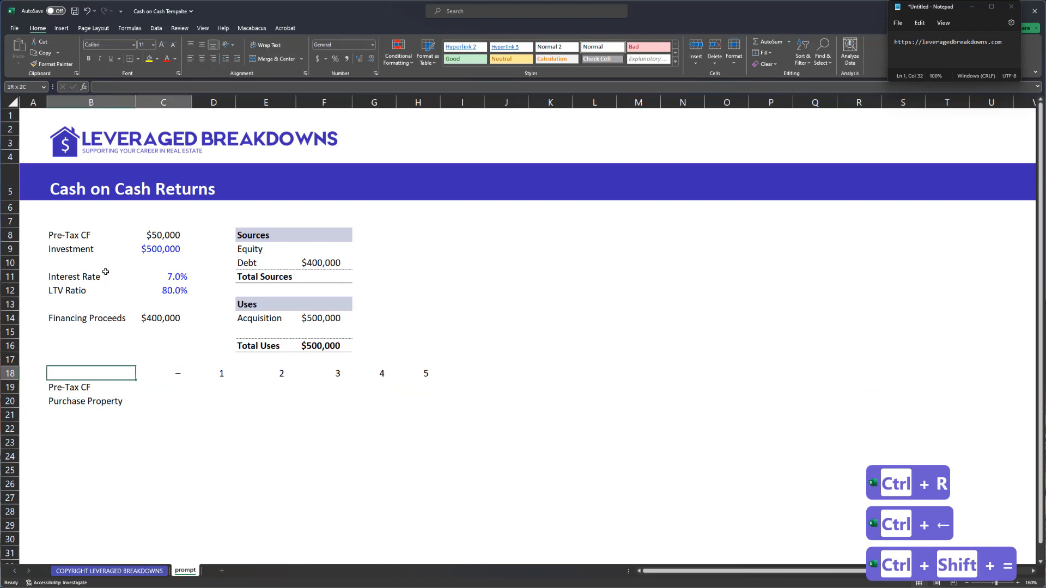
pyautogui.hotkey('ctrl', 'shift', 'Right')
pyautogui.hotkey('ctrl', 'shift', 'Right')
pyautogui.hotkey('ctrl', '1')
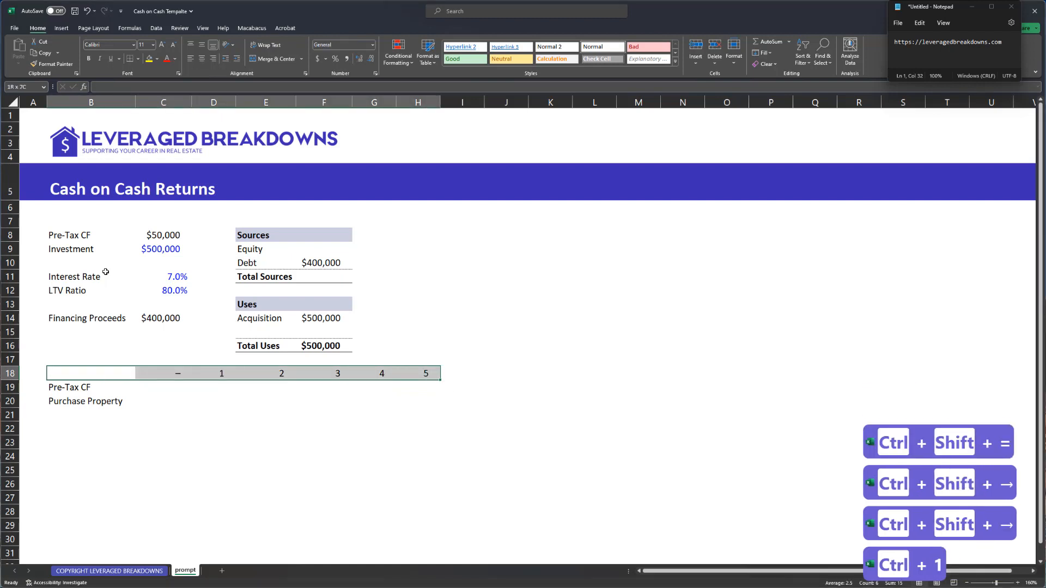
pyautogui.press('Tab')
pyautogui.press('End')
pyautogui.press('Tab')
# - Format the periods as "Year "0 and give the header a dark grey fill with bold white text
pyautogui.write('"Y')
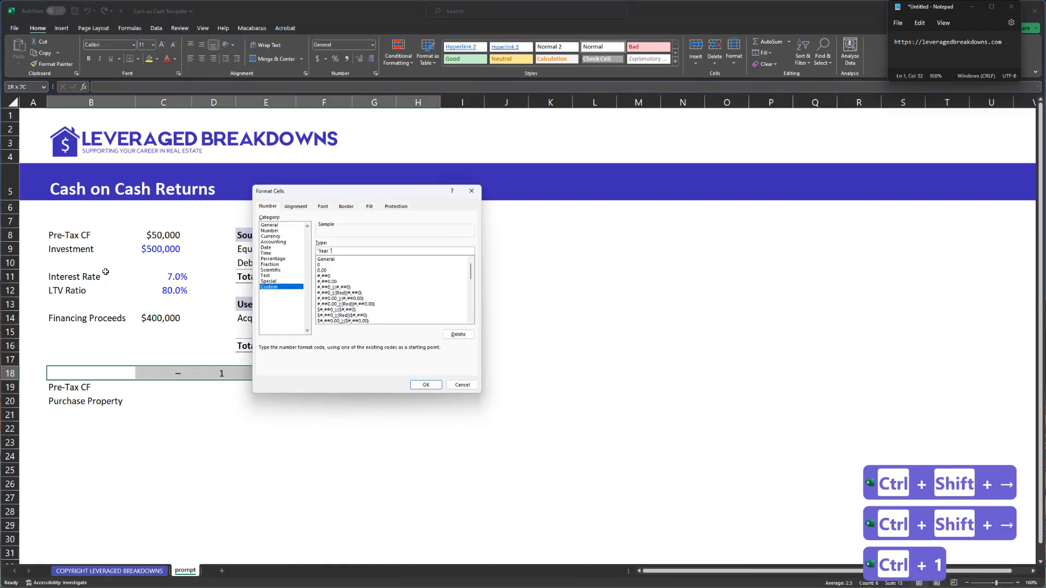
pyautogui.write('ear "0')
pyautogui.press('Return')
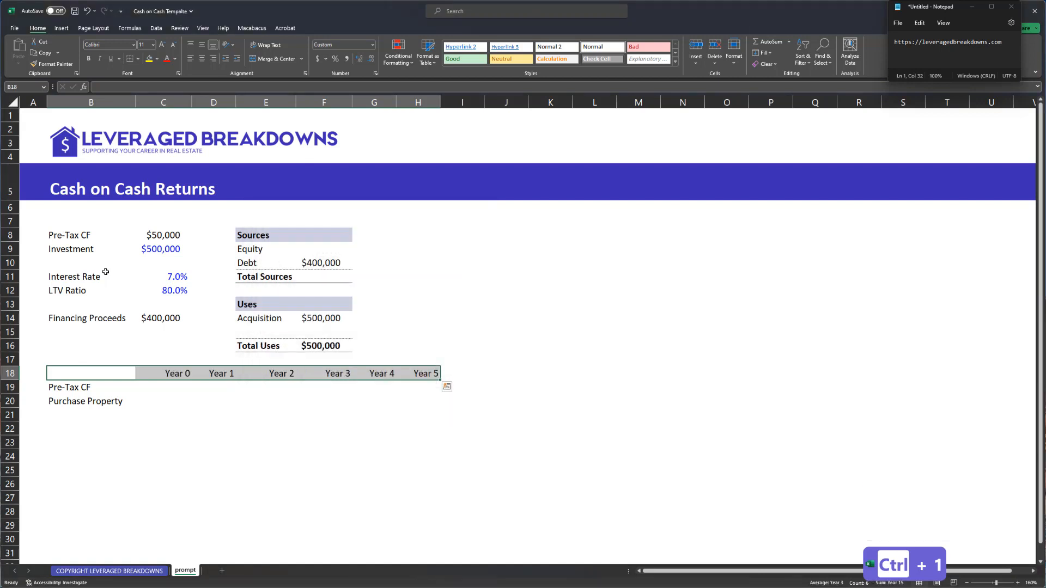
pyautogui.hotkey('ctrl', 'shift', 'k')
pyautogui.hotkey('ctrl', 'b')
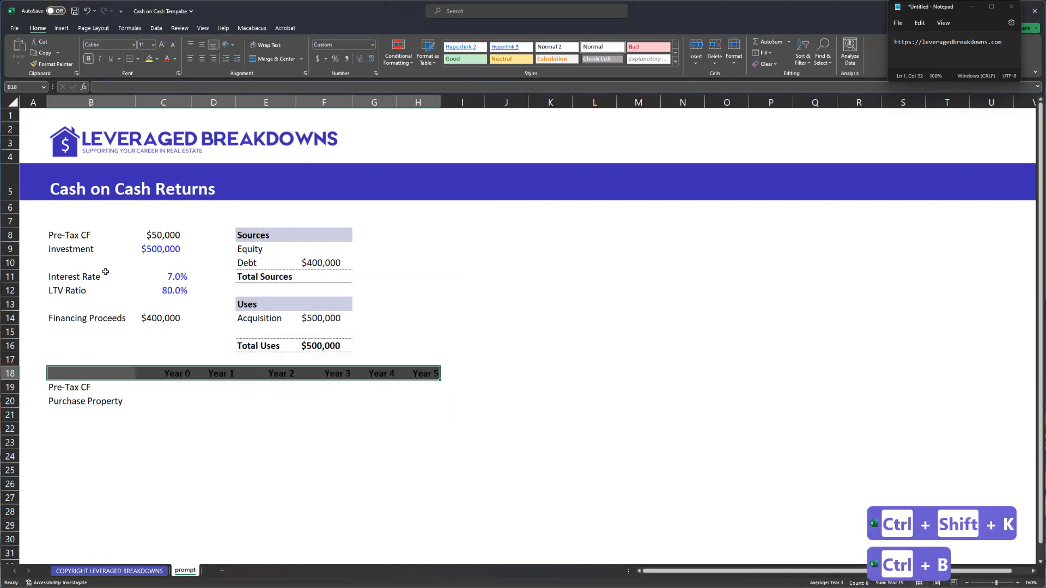
pyautogui.hotkey('ctrl', "'")
pyautogui.hotkey('ctrl', "'")
pyautogui.hotkey('ctrl', "'")
pyautogui.hotkey('ctrl', "'")
pyautogui.hotkey('ctrl', "'")
pyautogui.press('Right')
# - Enter 0 as the Year 0 pre-tax cash flow in C19 and format it
pyautogui.press('Down')
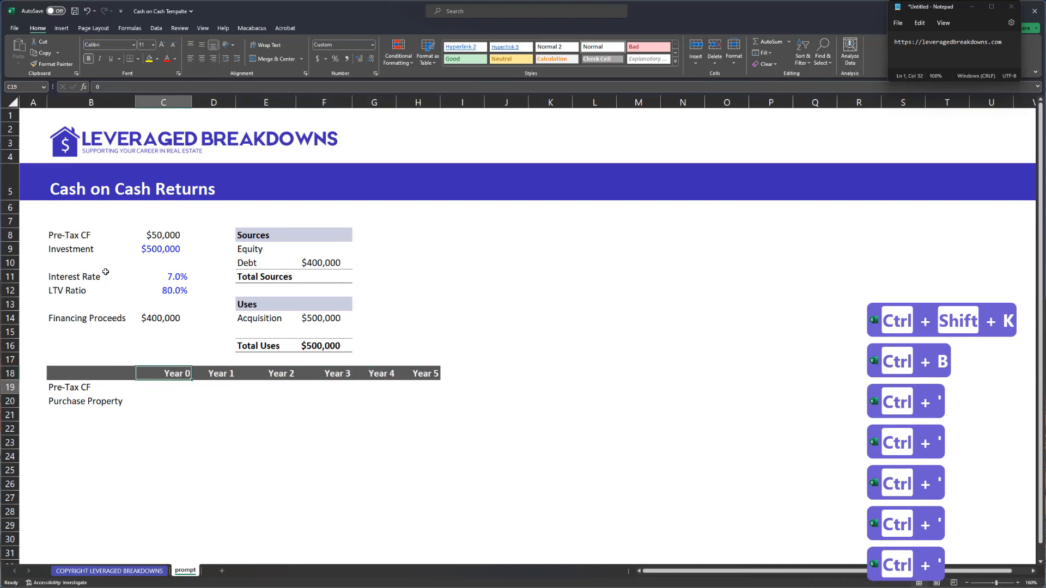
pyautogui.write('1')
pyautogui.press('Return')
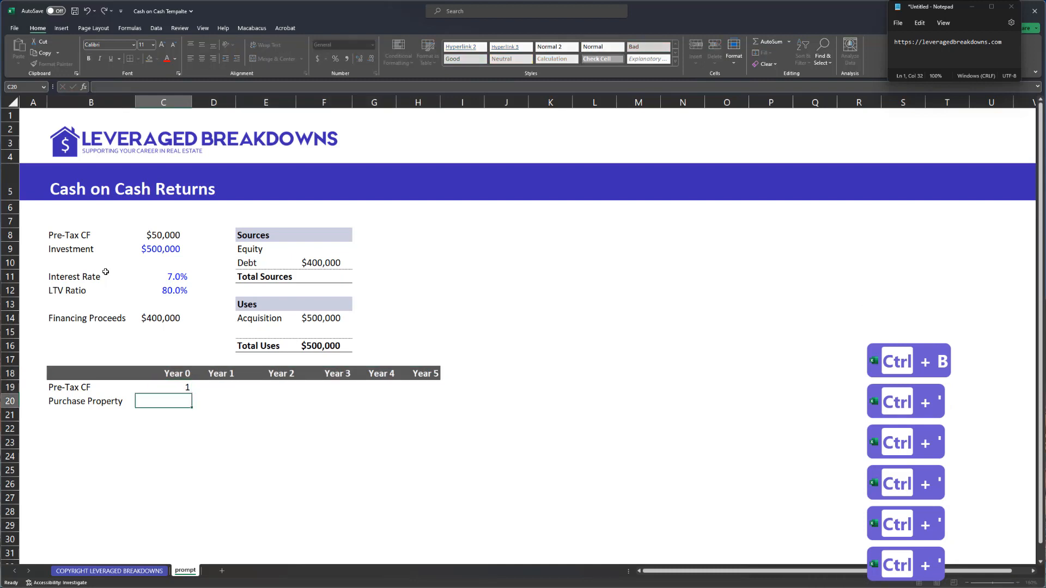
pyautogui.write('0')
pyautogui.press('Escape')
pyautogui.press('Up')
pyautogui.write('0')
pyautogui.press('Return')
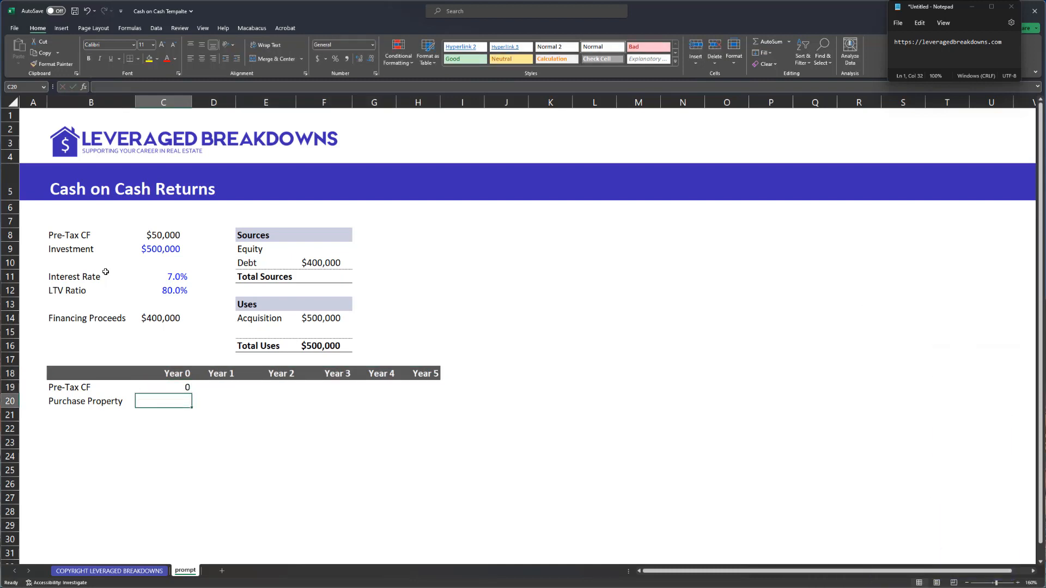
pyautogui.press('Up')
pyautogui.hotkey('ctrl', 'shift', '5')
# - Link Year 1 pre-tax cash flow in D19 to the $50,000 assumption in C8
pyautogui.press('Right')
pyautogui.write('=')
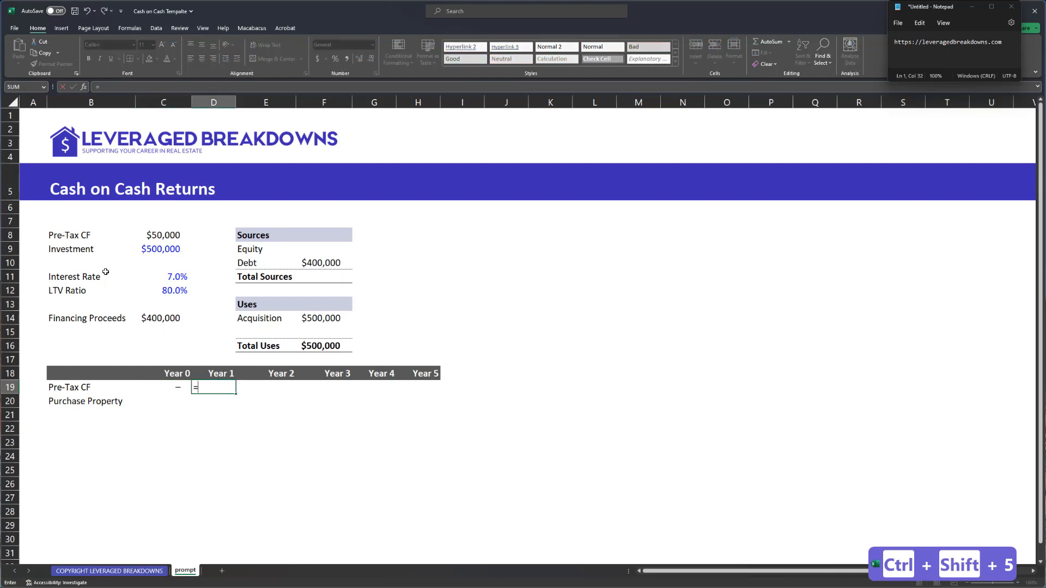
pyautogui.press('Left')
pyautogui.press('Up')
pyautogui.hotkey('ctrl', 'Up')
pyautogui.hotkey('ctrl', 'Up')
pyautogui.hotkey('ctrl', 'Up')
pyautogui.hotkey('ctrl', 'Up')
pyautogui.hotkey('ctrl', 'Up')
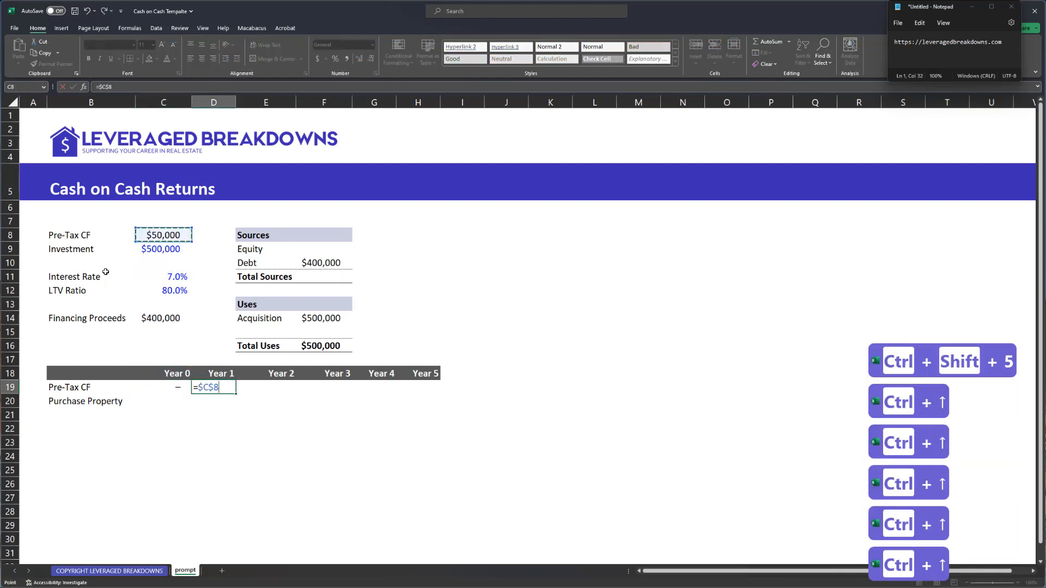
pyautogui.press('Return')
pyautogui.press('Up')
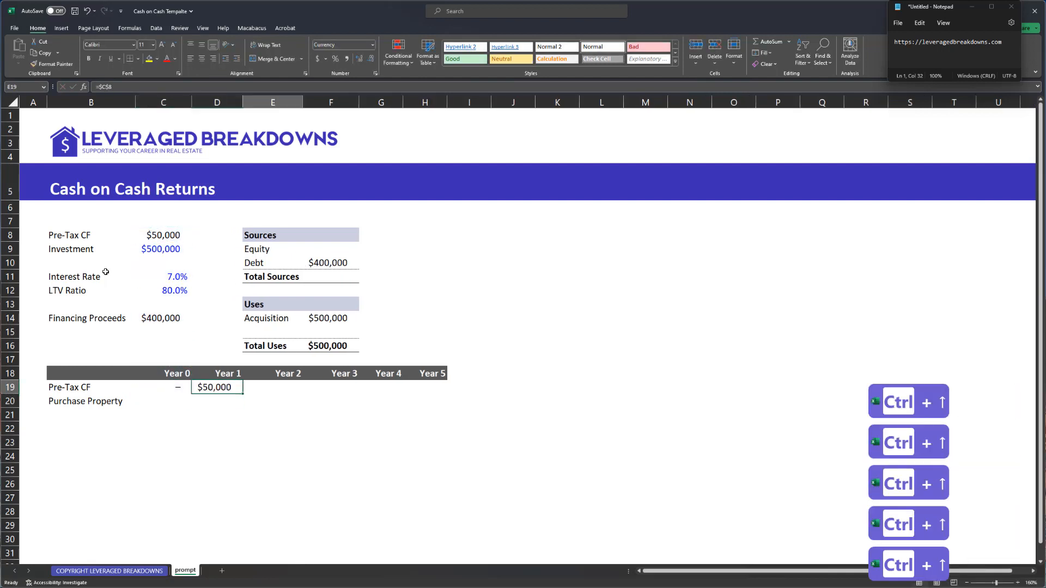
pyautogui.press('Right')
# - Select the assumptions block from the Investment label down
pyautogui.press('Left')
pyautogui.press('Left')
pyautogui.press('Left')
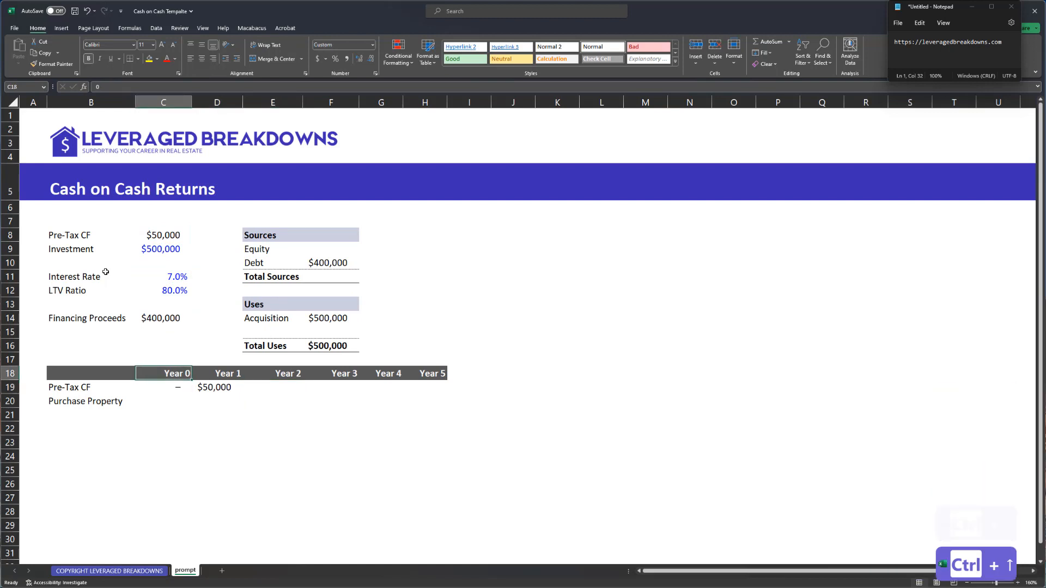
pyautogui.press('Up')
pyautogui.press('Up')
pyautogui.press('Up')
pyautogui.press('Up')
pyautogui.press('Up')
pyautogui.press('Up')
pyautogui.hotkey('ctrl', 'Up')
pyautogui.hotkey('ctrl', 'Up')
pyautogui.hotkey('ctrl', 'Up')
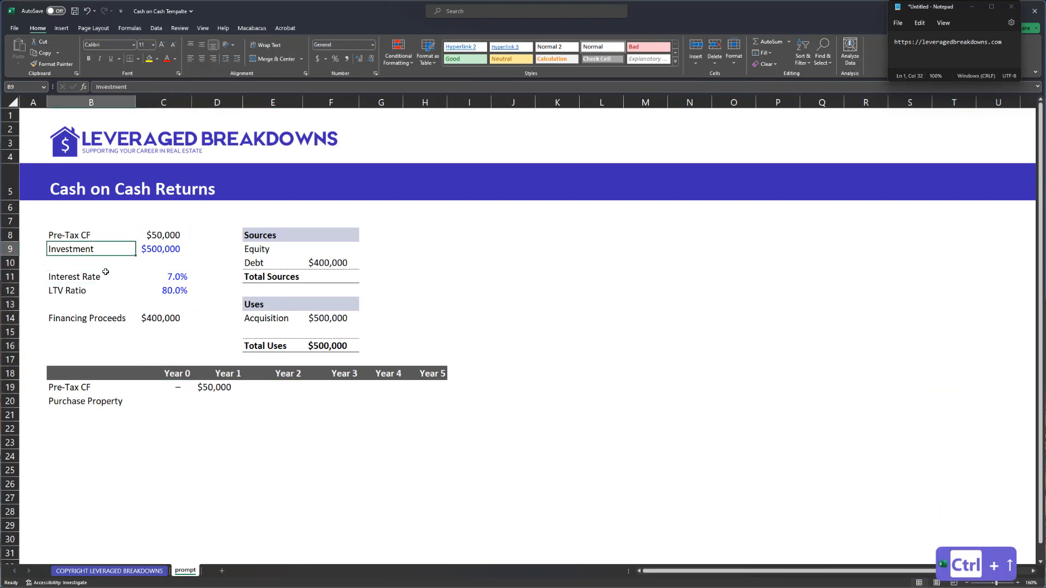
pyautogui.hotkey('ctrl', 'shift', 'Right')
pyautogui.hotkey('ctrl', 'shift', 'Down')
pyautogui.hotkey('ctrl', 'shift', 'Down')
pyautogui.hotkey('ctrl', 'shift', 'Down')
# - Shift the assumptions down a row and add a blue Growth Rate input of 3.0% in B9:C9
pyautogui.hotkey('ctrl', 'x')
pyautogui.press('Down')
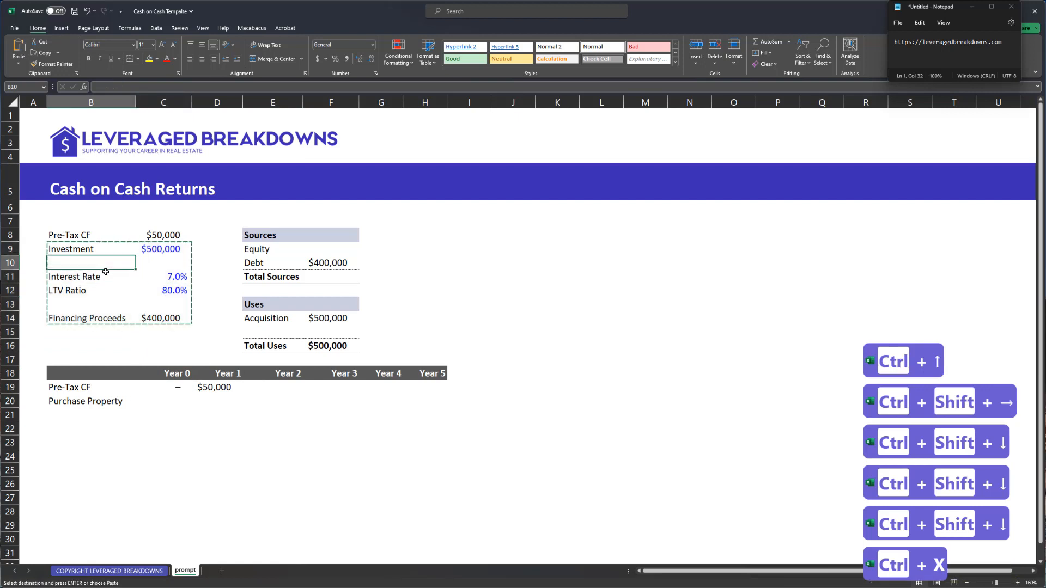
pyautogui.hotkey('ctrl', 'v')
pyautogui.press('Up')
pyautogui.write('Growth Rate')
pyautogui.press('Tab')
pyautogui.write('3%')
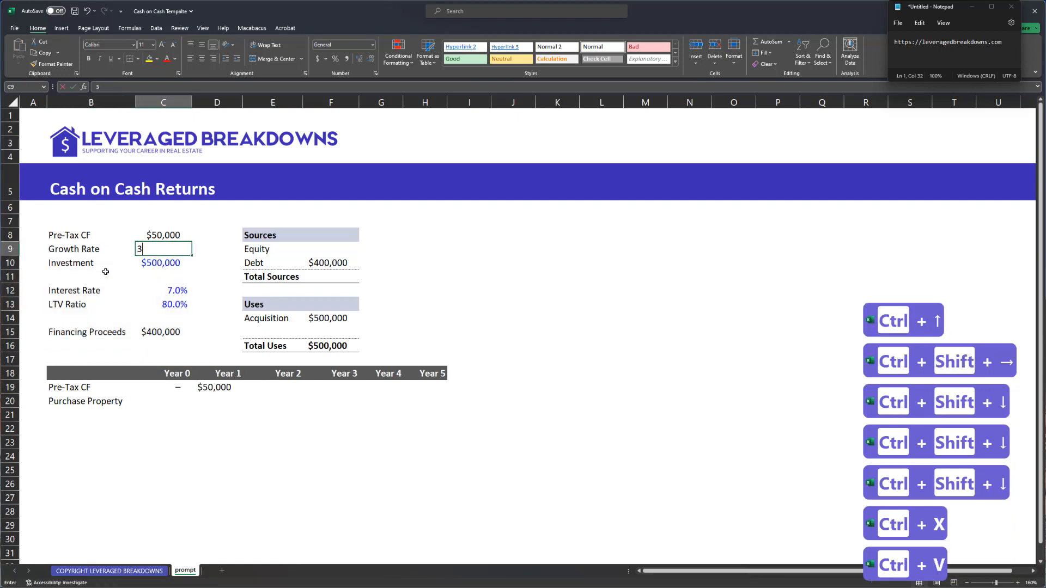
pyautogui.press('Up')
pyautogui.press('Down')
pyautogui.hotkey('ctrl', 'shift', '5')
pyautogui.hotkey('ctrl', ';')
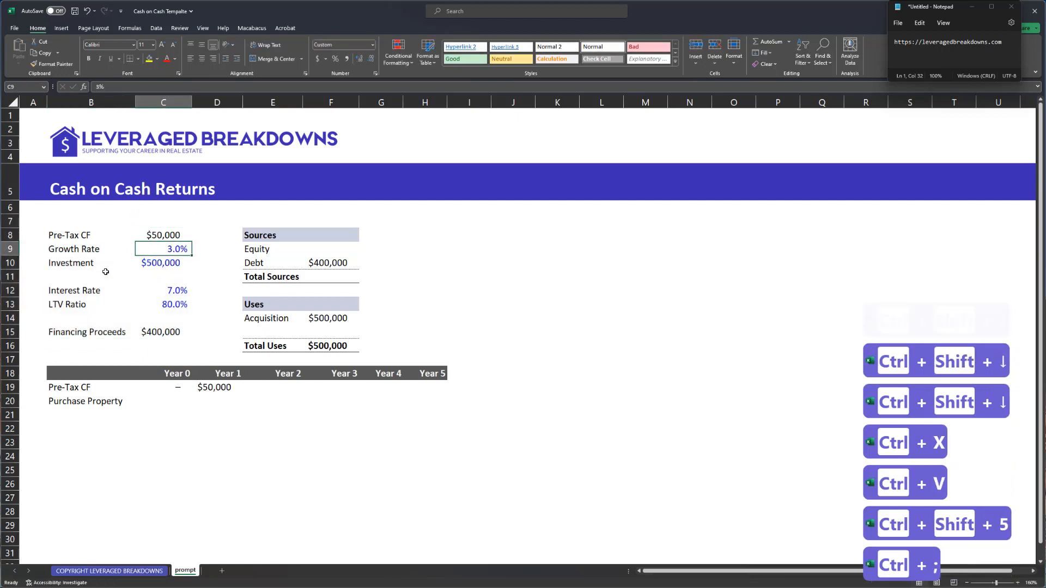
# - Right-align the Year 2 pre-tax cash flow cell E19
pyautogui.hotkey('ctrl', 'Down')
pyautogui.hotkey('ctrl', 'Down')
pyautogui.hotkey('ctrl', 'Up')
pyautogui.hotkey('ctrl', 'Down')
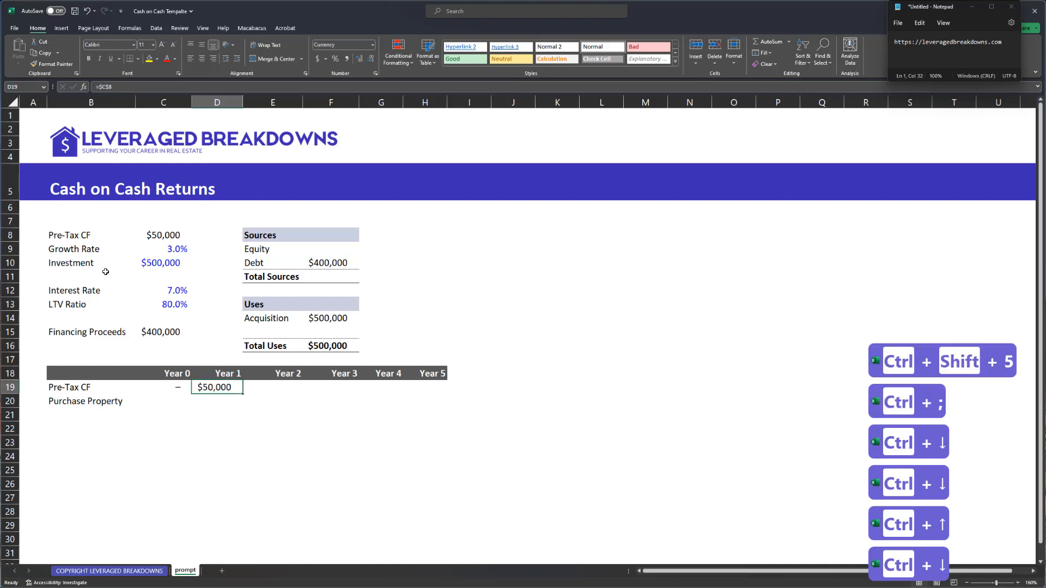
pyautogui.press('Right')
pyautogui.press('Left')
pyautogui.hotkey('alt', 'h')
pyautogui.hotkey('alt', 'a')
pyautogui.hotkey('alt', 'r')
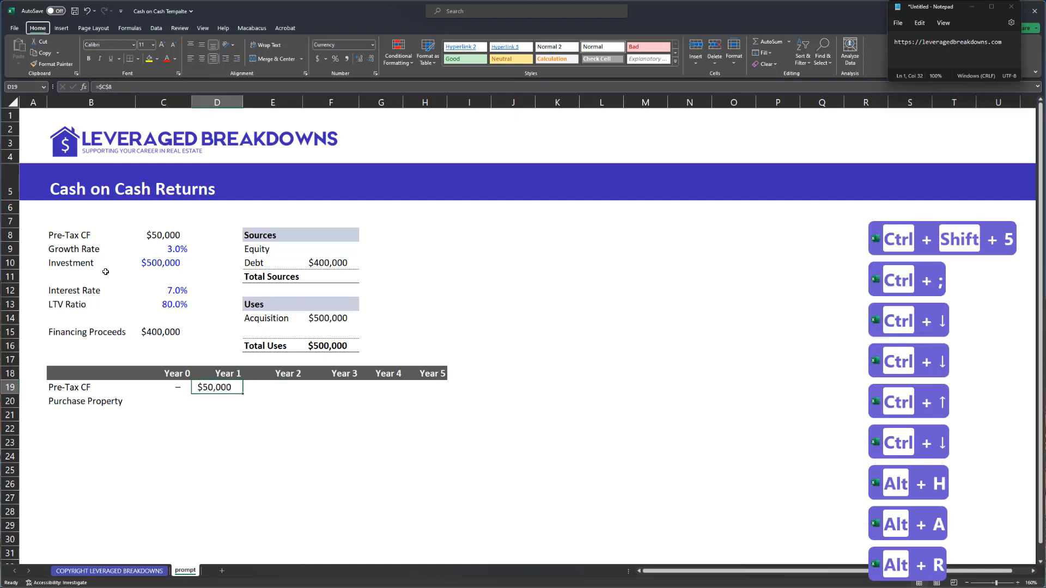
pyautogui.press('Right')
# - Enter =D19*(1+C9) in E19 to grow Year 2 cash flow by 3%
pyautogui.write('=')
pyautogui.press('Left')
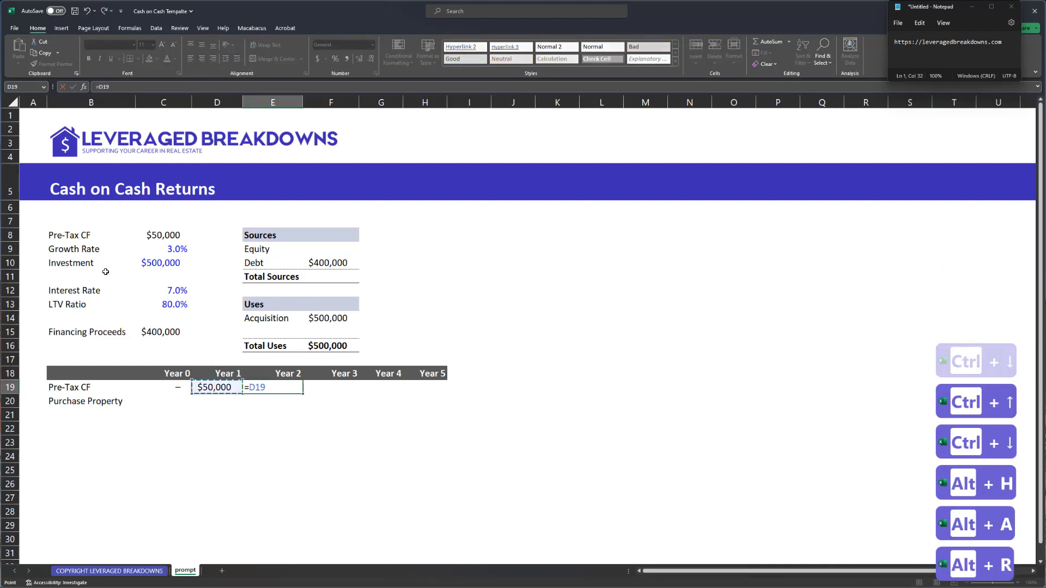
pyautogui.write('*(1+')
pyautogui.press('Up')
pyautogui.press('Up')
pyautogui.press('Up')
pyautogui.press('Left')
pyautogui.press('Up')
pyautogui.press('Left')
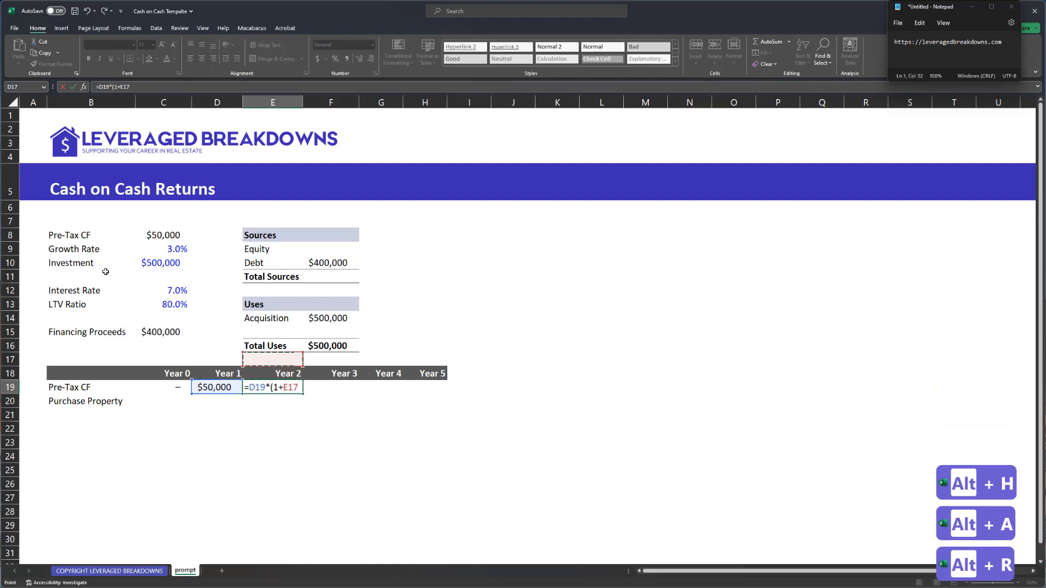
pyautogui.hotkey('ctrl', 'Up')
pyautogui.hotkey('ctrl', 'Up')
pyautogui.hotkey('ctrl', 'Up')
pyautogui.hotkey('ctrl', 'Up')
pyautogui.press('Down')
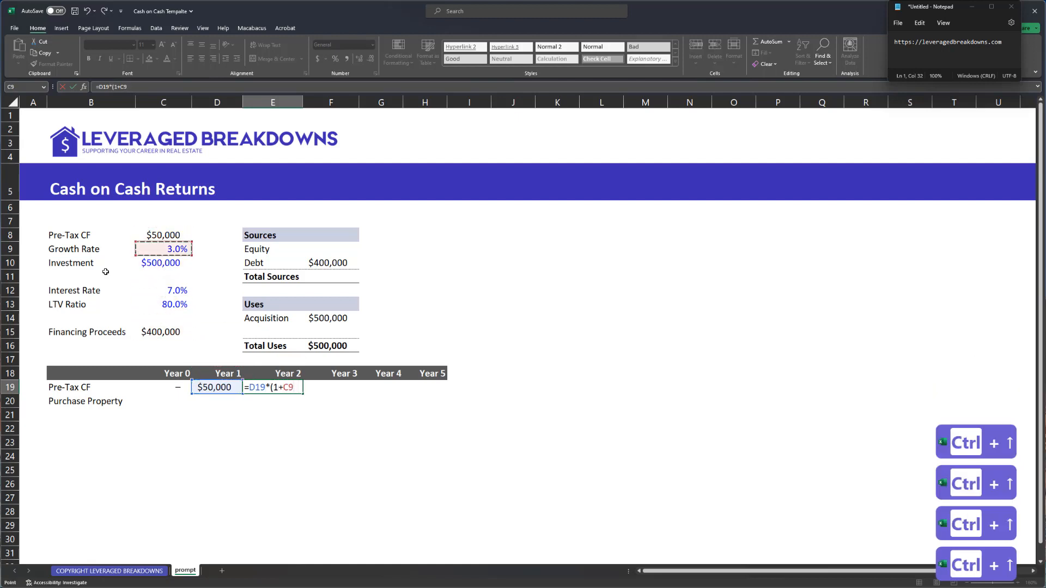
pyautogui.press('Up')
# - Fill the growth formula across Years 3 to 5 through H19
pyautogui.press('Right')
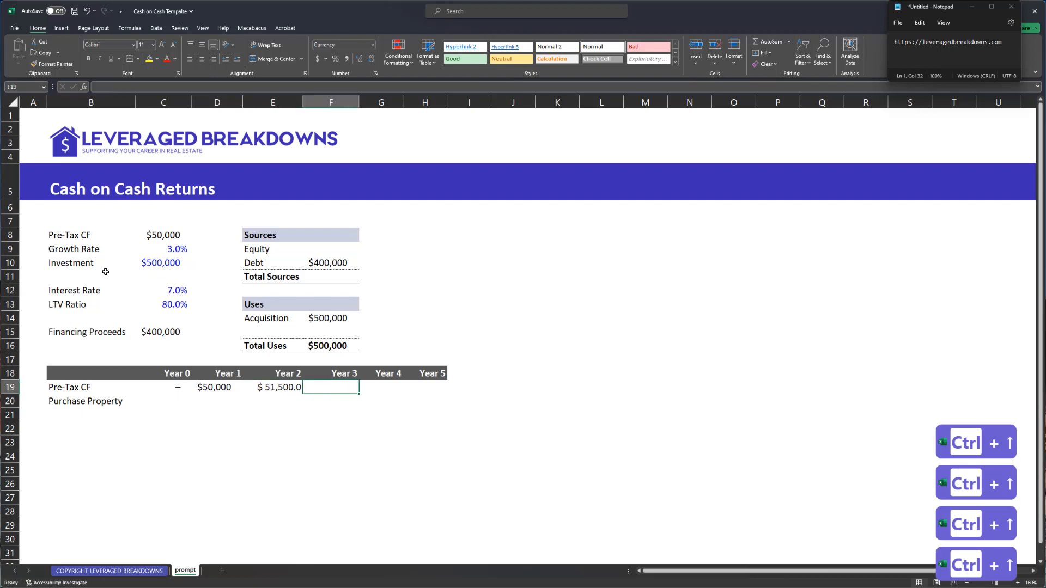
pyautogui.hotkey('ctrl', 'r')
pyautogui.press('Right')
pyautogui.hotkey('ctrl', 'r')
pyautogui.hotkey('ctrl', 'Right')
pyautogui.hotkey('ctrl', 'r')
pyautogui.press('Home')
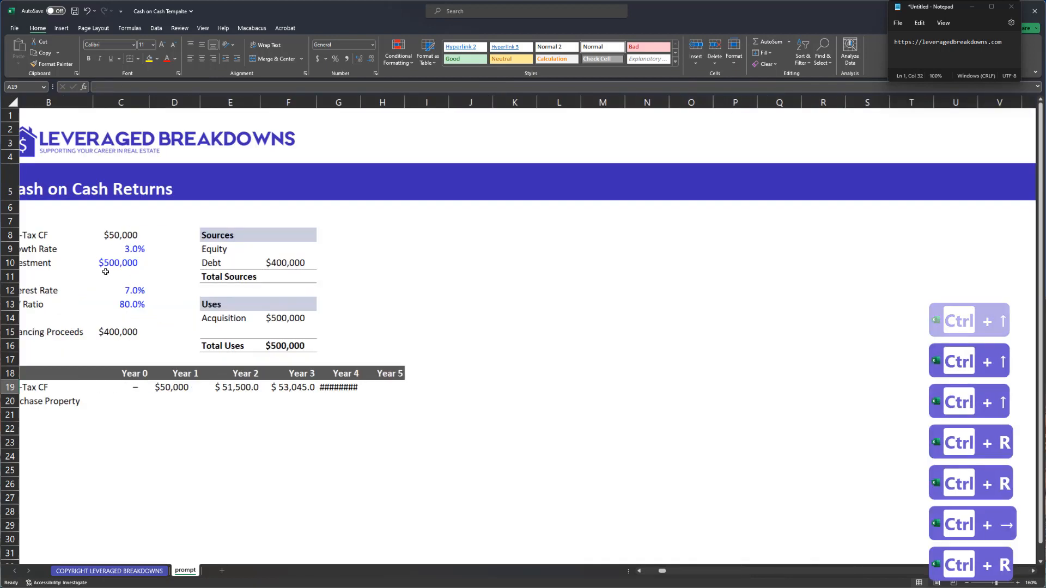
pyautogui.hotkey('ctrl', 'Right')
pyautogui.hotkey('ctrl', 'Right')
pyautogui.press('Right')
pyautogui.hotkey('ctrl', 'r')
pyautogui.press('Left')
pyautogui.press('Left')
pyautogui.press('Left')
pyautogui.press('Left')
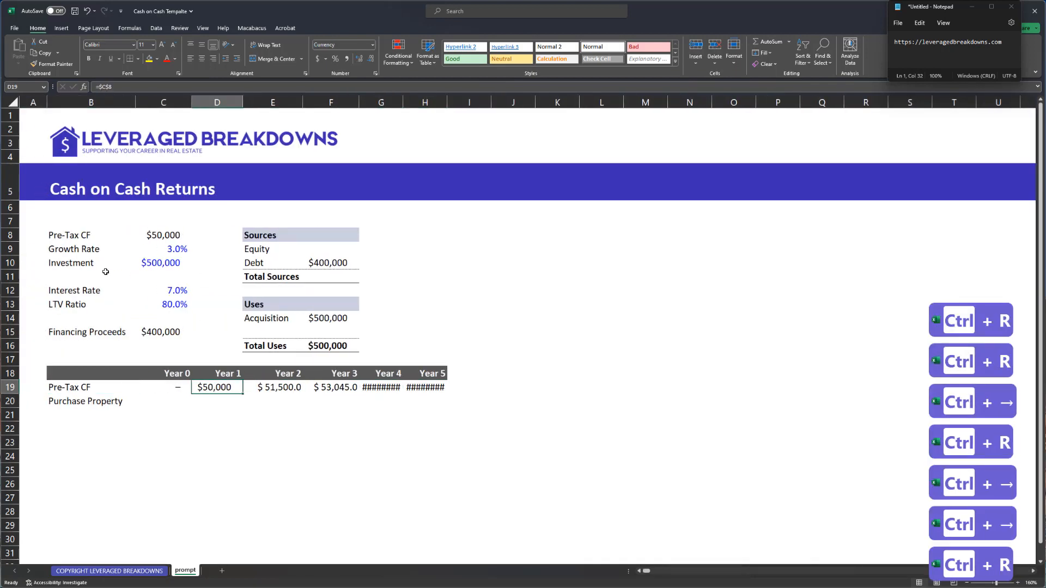
# - Paste Year 1's formatting onto Years 1–5 cash flows and show them as currency
pyautogui.hotkey('ctrl', 'c')
pyautogui.hotkey('ctrl', 'shift', 'Right')
pyautogui.hotkey('alt', 'e')
pyautogui.press('s')
pyautogui.press('t')
pyautogui.press('Return')
pyautogui.press('Escape')
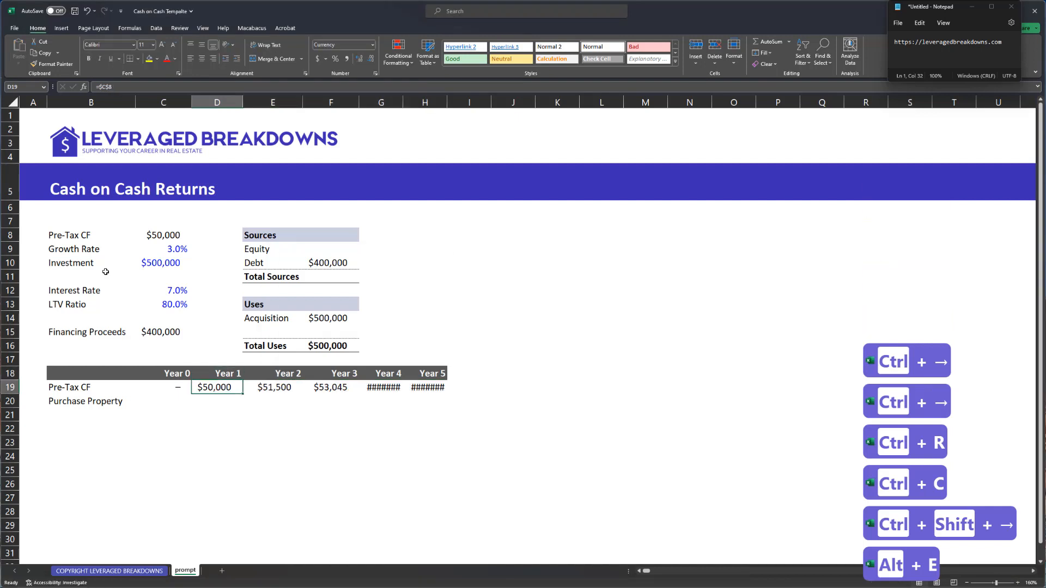
pyautogui.hotkey('ctrl', 'shift', 'Right')
pyautogui.hotkey('ctrl', 'shift', '4')
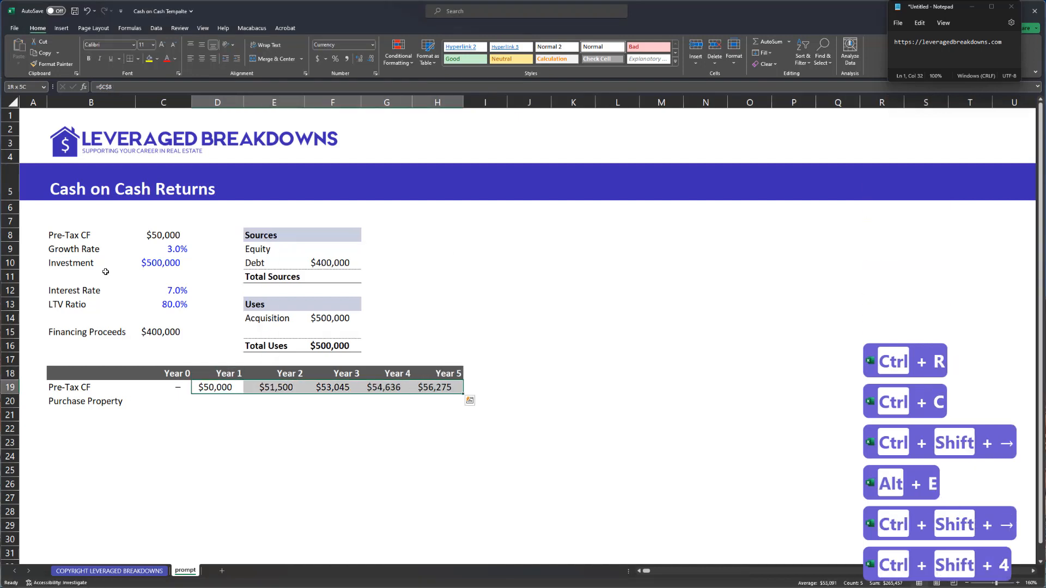
# - Select the Year 0 to Year 5 headers for centring
pyautogui.press('Up')
pyautogui.hotkey('ctrl', 'shift', 'Right')
pyautogui.press('Left')
pyautogui.hotkey('ctrl', 'shift', 'Right')
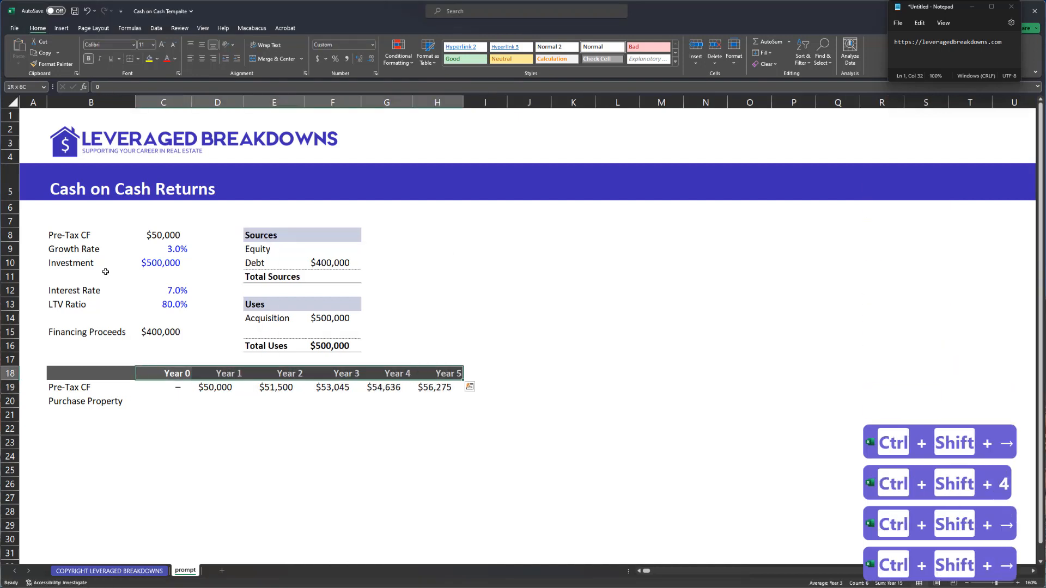
# - Centre the Year 0–5 headers and set Year 0 Purchase Property to the negative $500,000 Investment
pyautogui.hotkey('alt', 'h')
pyautogui.press('a')
pyautogui.press('c')
pyautogui.press('Down')
pyautogui.press('Down')
pyautogui.write('=')
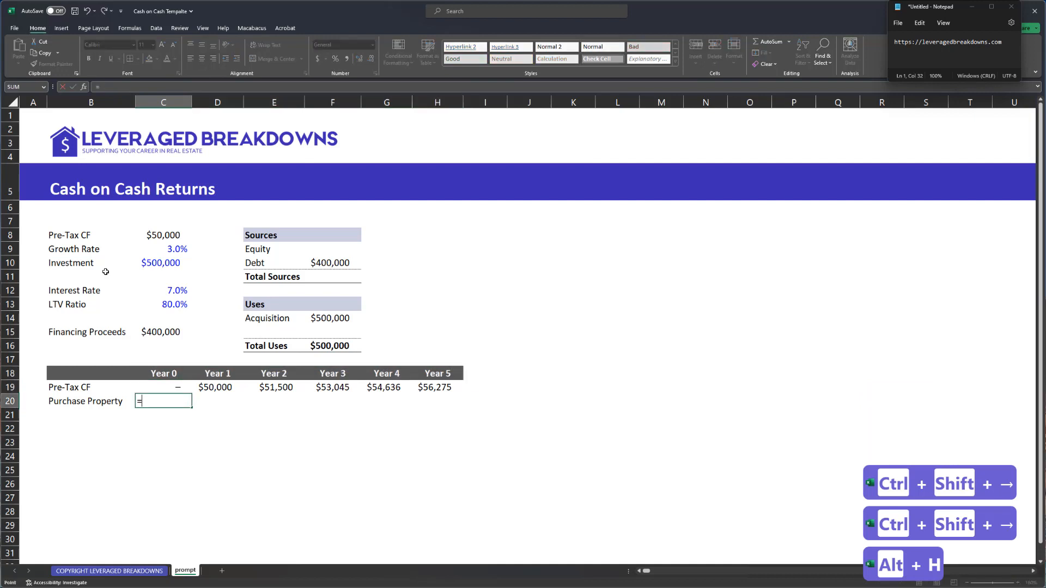
pyautogui.hotkey('ctrl', 'Up')
pyautogui.hotkey('ctrl', 'Up')
pyautogui.hotkey('ctrl', 'Up')
pyautogui.hotkey('ctrl', 'Up')
pyautogui.hotkey('ctrl', 'Up')
pyautogui.hotkey('ctrl', 'Up')
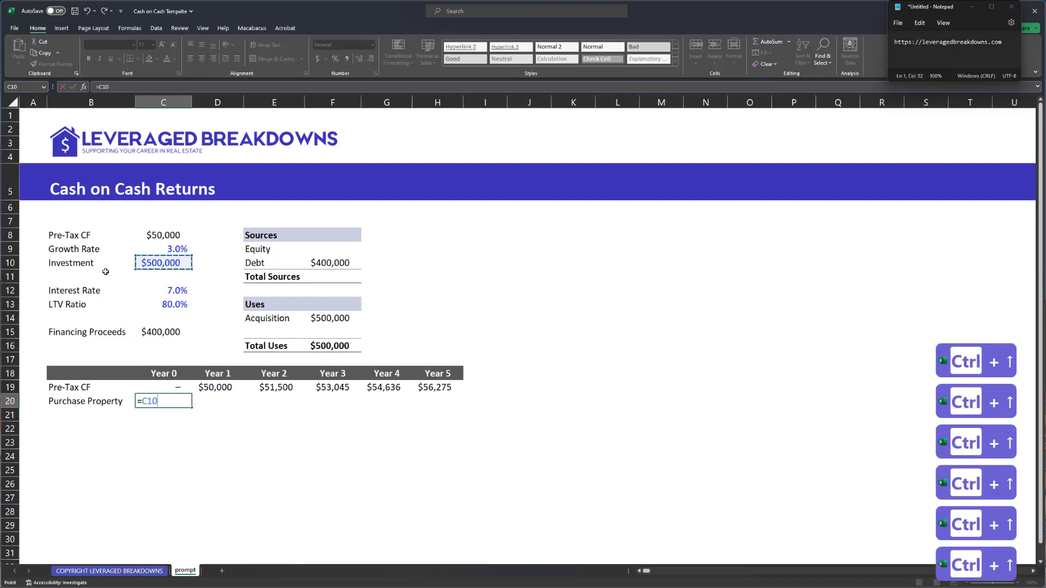
pyautogui.write('*-1')
pyautogui.press('Return')
# - Apply currency format to the Year 0 cash flow cell
pyautogui.press('Up')
pyautogui.press('Up')
pyautogui.hotkey('ctrl', 'c')
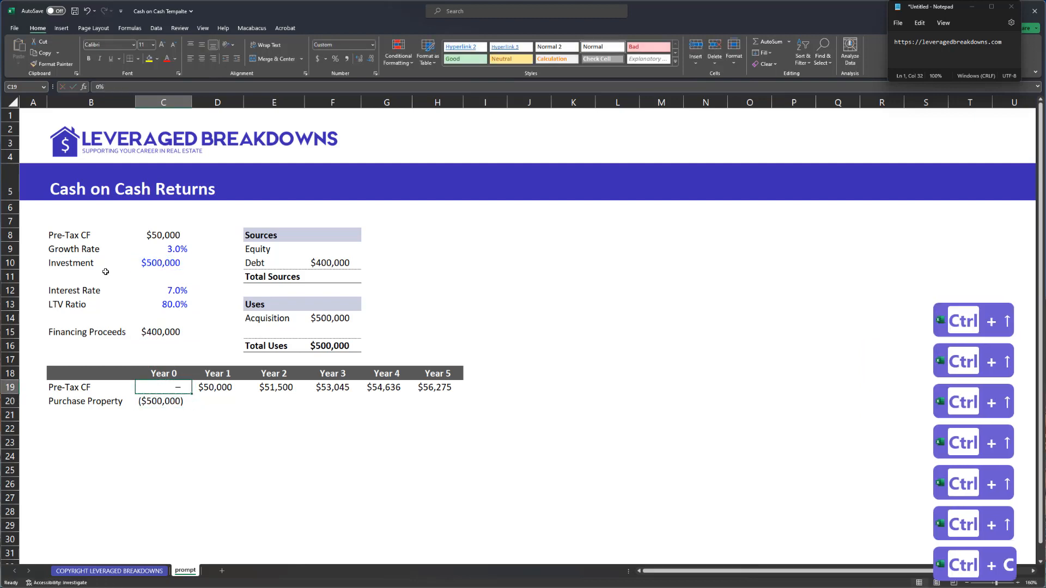
pyautogui.hotkey('ctrl', ';')
pyautogui.hotkey('ctrl', 'c')
pyautogui.hotkey('ctrl', 'shift', '4')
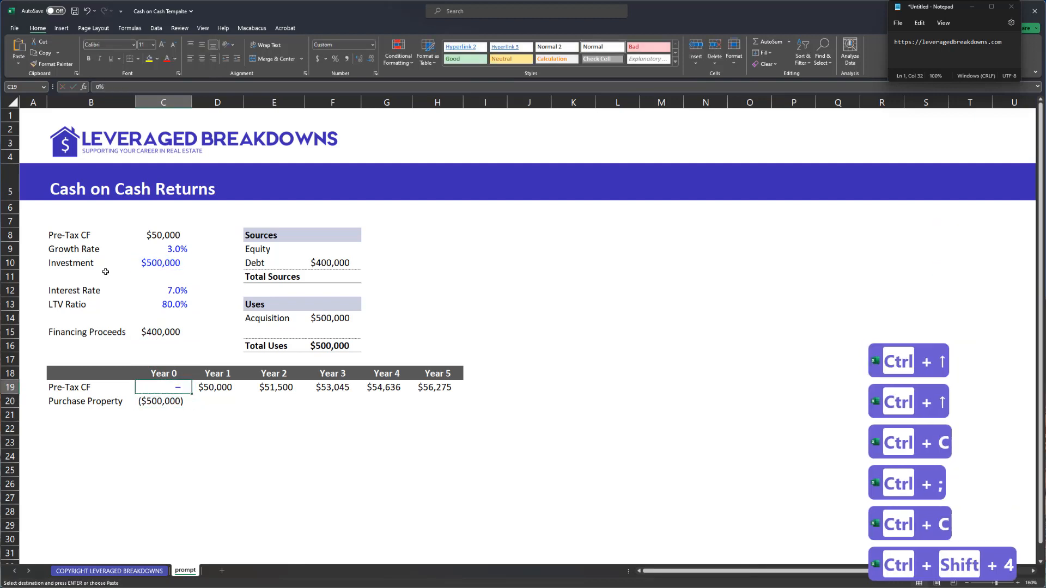
pyautogui.hotkey('ctrl', 'c')
# - Fill zeros across Years 1–5 of Purchase Property, formatted as plain numbers
pyautogui.press('Down')
pyautogui.press('Right')
pyautogui.hotkey('ctrl', 'v')
pyautogui.hotkey('shift', 'Left')
pyautogui.hotkey('ctrl', 'shift', '1')
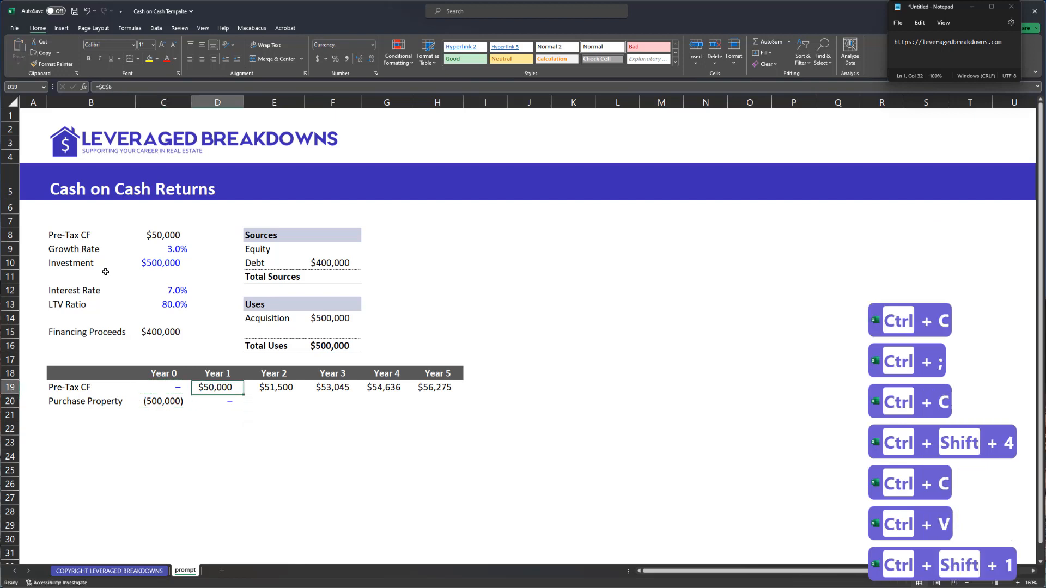
pyautogui.press('Up')
pyautogui.hotkey('ctrl', 'Right')
pyautogui.press('Down')
pyautogui.hotkey('ctrl', 'shift', 'Left')
pyautogui.hotkey('ctrl', 'r')
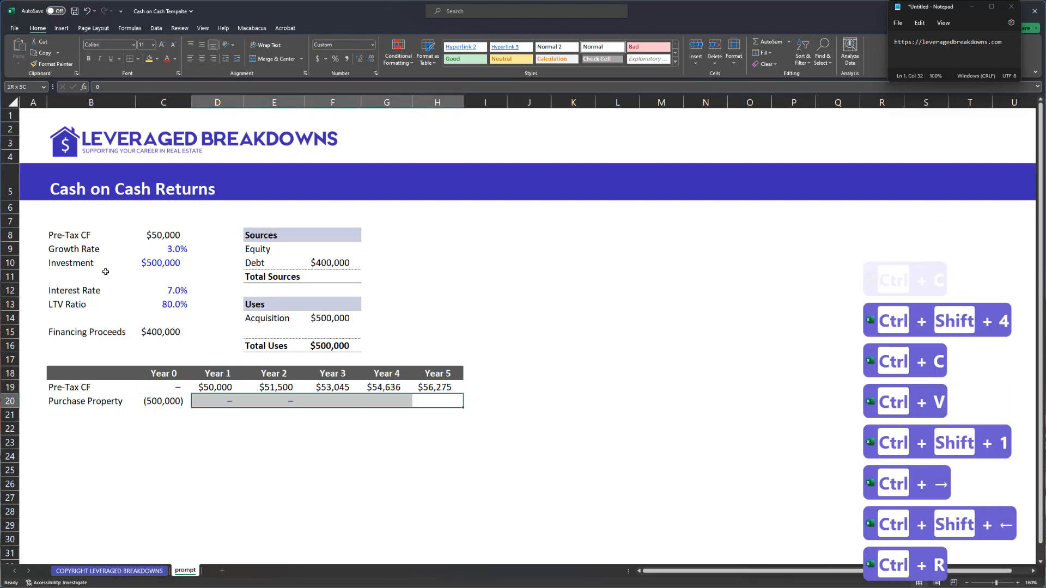
# - Add a bold 'Unlevered CF' row with a bottom border
pyautogui.hotkey('ctrl', 'Left')
pyautogui.press('Down')
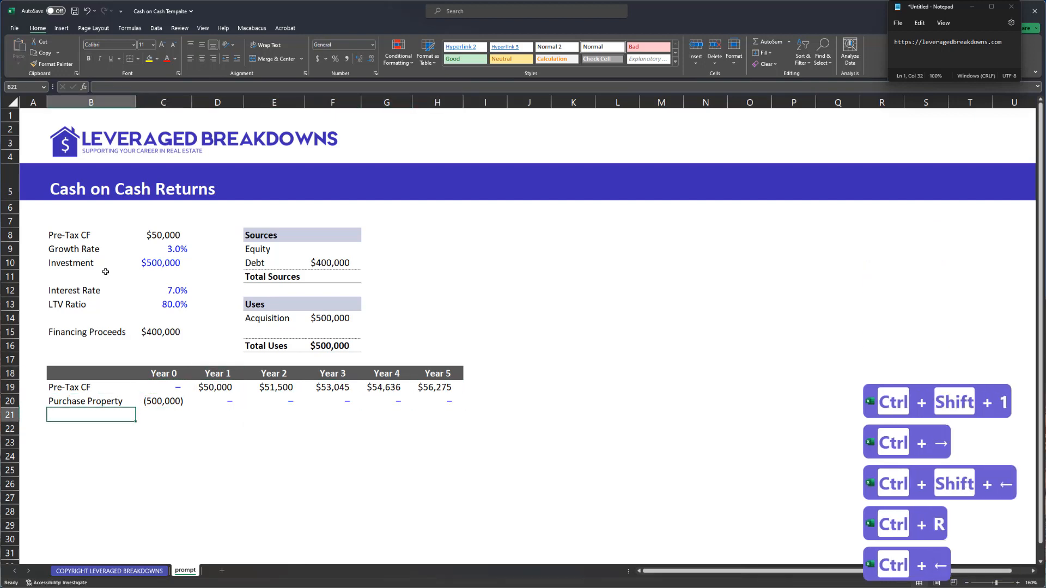
pyautogui.write('Unlev')
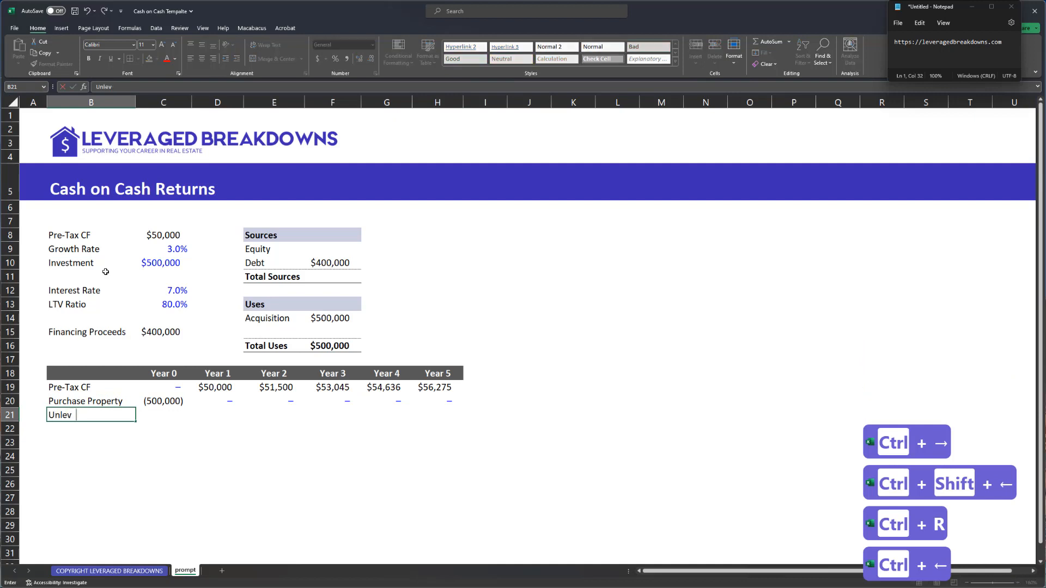
pyautogui.write('ered CF')
pyautogui.press('Up')
pyautogui.hotkey('ctrl', 'Right')
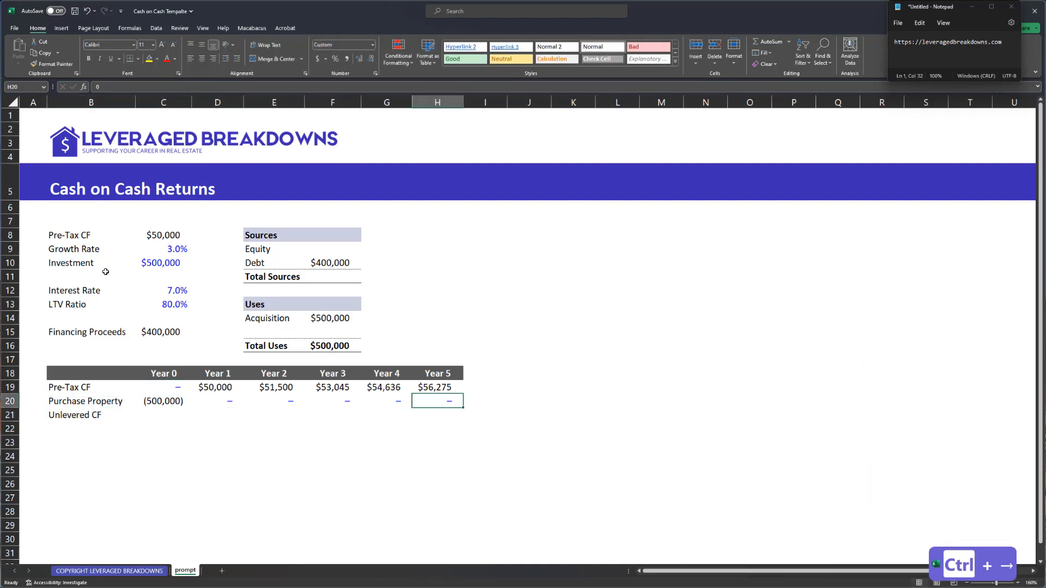
pyautogui.press('Down')
pyautogui.hotkey('ctrl', 'shift', 'Left')
pyautogui.hotkey('ctrl', 'alt', 'shift', 'Up')
pyautogui.hotkey('ctrl', 'b')
pyautogui.hotkey('alt', 'h')
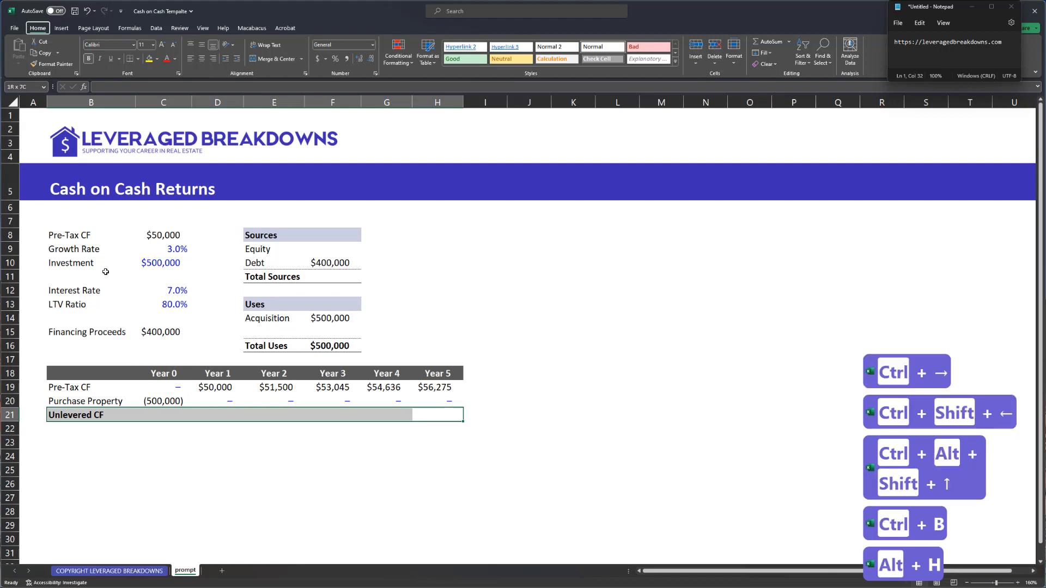
pyautogui.press('b')
pyautogui.press('o')
# - Sum Pre-Tax CF and Purchase Property in Year 0, then fill the formula across Years 0–5
pyautogui.hotkey('ctrl', 'Left')
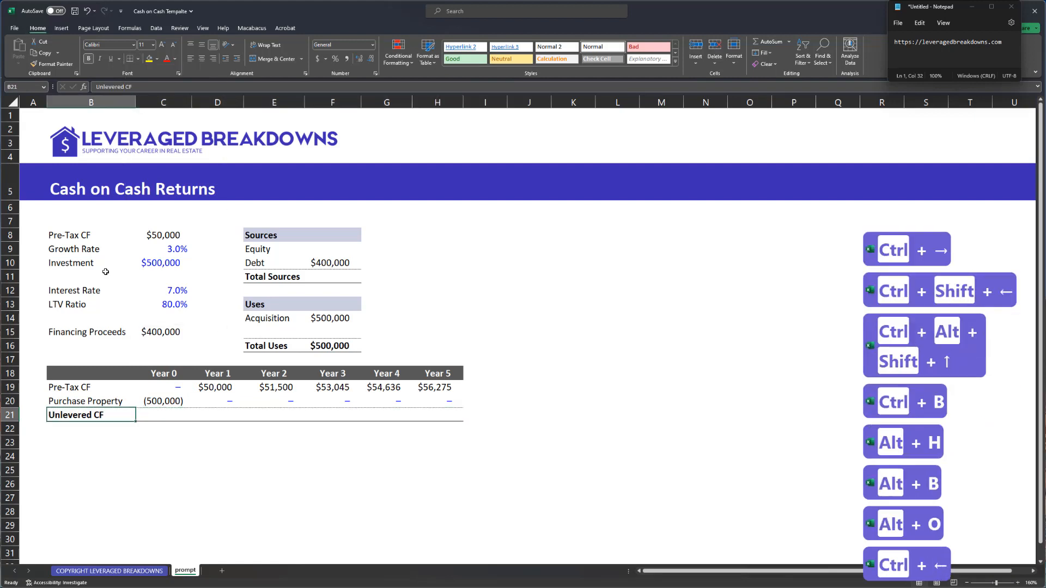
pyautogui.press('Right')
pyautogui.write('=sum')
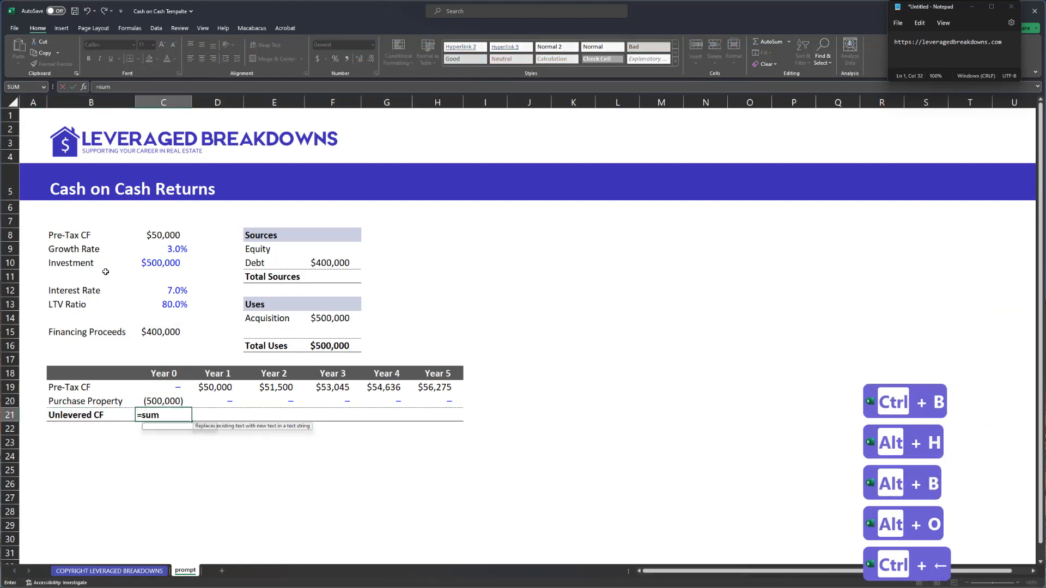
pyautogui.write('(')
pyautogui.press('Up')
pyautogui.hotkey('shift', 'Up')
pyautogui.press('Return')
pyautogui.press('Up')
pyautogui.press('Up')
pyautogui.hotkey('ctrl', 'Right')
pyautogui.press('Down')
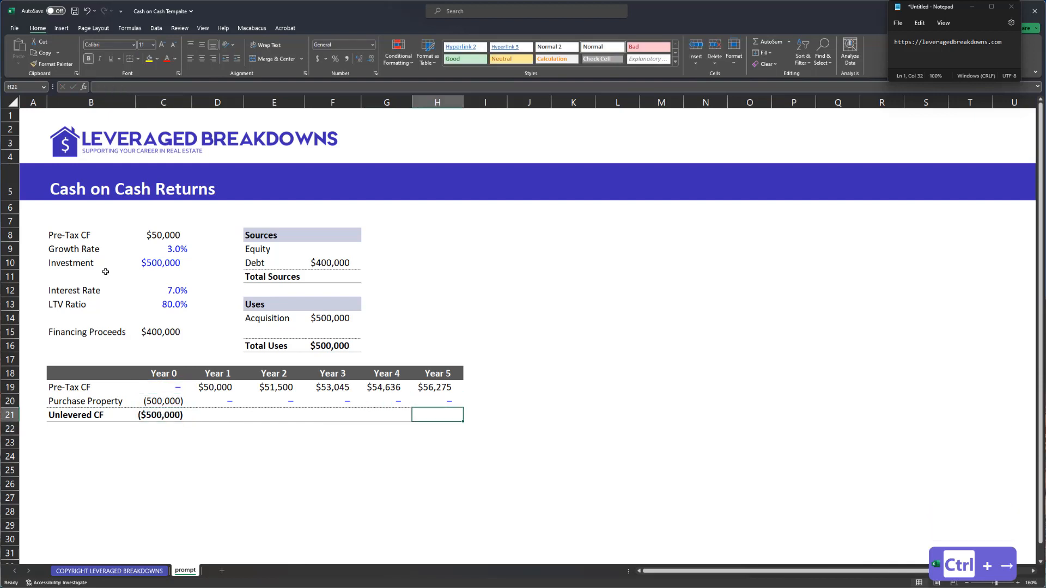
pyautogui.hotkey('ctrl', 'shift', 'Left')
pyautogui.hotkey('ctrl', 'r')
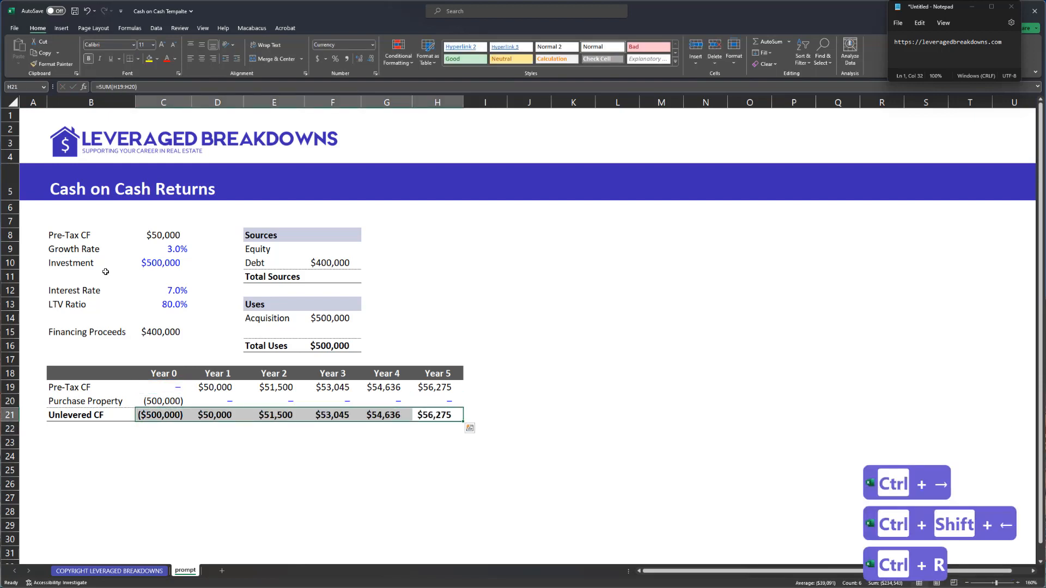
pyautogui.hotkey('ctrl', 'Left')
pyautogui.press('Down')
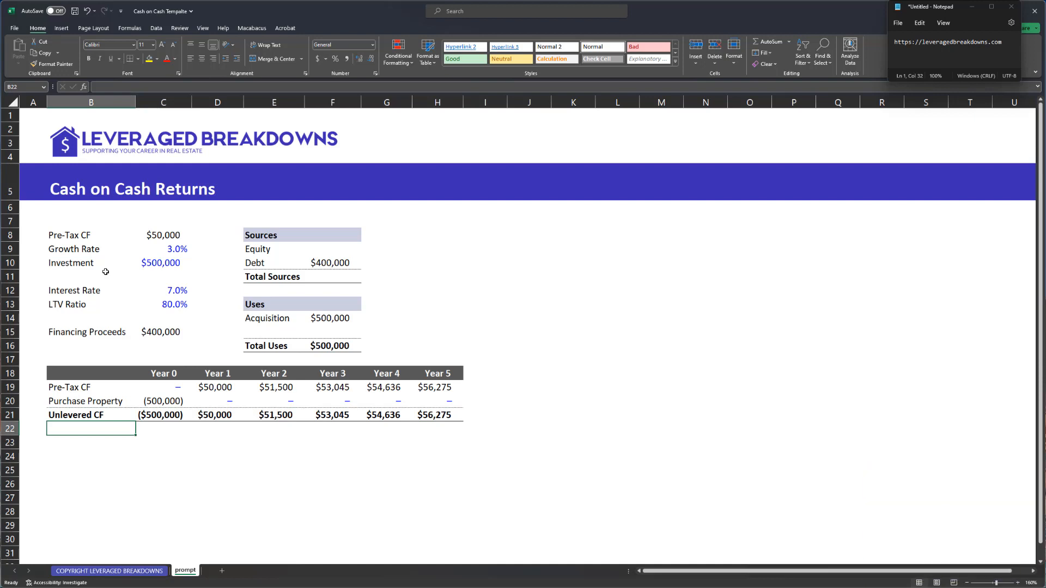
# - Label row 22 'Unlevered CoC' and enter Year 1's cash flow divided by the Year 0 outlay, times -1
pyautogui.press('Up')
pyautogui.press('Right')
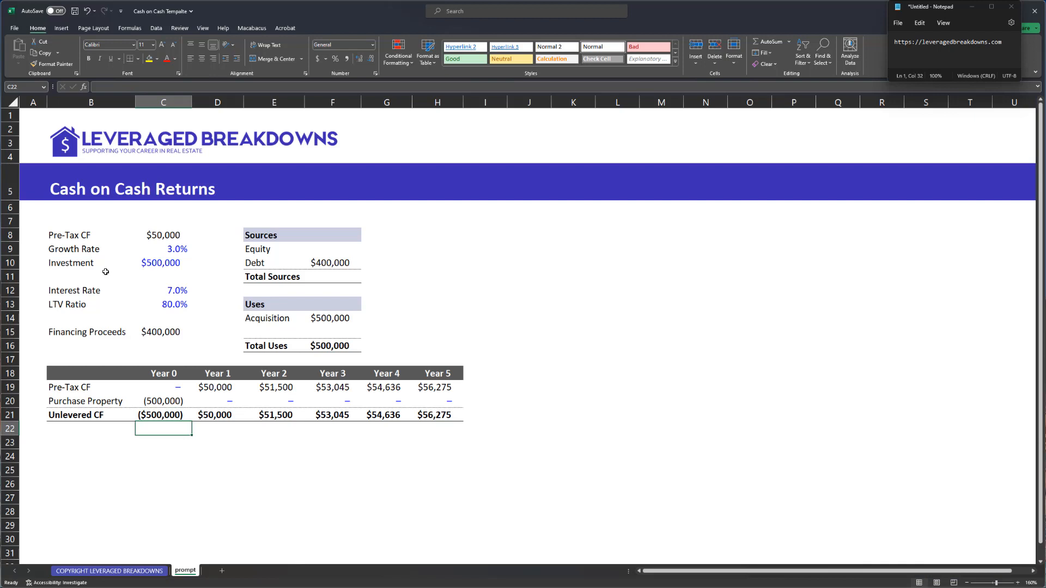
pyautogui.press('Left')
pyautogui.write('Un')
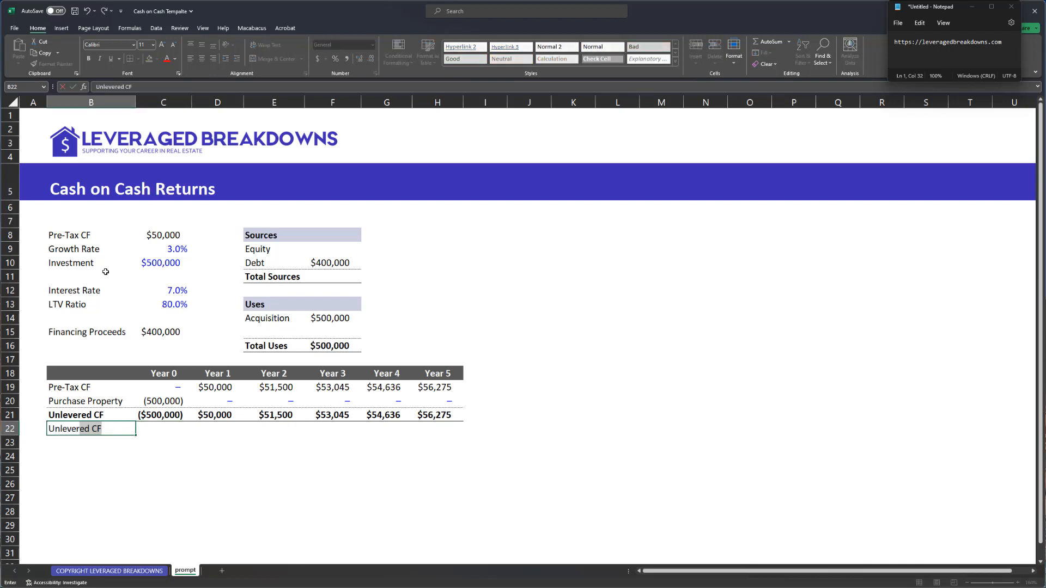
pyautogui.press('Right')
pyautogui.press('Right')
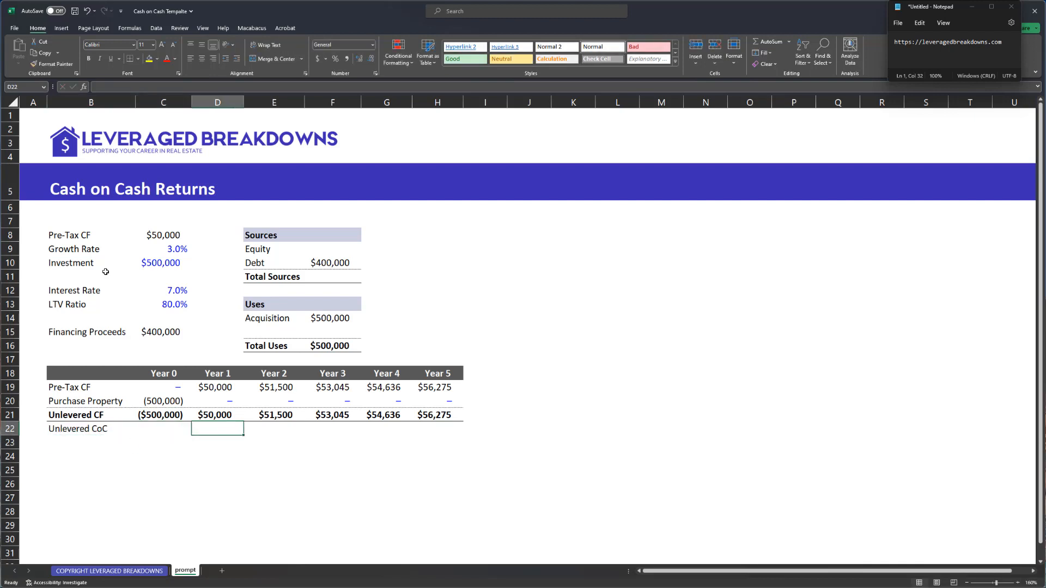
pyautogui.press('Left')
pyautogui.press('Right')
pyautogui.write('=')
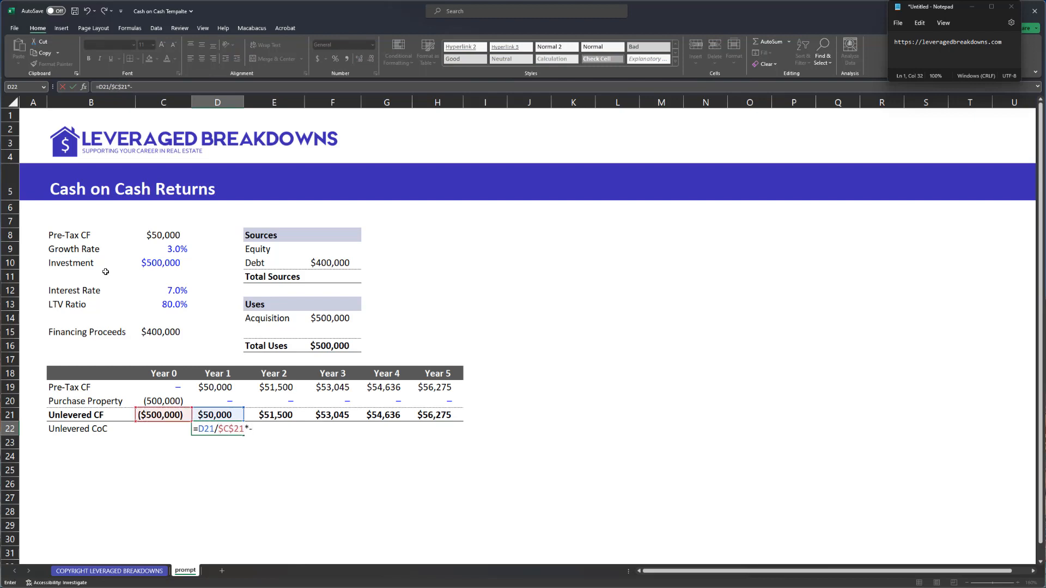
pyautogui.write('1')
pyautogui.press('Return')
# - Format the return as a percentage and fill it across Years 1–5 (10.0% to 11.3%)
pyautogui.hotkey('ctrl', 'shift', '5')
pyautogui.press('Up')
pyautogui.hotkey('ctrl', 'Right')
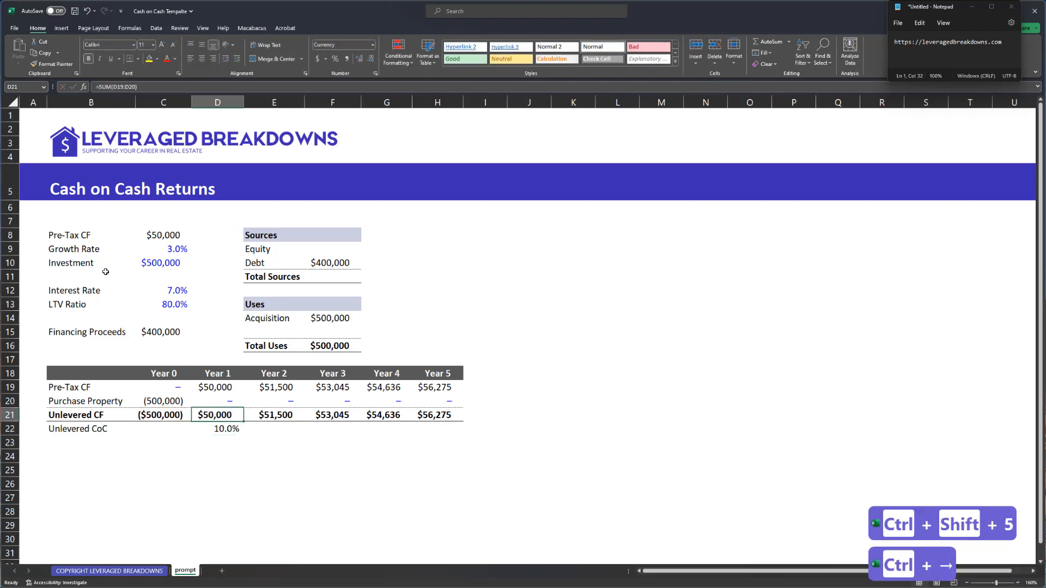
pyautogui.press('Down')
pyautogui.hotkey('ctrl', 'shift', 'Left')
pyautogui.hotkey('ctrl', 'r')
# - Check the copied Year 3 and Year 5 return formulas and review the Years 1–5 returns
pyautogui.hotkey('ctrl', 'Left')
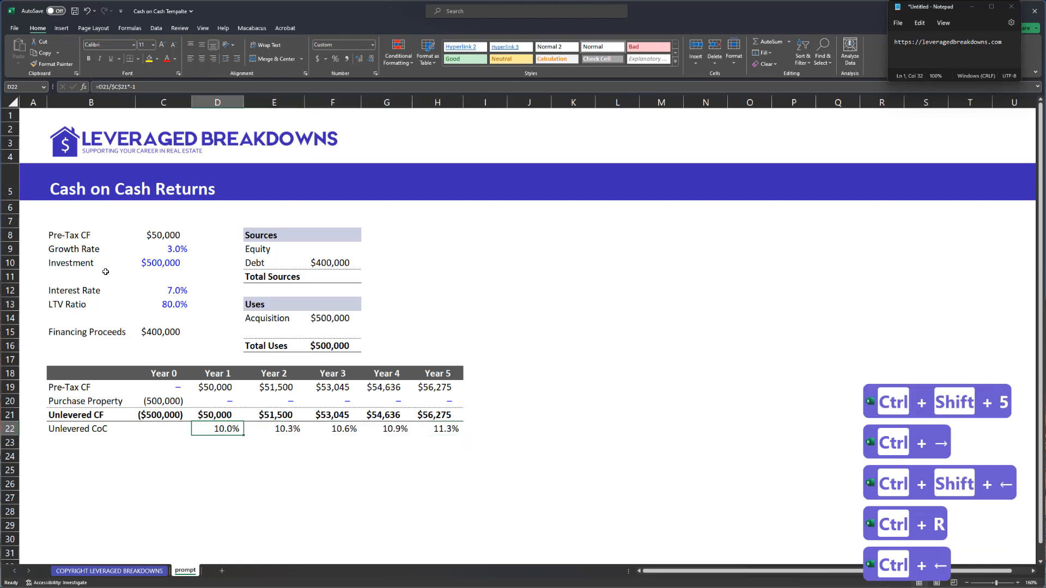
pyautogui.hotkey('shift', 'space')
pyautogui.press('Right')
pyautogui.press('Right')
pyautogui.press('F2')
pyautogui.press('Tab')
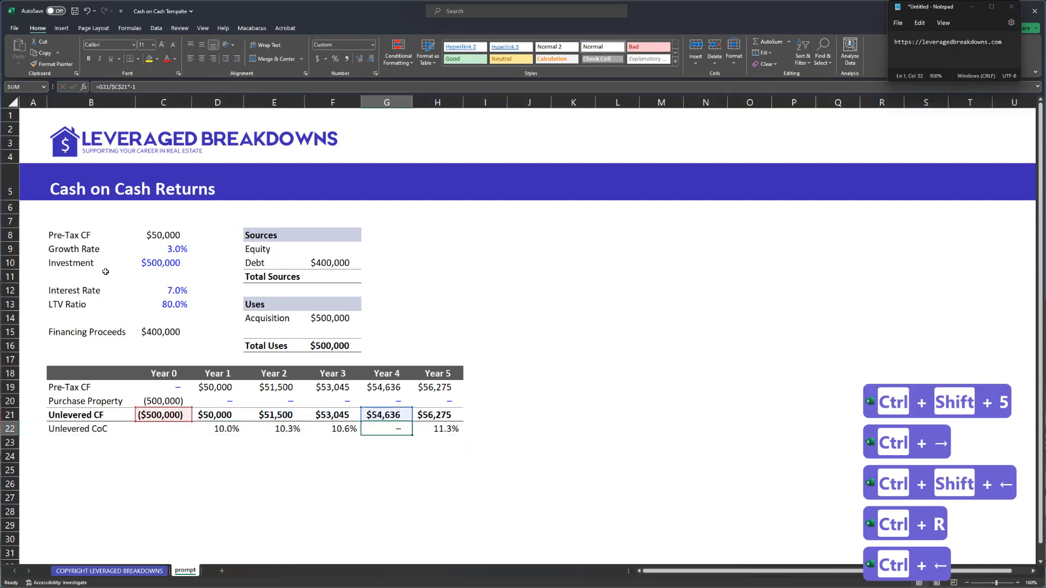
pyautogui.press('Right')
pyautogui.press('Left')
pyautogui.hotkey('ctrl', 'Left')
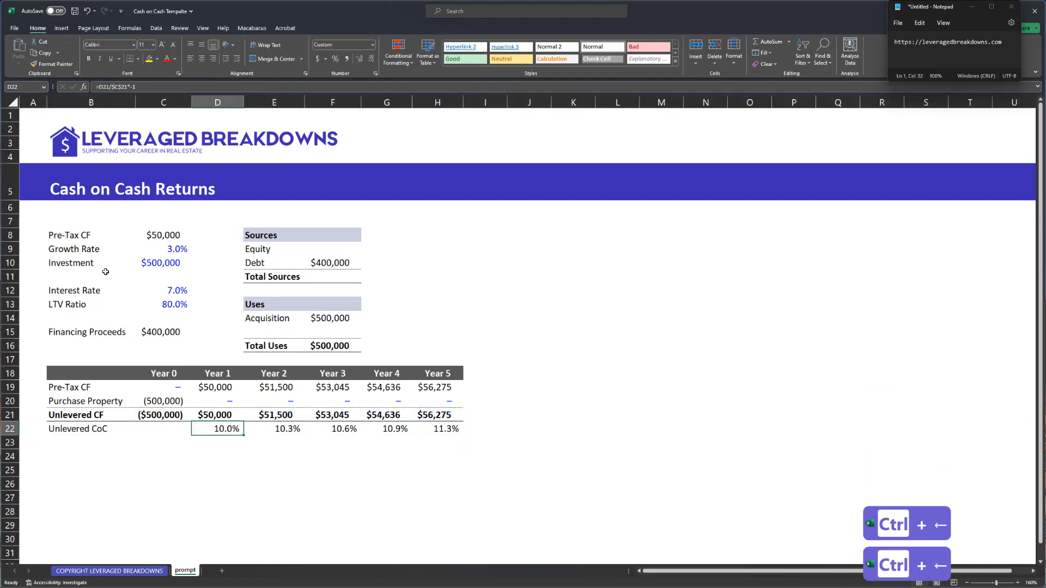
pyautogui.hotkey('ctrl', 'Right')
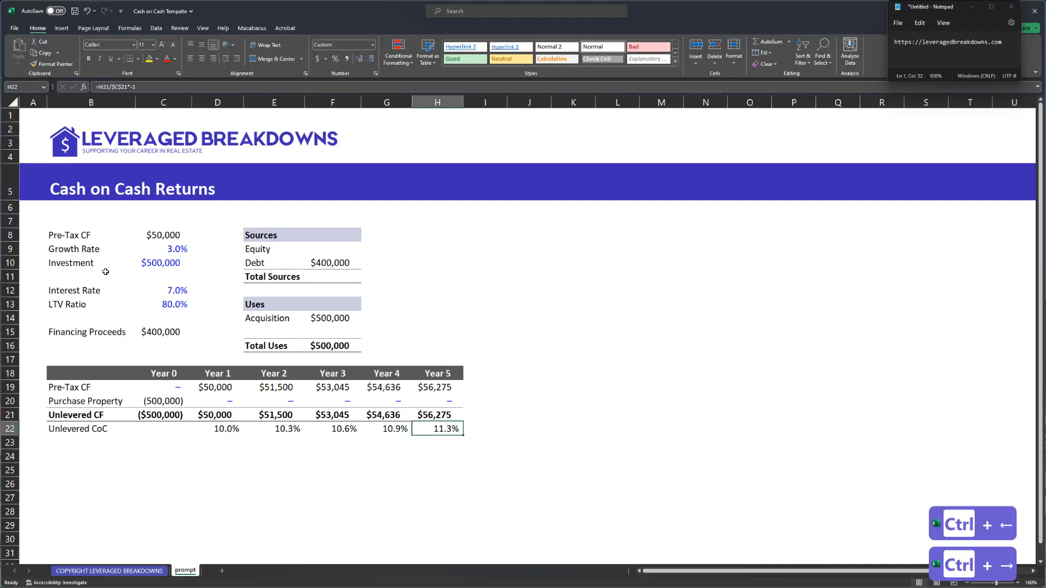
pyautogui.hotkey('ctrl', 'Left')
pyautogui.hotkey('ctrl', 'Left')
pyautogui.hotkey('ctrl', 'Right')
pyautogui.hotkey('ctrl', 'shift', 'Right')
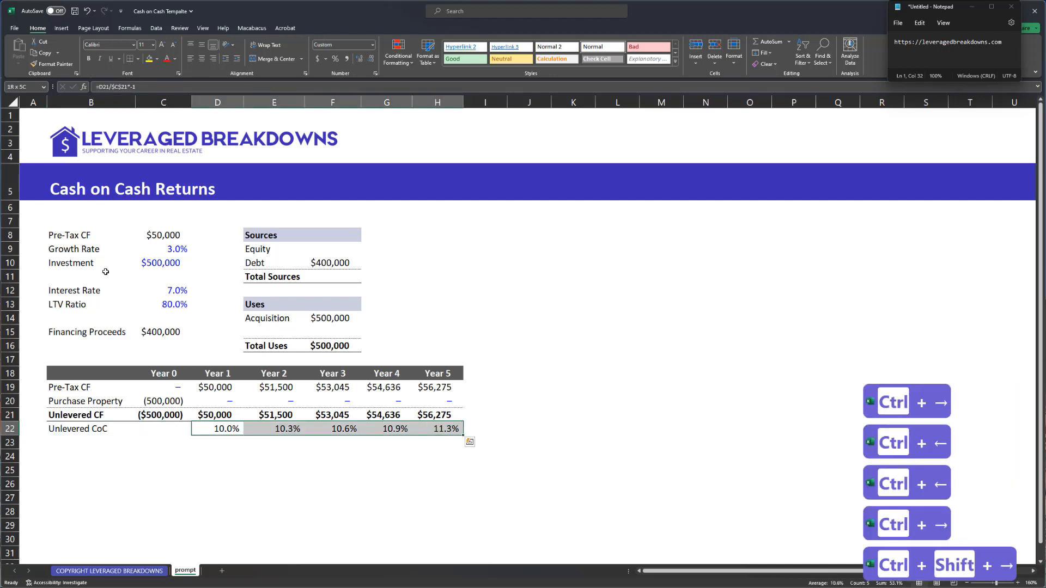
pyautogui.hotkey('ctrl', 'Left')
pyautogui.press('Down')
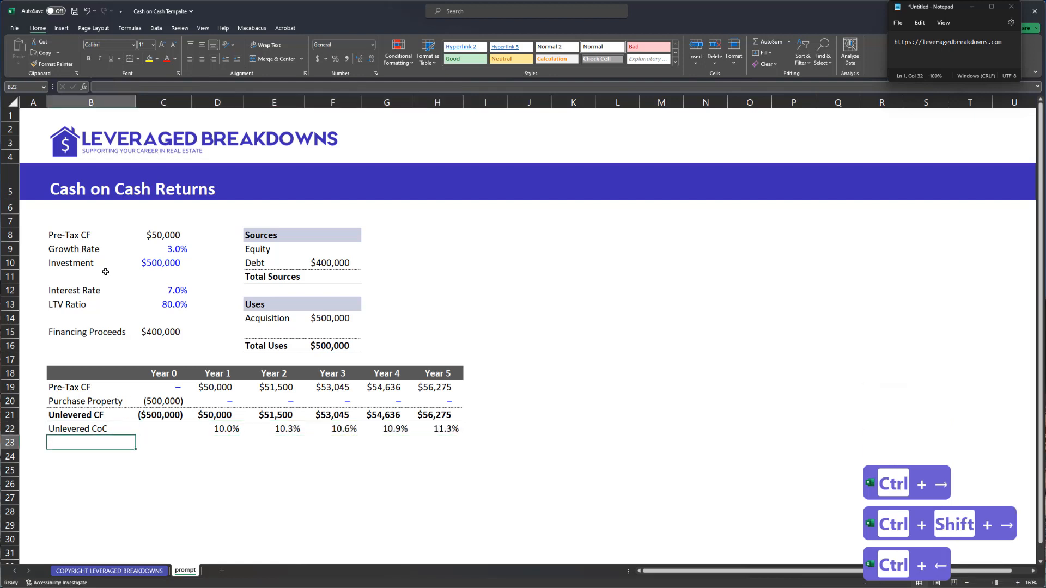
# - Add an Acquisition Debt row referencing the $400,000 financing proceeds
pyautogui.write('Is')
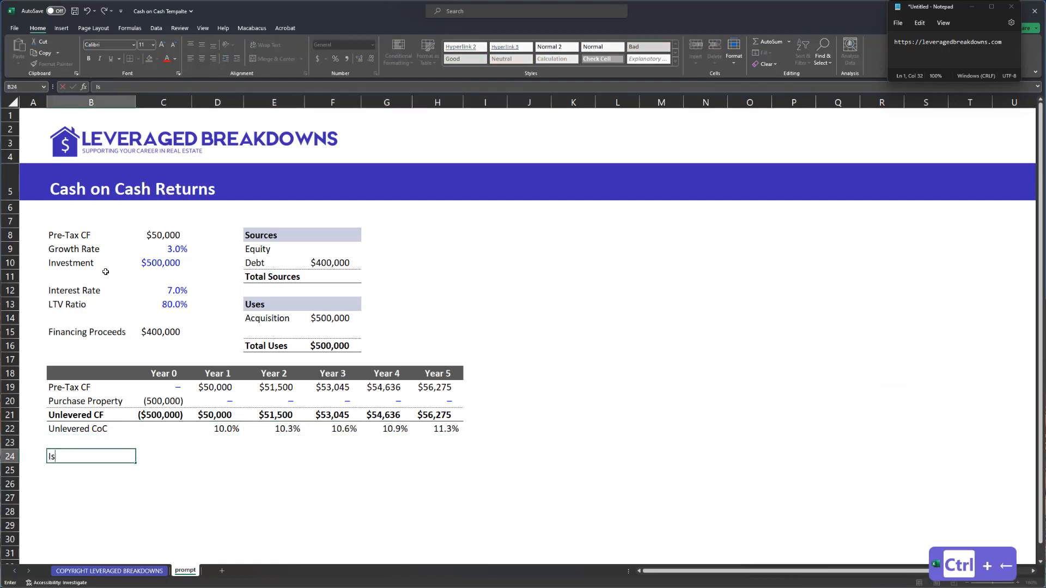
pyautogui.press('Escape')
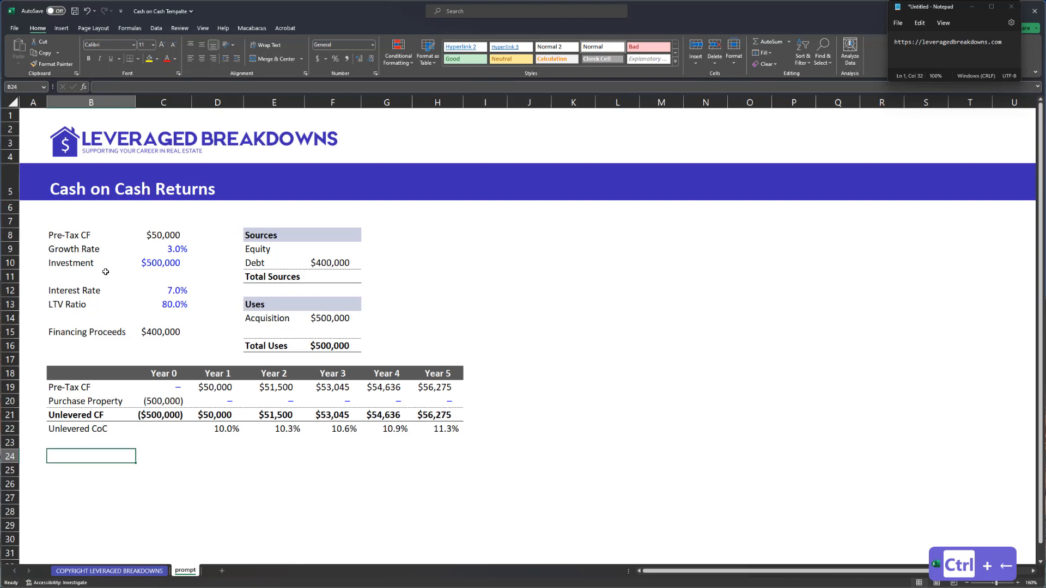
pyautogui.write('Acquisition Debt')
pyautogui.press('Tab')
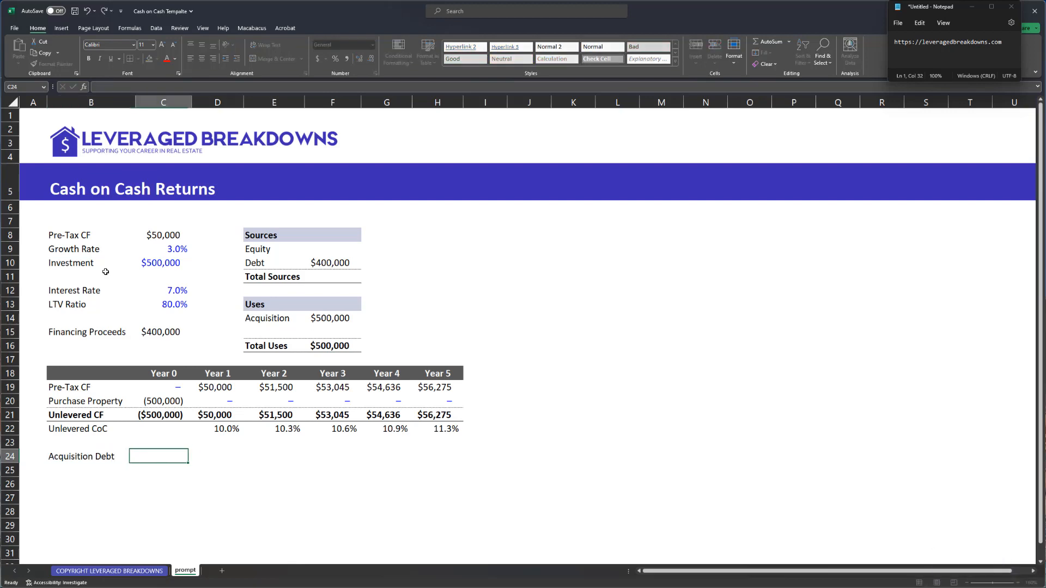
pyautogui.write('=')
pyautogui.press('Up')
pyautogui.press('Up')
pyautogui.press('Right')
pyautogui.press('Right')
pyautogui.hotkey('ctrl', 'Up')
pyautogui.press('Left')
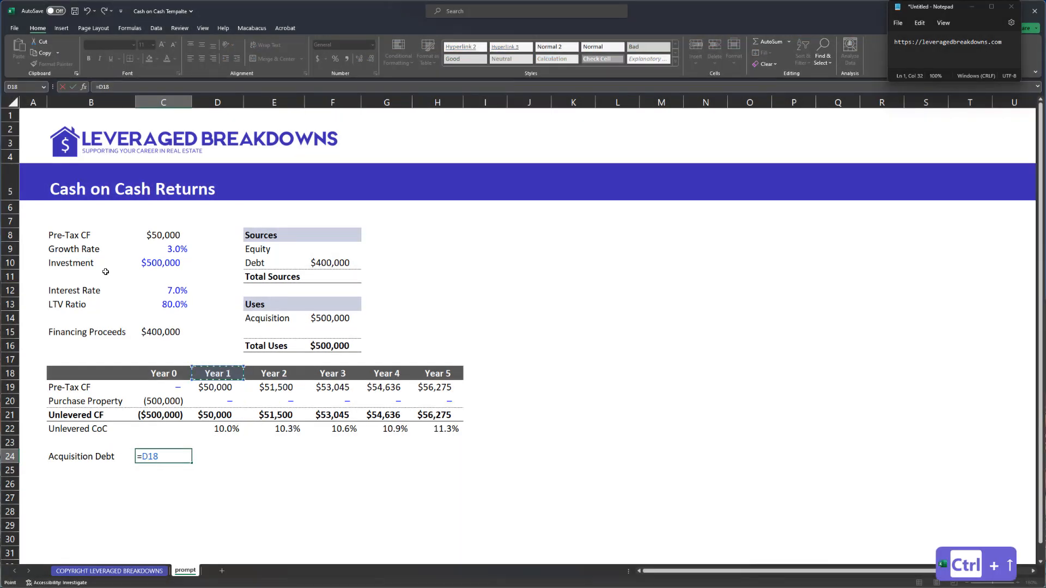
pyautogui.press('Left')
pyautogui.hotkey('ctrl', 'Up')
pyautogui.press('Return')
# - Rename the Financing Proceeds label to 'Axcuisition Debt' and add an 'Interest Expense' label below
pyautogui.hotkey('ctrl', 'Up')
pyautogui.hotkey('ctrl', 'Up')
pyautogui.hotkey('ctrl', 'Up')
pyautogui.hotkey('ctrl', 'Up')
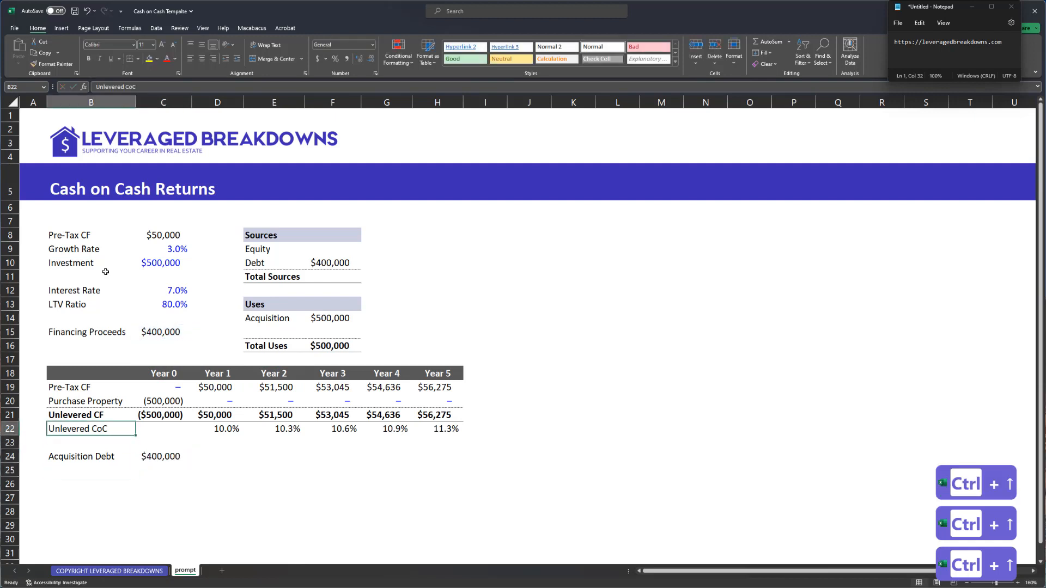
pyautogui.write('Axc')
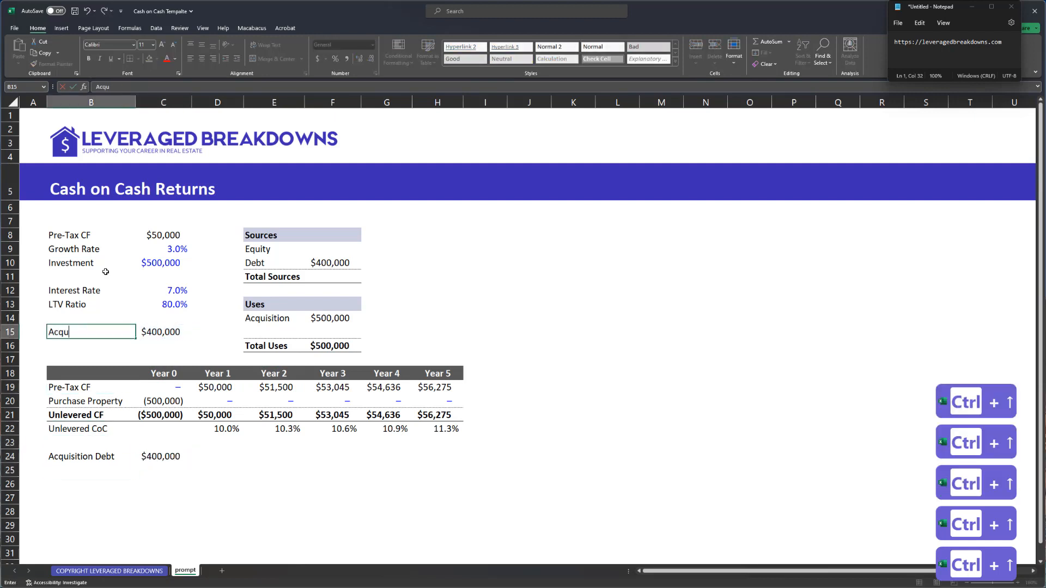
pyautogui.write('uisition Debt')
pyautogui.press('Up')
pyautogui.press('Up')
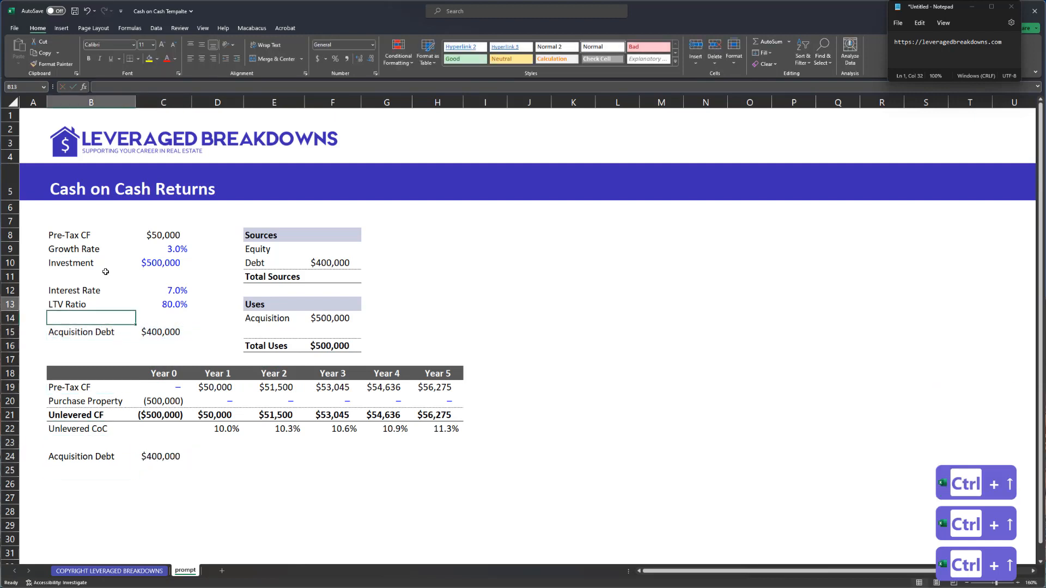
pyautogui.hotkey('ctrl', 'Down')
pyautogui.hotkey('ctrl', 'Down')
pyautogui.hotkey('ctrl', 'Down')
pyautogui.hotkey('ctrl', 'Down')
pyautogui.press('Right')
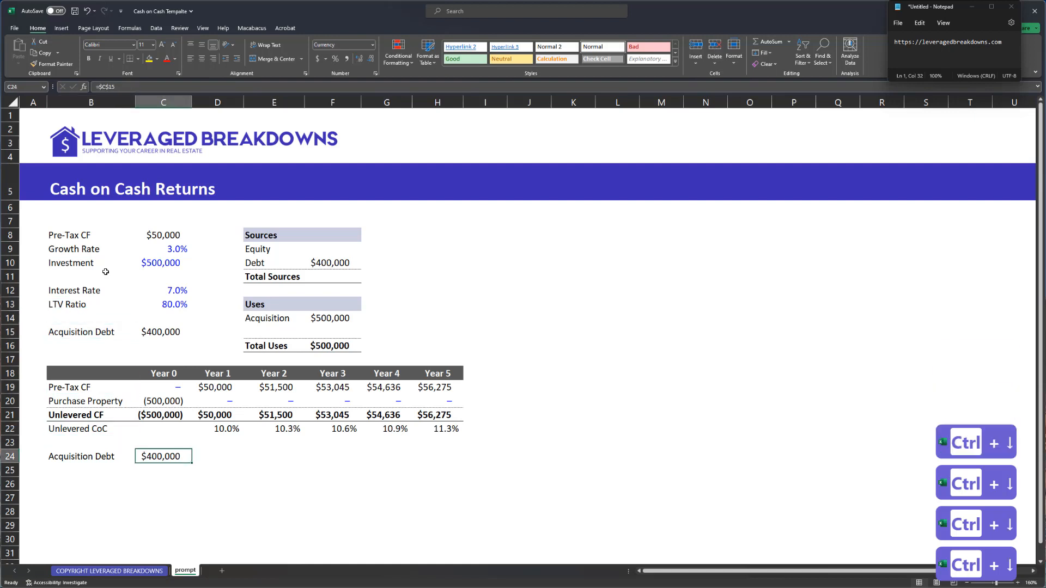
pyautogui.press('Down')
pyautogui.press('Left')
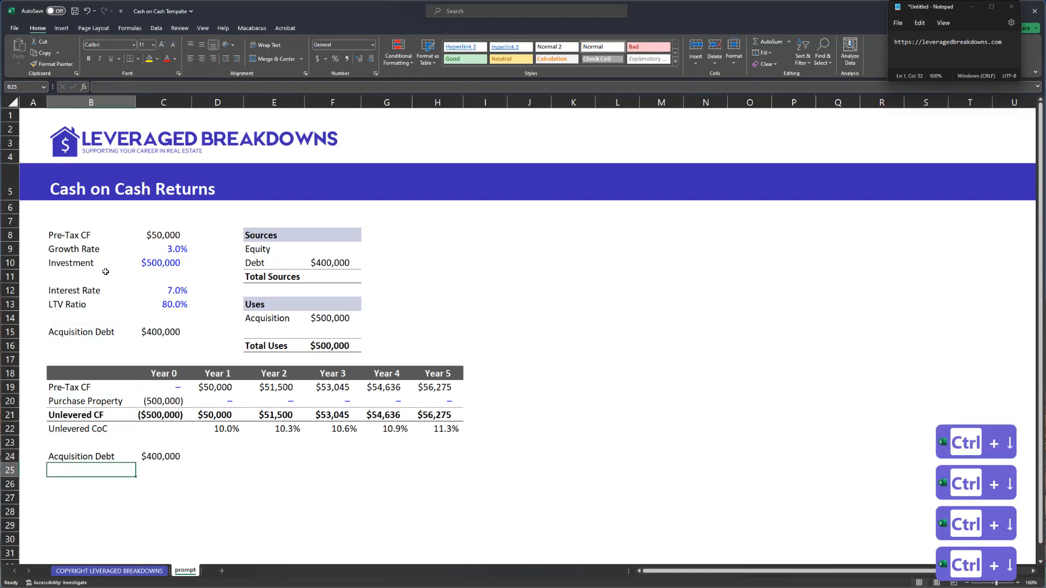
pyautogui.write('Interest Expense')
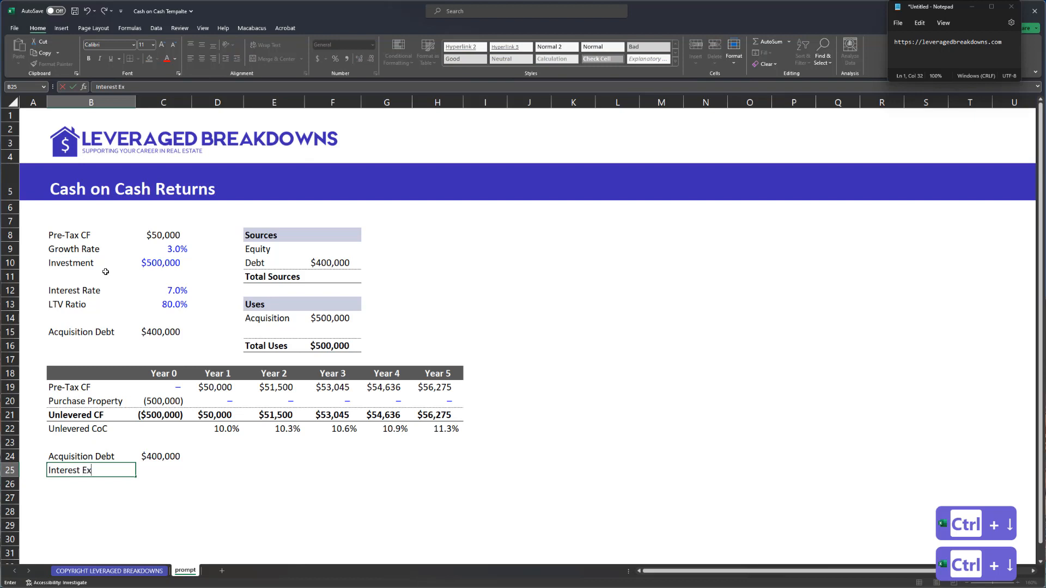
pyautogui.press('Tab')
# - Move the Sources and Uses block one column to the right
pyautogui.press('Left')
pyautogui.press('Up')
pyautogui.press('Up')
pyautogui.press('Up')
pyautogui.hotkey('ctrl', 'Up')
pyautogui.hotkey('ctrl', 'Up')
pyautogui.hotkey('ctrl', 'Up')
pyautogui.hotkey('ctrl', 'Up')
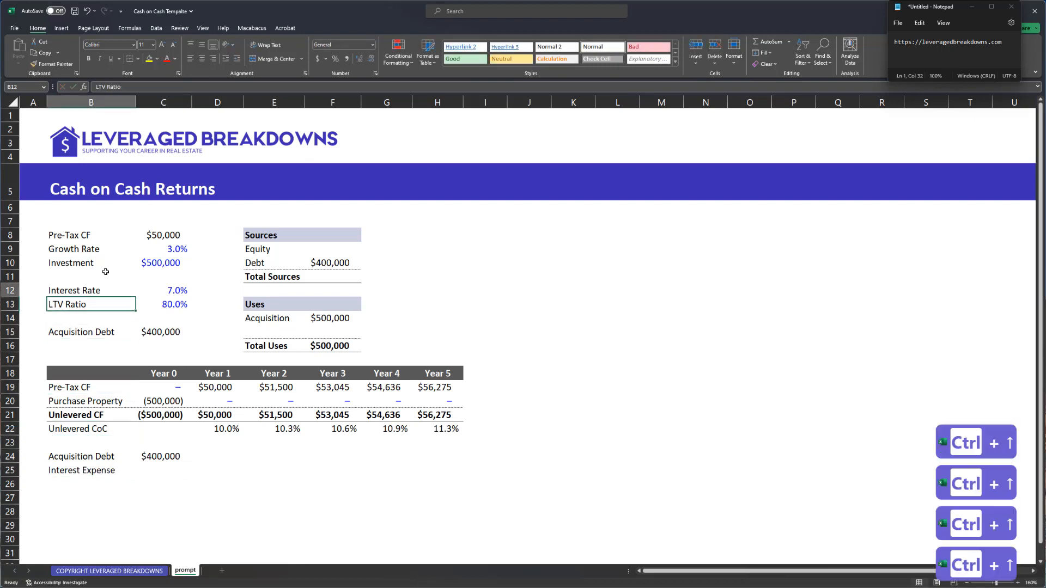
pyautogui.hotkey('ctrl', 'Down')
pyautogui.hotkey('ctrl', 'Right')
pyautogui.press('Right')
pyautogui.press('Right')
pyautogui.press('Up')
pyautogui.press('Up')
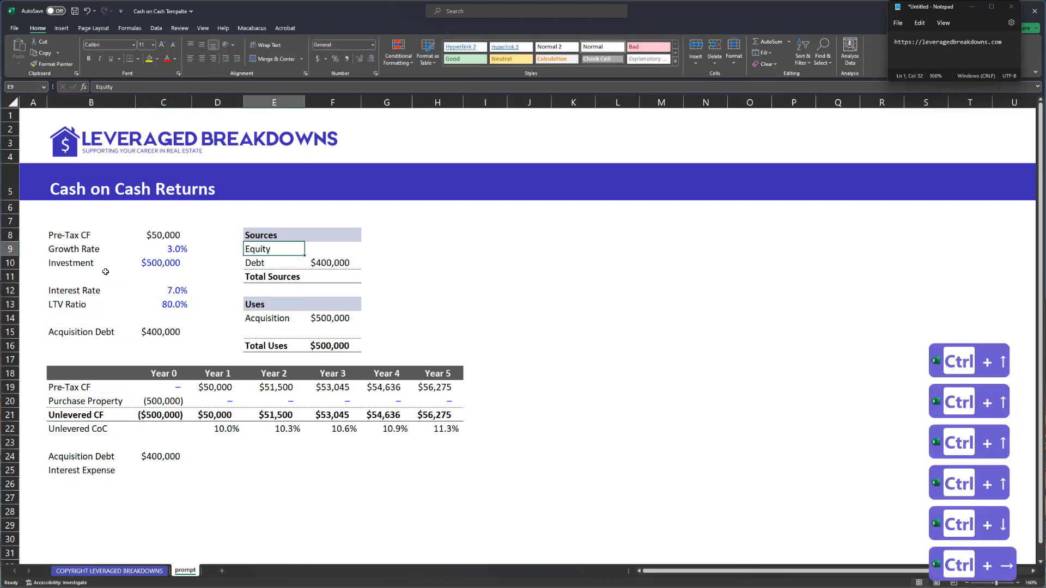
pyautogui.press('Up')
pyautogui.hotkey('shift', 'Right')
pyautogui.hotkey('shift', 'Down')
pyautogui.hotkey('shift', 'Down')
pyautogui.hotkey('shift', 'Down')
pyautogui.hotkey('shift', 'Down')
pyautogui.hotkey('shift', 'Down')
pyautogui.hotkey('shift', 'Down')
pyautogui.hotkey('shift', 'Down')
pyautogui.hotkey('shift', 'Down')
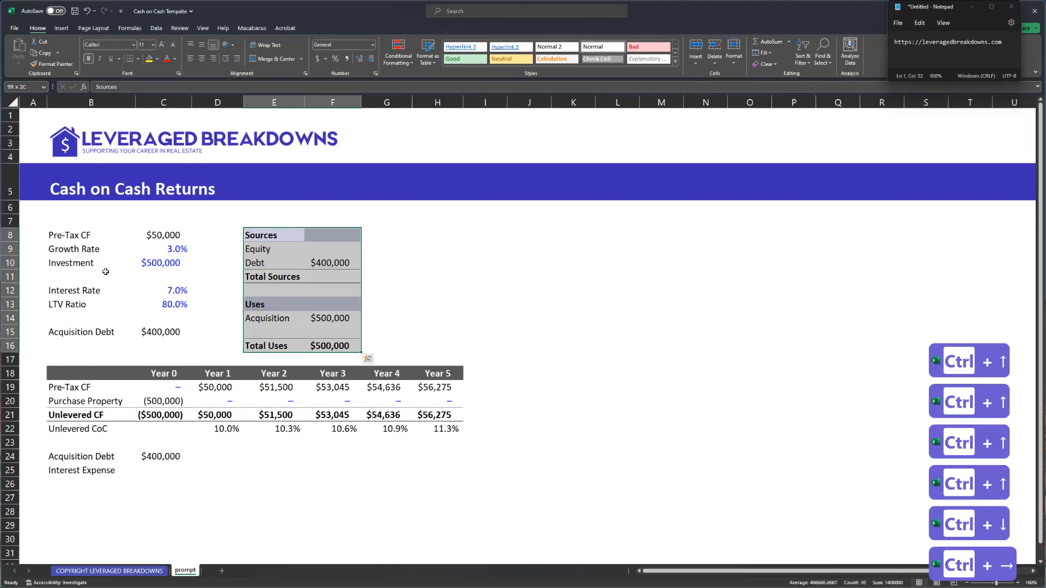
pyautogui.hotkey('ctrl', 'x')
pyautogui.press('Right')
pyautogui.hotkey('ctrl', 'v')
# - Shift the Interest Rate and LTV Ratio assumptions down one row
pyautogui.press('Left')
pyautogui.press('Left')
pyautogui.press('Left')
pyautogui.press('Down')
pyautogui.press('Down')
pyautogui.press('Down')
pyautogui.press('Down')
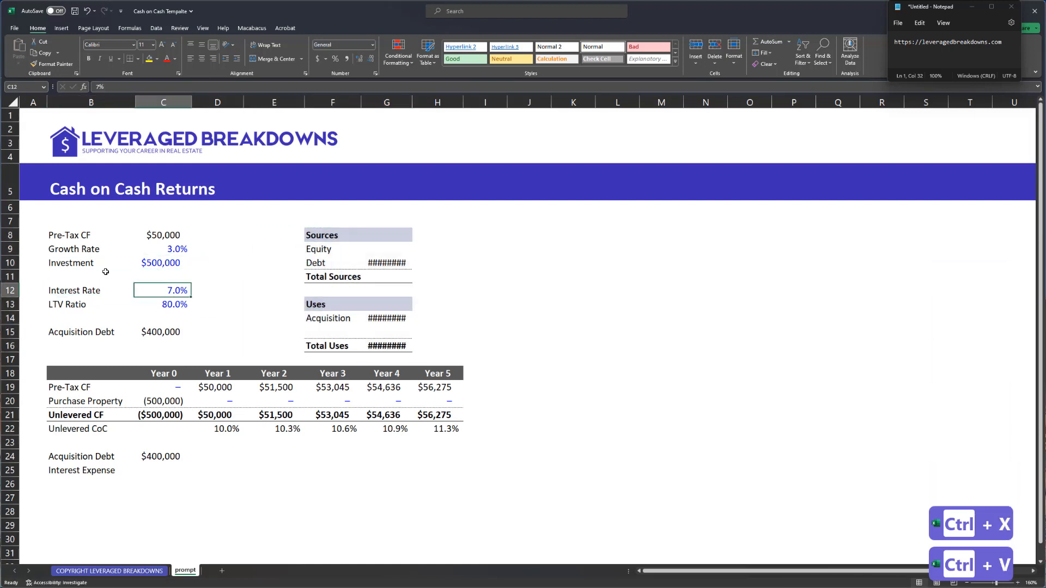
pyautogui.press('Left')
pyautogui.hotkey('shift', 'Right')
pyautogui.hotkey('shift', 'Down')
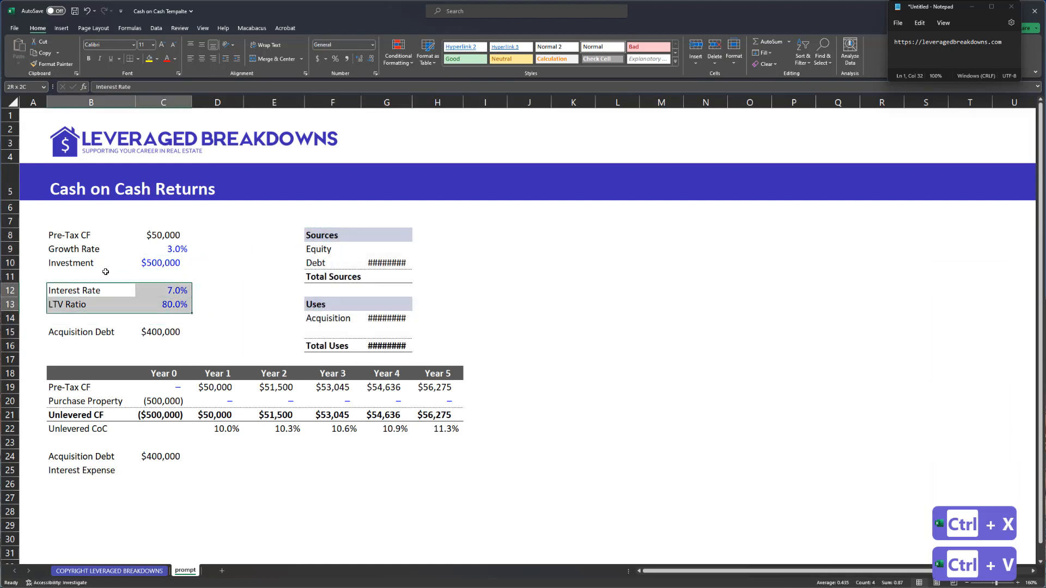
pyautogui.hotkey('ctrl', 'x')
pyautogui.press('Down')
pyautogui.hotkey('ctrl', 'v')
pyautogui.press('Up')
pyautogui.press('Right')
# - Add bold, centred % and $ column headers and shade the header row B12:D12
pyautogui.write('%')
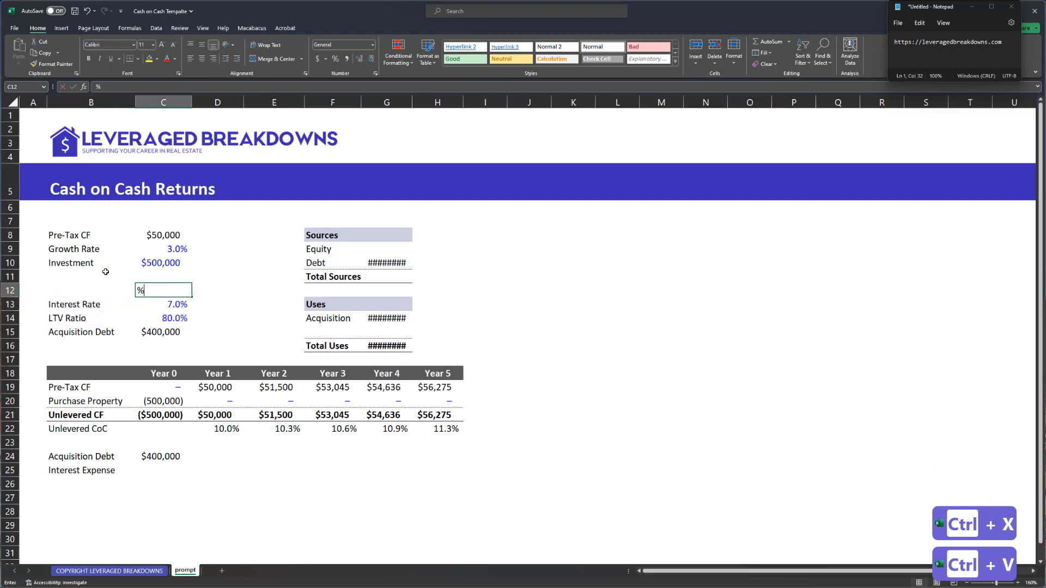
pyautogui.press('Right')
pyautogui.write('$')
pyautogui.press('Left')
pyautogui.hotkey('shift', 'Right')
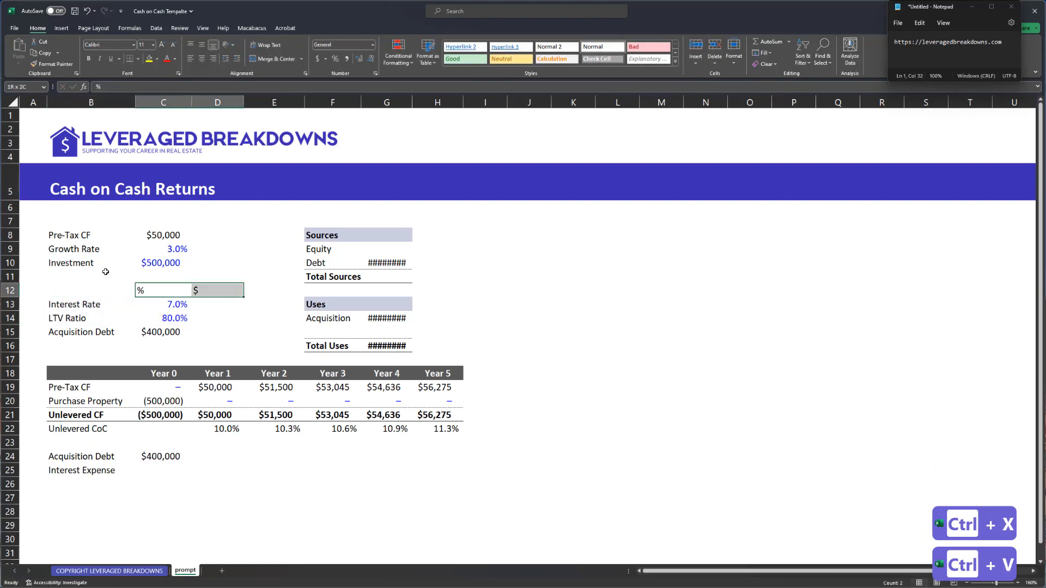
pyautogui.hotkey('ctrl', 'b')
pyautogui.hotkey('alt', 'h')
pyautogui.press('a')
pyautogui.press('c')
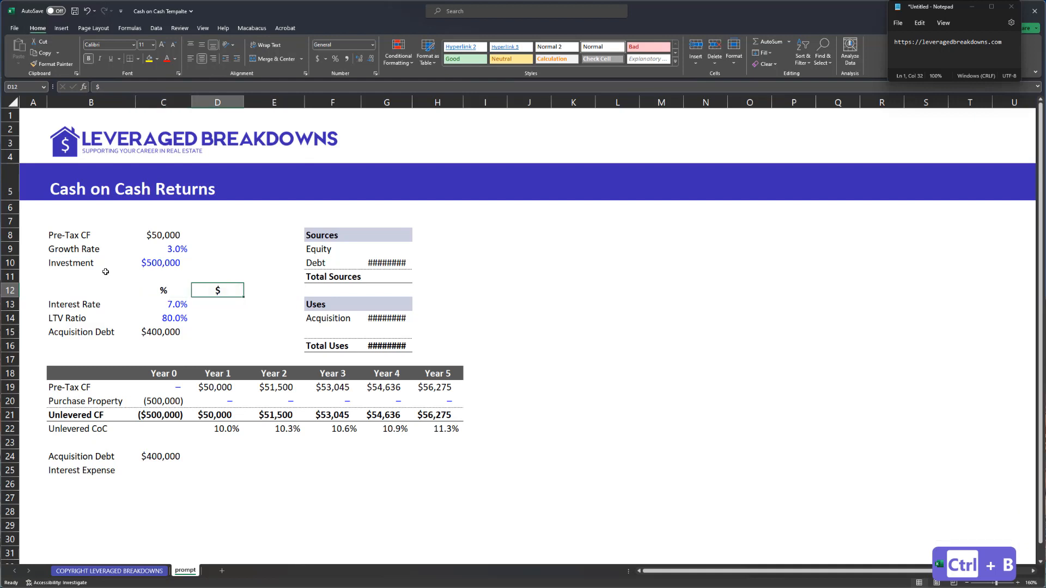
pyautogui.press('Left')
pyautogui.hotkey('ctrl', 'shift', 'Right')
pyautogui.hotkey('ctrl', 'shift', 'Right')
pyautogui.hotkey('ctrl', 'shift', 'Right')
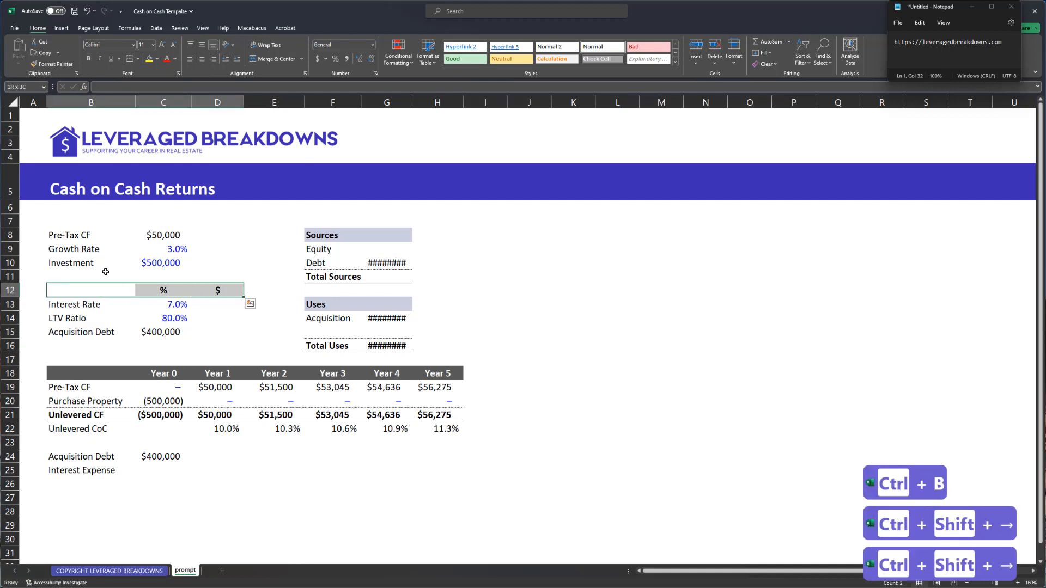
pyautogui.hotkey('ctrl', 'shift', 'k')
pyautogui.hotkey('ctrl', 'shift', 'k')
pyautogui.hotkey('ctrl', 'shift', 'k')
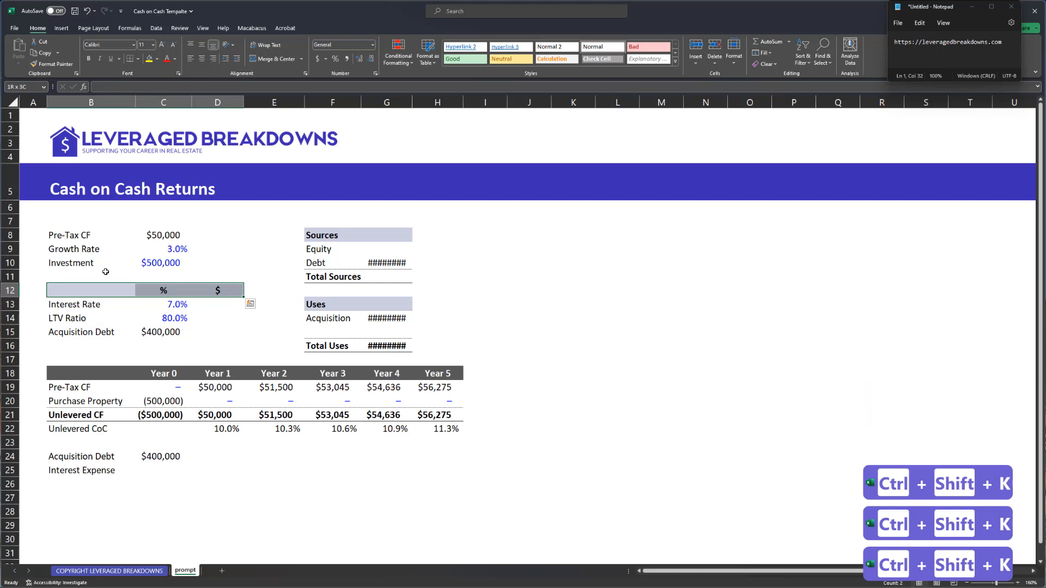
# - Label cell B12 'Acquisition Debt' in bold
pyautogui.click(244, 30)
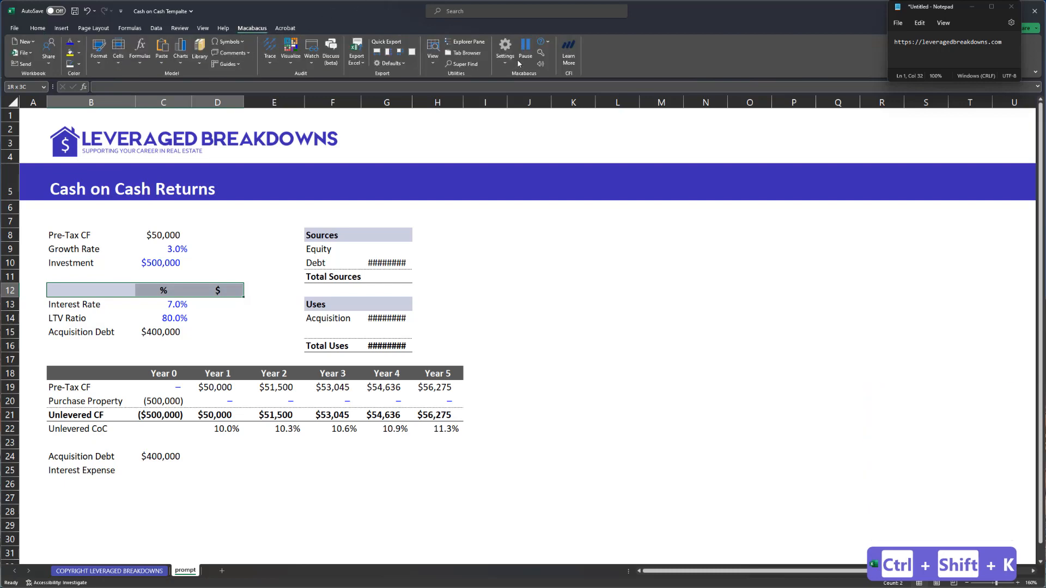
pyautogui.click(37, 27)
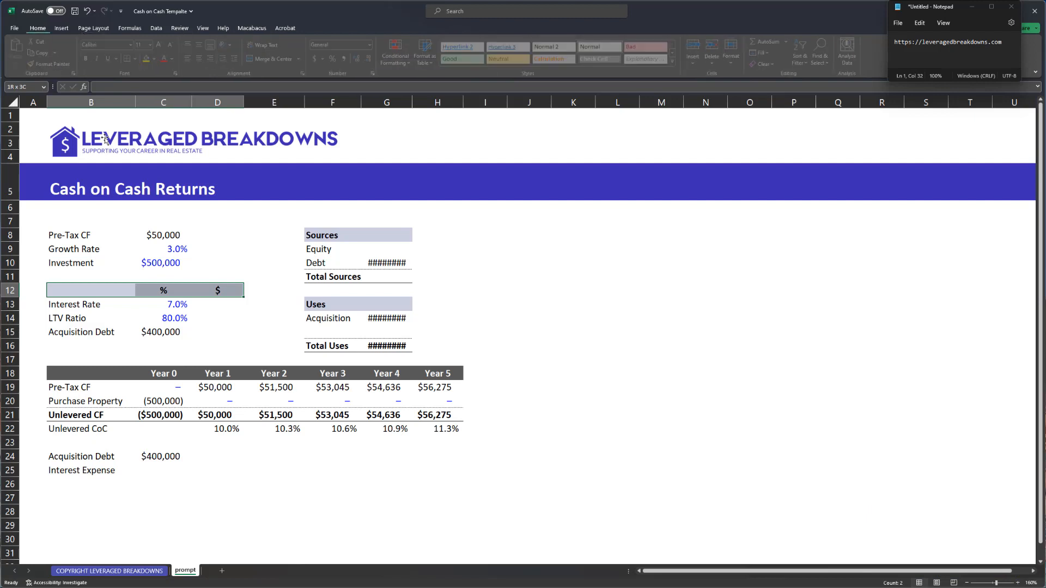
pyautogui.click(98, 286)
pyautogui.press('BackSpace')
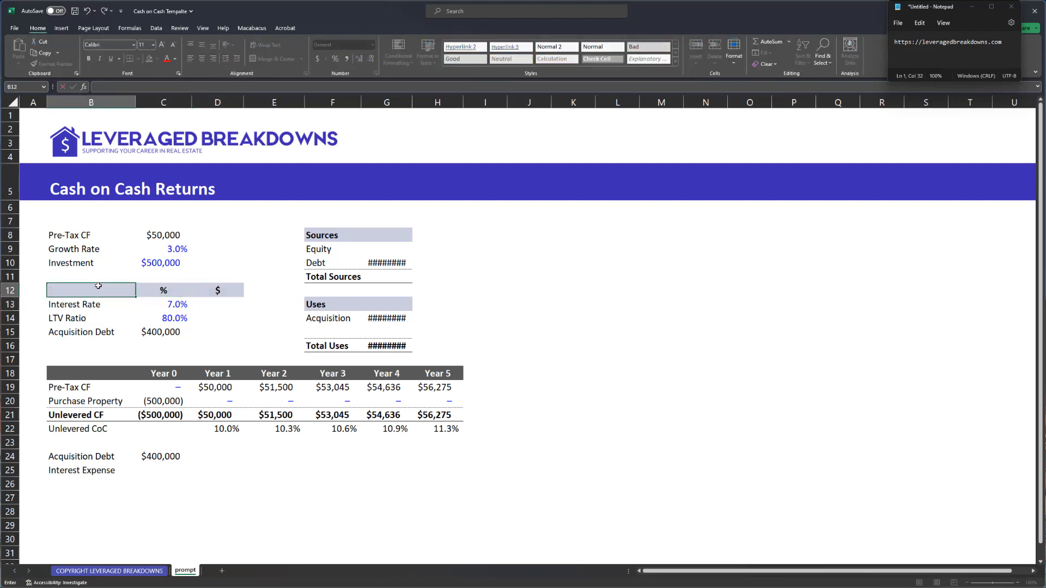
pyautogui.write('Acquisition Debt')
pyautogui.press('Return')
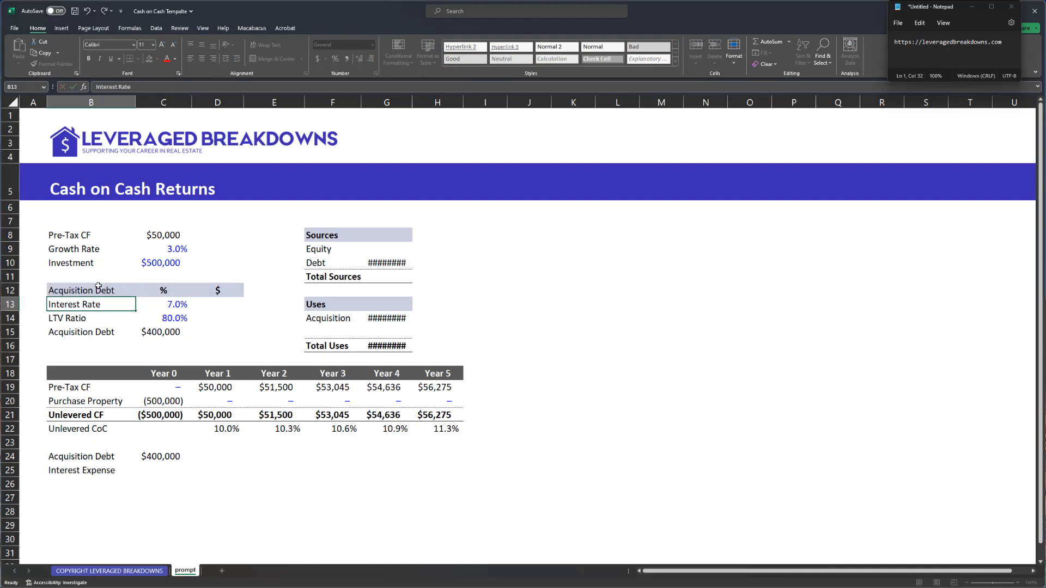
pyautogui.press('Up')
pyautogui.hotkey('ctrl', 'b')
# - Move the $400,000 debt formula beside the LTV Ratio and delete the leftover label
pyautogui.press('Right')
pyautogui.press('Down')
pyautogui.press('Right')
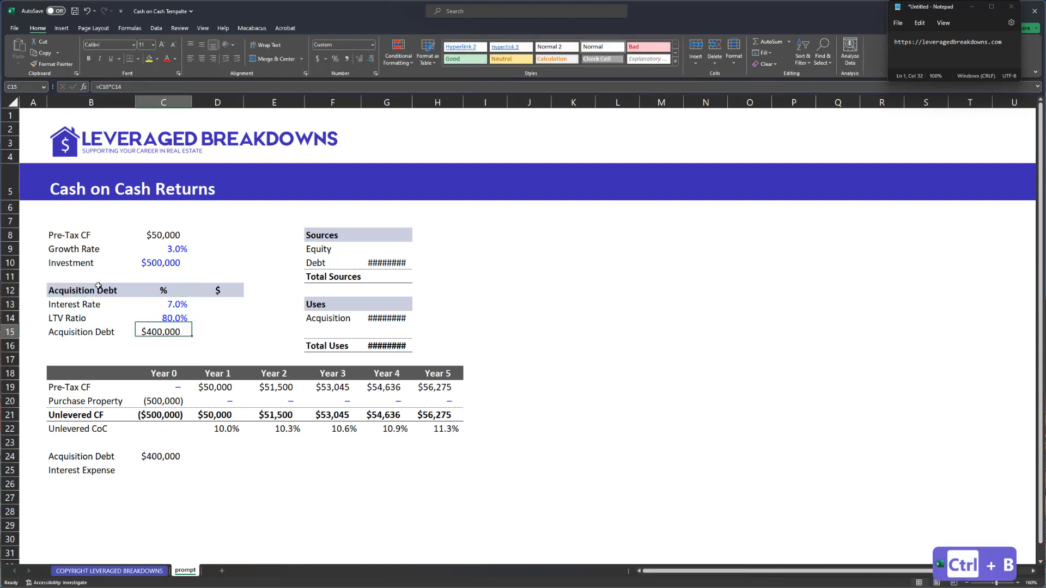
pyautogui.hotkey('ctrl', 'x')
pyautogui.press('Right')
pyautogui.press('Up')
pyautogui.press('Up')
pyautogui.hotkey('ctrl', 'v')
pyautogui.press('Left')
pyautogui.press('Left')
pyautogui.press('Down')
pyautogui.press('Down')
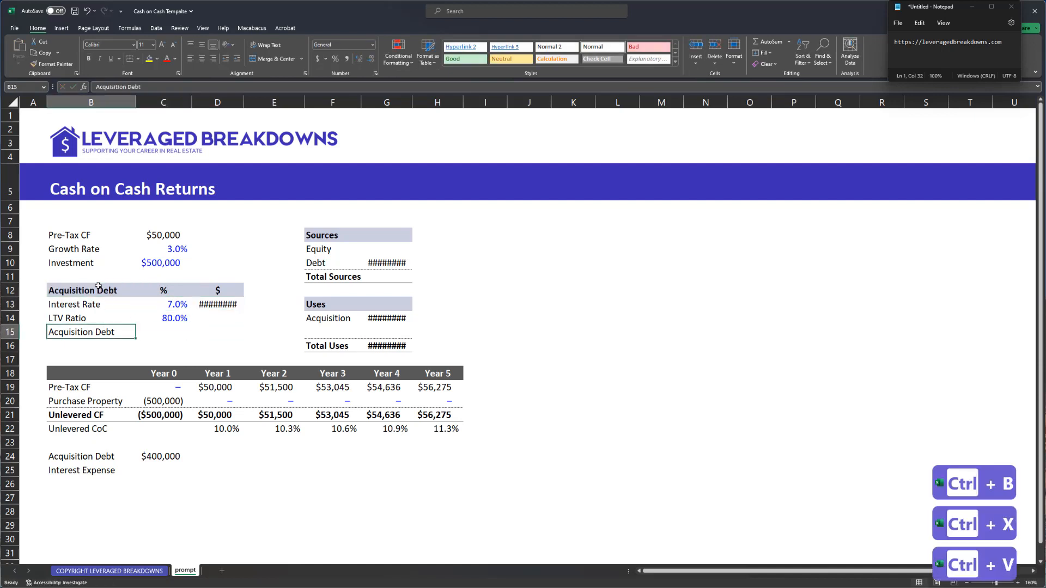
pyautogui.press('Delete')
pyautogui.press('Right')
pyautogui.press('Right')
pyautogui.press('Up')
pyautogui.press('Up')
pyautogui.hotkey('ctrl', 'x')
pyautogui.press('Down')
pyautogui.press('Return')
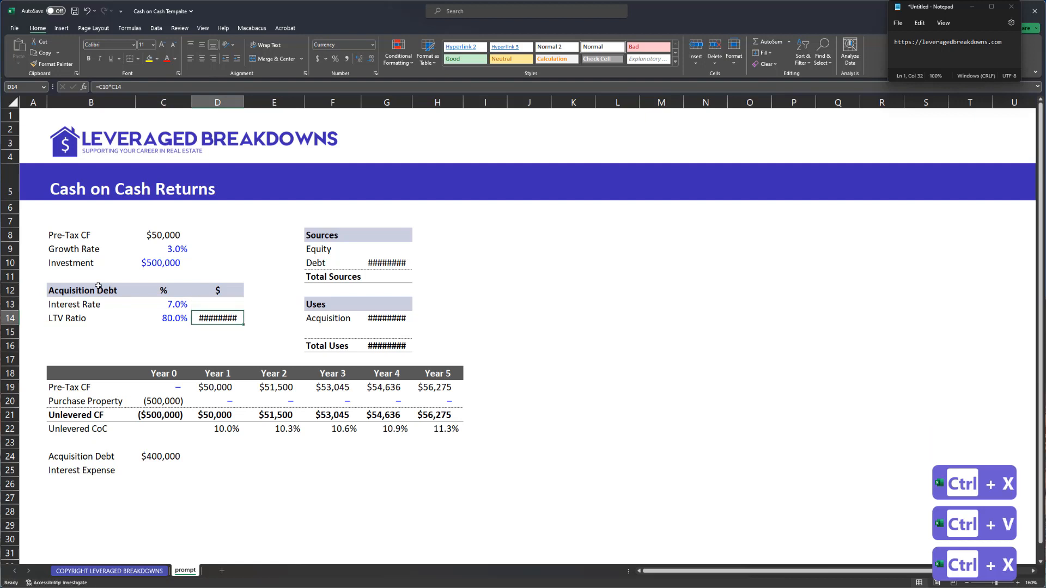
# - Autofit column D and swap the columns so the $ column comes before %
pyautogui.hotkey('alt', 'h')
pyautogui.press('i')
pyautogui.press('Up')
pyautogui.press('Left')
pyautogui.press('Up')
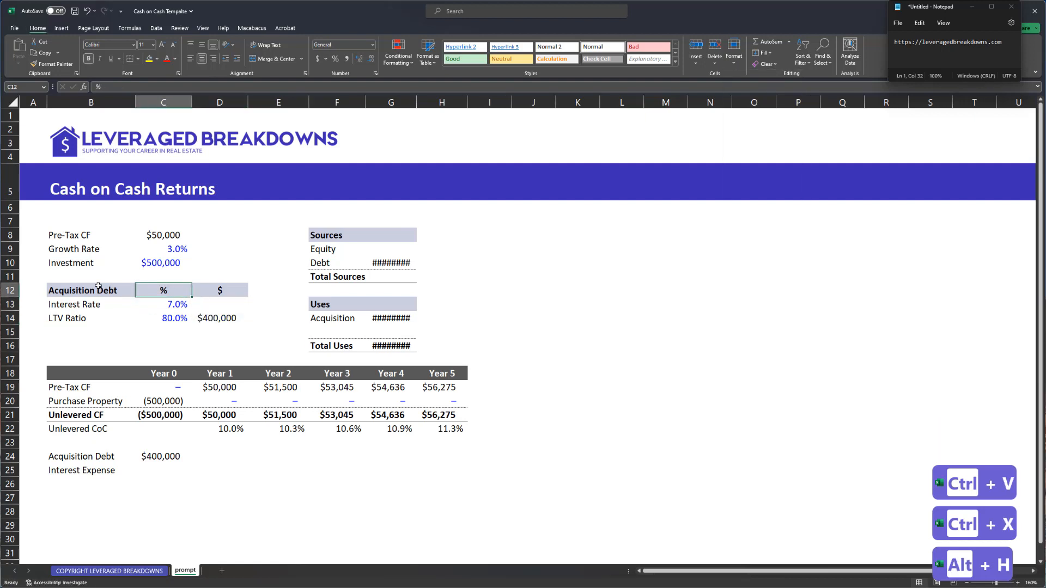
pyautogui.hotkey('shift', 'Down')
pyautogui.hotkey('shift', 'Down')
pyautogui.hotkey('ctrl', 'x')
pyautogui.press('Right')
pyautogui.press('Right')
pyautogui.hotkey('ctrl', 'v')
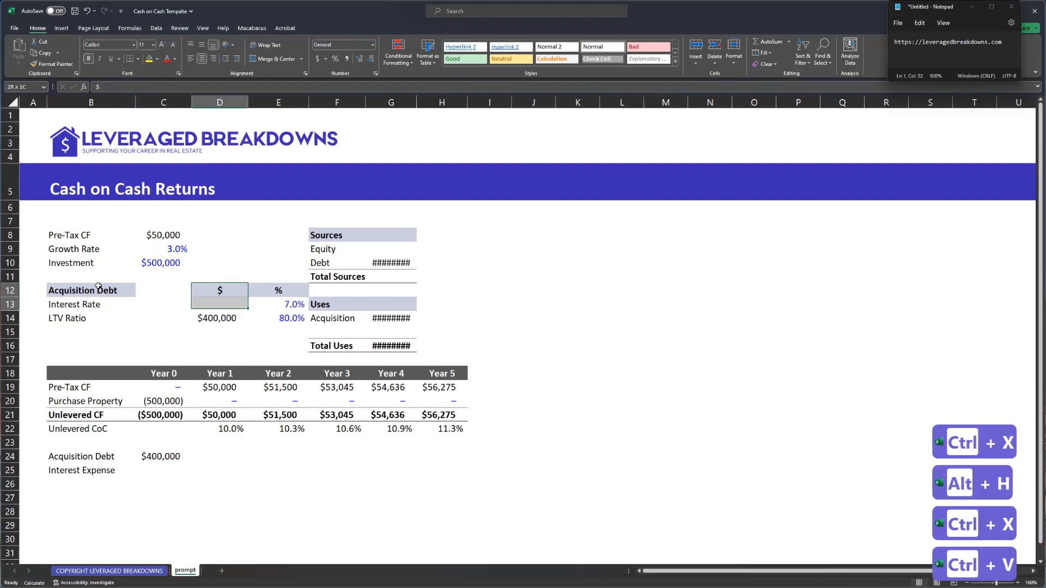
pyautogui.hotkey('shift', 'Left')
pyautogui.hotkey('ctrl', 'x')
pyautogui.press('Left')
pyautogui.press('Left')
pyautogui.hotkey('ctrl', 'v')
pyautogui.hotkey('ctrl', 'Down')
pyautogui.hotkey('ctrl', 'Down')
pyautogui.hotkey('ctrl', 'Down')
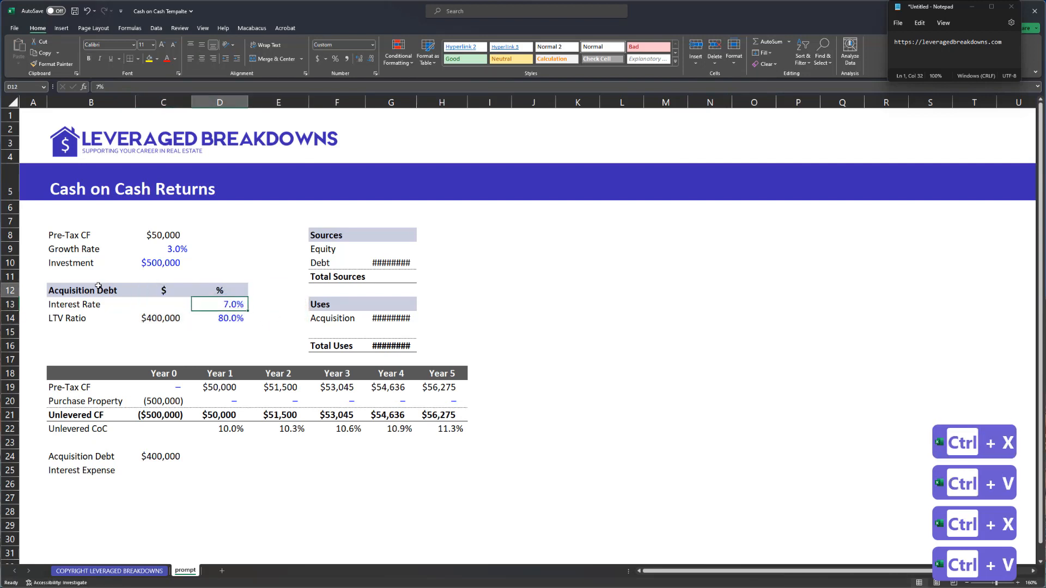
pyautogui.hotkey('ctrl', 'shift', 'Down')
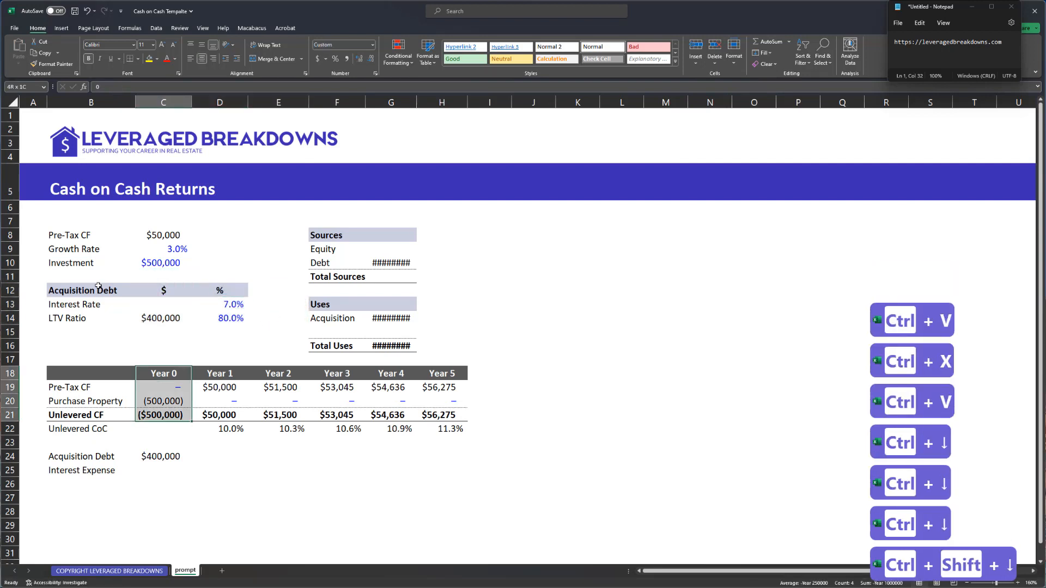
# - Enter the interest formula =$C$14*$D$13, giving $28,000 beside the 7.0% rate
pyautogui.hotkey('alt', 'h')
pyautogui.press('o')
pyautogui.hotkey('ctrl', 'Up')
pyautogui.hotkey('ctrl', 'Up')
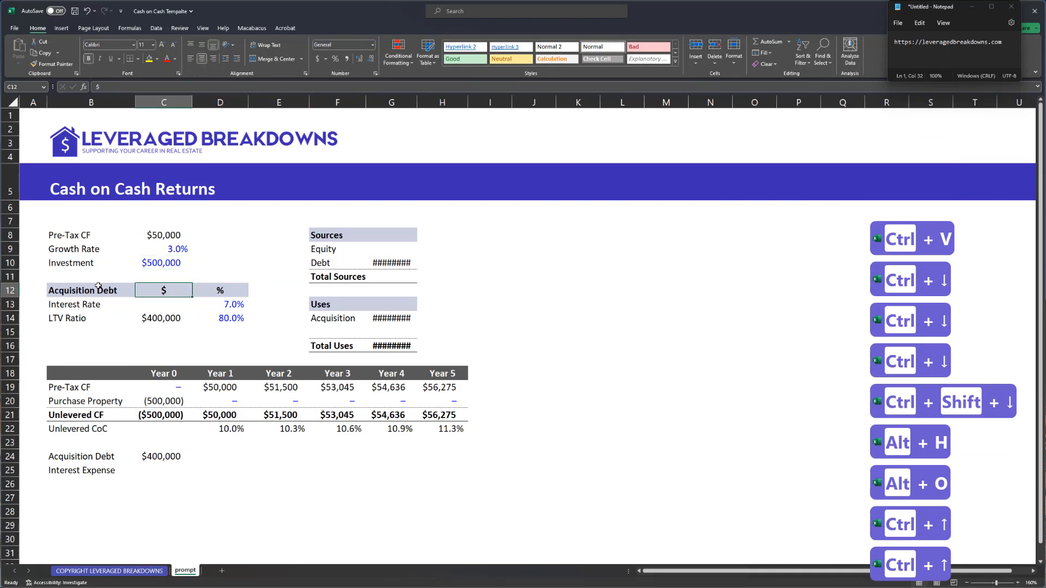
pyautogui.press('Down')
pyautogui.write('=')
pyautogui.press('Down')
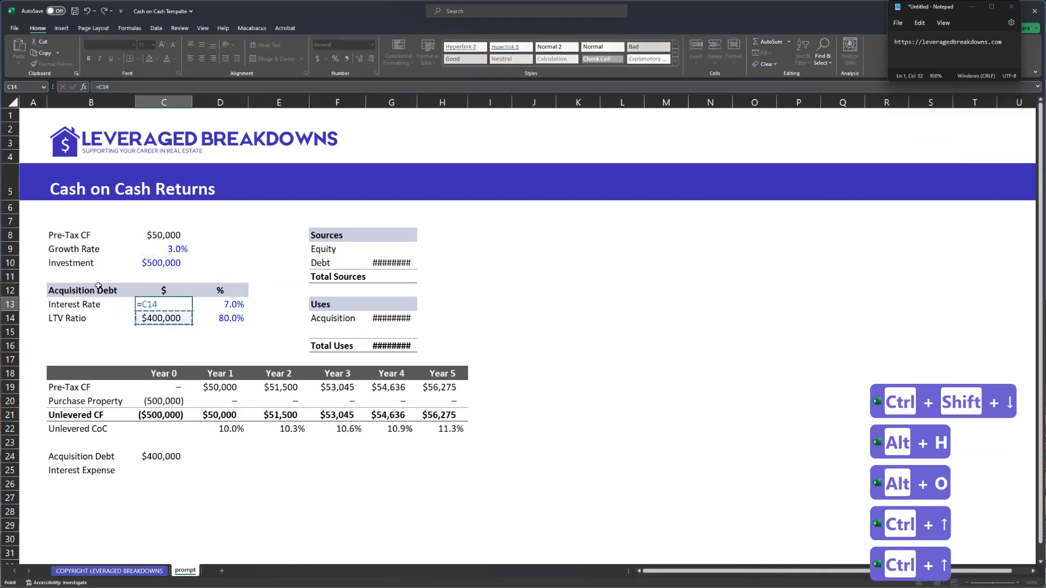
pyautogui.press('F4')
pyautogui.write('*')
pyautogui.press('Right')
pyautogui.press('F4')
pyautogui.press('Return')
pyautogui.press('Up')
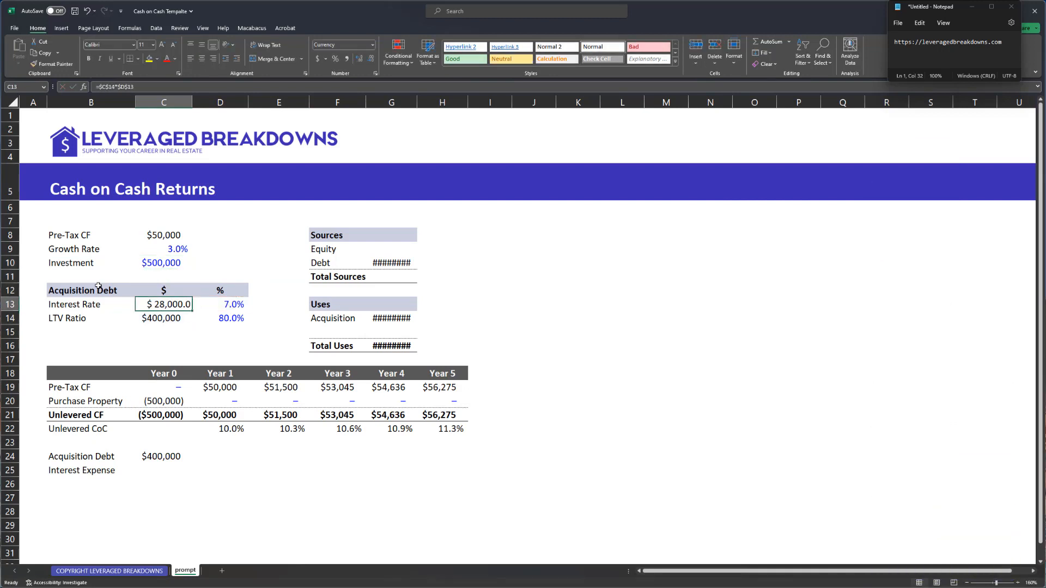
pyautogui.hotkey('ctrl', 'shift', '4')
# - Reorder the debt rows so LTV Ratio sits above Interest Rate with no gap
pyautogui.press('Left')
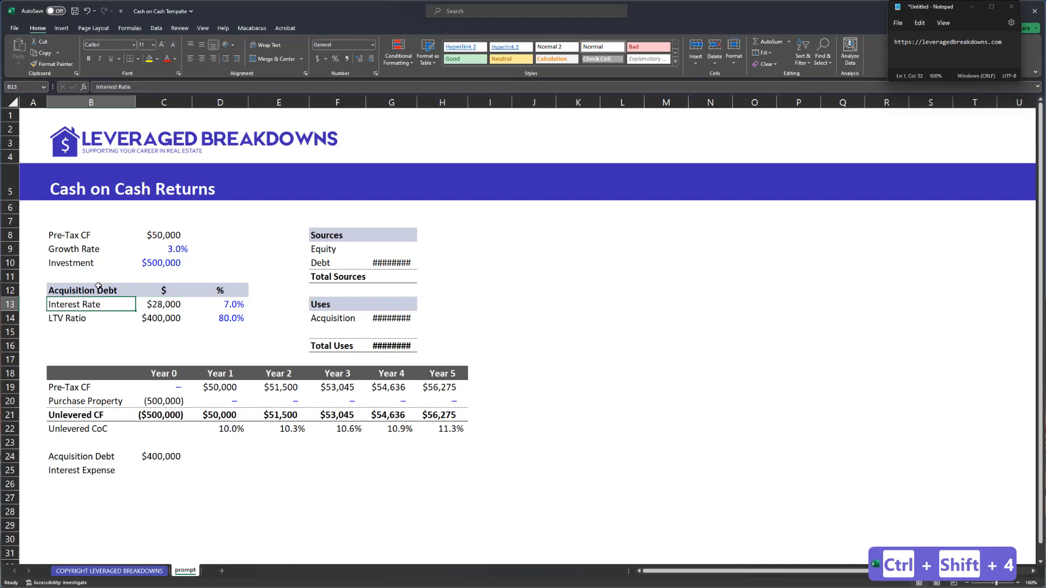
pyautogui.hotkey('ctrl', 'shift', 'Right')
pyautogui.hotkey('ctrl', 'x')
pyautogui.press('Down')
pyautogui.press('Down')
pyautogui.hotkey('ctrl', 'v')
pyautogui.hotkey('ctrl', 'shift', 'Right')
pyautogui.hotkey('ctrl', 'shift', 'Down')
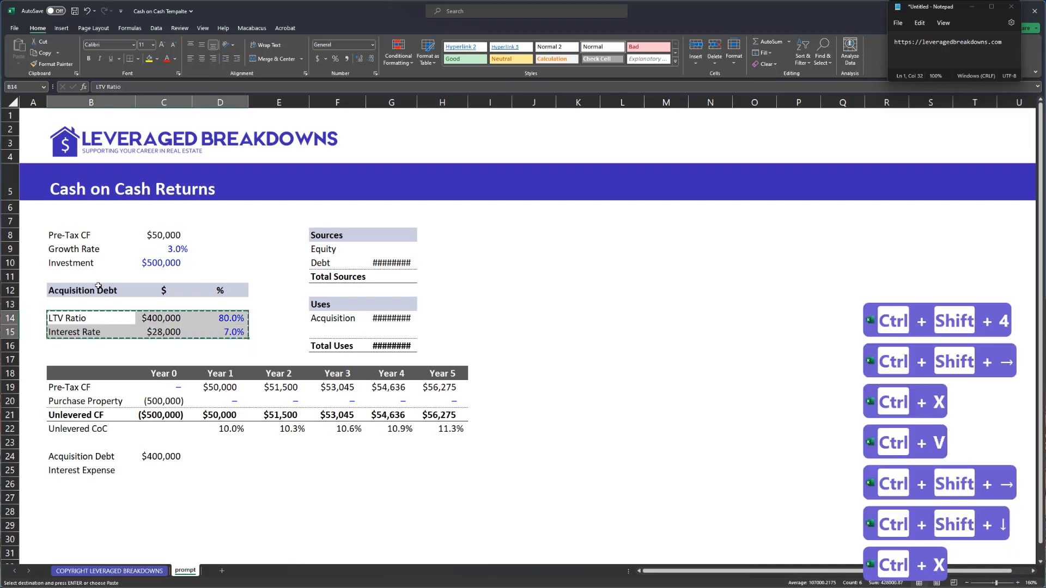
pyautogui.hotkey('ctrl', 'x')
pyautogui.press('Up')
pyautogui.hotkey('ctrl', 'v')
pyautogui.press('Down')
pyautogui.press('Right')
pyautogui.press('Right')
pyautogui.press('Down')
pyautogui.press('Down')
pyautogui.press('Down')
# - Show the 28,000 interest in number format without a dollar sign, and copy the Year 1 cash flow cell
pyautogui.press('Up')
pyautogui.press('Left')
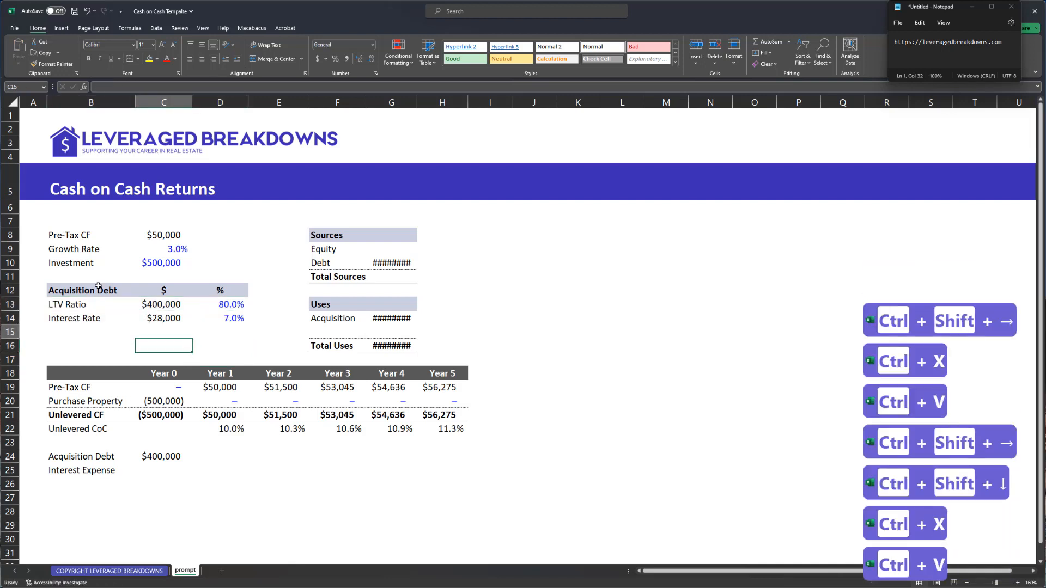
pyautogui.hotkey('ctrl', 'shift', '1')
pyautogui.press('Right')
pyautogui.press('Down')
pyautogui.press('Down')
pyautogui.press('Down')
pyautogui.press('Down')
pyautogui.press('Down')
pyautogui.press('Down')
pyautogui.press('Down')
pyautogui.press('Down')
pyautogui.press('Down')
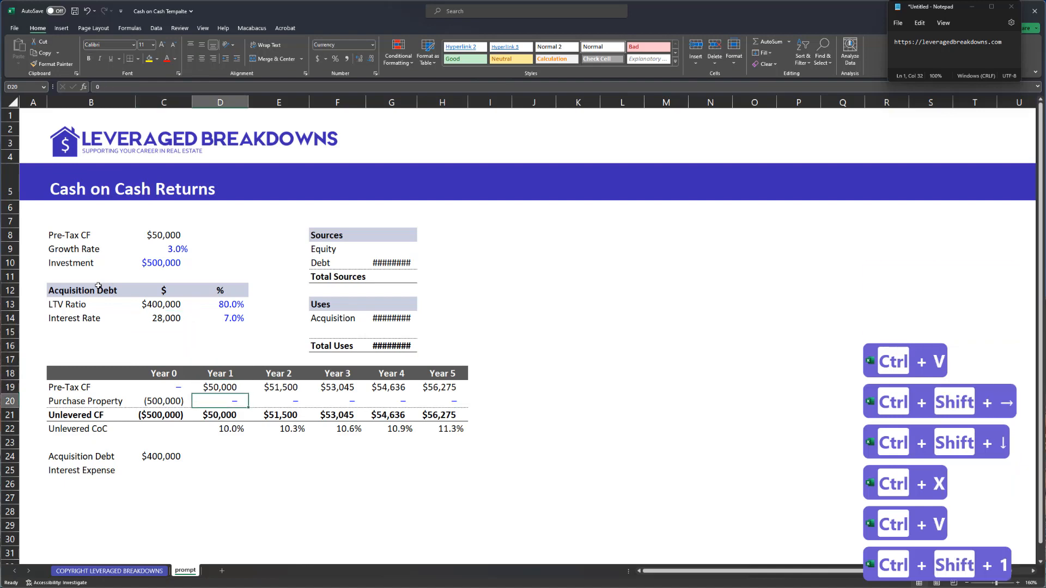
pyautogui.press('Left')
pyautogui.press('Down')
pyautogui.hotkey('ctrl', 'Up')
pyautogui.hotkey('ctrl', 'Up')
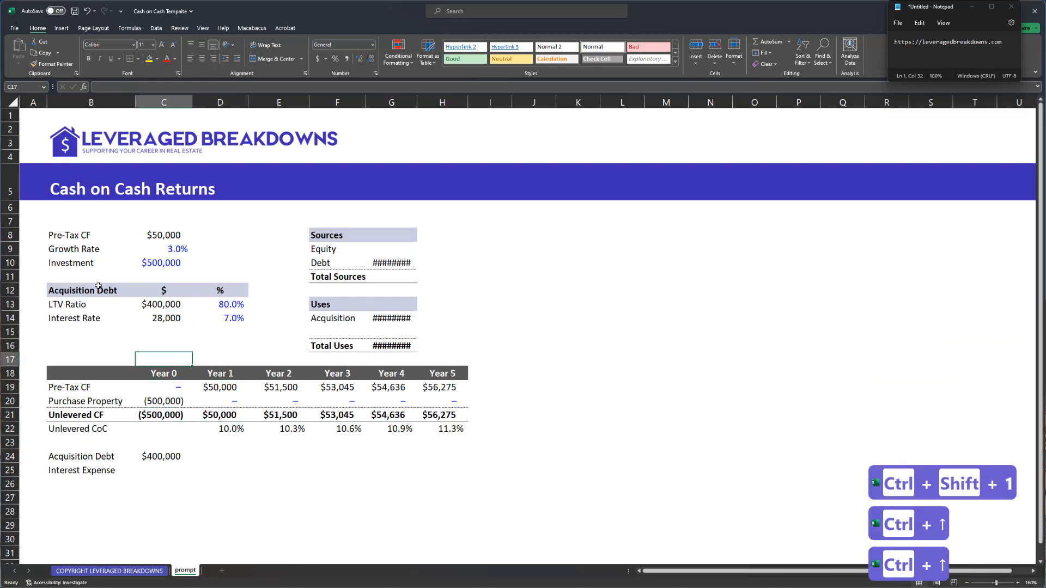
pyautogui.press('Right')
pyautogui.press('Down')
pyautogui.press('Down')
pyautogui.hotkey('ctrl', 'c')
pyautogui.press('Down')
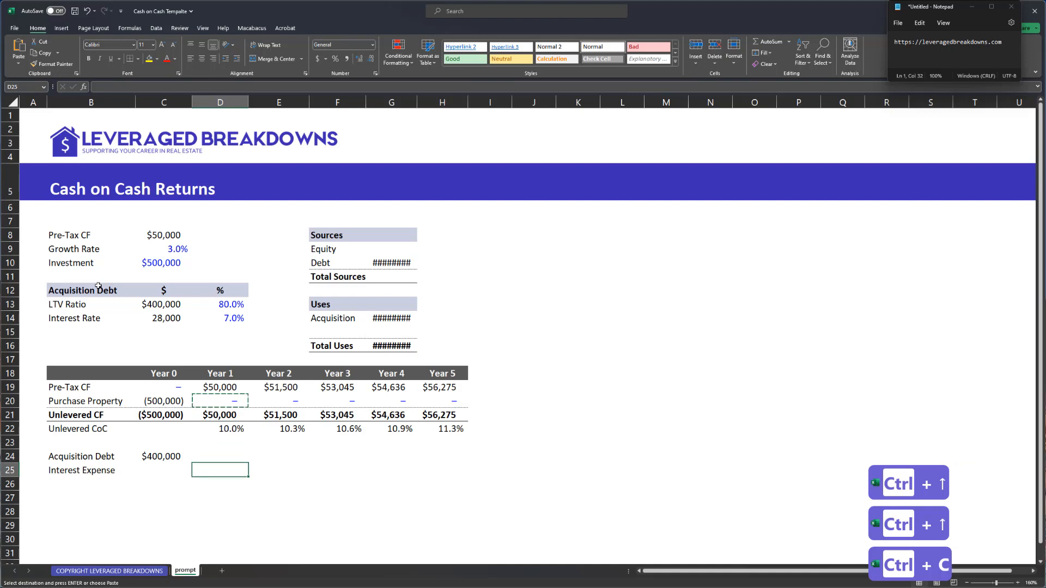
# - Fill the Acquisition Debt row across Years 1–5 and copy it into Year 0 Interest Expense
pyautogui.hotkey('ctrl', 'v')
pyautogui.hotkey('shift', 'Right')
pyautogui.hotkey('shift', 'Right')
pyautogui.hotkey('shift', 'Right')
pyautogui.hotkey('shift', 'Right')
pyautogui.hotkey('ctrl', 'r')
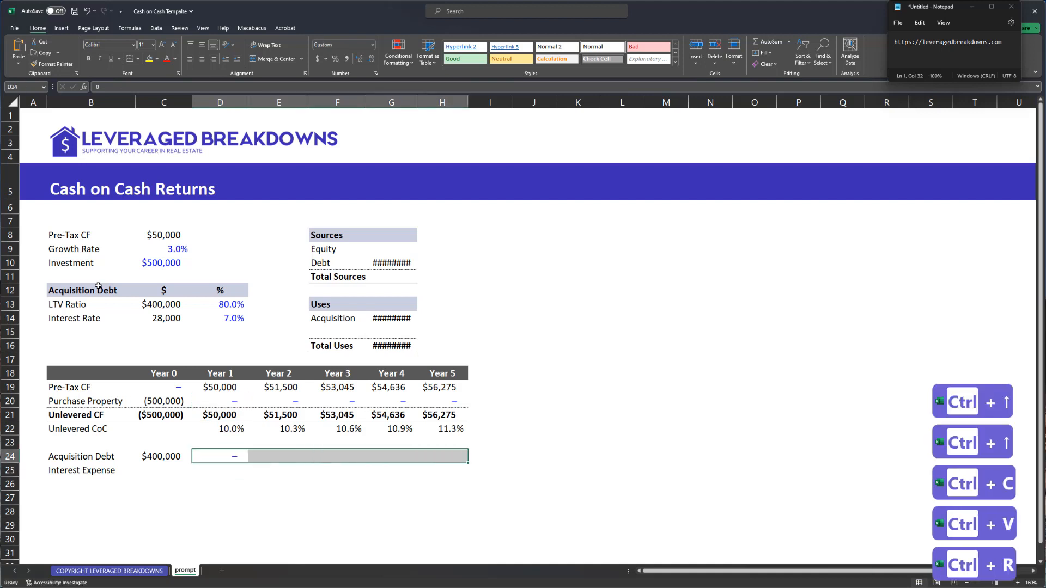
pyautogui.press('Left')
pyautogui.press('Right')
pyautogui.hotkey('ctrl', 'c')
pyautogui.press('Down')
pyautogui.press('Left')
pyautogui.hotkey('ctrl', 'v')
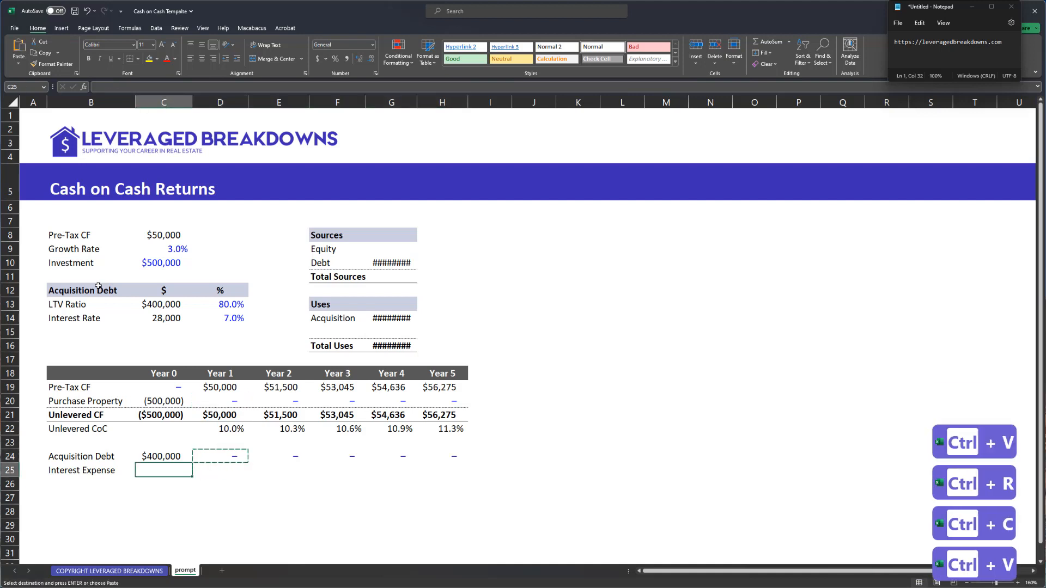
pyautogui.press('Escape')
pyautogui.press('Right')
# - Set Interest Expense to the 28,000 interest times -1, showing (28,000) for Years 1–5
pyautogui.write('=')
pyautogui.hotkey('ctrl', 'Up')
pyautogui.hotkey('ctrl', 'Up')
pyautogui.hotkey('ctrl', 'Up')
pyautogui.hotkey('ctrl', 'Up')
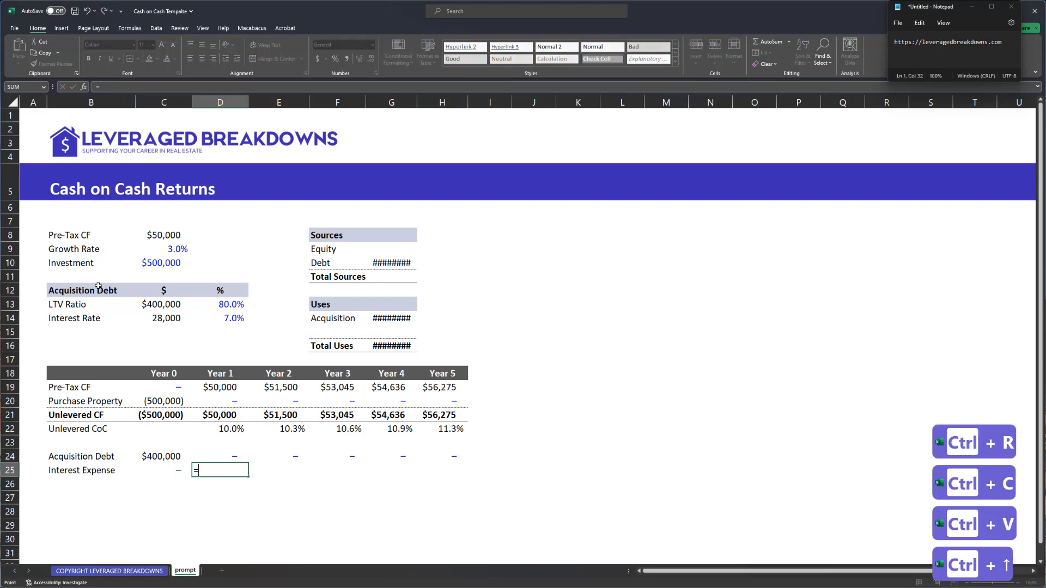
pyautogui.press('Left')
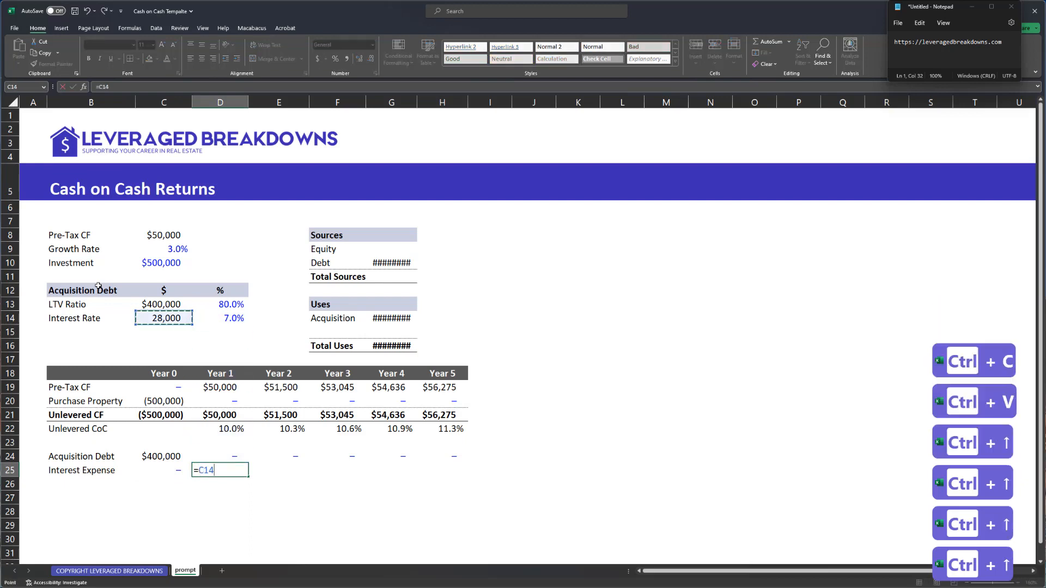
pyautogui.write('*-1')
pyautogui.press('Return')
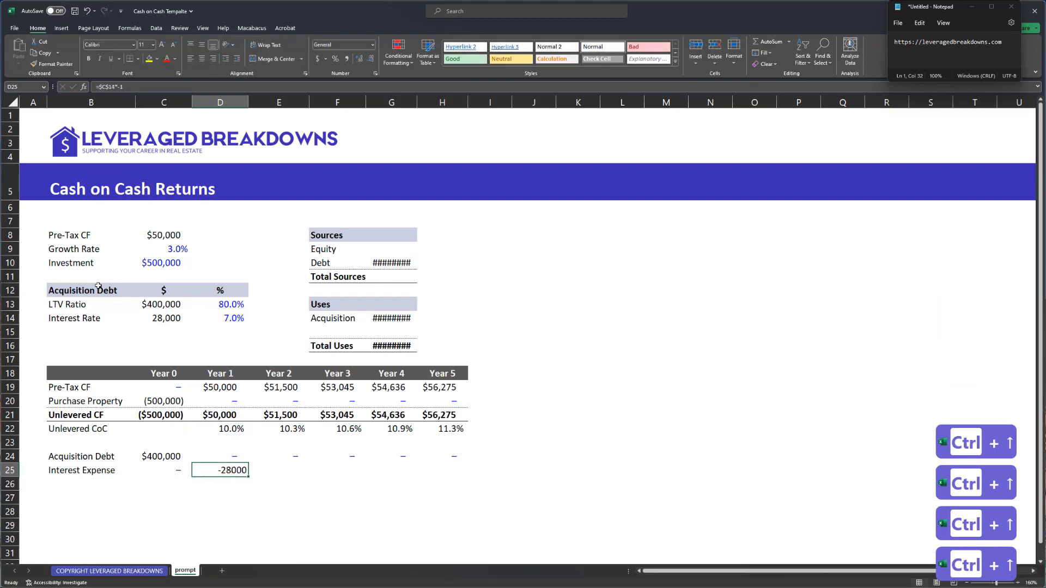
pyautogui.hotkey('ctrl', 'shift', '1')
pyautogui.hotkey('ctrl', 'Right')
pyautogui.press('Down')
pyautogui.hotkey('ctrl', 'shift', 'Left')
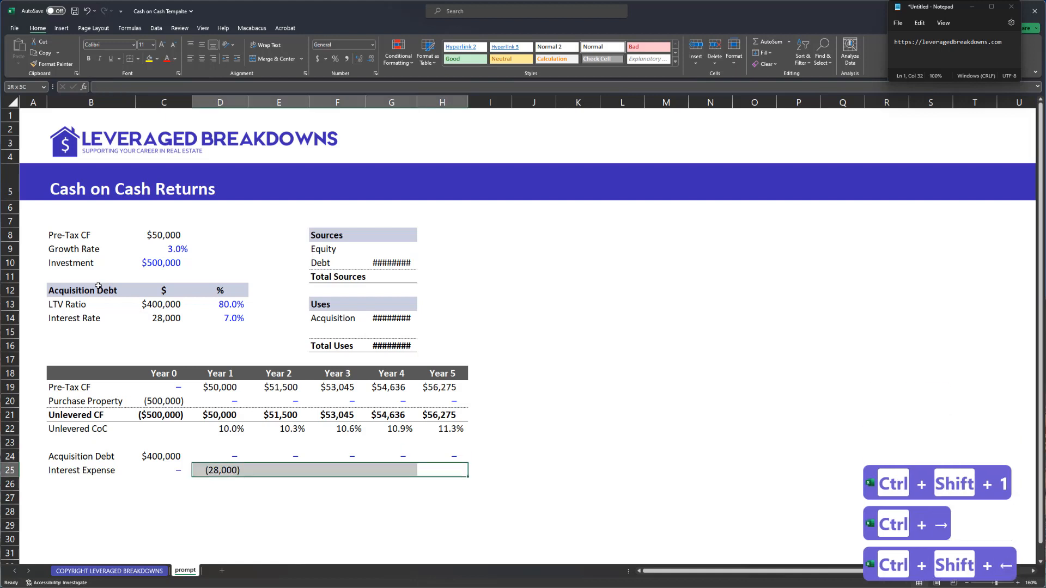
pyautogui.hotkey('ctrl', 'r')
# - Autofit columns D through H and begin the 'Levered' row label in column B
pyautogui.hotkey('ctrl', 'space')
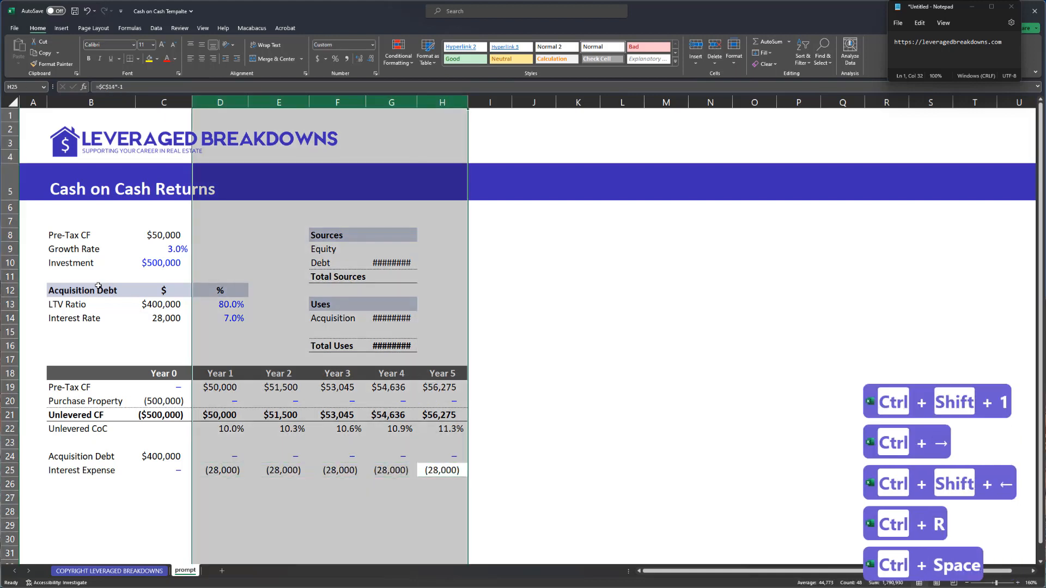
pyautogui.hotkey('alt', 'h')
pyautogui.press('o')
pyautogui.press('i')
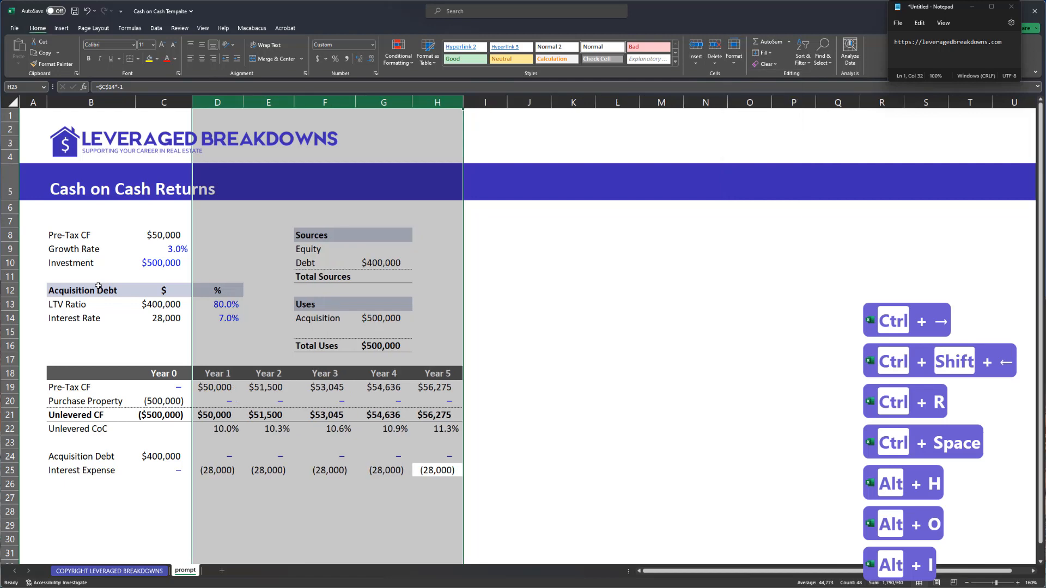
pyautogui.press('Down')
pyautogui.press('Left')
pyautogui.press('Left')
pyautogui.press('Left')
pyautogui.press('Left')
pyautogui.press('Left')
pyautogui.press('Left')
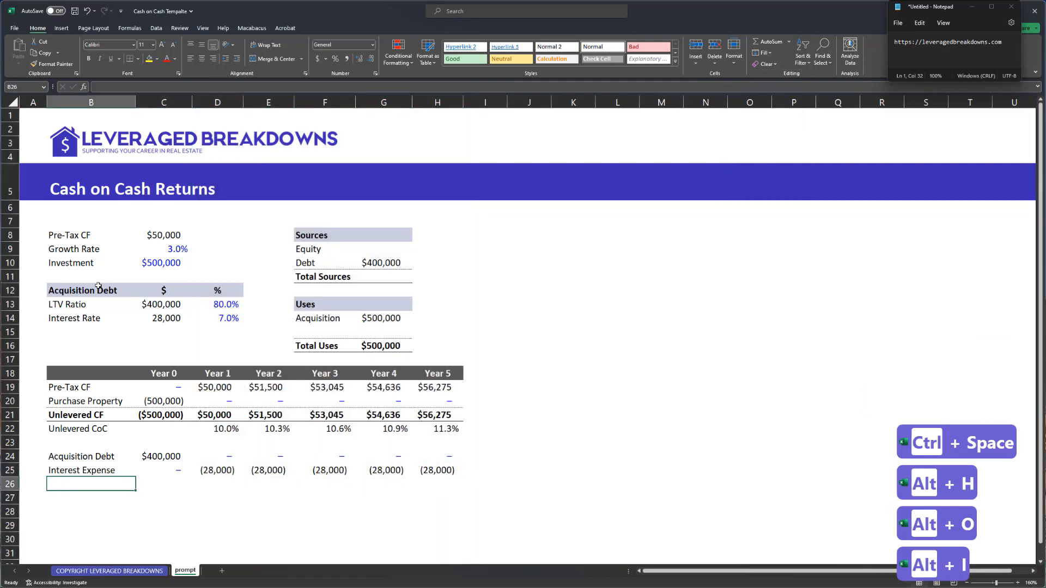
pyautogui.write('Levered CF')
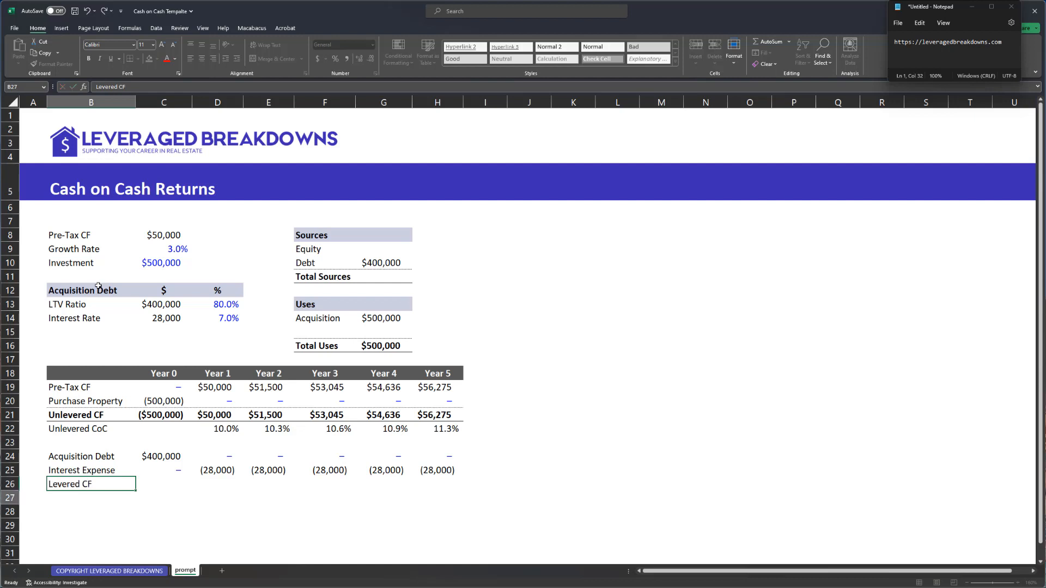
# - Give the Levered CF row the Unlevered CF row's formatting via Paste Special Formats
pyautogui.hotkey('ctrl', 'Up')
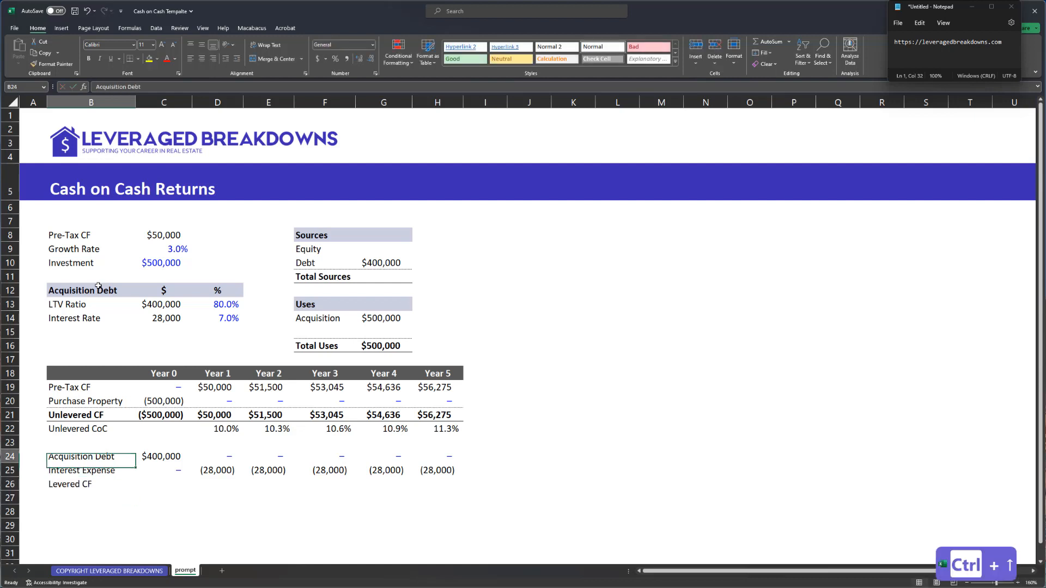
pyautogui.hotkey('ctrl', 'Up')
pyautogui.hotkey('ctrl', 'shift', 'Right')
pyautogui.hotkey('ctrl', 'c')
pyautogui.hotkey('ctrl', 'Down')
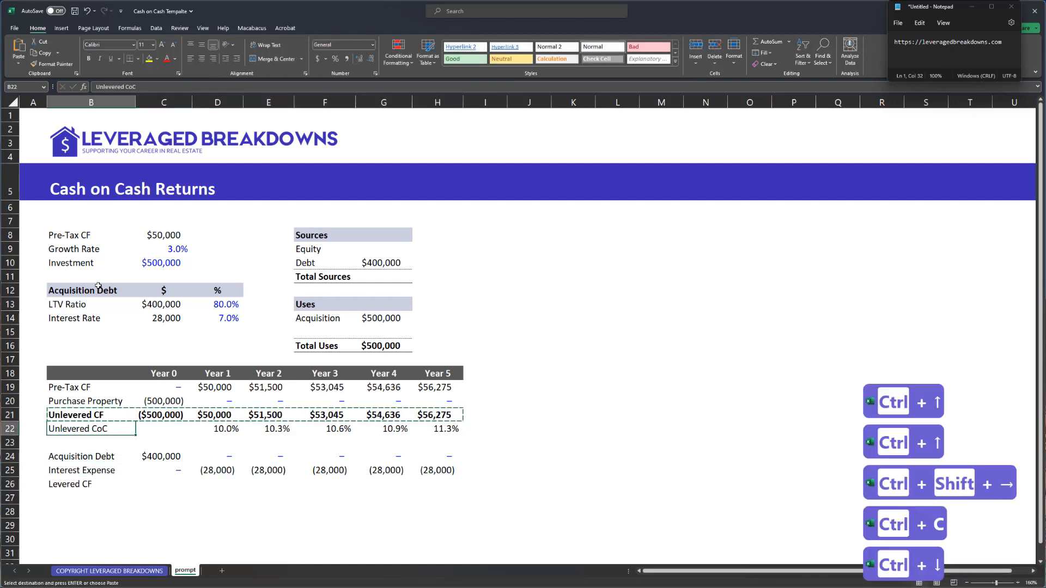
pyautogui.hotkey('ctrl', 'Down')
pyautogui.hotkey('ctrl', 'Down')
pyautogui.hotkey('alt', 'e')
pyautogui.hotkey('alt', 's')
pyautogui.hotkey('alt', 't')
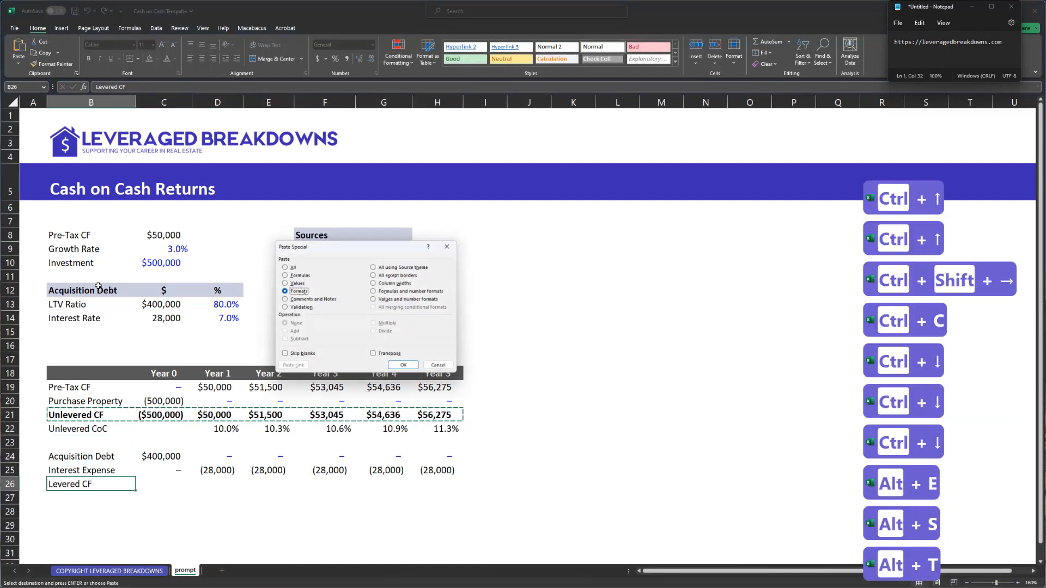
pyautogui.press('Return')
# - Enter =SUM(C24:C25,C21) for Year 0 Levered CF and fill it across Years 0–5
pyautogui.press('Right')
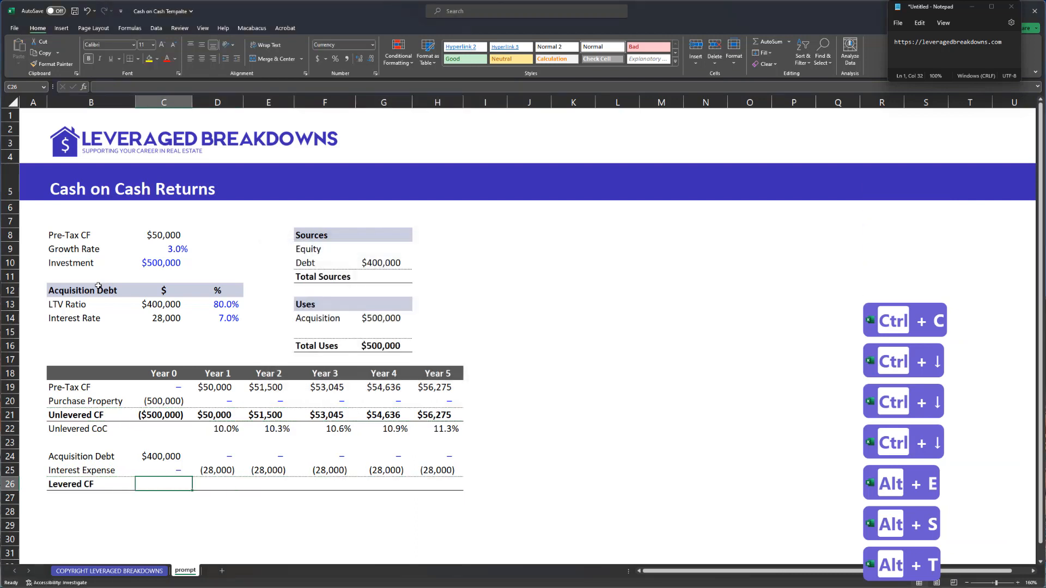
pyautogui.write('=sum(')
pyautogui.press('Up')
pyautogui.hotkey('shift', 'Up')
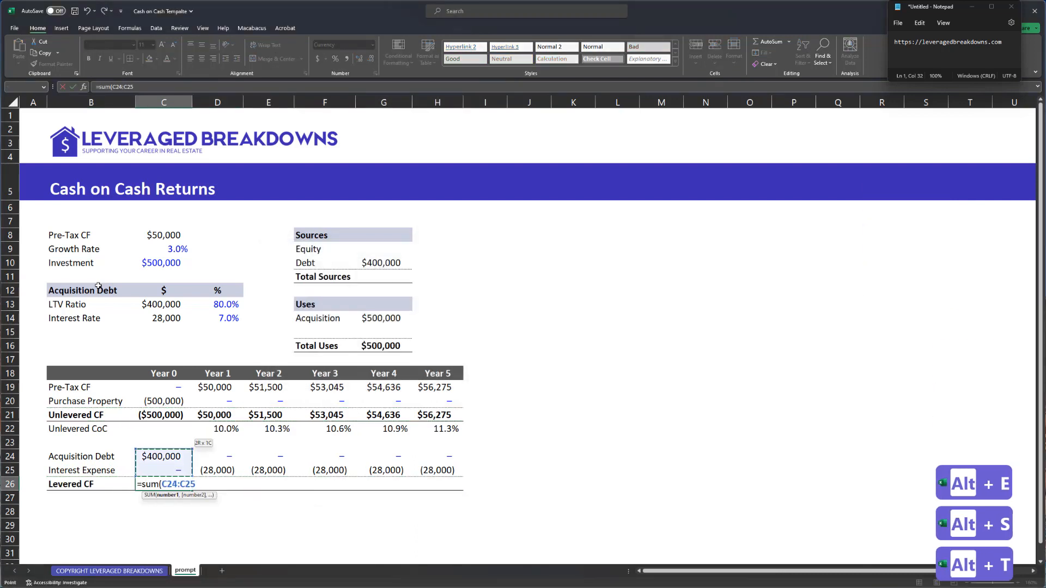
pyautogui.write(',')
pyautogui.hotkey('ctrl', 'Up')
pyautogui.hotkey('ctrl', 'Up')
pyautogui.hotkey('ctrl', 'Up')
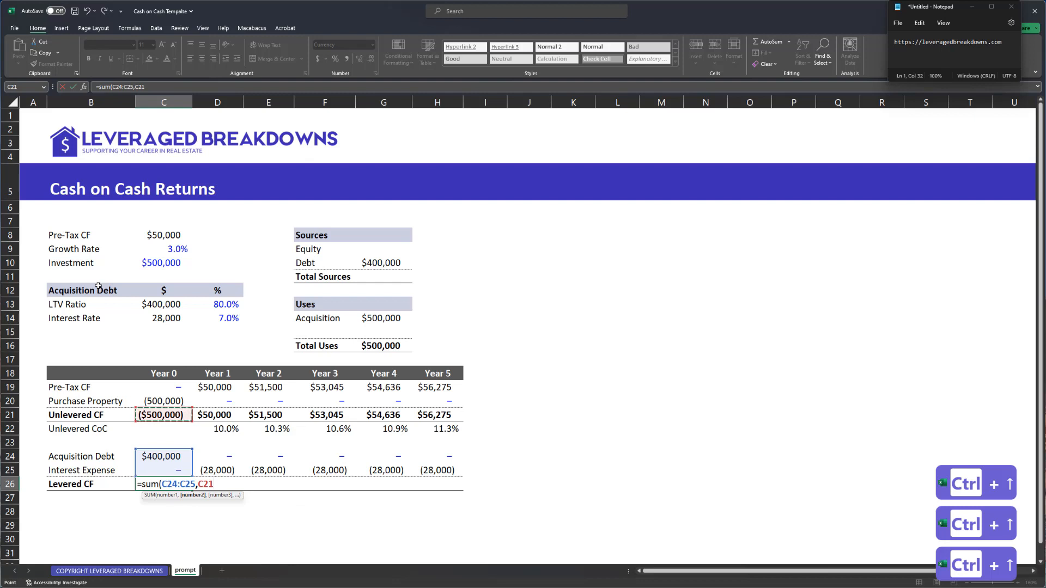
pyautogui.press('Return')
pyautogui.hotkey('ctrl', 'Right')
pyautogui.press('Down')
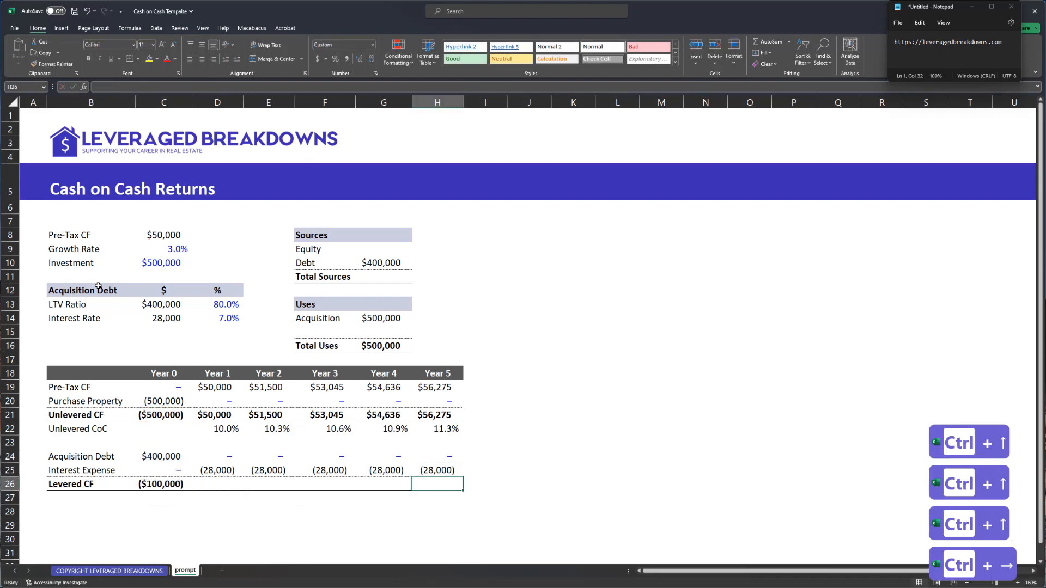
pyautogui.hotkey('ctrl', 'shift', 'Left')
pyautogui.hotkey('ctrl', 'r')
pyautogui.hotkey('ctrl', 'Left')
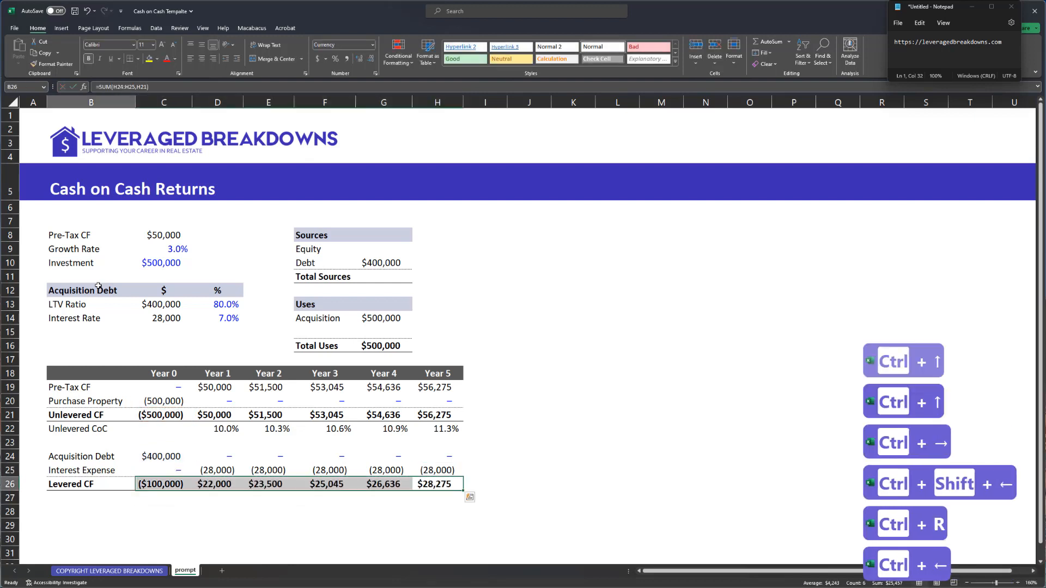
# - Label B27 'Levered CoC' and enter the Year 1 return formula =D26/$C$26*-1 in D27
pyautogui.write('L')
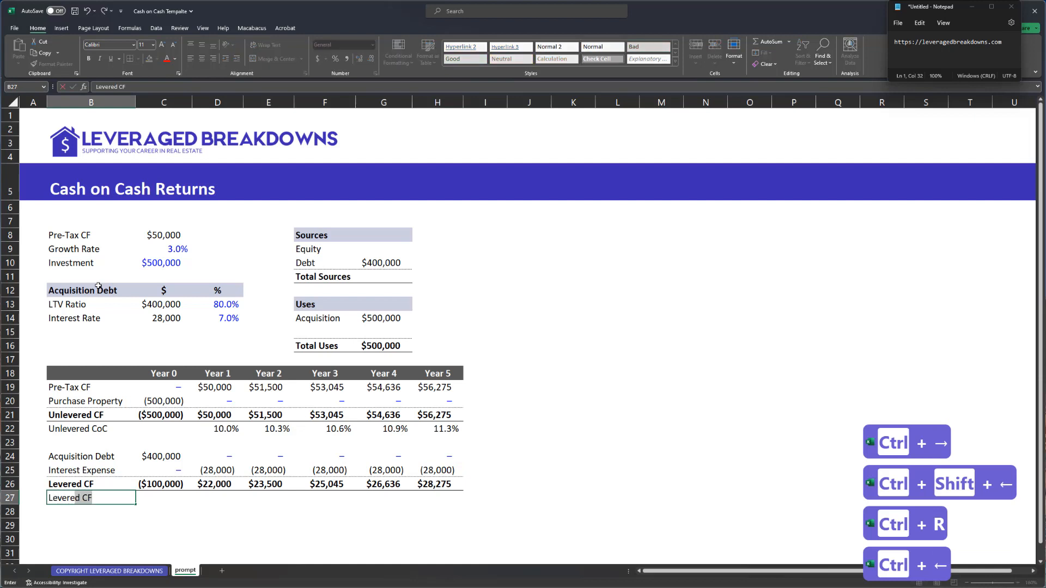
pyautogui.write('evered CoC')
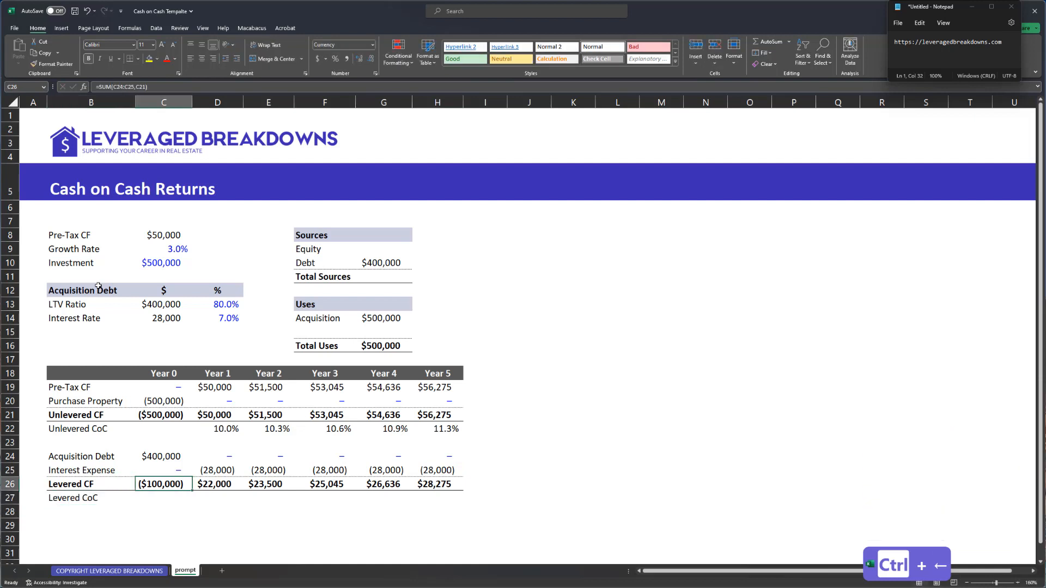
pyautogui.press('Right')
pyautogui.press('Right')
pyautogui.write('=')
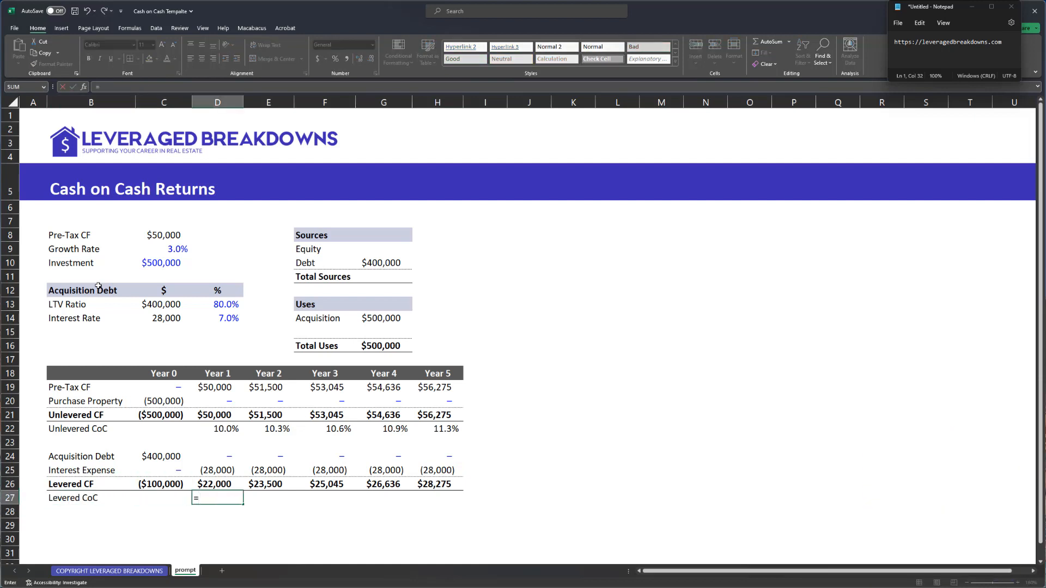
pyautogui.press('Up')
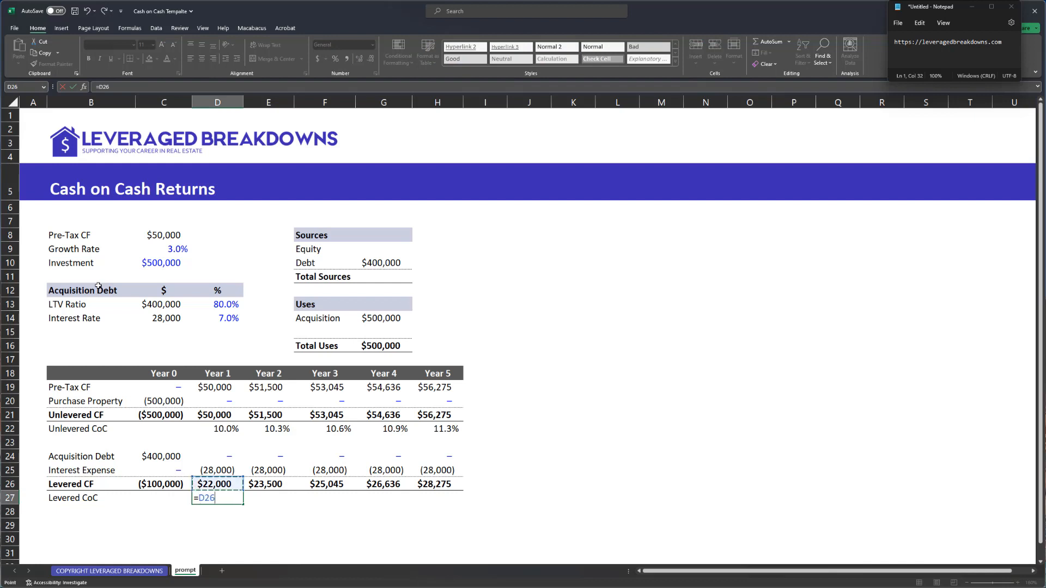
pyautogui.write('/')
pyautogui.press('Left')
pyautogui.press('Up')
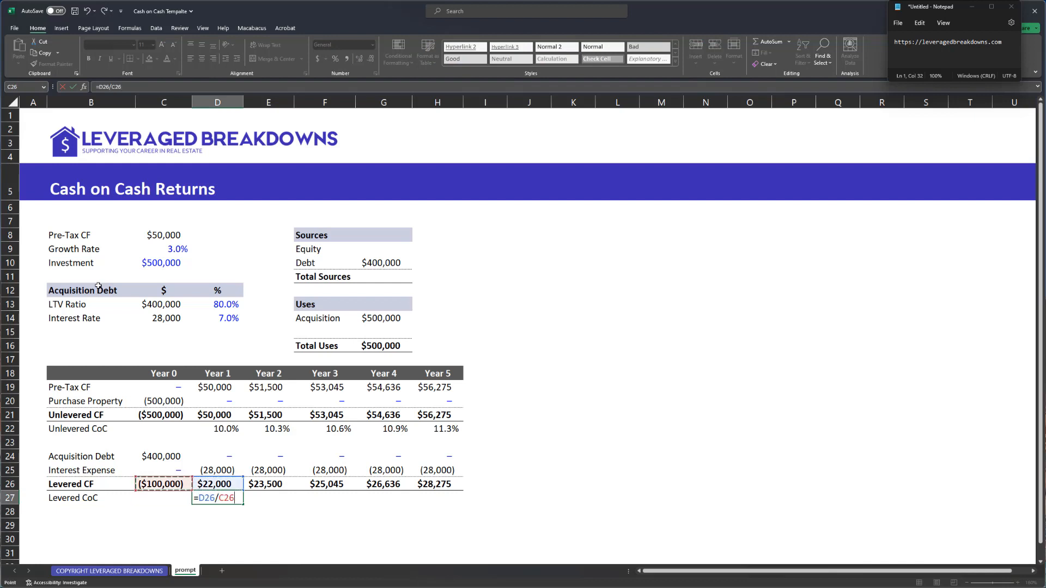
pyautogui.press('F4')
pyautogui.write('*-41')
pyautogui.press('Return')
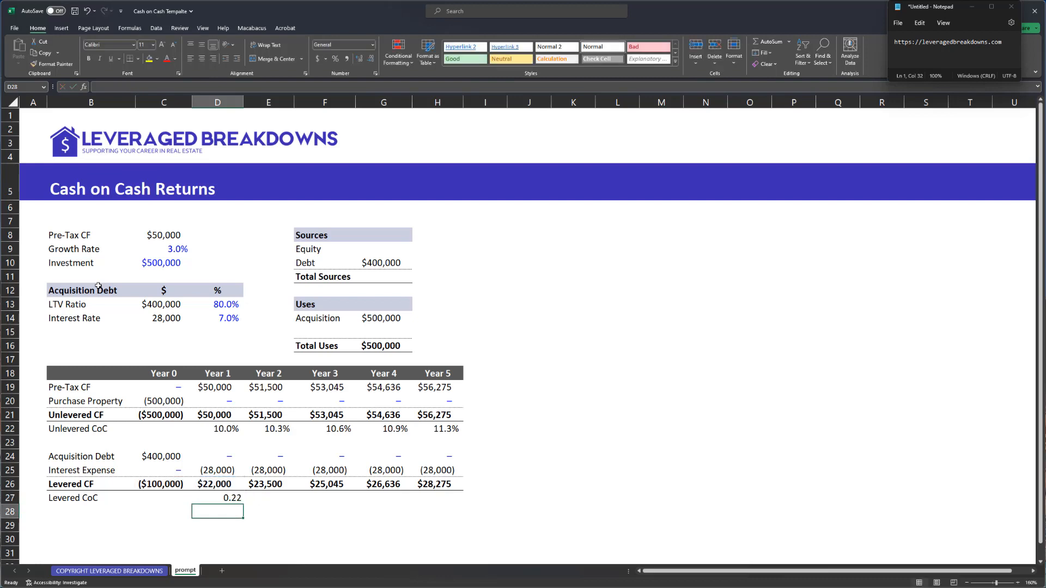
# - Format the return as a percentage and fill it across Years 1–5 (22.0% to 28.3%)
pyautogui.press('Up')
pyautogui.hotkey('ctrl', 'shift', '5')
pyautogui.press('Up')
pyautogui.hotkey('ctrl', 'Right')
pyautogui.press('Down')
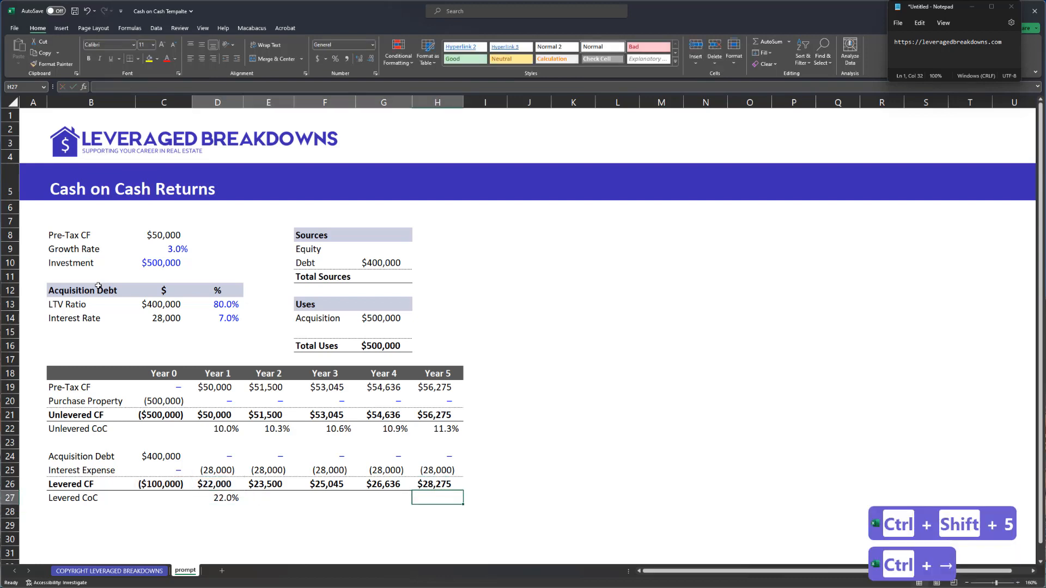
pyautogui.hotkey('ctrl', 'shift', 'Left')
pyautogui.hotkey('ctrl', 'r')
pyautogui.hotkey('ctrl', 'Left')
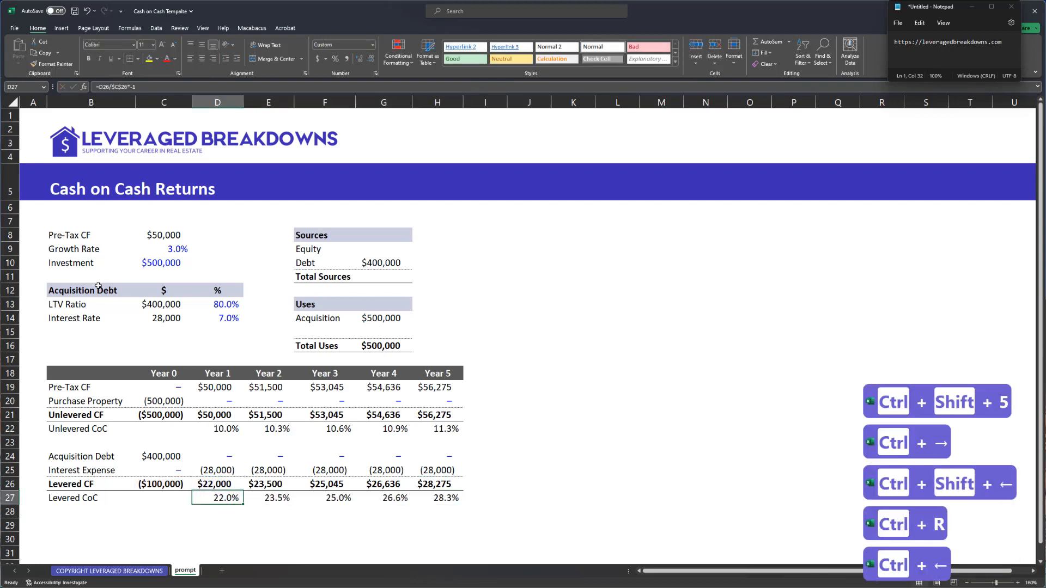
pyautogui.hotkey('ctrl', 'Up')
pyautogui.hotkey('ctrl', 'Up')
pyautogui.hotkey('ctrl', 'Up')
pyautogui.hotkey('ctrl', 'Down')
pyautogui.hotkey('ctrl', 'Up')
pyautogui.hotkey('ctrl', 'Up')
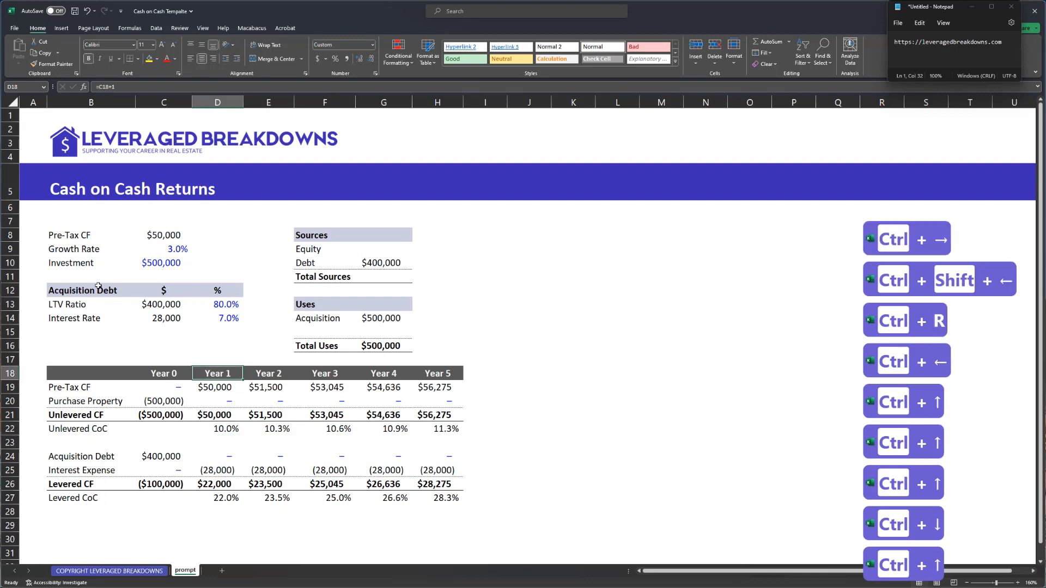
pyautogui.hotkey('ctrl', 'Down')
pyautogui.hotkey('ctrl', 'Down')
pyautogui.hotkey('ctrl', 'Down')
pyautogui.hotkey('ctrl', 'Down')
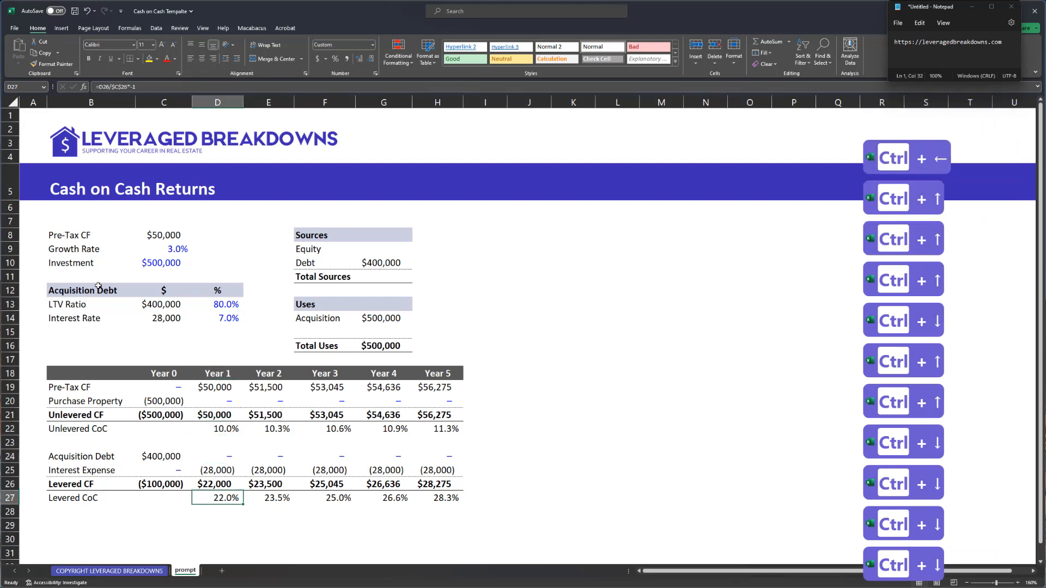
pyautogui.press('Up')
pyautogui.press('Up')
pyautogui.press('Left')
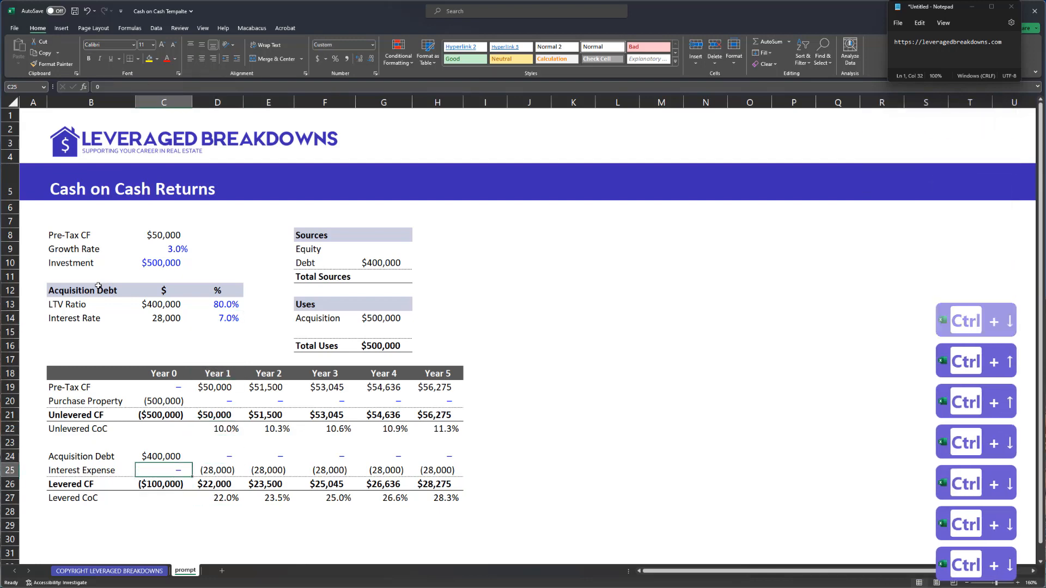
pyautogui.press('Right')
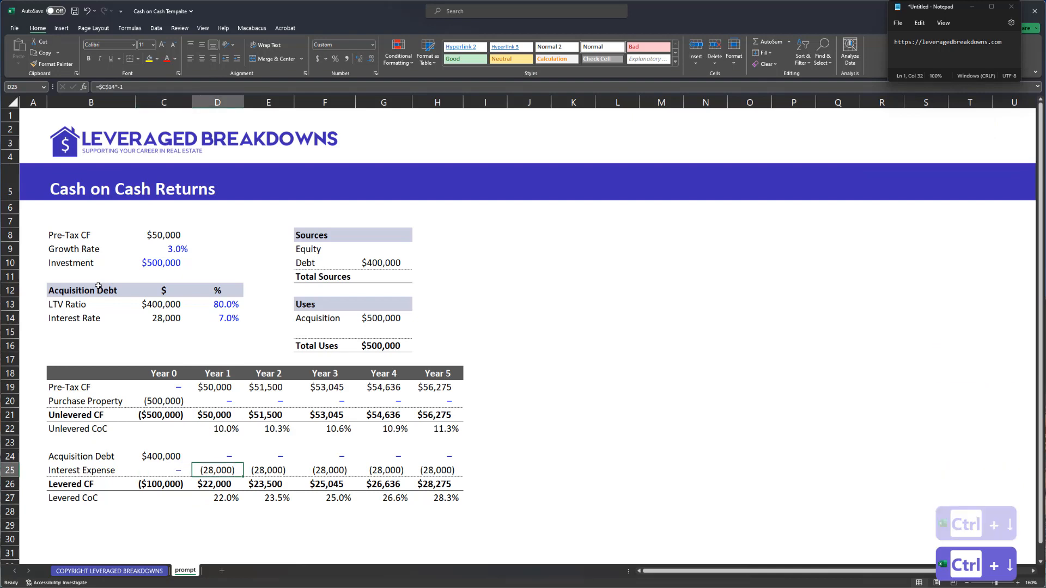
pyautogui.hotkey('shift', 'Right')
pyautogui.press('Up')
pyautogui.press('Left')
pyautogui.press('Down')
pyautogui.press('Down')
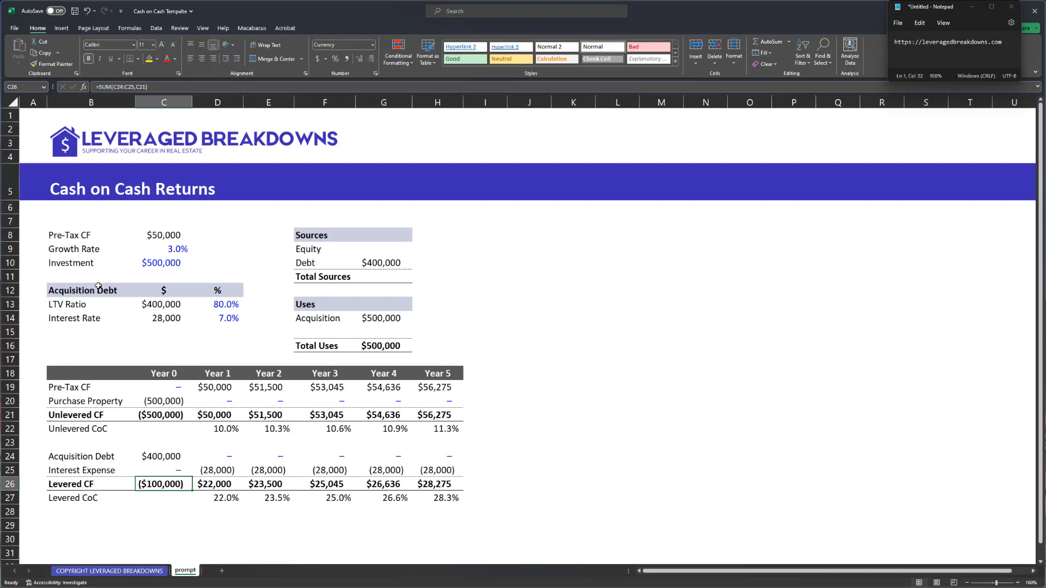
pyautogui.hotkey('ctrl', 'c')
pyautogui.press('Right')
pyautogui.press('Right')
pyautogui.press('Right')
pyautogui.press('Up')
pyautogui.press('Up')
pyautogui.press('Up')
pyautogui.press('Up')
pyautogui.press('Right')
pyautogui.press('Right')
pyautogui.press('Up')
pyautogui.hotkey('ctrl', 'Up')
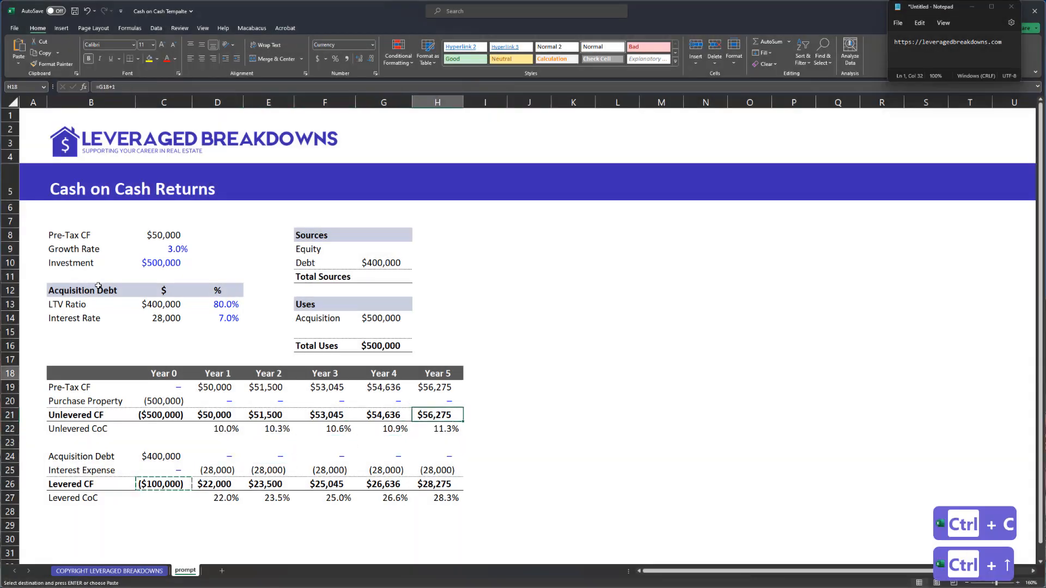
# - Link Equity to the Year 0 Levered CF, multiplied by -1 to show $100,000
pyautogui.hotkey('ctrl', 'Up')
pyautogui.press('Left')
pyautogui.hotkey('ctrl', 'Down')
pyautogui.press('Up')
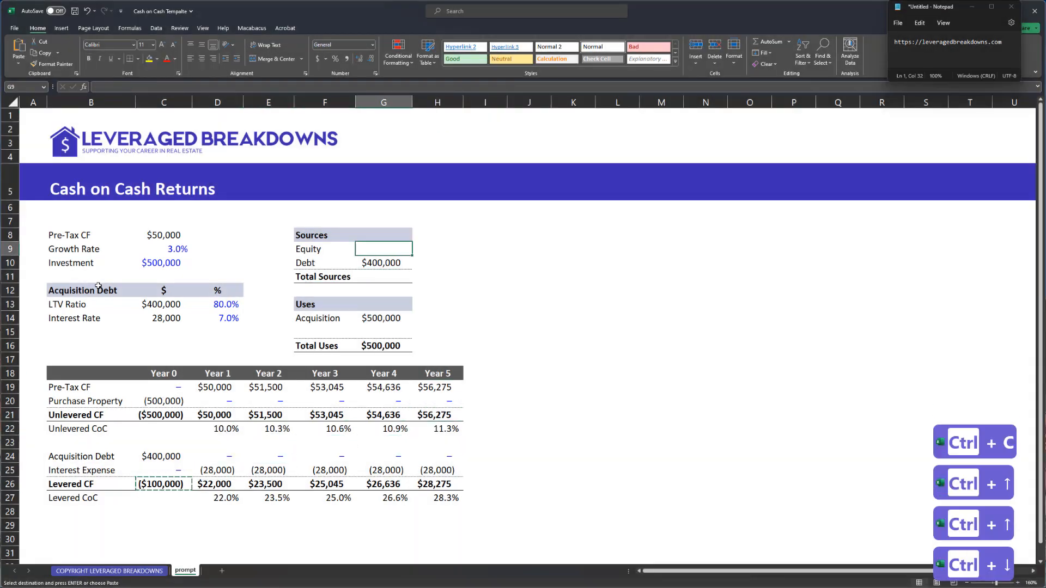
pyautogui.hotkey('alt', 'e')
pyautogui.press('s')
pyautogui.press('l')
pyautogui.press('F2')
pyautogui.write('*-1')
pyautogui.press('Return')
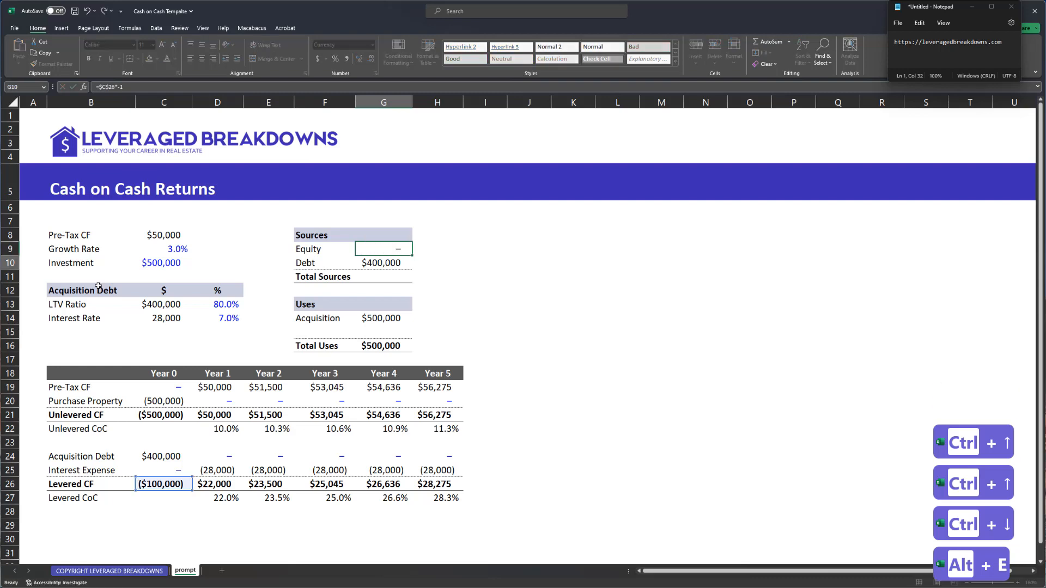
pyautogui.press('Down')
# - Set Total Sources to =SUM of Equity and Debt, giving $500,000
pyautogui.write('=sum(')
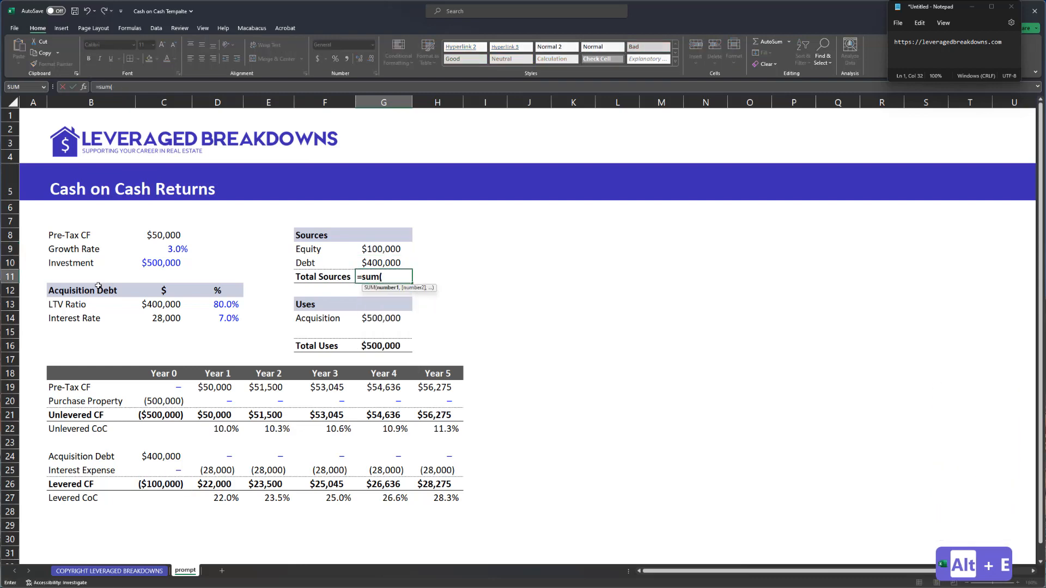
pyautogui.press('Up')
pyautogui.hotkey('shift', 'Up')
pyautogui.press('Return')
pyautogui.press('Up')
pyautogui.press('F2')
pyautogui.press('Return')
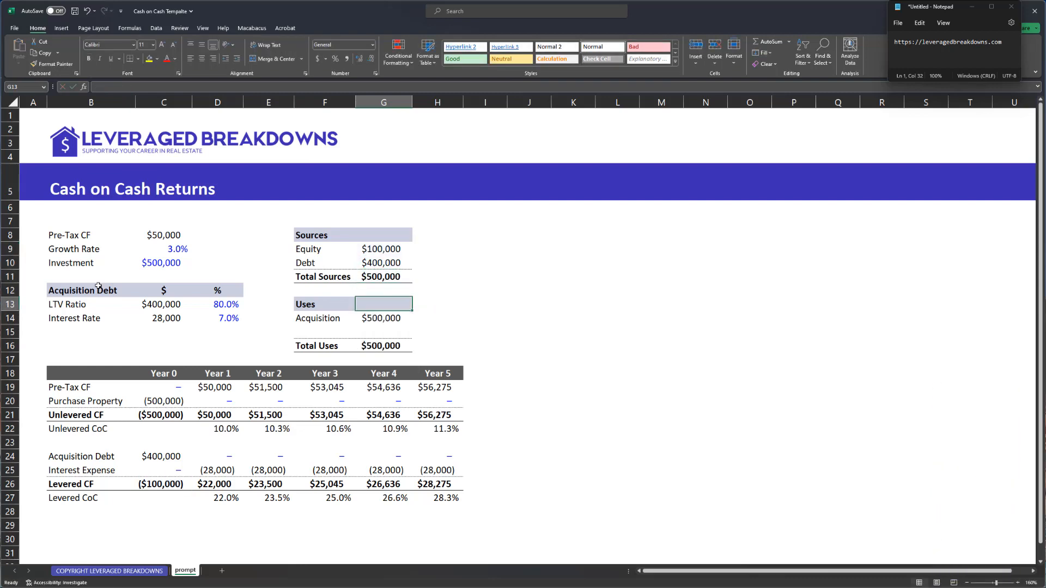
# - Check the Total Uses formula, leaving it unchanged
pyautogui.press('Down')
pyautogui.press('Down')
pyautogui.press('Down')
pyautogui.press('Down')
pyautogui.press('F2')
pyautogui.press('Tab')
pyautogui.press('Left')
pyautogui.press('Left')
pyautogui.press('Down')
pyautogui.press('Left')
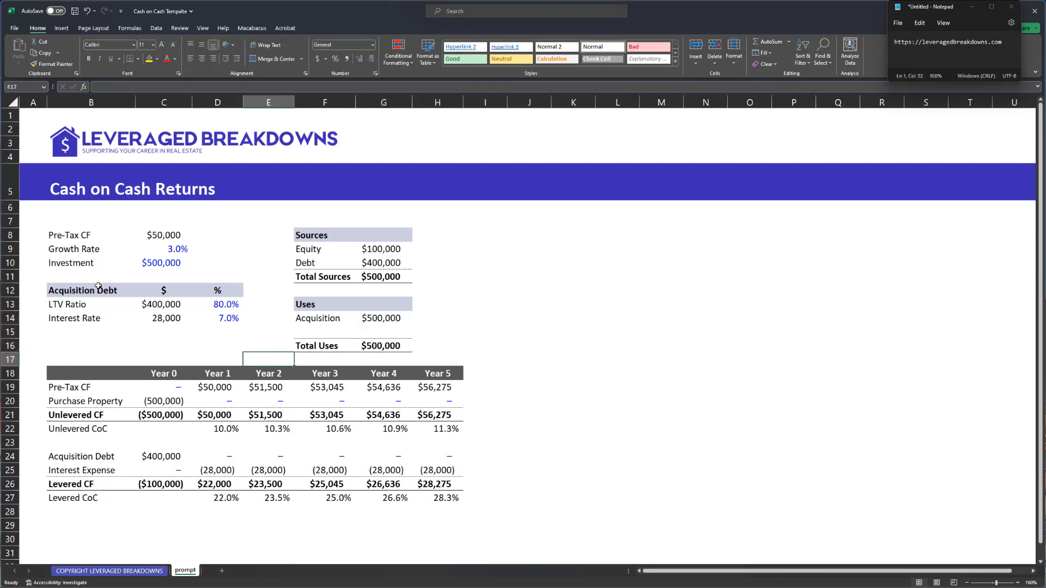
pyautogui.press('Right')
pyautogui.press('Left')
pyautogui.press('Left')
pyautogui.press('Up')
pyautogui.press('Up')
# - Copy the Acquisition Debt header style to B7:C7 and label it 'Operations'
pyautogui.press('Left')
pyautogui.press('Up')
pyautogui.press('Up')
pyautogui.press('Left')
pyautogui.press('Up')
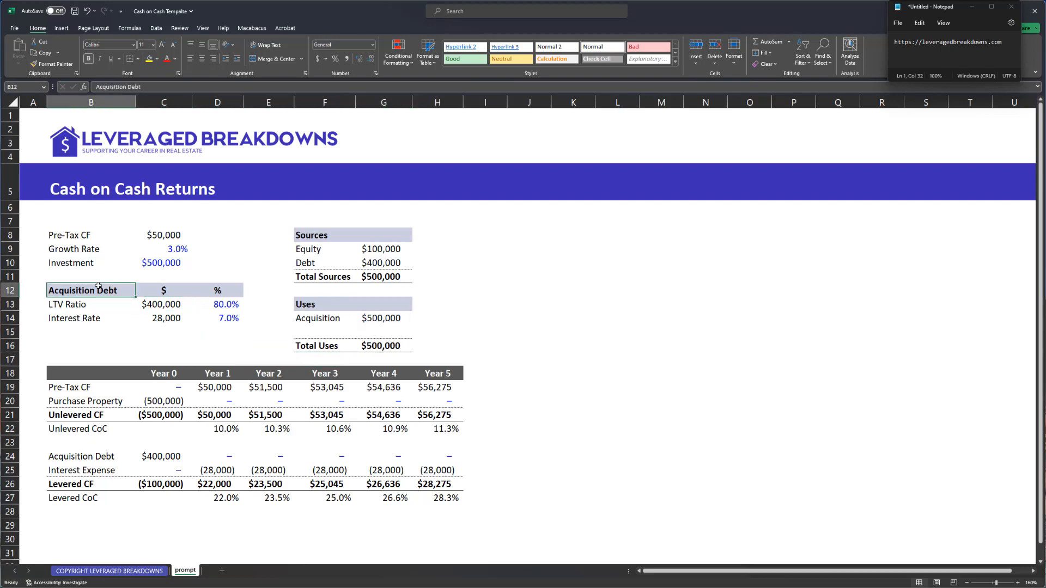
pyautogui.hotkey('ctrl', 'c')
pyautogui.press('Up')
pyautogui.press('Up')
pyautogui.press('Up')
pyautogui.press('Up')
pyautogui.press('Up')
pyautogui.hotkey('ctrl', 'v')
pyautogui.hotkey('shift', 'Right')
pyautogui.hotkey('ctrl', 'r')
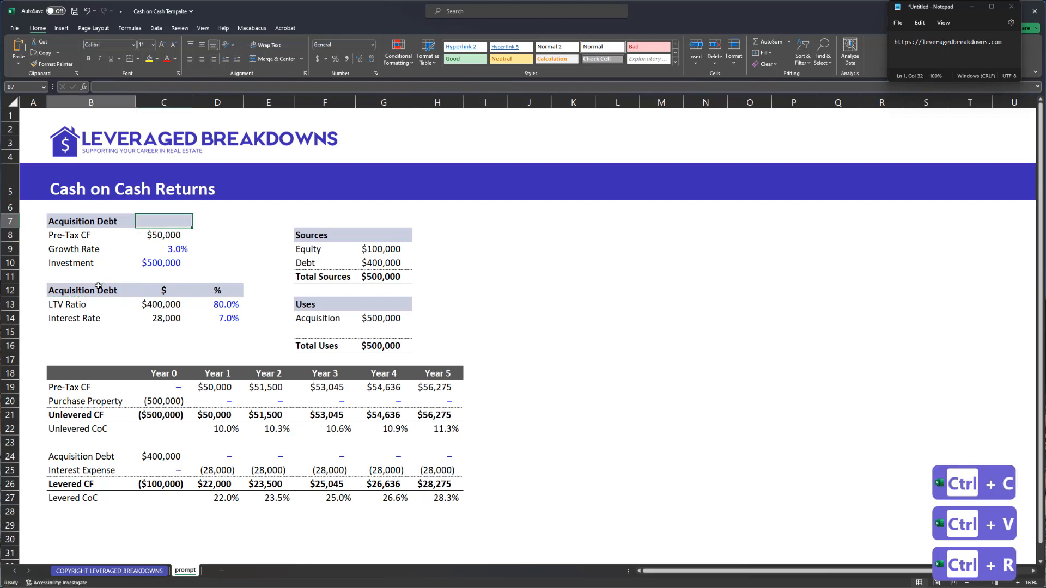
pyautogui.hotkey('shift', 'Left')
pyautogui.write('Operations')
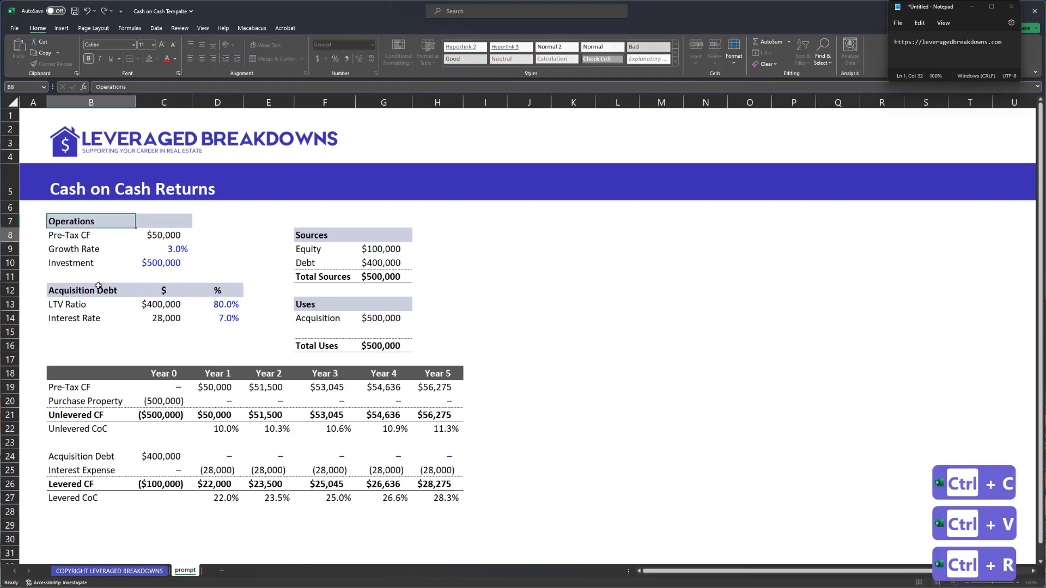
pyautogui.press('Return')
pyautogui.press('Up')
pyautogui.press('Right')
pyautogui.press('Right')
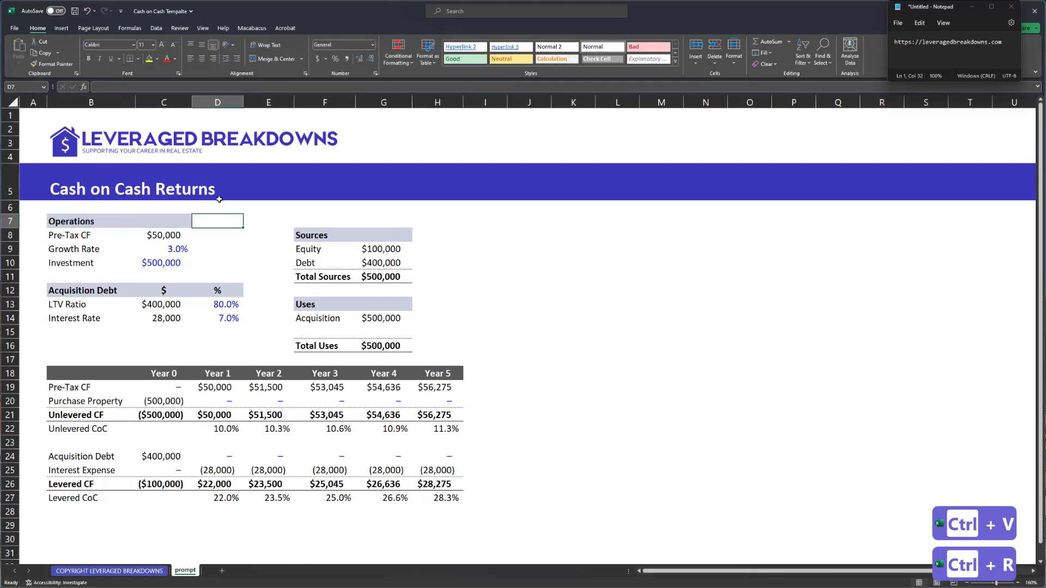
# - Move the Sources and Uses tables up one row so they start at row 7
pyautogui.moveTo(313, 241); pyautogui.dragTo(379, 349)
pyautogui.hotkey('ctrl', 'x')
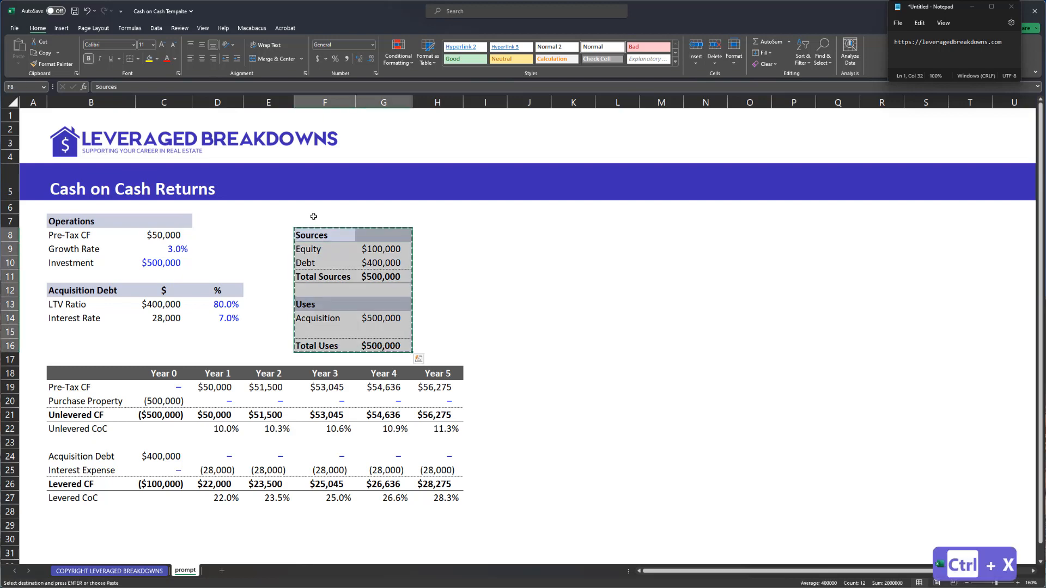
pyautogui.click(313, 217)
pyautogui.hotkey('ctrl', 'v')
pyautogui.click(275, 271)
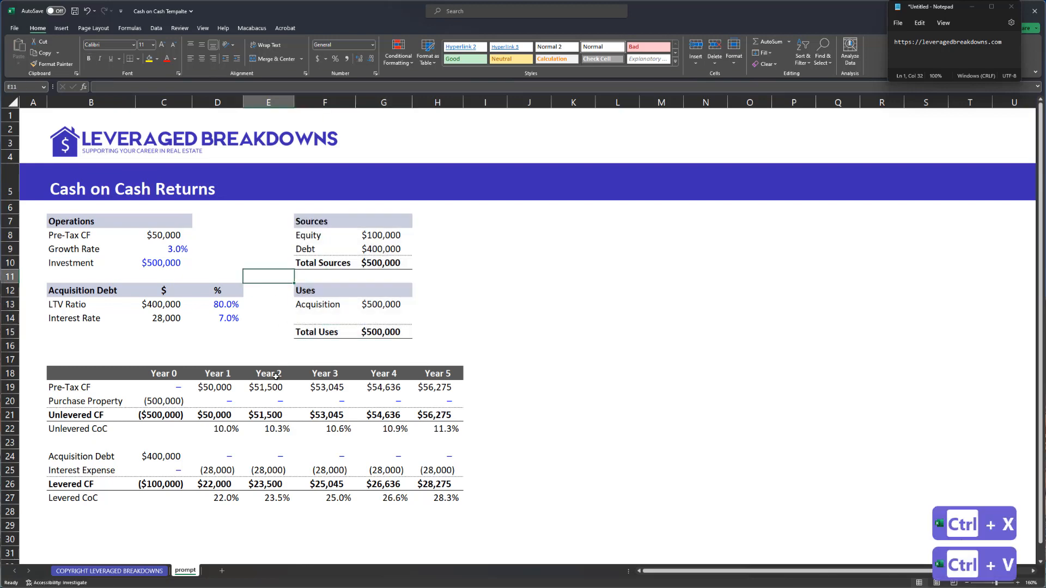
# - Review each year's Levered CoC formula from Year 1 through Year 5
pyautogui.click(108, 500)
pyautogui.click(227, 497)
pyautogui.press('F2')
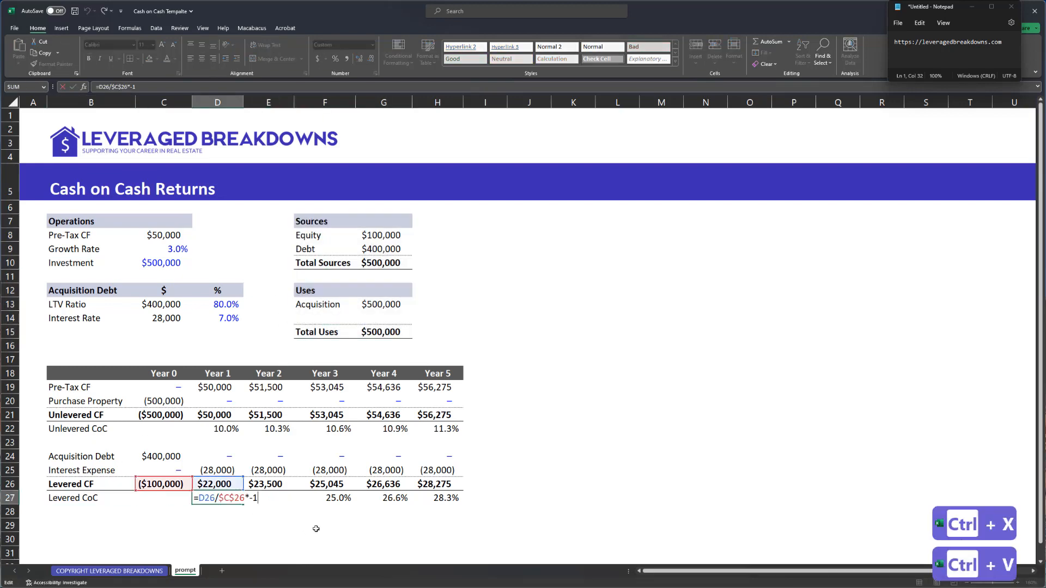
pyautogui.press('Tab')
pyautogui.press('F2')
pyautogui.press('Tab')
pyautogui.press('F2')
pyautogui.press('Tab')
pyautogui.press('F2')
pyautogui.press('Tab')
pyautogui.press('F2')
pyautogui.press('Tab')
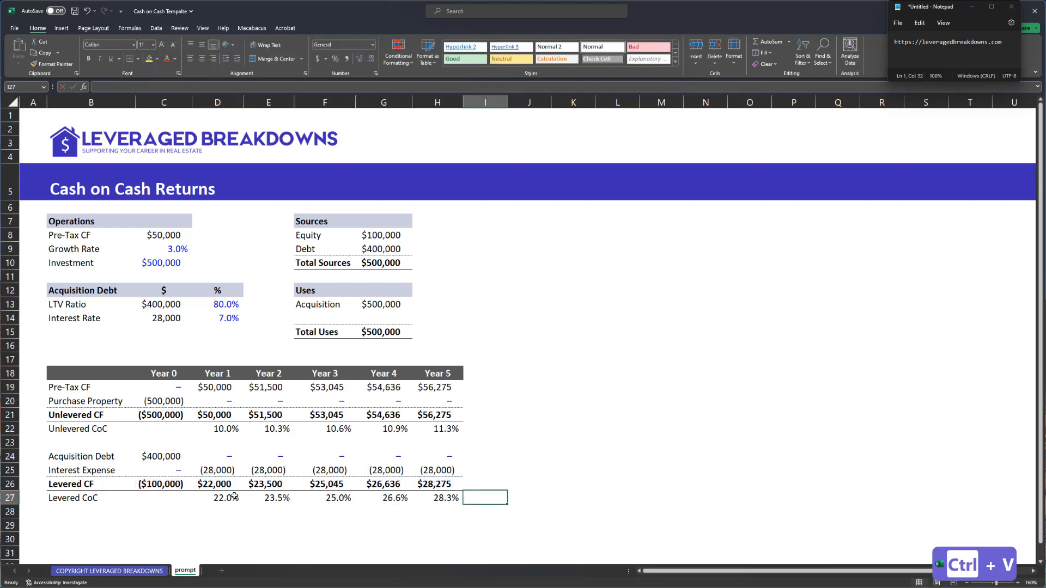
# - Save the workbook and format the Debt amount as 400,000 without a dollar sign
pyautogui.click(171, 485)
pyautogui.hotkey('ctrl', 's')
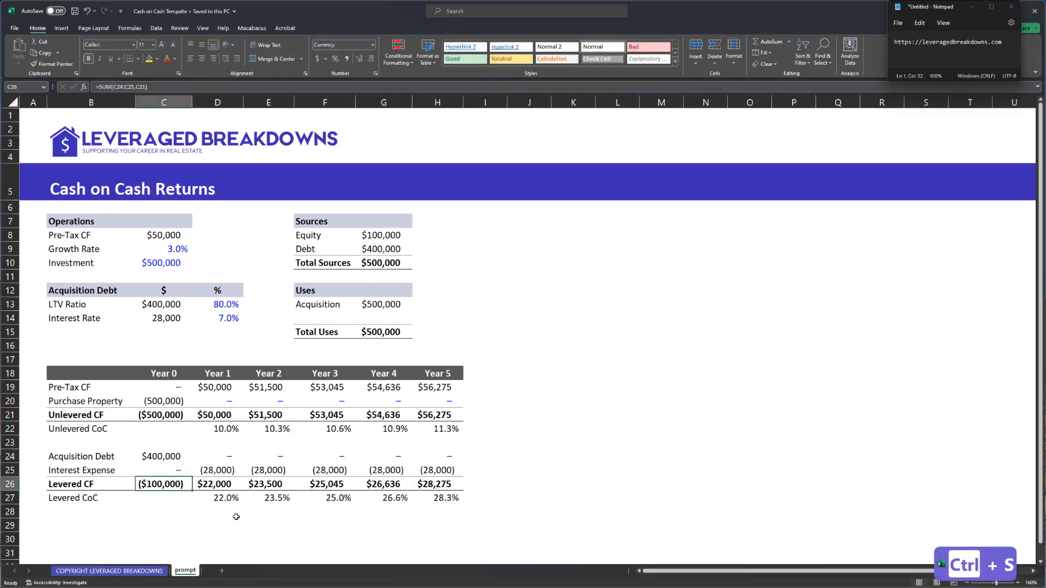
pyautogui.click(390, 242)
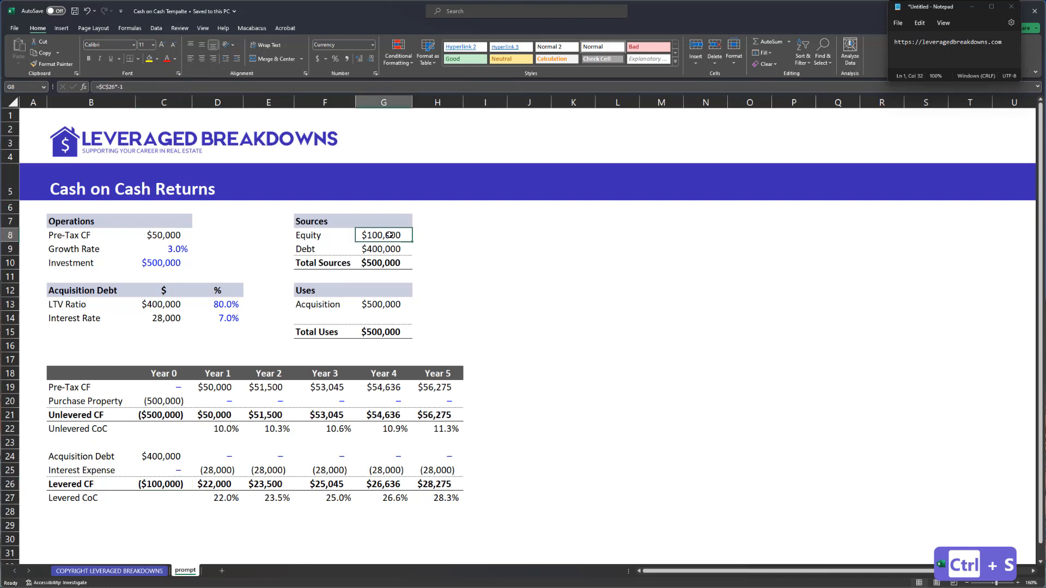
pyautogui.click(385, 252)
pyautogui.hotkey('ctrl', 'shift', '1')
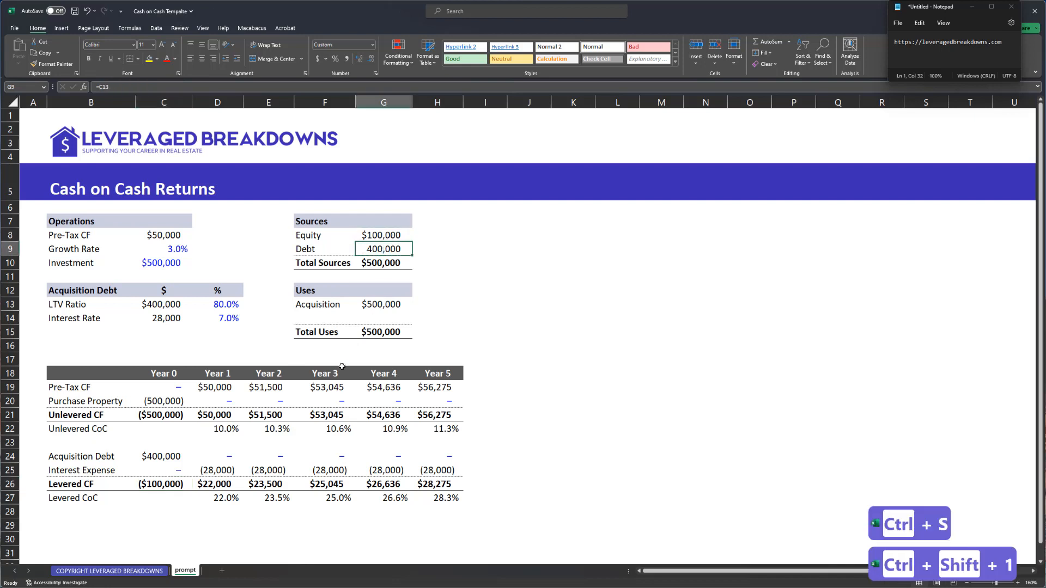
# - Review the interest expense, Levered CF and Year 1 Levered CoC formulas
pyautogui.click(226, 464)
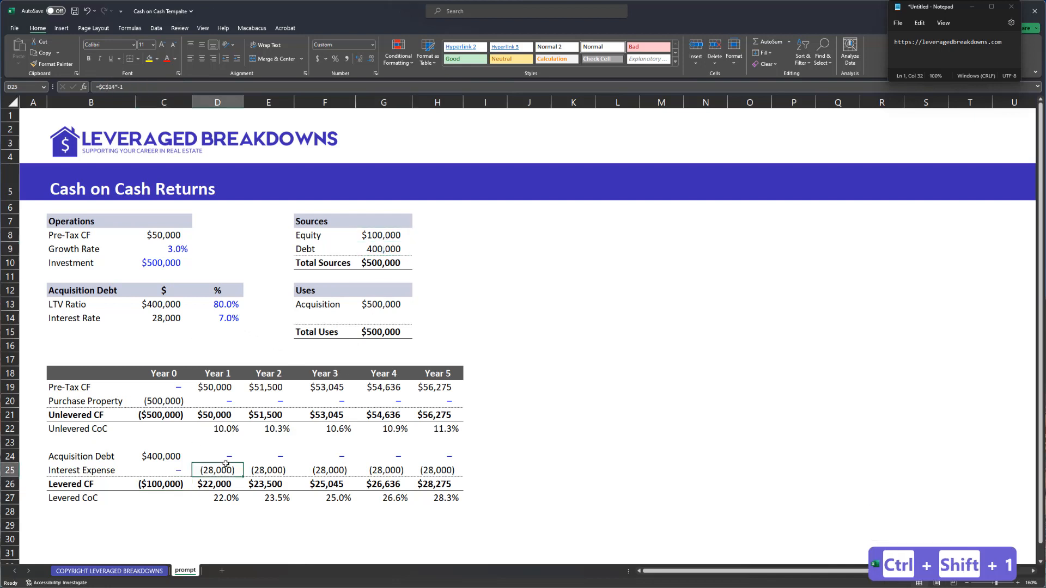
pyautogui.keyDown('shift'); pyautogui.click(455, 470); pyautogui.keyUp('shift')
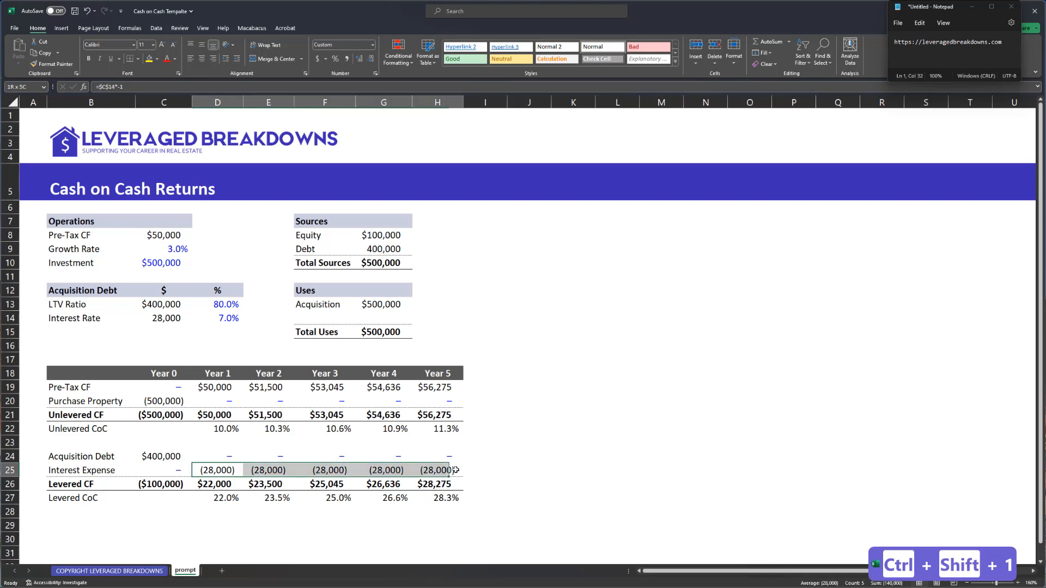
pyautogui.click(217, 483)
pyautogui.click(221, 498)
pyautogui.press('F2')
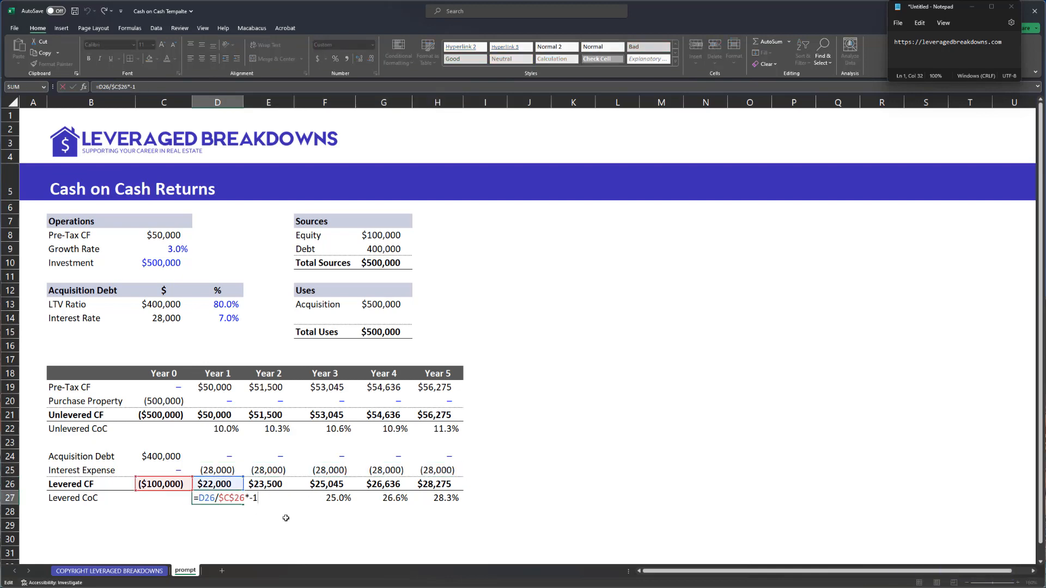
pyautogui.press('Escape')
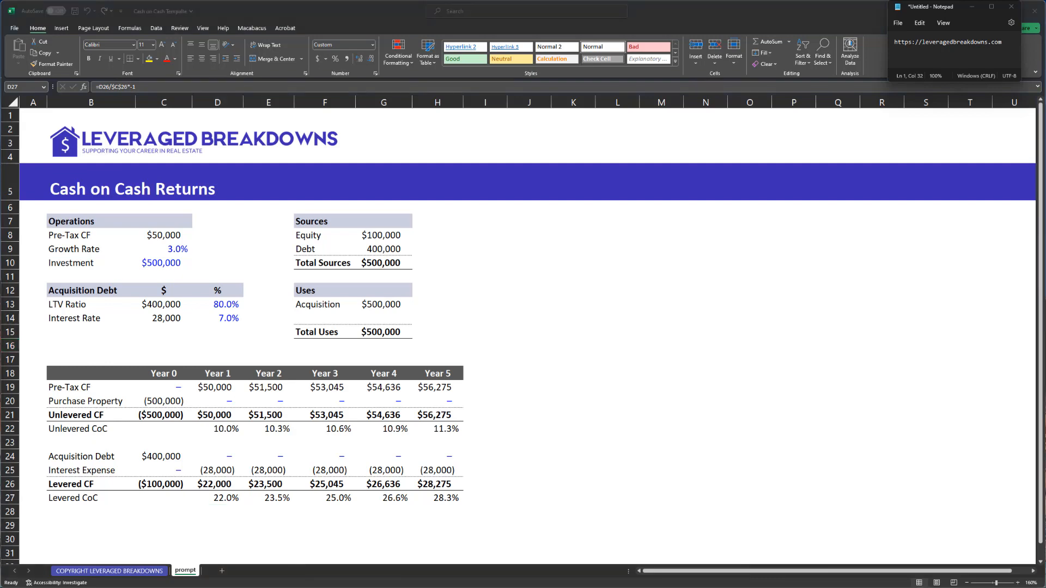
pyautogui.hotkey('alt', 'Tab')
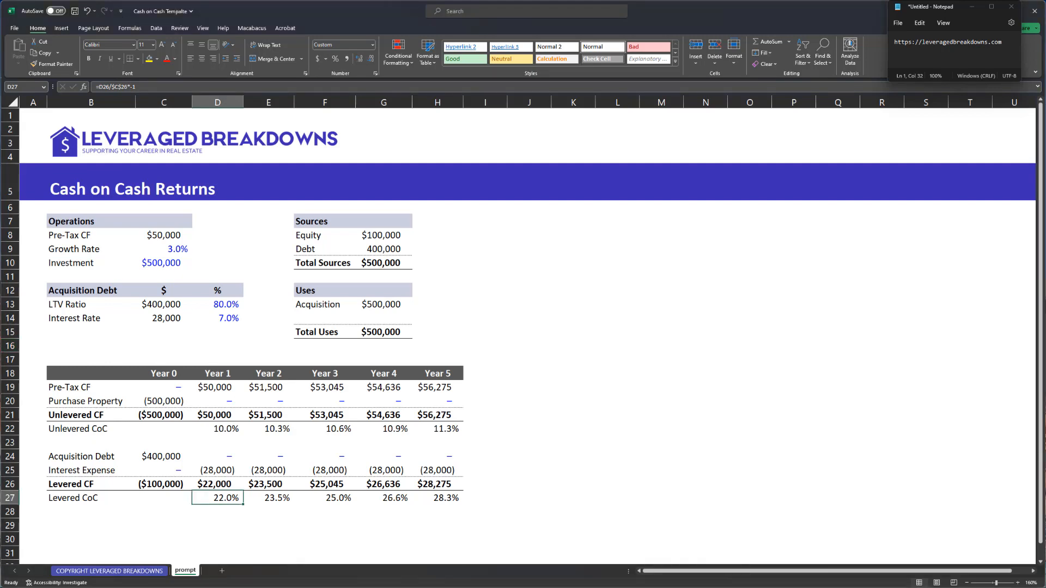
pyautogui.click(198, 275)
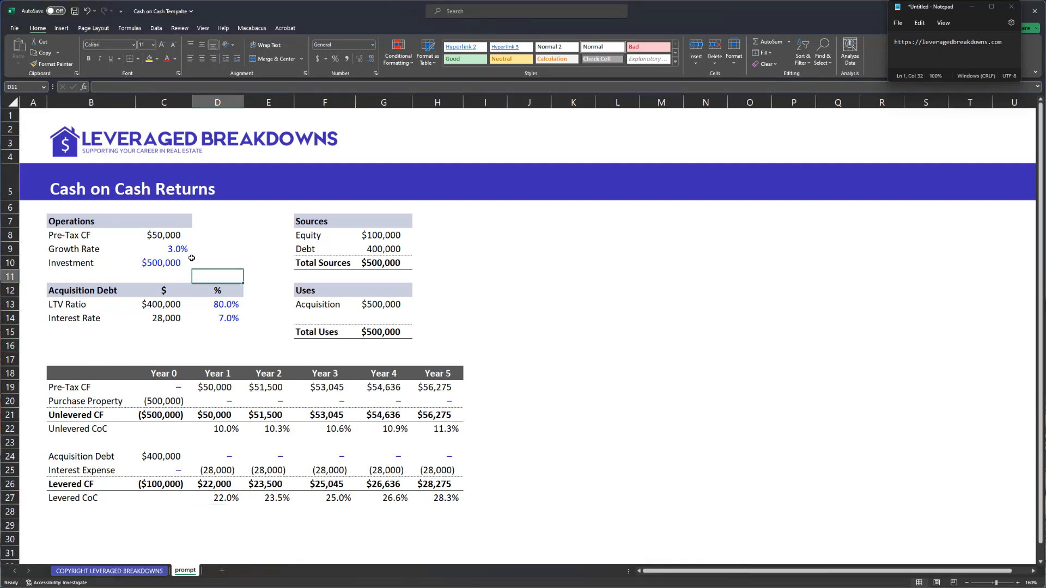
pyautogui.click(162, 265)
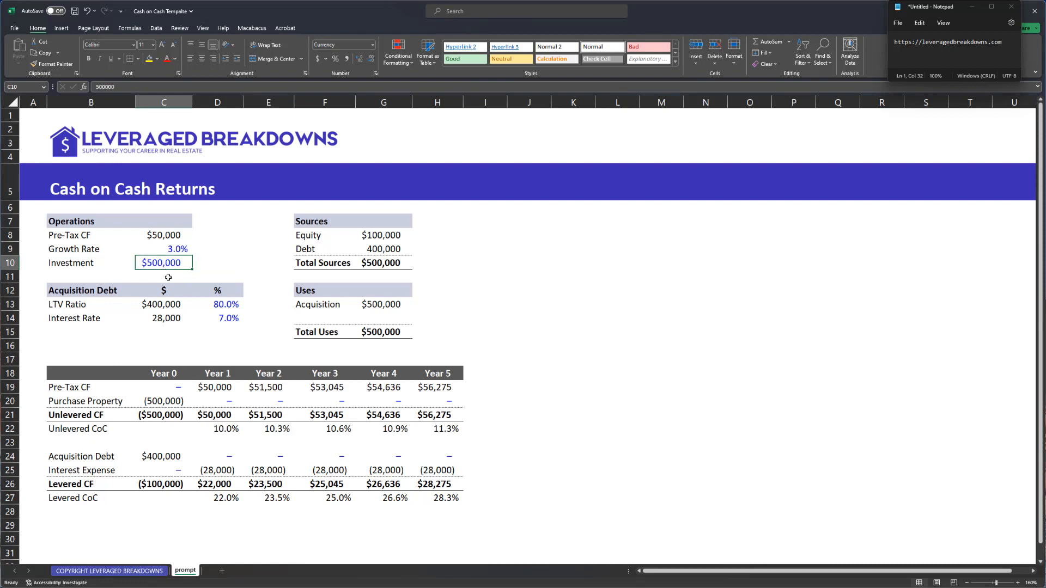
pyautogui.click(221, 304)
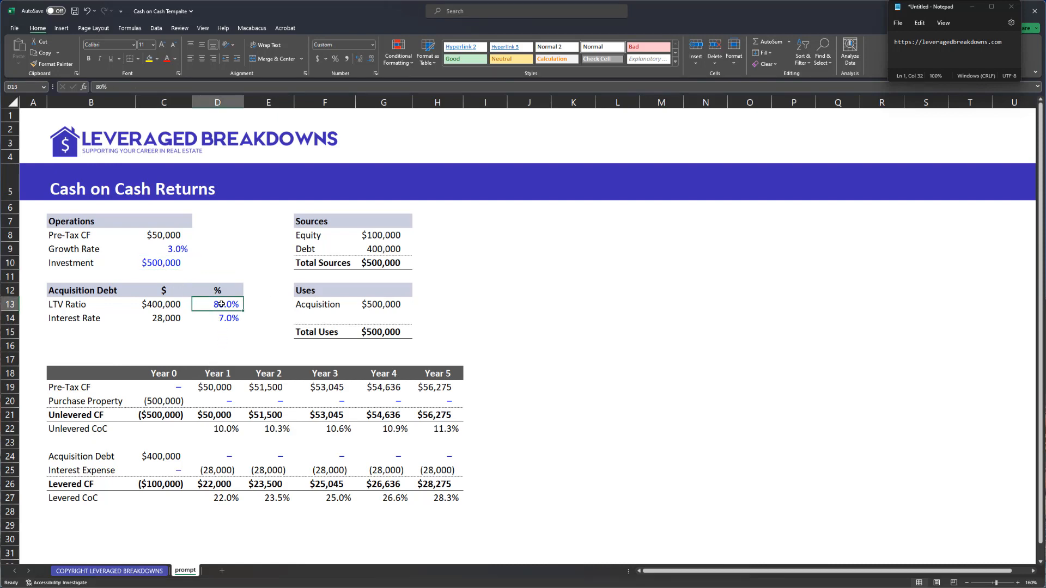
pyautogui.click(171, 304)
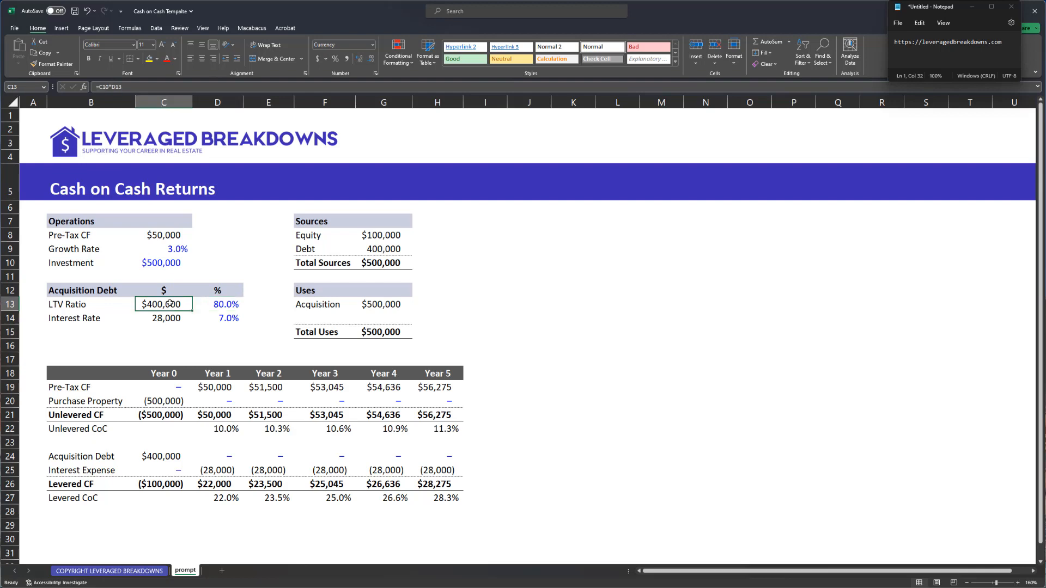
pyautogui.press('F2')
pyautogui.press('Escape')
pyautogui.click(172, 483)
pyautogui.press('F2')
pyautogui.press('Escape')
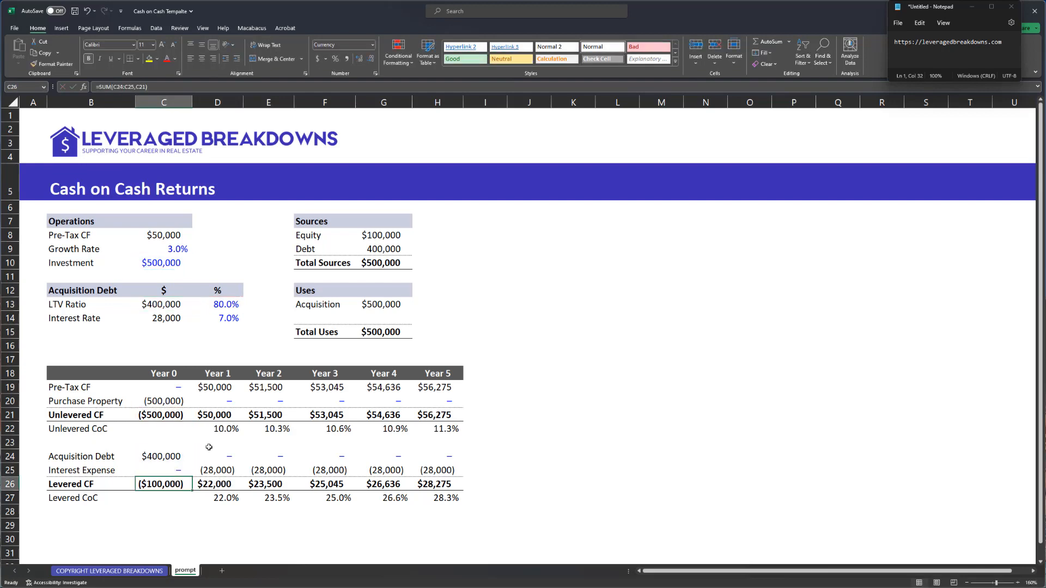
pyautogui.click(227, 411)
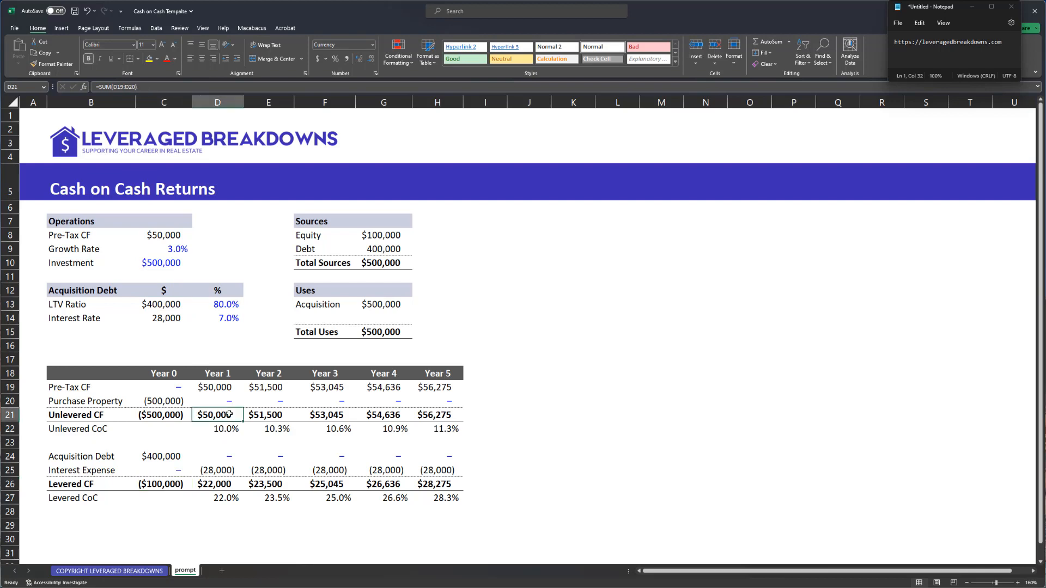
pyautogui.press('F2')
pyautogui.press('Escape')
pyautogui.press('Up')
pyautogui.press('Up')
pyautogui.press('F2')
pyautogui.press('Escape')
pyautogui.press('Right')
pyautogui.press('Right')
pyautogui.press('F2')
pyautogui.press('Escape')
pyautogui.press('Left')
pyautogui.press('Left')
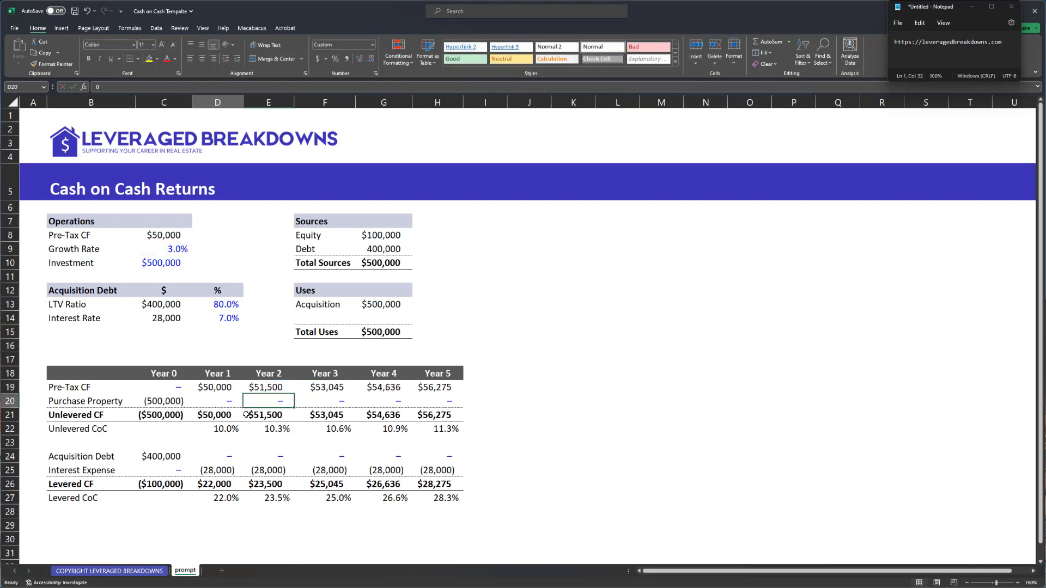
pyautogui.press('Down')
pyautogui.press('Down')
pyautogui.press('Down')
pyautogui.hotkey('ctrl', 'shift', 'Right')
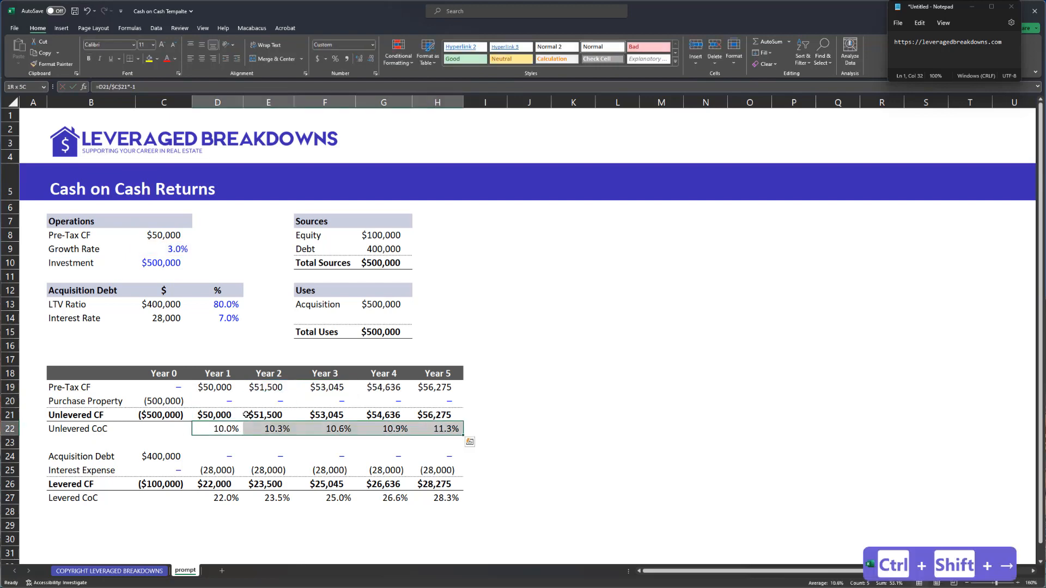
pyautogui.press('Down')
pyautogui.press('Down')
pyautogui.press('Down')
pyautogui.press('Down')
pyautogui.press('Down')
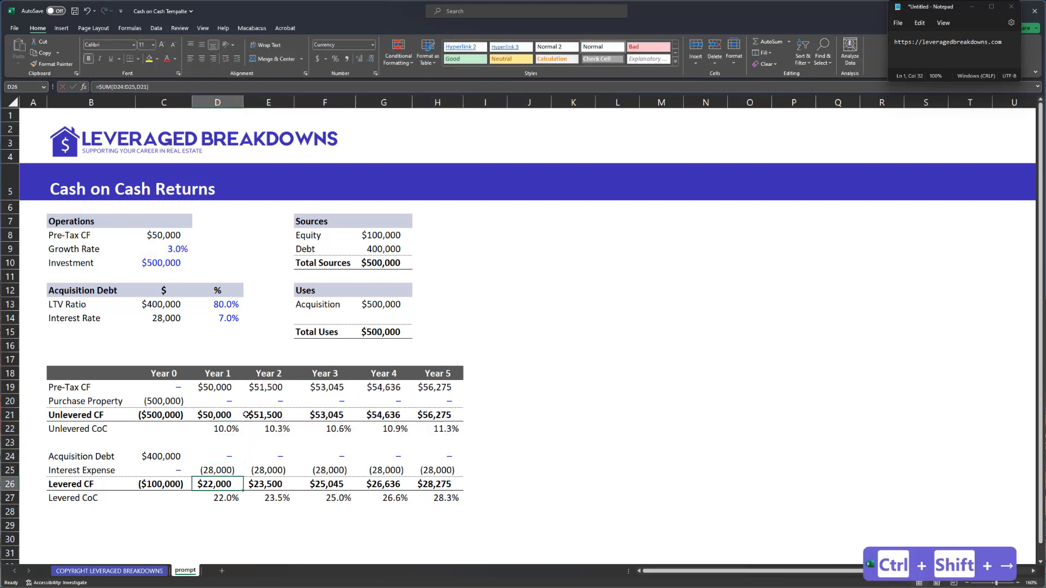
pyautogui.hotkey('ctrl', 'shift', 'Right')
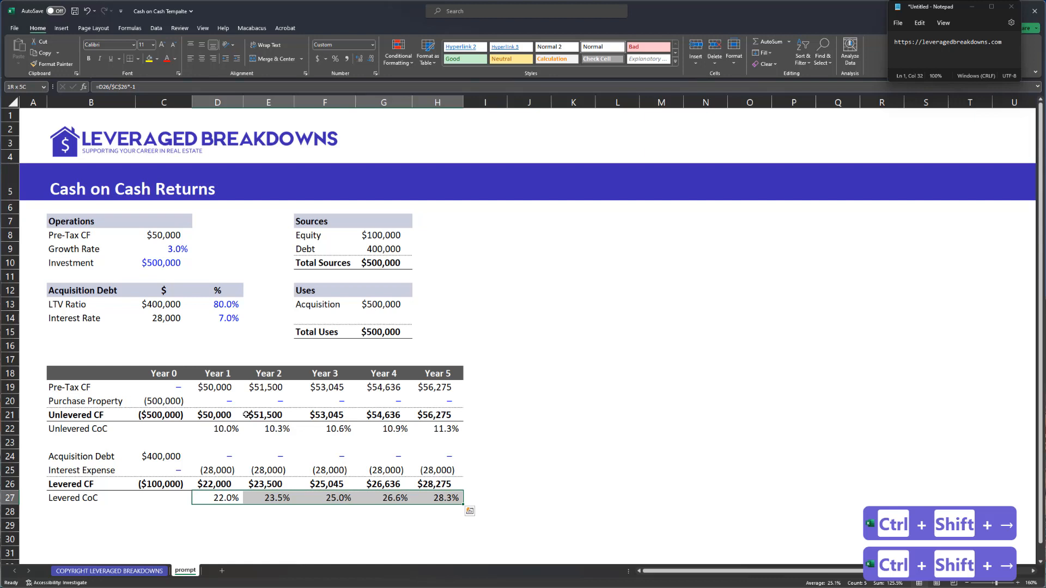
pyautogui.press('Left')
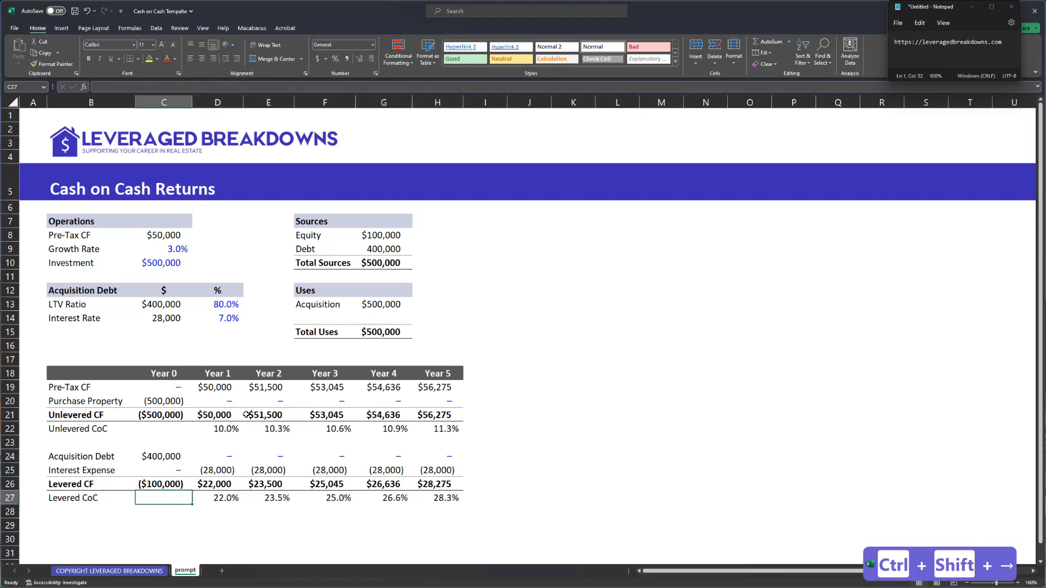
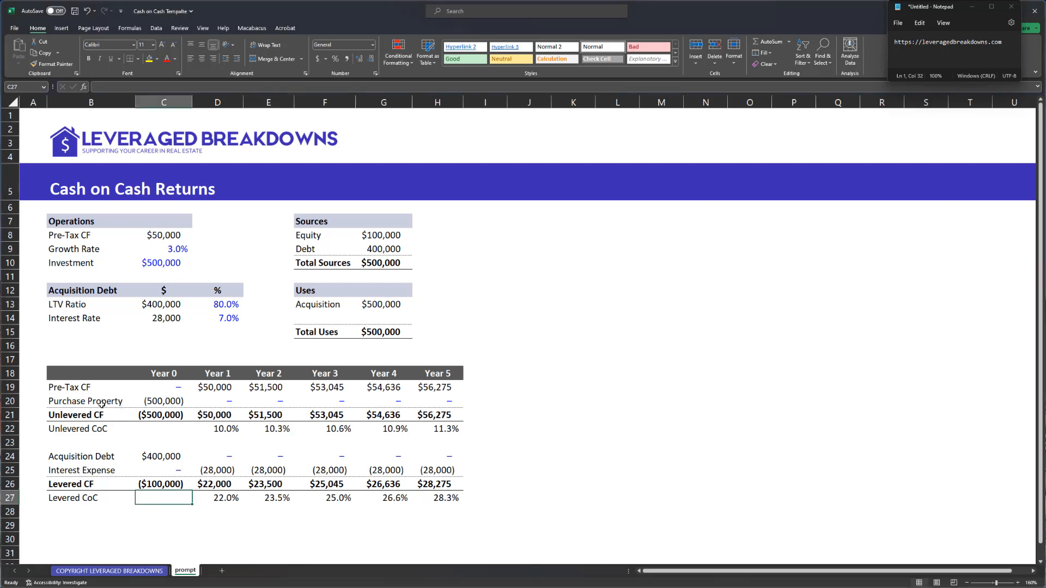
# - Insert a blank row above the Acquisition Debt section, below Unlevered CoC
pyautogui.scroll(-1, 109, 406)
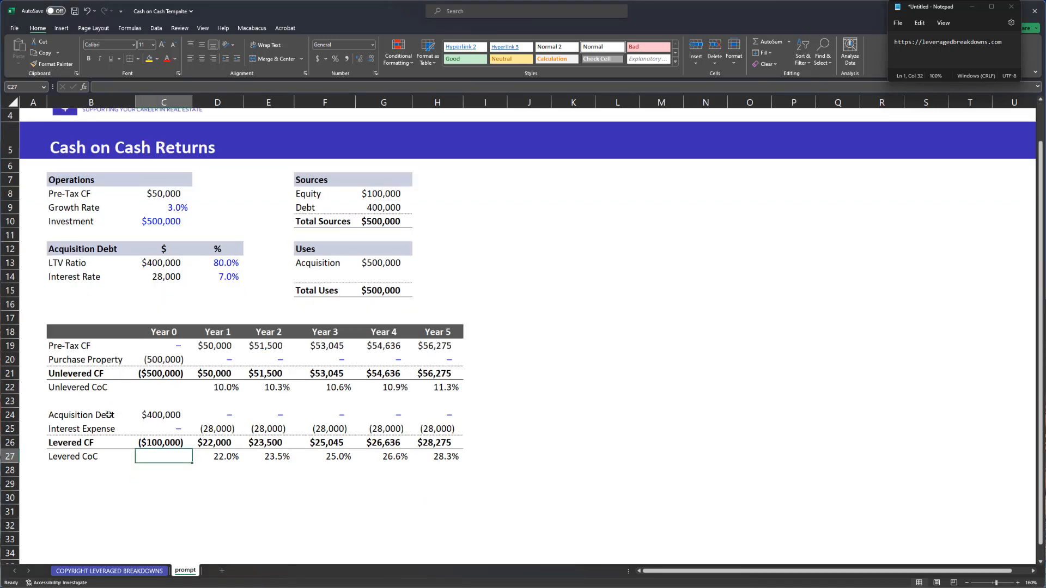
pyautogui.click(109, 415)
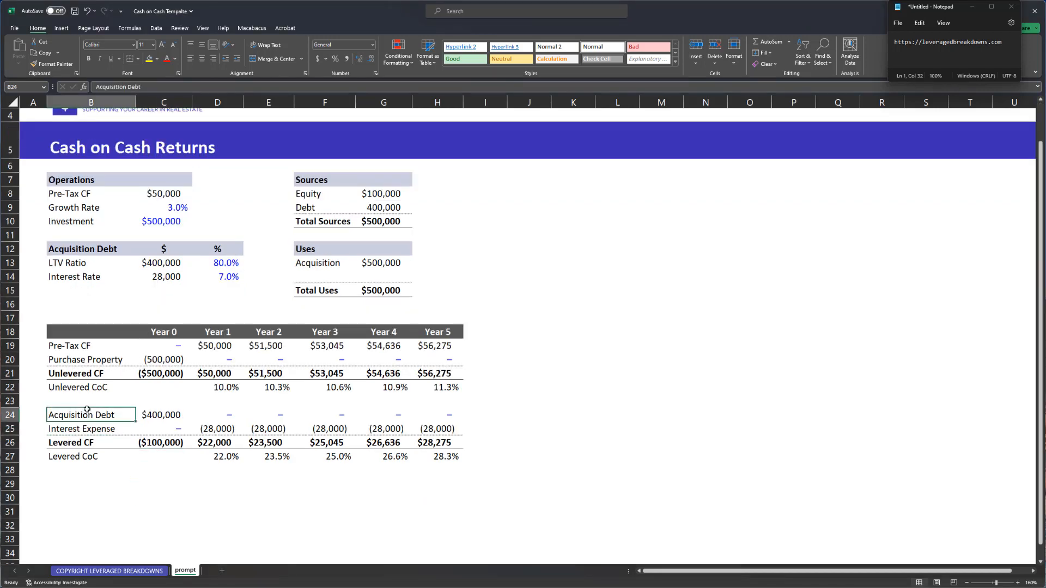
pyautogui.press('Up')
pyautogui.press('Down')
pyautogui.hotkey('shift', 'space')
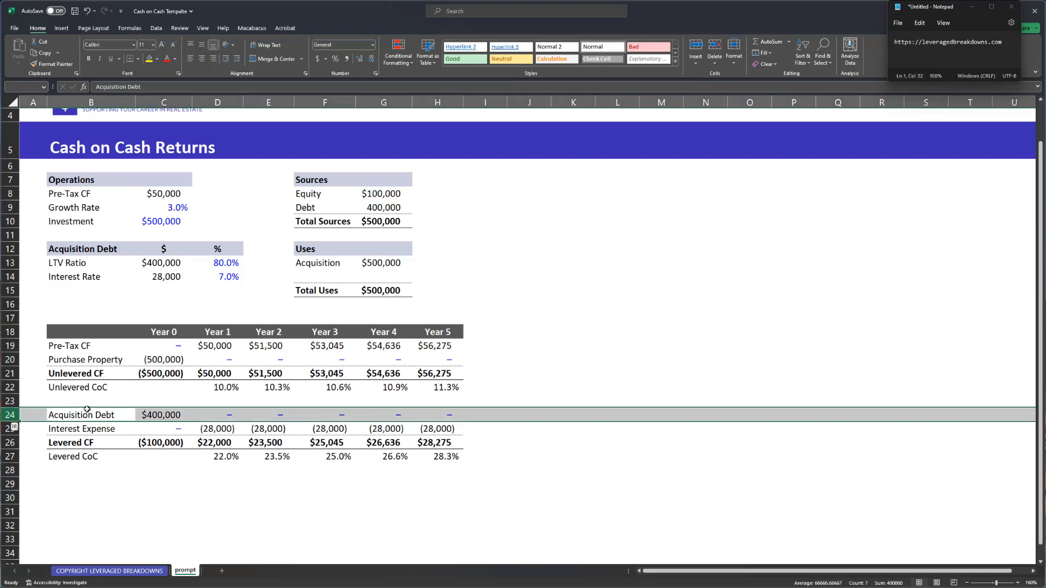
pyautogui.hotkey('ctrl', 'shift', '=')
pyautogui.hotkey('ctrl', 'shift', '=')
# - Add a second blank row and enter IRR and NPV labels under Unlevered CoC
pyautogui.press('Up')
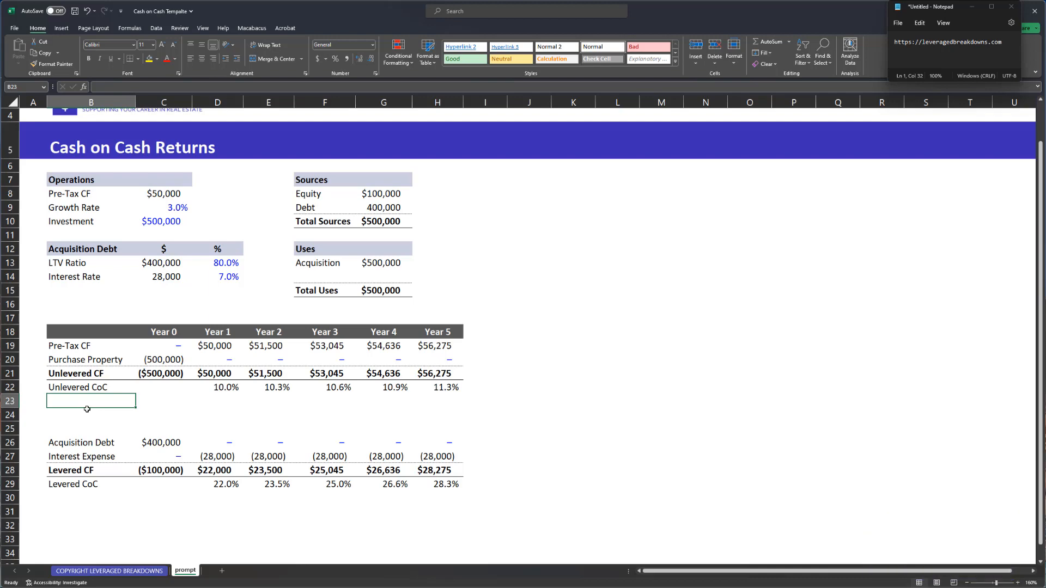
pyautogui.write('IRR')
pyautogui.press('Return')
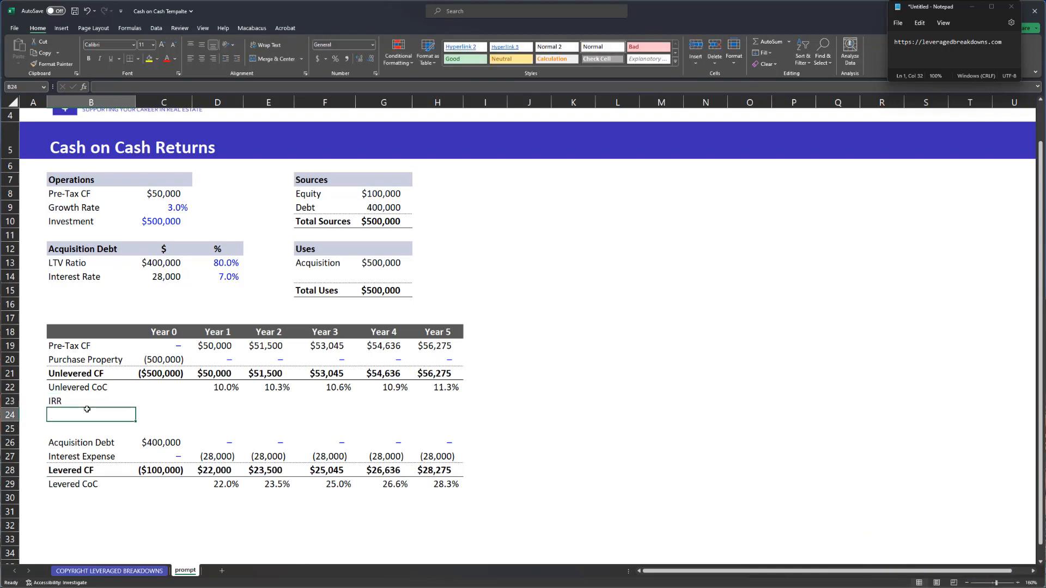
pyautogui.write('NPV')
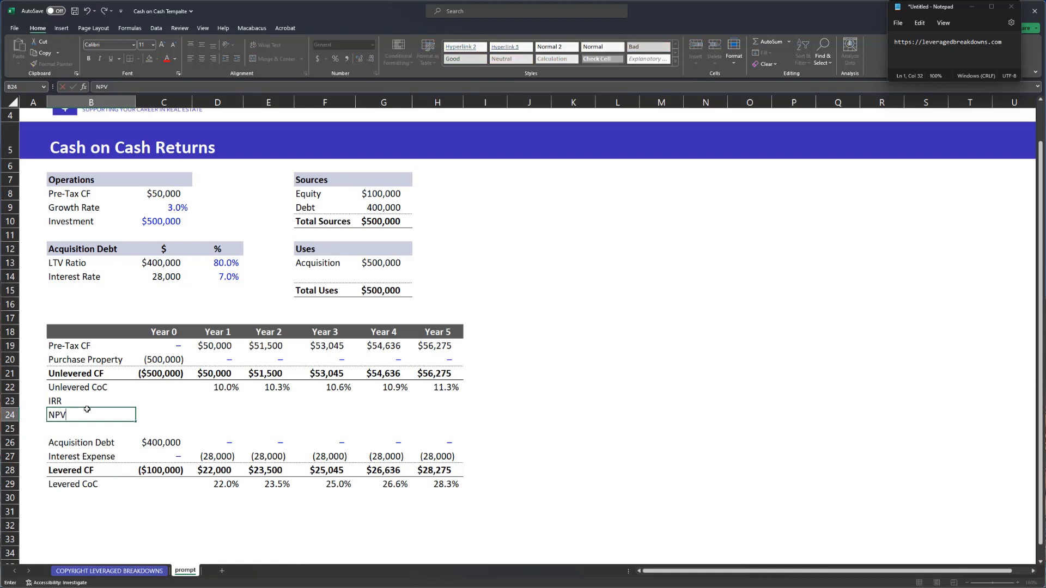
pyautogui.press('Return')
pyautogui.press('Up')
pyautogui.press('Up')
# - Calculate unlevered IRR with =IRR(C21:H21), formatted as a percentage showing (17.7%)
pyautogui.press('Right')
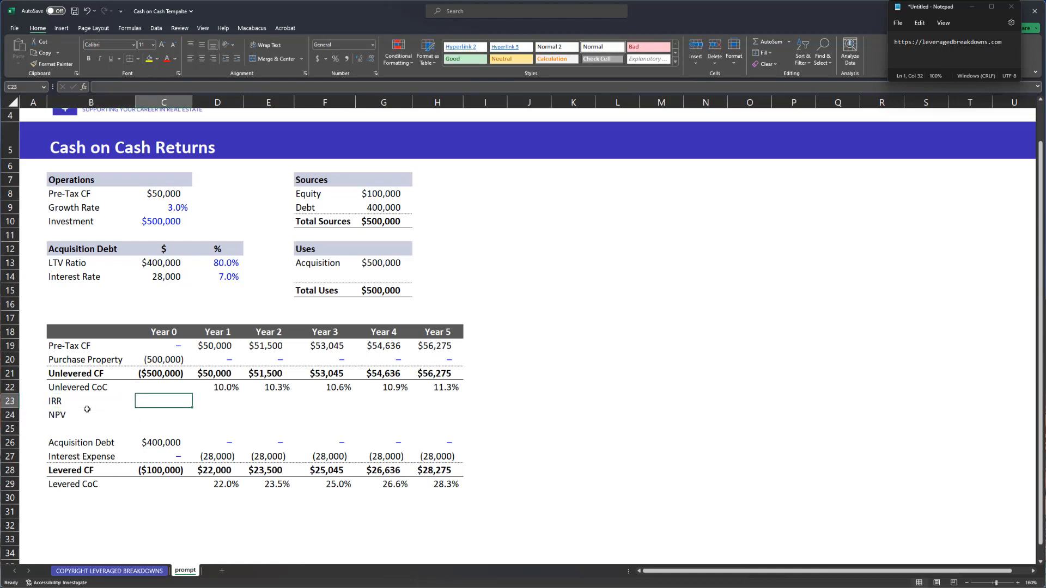
pyautogui.write('=')
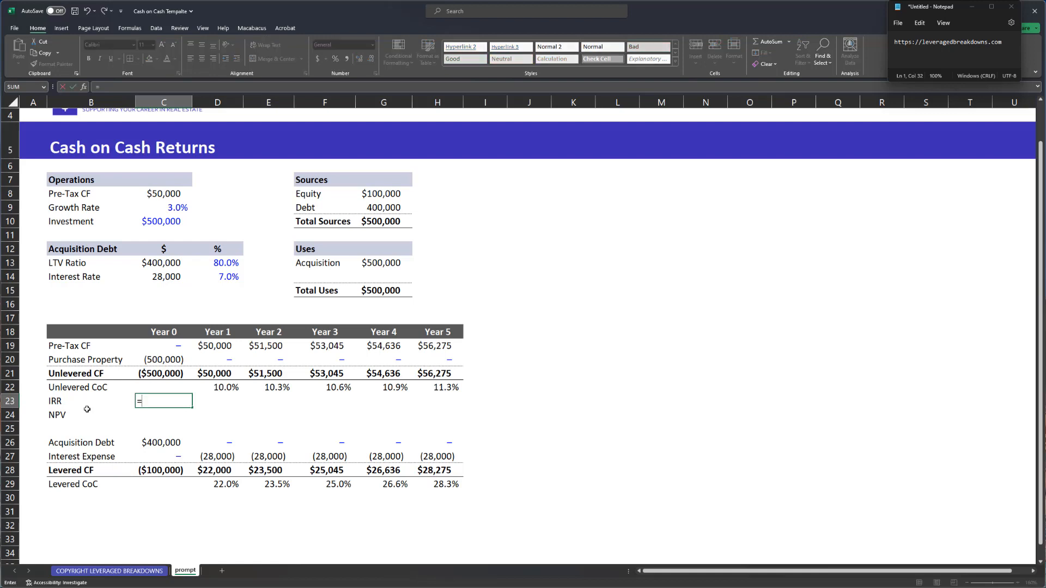
pyautogui.write('irr(')
pyautogui.press('Up')
pyautogui.press('Up')
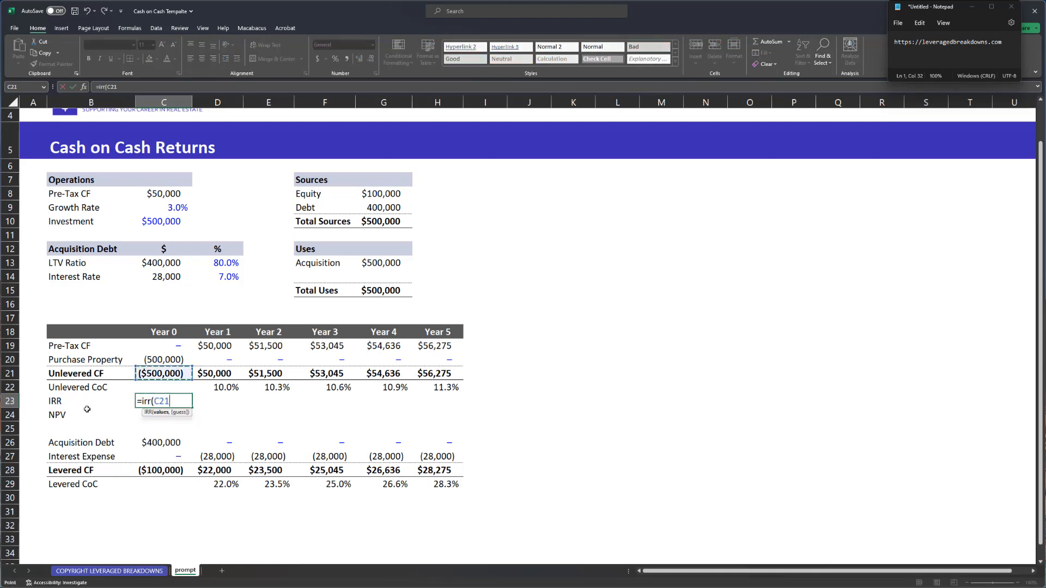
pyautogui.hotkey('ctrl', 'shift', 'Right')
pyautogui.write(')')
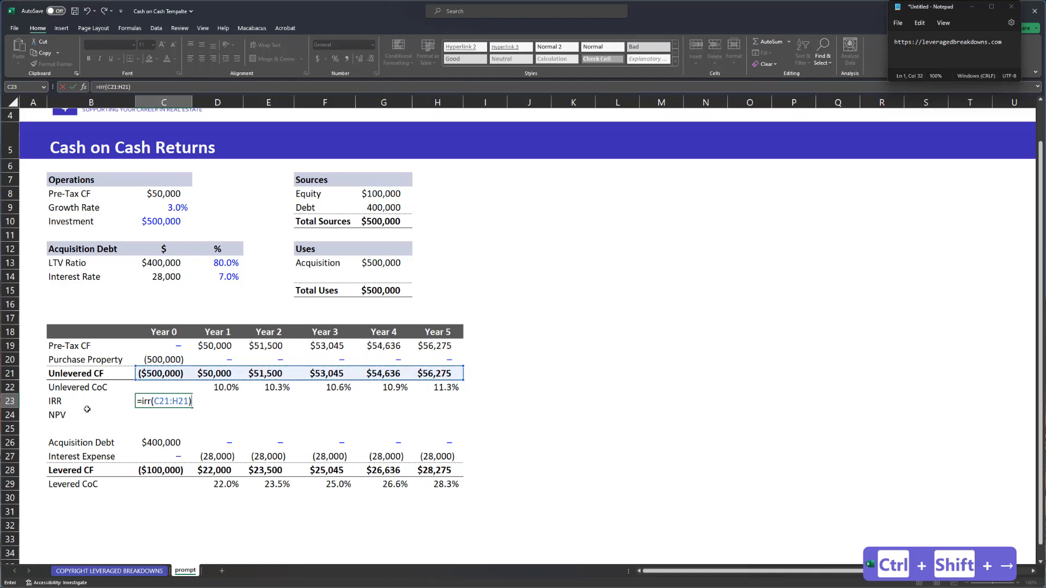
pyautogui.press('Return')
pyautogui.press('Up')
pyautogui.hotkey('ctrl', 'shift', '5')
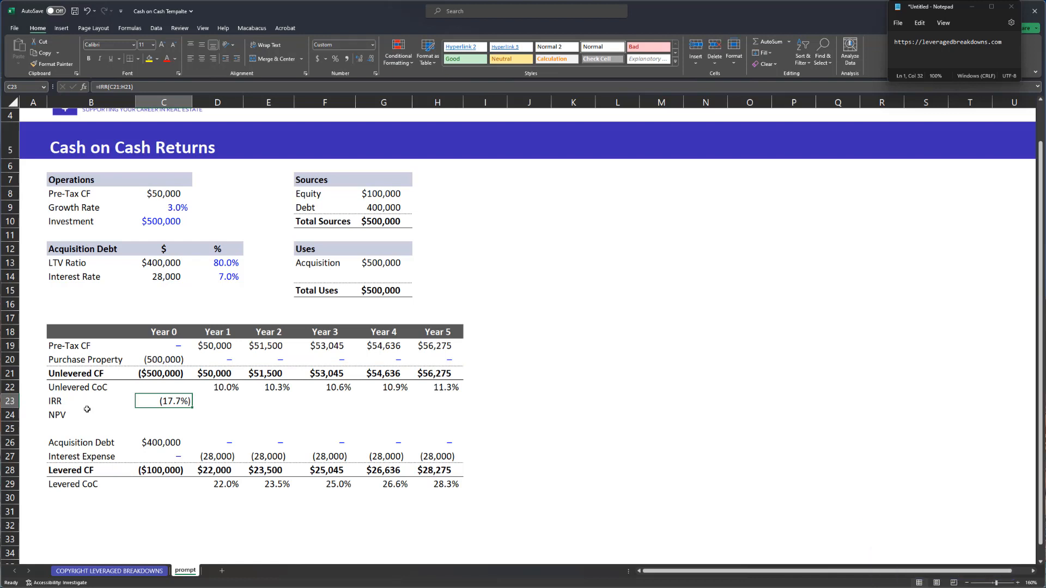
pyautogui.press('F2')
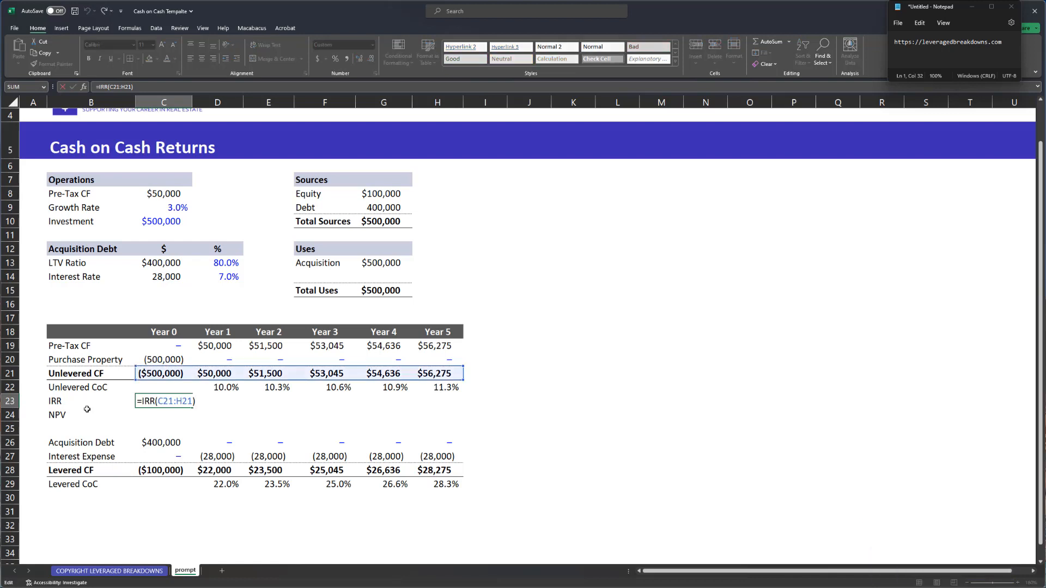
pyautogui.hotkey('ctrl', 'Return')
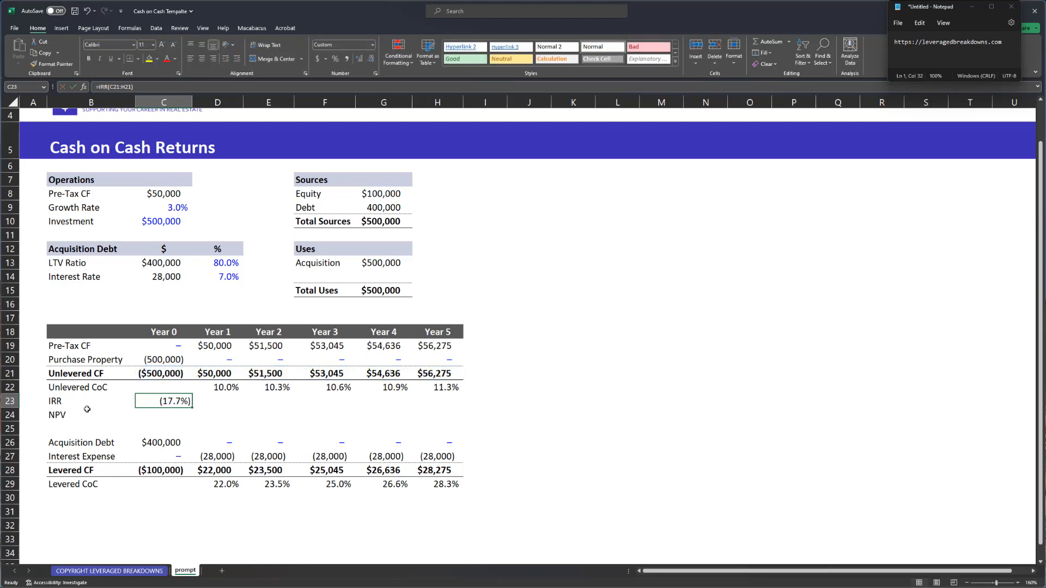
pyautogui.hotkey('shift', 'space')
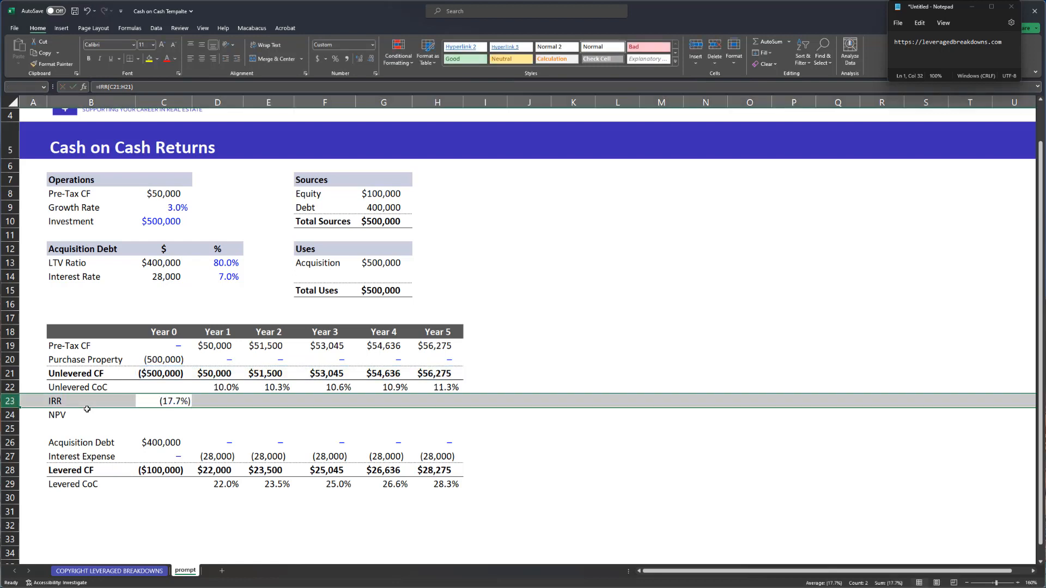
# - Move the Acquisition Debt block down one row to free the row under Investment
pyautogui.press('Up')
pyautogui.press('Up')
pyautogui.press('Up')
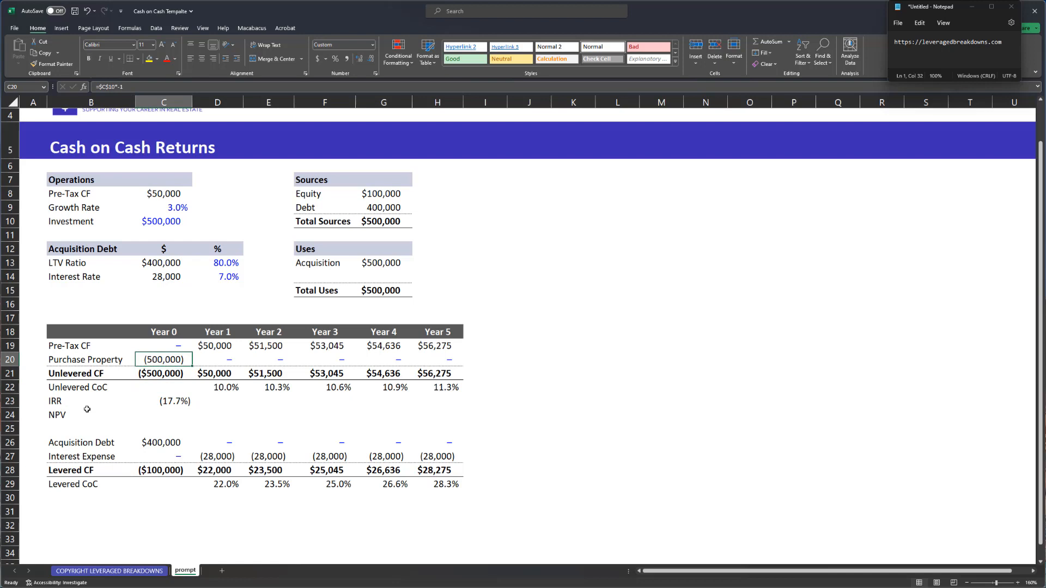
pyautogui.press('Down')
pyautogui.press('Left')
pyautogui.press('Down')
pyautogui.press('Down')
pyautogui.press('Right')
pyautogui.press('Up')
pyautogui.press('Up')
pyautogui.press('Up')
pyautogui.press('Right')
pyautogui.press('Right')
pyautogui.press('Up')
pyautogui.press('Left')
pyautogui.hotkey('ctrl', 'shift', 'Right')
pyautogui.press('Down')
pyautogui.press('Left')
pyautogui.press('Left')
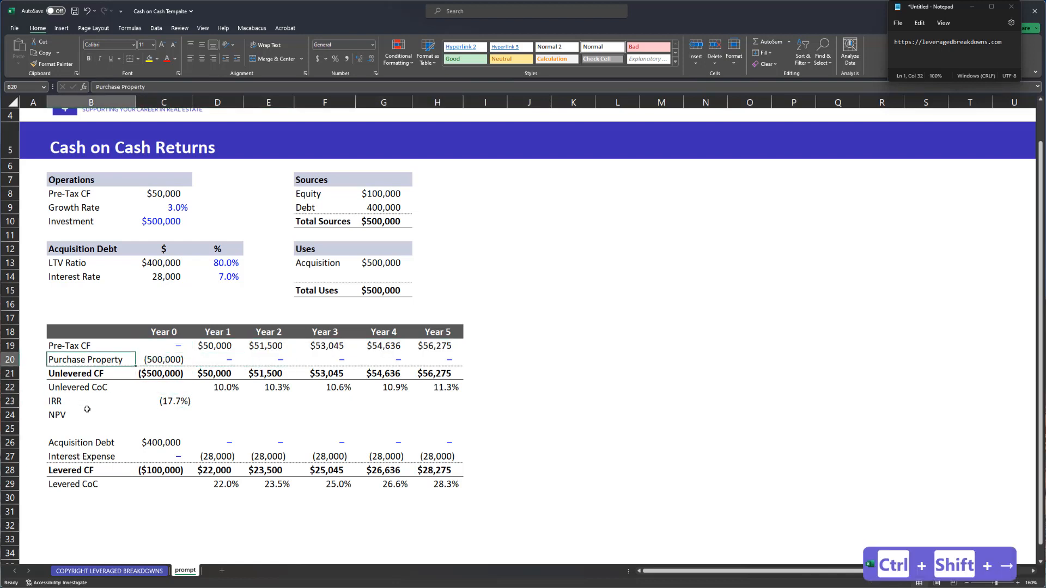
pyautogui.press('Up')
pyautogui.press('Up')
pyautogui.hotkey('ctrl', 'Up')
pyautogui.hotkey('ctrl', 'Up')
pyautogui.press('Up')
pyautogui.press('Down')
pyautogui.hotkey('shift', 'Right')
pyautogui.hotkey('shift', 'Right')
pyautogui.hotkey('shift', 'Down')
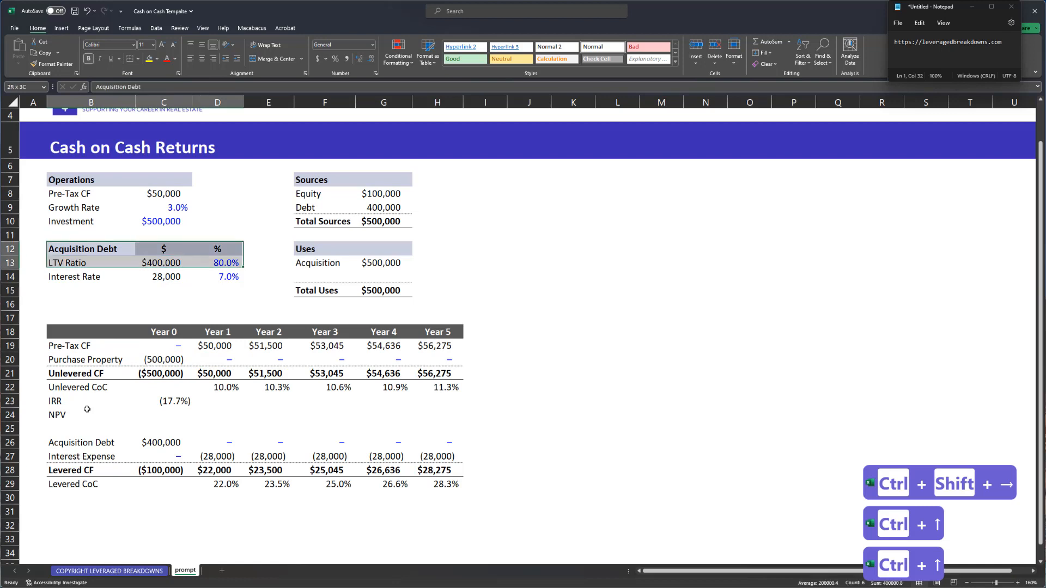
pyautogui.hotkey('shift', 'Down')
pyautogui.hotkey('ctrl', 'x')
pyautogui.hotkey('ctrl', 'c')
pyautogui.hotkey('ctrl', 'x')
pyautogui.press('Down')
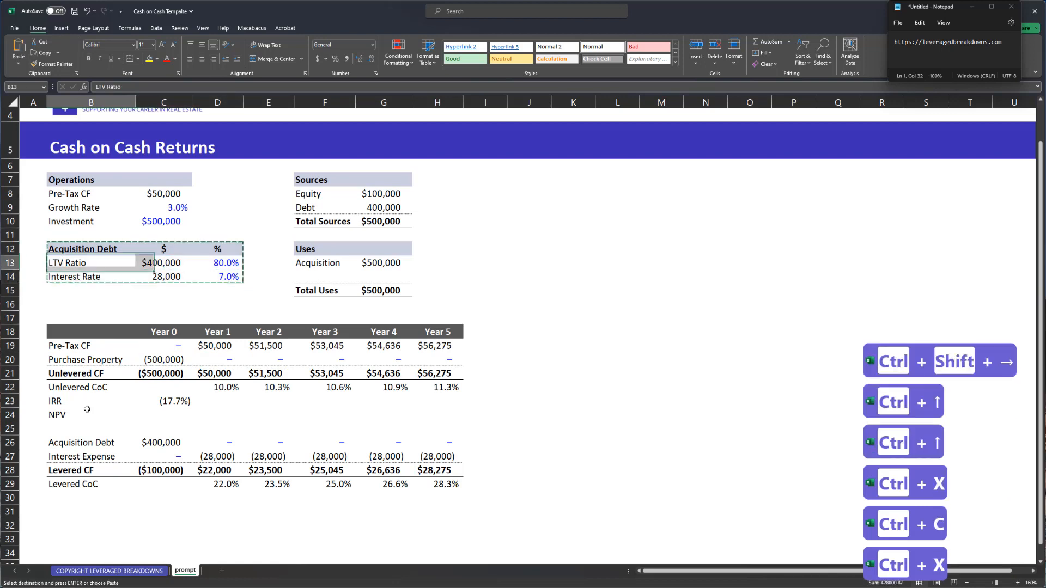
pyautogui.hotkey('ctrl', 'v')
# - Enter an Exit Value label with 600,000 in the freed row under Investment
pyautogui.press('Up')
pyautogui.press('Up')
pyautogui.write('Exit Value')
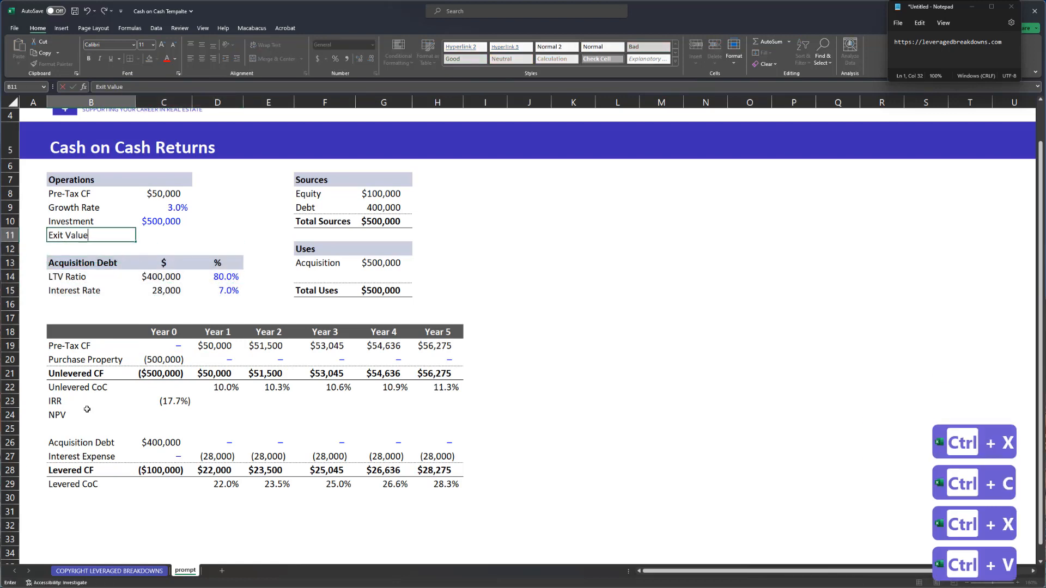
pyautogui.press('Right')
pyautogui.write('=')
pyautogui.press('BackSpace')
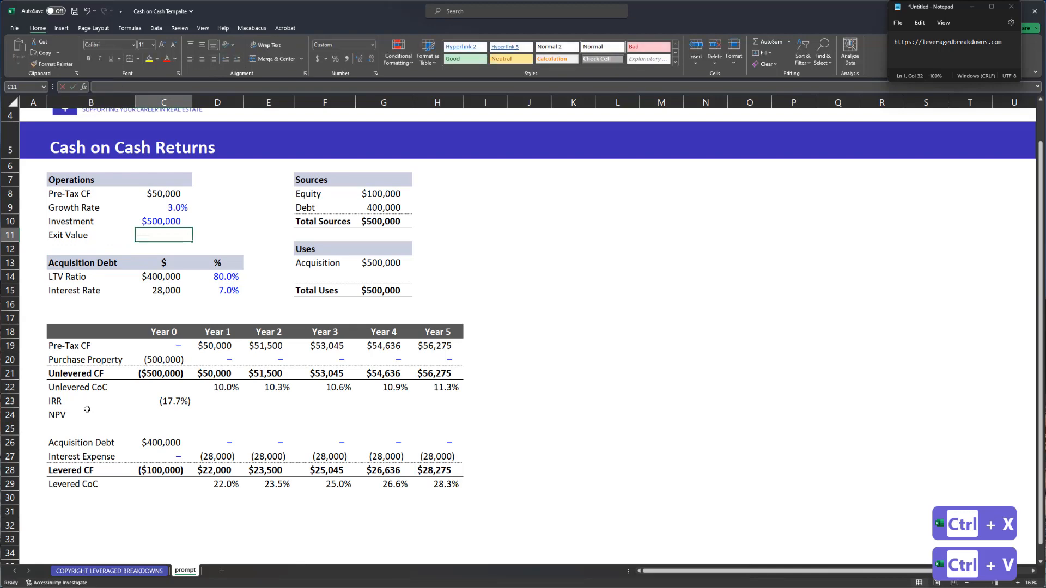
pyautogui.write('600,00')
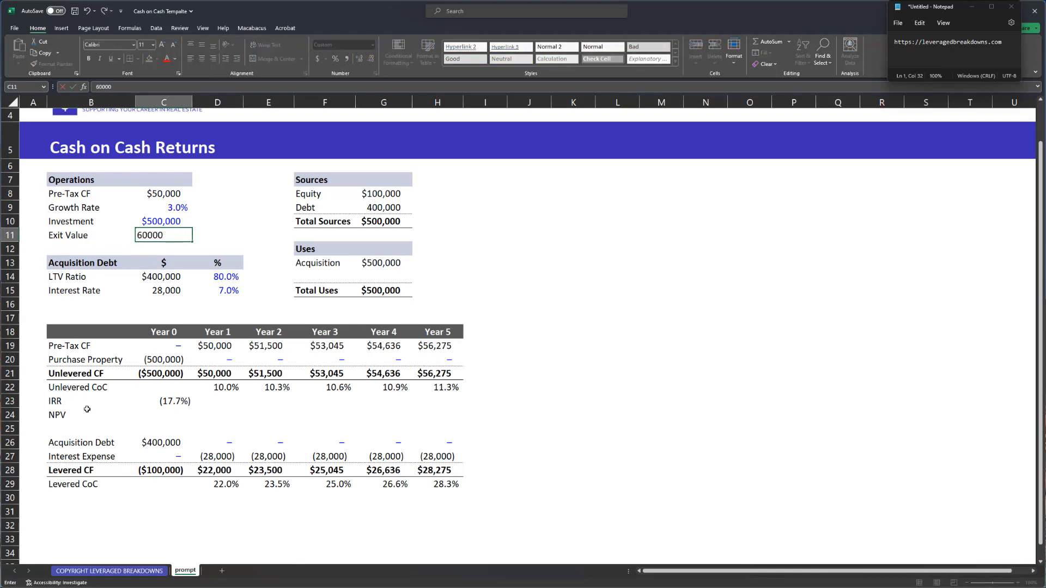
pyautogui.write('0')
pyautogui.hotkey('ctrl', 'Return')
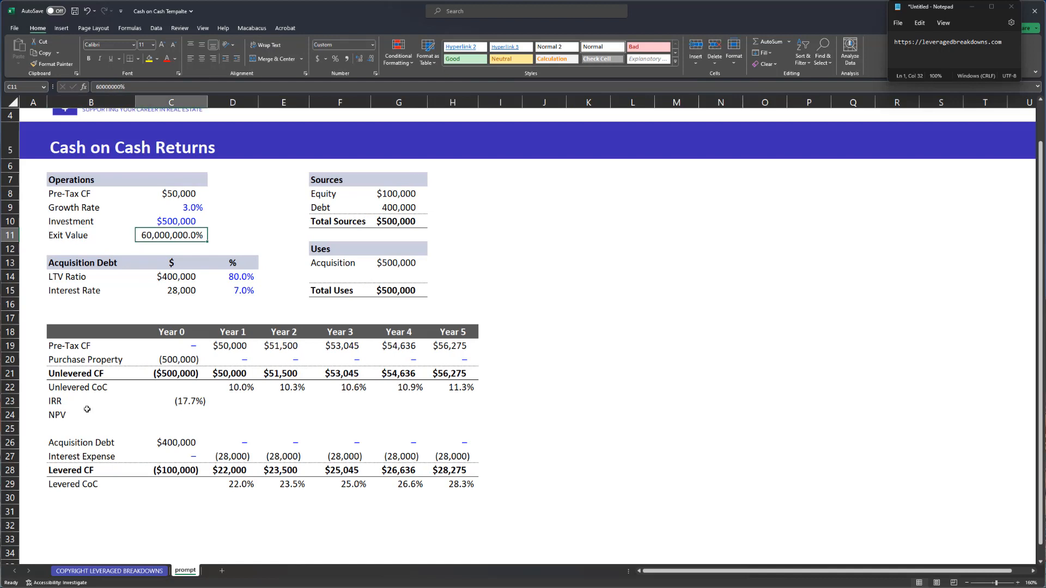
# - Format the exit value as a plain comma number and AutoFit column C
pyautogui.hotkey('ctrl', 'shift', '4')
pyautogui.hotkey('ctrl', 'space')
pyautogui.hotkey('alt', 'h')
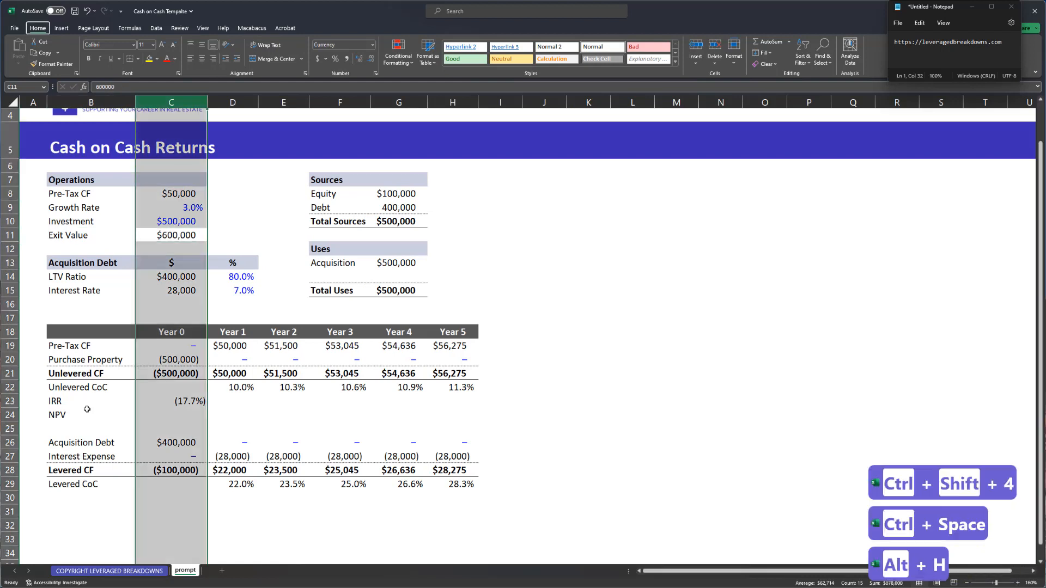
pyautogui.press('o')
pyautogui.press('i')
pyautogui.hotkey('shift', 'BackSpace')
pyautogui.hotkey('ctrl', ';')
pyautogui.hotkey('ctrl', 'Down')
pyautogui.hotkey('ctrl', 'Up')
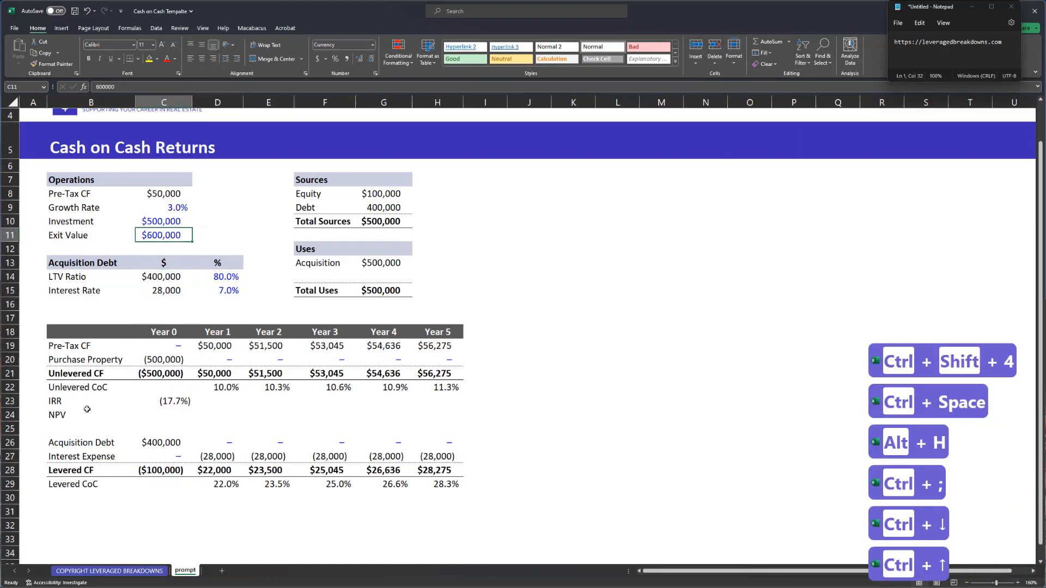
pyautogui.hotkey('ctrl', 'shift', '1')
pyautogui.hotkey('ctrl', 'Down')
pyautogui.hotkey('ctrl', 'Down')
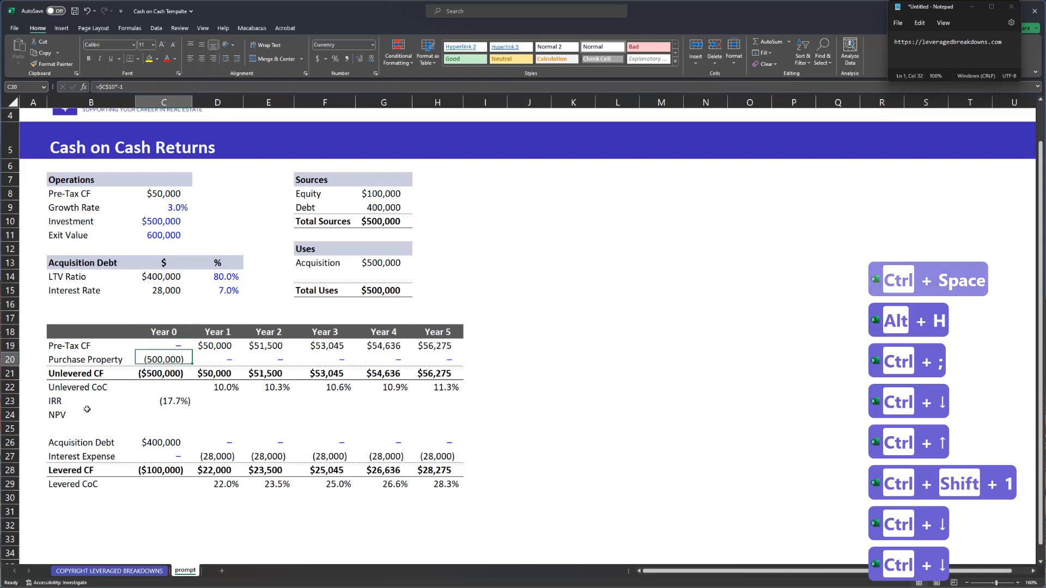
# - Insert an Exit Value row above Unlevered CF in the cash-flow table
pyautogui.press('Down')
pyautogui.hotkey('shift', 'space')
pyautogui.hotkey('ctrl', 'shift', '=')
pyautogui.press('Left')
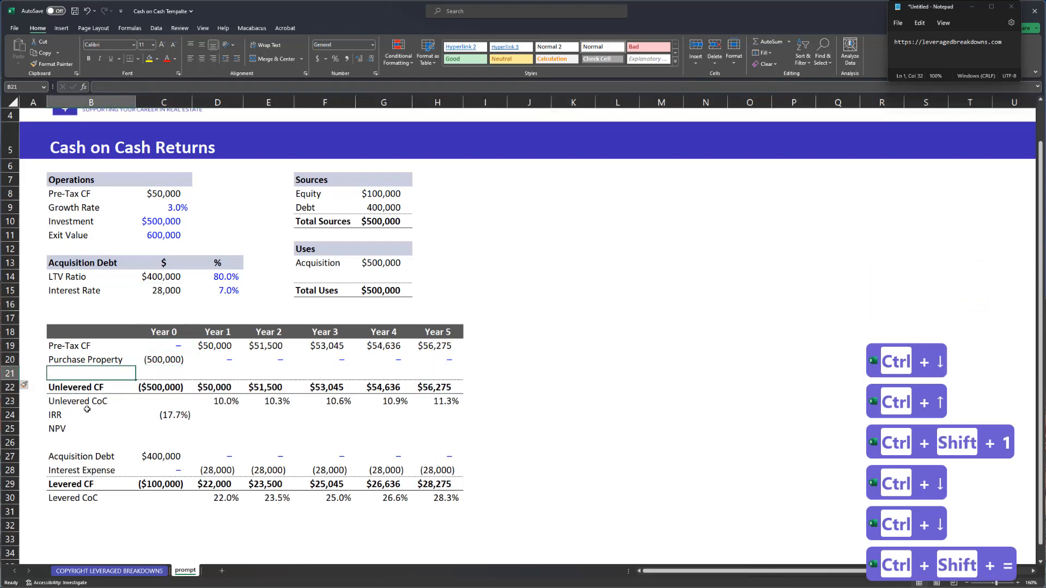
pyautogui.write('Exit Value')
pyautogui.press('Right')
# - Copy the Year 1 dash formula across the Exit Value row
pyautogui.press('Up')
pyautogui.press('Right')
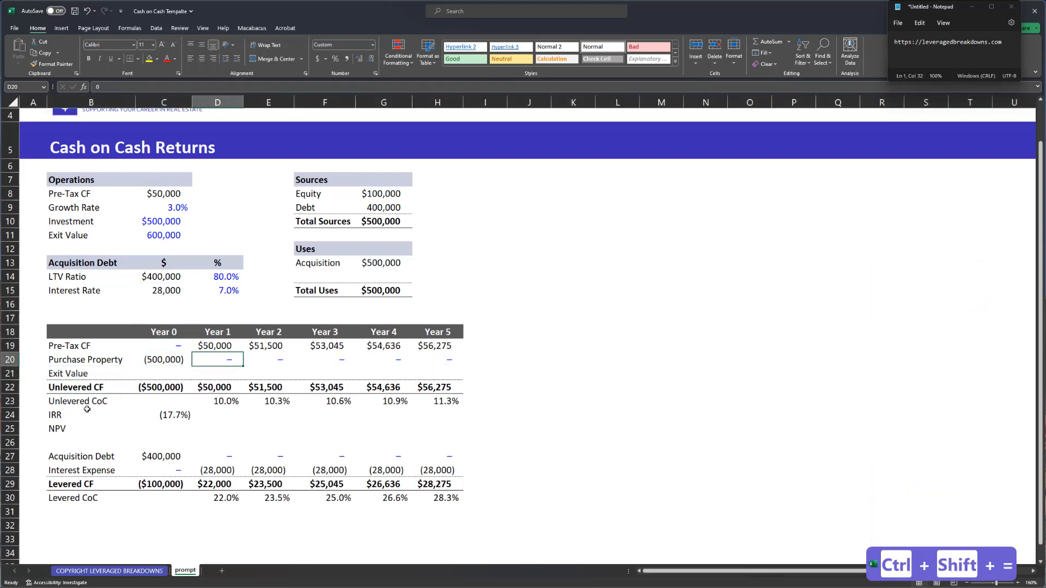
pyautogui.hotkey('ctrl', 'c')
pyautogui.press('Down')
pyautogui.press('Left')
pyautogui.hotkey('shift', 'Right')
pyautogui.hotkey('shift', 'Right')
pyautogui.hotkey('shift', 'Right')
pyautogui.hotkey('shift', 'Right')
pyautogui.hotkey('shift', 'Right')
pyautogui.hotkey('ctrl', 'v')
pyautogui.hotkey('ctrl', 'Right')
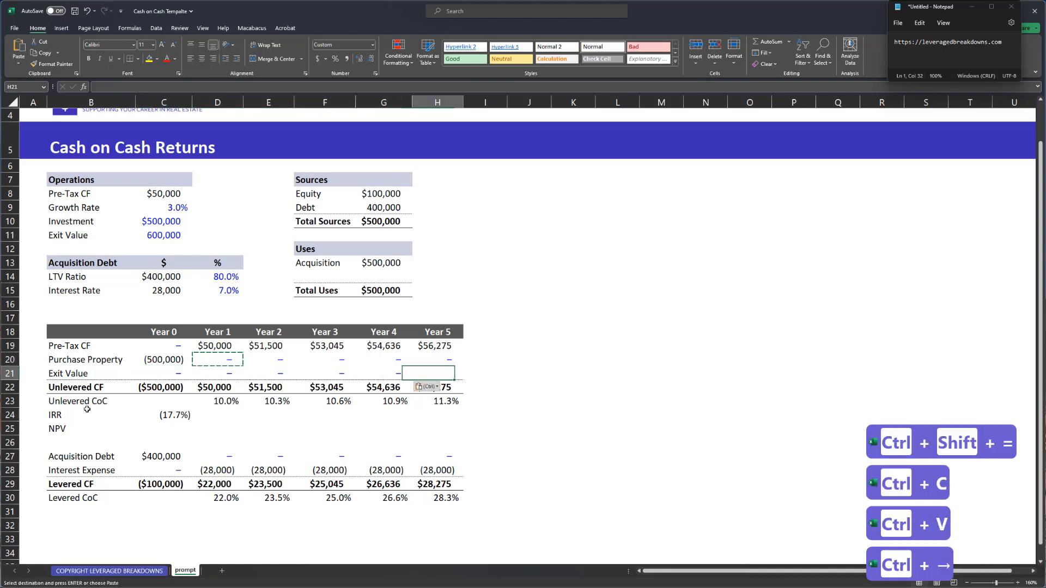
# - Link Year 5 Exit Value to the absolute Exit Value input and comma-format the Investment value
pyautogui.write('=')
pyautogui.press('Up')
pyautogui.press('Left')
pyautogui.press('Up')
pyautogui.press('Left')
pyautogui.press('Up')
pyautogui.press('Left')
pyautogui.press('Up')
pyautogui.press('Left')
pyautogui.press('Up')
pyautogui.press('Left')
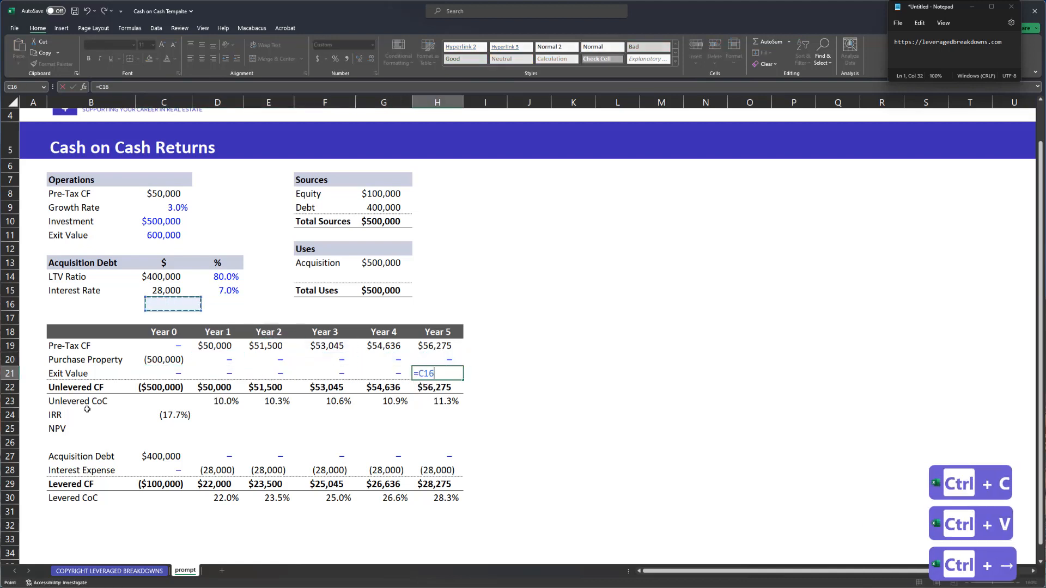
pyautogui.press('Up')
pyautogui.press('Up')
pyautogui.press('Up')
pyautogui.press('Up')
pyautogui.press('Up')
pyautogui.press('F4')
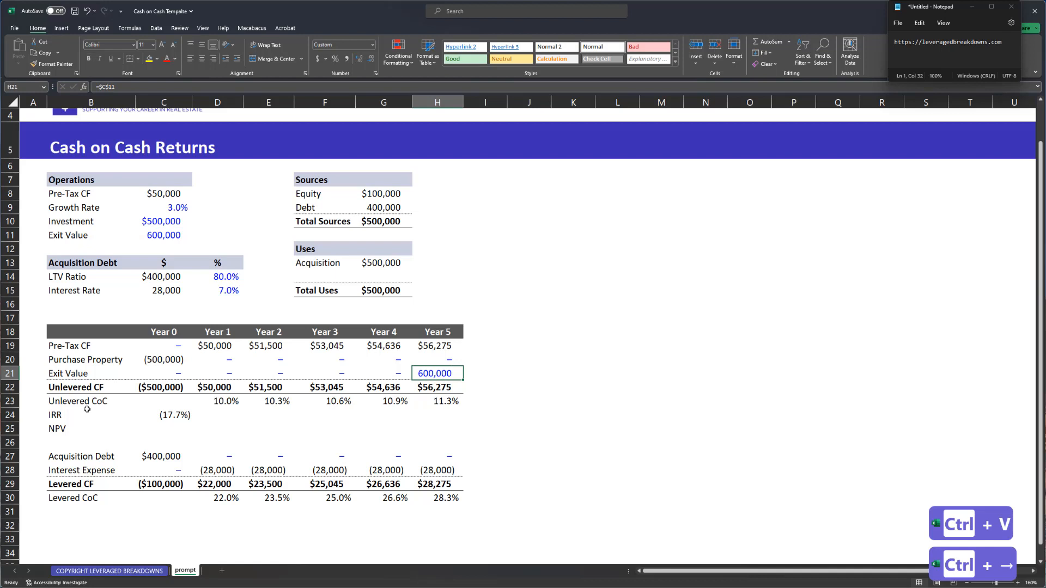
pyautogui.hotkey('ctrl', ';')
pyautogui.click(149, 239)
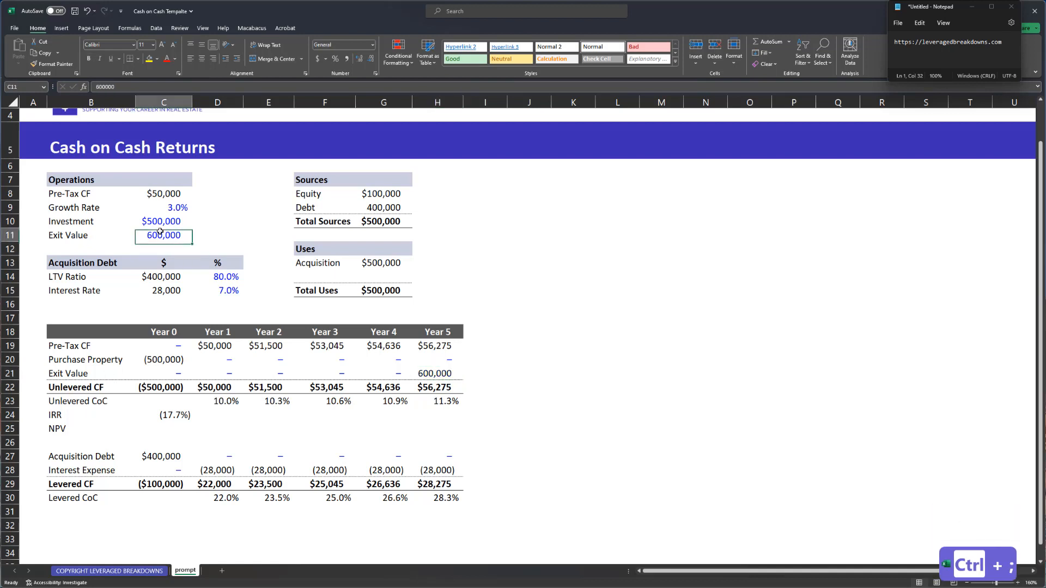
pyautogui.press('Up')
pyautogui.hotkey('ctrl', 'shift', '1')
# - Make Unlevered CF sum rows 19–21 and paste that formula across Years 1 to 5
pyautogui.click(192, 368)
pyautogui.moveTo(192, 368); pyautogui.dragTo(436, 344)
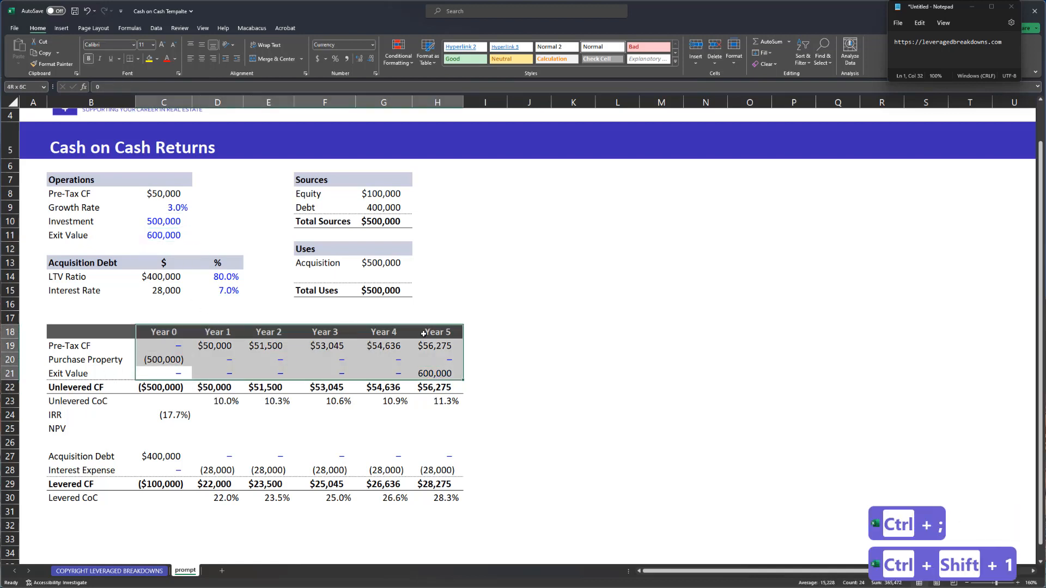
pyautogui.click(389, 371)
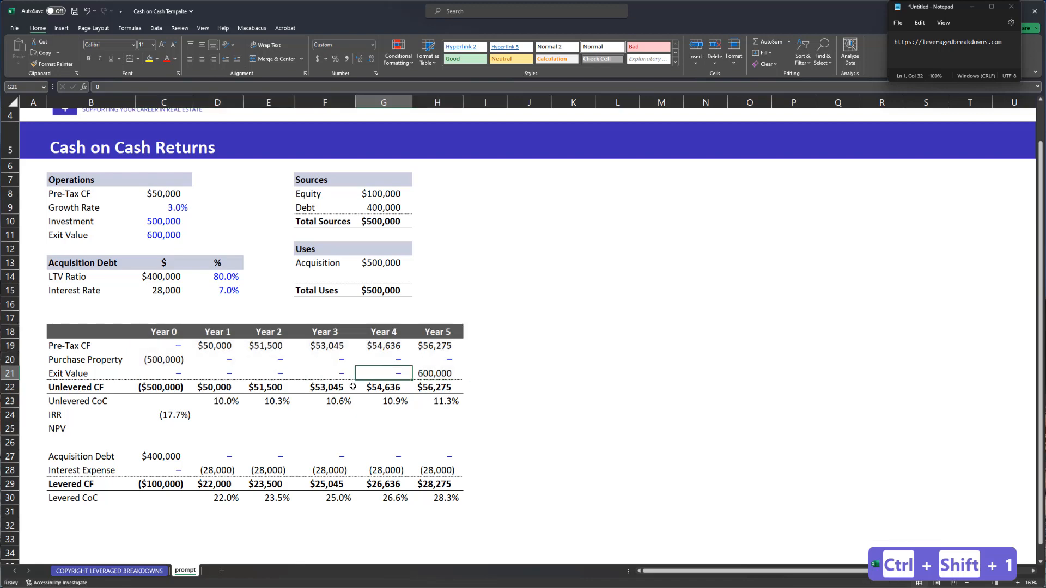
pyautogui.click(177, 386)
pyautogui.hotkey('alt', '=')
pyautogui.hotkey('shift', 'Down')
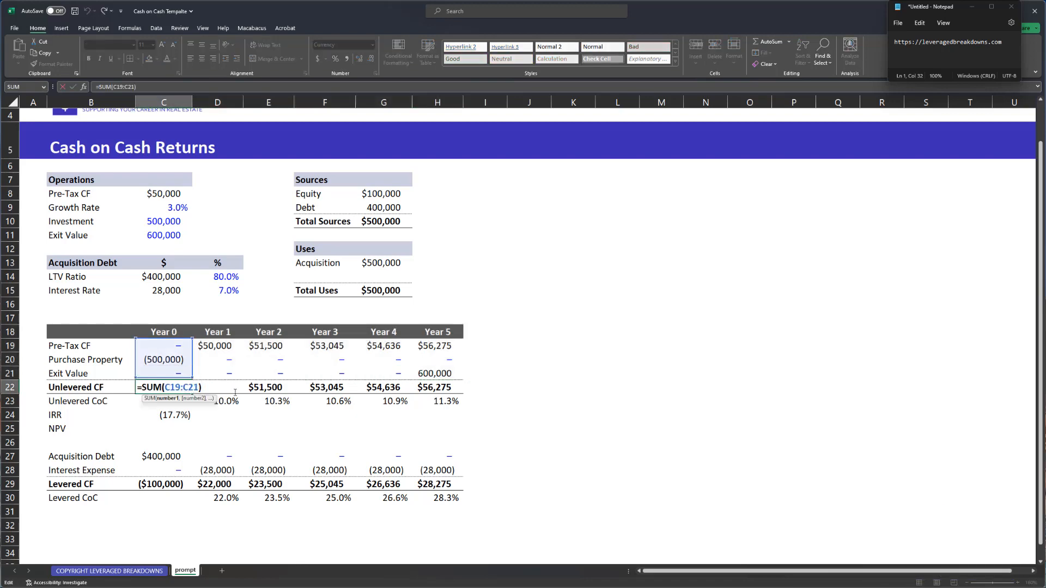
pyautogui.hotkey('ctrl', 'Return')
pyautogui.hotkey('ctrl', 'c')
pyautogui.hotkey('ctrl', 'shift', 'Right')
pyautogui.hotkey('alt', 'e')
pyautogui.press('s')
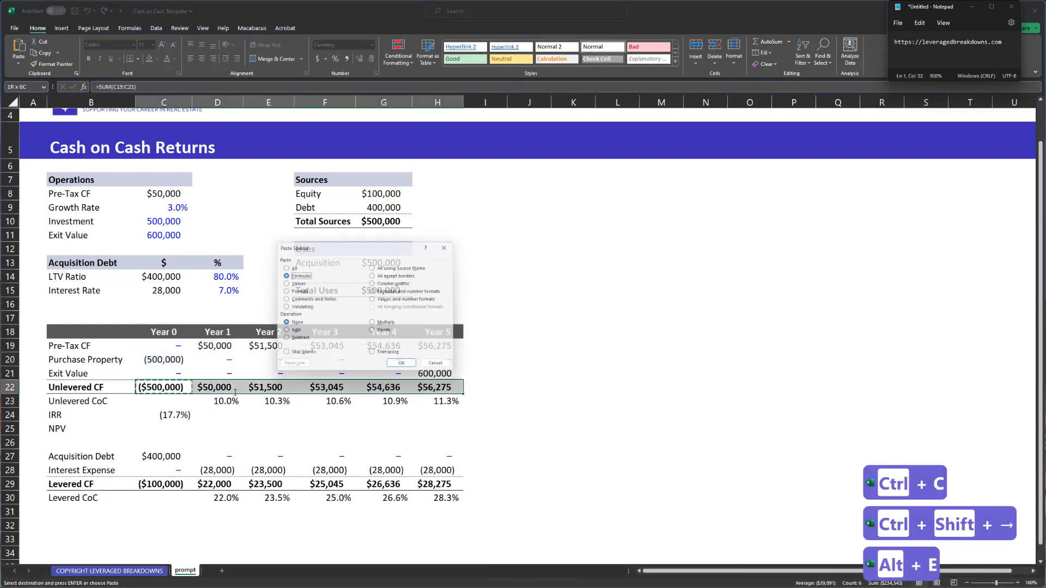
pyautogui.press('f')
pyautogui.press('Return')
# - AutoFit the Year 5 column and check its Unlevered CF formula
pyautogui.hotkey('ctrl', 'Right')
pyautogui.hotkey('ctrl', 'space')
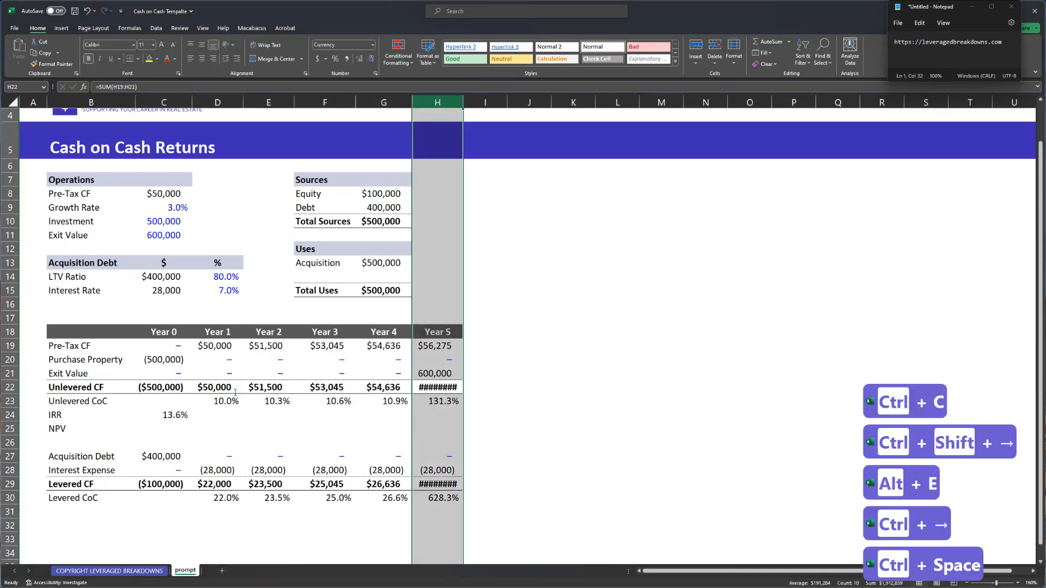
pyautogui.hotkey('alt', 'h')
pyautogui.press('o')
pyautogui.press('i')
pyautogui.press('Right')
pyautogui.press('Left')
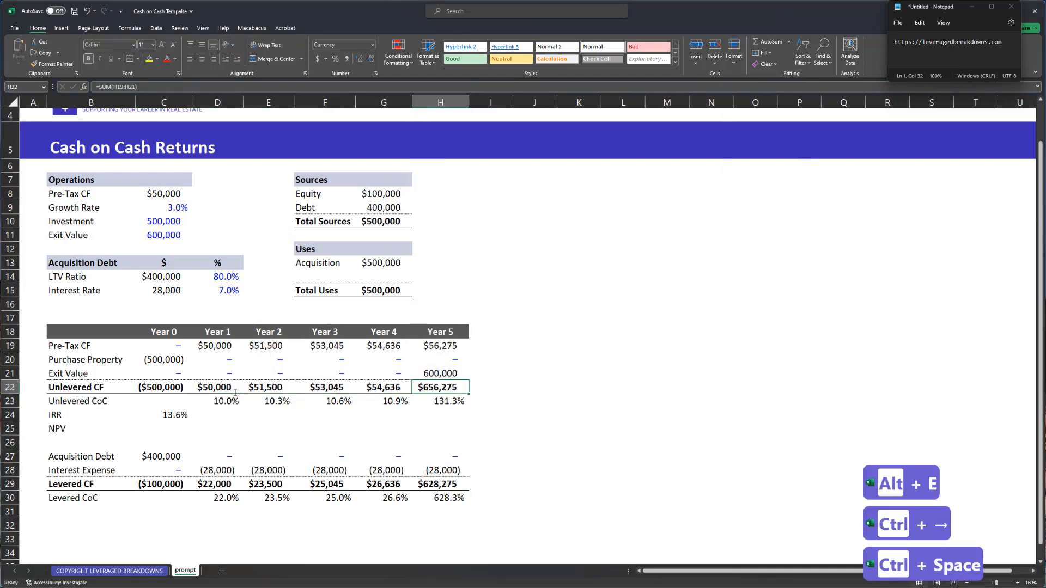
pyautogui.press('F2')
pyautogui.press('Escape')
# - Review the Unlevered CF row and the updated unlevered IRR of 13.6%
pyautogui.press('Left')
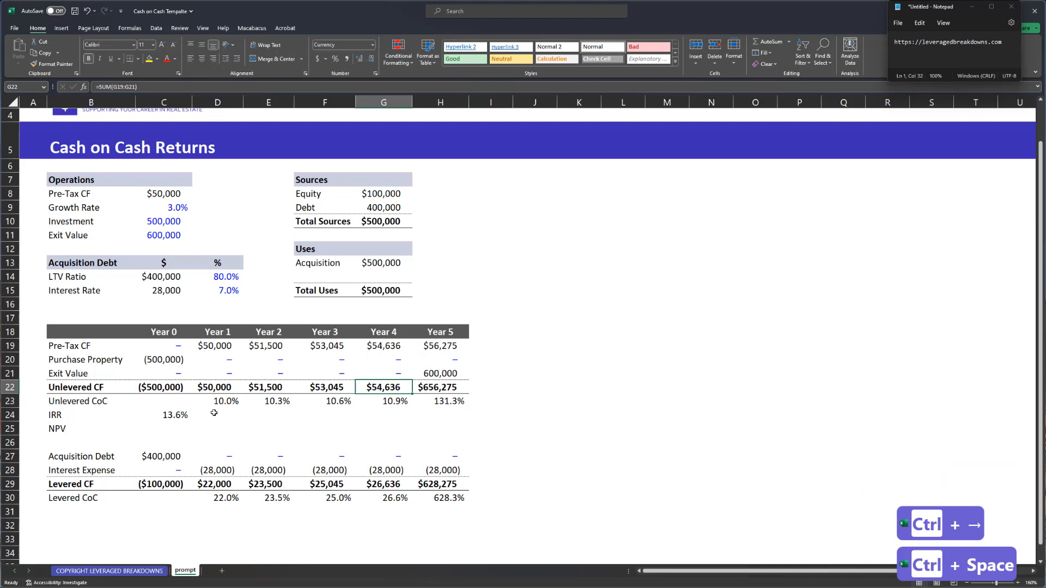
pyautogui.press('Down')
pyautogui.press('Down')
pyautogui.press('Left')
pyautogui.press('Left')
pyautogui.press('Left')
pyautogui.press('Left')
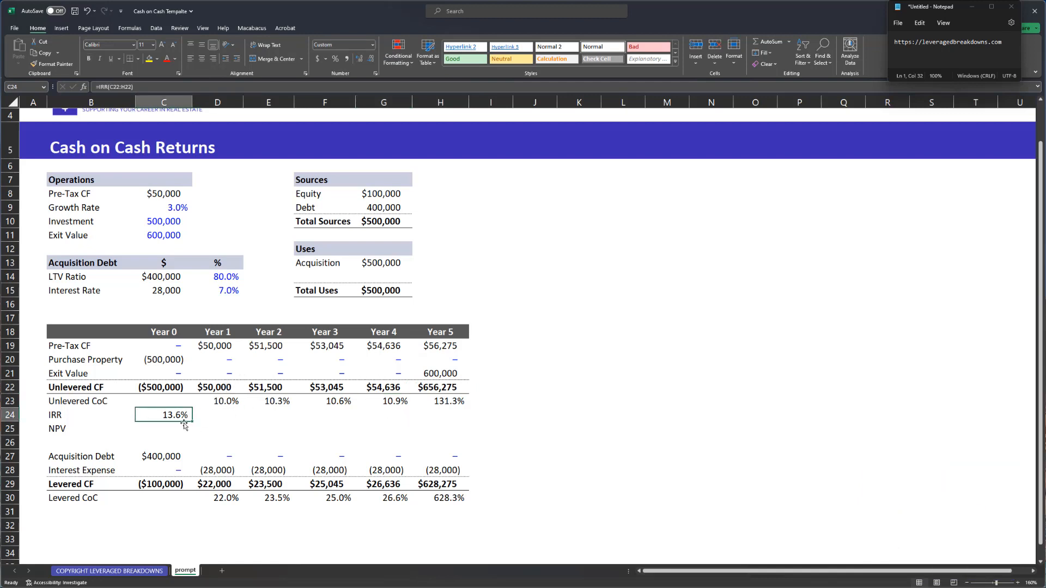
pyautogui.click(158, 430)
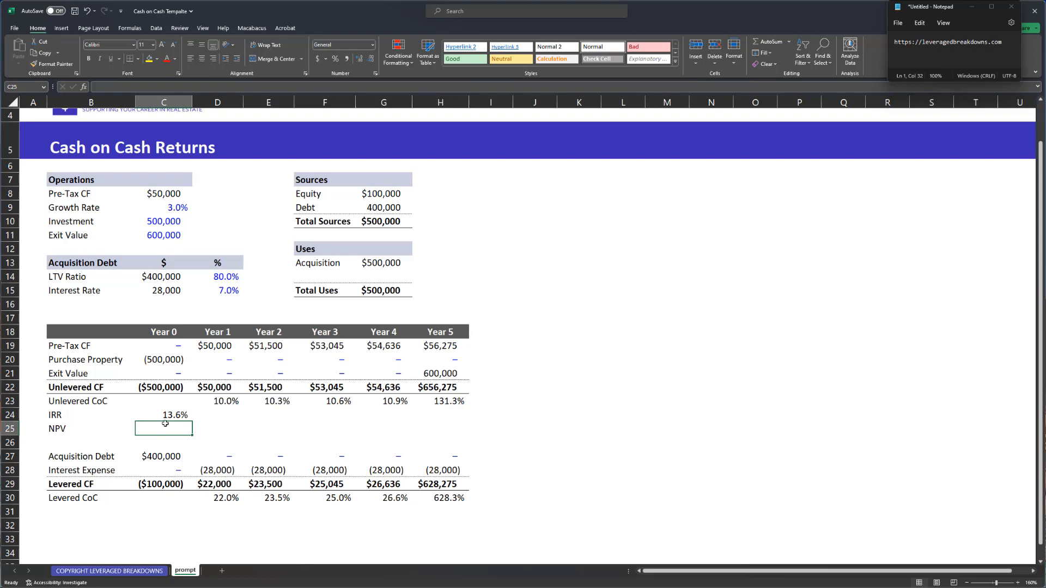
pyautogui.click(165, 422)
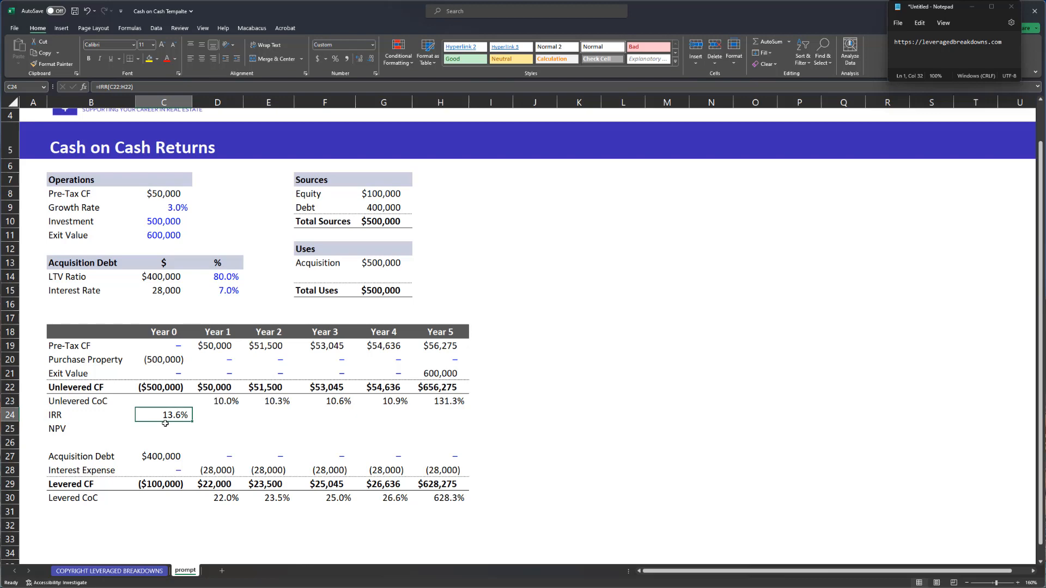
pyautogui.press('Up')
pyautogui.press('Up')
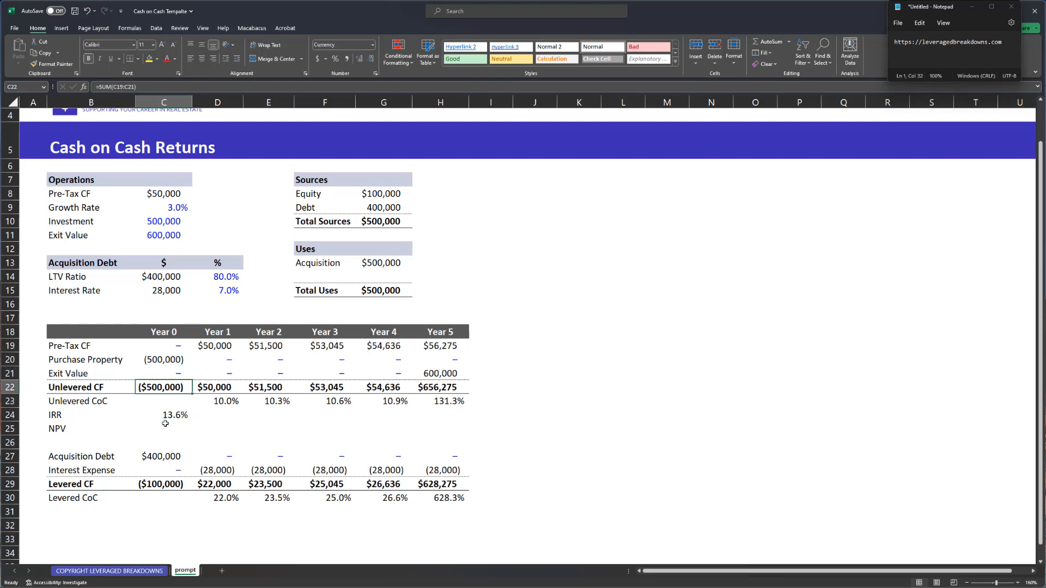
pyautogui.press('Right')
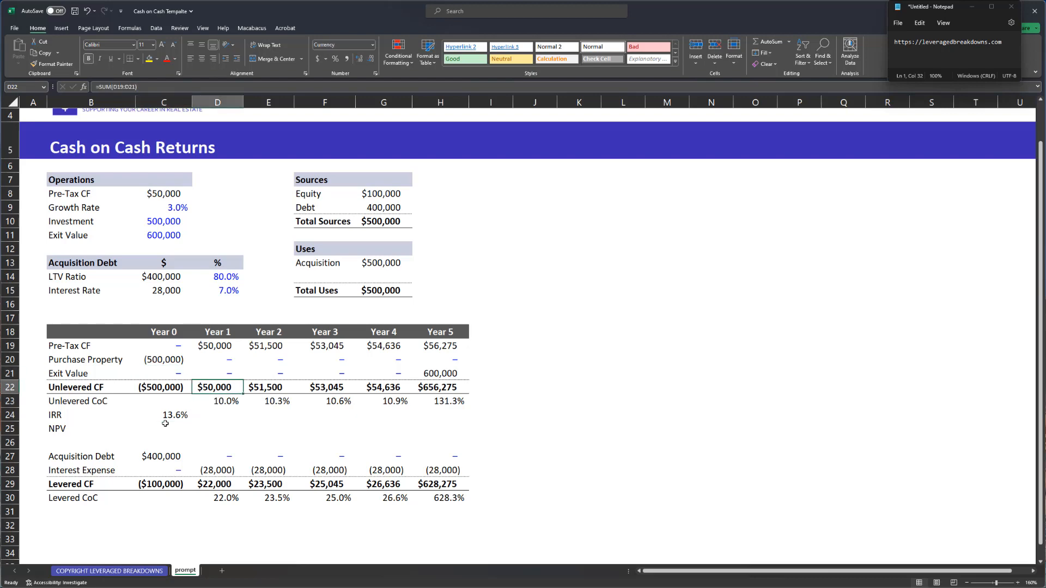
pyautogui.hotkey('shift', 'Right')
pyautogui.hotkey('shift', 'Right')
pyautogui.hotkey('shift', 'Right')
pyautogui.hotkey('shift', 'Right')
pyautogui.press('Right')
pyautogui.press('Right')
pyautogui.press('Right')
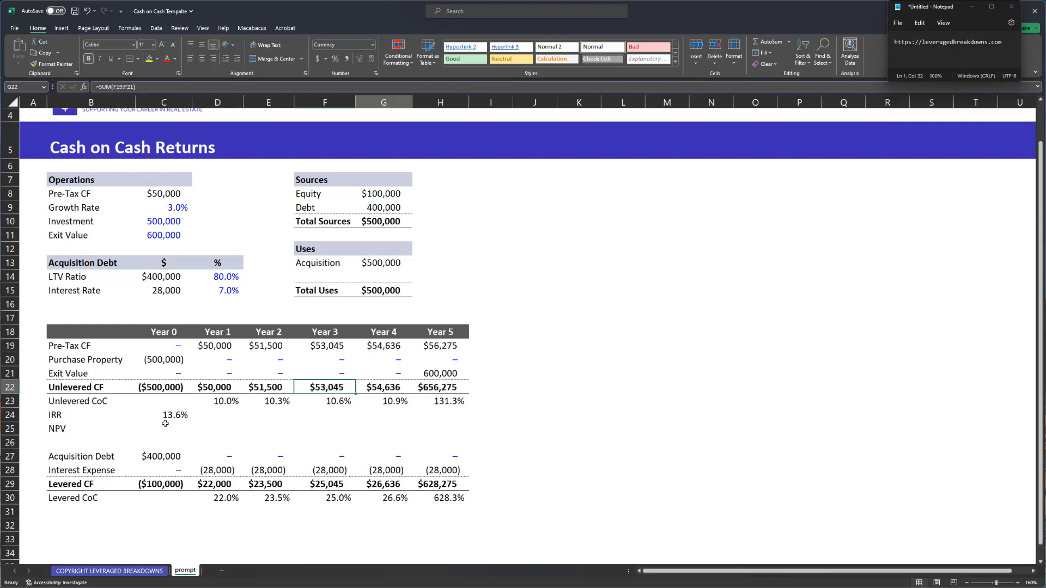
pyautogui.press('Right')
pyautogui.hotkey('shift', 'Left')
pyautogui.hotkey('shift', 'Left')
pyautogui.hotkey('shift', 'Left')
pyautogui.hotkey('shift', 'Left')
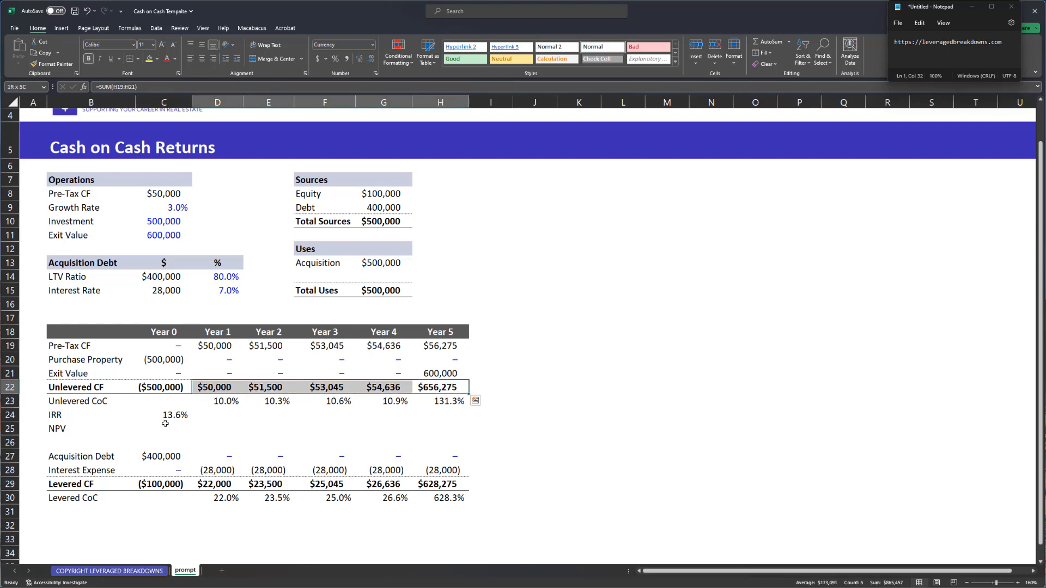
pyautogui.hotkey('ctrl', 'Left')
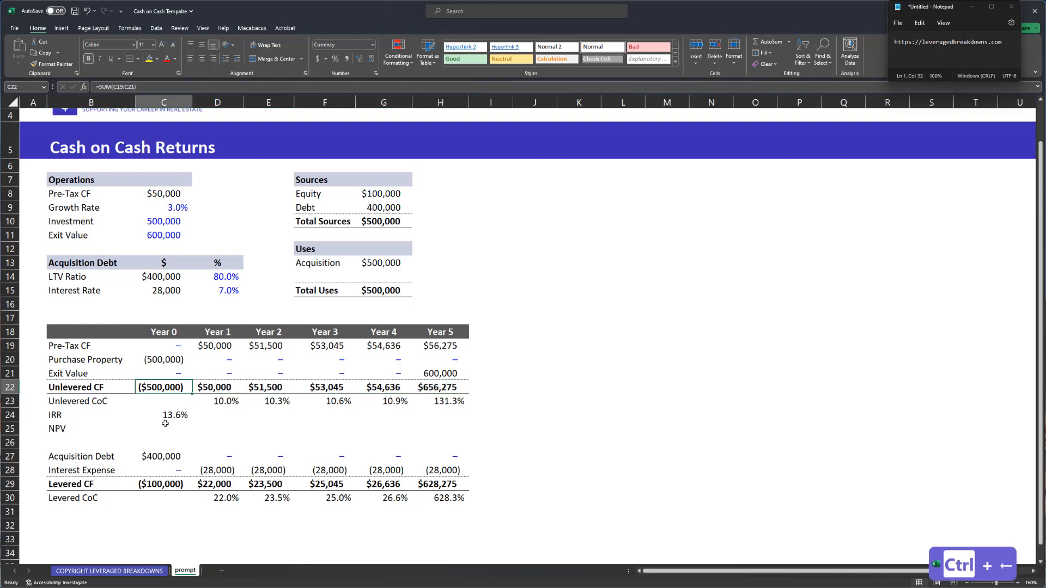
pyautogui.press('Down')
pyautogui.press('Down')
pyautogui.press('Down')
pyautogui.press('Left')
pyautogui.press('Up')
pyautogui.press('Up')
pyautogui.press('Right')
pyautogui.press('Up')
pyautogui.hotkey('ctrl', 'shift', 'Right')
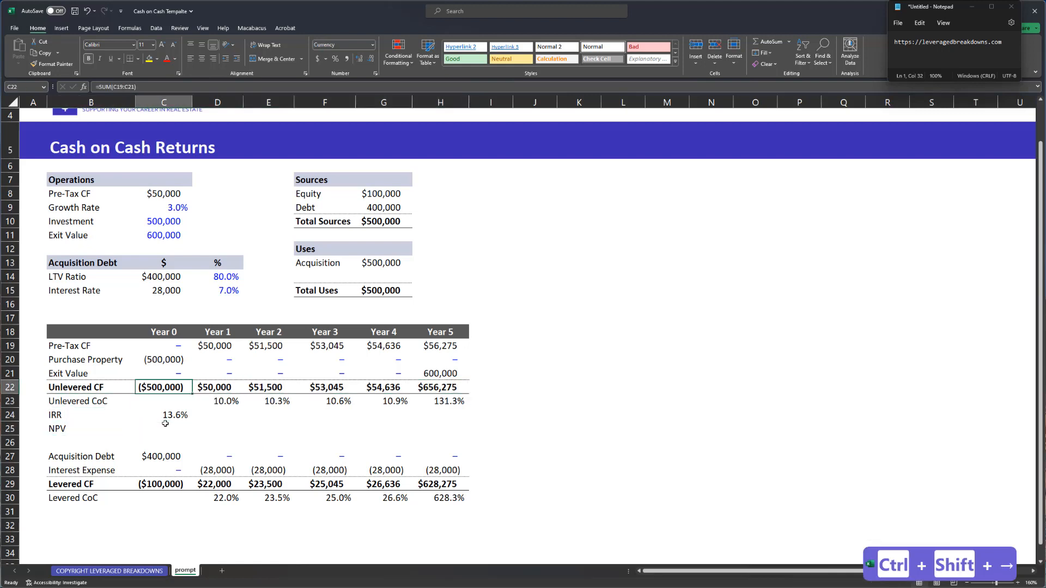
pyautogui.hotkey('ctrl', 'Down')
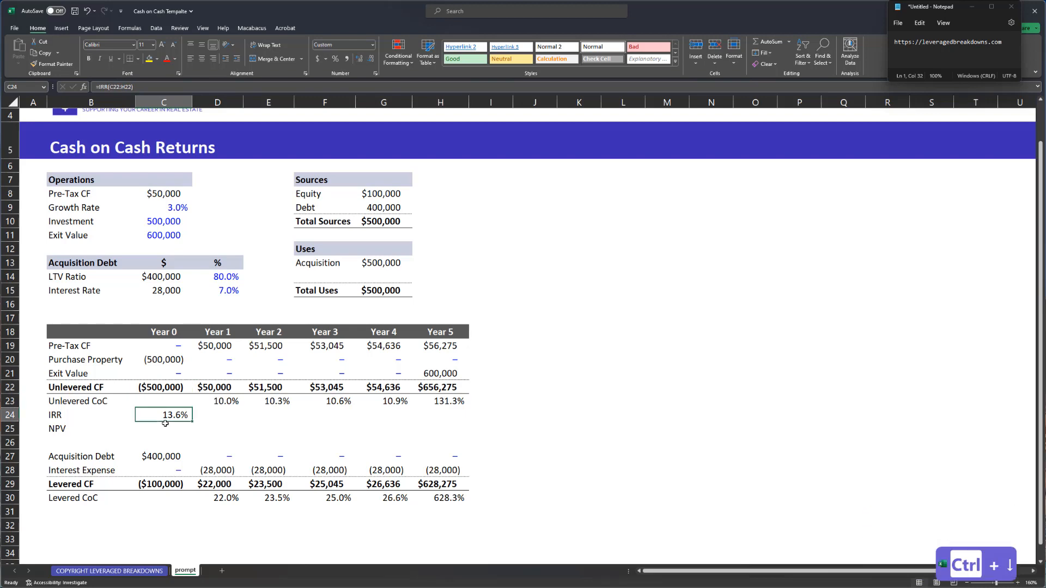
pyautogui.press('Down')
pyautogui.press('Up')
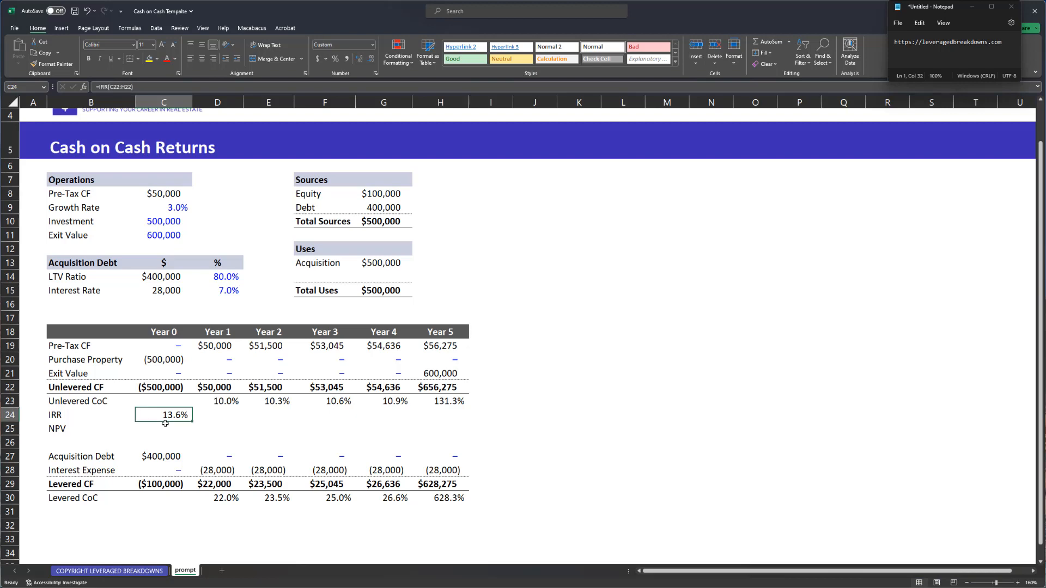
# - Enter =NPV($C$24,C22:H22) in the NPV cell, discounting unlevered cash flows at the IRR
pyautogui.press('Down')
pyautogui.write('=')
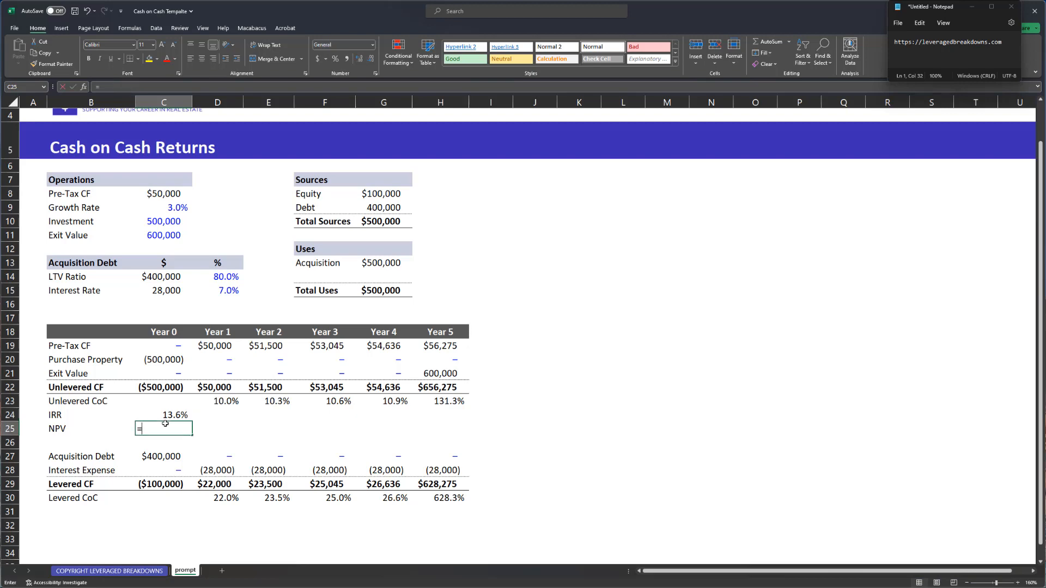
pyautogui.write('npv(')
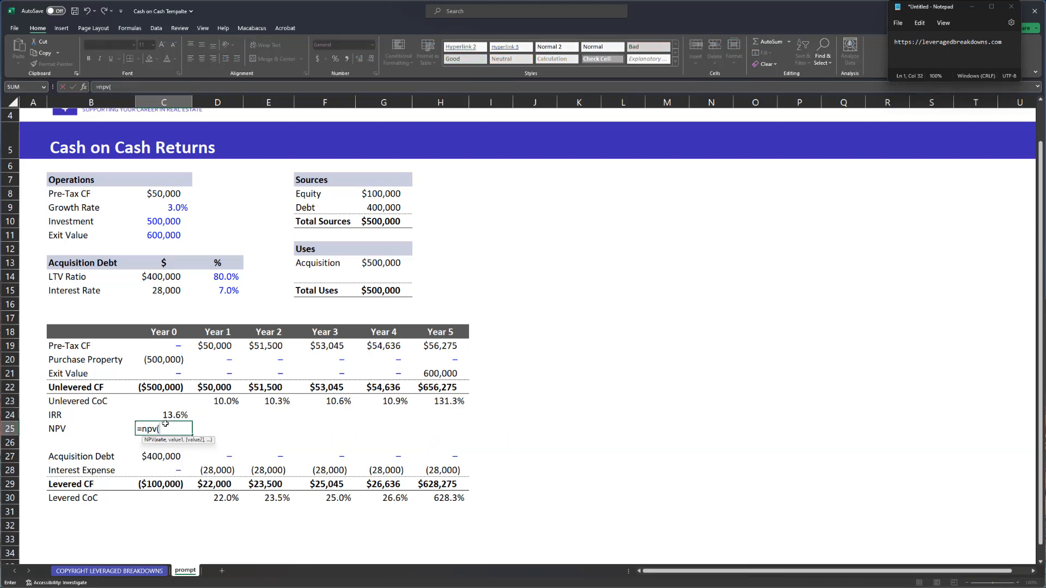
pyautogui.press('Up')
pyautogui.press('F4')
pyautogui.write(',')
pyautogui.press('Up')
pyautogui.press('Up')
pyautogui.press('Up')
pyautogui.press('Up')
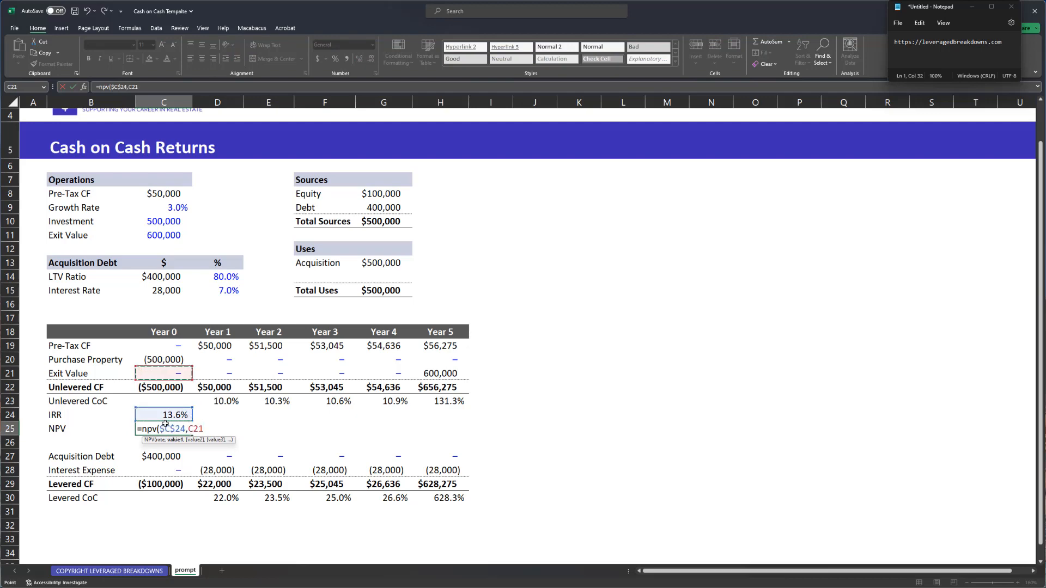
pyautogui.press('Down')
pyautogui.hotkey('ctrl', 'shift', 'Right')
pyautogui.press('Return')
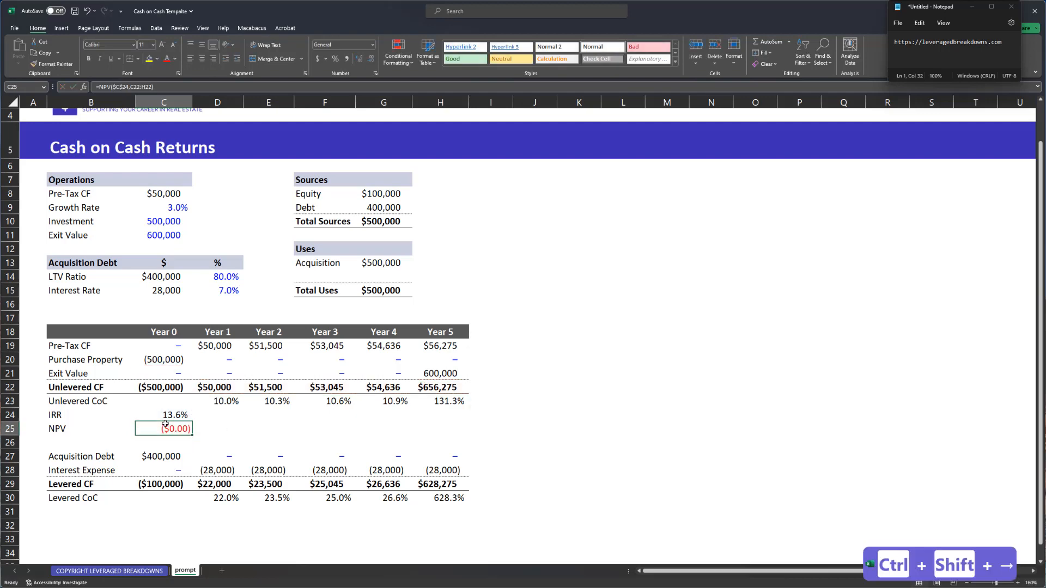
pyautogui.press('F2')
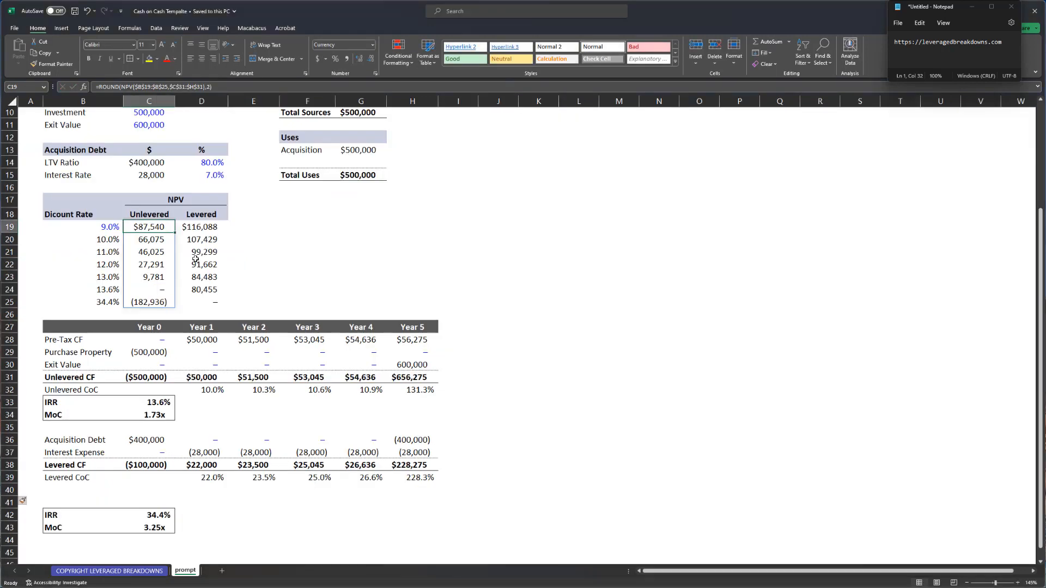
pyautogui.scroll(1, 333, 269)
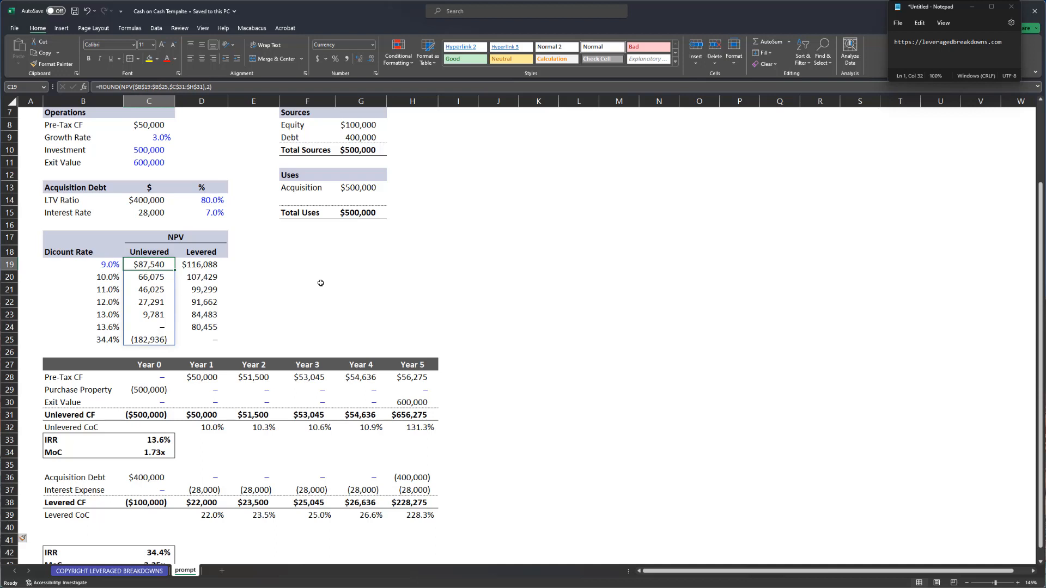
pyautogui.press('F2')
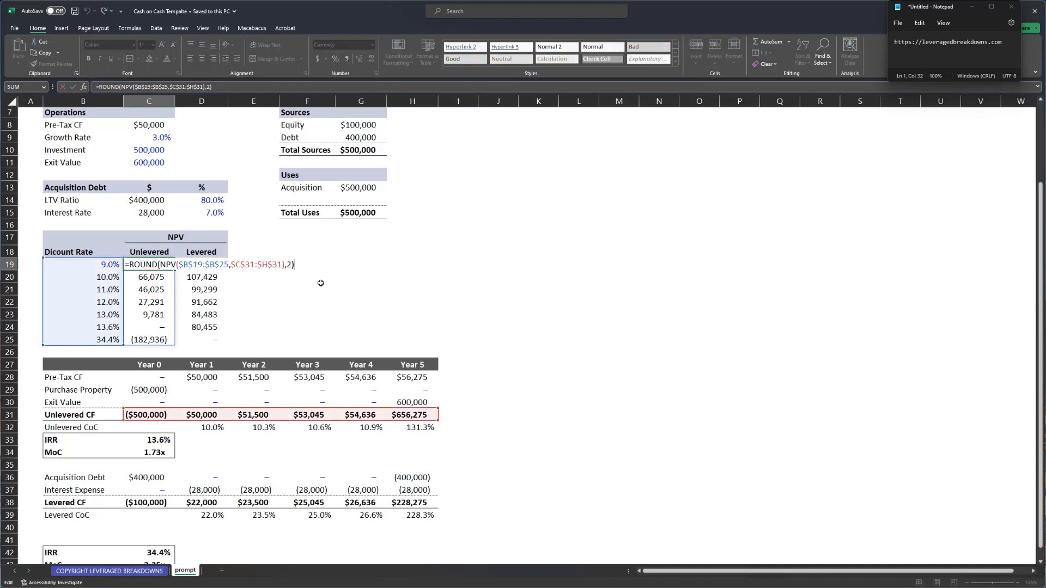
pyautogui.hotkey('ctrl', 'Return')
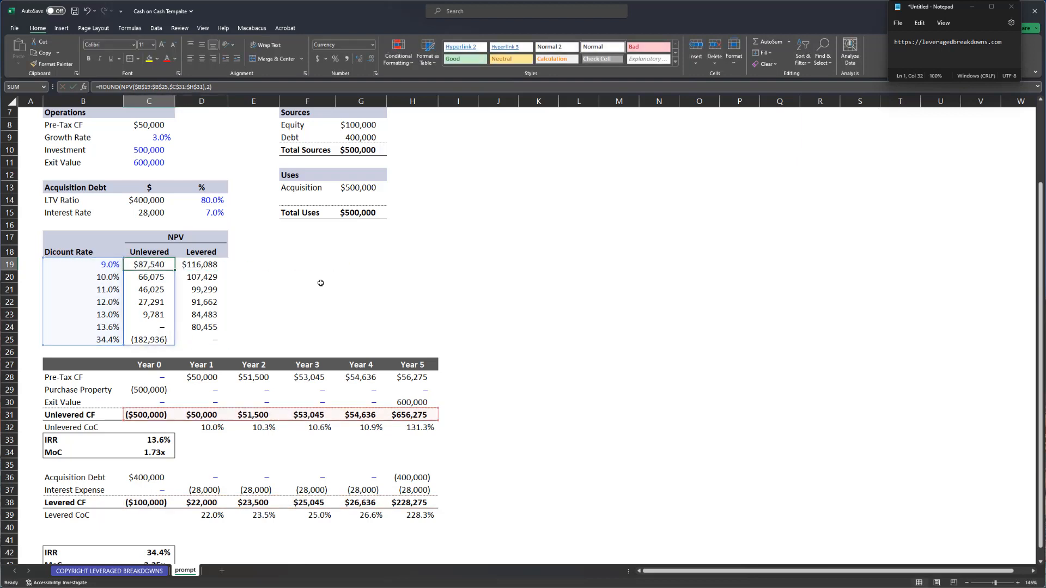
pyautogui.press('Right')
pyautogui.press('F2')
pyautogui.press('Escape')
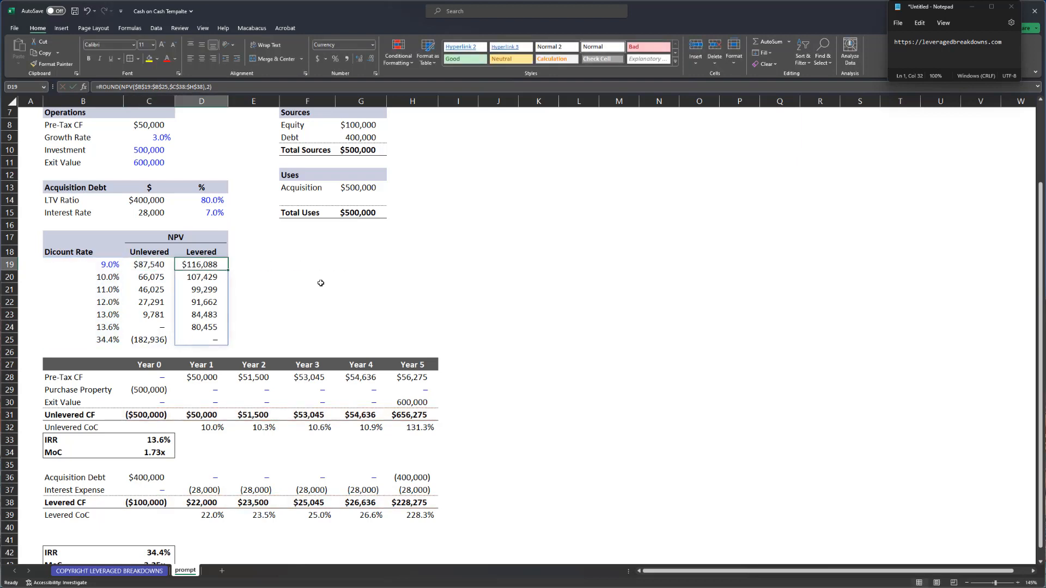
pyautogui.press('Left')
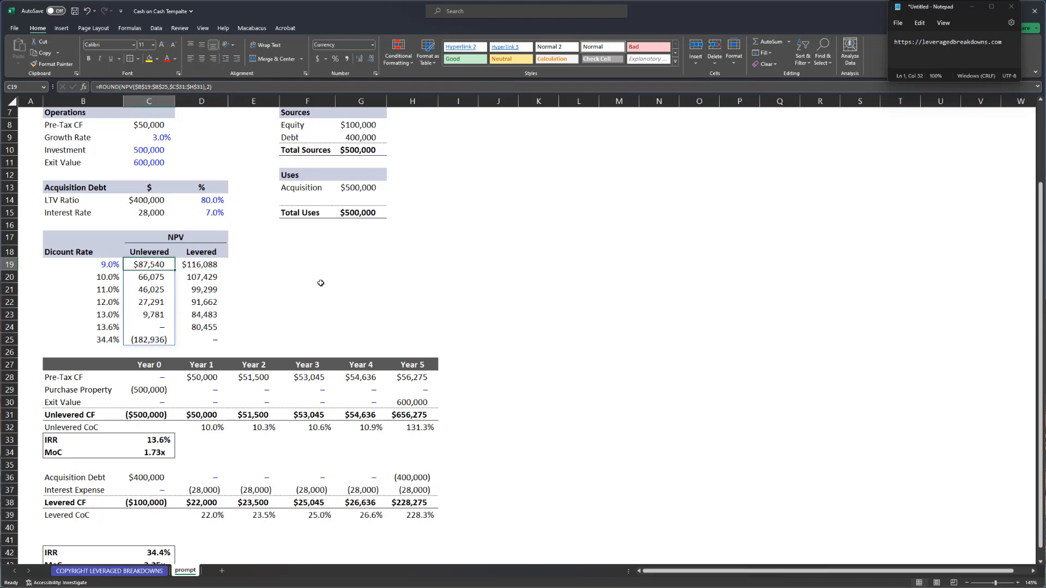
pyautogui.press('Right')
pyautogui.hotkey('ctrl', 'Down')
pyautogui.hotkey('ctrl', 'Down')
pyautogui.hotkey('ctrl', 'Down')
pyautogui.press('Up')
pyautogui.hotkey('shift', 'Right')
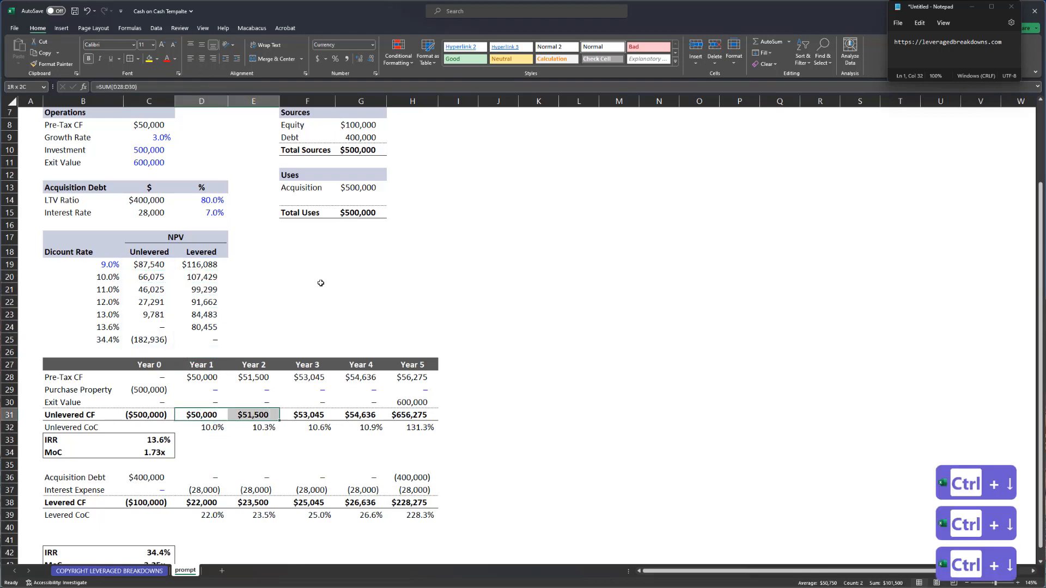
pyautogui.hotkey('shift', 'Right')
pyautogui.hotkey('shift', 'Right')
pyautogui.hotkey('shift', 'Right')
pyautogui.press('Left')
pyautogui.press('Left')
pyautogui.hotkey('ctrl', 'Up')
pyautogui.hotkey('ctrl', 'Up')
pyautogui.hotkey('ctrl', 'Up')
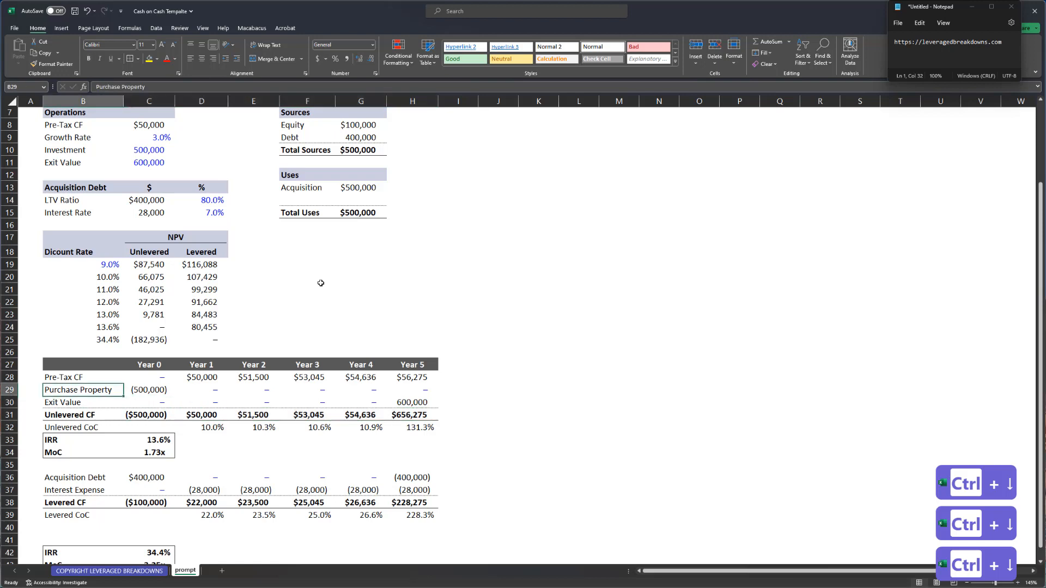
pyautogui.press('Down')
pyautogui.press('Down')
pyautogui.press('Down')
pyautogui.press('Down')
pyautogui.press('Down')
pyautogui.press('Down')
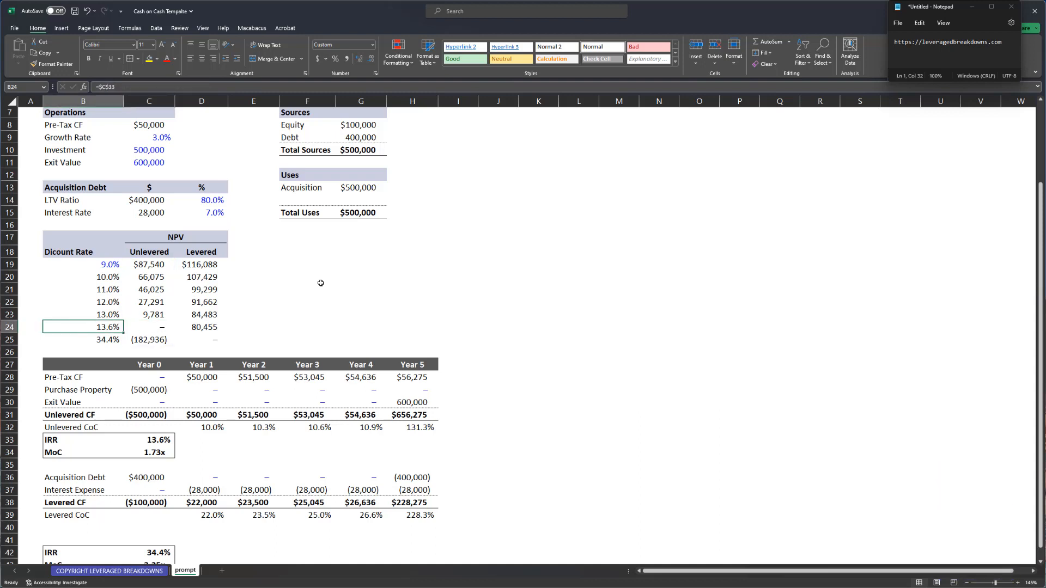
pyautogui.press('Right')
pyautogui.press('Left')
pyautogui.press('Right')
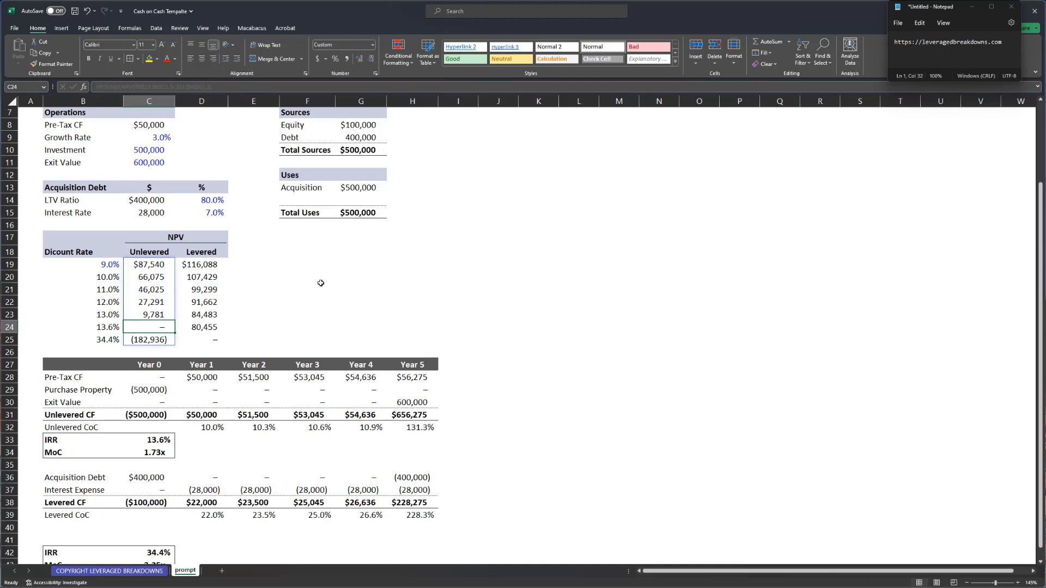
pyautogui.press('Left')
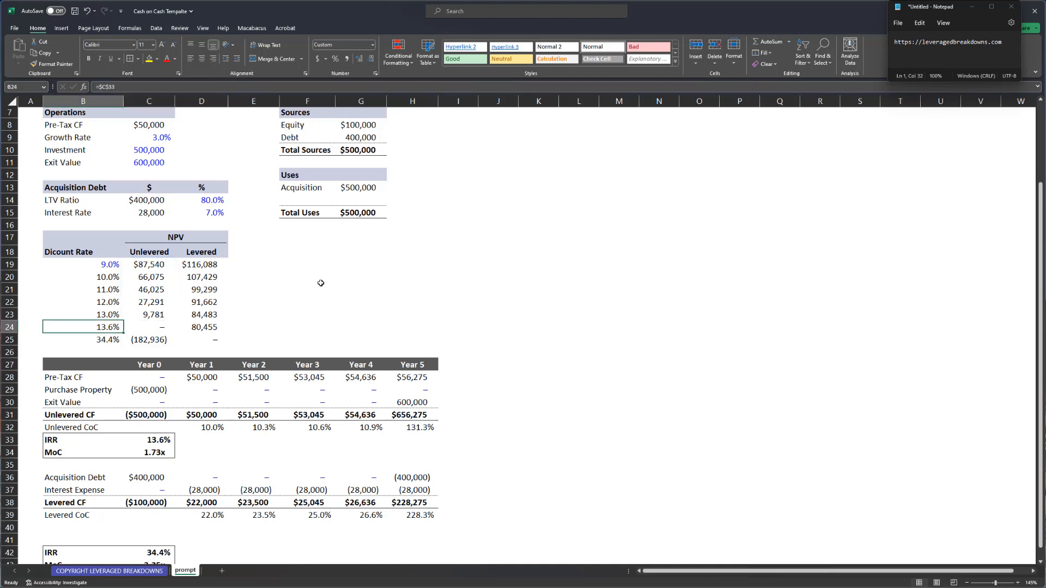
pyautogui.press('Right')
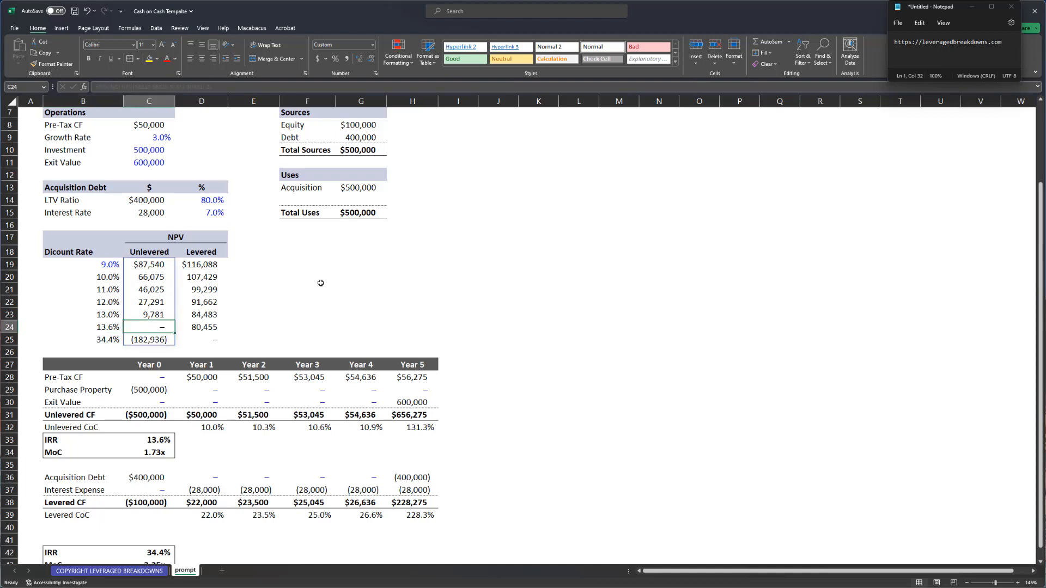
pyautogui.press('Down')
pyautogui.press('Up')
pyautogui.press('Left')
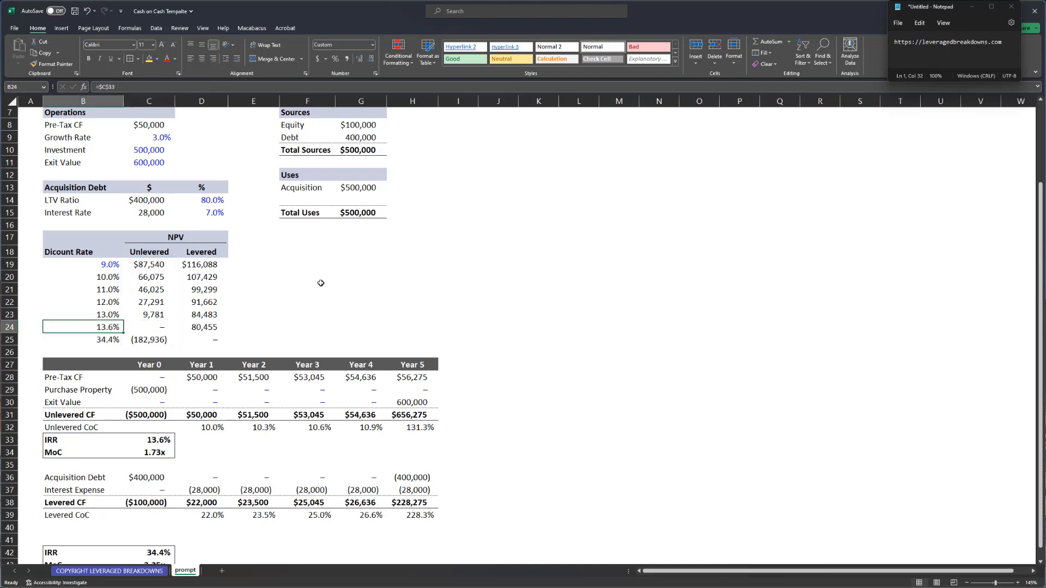
pyautogui.press('Right')
pyautogui.press('Down')
pyautogui.press('Down')
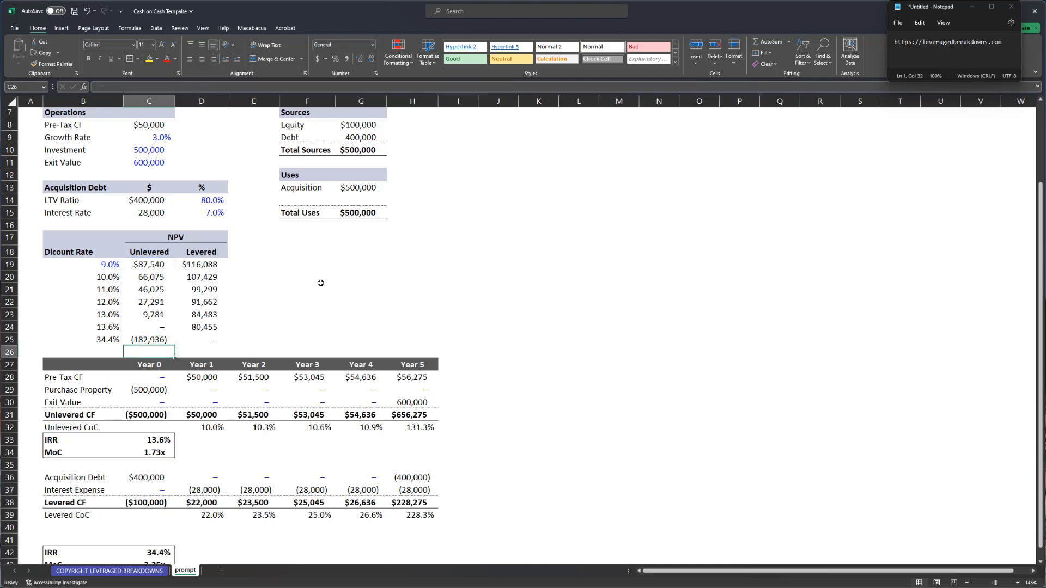
pyautogui.press('Up')
pyautogui.press('Up')
pyautogui.press('Left')
pyautogui.press('Right')
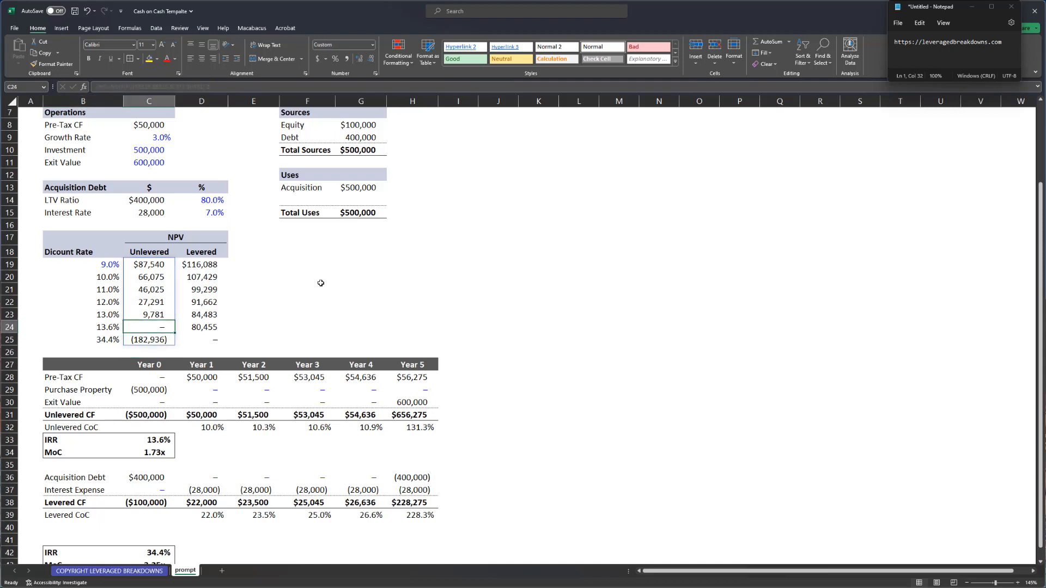
pyautogui.press('Left')
pyautogui.press('Right')
pyautogui.press('Right')
pyautogui.press('Down')
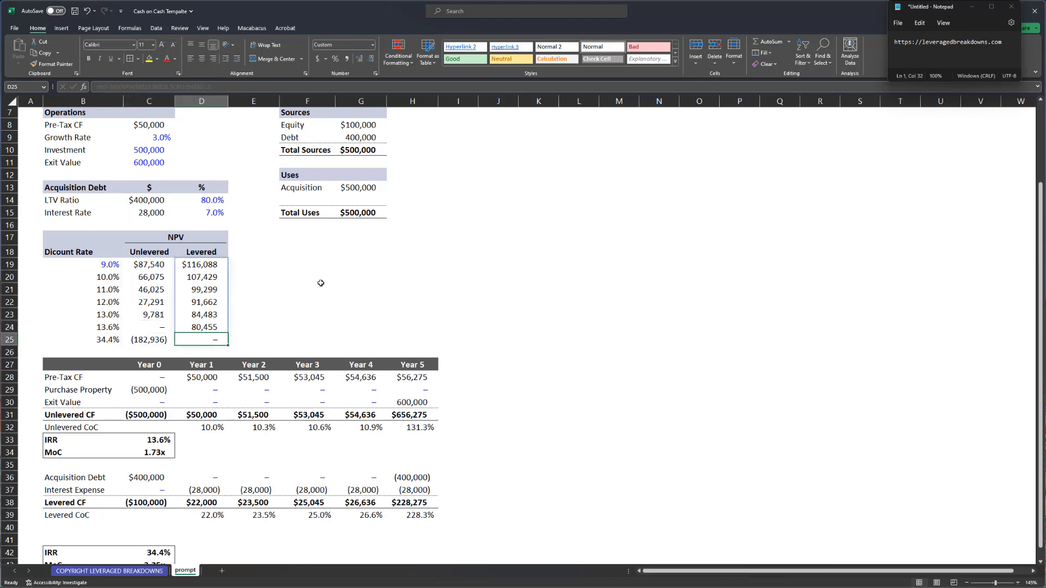
pyautogui.scroll(-2, 321, 283)
pyautogui.click(151, 486)
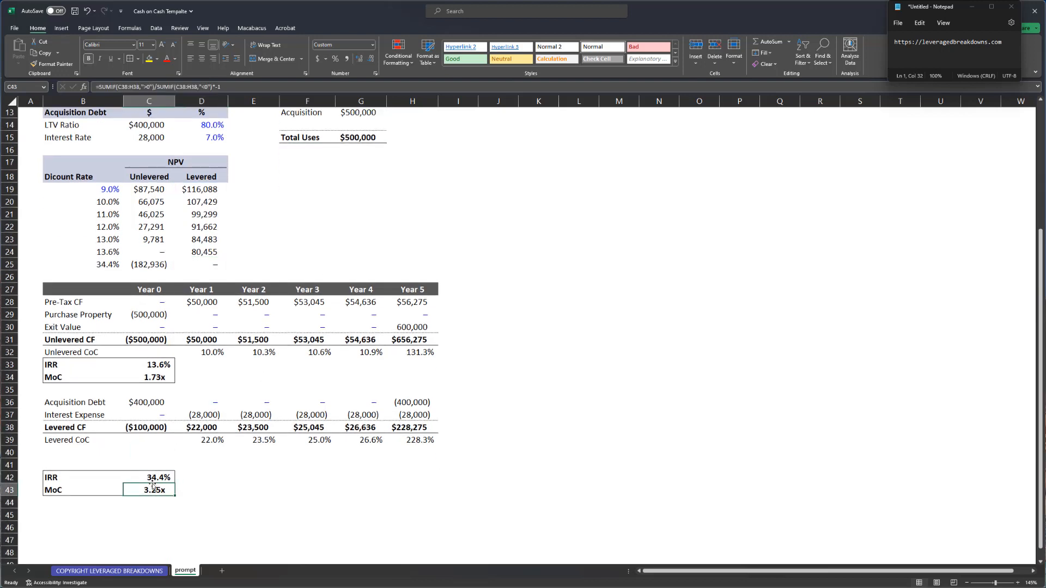
pyautogui.click(210, 265)
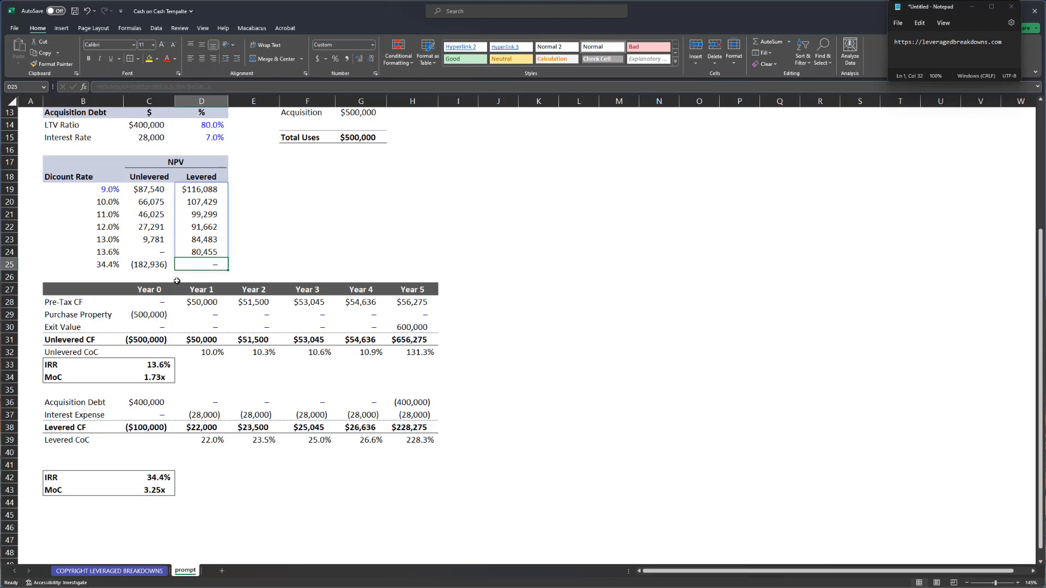
pyautogui.click(161, 263)
pyautogui.keyDown('shift'); pyautogui.click(112, 263); pyautogui.keyUp('shift')
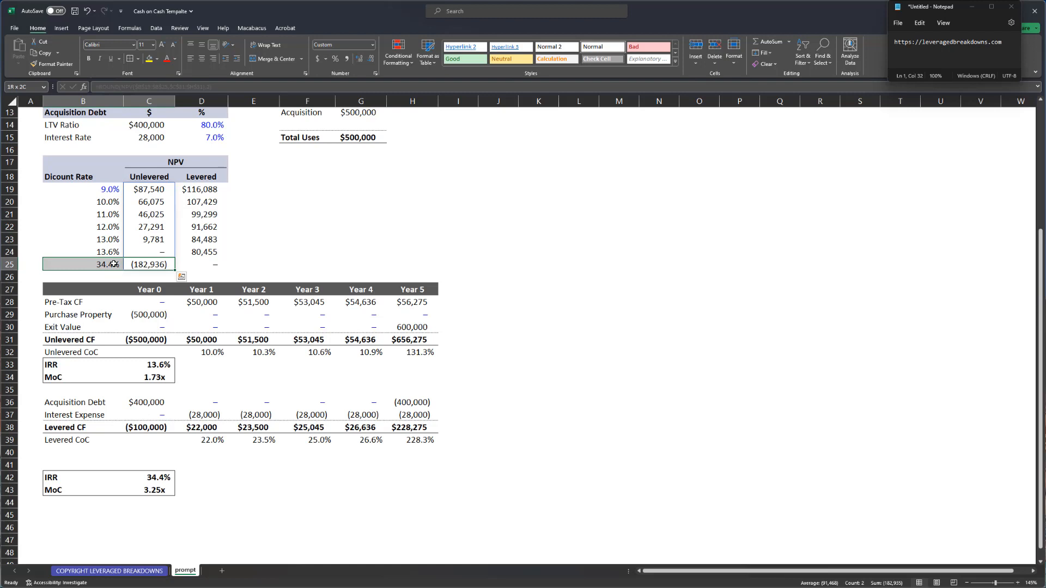
pyautogui.click(114, 263)
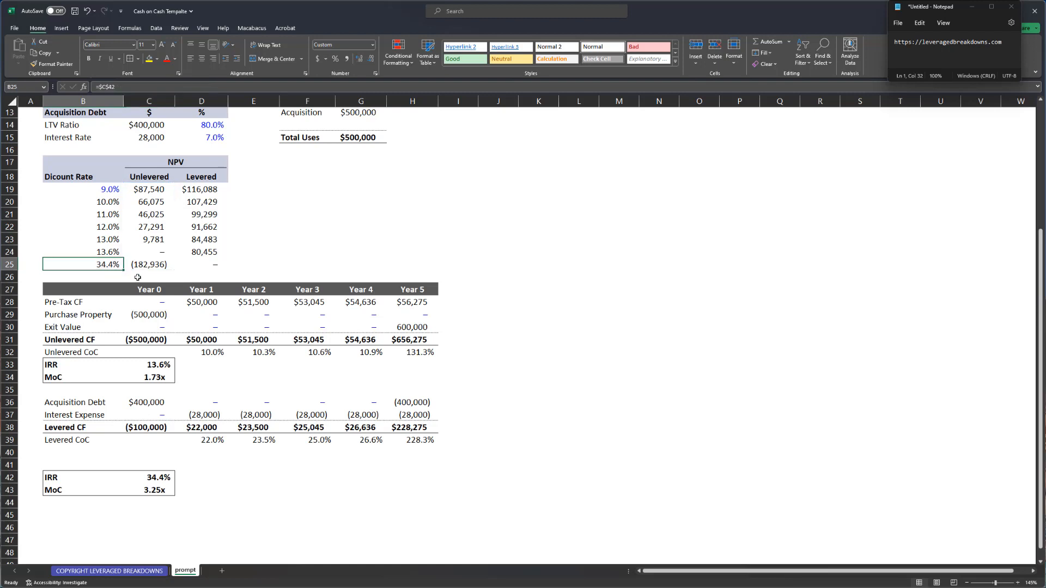
pyautogui.press('Right')
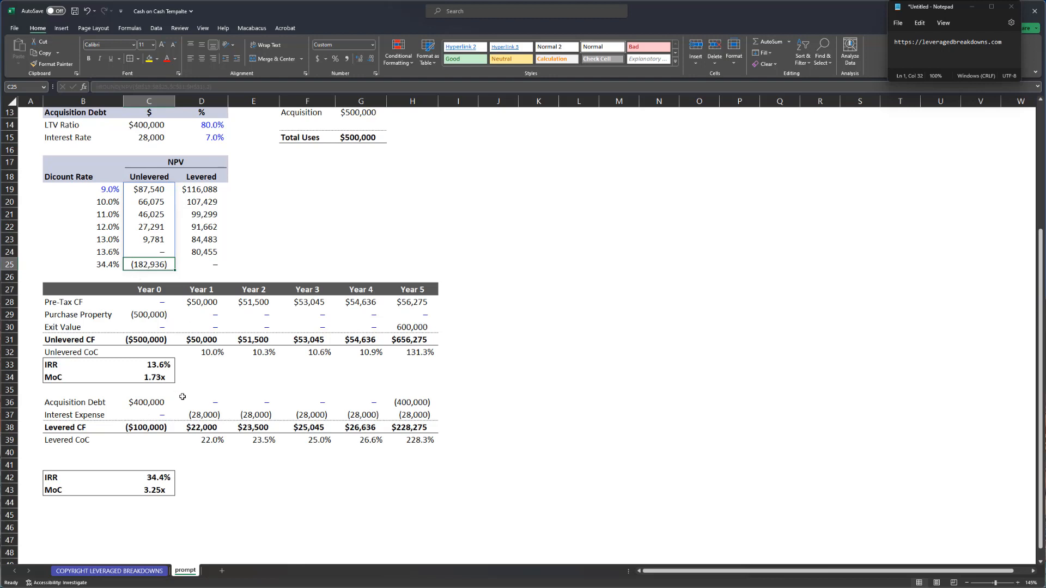
pyautogui.moveTo(108, 252); pyautogui.dragTo(152, 252)
pyautogui.moveTo(163, 364); pyautogui.dragTo(89, 361)
pyautogui.moveTo(143, 250); pyautogui.dragTo(111, 253)
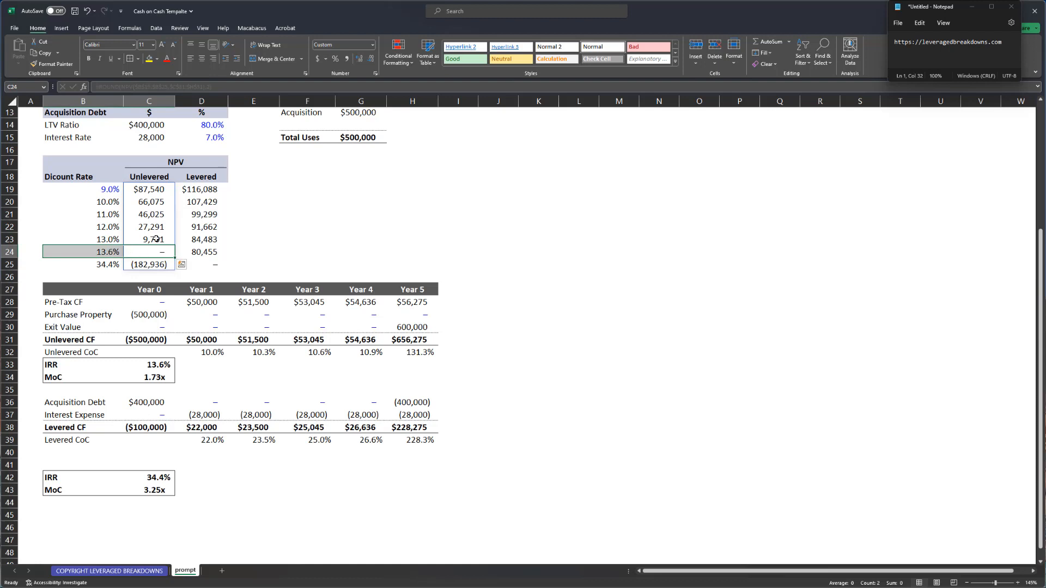
pyautogui.click(148, 265)
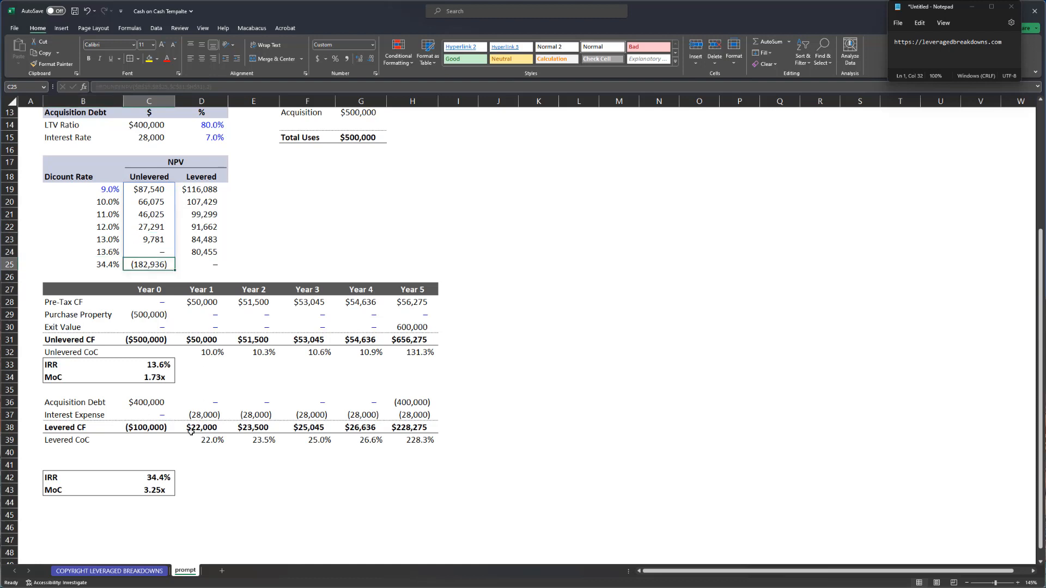
pyautogui.click(120, 460)
# - Delete the two blank rows above the levered IRR
pyautogui.hotkey('shift', 'space')
pyautogui.hotkey('shift', 'Up')
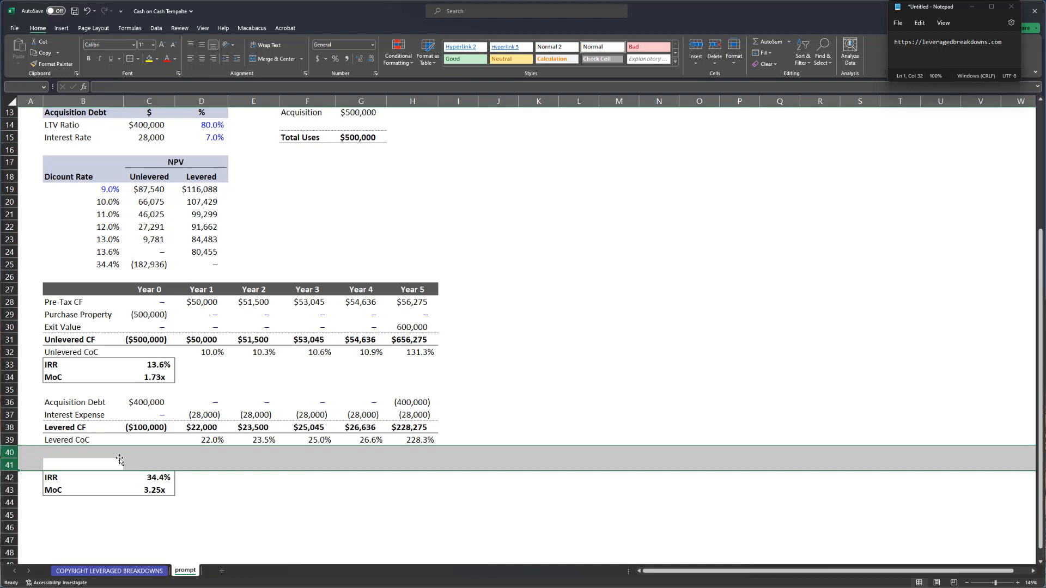
pyautogui.hotkey('ctrl', '-')
pyautogui.press('Up')
pyautogui.press('Right')
pyautogui.hotkey('ctrl', 'Up')
pyautogui.hotkey('ctrl', 'Up')
pyautogui.hotkey('ctrl', 'Up')
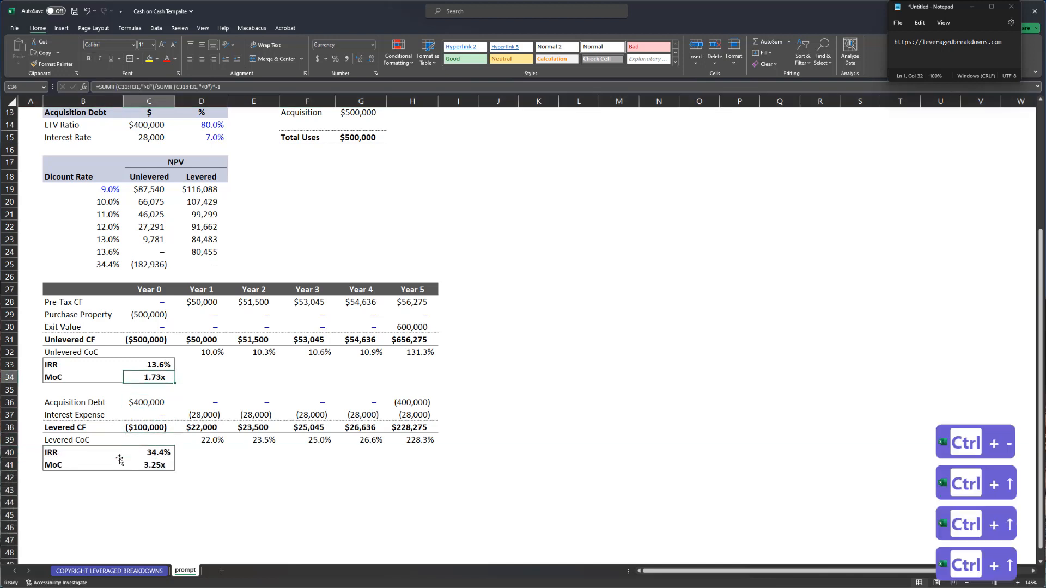
# - Inspect the unlevered MoC SUMIF formula, leaving it unchanged
pyautogui.press('F2')
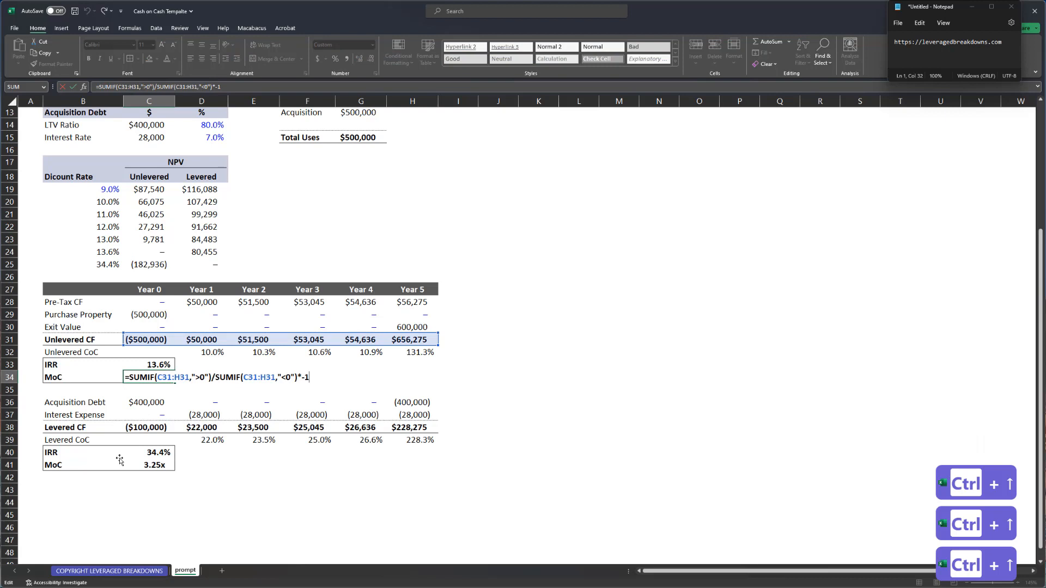
pyautogui.press('Return')
pyautogui.press('Down')
pyautogui.press('Down')
pyautogui.press('Down')
pyautogui.press('Down')
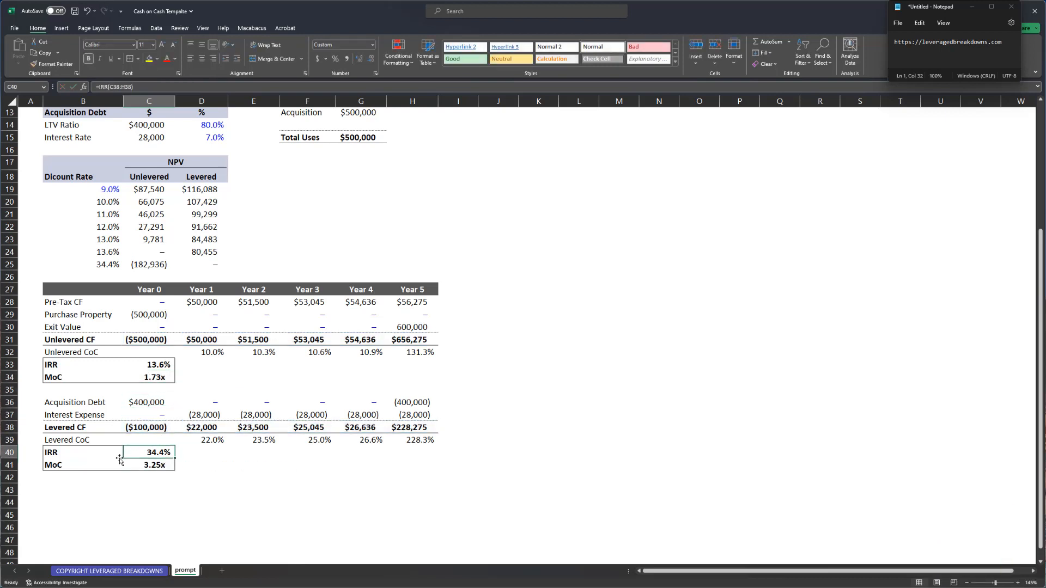
pyautogui.hotkey('ctrl', 'Up')
pyautogui.hotkey('ctrl', 'Up')
pyautogui.hotkey('ctrl', 'Up')
pyautogui.press('F2')
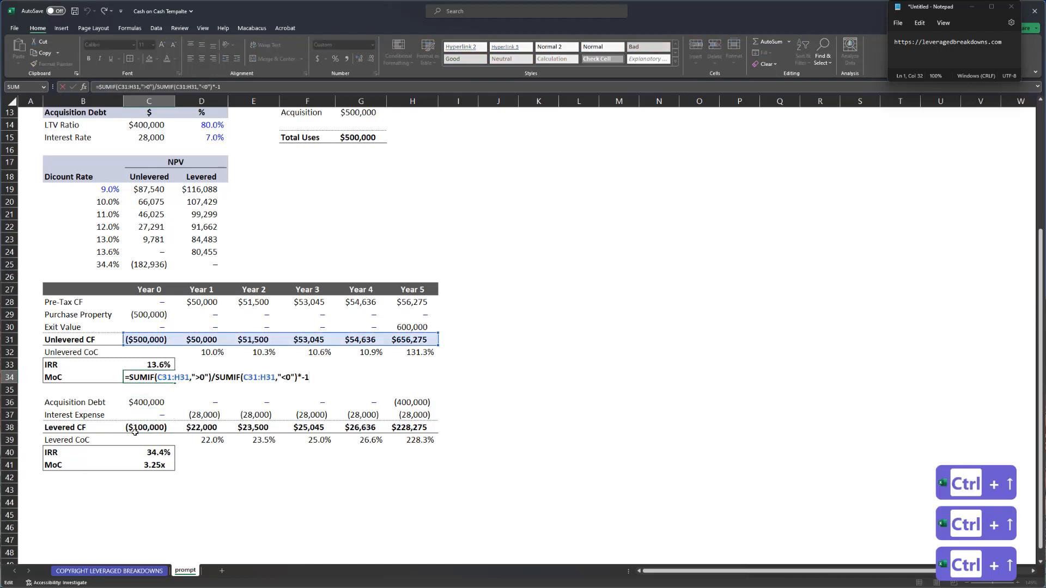
pyautogui.moveTo(212, 378); pyautogui.dragTo(130, 377)
pyautogui.press('Escape')
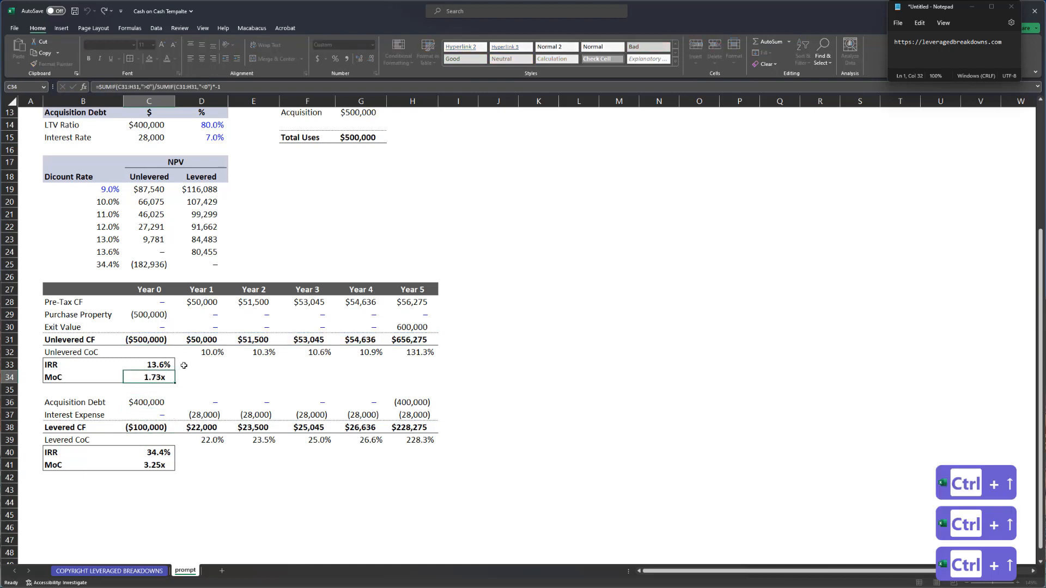
# - Beside the MoC, add a helper SUM of Year 1–5 Unlevered CF, totalling $865,457
pyautogui.click(206, 378)
pyautogui.write('=sum(')
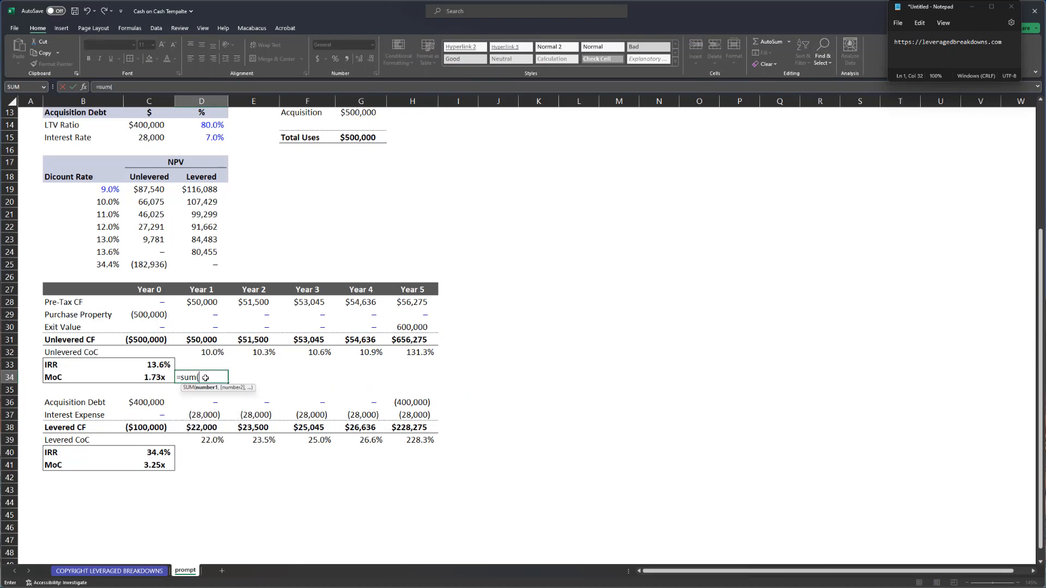
pyautogui.hotkey('ctrl', 'Up')
pyautogui.press('Up')
pyautogui.hotkey('ctrl', 'shift', 'Right')
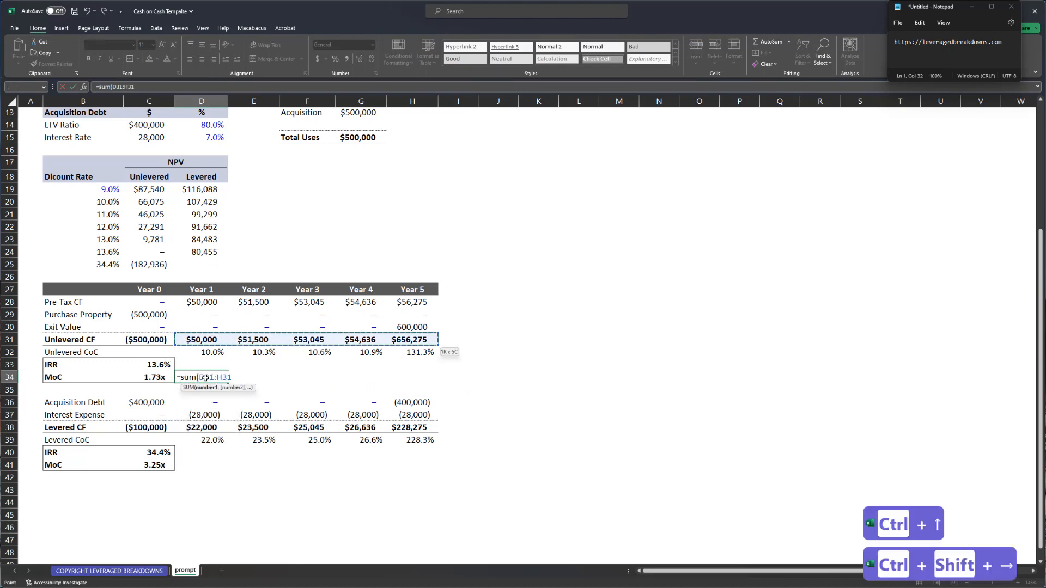
pyautogui.write(')')
pyautogui.press('Return')
# - Add a helper cell turning the Year 0 Unlevered CF into a positive $500,000 outlay
pyautogui.press('F2')
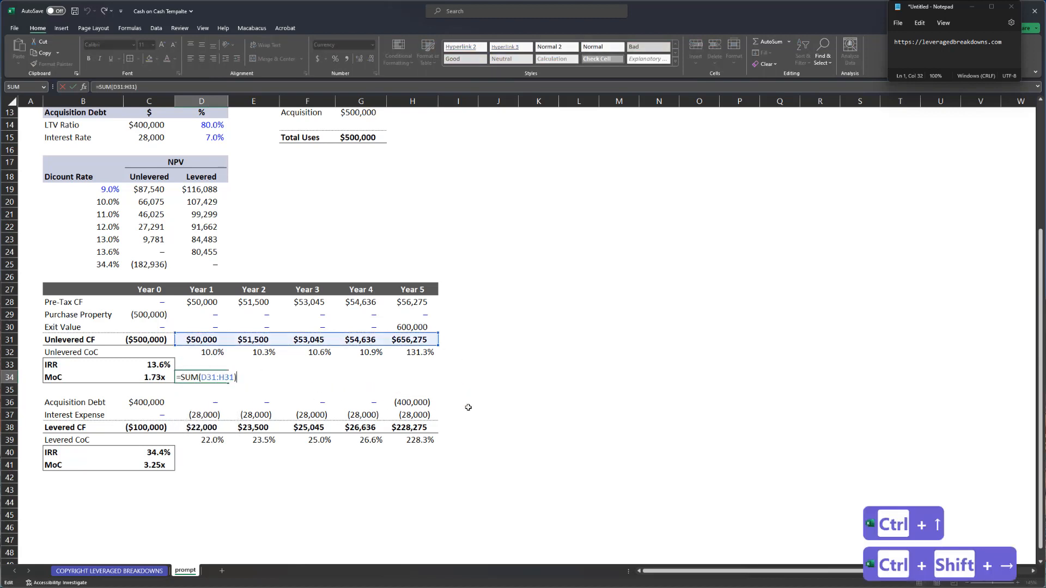
pyautogui.press('Escape')
pyautogui.press('Right')
pyautogui.write('=')
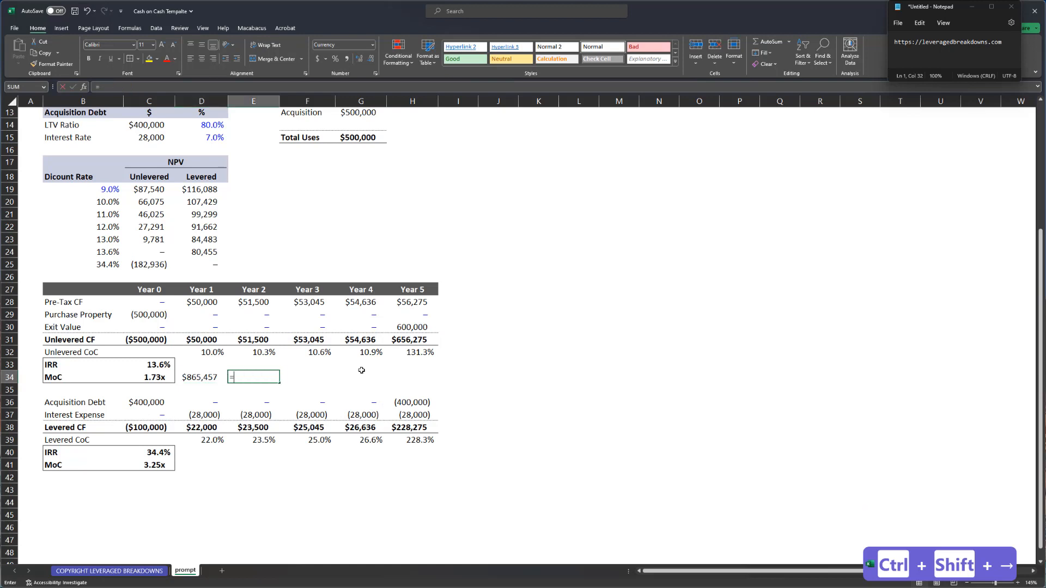
pyautogui.press('Left')
pyautogui.press('Left')
pyautogui.press('Up')
pyautogui.press('Up')
pyautogui.press('Up')
pyautogui.write('*-1')
pyautogui.hotkey('ctrl', 'Return')
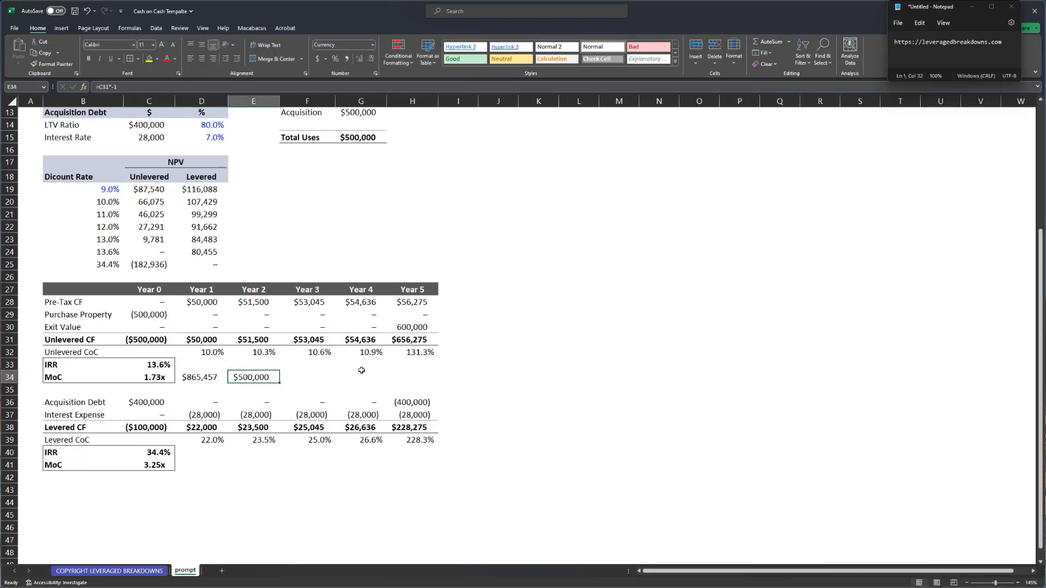
# - Divide the $865,457 inflows by the $500,000 outlay for a 1.73x check ratio
pyautogui.press('Right')
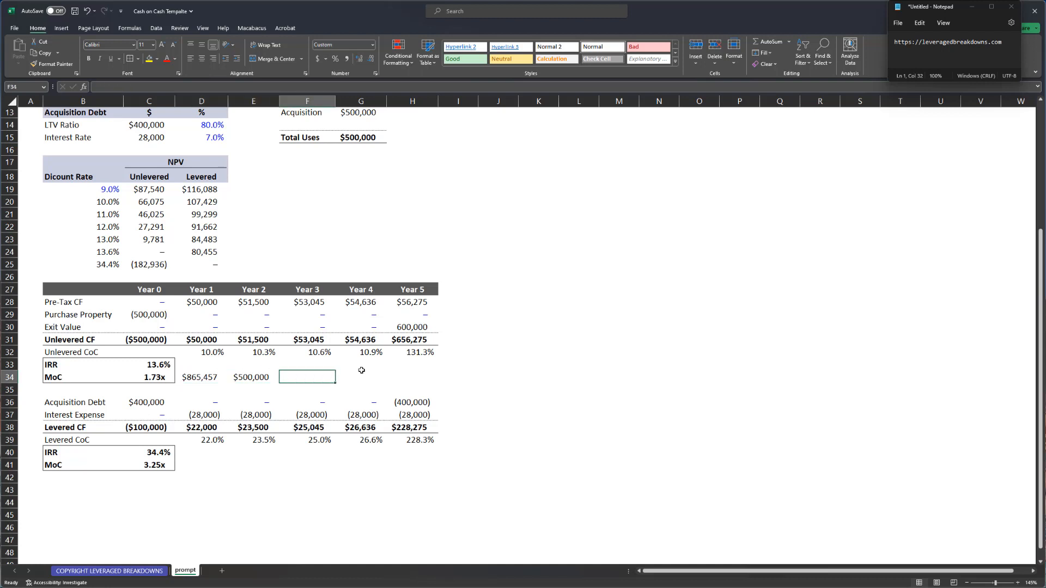
pyautogui.write('=')
pyautogui.press('Left')
pyautogui.press('Left')
pyautogui.write('/')
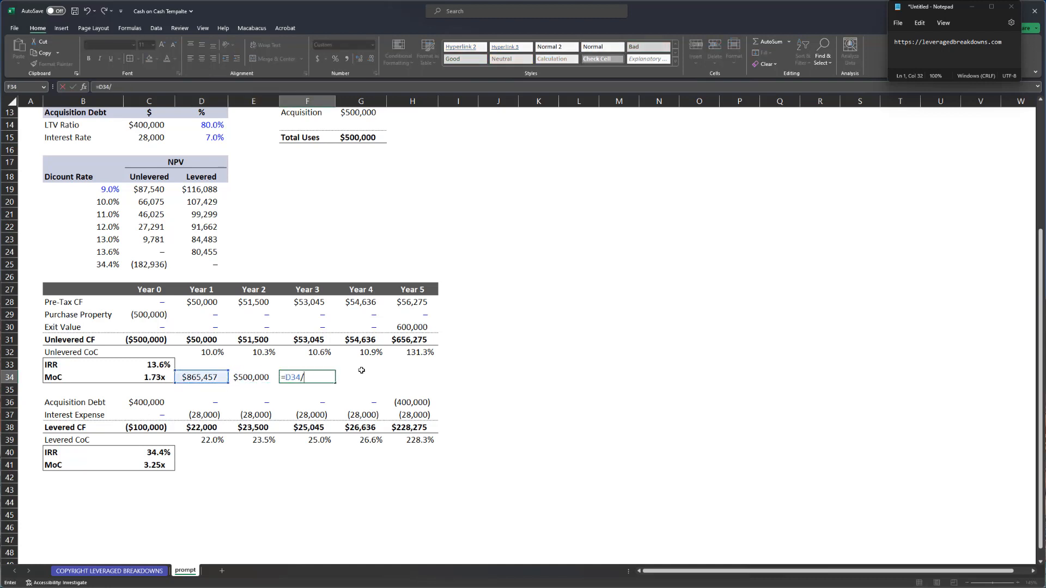
pyautogui.press('Left')
pyautogui.press('Return')
# - Clear the three helper calculations and recheck the unchanged unlevered MoC formula
pyautogui.press('Up')
pyautogui.hotkey('shift', 'Left')
pyautogui.hotkey('shift', 'Left')
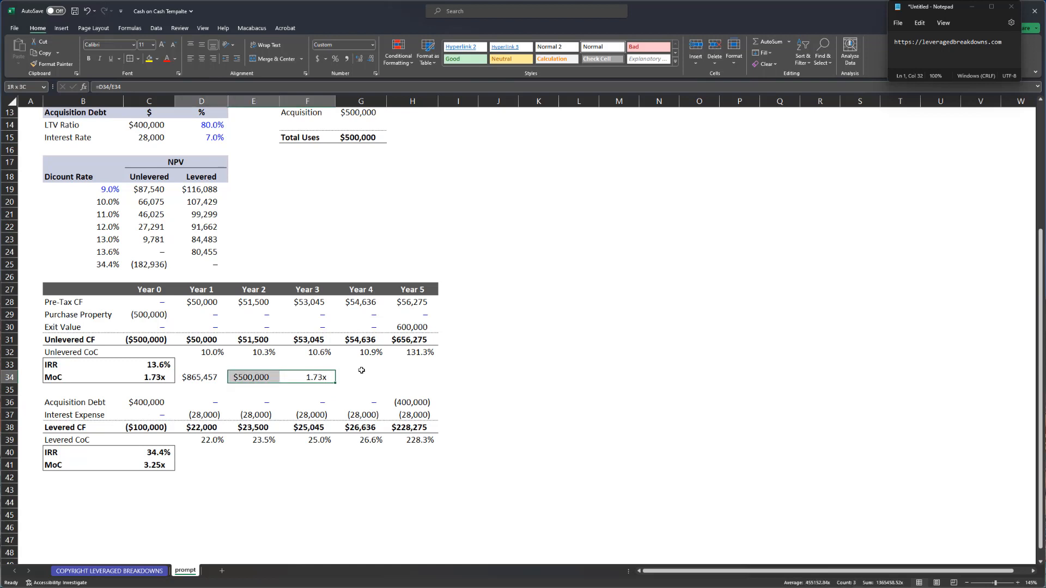
pyautogui.press('Delete')
pyautogui.press('Left')
pyautogui.press('Left')
pyautogui.press('Left')
pyautogui.press('F2')
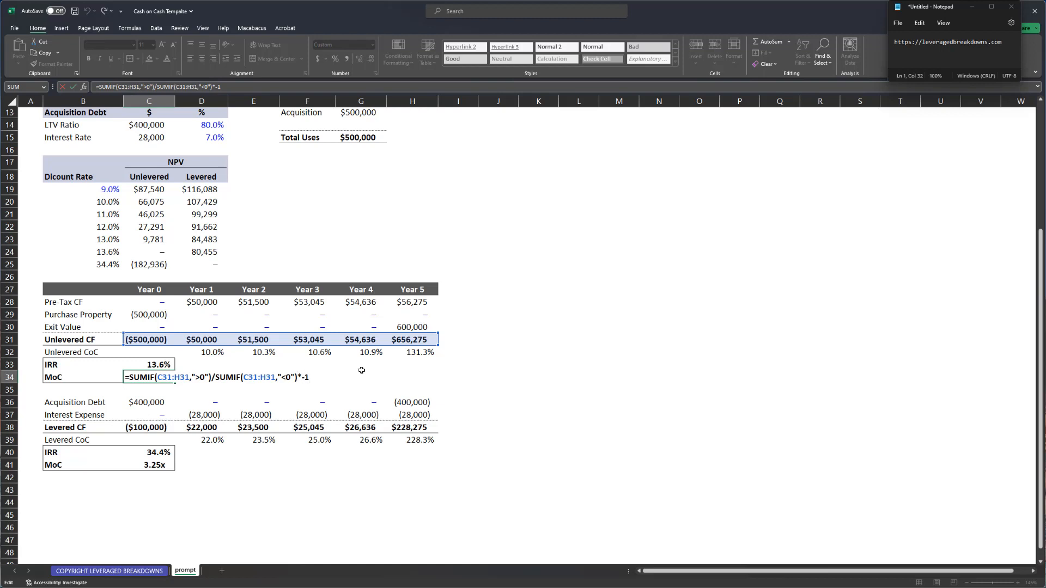
pyautogui.press('Return')
pyautogui.hotkey('ctrl', 'z')
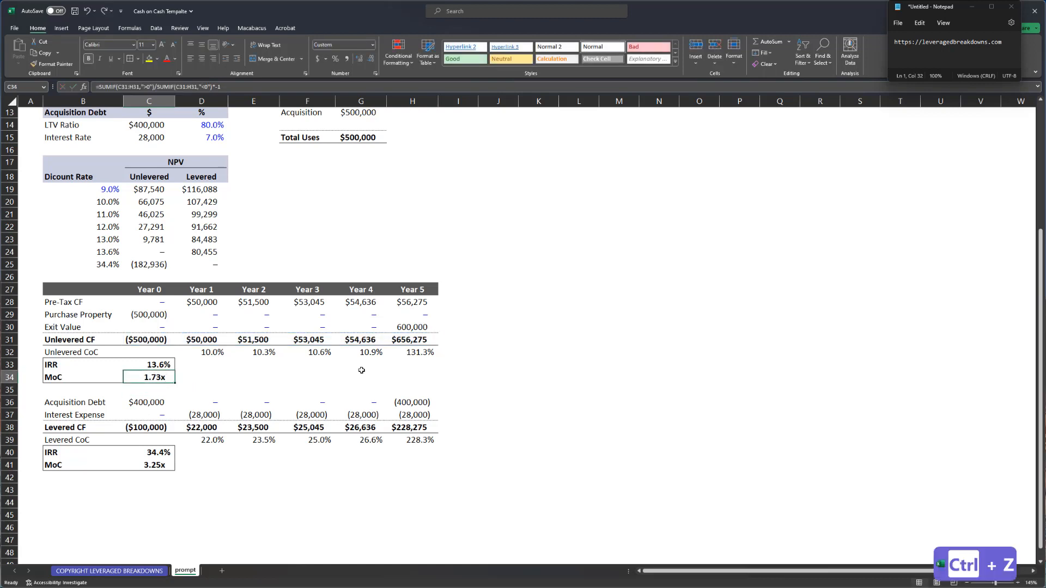
# - Commit the levered MoC formula showing 3.25x and save the workbook
pyautogui.hotkey('ctrl', 'Down')
pyautogui.hotkey('ctrl', 'Down')
pyautogui.hotkey('ctrl', 'Down')
pyautogui.press('Down')
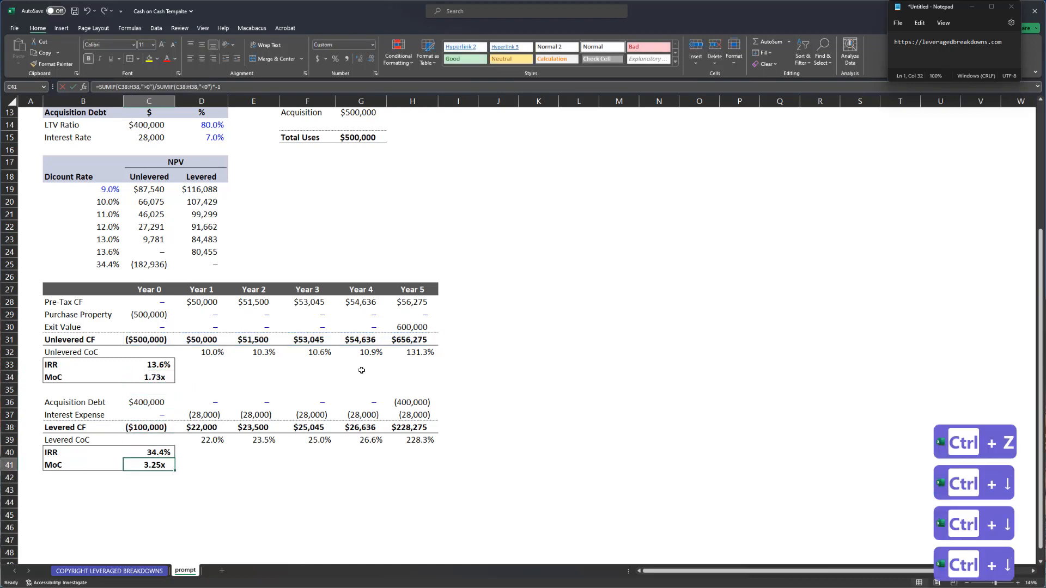
pyautogui.press('F2')
pyautogui.press('Return')
pyautogui.hotkey('ctrl', 's')
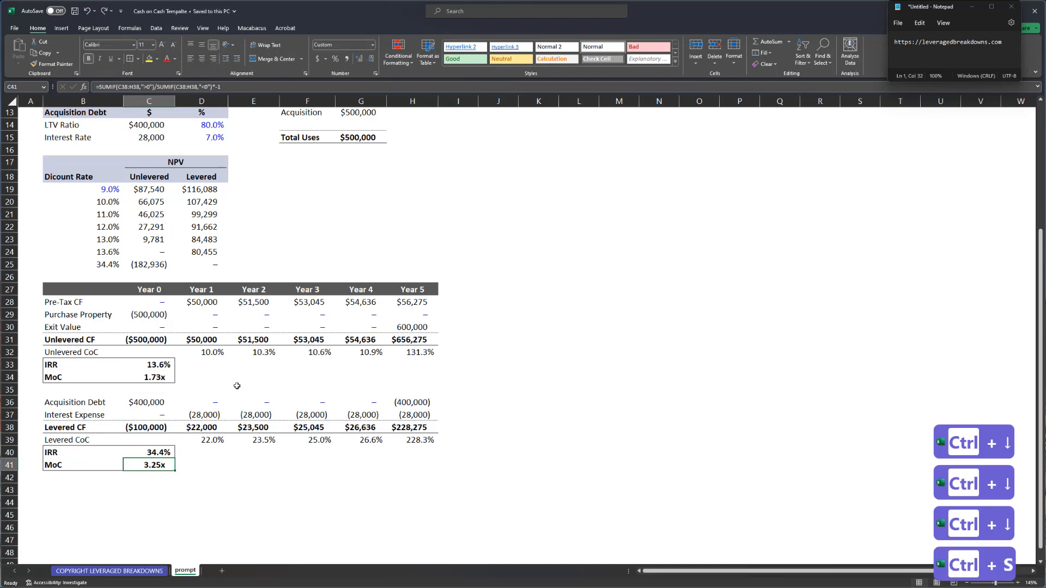
# - Review the unlevered and levered CoC rows, the IRRs and the levered MoC
pyautogui.click(211, 353)
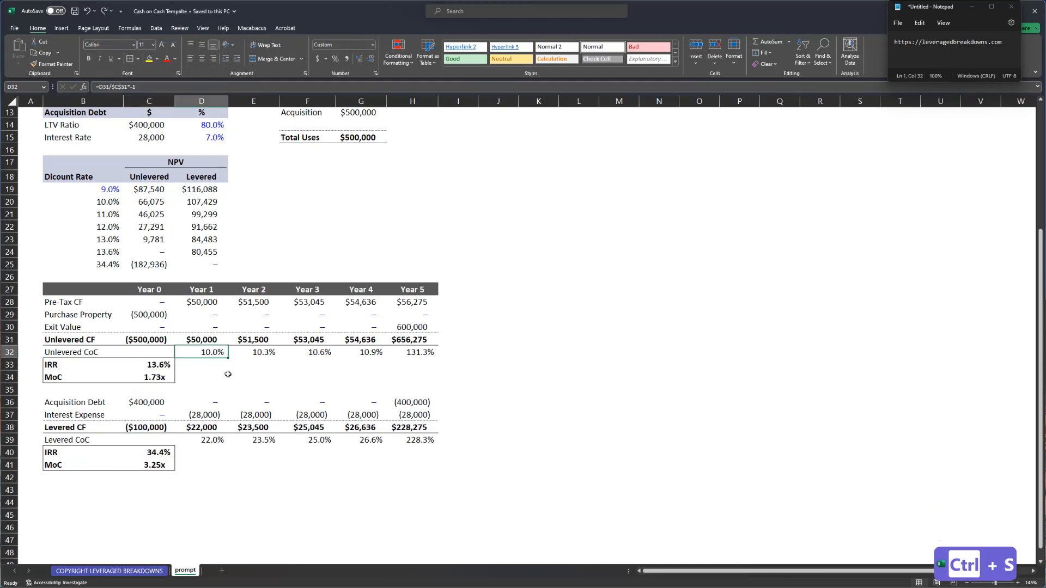
pyautogui.hotkey('shift', 'space')
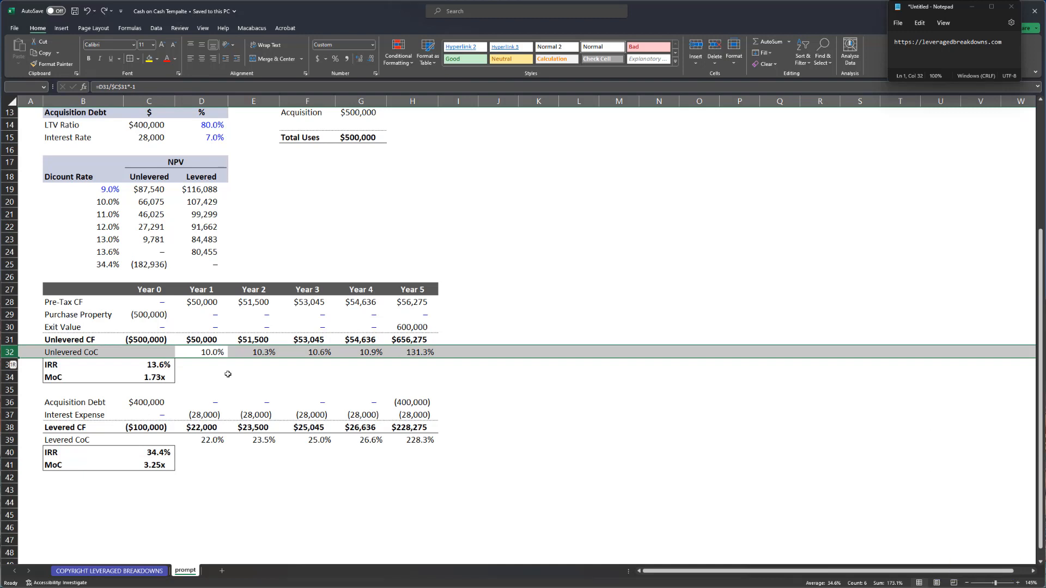
pyautogui.hotkey('ctrl', 'Down')
pyautogui.hotkey('ctrl', 'Down')
pyautogui.hotkey('shift', 'space')
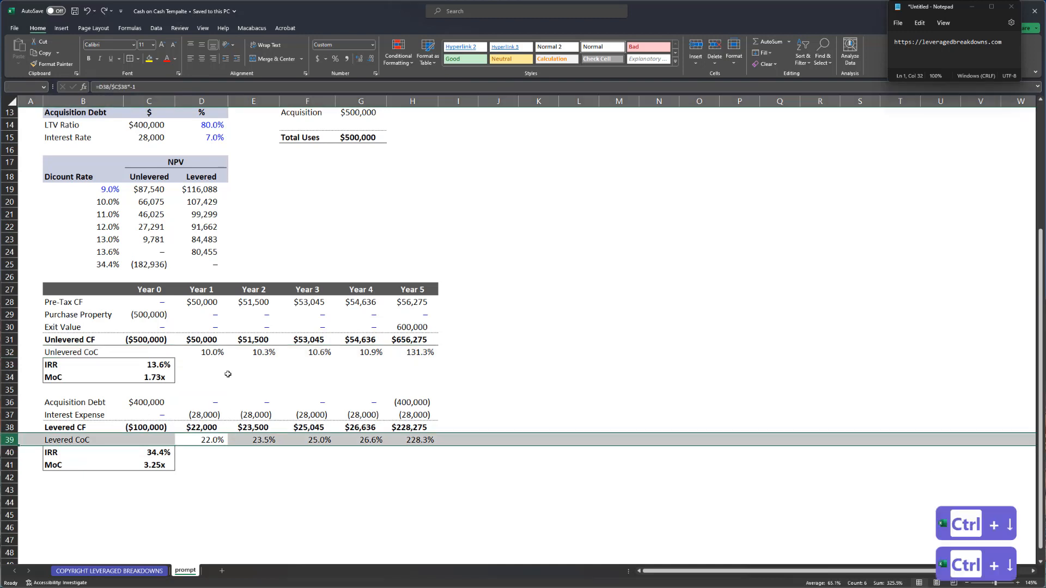
pyautogui.click(154, 366)
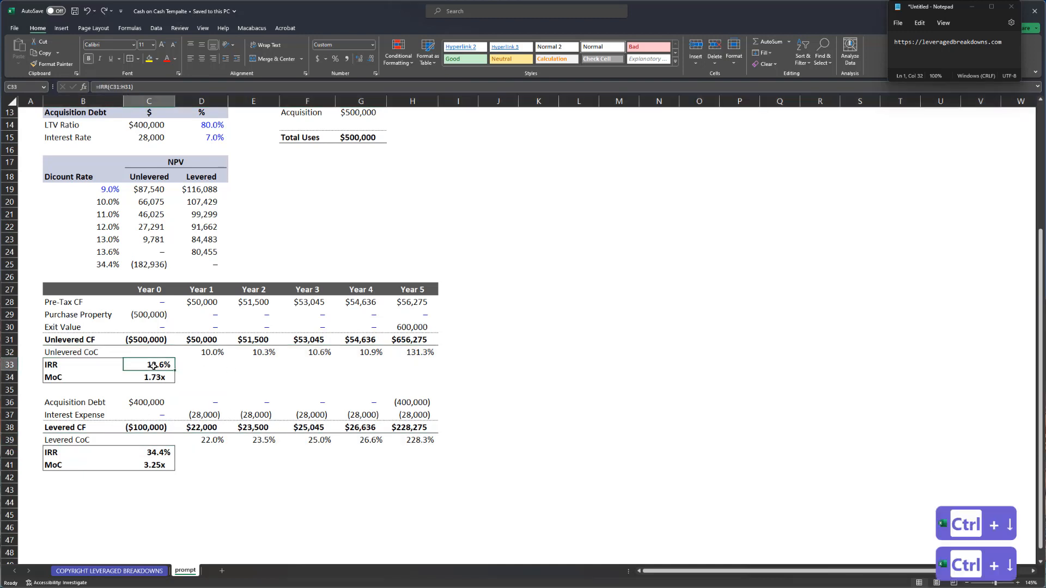
pyautogui.click(166, 456)
pyautogui.click(165, 464)
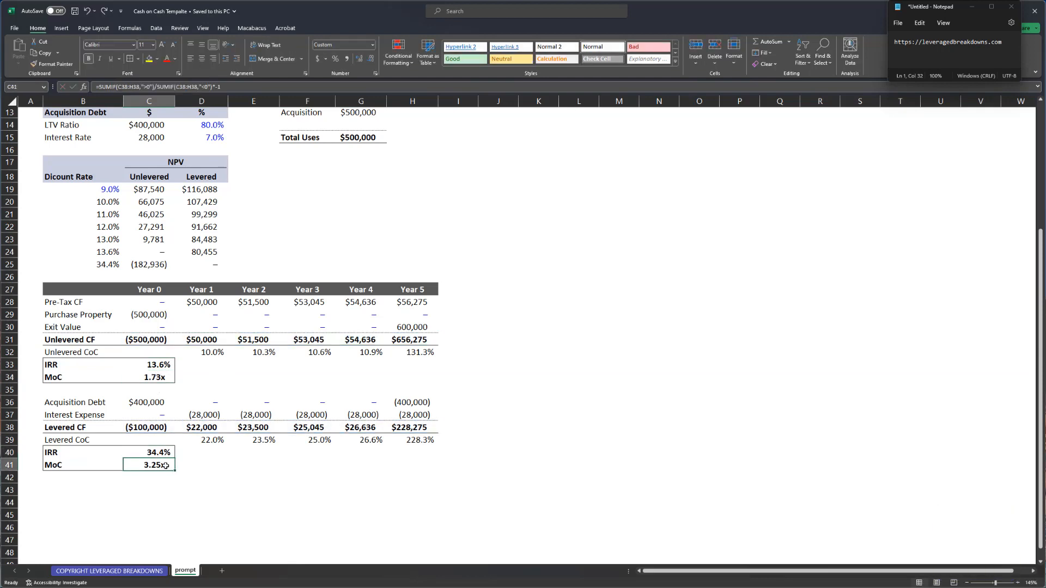
# - Review the NPV table and its unlevered NPV results
pyautogui.scroll(2, 158, 316)
pyautogui.moveTo(95, 247); pyautogui.dragTo(216, 340)
pyautogui.scroll(2, 277, 302)
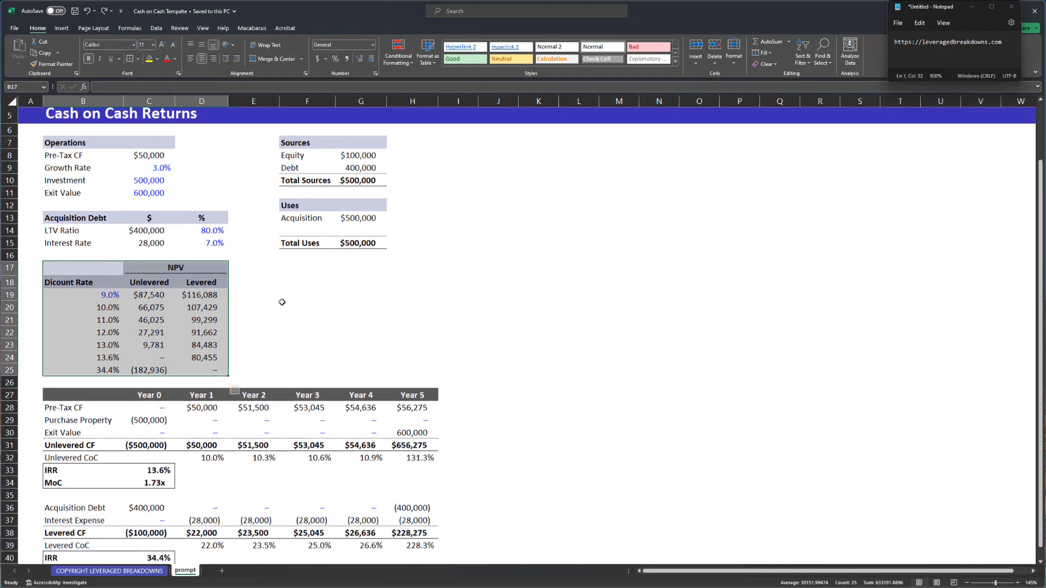
pyautogui.scroll(-3, 262, 289)
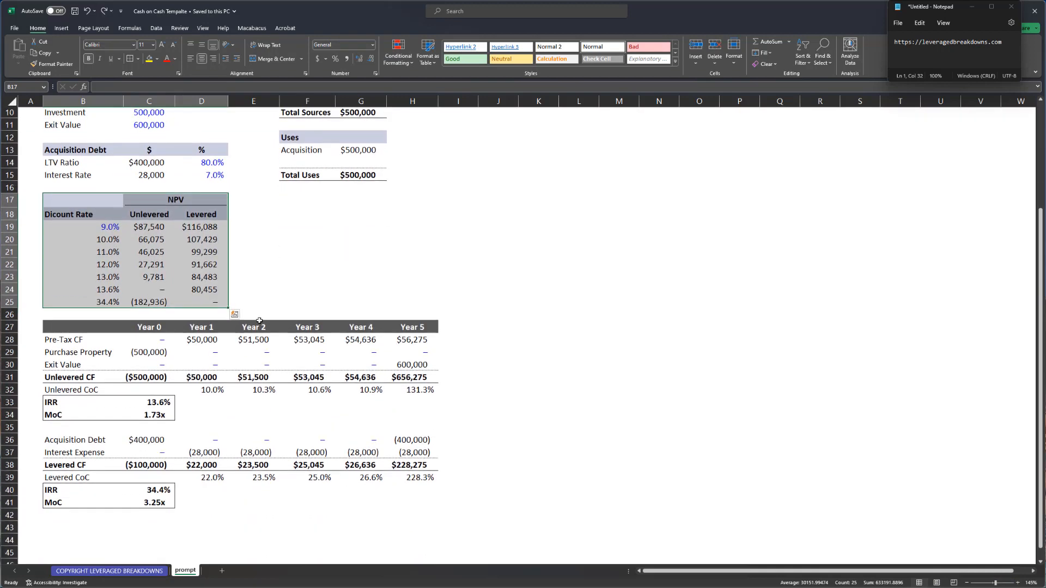
pyautogui.scroll(-1, 259, 320)
pyautogui.scroll(1, 218, 306)
pyautogui.click(146, 288)
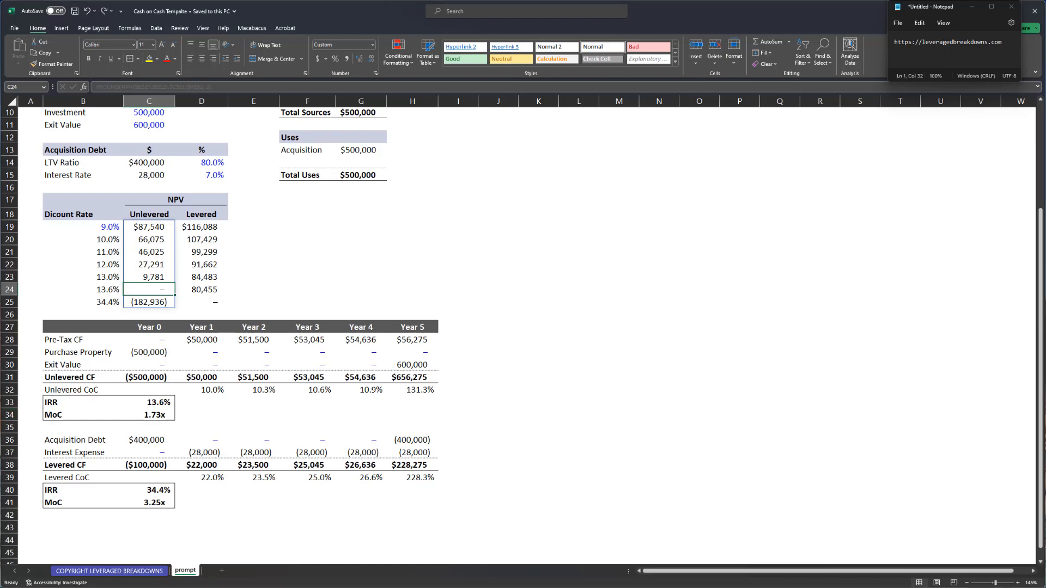
# - Save the workbook and inspect the Levered CF row before adding the new section
pyautogui.click(88, 526)
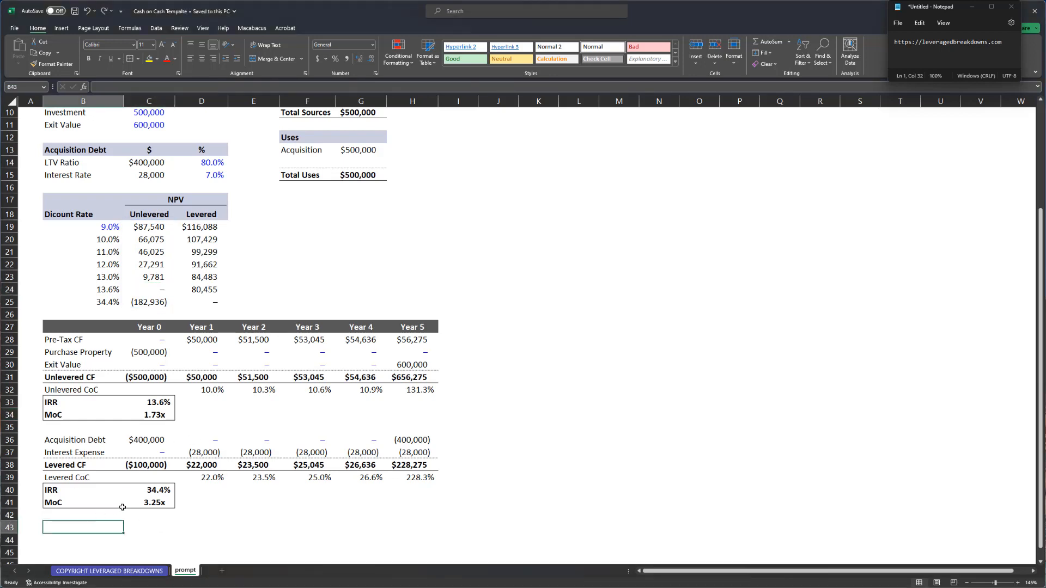
pyautogui.hotkey('ctrl', 's')
pyautogui.click(79, 464)
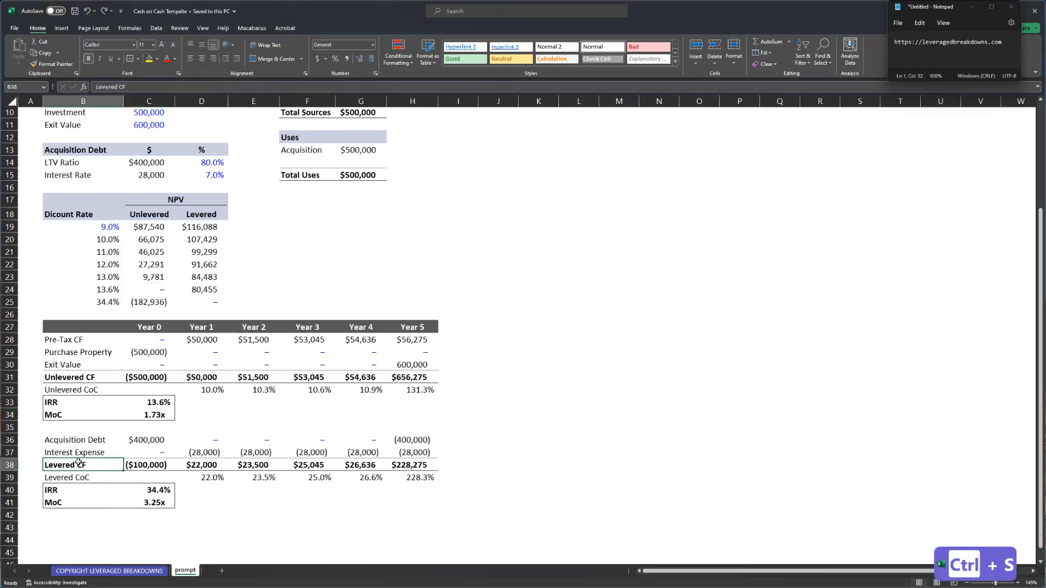
pyautogui.hotkey('shift', 'space')
pyautogui.click(65, 524)
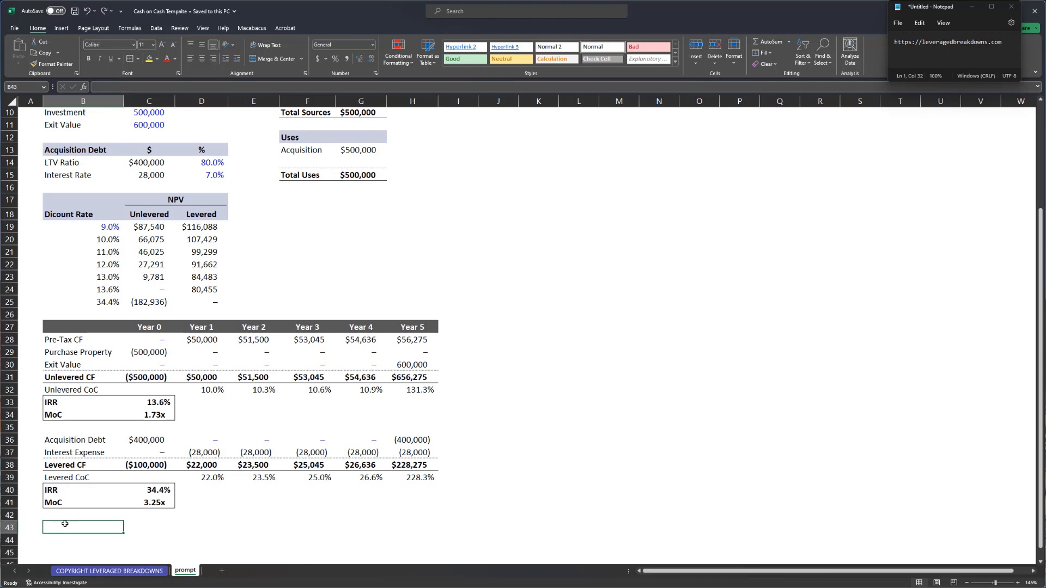
# - Add an unbolded 'DSCR' label below the levered returns with a blank row above it
pyautogui.write('D')
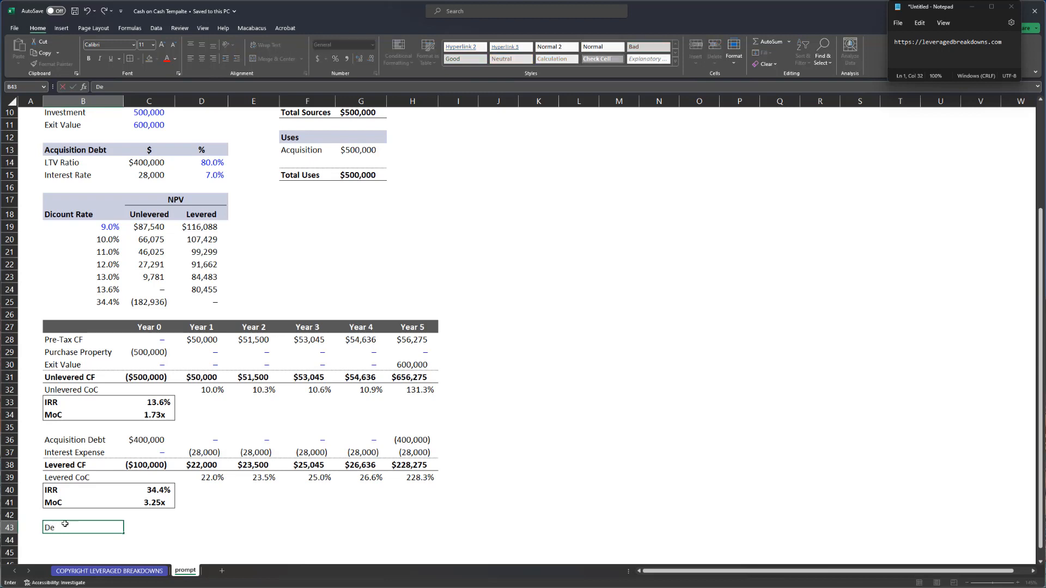
pyautogui.write('SCR')
pyautogui.press('Return')
pyautogui.press('Up')
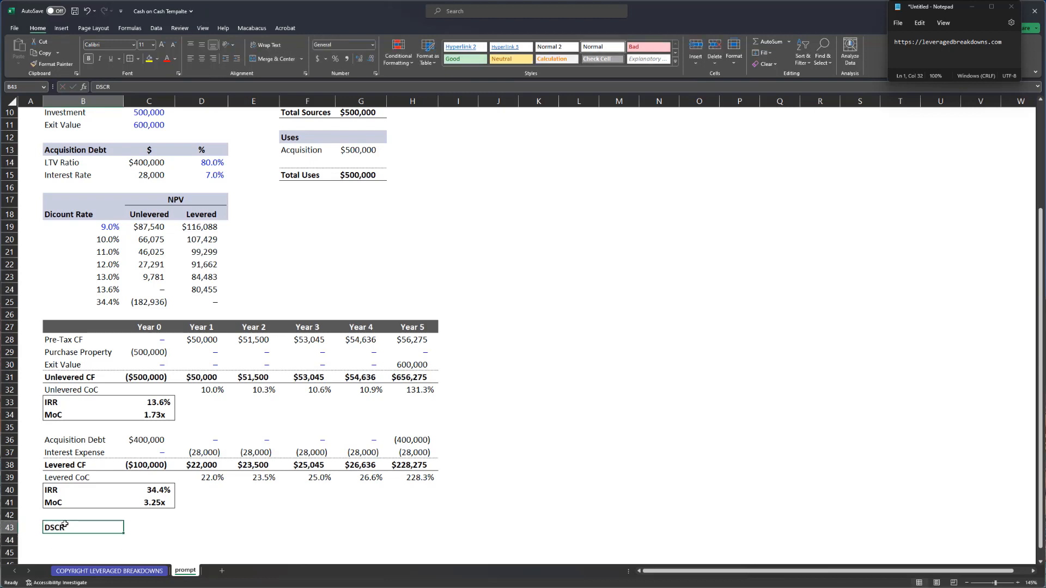
pyautogui.hotkey('ctrl', 'b')
pyautogui.hotkey('shift', 'space')
pyautogui.hotkey('ctrl', 'shift', '=')
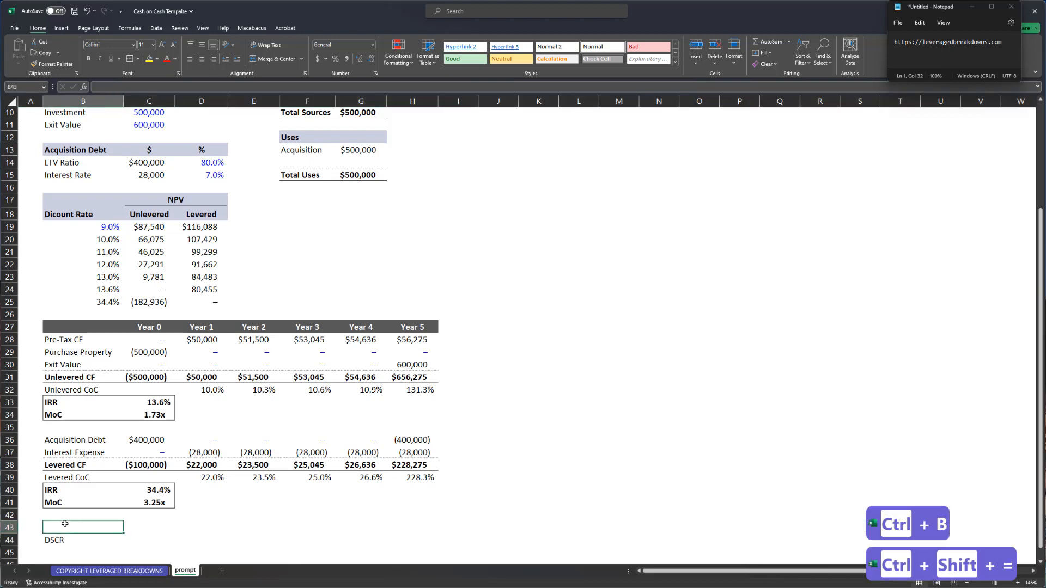
# - Enter a bold 'Credit Metrics' heading and shade B43:H43 light blue-grey
pyautogui.write('Crf')
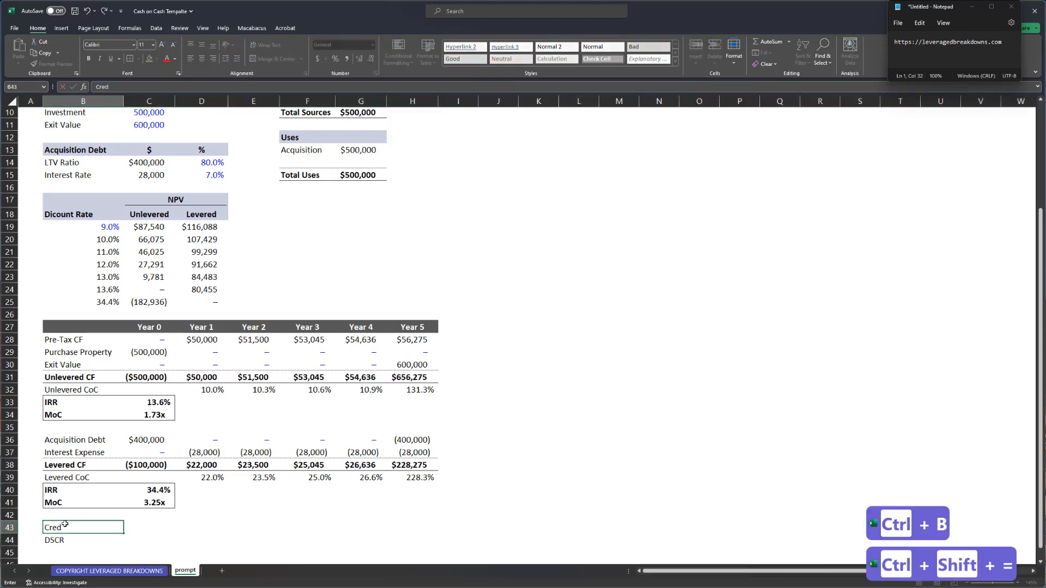
pyautogui.write('dit Metrics')
pyautogui.press('Return')
pyautogui.press('Up')
pyautogui.hotkey('ctrl', 'b')
pyautogui.hotkey('shift', 'Right')
pyautogui.hotkey('shift', 'Right')
pyautogui.hotkey('shift', 'Right')
pyautogui.hotkey('shift', 'Right')
pyautogui.hotkey('shift', 'Right')
pyautogui.hotkey('shift', 'Right')
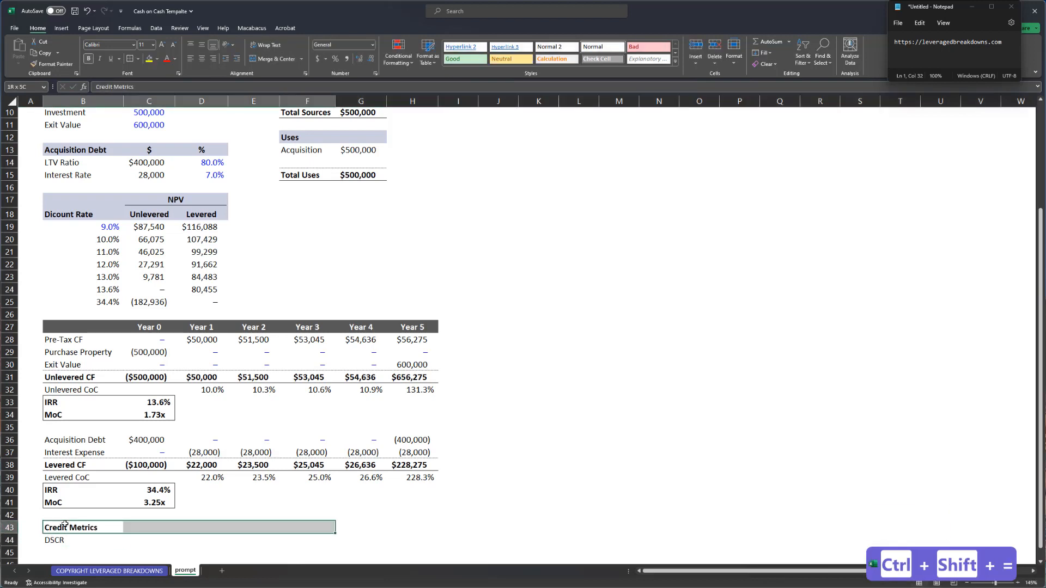
pyautogui.hotkey('ctrl', 'shift', 'k')
pyautogui.hotkey('ctrl', 'shift', 'k')
pyautogui.hotkey('ctrl', 'shift', 'k')
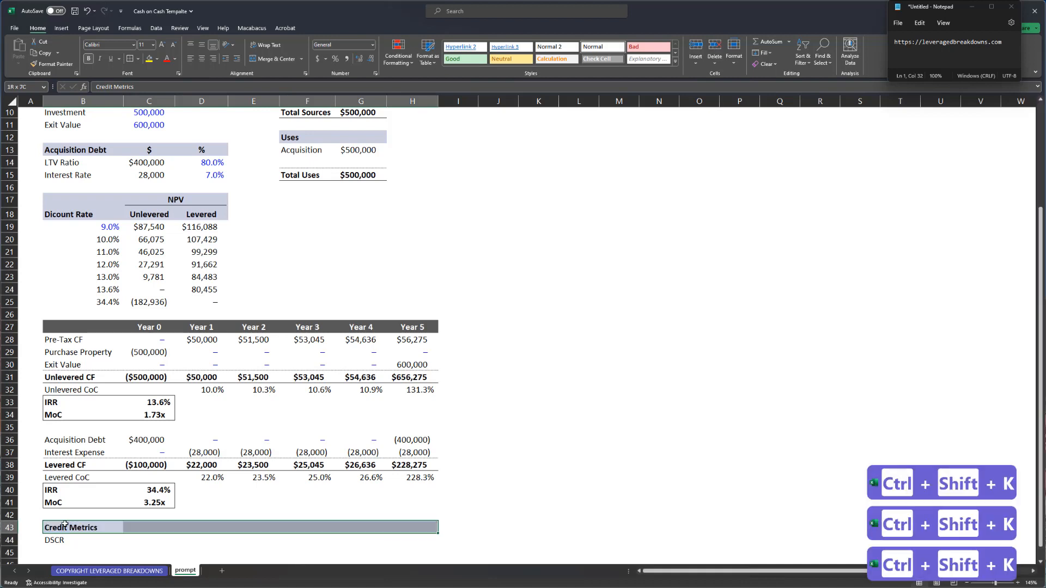
pyautogui.press('Right')
pyautogui.press('Down')
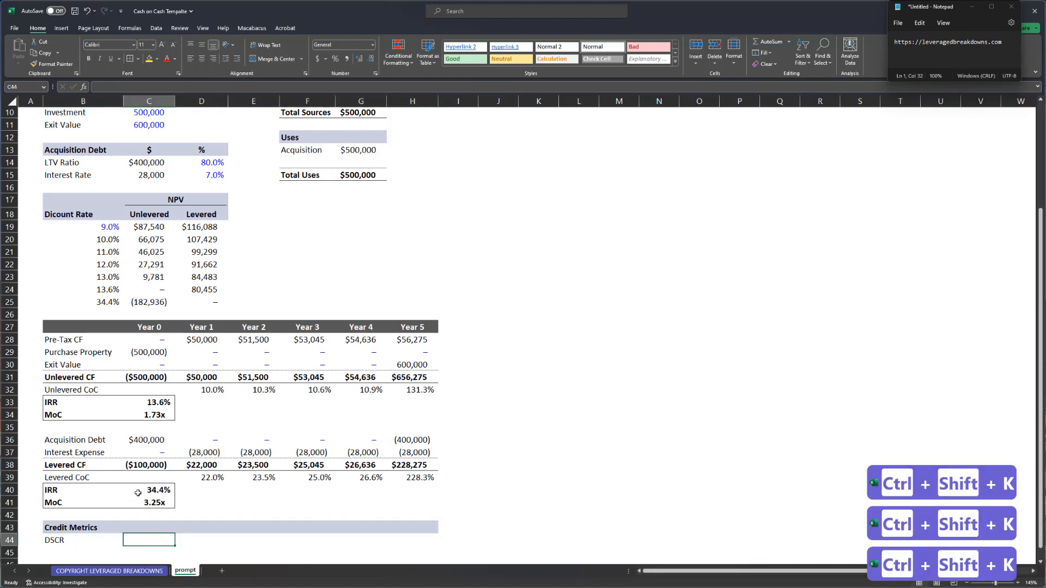
pyautogui.press('Right')
# - Enter the Year 1 DSCR as Pre-Tax CF over interest expense, positive, formatted as a multiple
pyautogui.write('=')
pyautogui.hotkey('ctrl', 'Up')
pyautogui.hotkey('ctrl', 'Up')
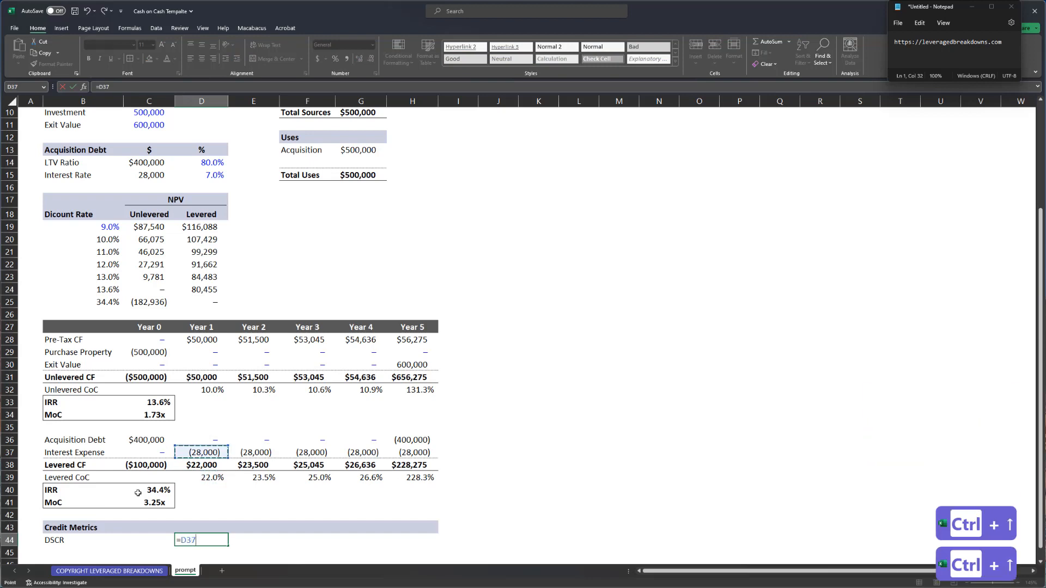
pyautogui.hotkey('ctrl', 'Up')
pyautogui.hotkey('ctrl', 'Up')
pyautogui.hotkey('ctrl', 'Up')
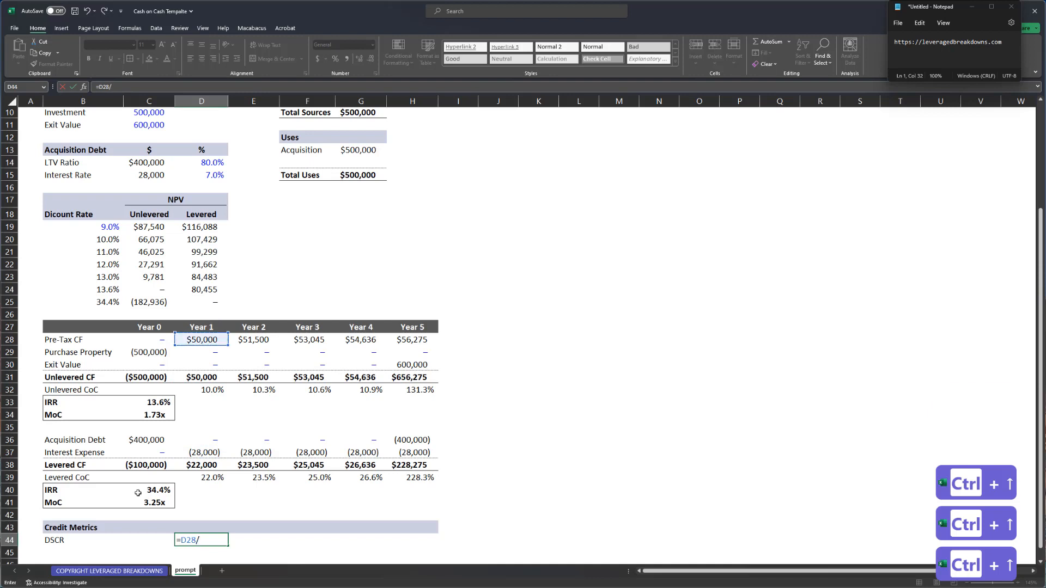
pyautogui.write('/')
pyautogui.hotkey('ctrl', 'Up')
pyautogui.press('Up')
pyautogui.press('Up')
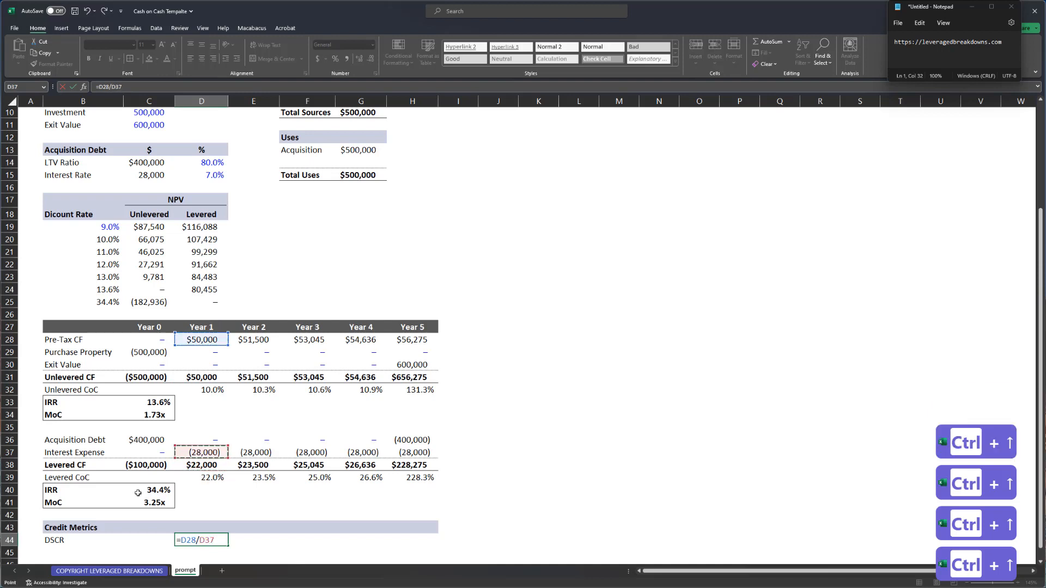
pyautogui.press('Return')
pyautogui.press('Up')
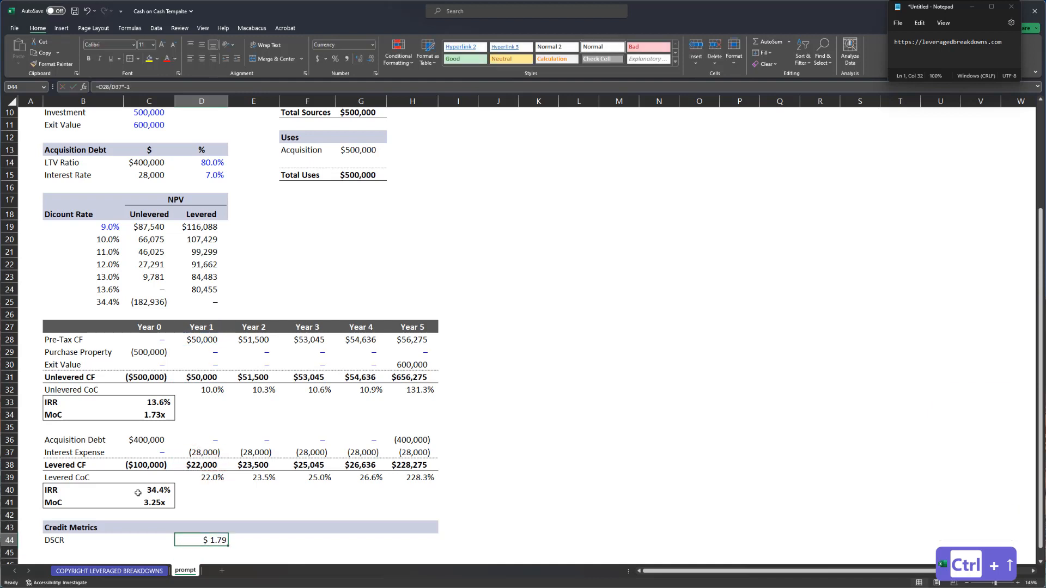
pyautogui.hotkey('ctrl', 'shift', '8')
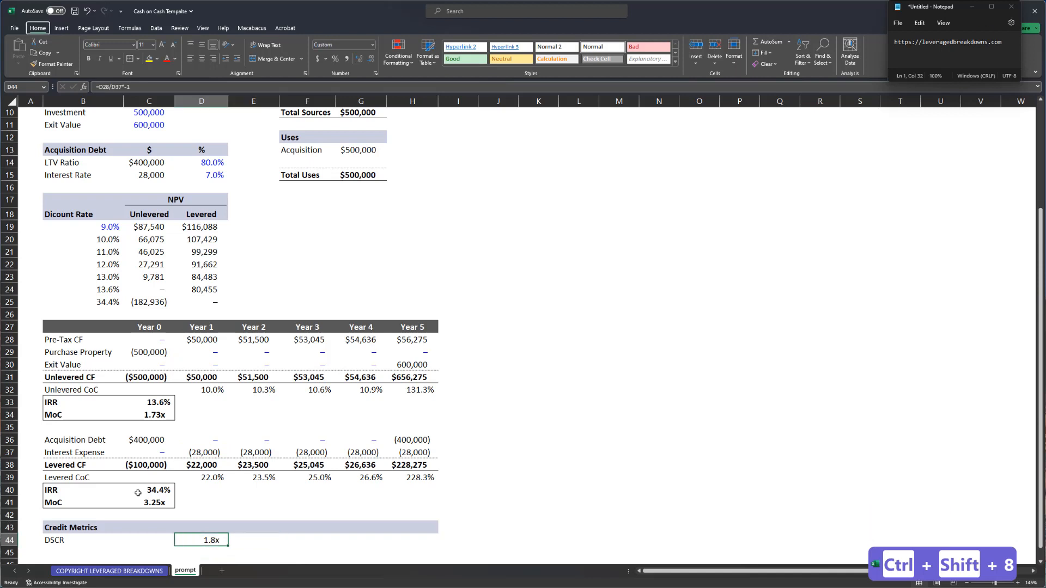
# - Copy the DSCR formula through Year 5 and check each year's 1.79x–2.01x result
pyautogui.hotkey('alt', 'h', '0')
pyautogui.press('Right')
pyautogui.hotkey('ctrl', 'r')
pyautogui.press('Right')
pyautogui.hotkey('ctrl', 'r')
pyautogui.press('Right')
pyautogui.hotkey('ctrl', 'r')
pyautogui.press('Right')
pyautogui.hotkey('ctrl', 'r')
pyautogui.press('Left')
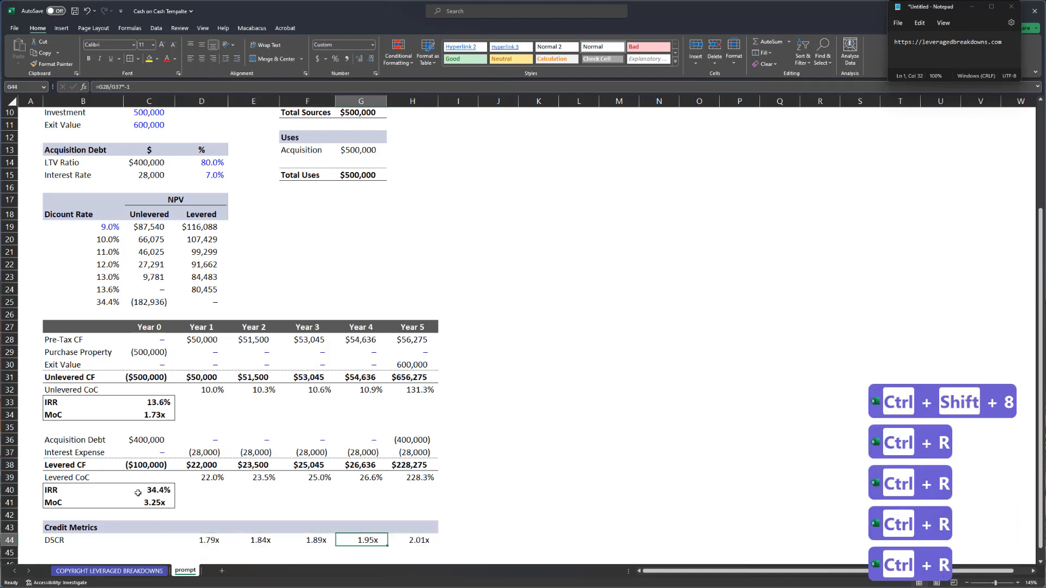
pyautogui.press('Left')
pyautogui.press('Left')
pyautogui.press('Left')
pyautogui.press('F2')
pyautogui.press('Tab')
pyautogui.press('F2')
pyautogui.press('Tab')
pyautogui.press('F2')
pyautogui.press('Tab')
pyautogui.press('F2')
pyautogui.press('Tab')
pyautogui.press('F2')
pyautogui.press('Tab')
pyautogui.press('Left')
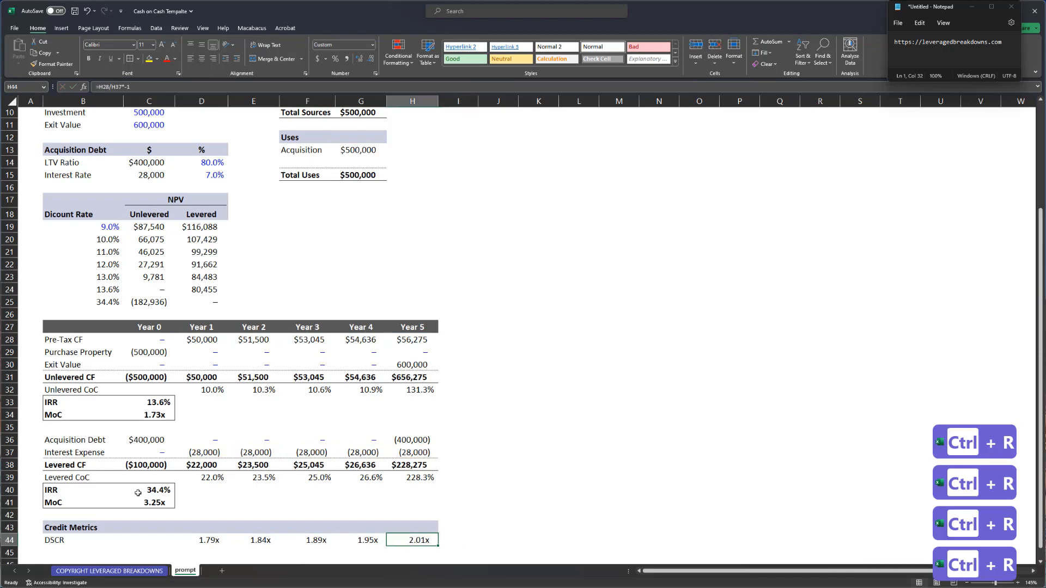
pyautogui.press('Left')
pyautogui.hotkey('ctrl', 'Left')
pyautogui.hotkey('ctrl', 'Left')
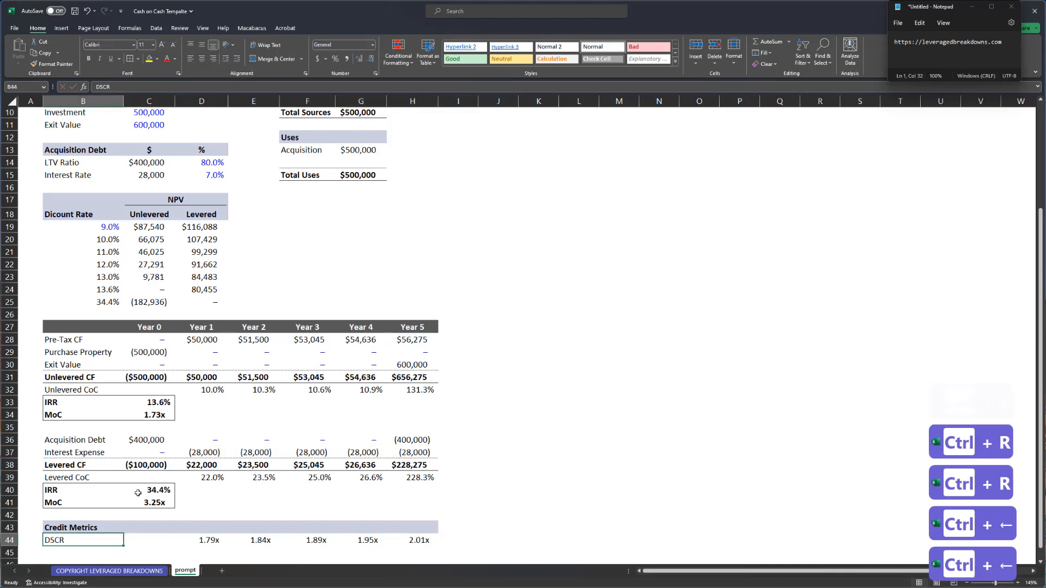
pyautogui.scroll(-3, 199, 499)
# - Add a Debt Yield label below DSCR with the Year 1 formula =D28/$C$36
pyautogui.click(210, 433)
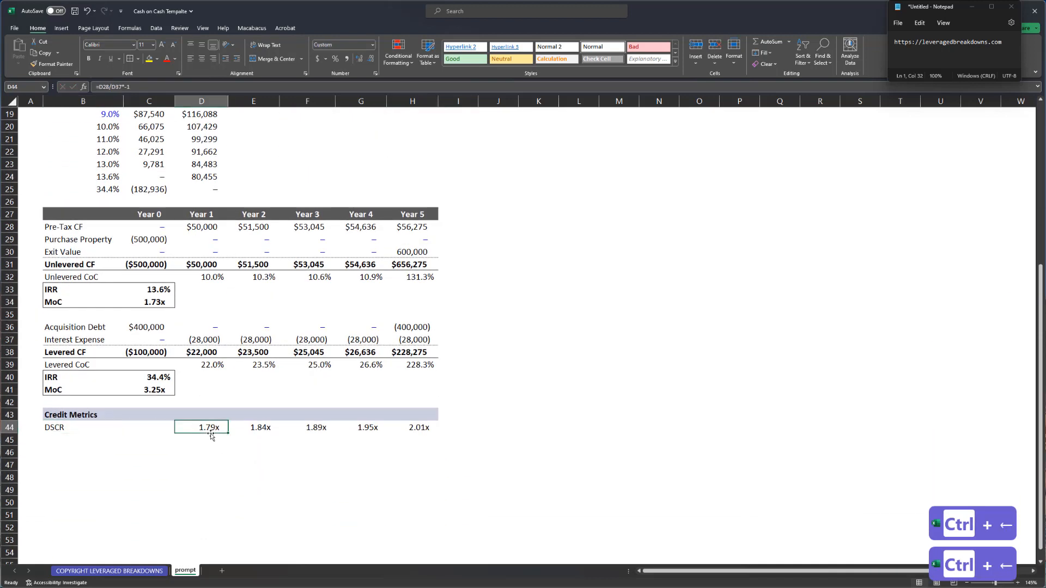
pyautogui.hotkey('ctrl', 'shift', 'Right')
pyautogui.hotkey('ctrl', 'Left')
pyautogui.press('Down')
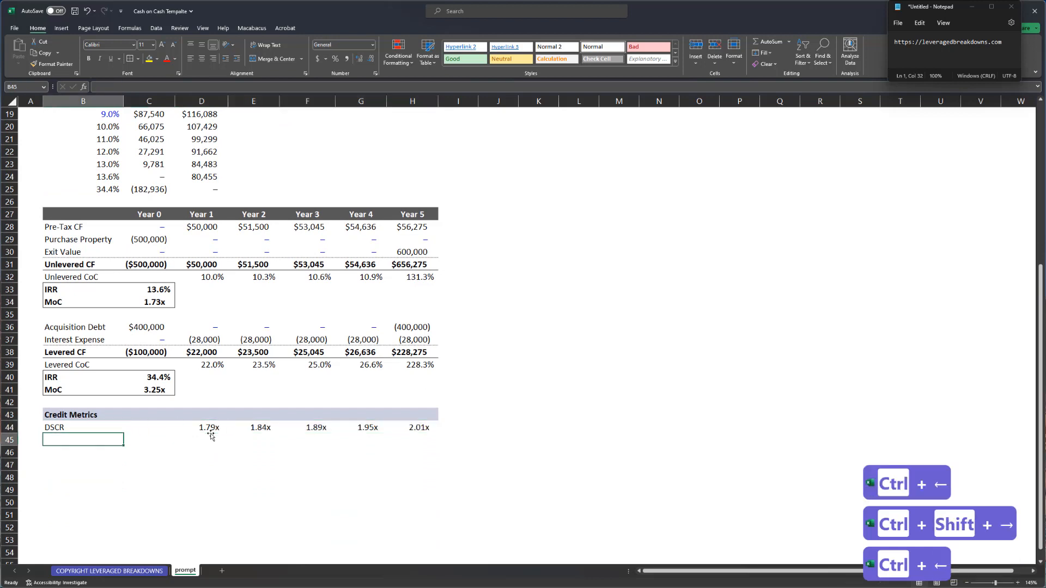
pyautogui.write('Debt Yield')
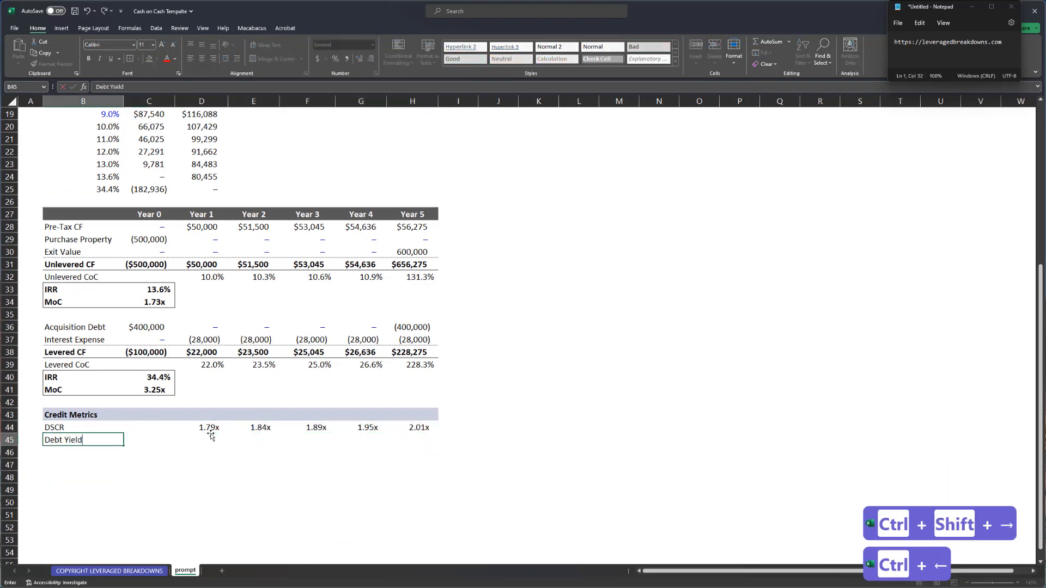
pyautogui.press('Right')
pyautogui.press('Right')
pyautogui.write('=')
pyautogui.hotkey('ctrl', 'Up')
pyautogui.hotkey('ctrl', 'Up')
pyautogui.press('Up')
pyautogui.press('Up')
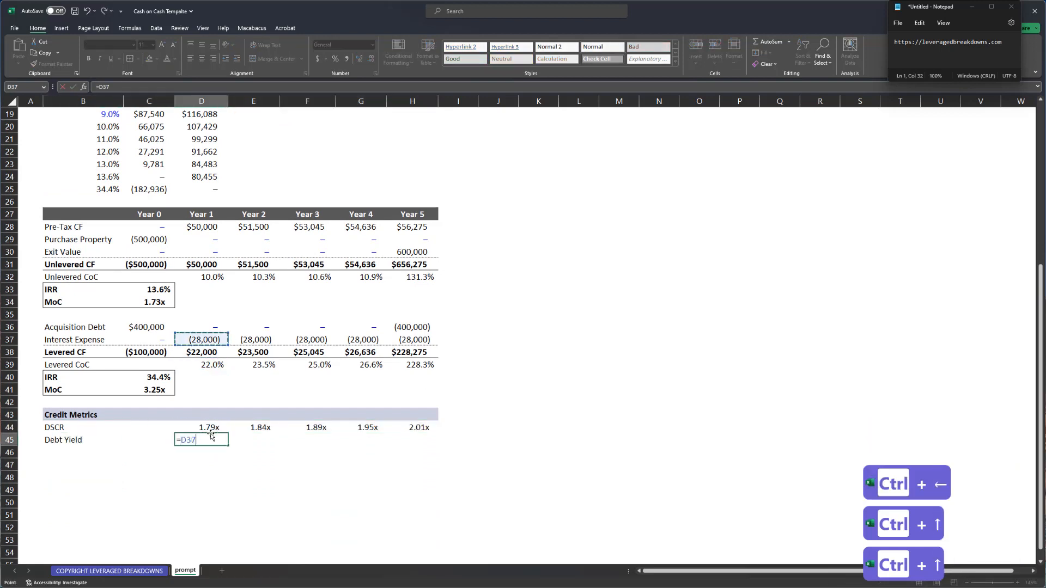
pyautogui.hotkey('ctrl', 'Up')
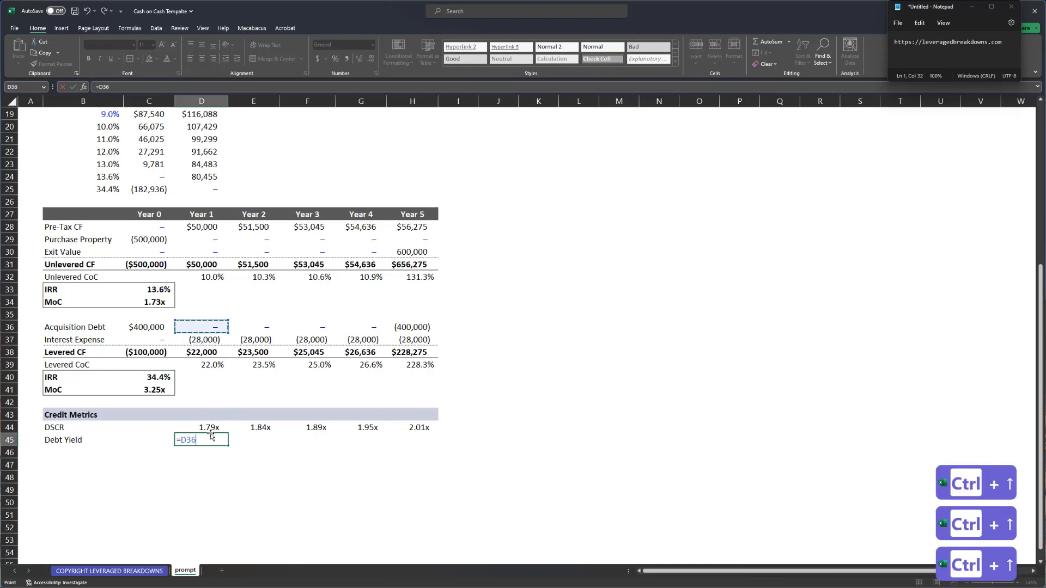
pyautogui.hotkey('ctrl', 'Up')
pyautogui.hotkey('ctrl', 'Up')
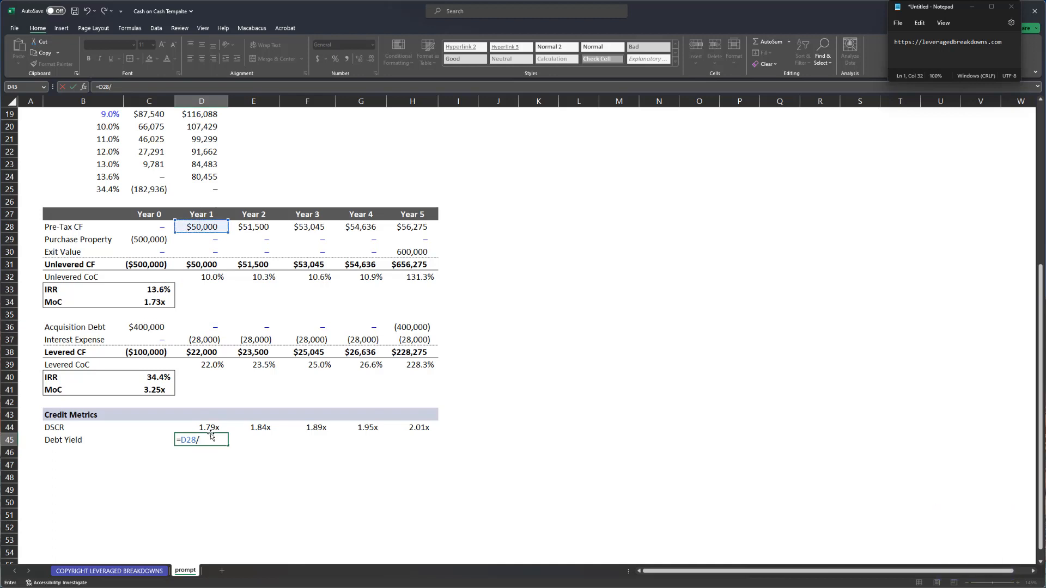
pyautogui.write('/')
pyautogui.press('Left')
pyautogui.press('Up')
pyautogui.hotkey('ctrl', 'Up')
pyautogui.hotkey('ctrl', 'Up')
pyautogui.hotkey('ctrl', 'Up')
pyautogui.hotkey('ctrl', 'Up')
pyautogui.press('F4')
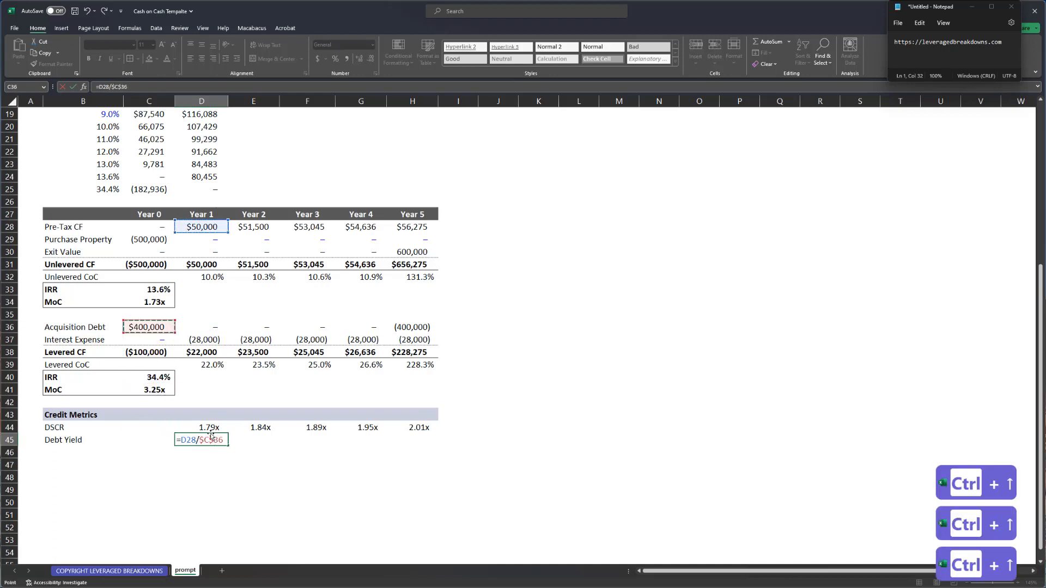
pyautogui.press('Return')
# - Format Year 1 Debt Yield as a percentage and fill it across Years 1–5
pyautogui.press('Up')
pyautogui.hotkey('ctrl', 'shift', '5')
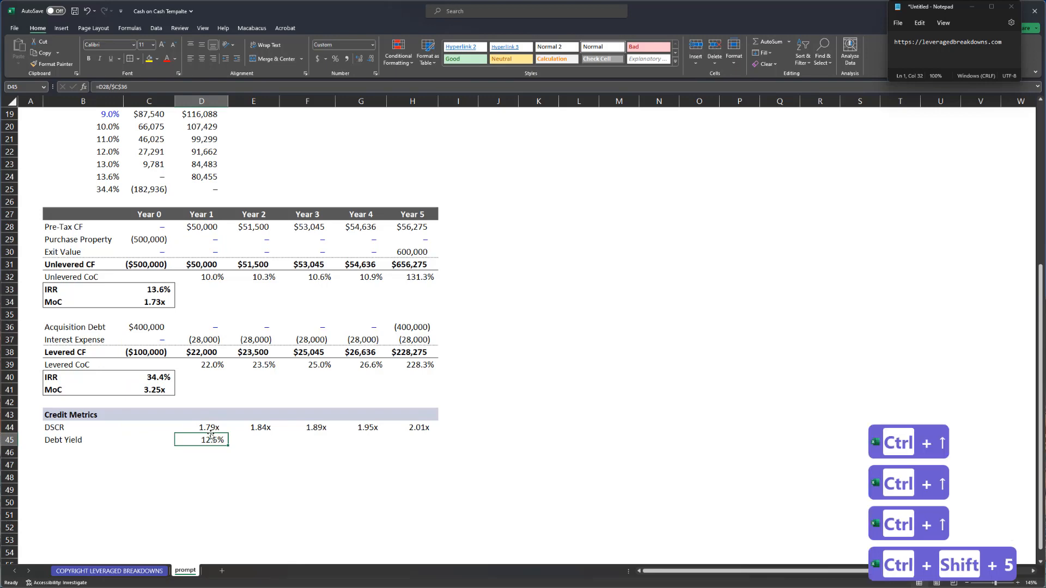
pyautogui.press('Up')
pyautogui.hotkey('ctrl', 'Right')
pyautogui.press('Down')
pyautogui.hotkey('ctrl', 'shift', 'Left')
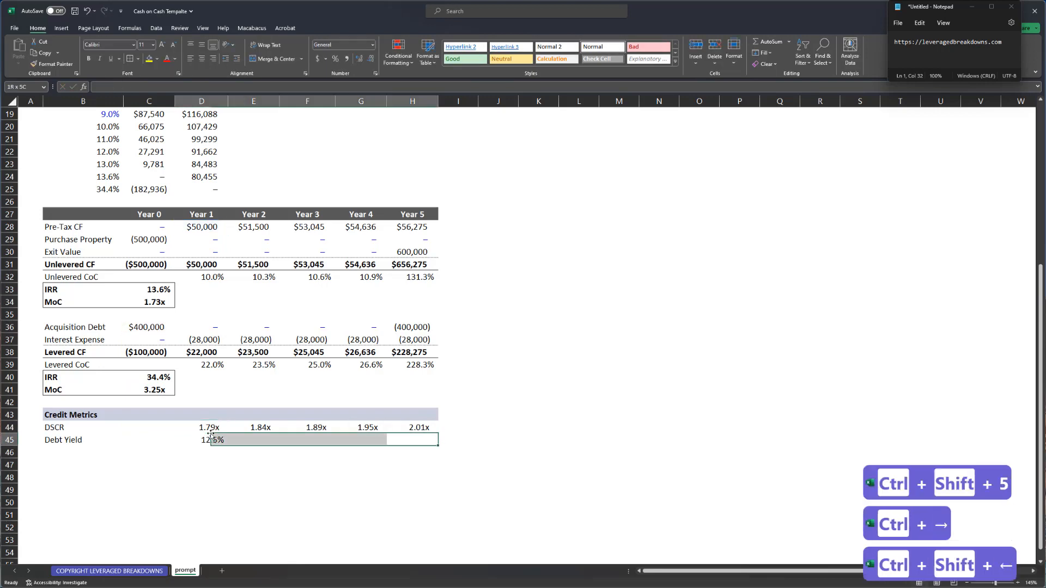
pyautogui.hotkey('ctrl', 'r')
# - Review each year's Debt Yield formula, confirming results run from 12.5% to 14.1%
pyautogui.hotkey('ctrl', 'Left')
pyautogui.press('F2')
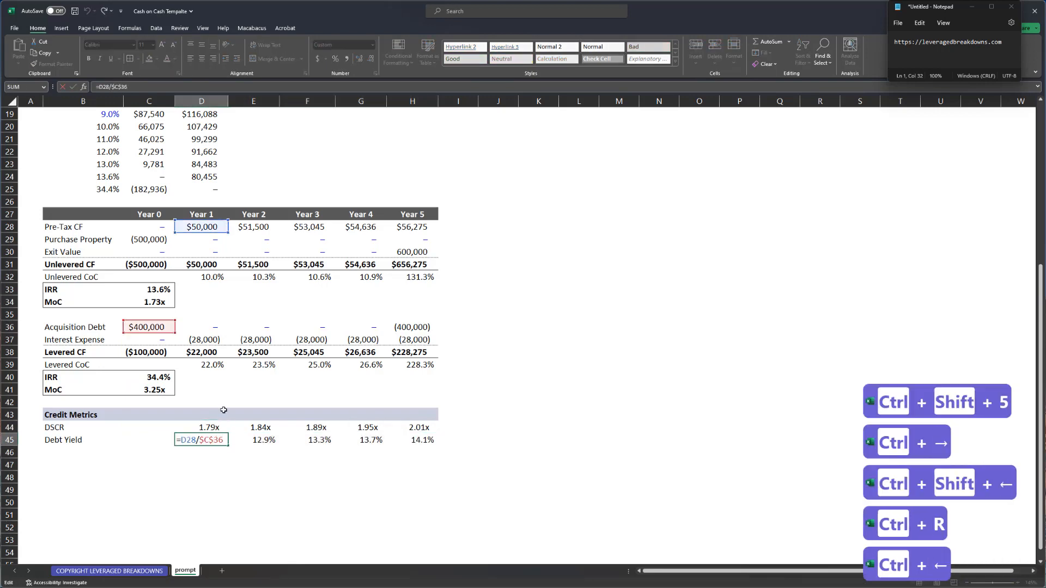
pyautogui.scroll(3, 221, 414)
pyautogui.scroll(2, 209, 340)
pyautogui.scroll(-1, 269, 294)
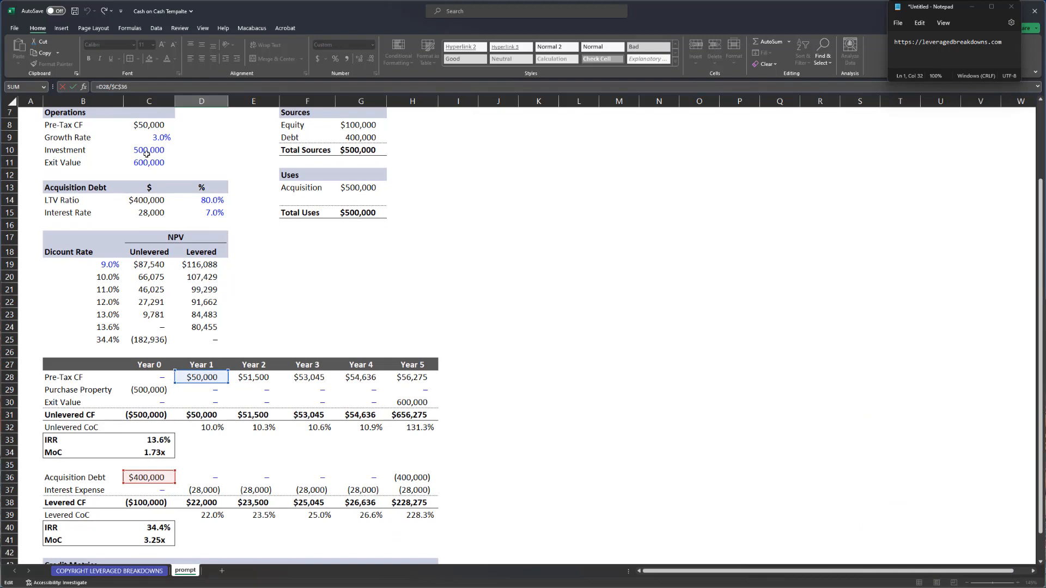
pyautogui.scroll(-3, 152, 173)
pyautogui.press('Escape')
pyautogui.press('F2')
pyautogui.press('Tab')
pyautogui.press('F2')
pyautogui.press('Tab')
pyautogui.press('F2')
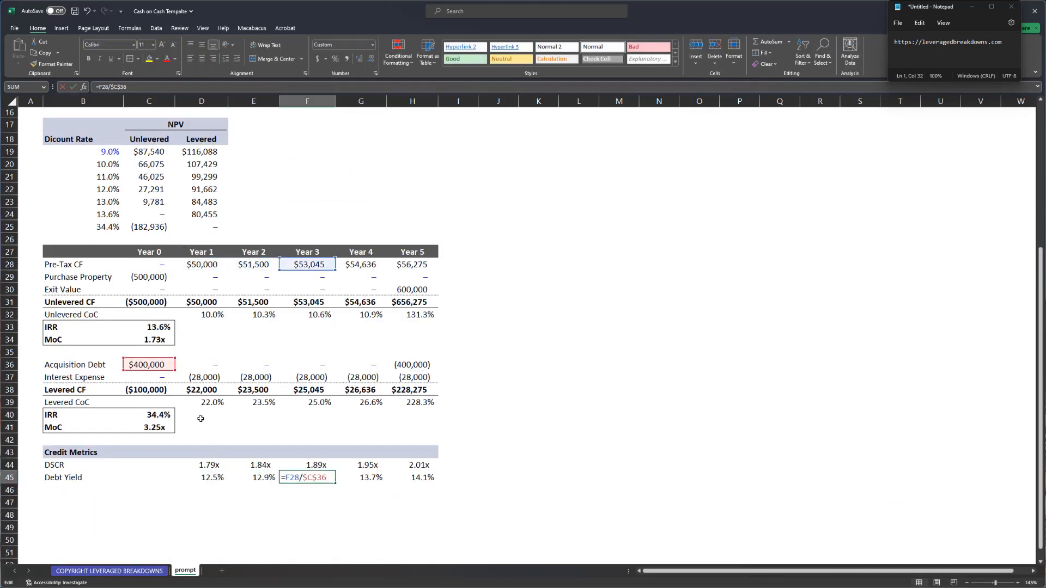
pyautogui.press('Tab')
pyautogui.press('F2')
pyautogui.press('Tab')
pyautogui.press('F2')
pyautogui.press('Tab')
pyautogui.press('Left')
pyautogui.press('ctrl')
pyautogui.press('ctrl')
pyautogui.hotkey('ctrl', 'Left')
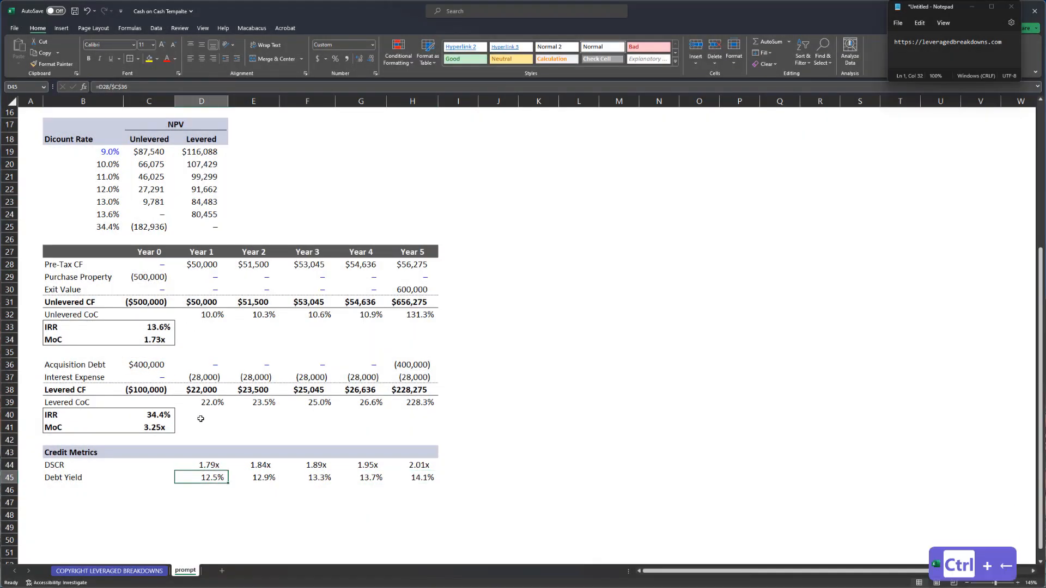
pyautogui.hotkey('ctrl', 'Left')
pyautogui.hotkey('alt', 'm')
pyautogui.hotkey('ctrl', 'Right')
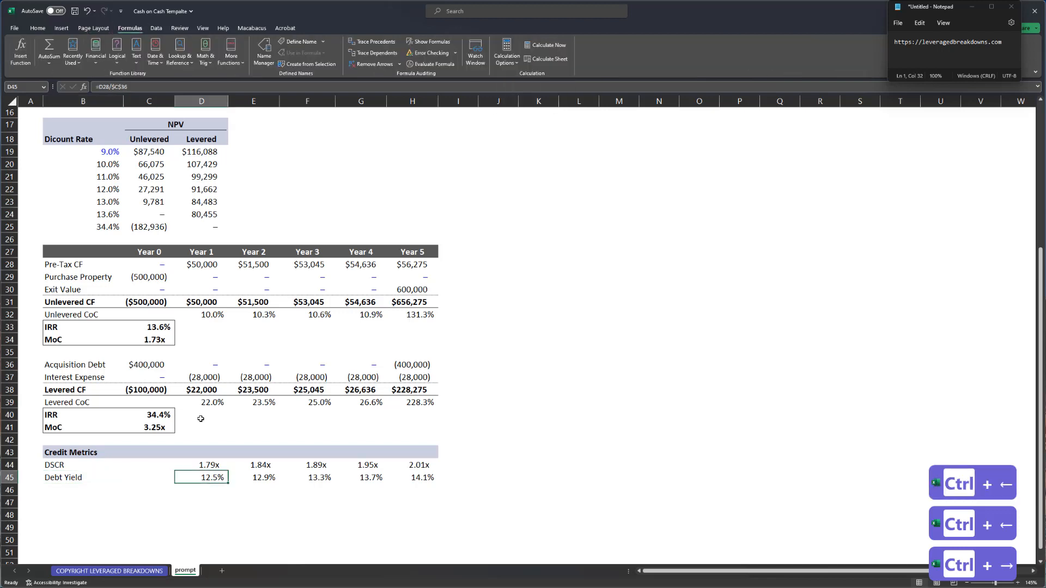
pyautogui.click(211, 317)
pyautogui.press('F2')
pyautogui.press('Escape')
pyautogui.click(210, 341)
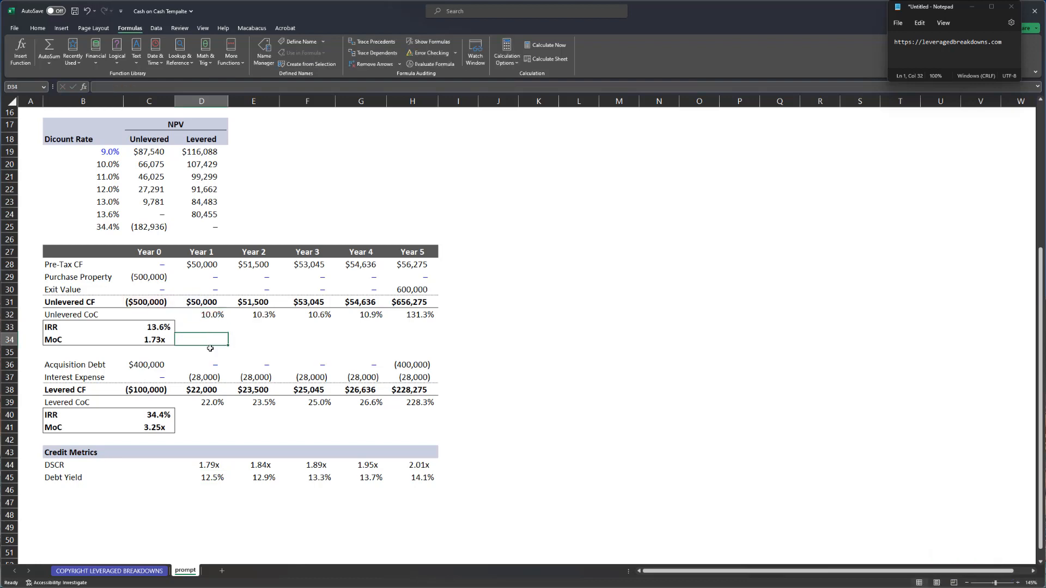
pyautogui.click(211, 264)
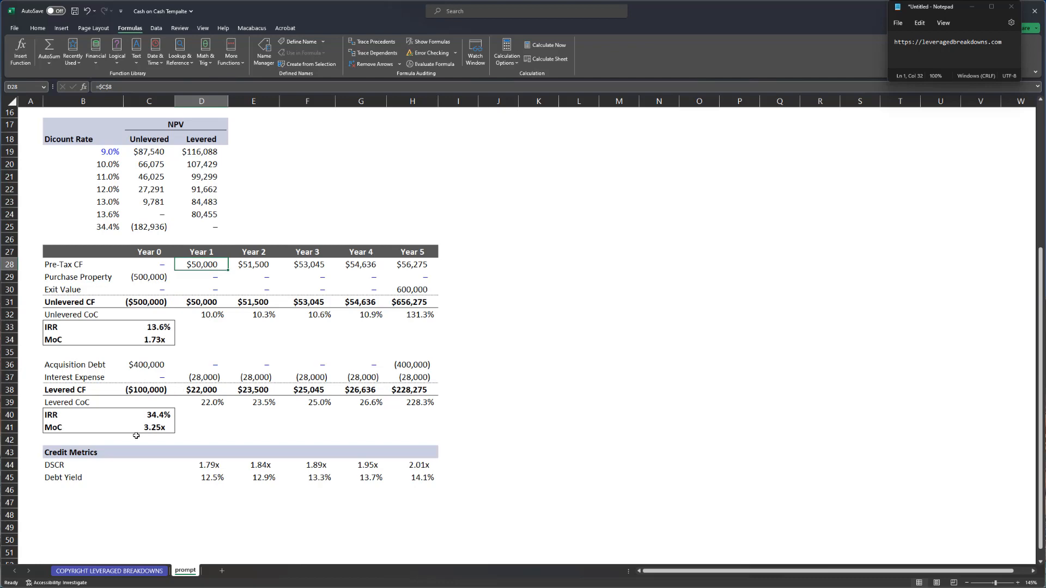
pyautogui.moveTo(78, 256); pyautogui.dragTo(429, 473)
pyautogui.scroll(3, 403, 448)
pyautogui.scroll(-2, 403, 448)
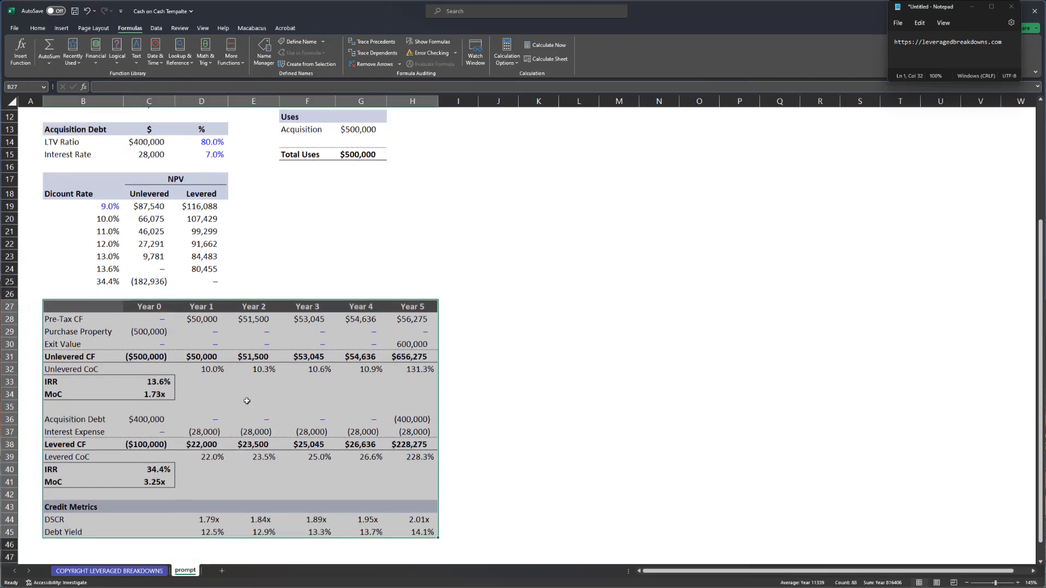
pyautogui.click(215, 365)
pyautogui.hotkey('ctrl', 'Up')
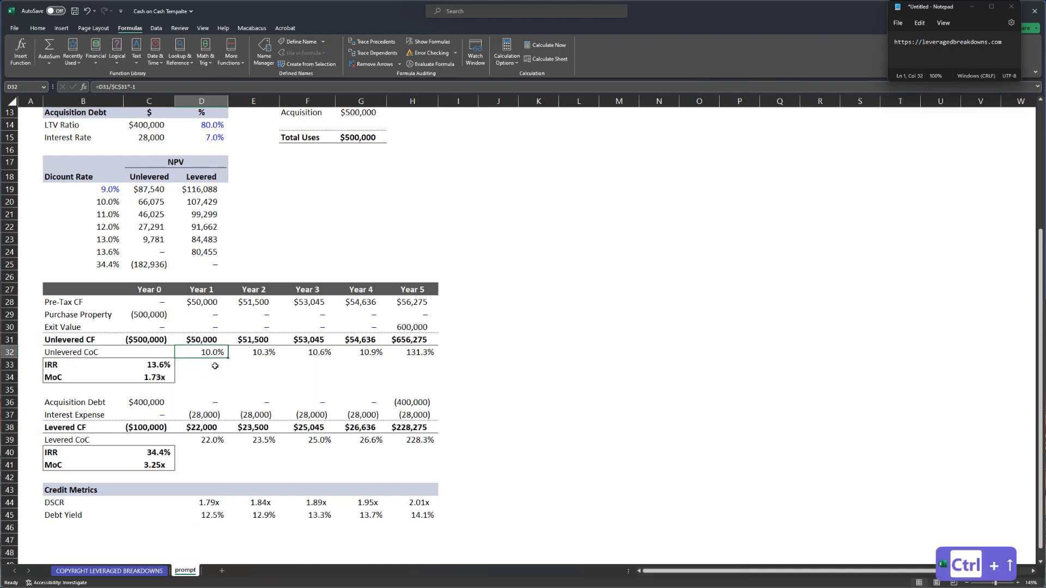
pyautogui.press('Left')
pyautogui.press('Left')
pyautogui.press('Down')
pyautogui.press('Right')
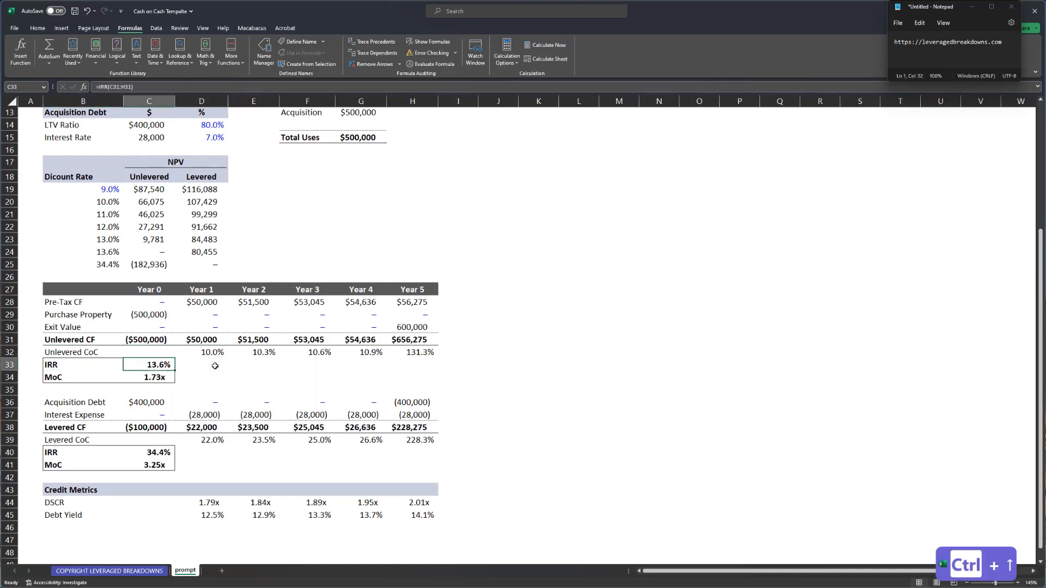
pyautogui.hotkey('ctrl', 'Down')
pyautogui.press('Down')
pyautogui.press('Left')
pyautogui.press('Down')
pyautogui.press('Down')
pyautogui.press('Down')
pyautogui.press('Down')
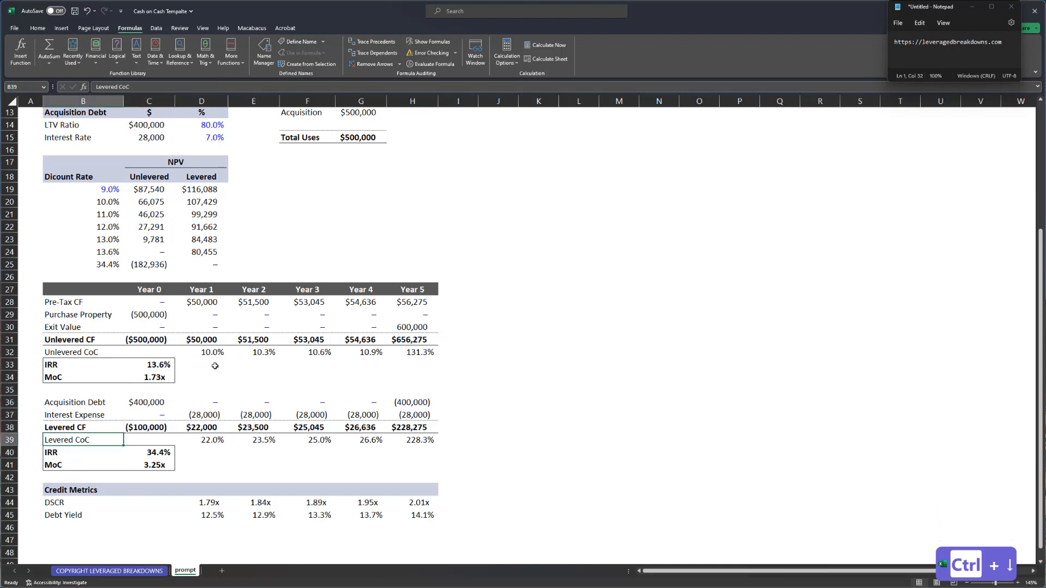
pyautogui.press('Down')
pyautogui.press('Up')
# - Copy the Credit Metrics header formatting into row 47 for a new section
pyautogui.click(58, 491)
pyautogui.hotkey('shift', 'space')
pyautogui.hotkey('ctrl', 'c')
pyautogui.click(65, 539)
pyautogui.hotkey('shift', 'space')
pyautogui.press('Return')
pyautogui.press('Right')
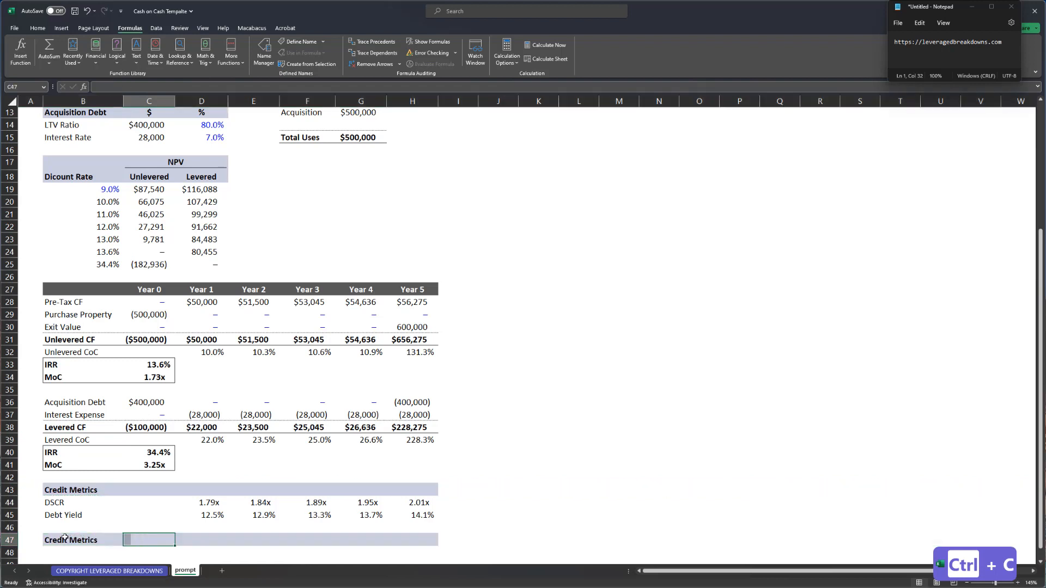
pyautogui.click(65, 538)
pyautogui.scroll(-1, 93, 427)
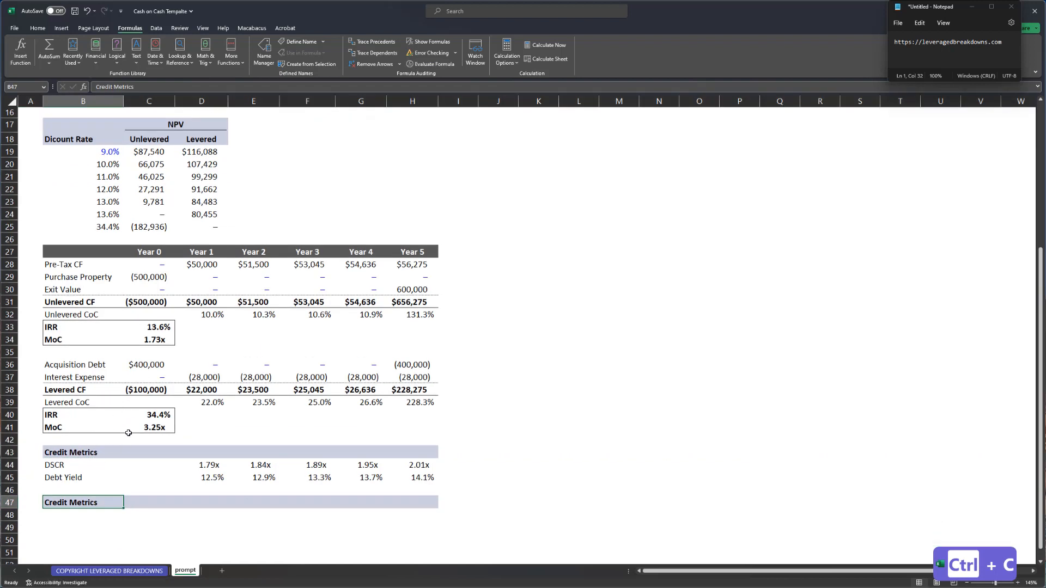
pyautogui.click(192, 388)
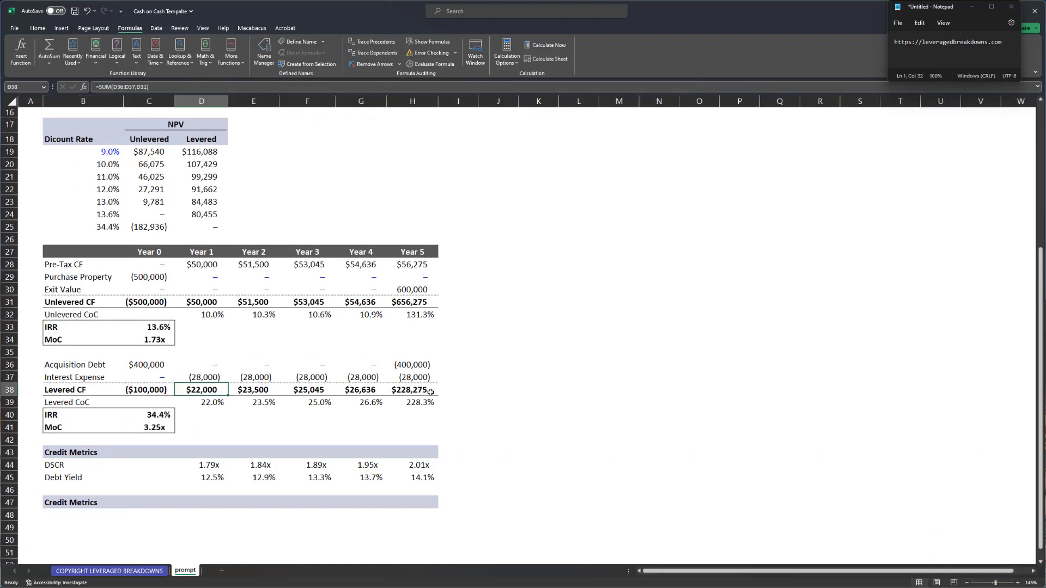
pyautogui.moveTo(201, 389); pyautogui.dragTo(431, 392)
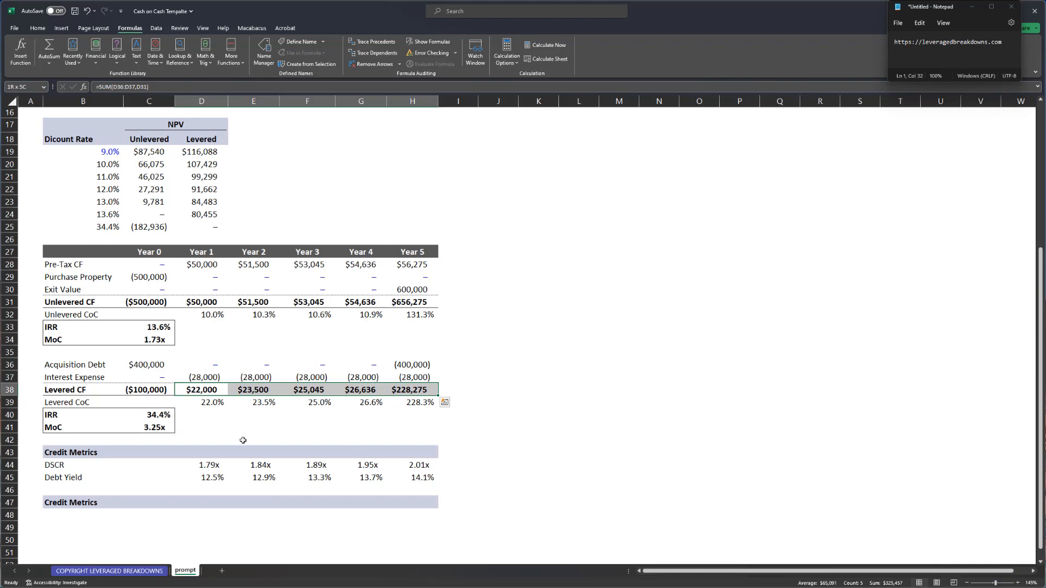
# - Title the new section header 'Equity Schedule'
pyautogui.click(98, 515)
pyautogui.write('Equity')
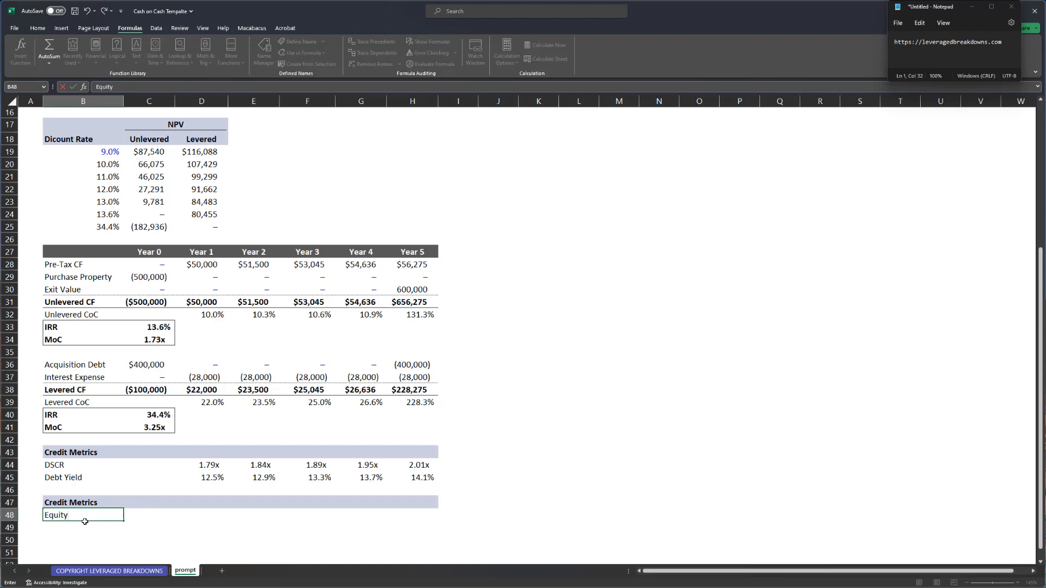
pyautogui.press('Escape')
pyautogui.press('Up')
pyautogui.write('Equity')
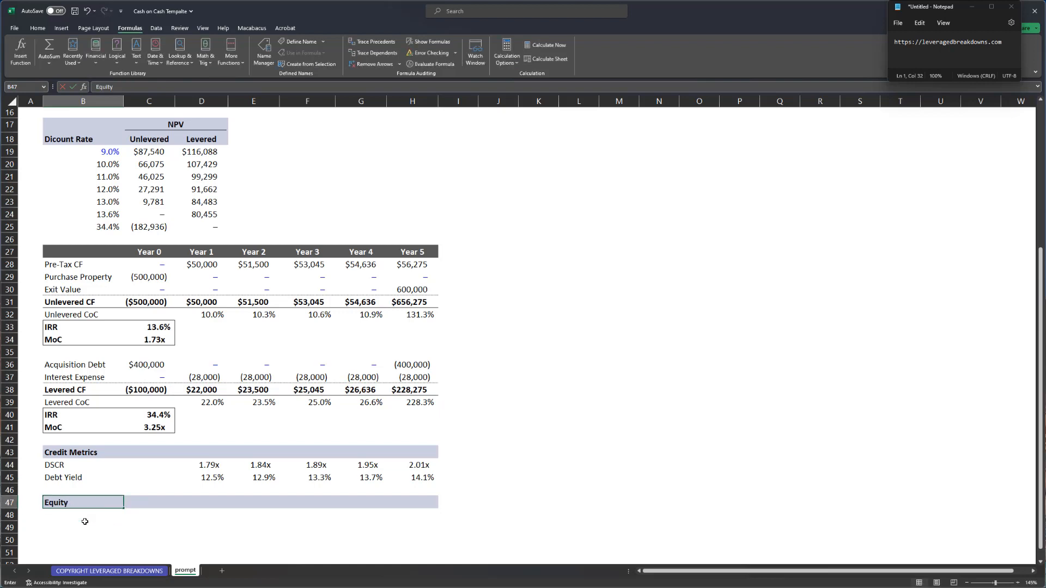
pyautogui.write(' Schedule')
pyautogui.press('Return')
# - Add a Begin row with a Year 0 balance of 0 in currency format
pyautogui.write('Bg')
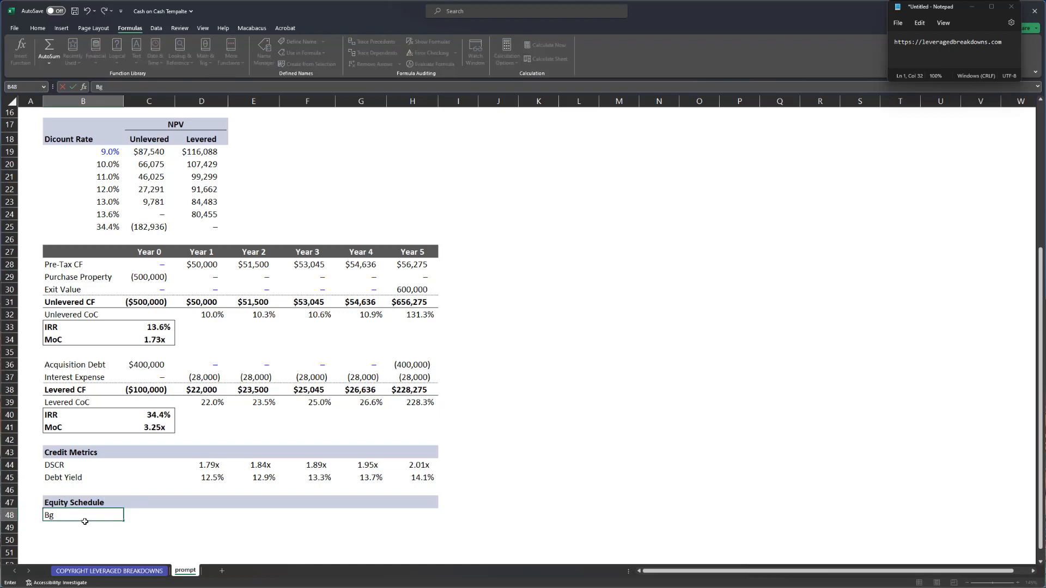
pyautogui.press('Tab')
pyautogui.write('0')
pyautogui.press('Return')
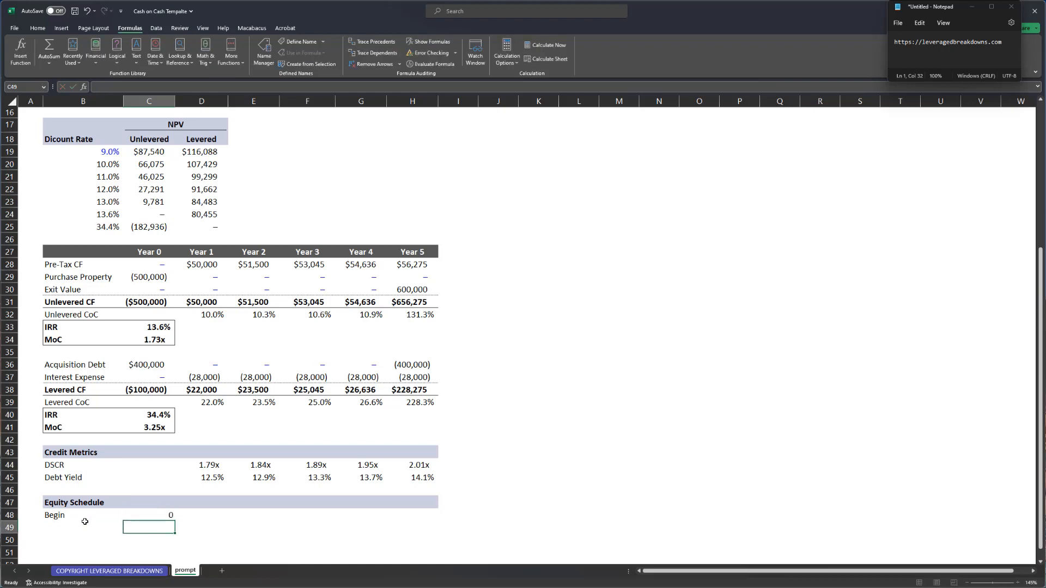
pyautogui.press('Up')
pyautogui.hotkey('ctrl', 'shift', '4')
pyautogui.press('Left')
pyautogui.press('Down')
pyautogui.press('Up')
pyautogui.press('Down')
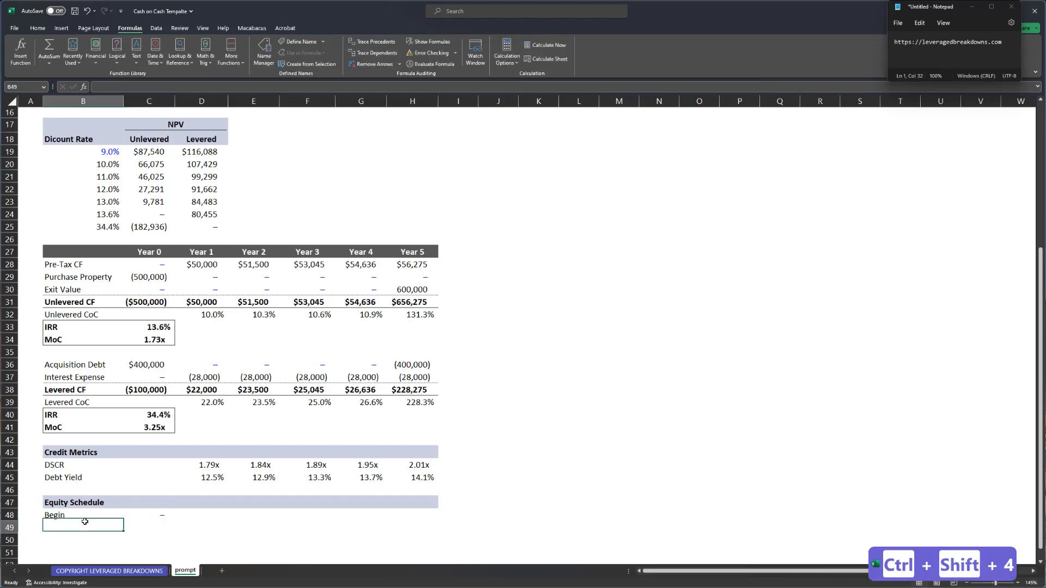
# - Add the Contributions, Distributions and End row labels below Begin
pyautogui.write('Fund')
pyautogui.press('Tab')
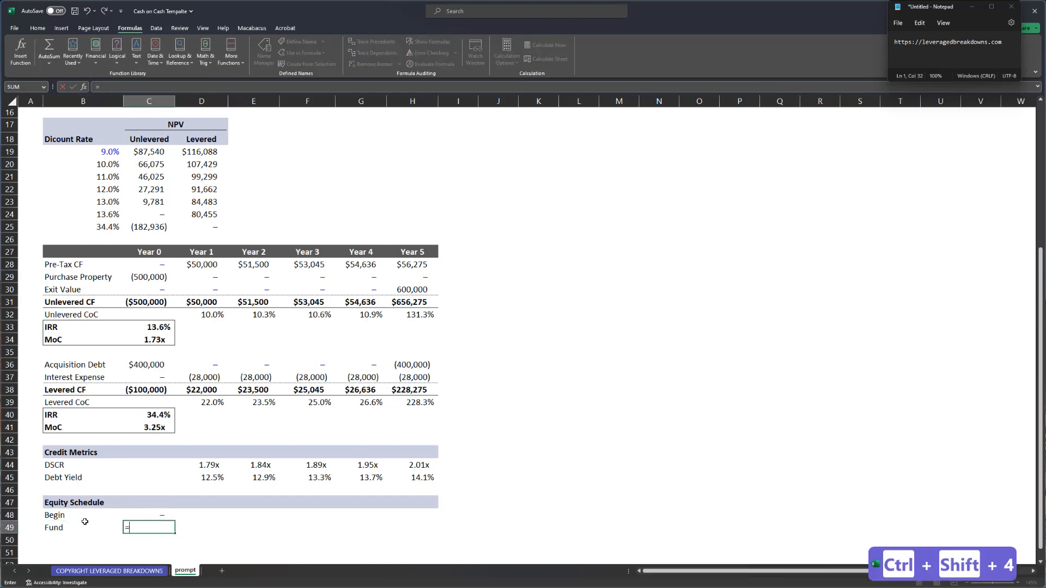
pyautogui.press('Left')
pyautogui.write('Contributions')
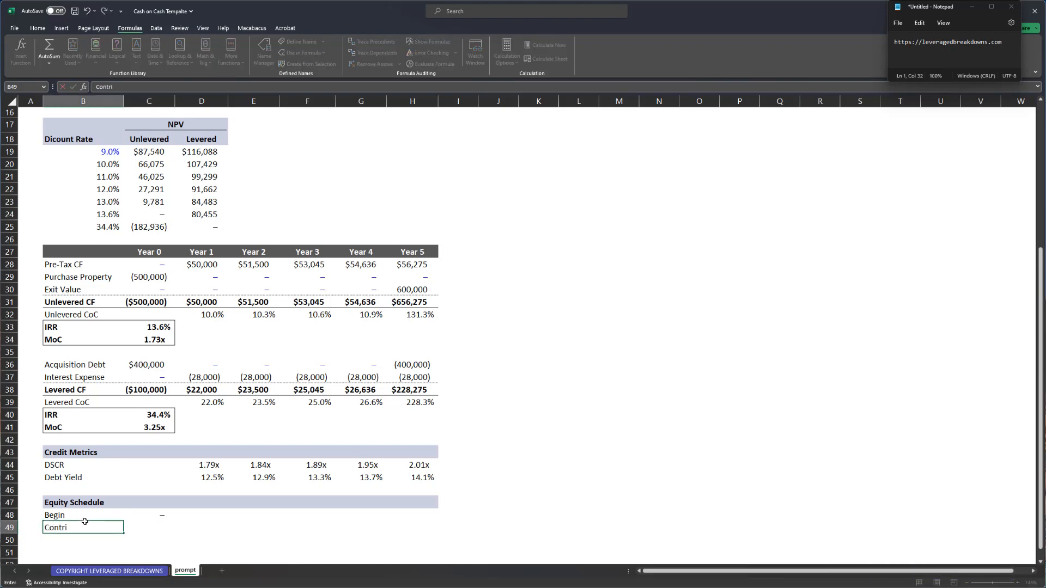
pyautogui.press('Return')
pyautogui.write('Distribution')
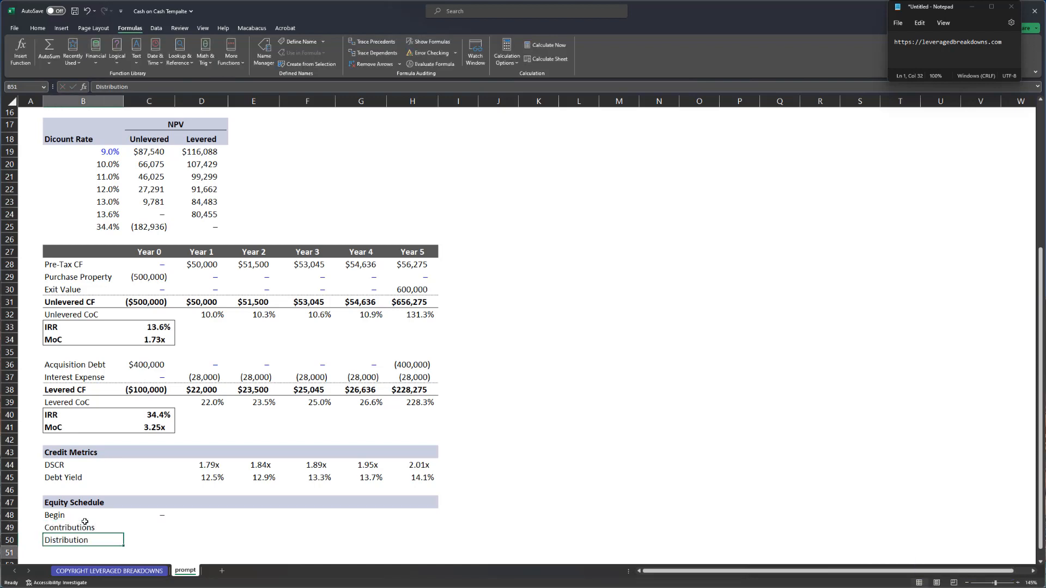
pyautogui.press('Return')
pyautogui.press('Up')
pyautogui.press('F2')
pyautogui.write('s')
pyautogui.press('Return')
pyautogui.write('End')
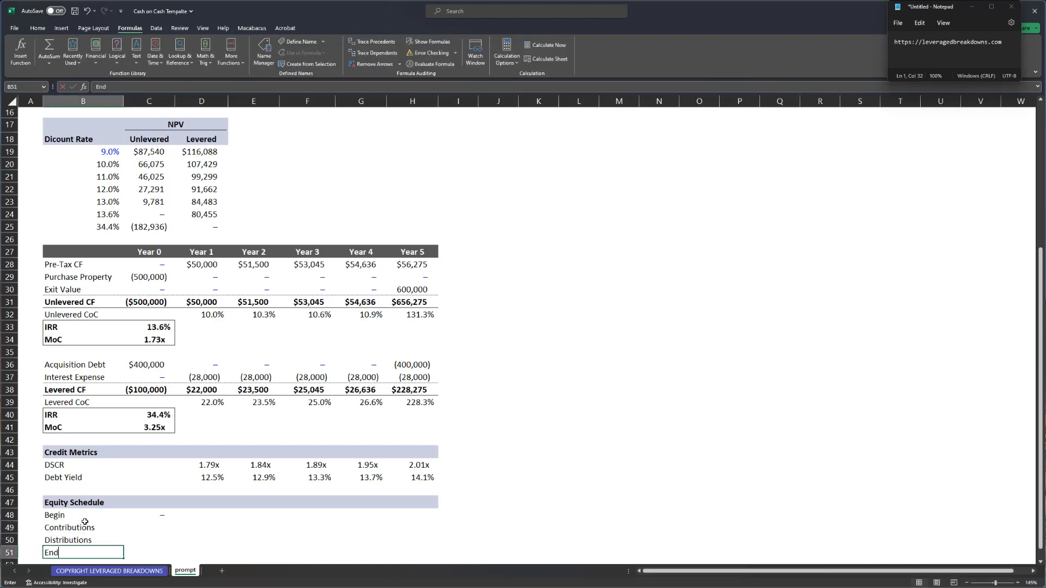
# - Make the End row bold with a bottom border across the table
pyautogui.hotkey('shift', 'Right')
pyautogui.hotkey('shift', 'Right')
pyautogui.hotkey('shift', 'Right')
pyautogui.hotkey('shift', 'Right')
pyautogui.hotkey('shift', 'Right')
pyautogui.hotkey('shift', 'Right')
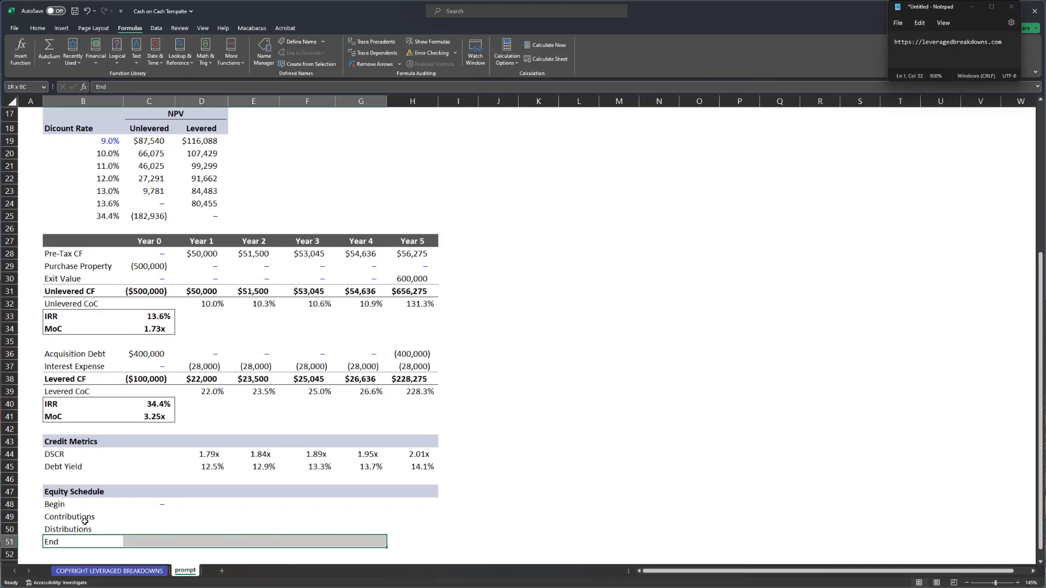
pyautogui.hotkey('ctrl', 'alt', 'shift', 'Up')
pyautogui.hotkey('ctrl', 'b')
pyautogui.hotkey('ctrl', 'v')
pyautogui.hotkey('alt', 'h')
pyautogui.press('b')
pyautogui.press('o')
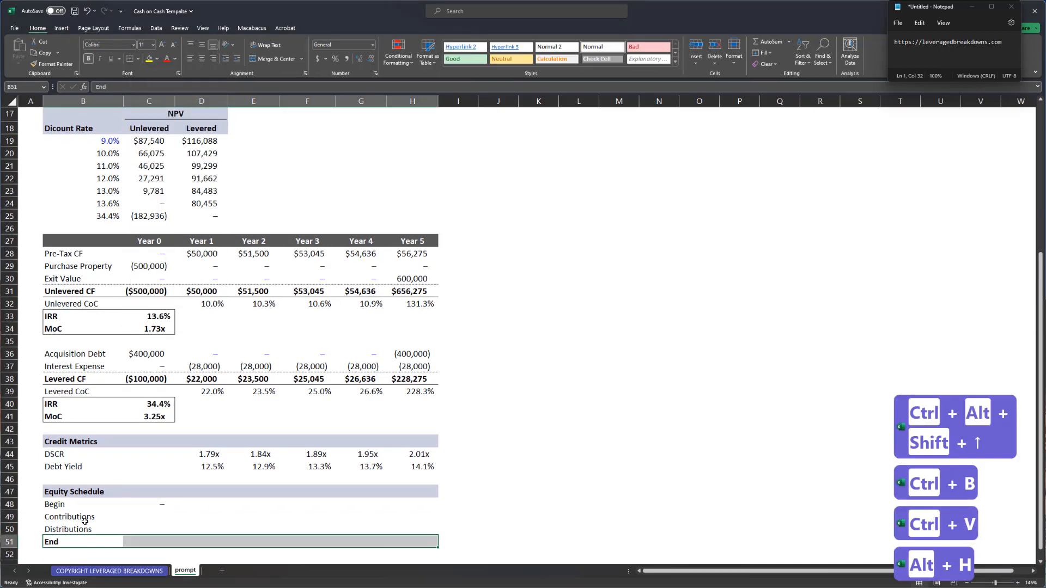
pyautogui.press('Right')
pyautogui.press('Up')
pyautogui.press('Up')
# - Enter a MIN(Year 0 Levered CF, 0) Contributions formula, fill it across Years 1–5 and comma-format it
pyautogui.write('=')
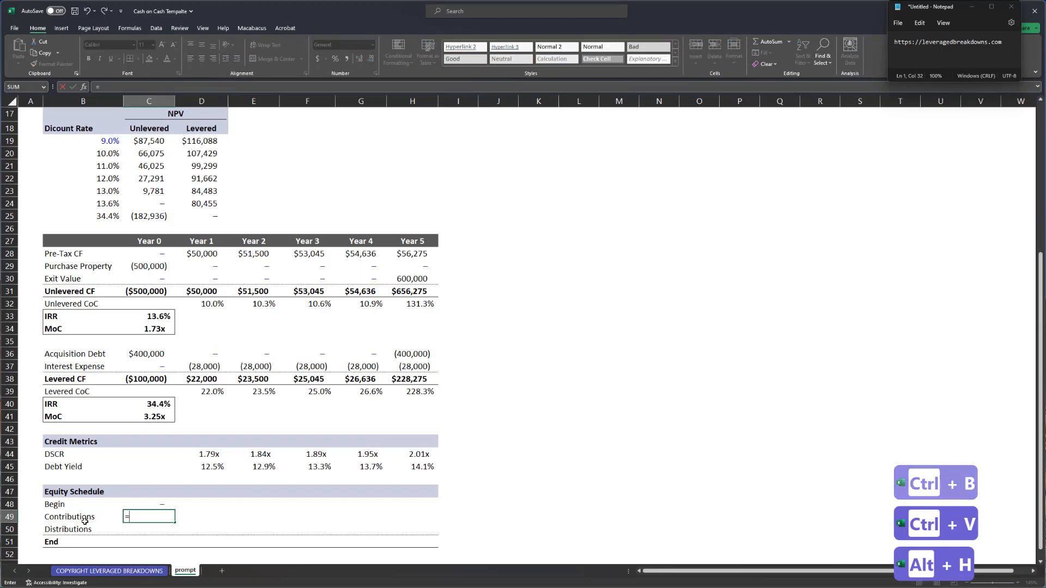
pyautogui.write('min')
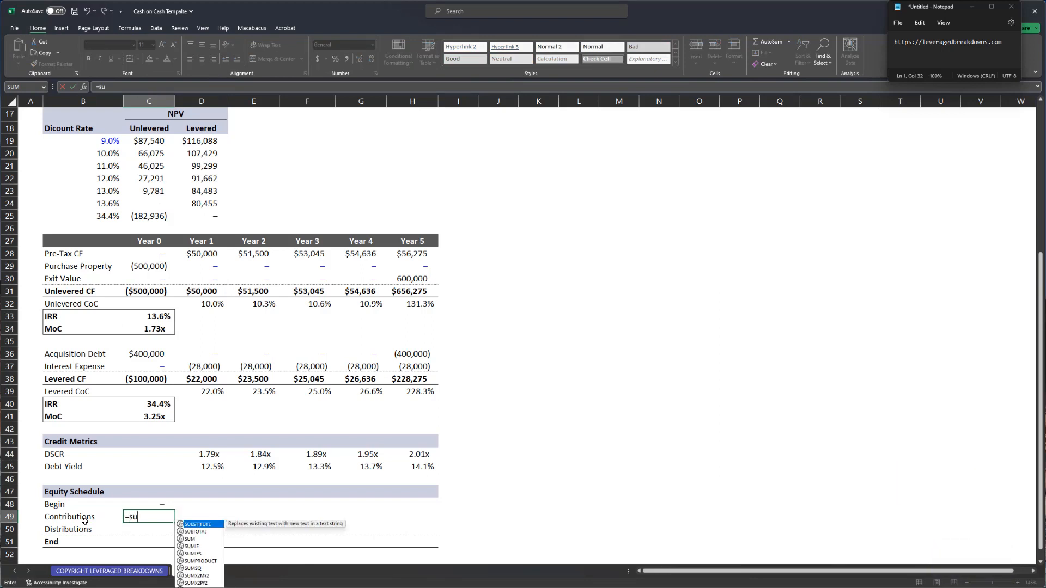
pyautogui.write('(')
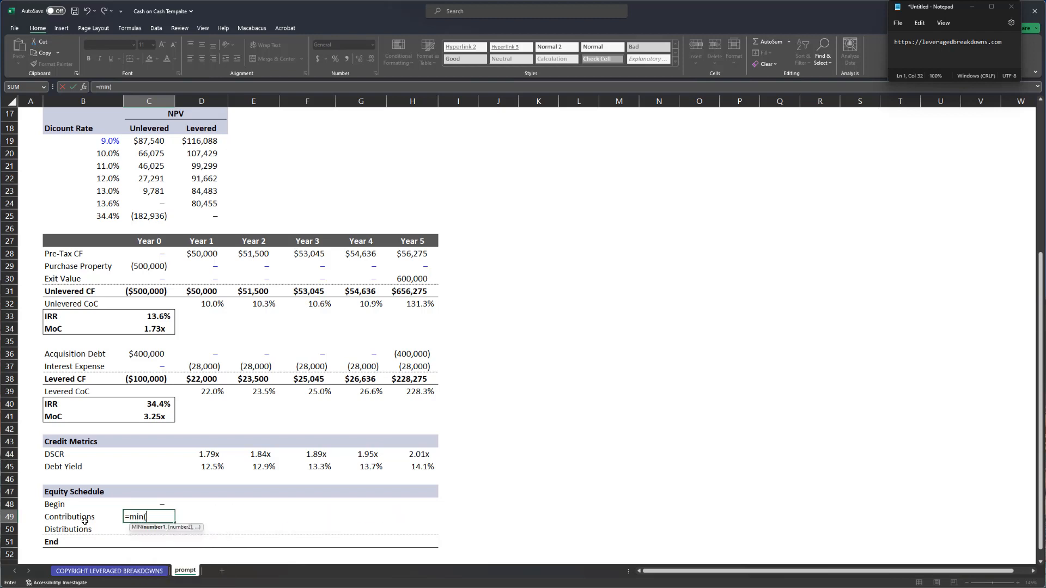
pyautogui.hotkey('ctrl', 'Up')
pyautogui.hotkey('ctrl', 'Up')
pyautogui.hotkey('ctrl', 'Up')
pyautogui.write(',0)')
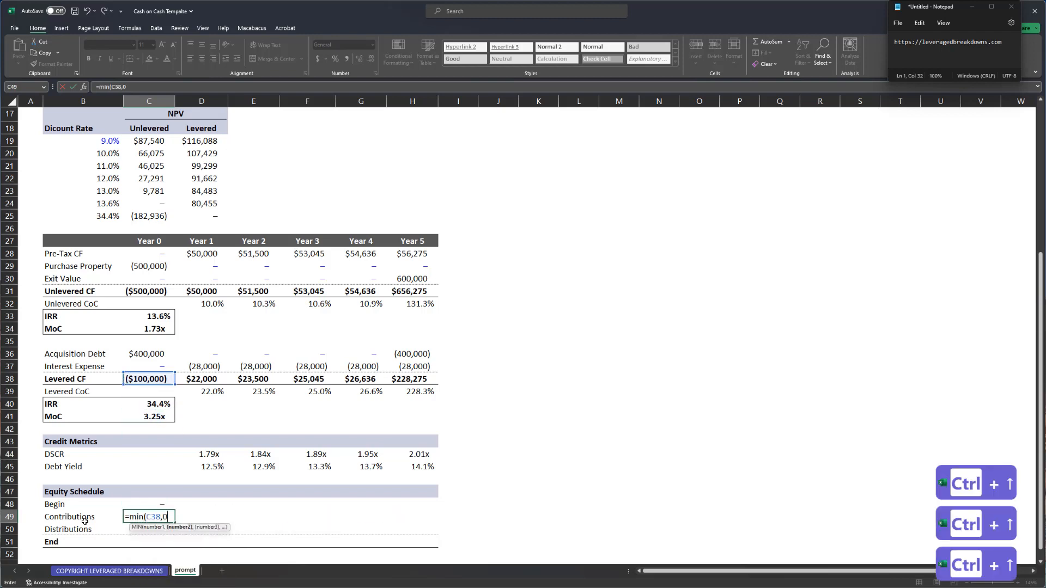
pyautogui.press('Return')
pyautogui.press('Up')
pyautogui.hotkey('shift', 'Right')
pyautogui.hotkey('shift', 'Right')
pyautogui.hotkey('shift', 'Right')
pyautogui.hotkey('shift', 'Right')
pyautogui.hotkey('shift', 'Right')
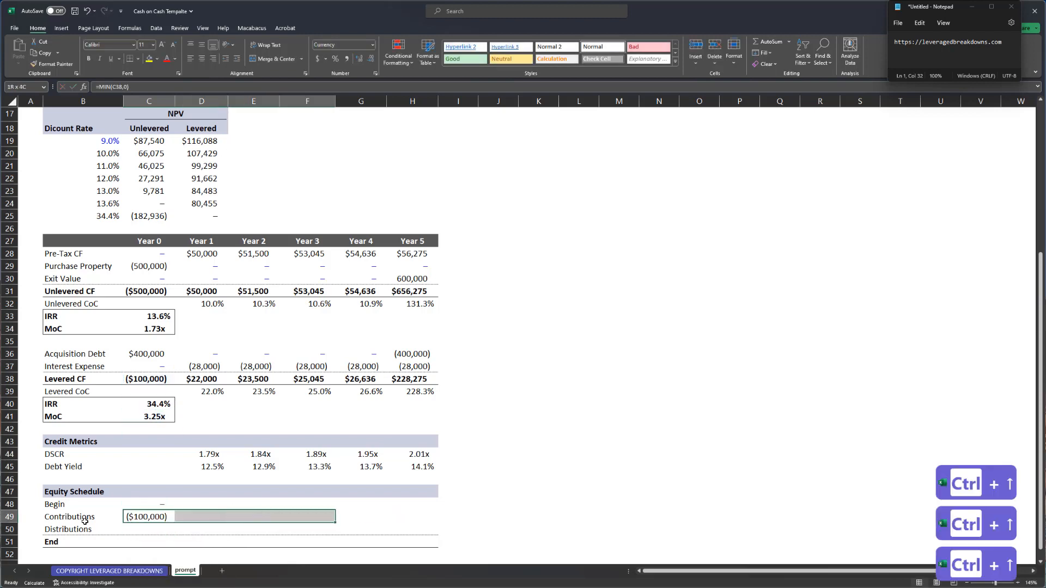
pyautogui.hotkey('ctrl', 'r')
pyautogui.press('Right')
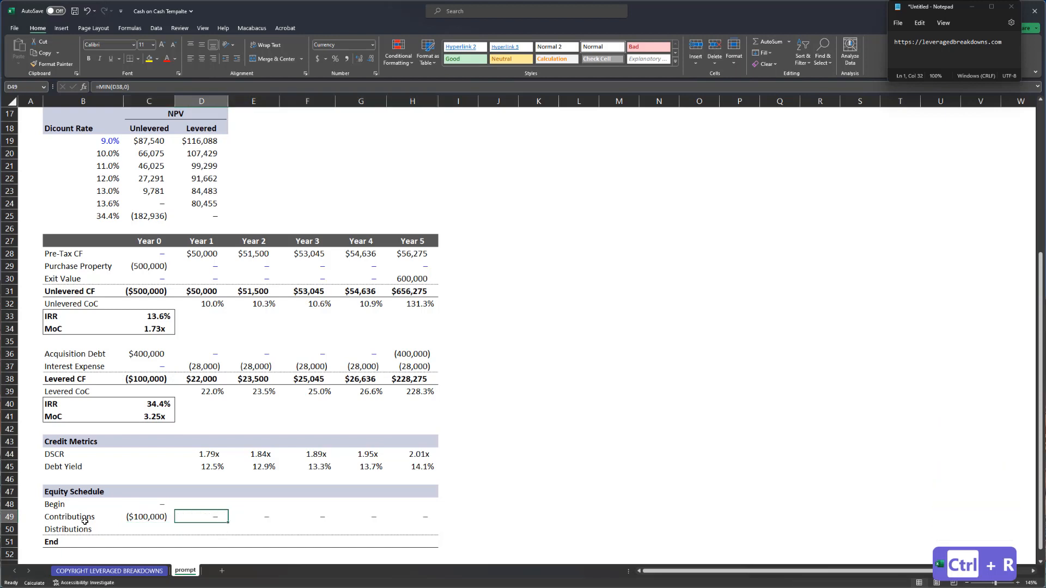
pyautogui.hotkey('ctrl', 'shift', 'Right')
pyautogui.press('Left')
pyautogui.hotkey('ctrl', 'shift', 'Right')
pyautogui.hotkey('ctrl', 'shift', '1')
# - Enter a MAX Distributions formula on the Levered CF row, fill it across all years and comma-format it
pyautogui.press('Down')
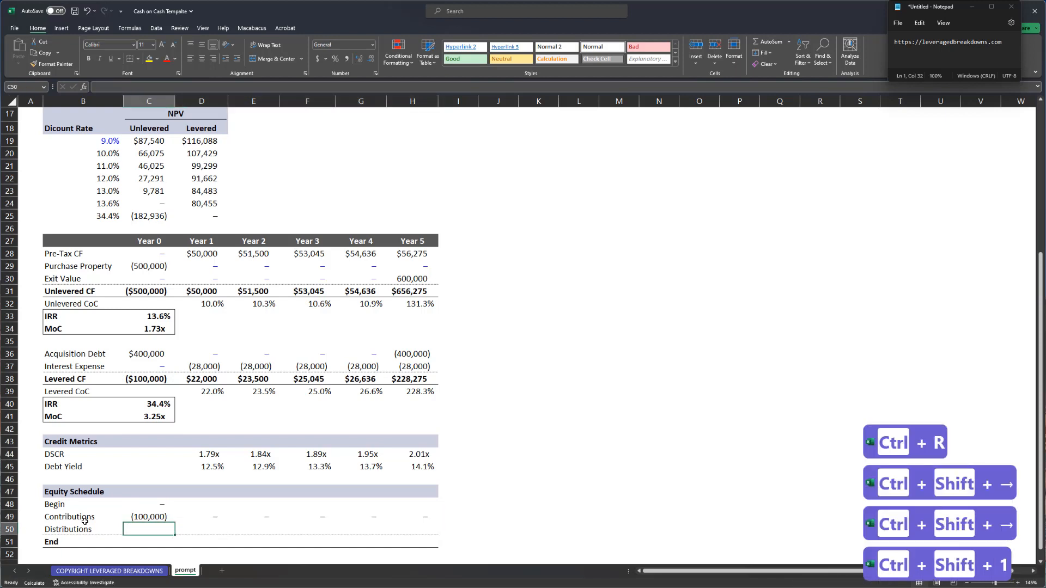
pyautogui.write('=')
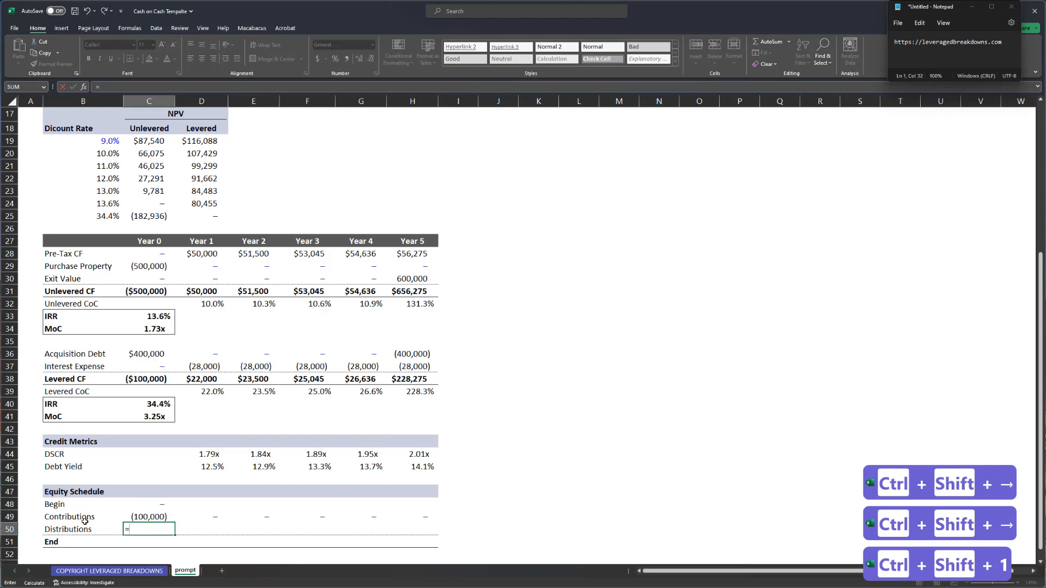
pyautogui.write('max(')
pyautogui.hotkey('ctrl', 'Up')
pyautogui.hotkey('ctrl', 'Up')
pyautogui.hotkey('ctrl', 'Up')
pyautogui.hotkey('ctrl', 'Up')
pyautogui.hotkey('ctrl', 'Up')
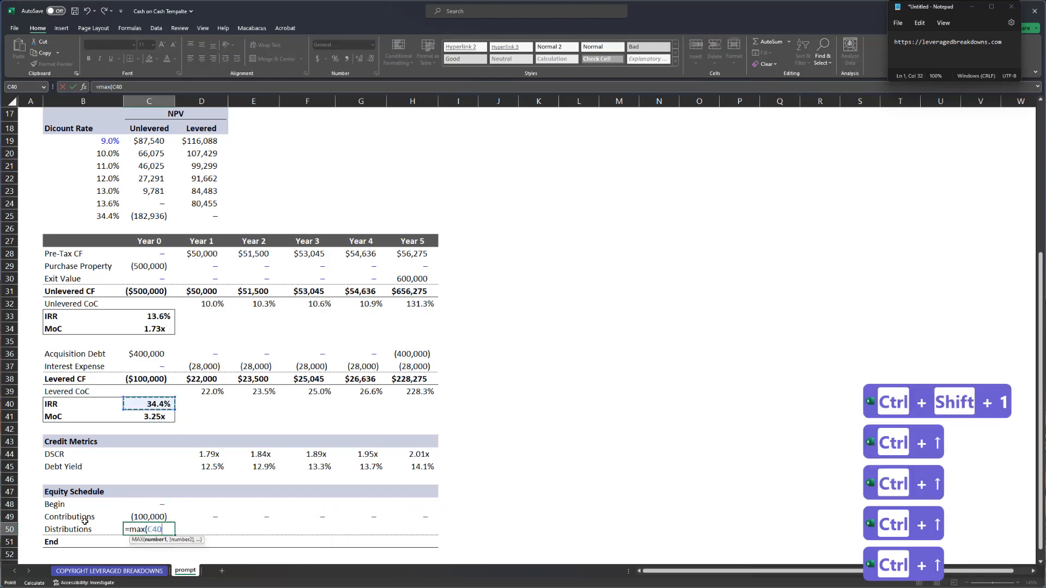
pyautogui.hotkey('ctrl', 'shift', 'Right')
pyautogui.write(')')
pyautogui.press('Return')
pyautogui.press('Up')
pyautogui.press('Up')
pyautogui.press('Up')
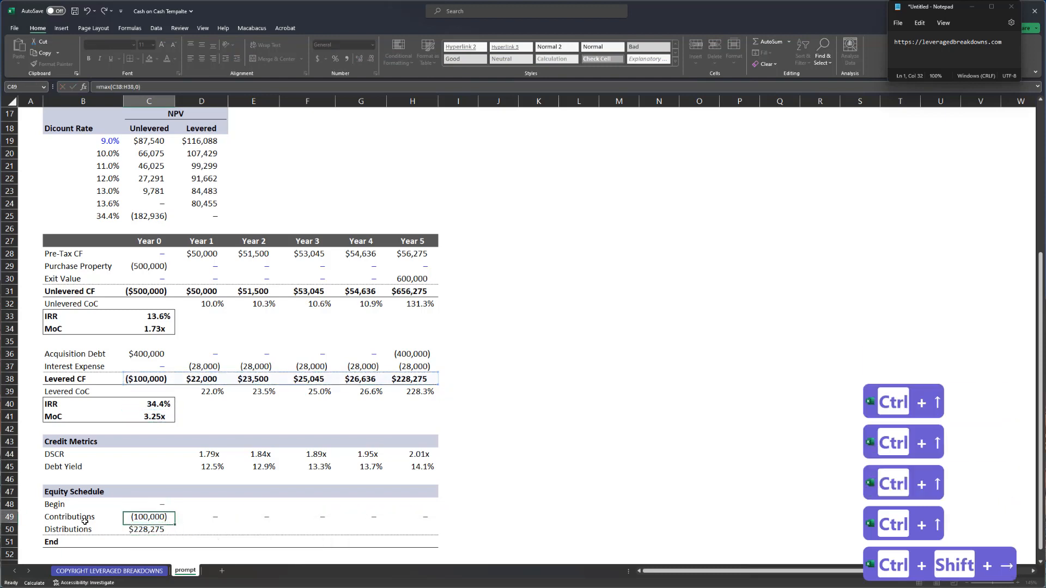
pyautogui.press('Down')
pyautogui.hotkey('ctrl', 'Right')
pyautogui.press('Down')
pyautogui.hotkey('ctrl', 'shift', 'Left')
pyautogui.hotkey('ctrl', 'r')
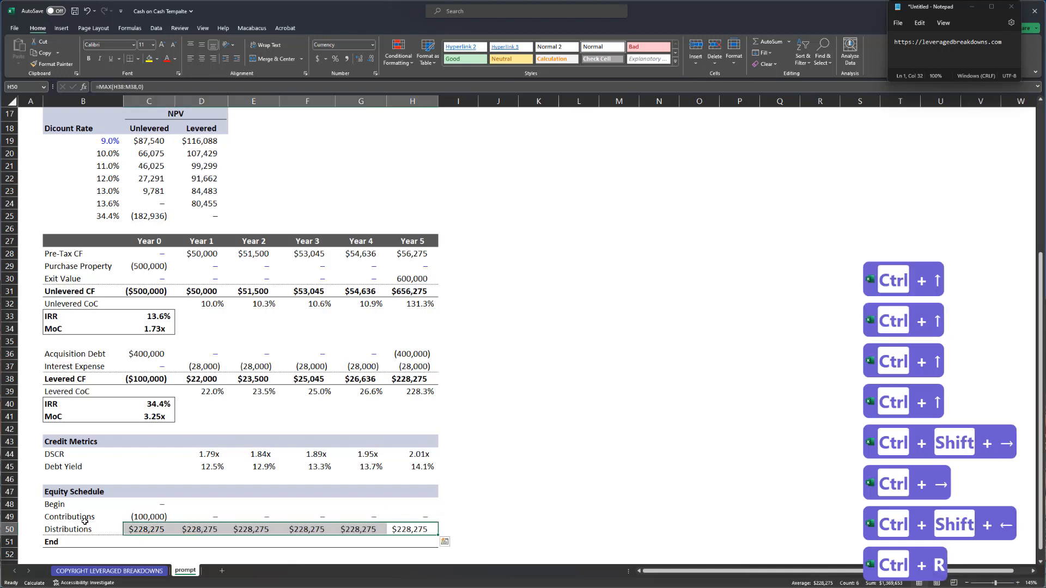
pyautogui.hotkey('ctrl', 'shift', '1')
pyautogui.hotkey('ctrl', 'Left')
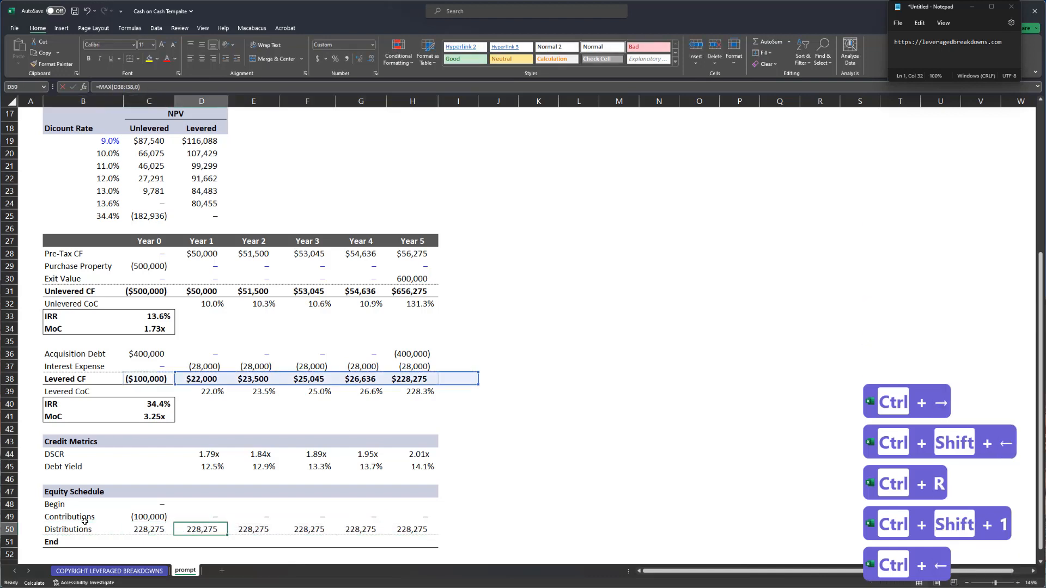
# - Limit the Distributions formula to each year's own Levered CF, refill it across and check each year
pyautogui.press('F2')
pyautogui.press('Left')
pyautogui.press('Left')
pyautogui.press('Left')
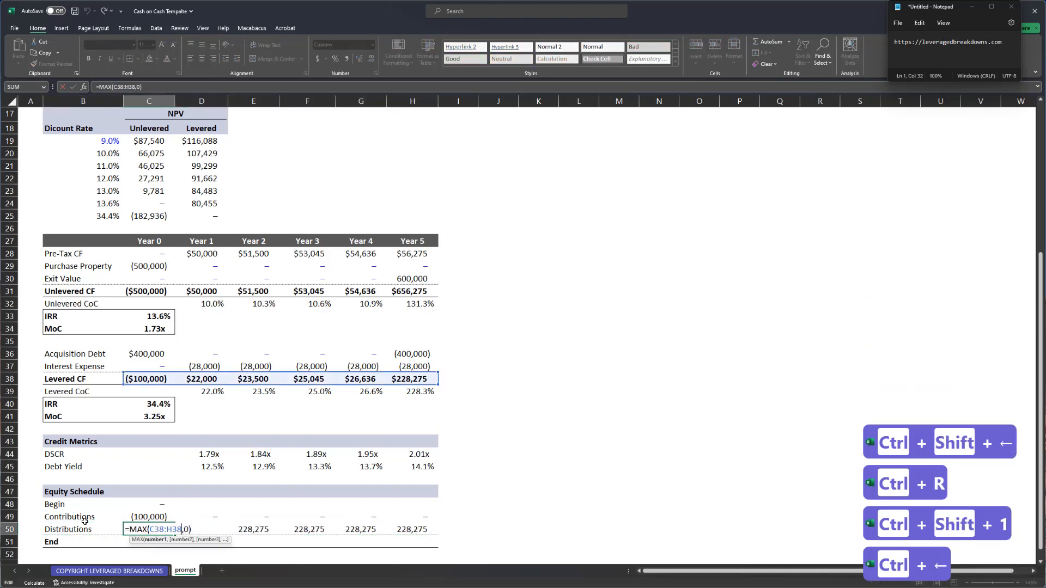
pyautogui.press('BackSpace')
pyautogui.press('BackSpace')
pyautogui.press('BackSpace')
pyautogui.press('BackSpace')
pyautogui.press('Return')
pyautogui.hotkey('ctrl', 'shift', 'Right')
pyautogui.hotkey('ctrl', 'r')
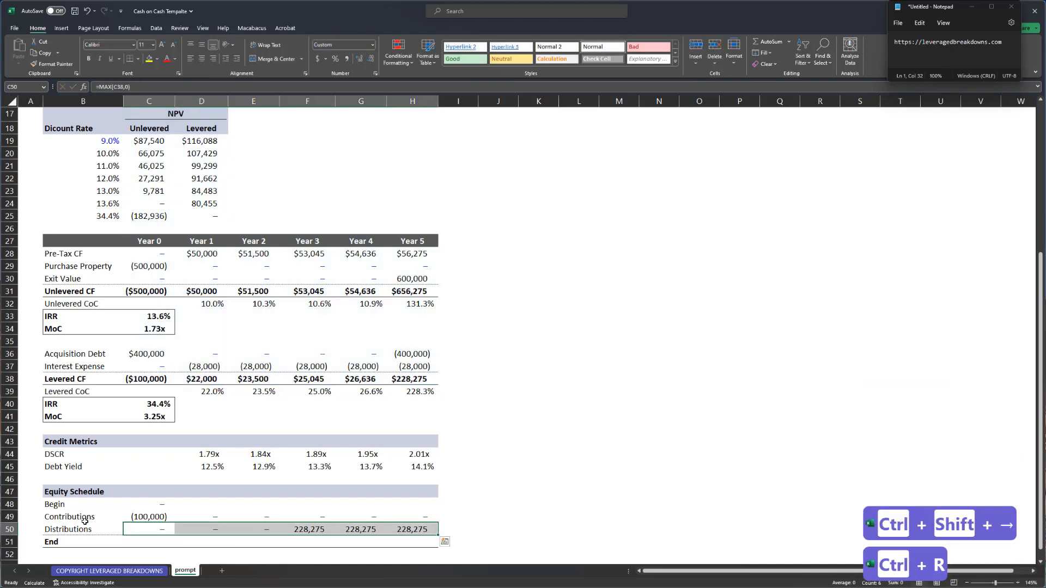
pyautogui.press('F2')
pyautogui.press('Tab')
pyautogui.press('F2')
pyautogui.press('Tab')
pyautogui.press('F2')
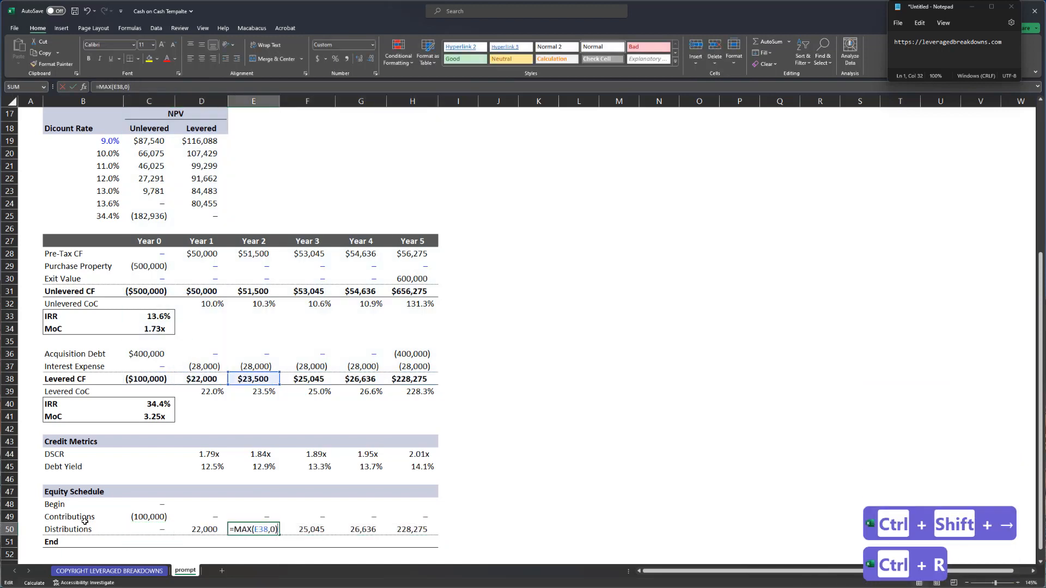
pyautogui.press('Tab')
pyautogui.press('F2')
pyautogui.press('Tab')
pyautogui.press('F2')
pyautogui.press('Tab')
pyautogui.press('F2')
pyautogui.press('Tab')
pyautogui.press('Left')
pyautogui.press('Left')
pyautogui.press('Left')
pyautogui.press('Left')
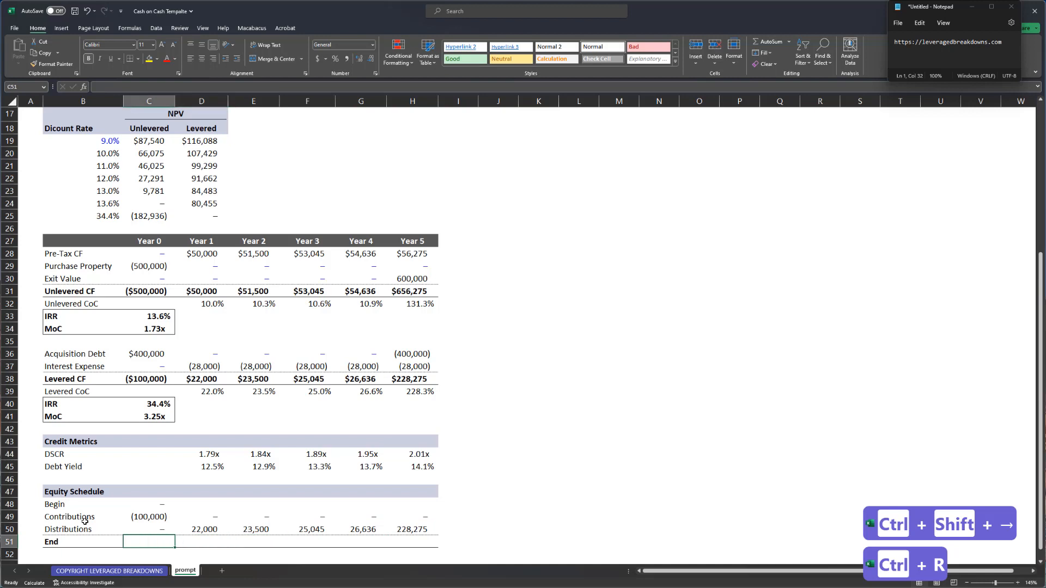
# - Rewrite Contributions as =MIN(C38,0)*-1 and Distributions as =MAX(C38,0)*-1, then fill both across Years 1–5
pyautogui.press('Up')
pyautogui.press('Up')
pyautogui.write('=MIN(C38,0)')
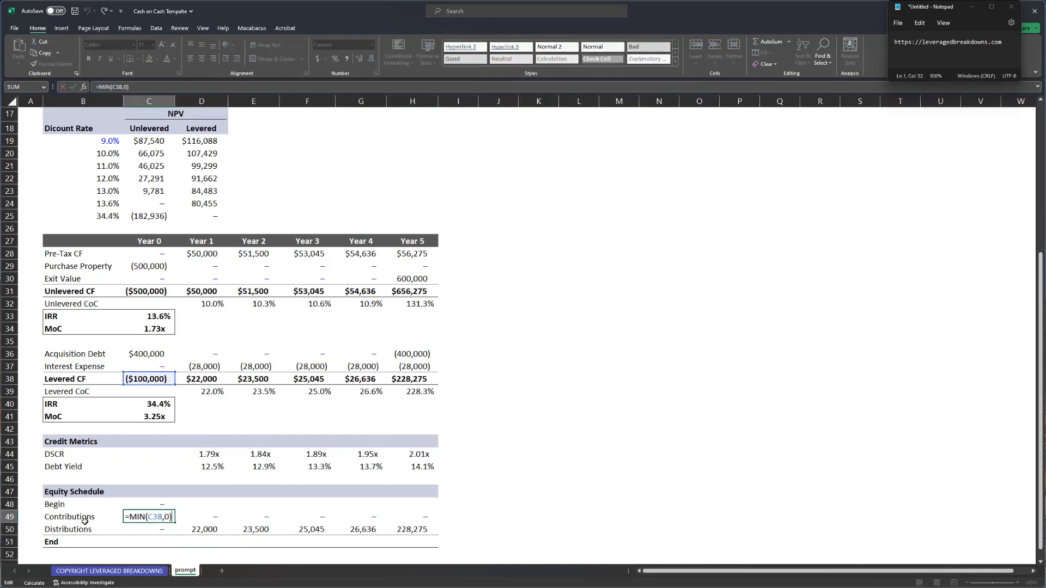
pyautogui.press('Down')
pyautogui.press('F2')
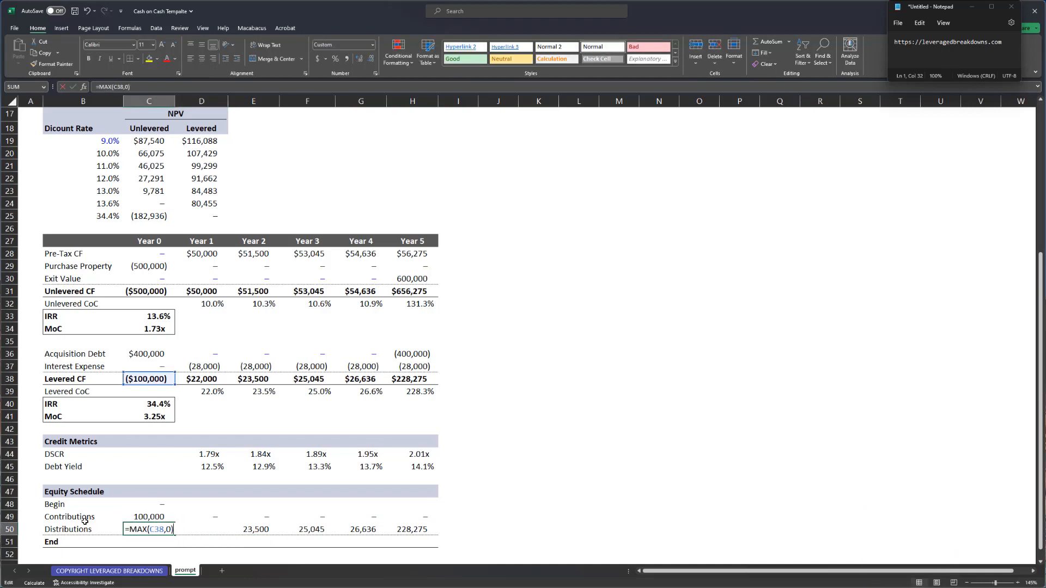
pyautogui.write('*-1')
pyautogui.press('Return')
pyautogui.press('Up')
pyautogui.hotkey('shift', 'Down')
pyautogui.hotkey('ctrl', 'shift', 'Right')
pyautogui.hotkey('ctrl', 'r')
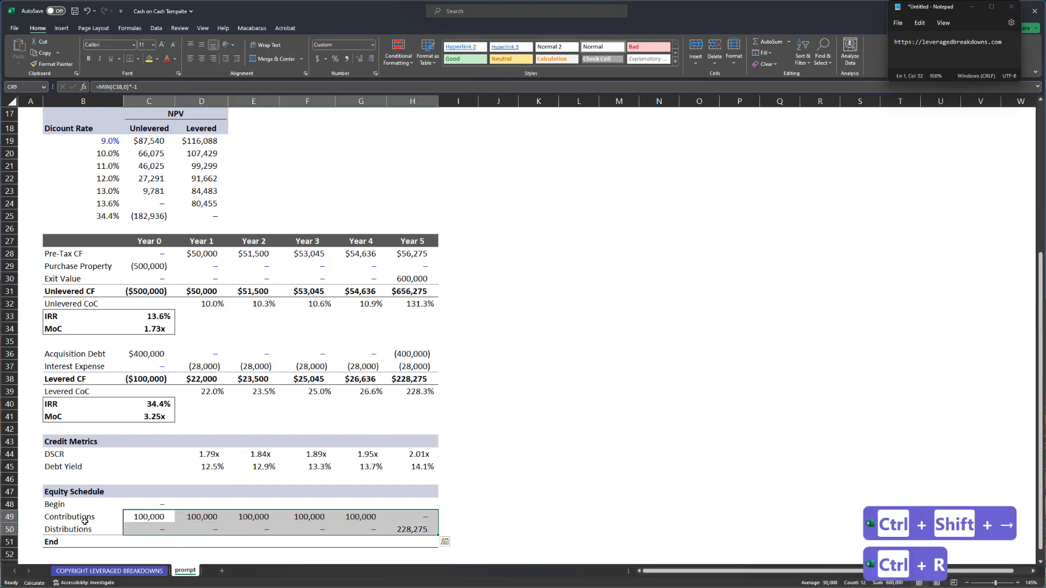
pyautogui.press('Down')
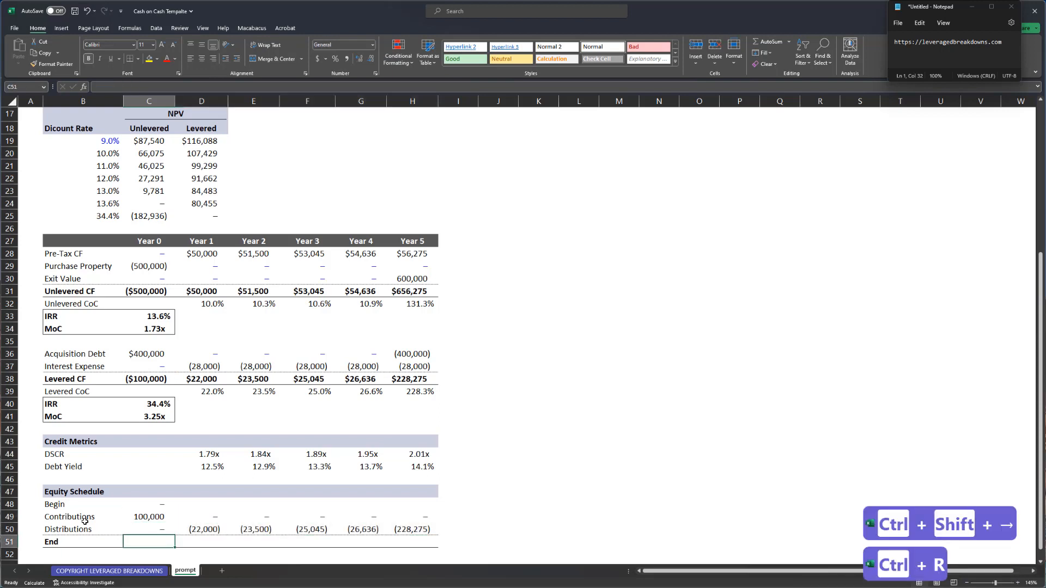
# - AutoSum the Year 0 End balance to $100,000
pyautogui.hotkey('alt', '=')
pyautogui.press('Return')
pyautogui.hotkey('ctrl', 'Up')
pyautogui.hotkey('ctrl', 'Up')
pyautogui.press('Right')
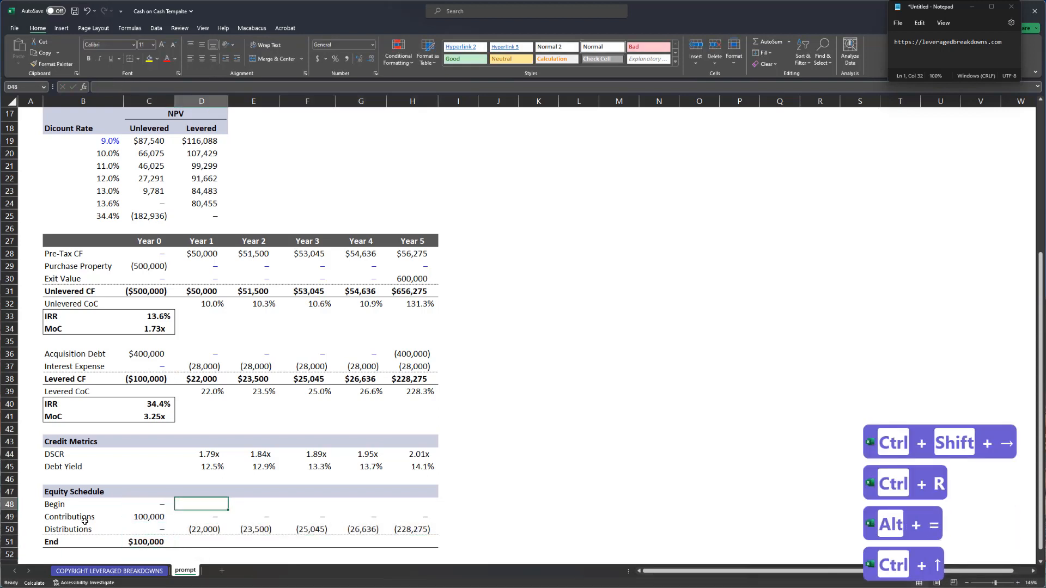
# - Link Year 1 Begin to the prior End with =C51 and fill Begin and End across Years 1–5
pyautogui.write('=C51')
pyautogui.press('Return')
pyautogui.hotkey('ctrl', 'Down')
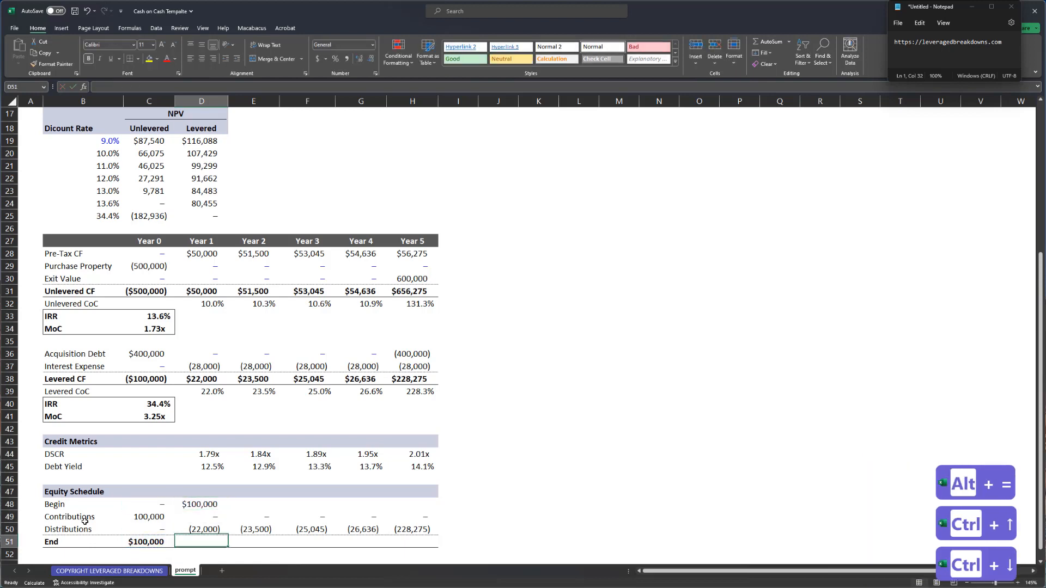
pyautogui.hotkey('ctrl', 'r')
pyautogui.hotkey('ctrl', 'Right')
pyautogui.hotkey('ctrl', 'shift', 'Left')
pyautogui.hotkey('ctrl', 'r')
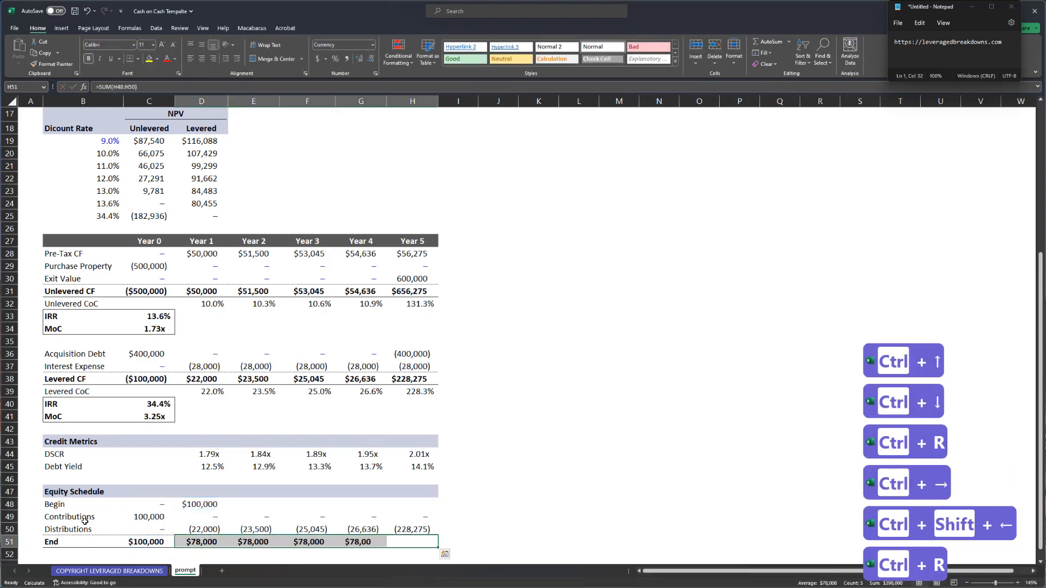
pyautogui.hotkey('ctrl', 'Up')
pyautogui.hotkey('ctrl', 'Up')
pyautogui.hotkey('ctrl', 'shift', 'Left')
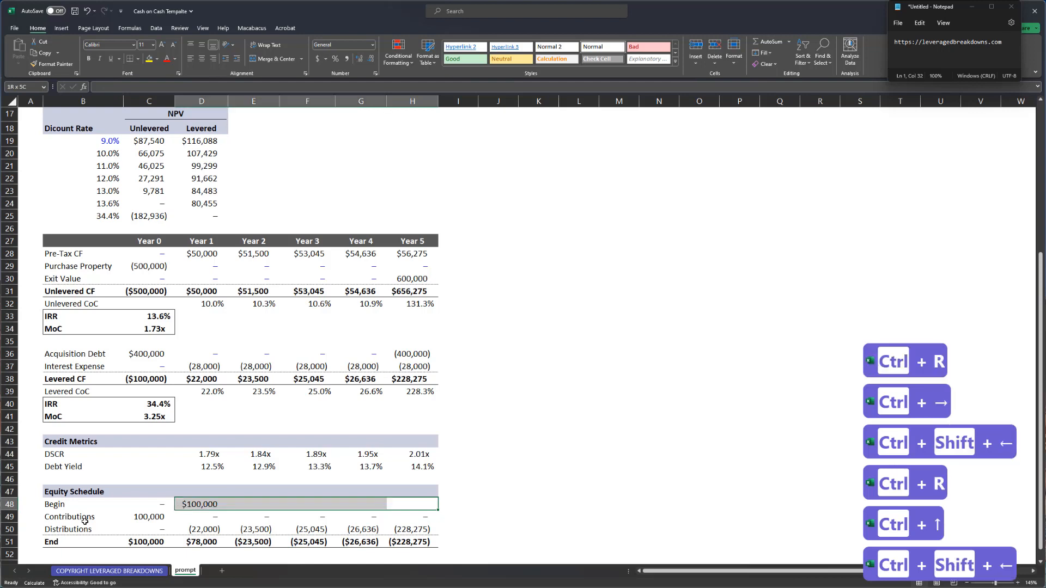
pyautogui.hotkey('ctrl', 'r')
# - Review the rolled-forward Begin and End balances through Year 5's ($225,457)
pyautogui.hotkey('ctrl', 'Left')
pyautogui.hotkey('ctrl', 'Right')
pyautogui.hotkey('ctrl', 'Left')
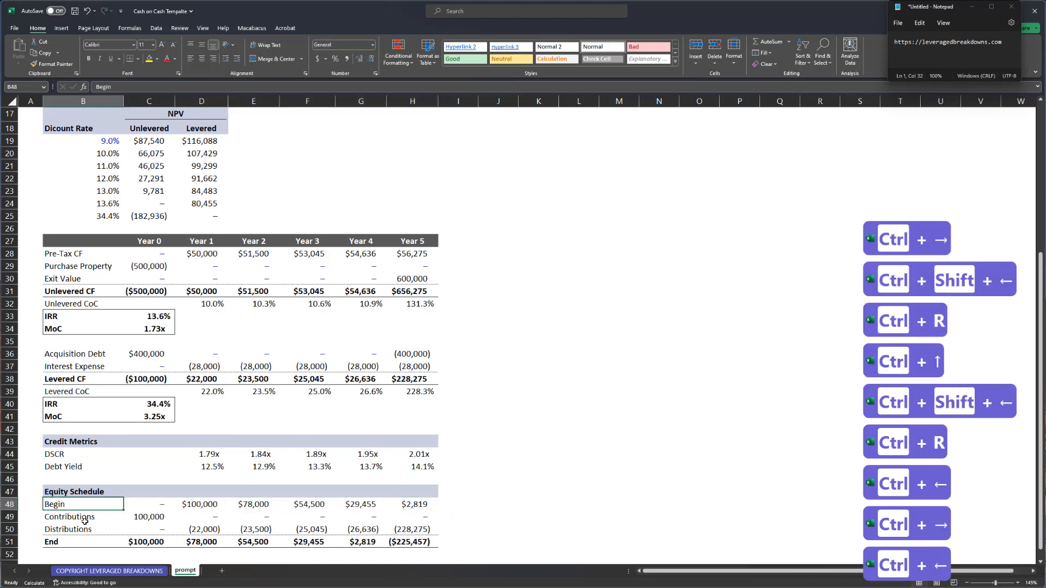
pyautogui.press('Right')
pyautogui.press('Right')
pyautogui.press('Right')
pyautogui.press('Down')
pyautogui.press('Down')
pyautogui.press('Down')
pyautogui.press('Right')
pyautogui.press('Right')
pyautogui.hotkey('ctrl', 'space')
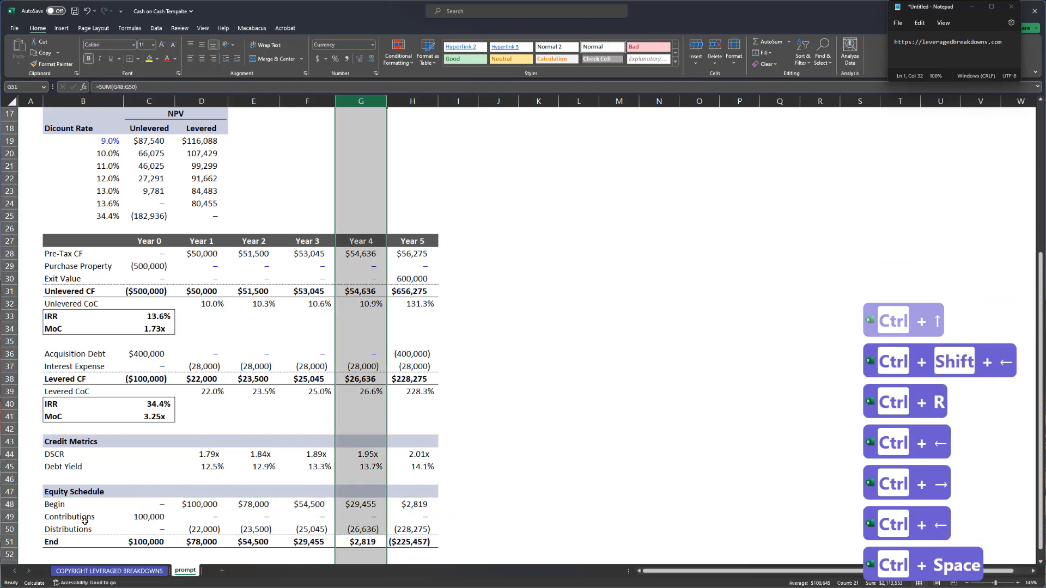
pyautogui.press('Right')
pyautogui.press('Left')
# - Edit the Year 1 Levered CoC formula to divide by the Year 1 Begin equity balance
pyautogui.press('Left')
pyautogui.press('Up')
pyautogui.press('Left')
pyautogui.press('Left')
pyautogui.press('Up')
pyautogui.press('Up')
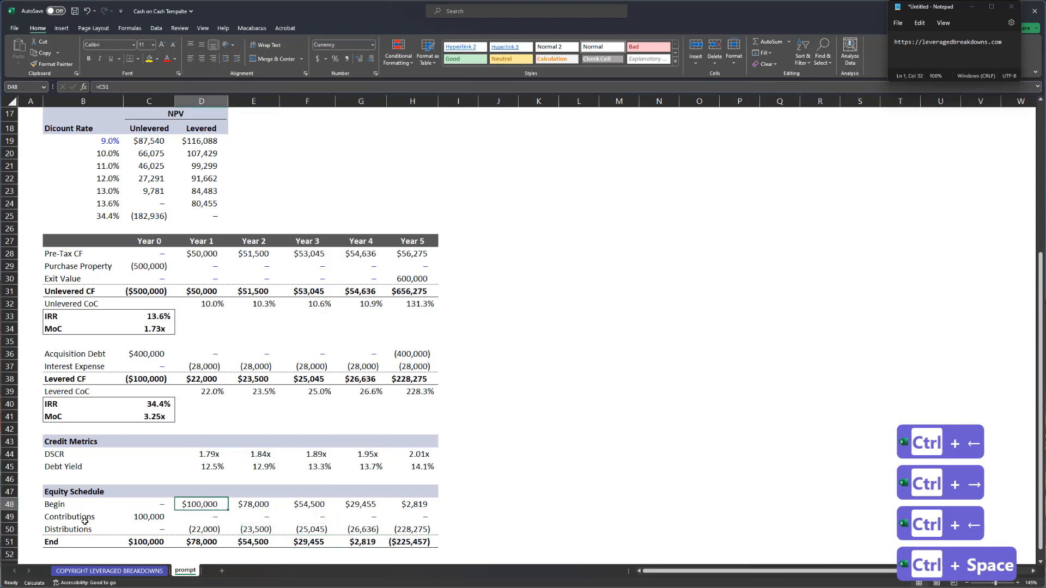
pyautogui.press('Up')
pyautogui.hotkey('ctrl', 'Up')
pyautogui.hotkey('ctrl', 'Up')
pyautogui.press('Up')
pyautogui.hotkey('ctrl', 'Up')
pyautogui.press('F2')
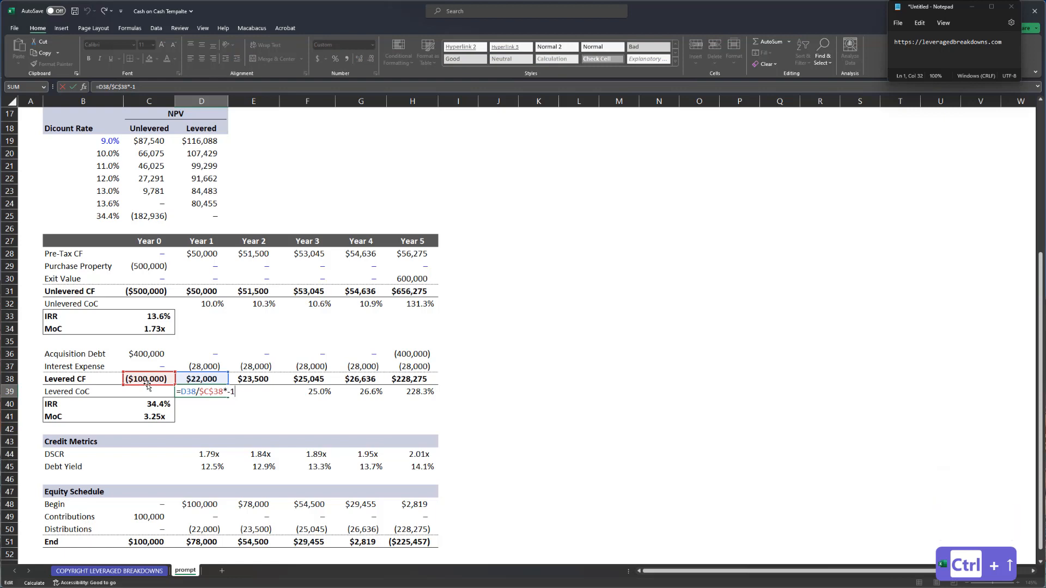
pyautogui.moveTo(148, 386); pyautogui.dragTo(207, 508)
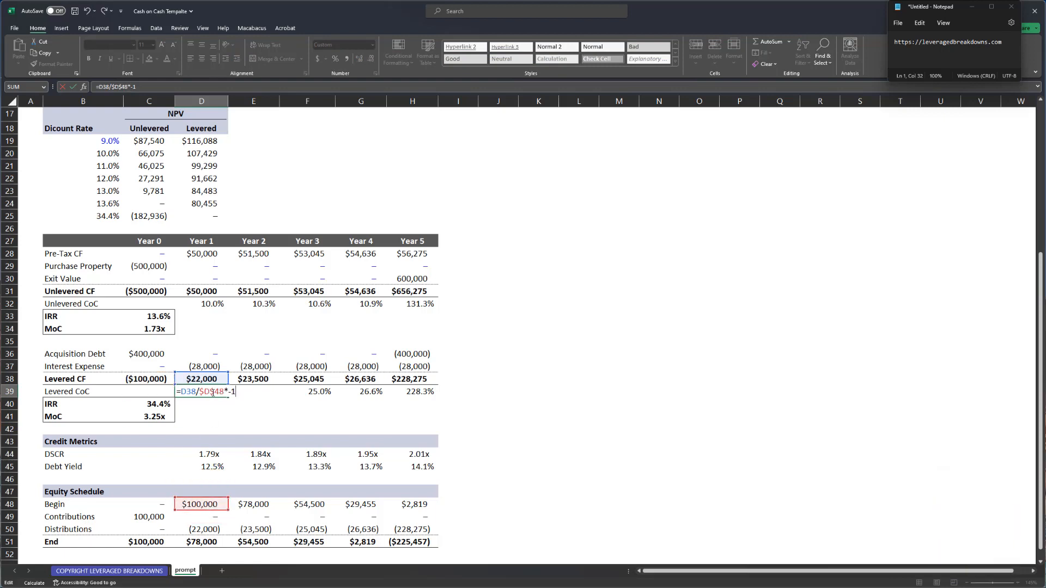
# - Finalize D39 as =D38/D$48 and fill the Levered CoC formula across Years 2–5
pyautogui.press('F4')
pyautogui.hotkey('ctrl', 'Return')
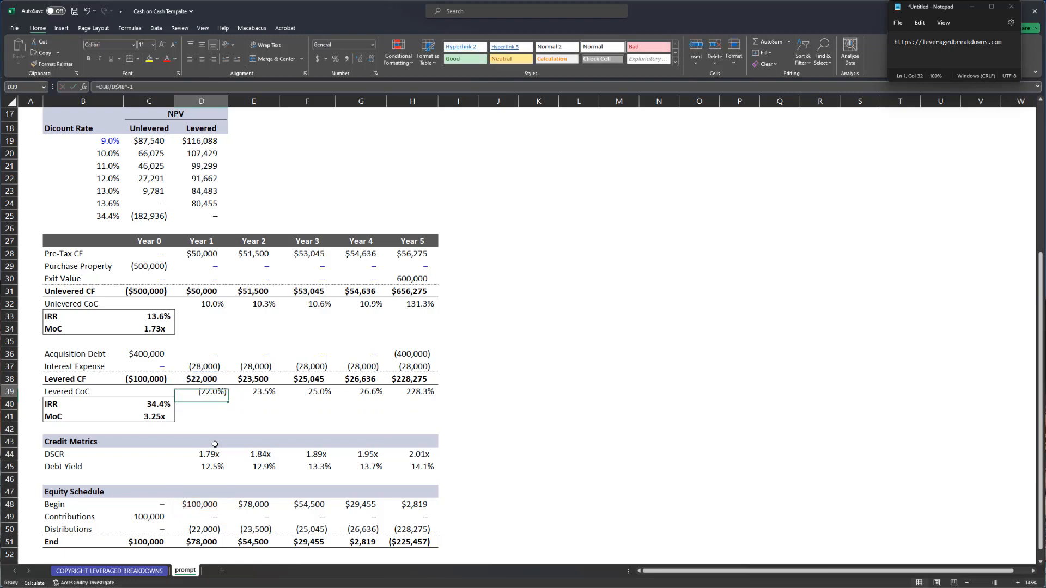
pyautogui.press('F2')
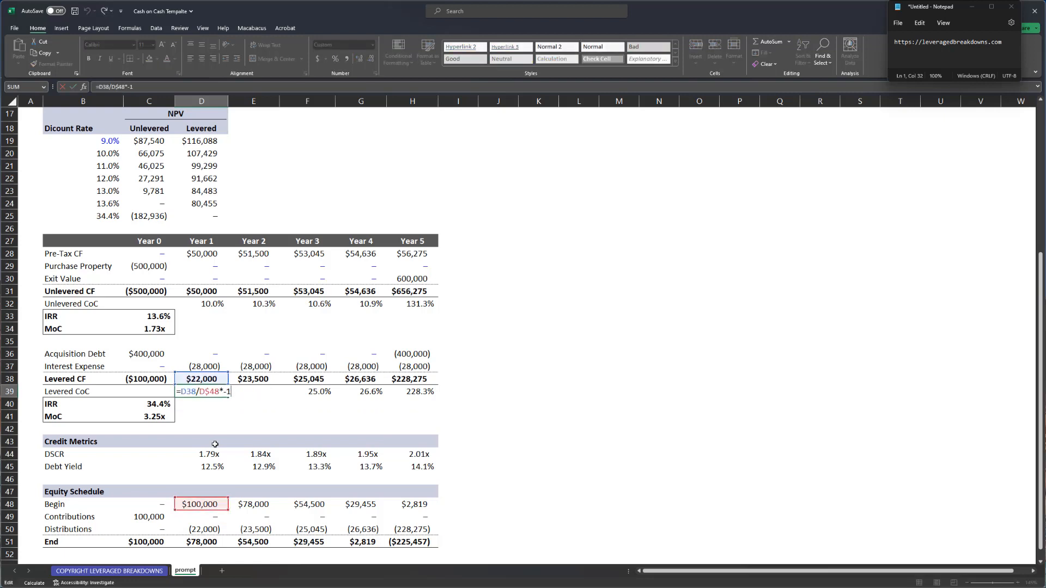
pyautogui.hotkey('ctrl', 'Return')
pyautogui.hotkey('ctrl', 'shift', 'Right')
pyautogui.hotkey('ctrl', 'r')
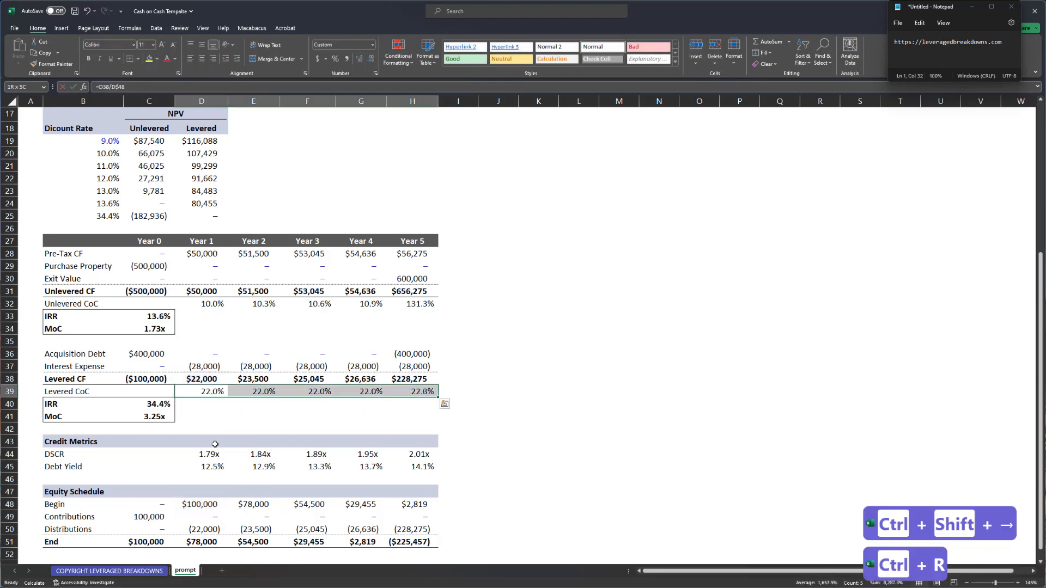
# - Check the Levered CoC formulas for Years 1 through 4 without changing them
pyautogui.press('F2')
pyautogui.press('Escape')
pyautogui.press('Right')
pyautogui.press('F2')
pyautogui.press('Escape')
pyautogui.press('Right')
pyautogui.press('F2')
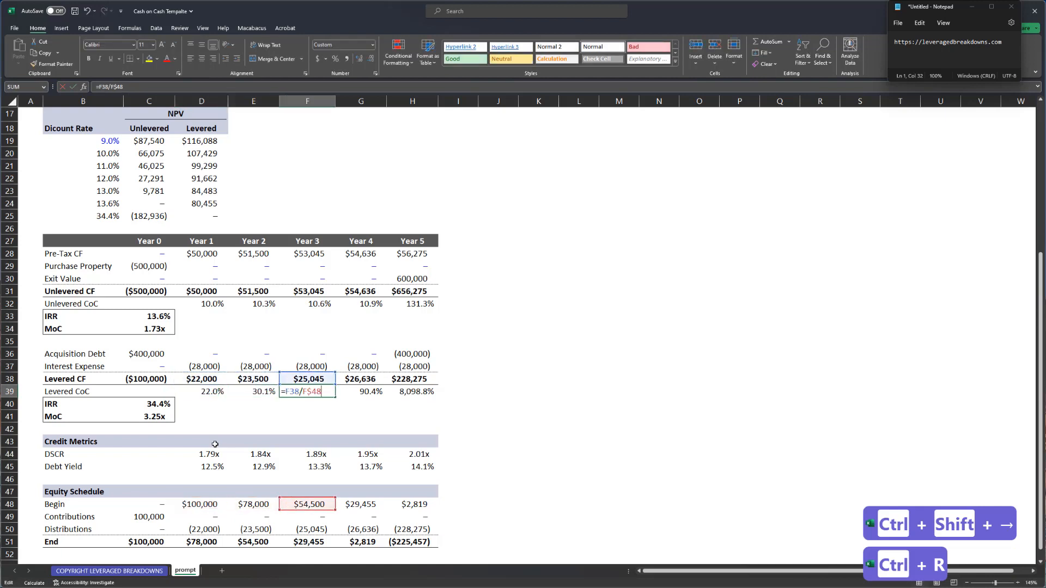
pyautogui.press('Escape')
pyautogui.press('Right')
pyautogui.press('F2')
pyautogui.press('Escape')
# - Compare the Year 3 and Year 4 Levered CoC formula references
pyautogui.press('Left')
pyautogui.press('Right')
pyautogui.press('F2')
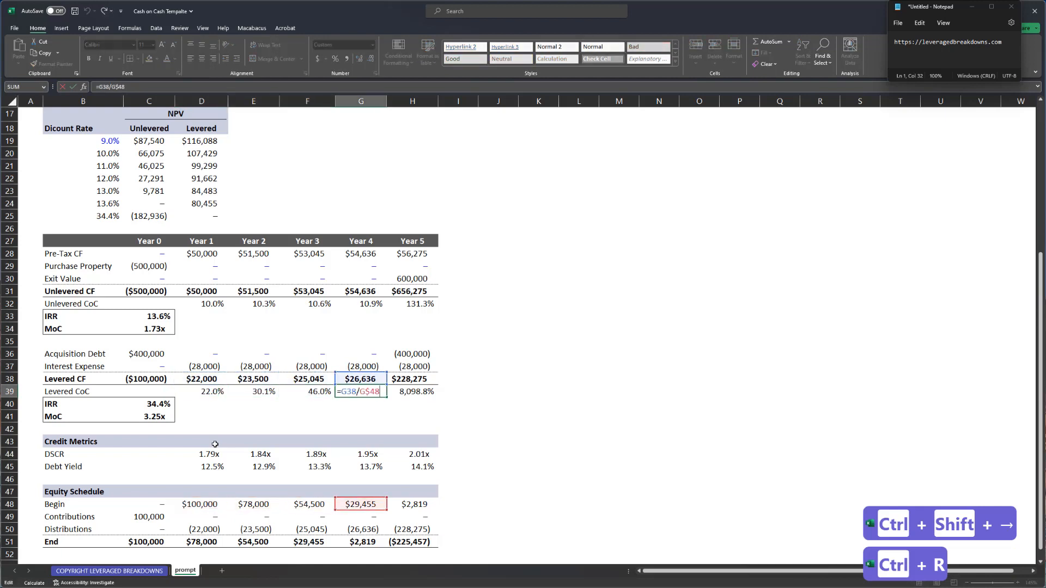
pyautogui.press('Escape')
pyautogui.press('Left')
pyautogui.press('F2')
pyautogui.press('Escape')
pyautogui.press('Right')
pyautogui.press('F2')
pyautogui.press('Escape')
pyautogui.press('Left')
pyautogui.press('Right')
pyautogui.press('F2')
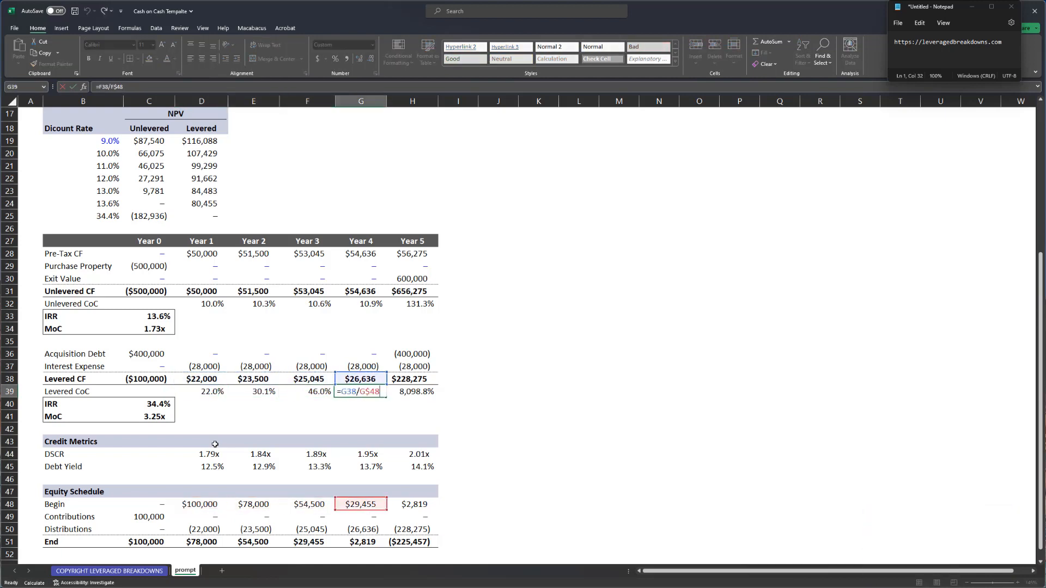
pyautogui.press('Escape')
# - Confirm the Year 4 beginning equity balance and review the Levered CoC row once more
pyautogui.hotkey('ctrl', 'Down')
pyautogui.hotkey('ctrl', 'Down')
pyautogui.hotkey('ctrl', 'Down')
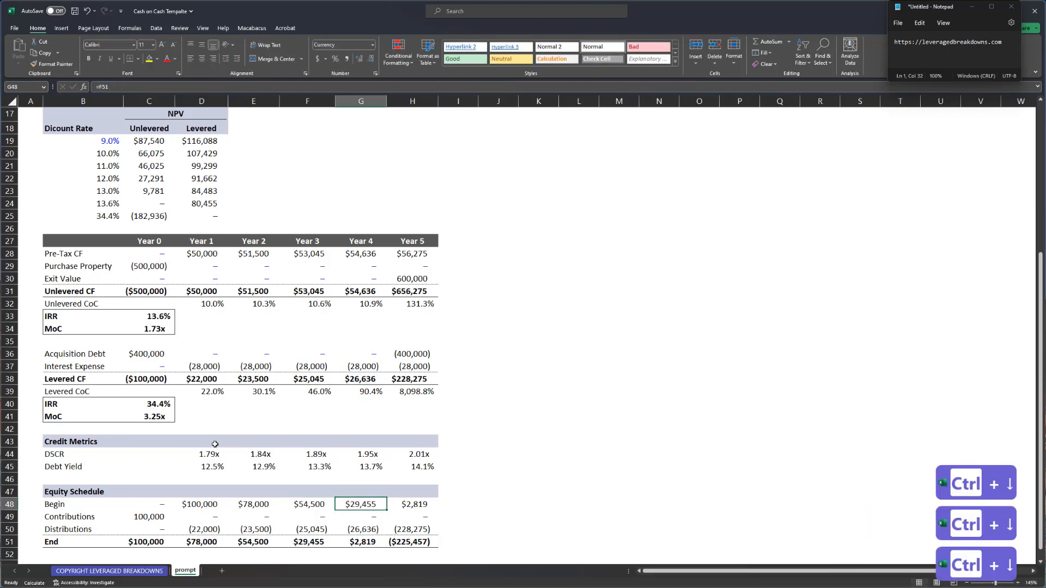
pyautogui.hotkey('ctrl', 'Up')
pyautogui.hotkey('ctrl', 'Up')
pyautogui.hotkey('ctrl', 'Up')
pyautogui.hotkey('ctrl', 'Left')
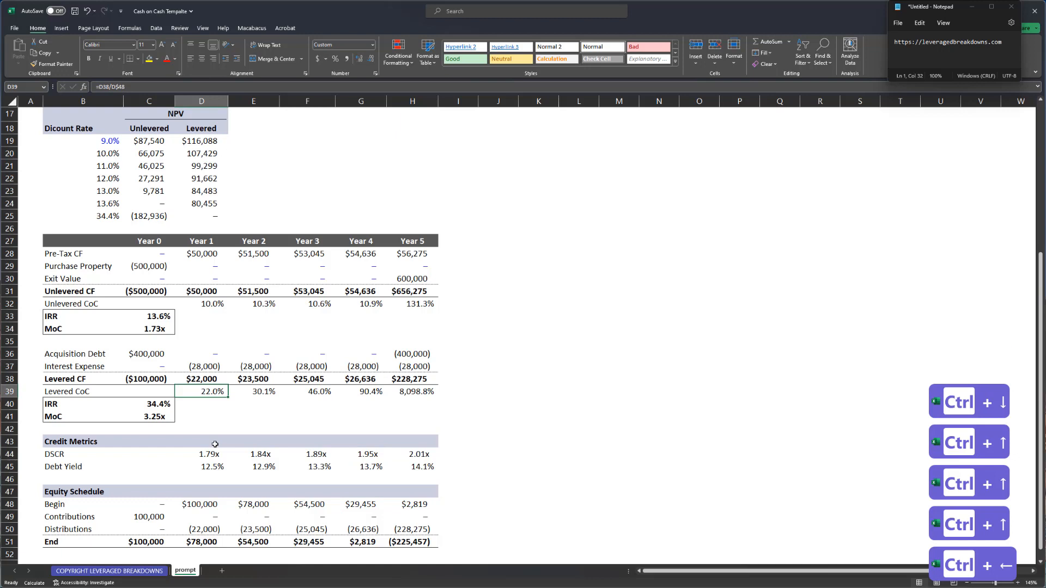
pyautogui.hotkey('ctrl', 'Left')
pyautogui.hotkey('ctrl', 'Right')
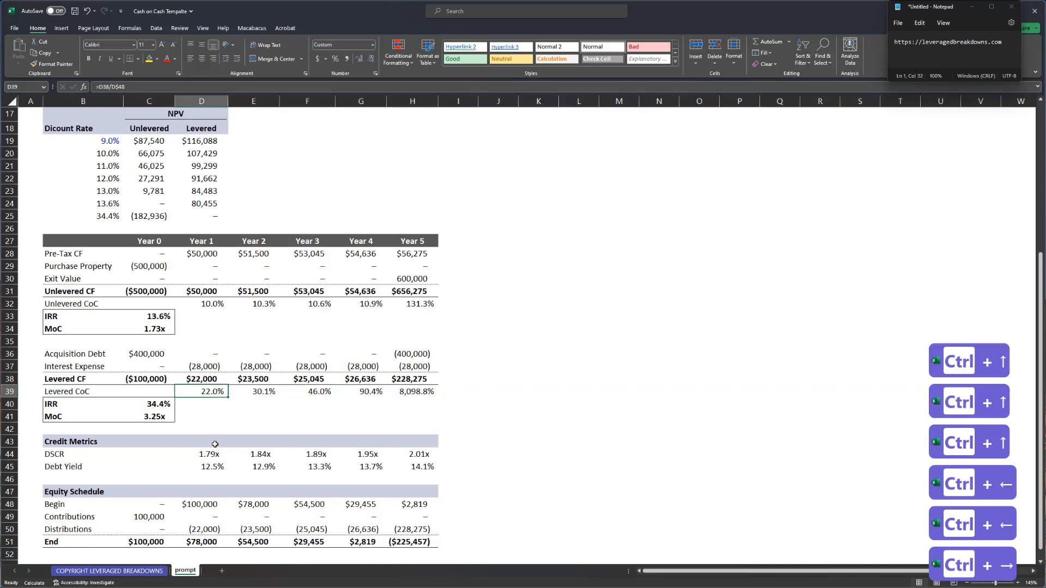
pyautogui.press('F2')
pyautogui.press('Tab')
pyautogui.press('F2')
pyautogui.press('Tab')
pyautogui.press('F2')
pyautogui.press('Tab')
pyautogui.press('F2')
pyautogui.press('Tab')
pyautogui.press('F2')
pyautogui.press('Tab')
pyautogui.press('Left')
pyautogui.press('Left')
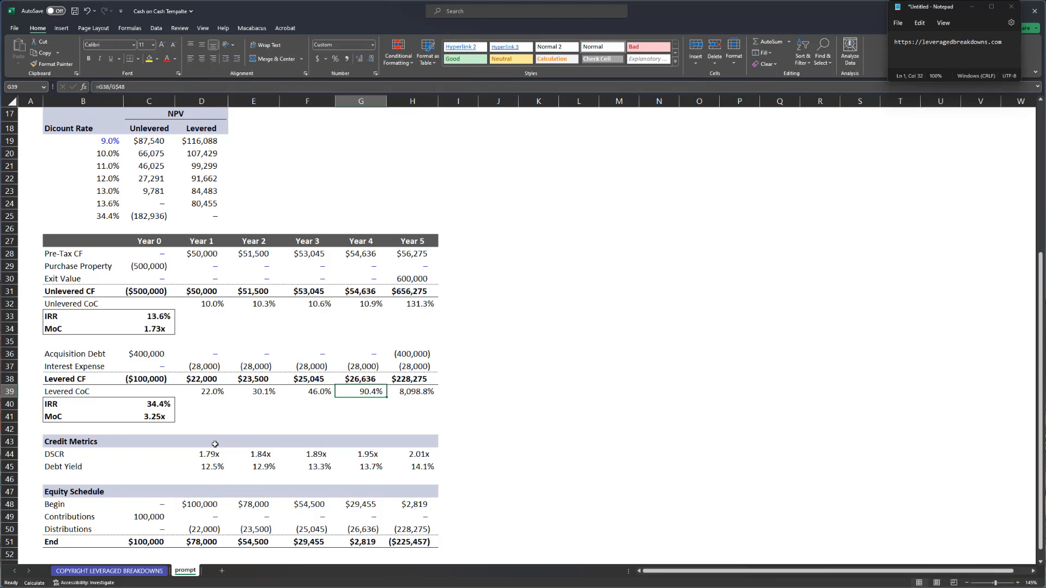
pyautogui.hotkey('ctrl', 'Left')
pyautogui.hotkey('ctrl', 'Left')
pyautogui.press('Down')
# - Insert a blank row above IRR labelled 'Levered CoC on Initial Equity'
pyautogui.hotkey('shift', 'space')
pyautogui.hotkey('ctrl', 'shift', '=')
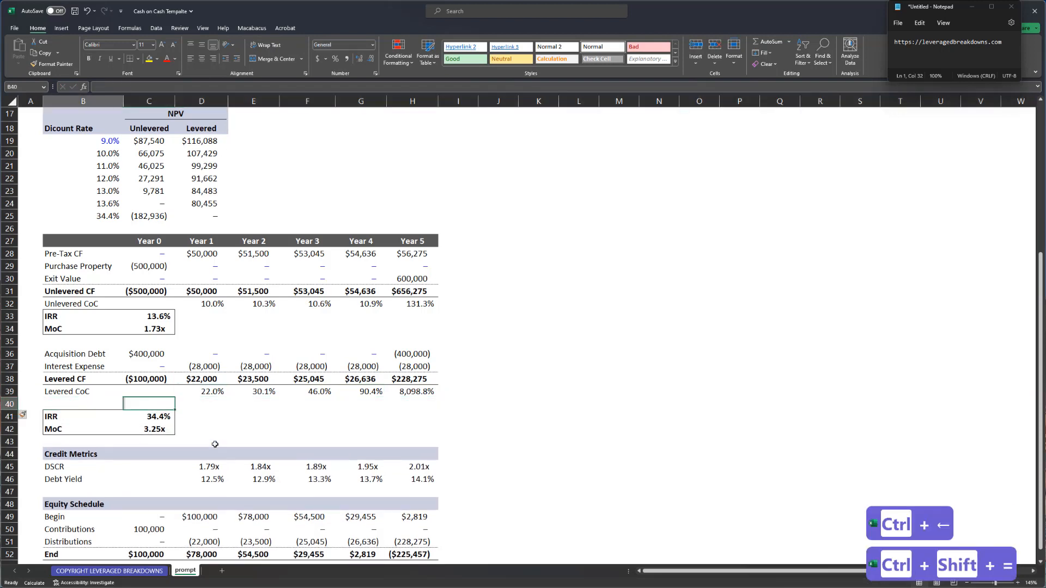
pyautogui.write('Leverd')
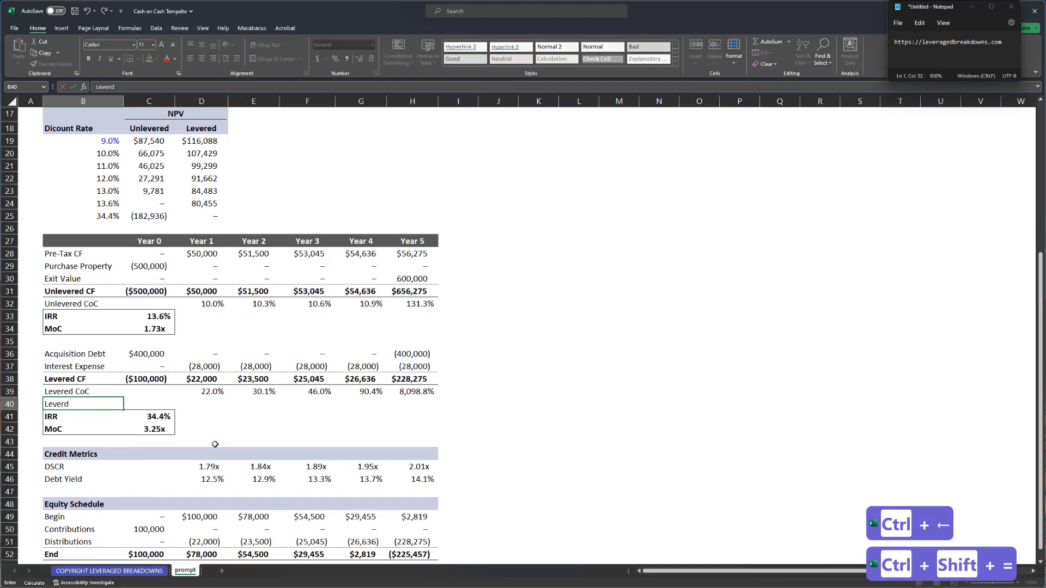
pyautogui.write(' In')
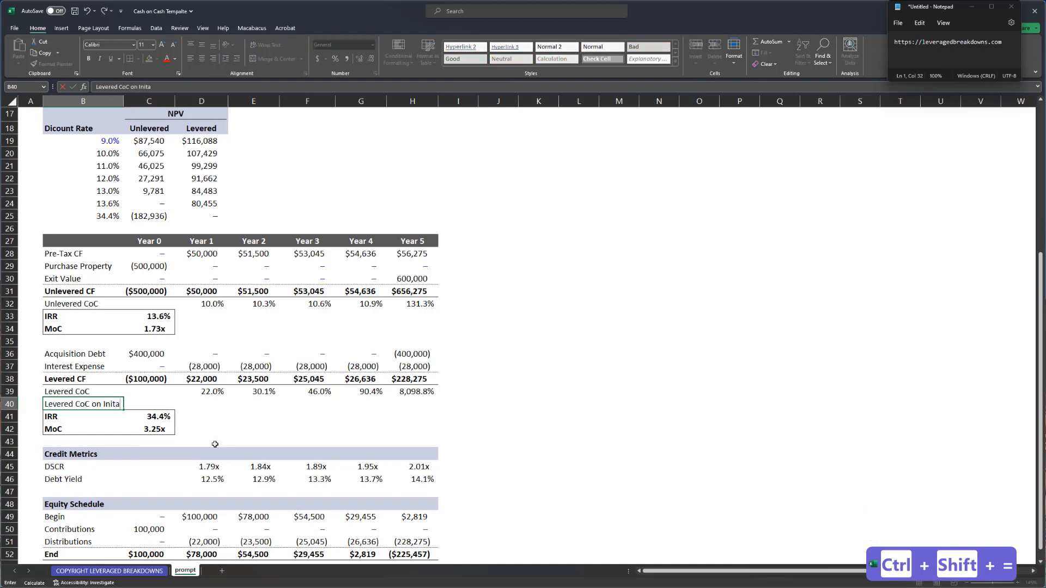
pyautogui.write('ita')
pyautogui.press('BackSpace')
pyautogui.write('ial Equity')
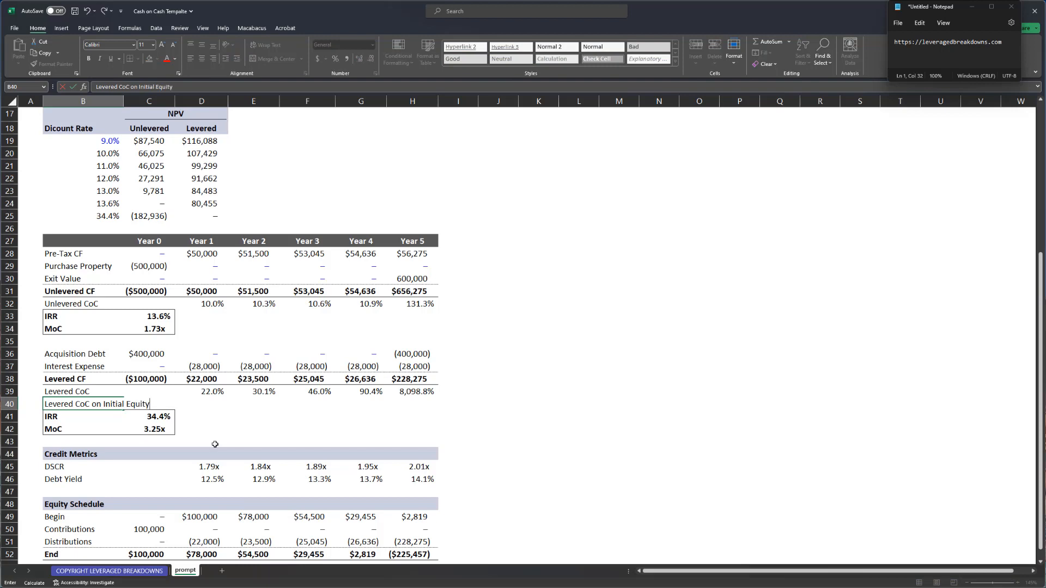
pyautogui.press('Right')
pyautogui.press('Right')
# - Enter =D$38/$C$52 in D40 and fill it across Years 1–5 to H40
pyautogui.write('=')
pyautogui.press('Up')
pyautogui.press('Up')
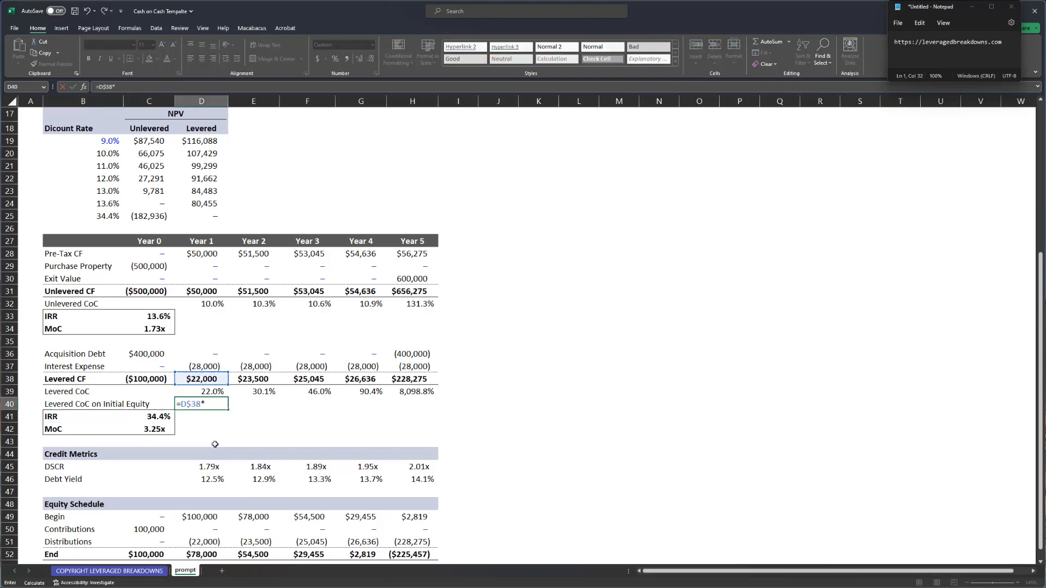
pyautogui.hotkey('ctrl', 'Down')
pyautogui.hotkey('ctrl', 'Down')
pyautogui.hotkey('ctrl', 'Down')
pyautogui.hotkey('ctrl', 'Down')
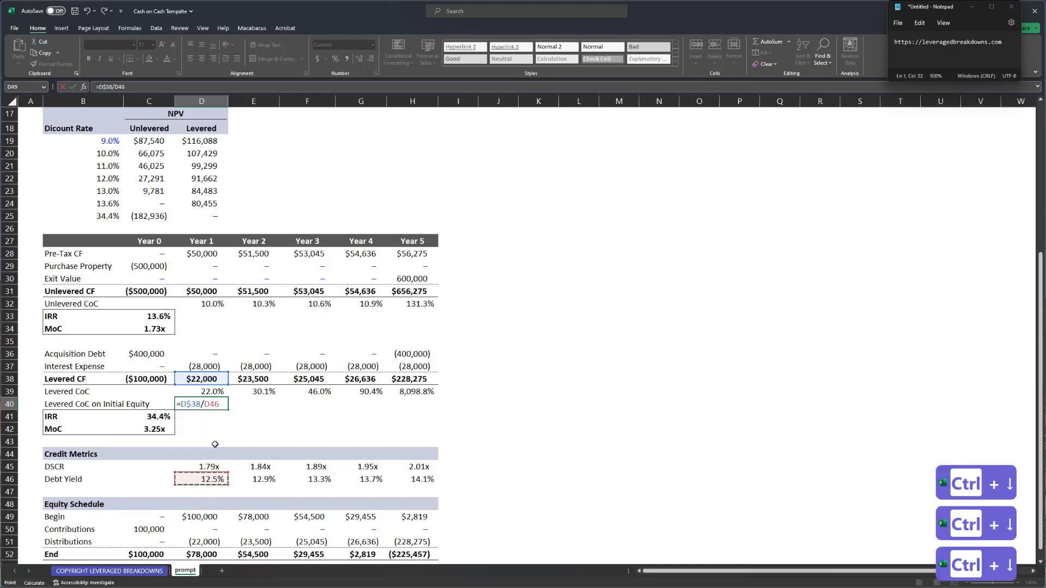
pyautogui.press('Left')
pyautogui.press('F4')
pyautogui.press('Return')
pyautogui.press('Up')
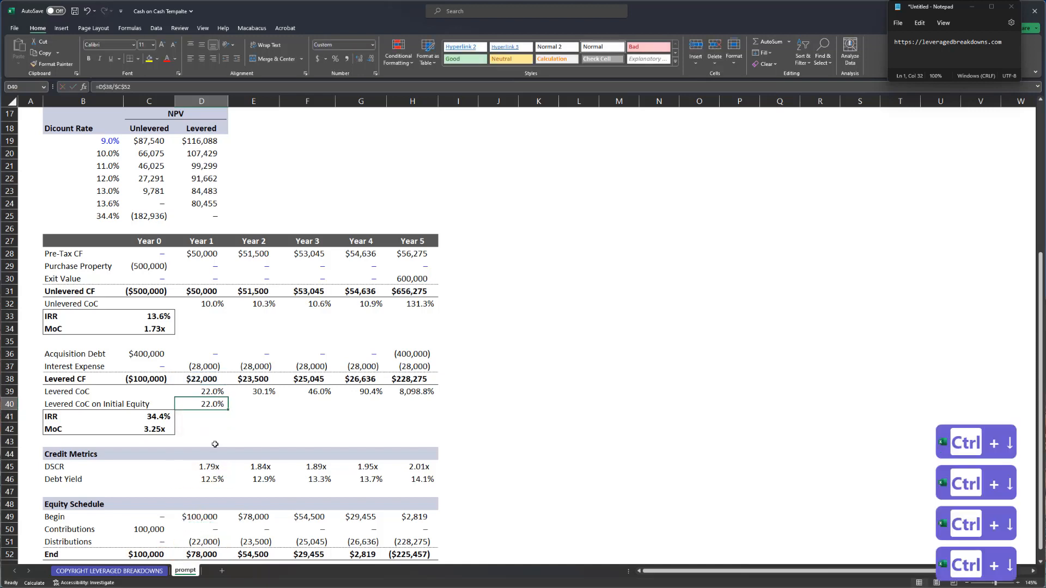
pyautogui.press('Up')
pyautogui.hotkey('ctrl', 'Right')
pyautogui.press('Down')
pyautogui.hotkey('ctrl', 'shift', 'Left')
pyautogui.hotkey('ctrl', 'r')
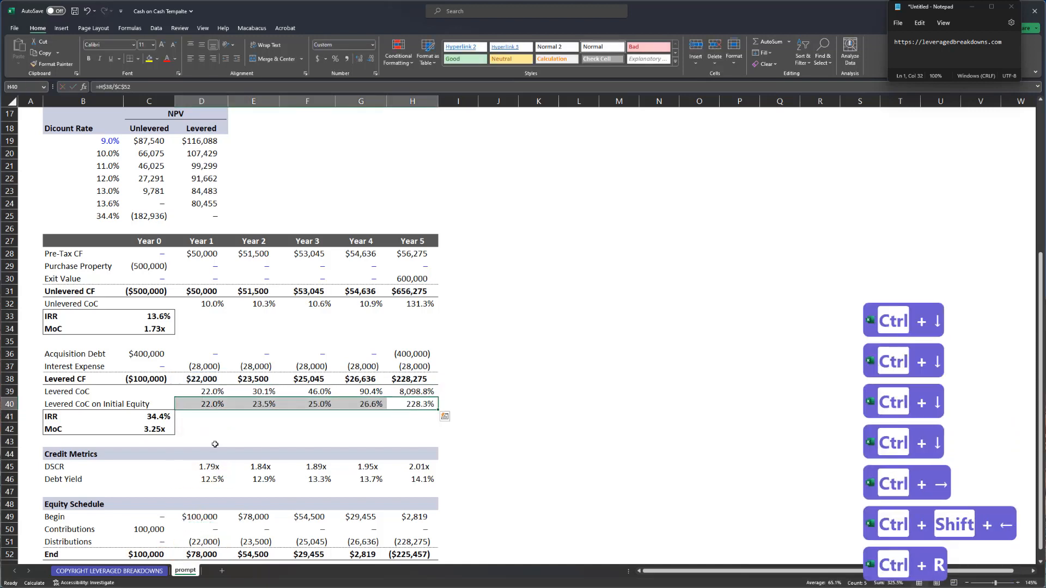
# - Check that each year's copied formula still divides by C52, then select the Levered CoC values
pyautogui.hotkey('ctrl', 'Left')
pyautogui.press('F2')
pyautogui.press('Tab')
pyautogui.press('F2')
pyautogui.press('Tab')
pyautogui.press('F2')
pyautogui.press('Tab')
pyautogui.press('F2')
pyautogui.press('Tab')
pyautogui.press('F2')
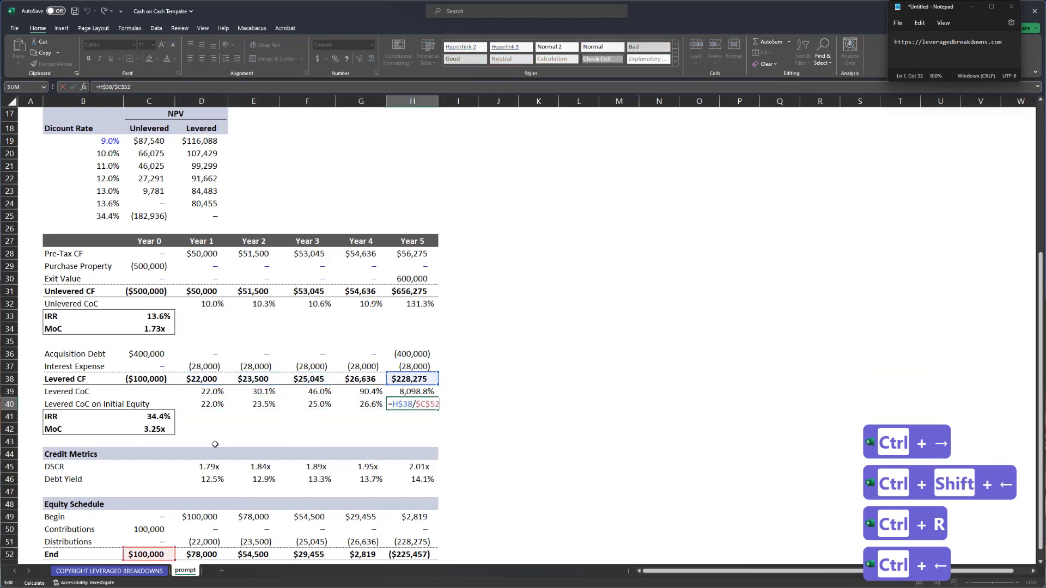
pyautogui.hotkey('shift', 'Tab')
pyautogui.press('F2')
pyautogui.hotkey('shift', 'Tab')
pyautogui.press('F2')
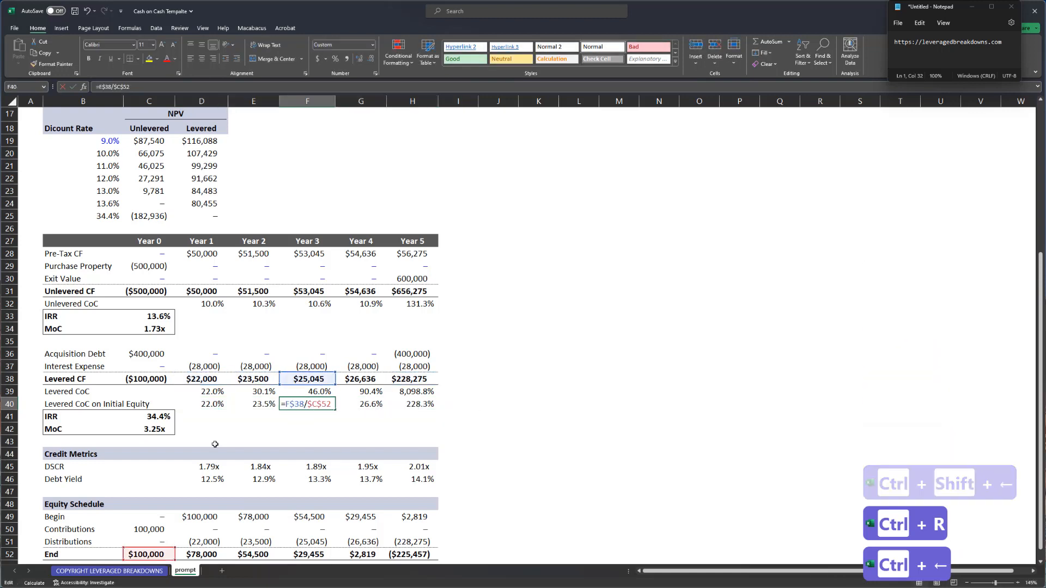
pyautogui.press('Tab')
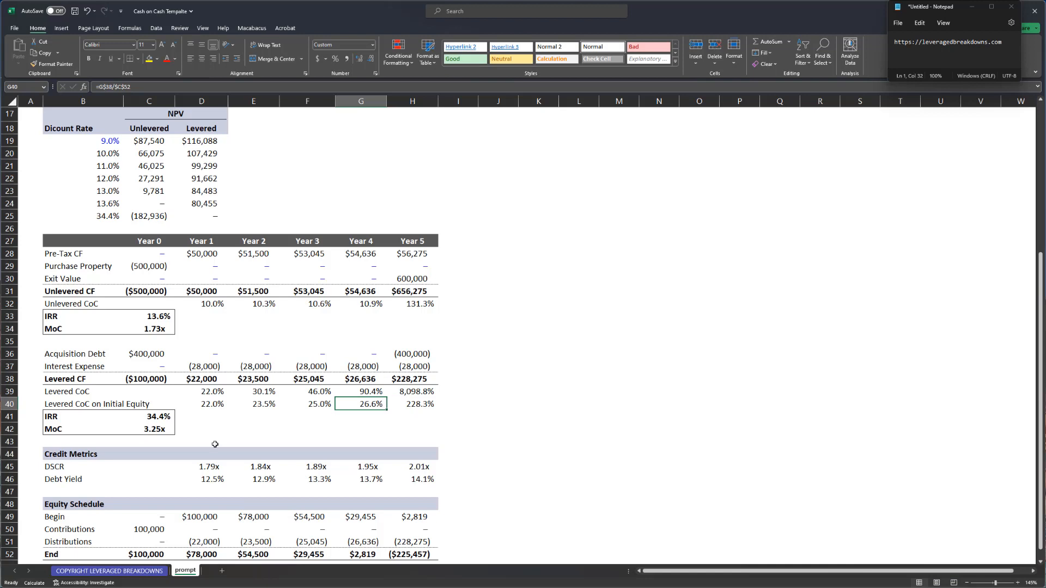
pyautogui.hotkey('shift', 'Tab')
pyautogui.hotkey('shift', 'Tab')
pyautogui.press('Up')
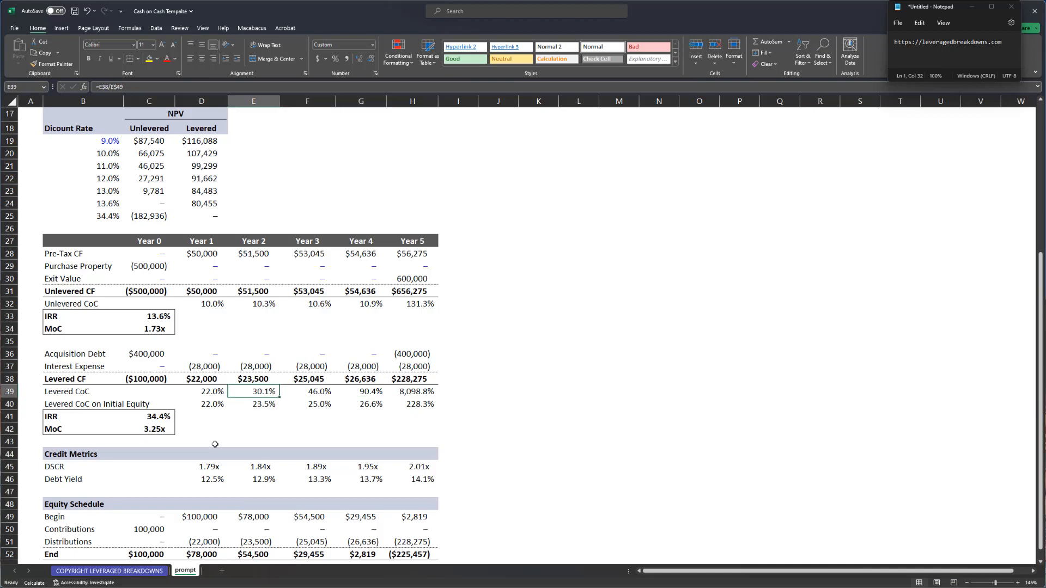
pyautogui.press('Left')
pyautogui.hotkey('ctrl', 'shift', 'Right')
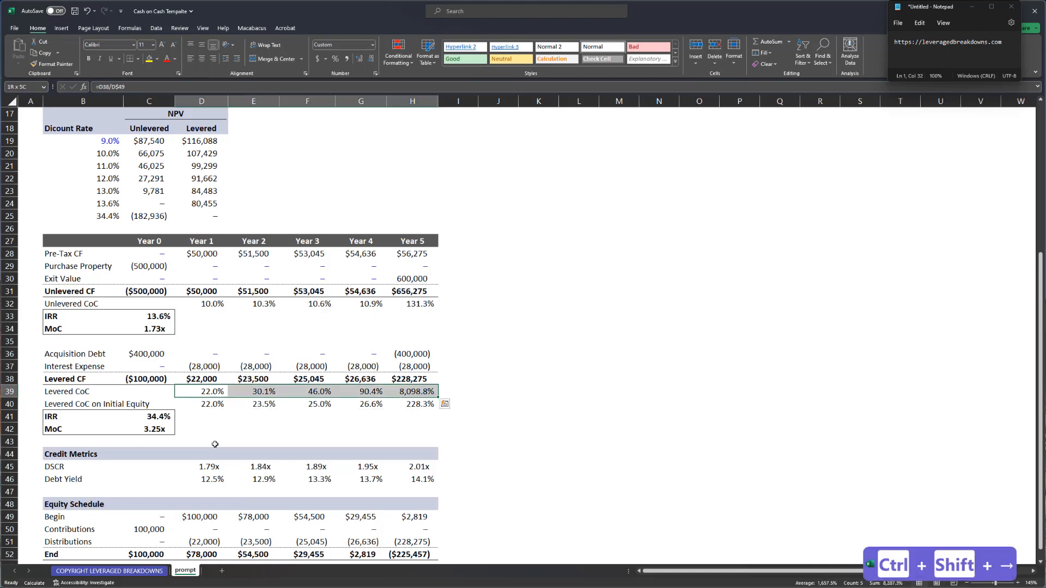
# - Inspect the Year 4 Levered CoC formula, select both CoC rows, and save the workbook
pyautogui.scroll(-2, 218, 443)
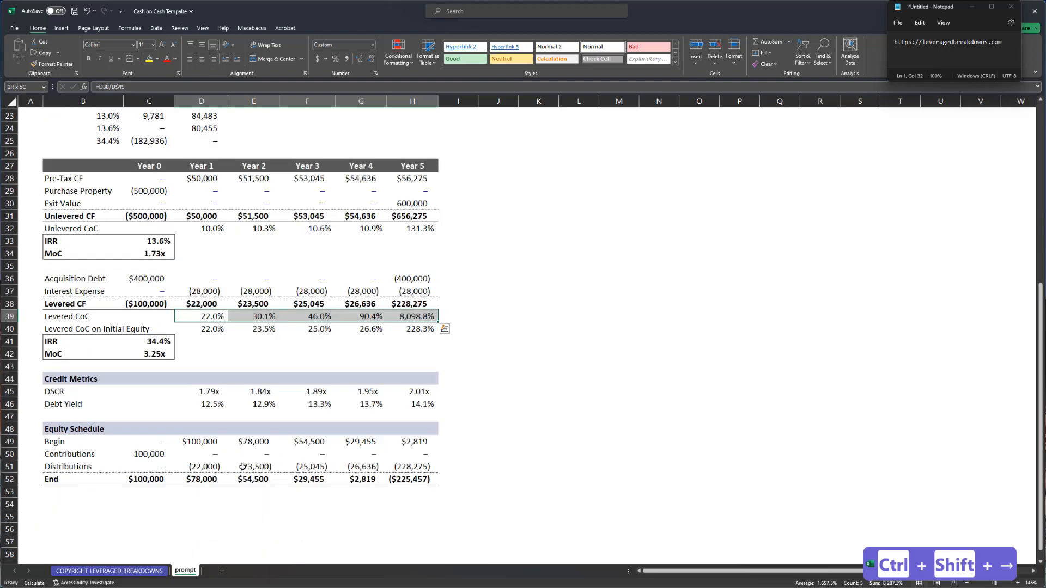
pyautogui.doubleClick(362, 317)
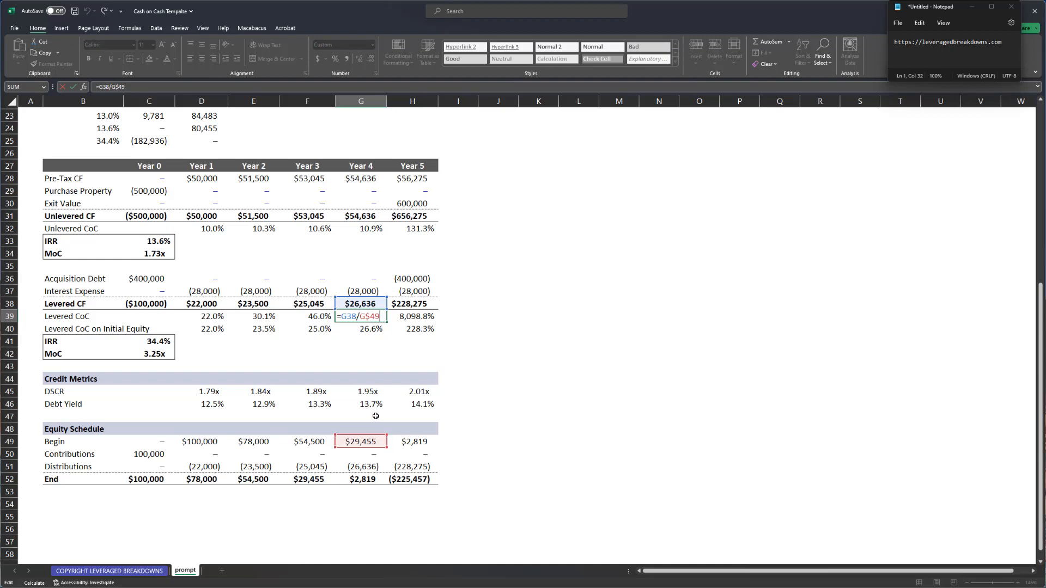
pyautogui.press('Escape')
pyautogui.hotkey('shift', 'space')
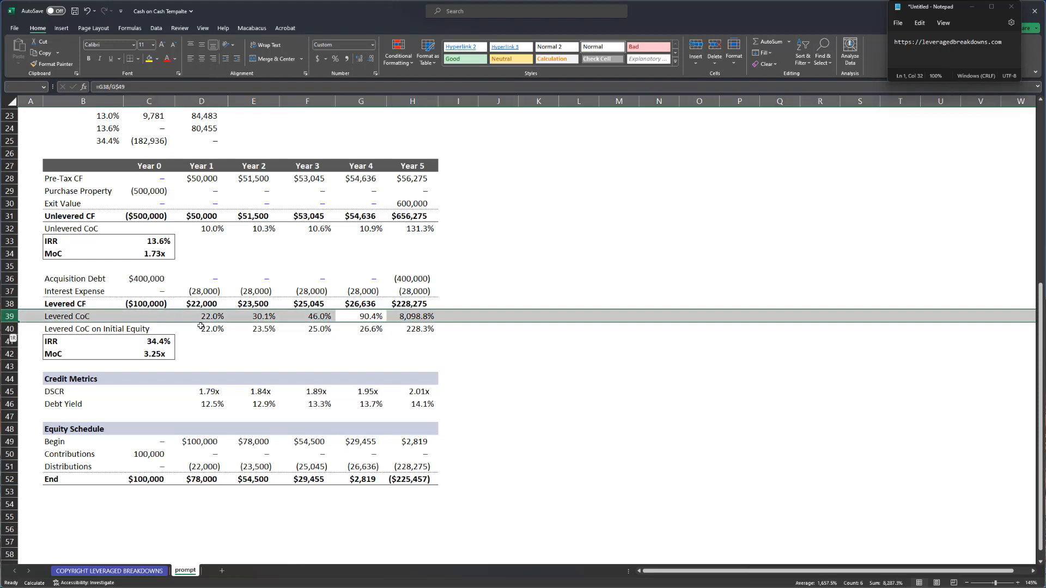
pyautogui.hotkey('shift', 'Down')
pyautogui.press('Down')
pyautogui.hotkey('shift', 'space')
pyautogui.hotkey('shift', 'Up')
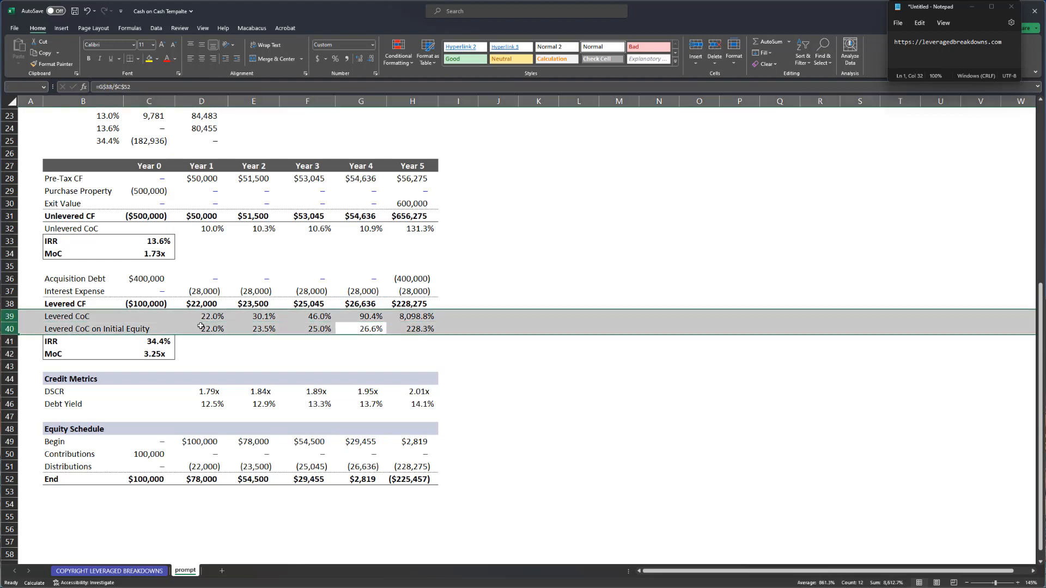
pyautogui.hotkey('ctrl', 's')
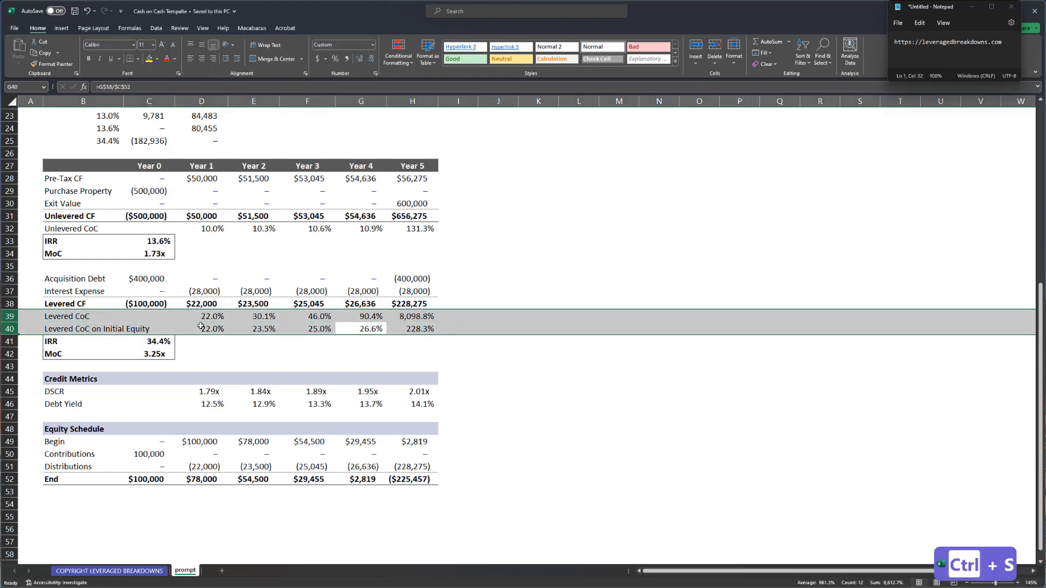
# - Review the levered IRR and MoC results and a Levered NPV formula in the discount-rate table
pyautogui.press('Down')
pyautogui.press('Left')
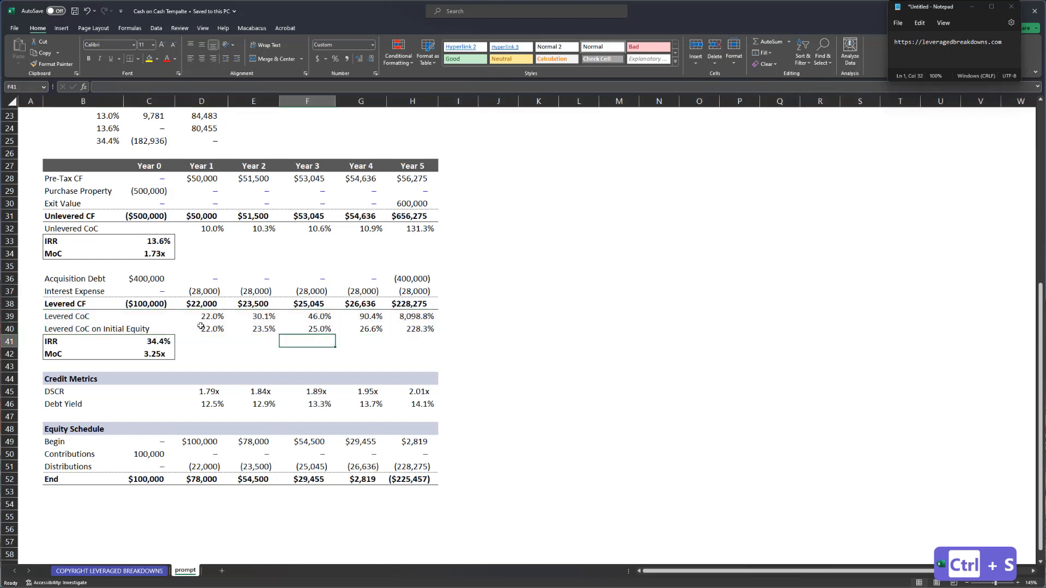
pyautogui.hotkey('ctrl', 'Left')
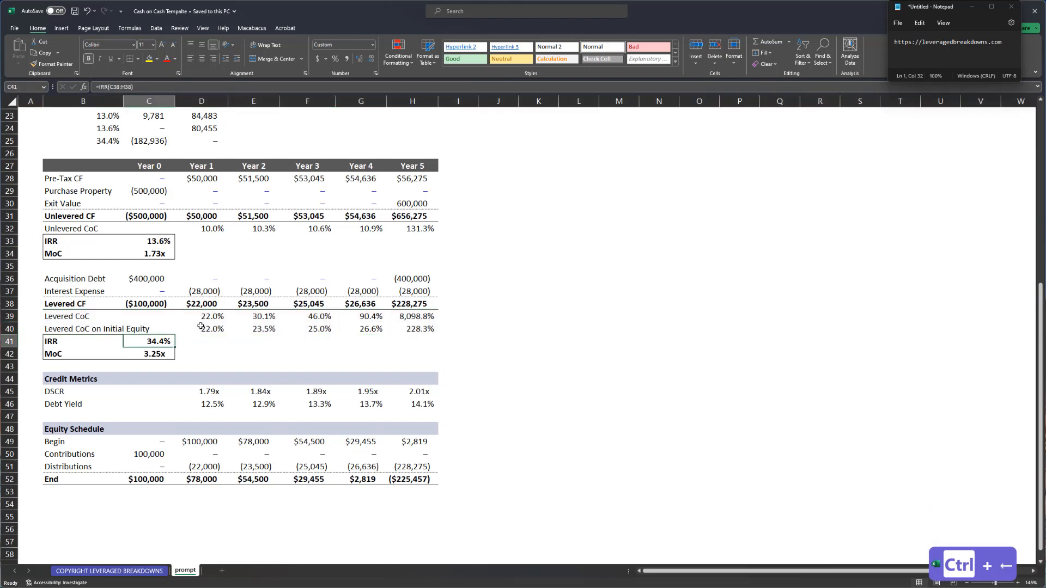
pyautogui.press('Down')
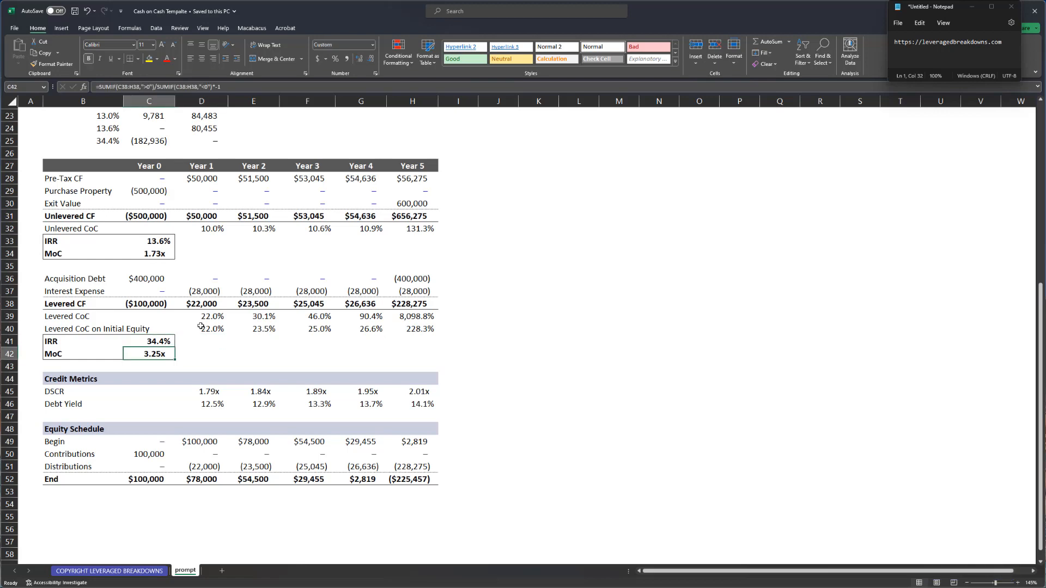
pyautogui.scroll(3, 188, 315)
pyautogui.moveTo(51, 150); pyautogui.dragTo(210, 252)
pyautogui.click(201, 241)
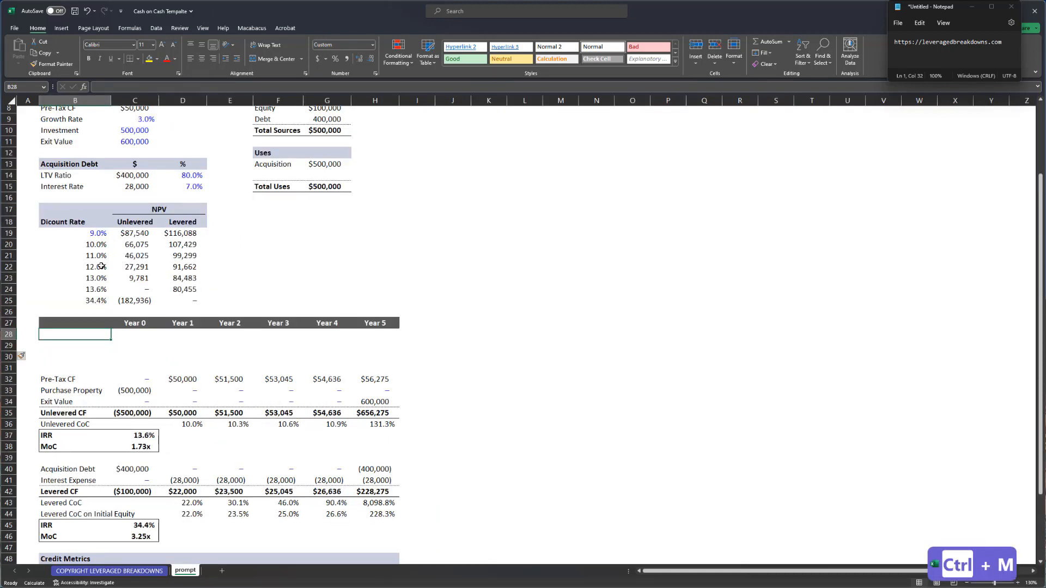
# - Label row 28 'Rental Income' and add a blue 70% margin input in J28
pyautogui.write('Rent')
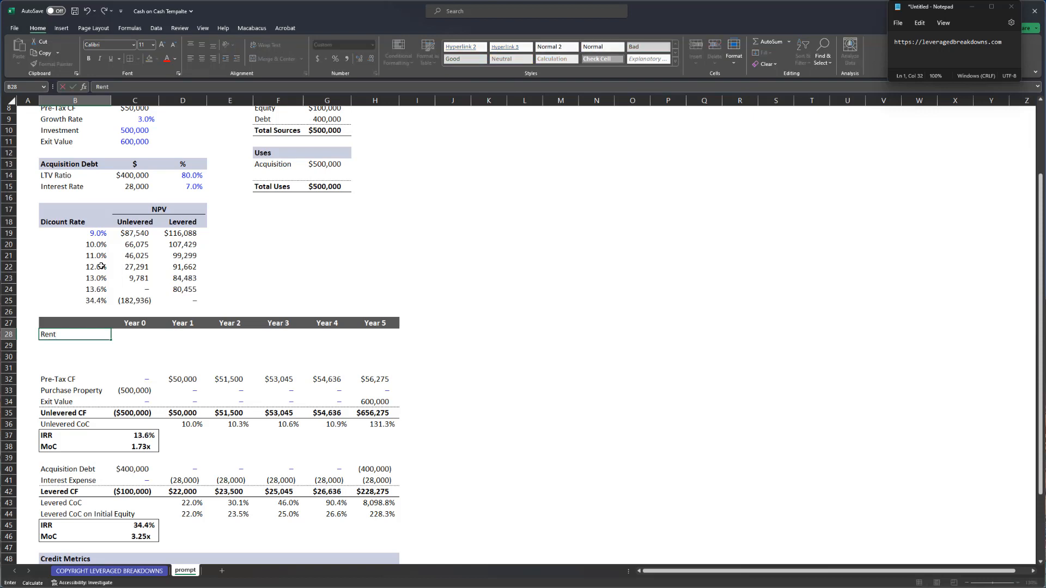
pyautogui.write('al Income')
pyautogui.press('Return')
pyautogui.press('Up')
pyautogui.press('Right')
pyautogui.press('Right')
pyautogui.press('Right')
pyautogui.press('Right')
pyautogui.press('Right')
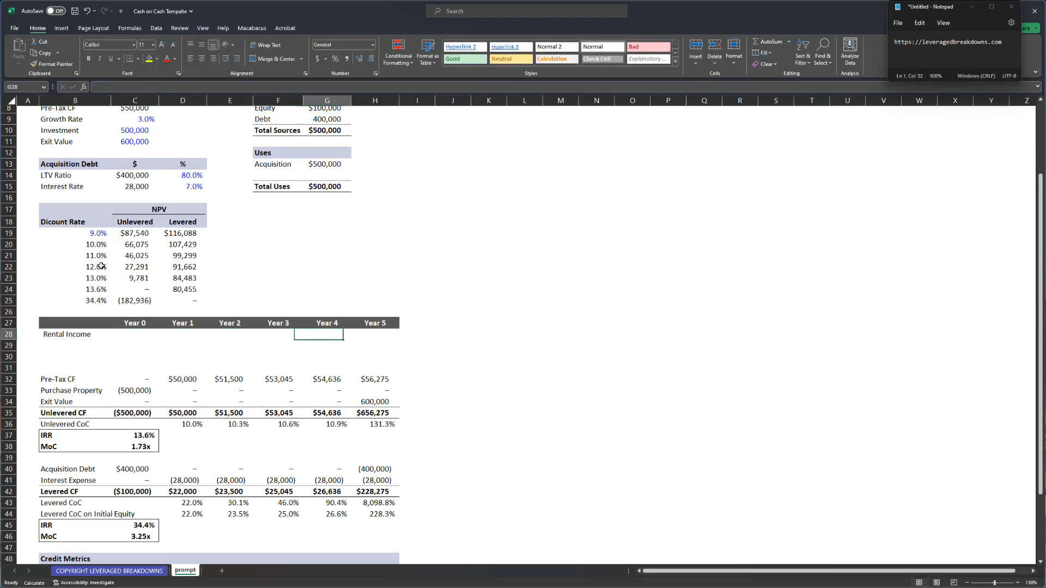
pyautogui.press('Right')
pyautogui.press('Right')
pyautogui.press('Right')
pyautogui.write('0.7')
pyautogui.press('Return')
pyautogui.press('Up')
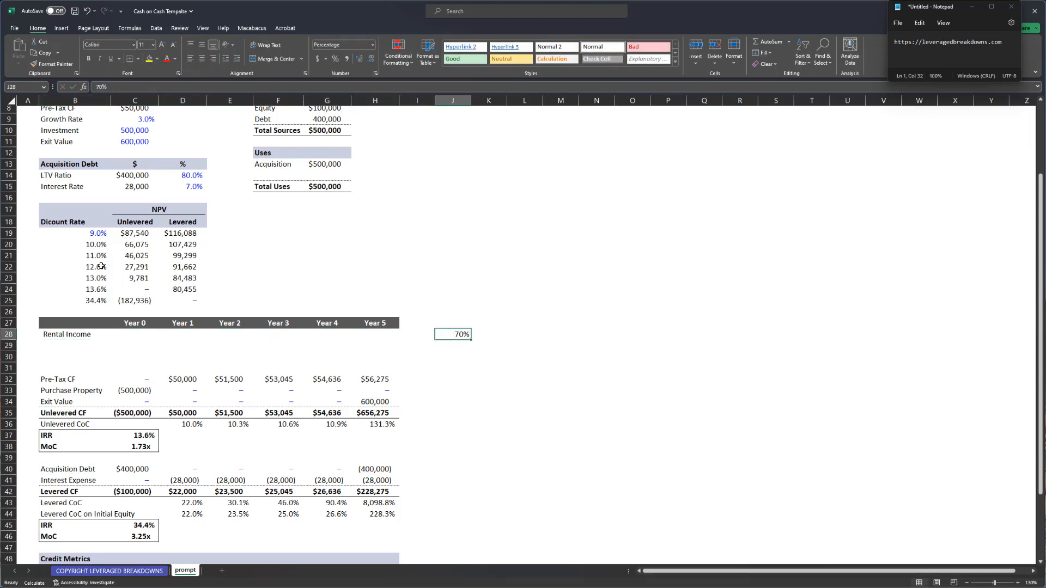
pyautogui.hotkey('ctrl', 'shift', '5')
pyautogui.hotkey('ctrl', ';')
# - Fill Rental Income as =C32/$J$28 across Years 0–5 (C28:H28)
pyautogui.hotkey('ctrl', 'Left')
pyautogui.press('Right')
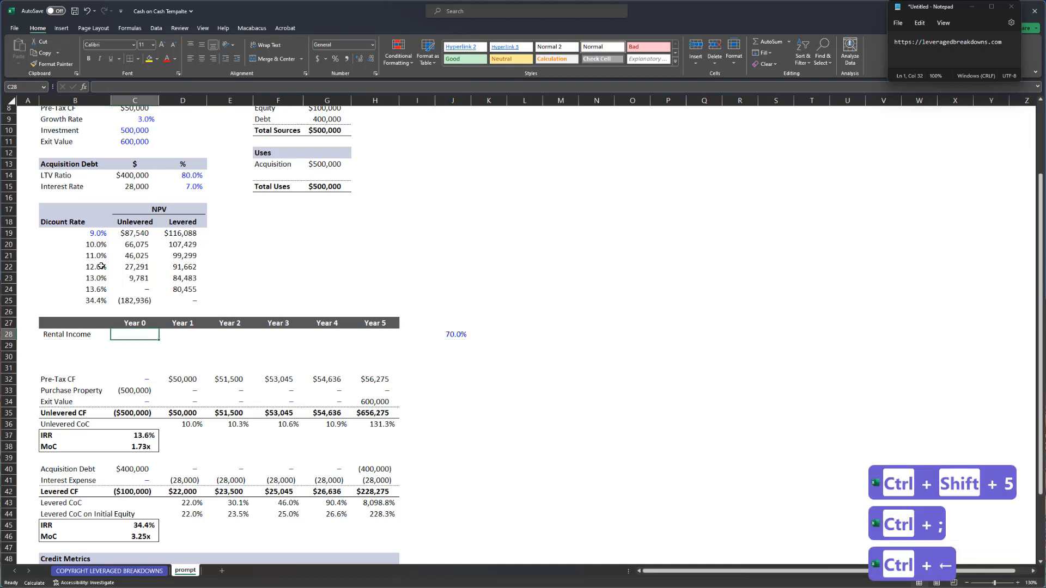
pyautogui.write('=')
pyautogui.hotkey('ctrl', 'Down')
pyautogui.write('/')
pyautogui.hotkey('ctrl', 'Right')
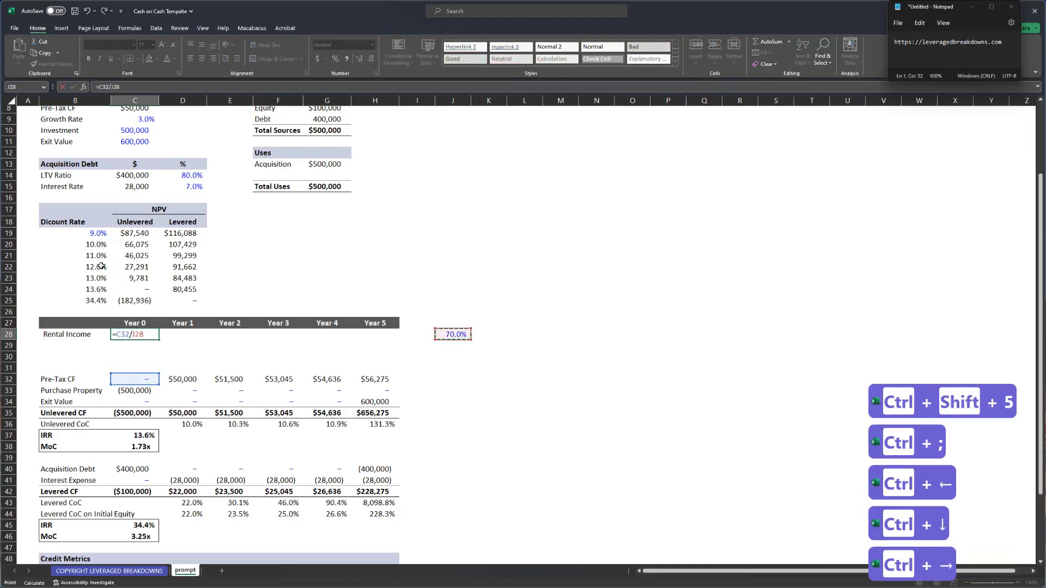
pyautogui.press('F4')
pyautogui.press('Return')
pyautogui.press('Up')
pyautogui.hotkey('ctrl', 'Right')
pyautogui.press('Left')
pyautogui.press('Left')
pyautogui.hotkey('ctrl', 'shift', 'Left')
pyautogui.hotkey('ctrl', 'r')
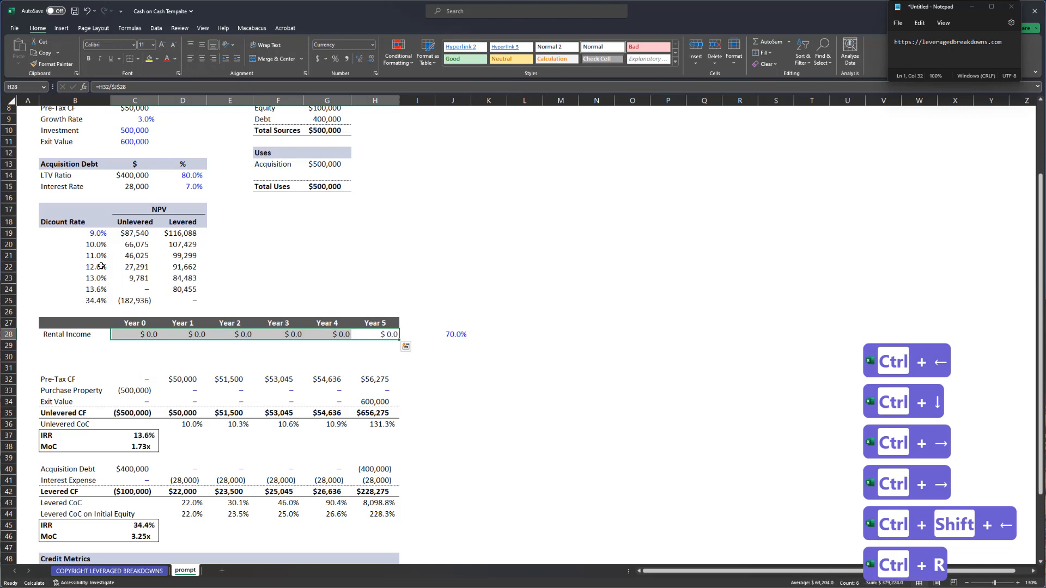
# - Format Rental Income as blue currency and convert the formulas to hard-coded values
pyautogui.hotkey('ctrl', 'shift', '4')
pyautogui.hotkey('ctrl', ';')
pyautogui.hotkey('ctrl', 'c')
pyautogui.hotkey('alt', 'e')
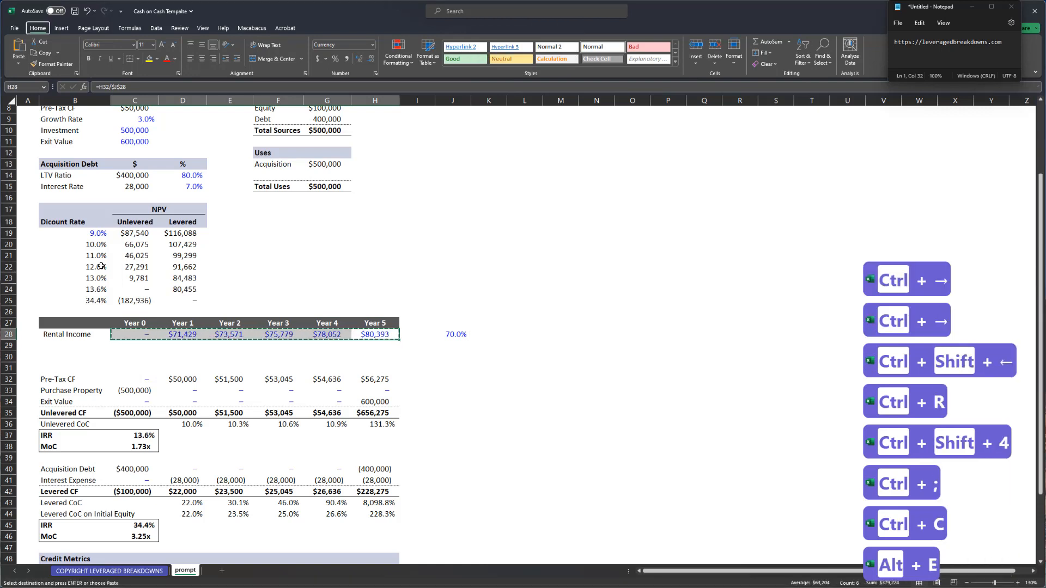
pyautogui.press('s')
pyautogui.press('v')
pyautogui.press('Return')
# - Confirm the Year 1 Rental Income cell now holds a hard-coded value
pyautogui.press('Up')
pyautogui.hotkey('ctrl', 'Left')
pyautogui.press('Down')
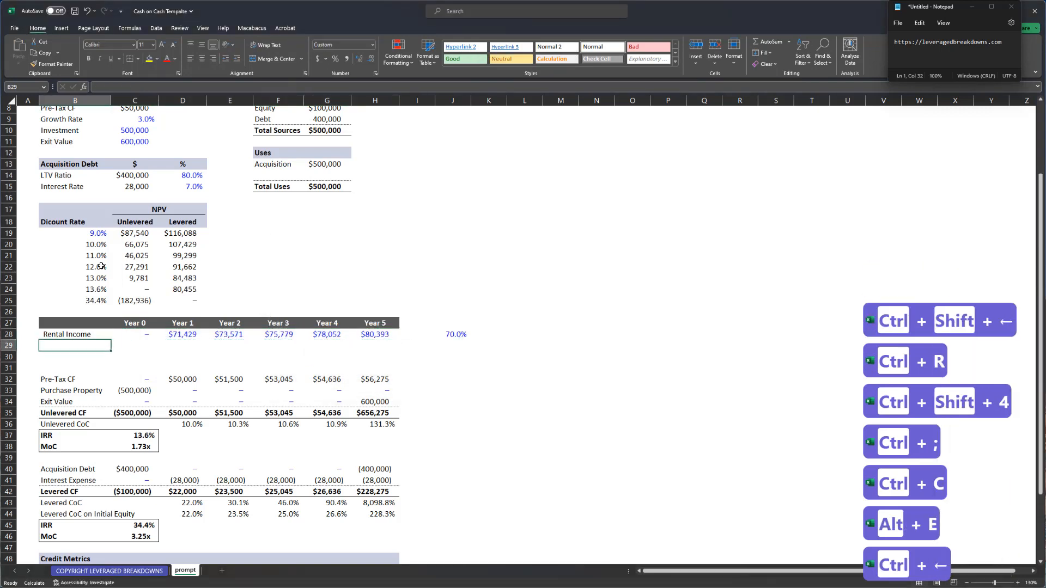
pyautogui.press('Up')
pyautogui.press('Up')
pyautogui.press('Right')
pyautogui.press('Right')
pyautogui.press('F2')
pyautogui.press('Escape')
pyautogui.press('Down')
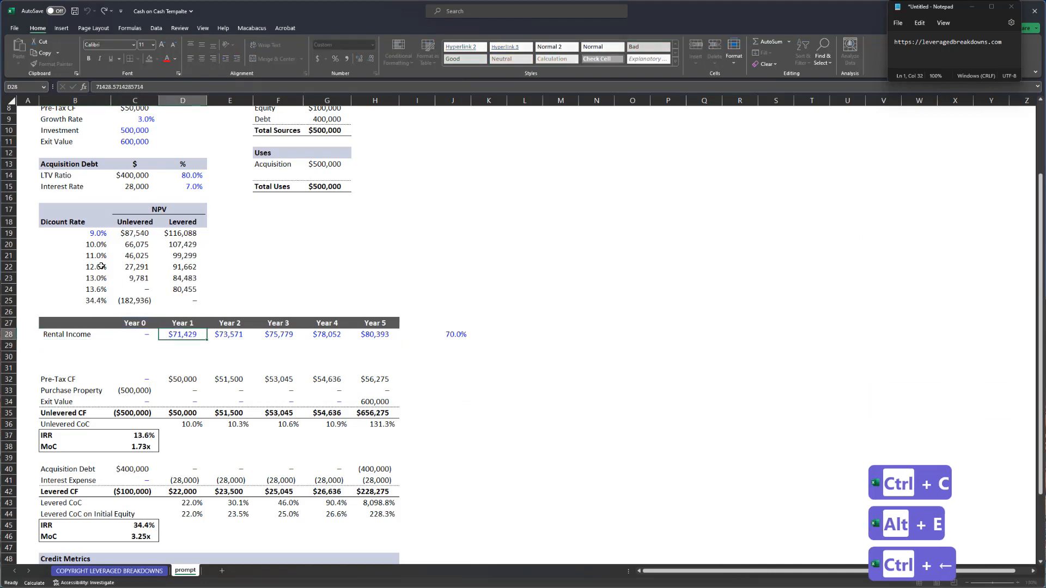
pyautogui.press('F2')
pyautogui.press('Escape')
# - Rename the Growth Rate label to 'Revenue Growth Rate'
pyautogui.scroll(1, 101, 266)
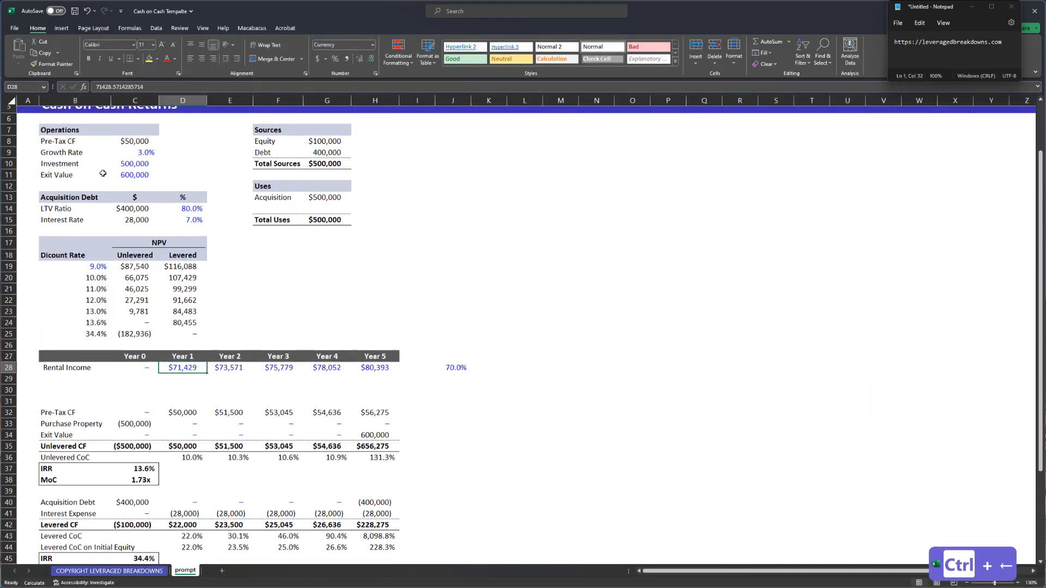
pyautogui.click(74, 158)
pyautogui.write('Revenu')
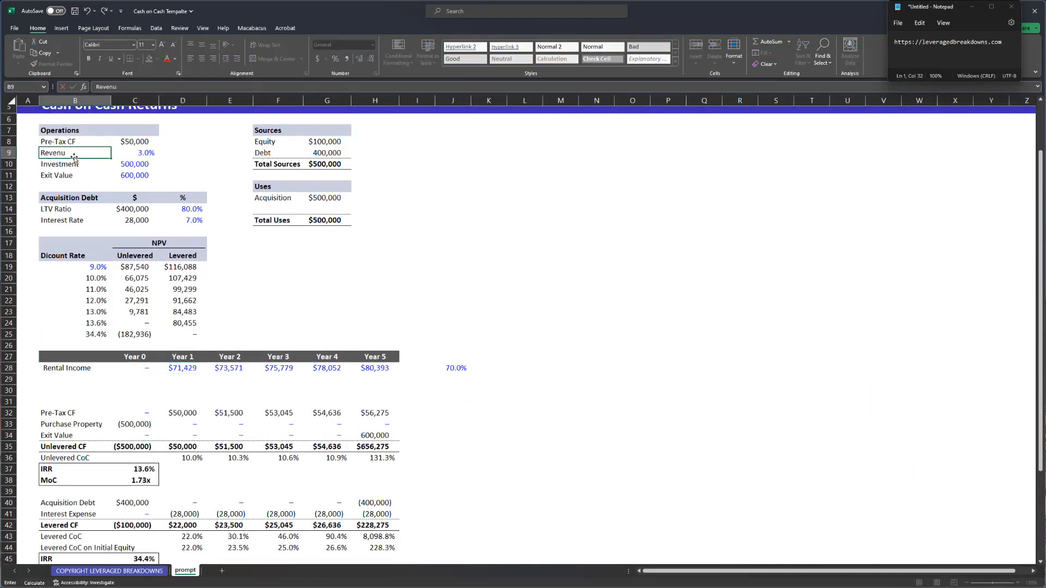
pyautogui.write('e Growth Rate')
pyautogui.press('Return')
# - Cut the Investment and Exit Value inputs and select the Investment row
pyautogui.hotkey('ctrl', 'shift', 'Right')
pyautogui.hotkey('ctrl', 'shift', 'Down')
pyautogui.hotkey('ctrl', 'x')
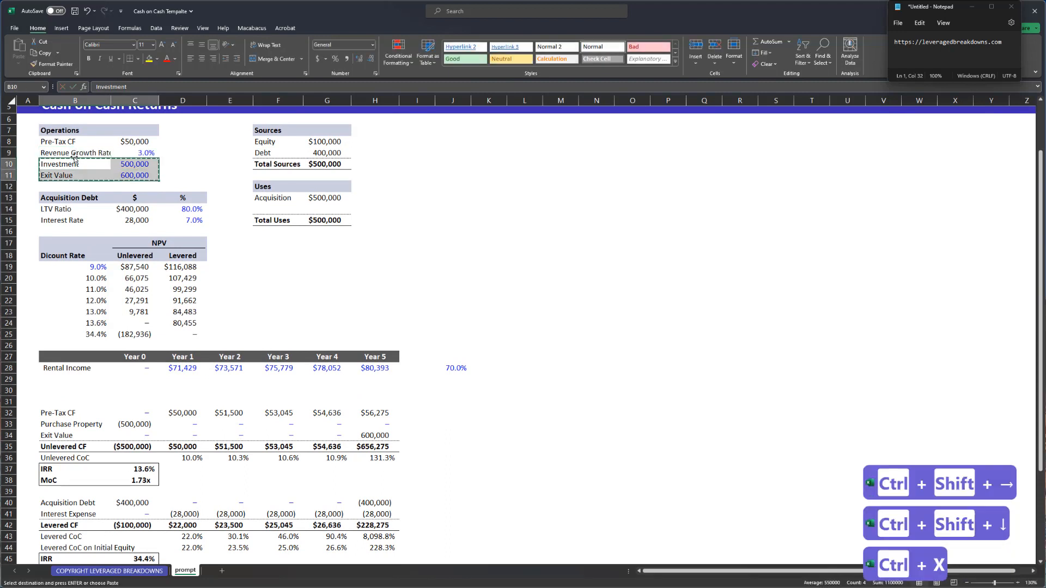
pyautogui.hotkey('shift', 'space')
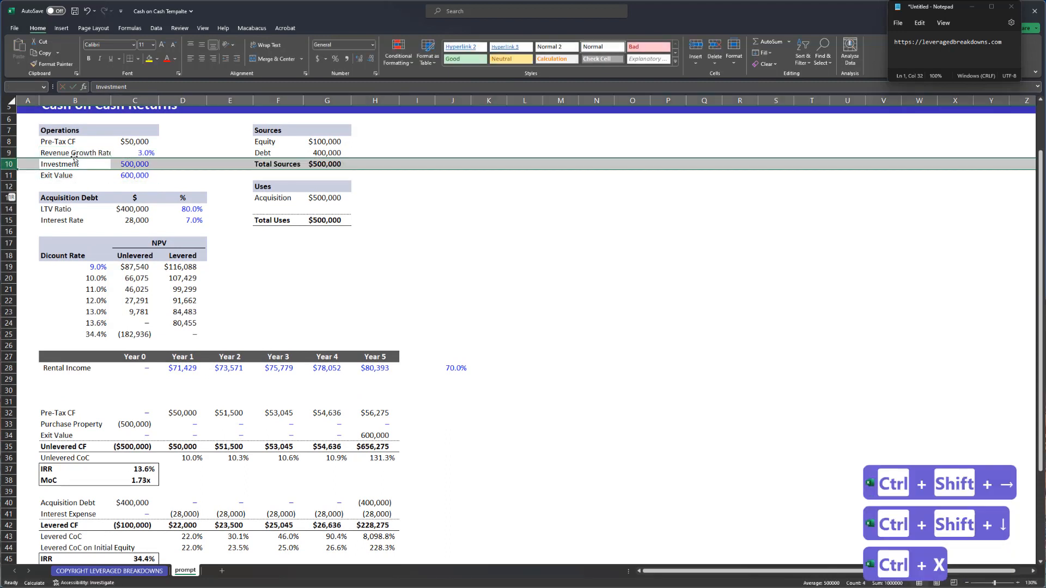
# - Insert a new input row and move the Total Sources line back under Debt
pyautogui.hotkey('ctrl', 'shift', '=')
pyautogui.press('Right')
pyautogui.hotkey('ctrl', 'Right')
pyautogui.hotkey('ctrl', 'Right')
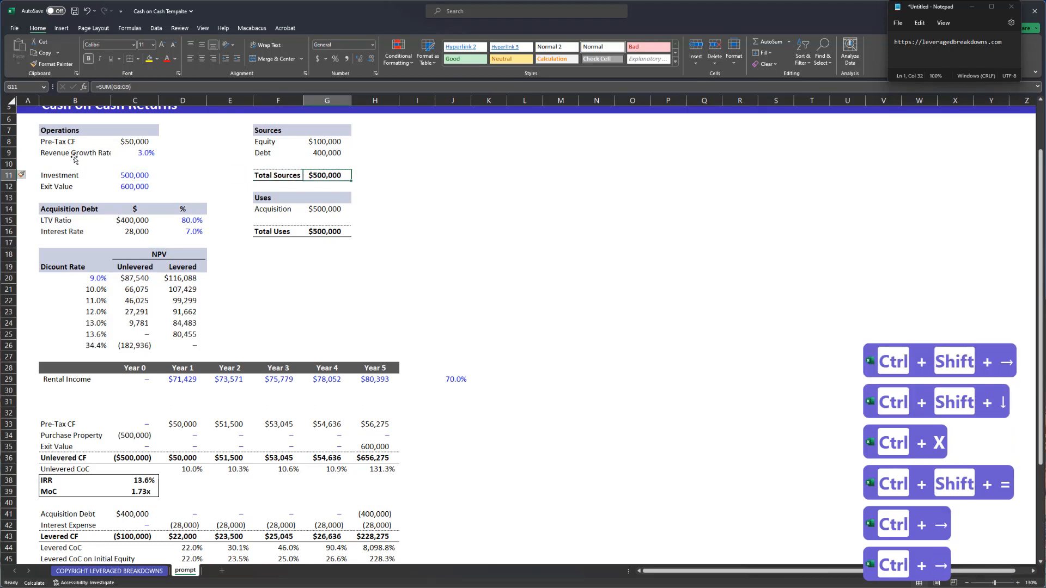
pyautogui.hotkey('ctrl', 'Left')
pyautogui.hotkey('ctrl', 'shift', 'Right')
pyautogui.hotkey('ctrl', 'x')
pyautogui.hotkey('ctrl', 'v')
pyautogui.hotkey('ctrl', 'c')
pyautogui.press('Left')
pyautogui.press('Escape')
pyautogui.press('Left')
pyautogui.press('Left')
pyautogui.press('Left')
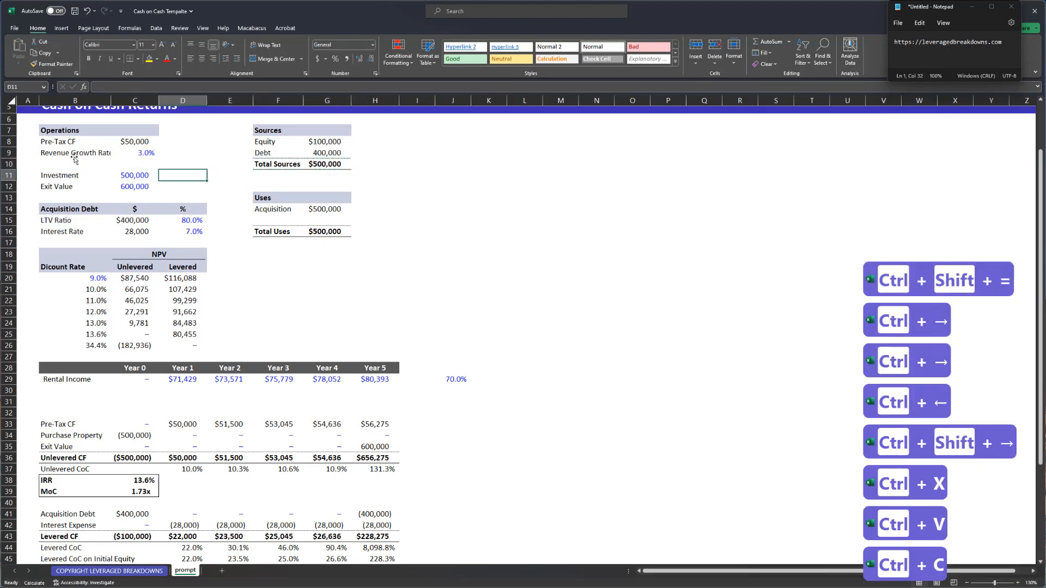
# - Label B9 'Revenue Growth' at 3% and add 'OpEx Growth' at 3% below it
pyautogui.press('Up')
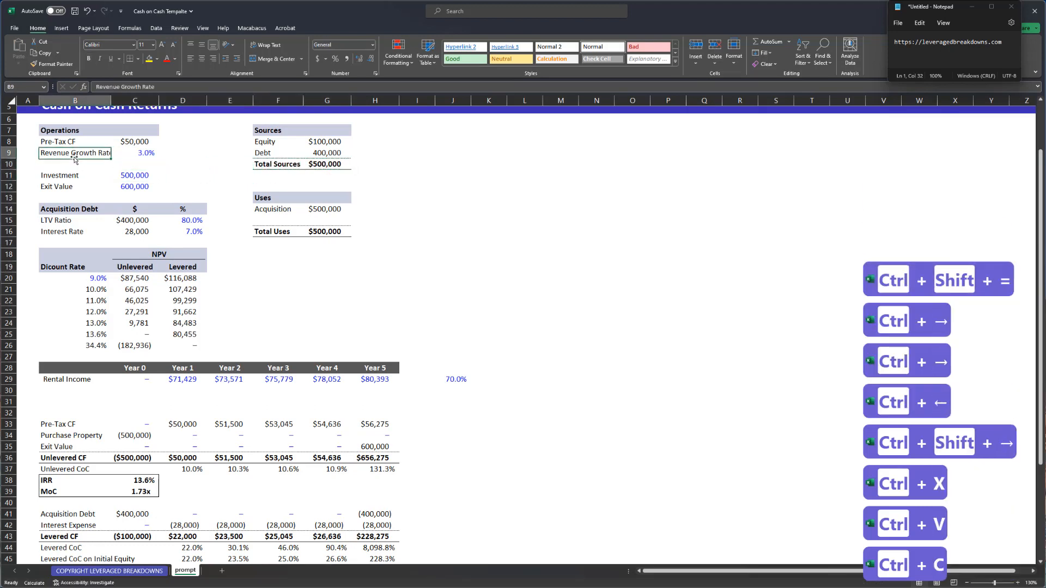
pyautogui.write('Revenue Growth')
pyautogui.press('Tab')
pyautogui.write('3%')
pyautogui.press('Return')
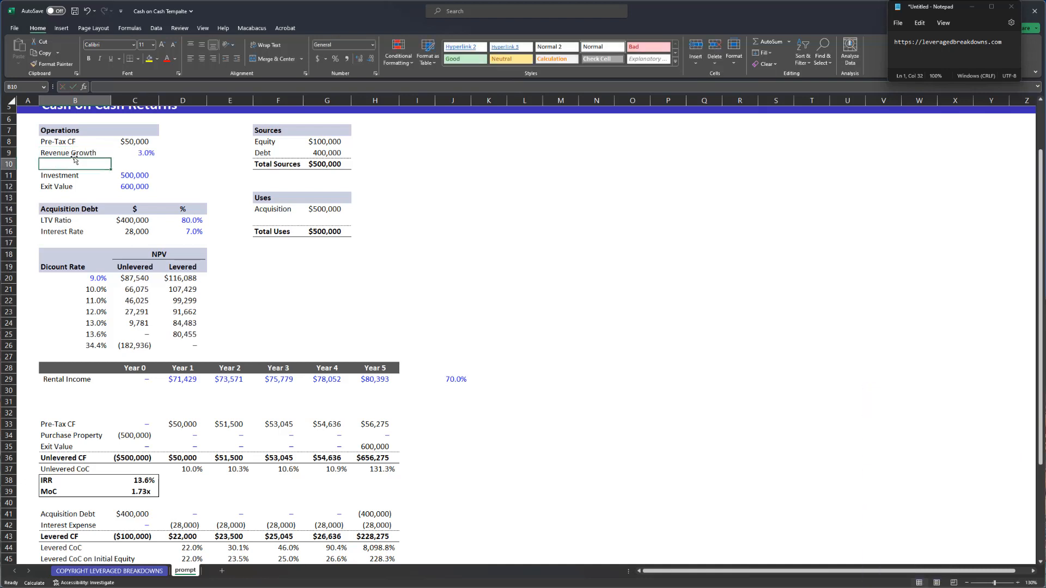
pyautogui.write('OpEx Growth')
pyautogui.press('Tab')
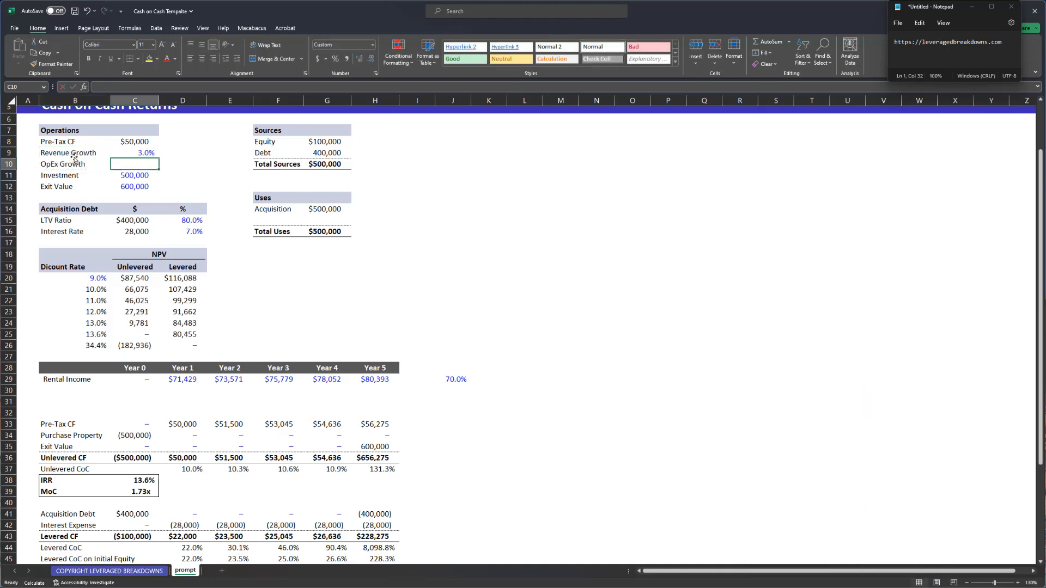
pyautogui.hotkey('ctrl', 'd')
# - Grow Years 2–5 Rental Income with =D29*(1+$C$9) across E29:H29 in black font
pyautogui.hotkey('ctrl', 'Down')
pyautogui.hotkey('ctrl', 'Down')
pyautogui.hotkey('ctrl', 'Down')
pyautogui.hotkey('ctrl', 'Down')
pyautogui.hotkey('ctrl', 'Down')
pyautogui.hotkey('ctrl', 'Down')
pyautogui.hotkey('ctrl', 'Down')
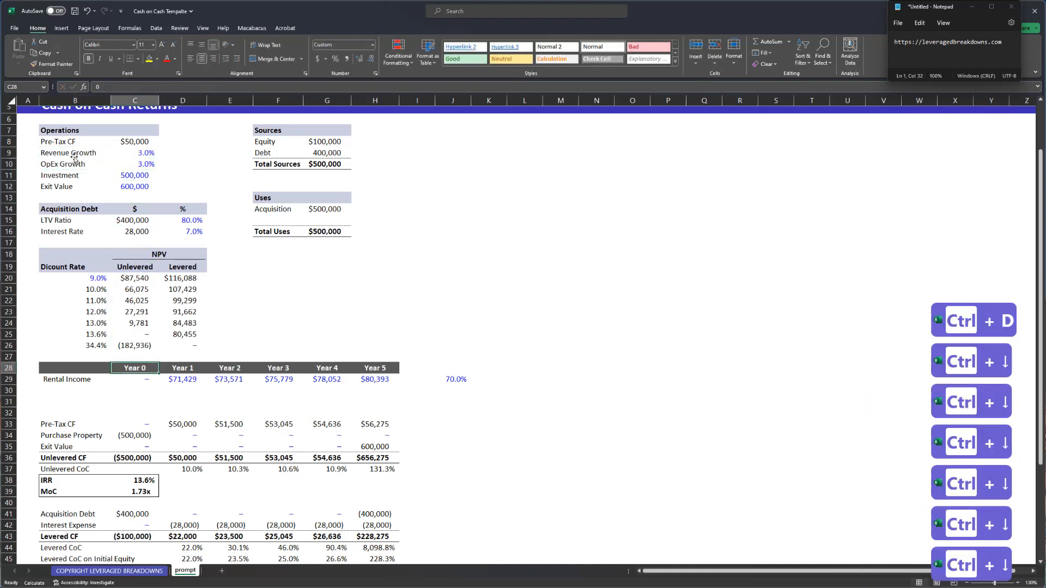
pyautogui.press('Right')
pyautogui.press('Right')
pyautogui.write('=')
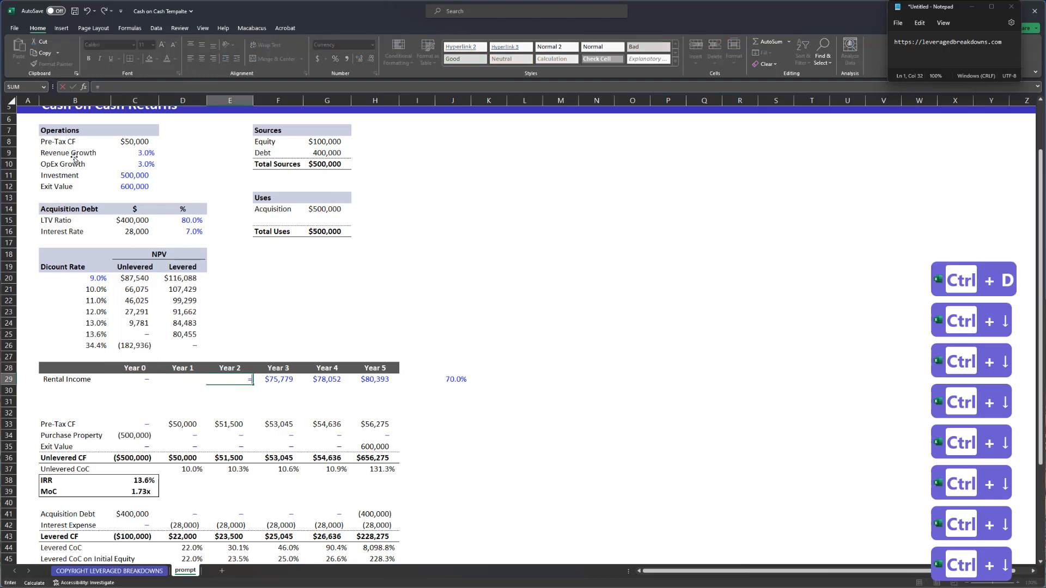
pyautogui.write('D29*(1+')
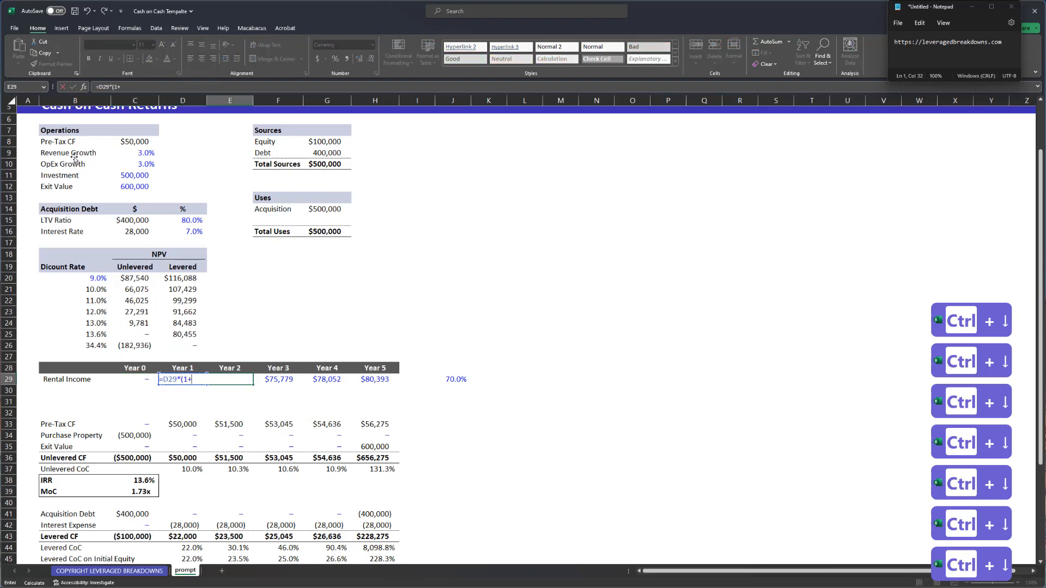
pyautogui.press('Up')
pyautogui.press('Up')
pyautogui.press('Left')
pyautogui.press('Left')
pyautogui.press('Up')
pyautogui.press('Up')
pyautogui.hotkey('ctrl', 'Up')
pyautogui.hotkey('ctrl', 'Up')
pyautogui.hotkey('ctrl', 'Up')
pyautogui.hotkey('ctrl', 'Up')
pyautogui.press('Up')
pyautogui.press('Up')
pyautogui.press('Up')
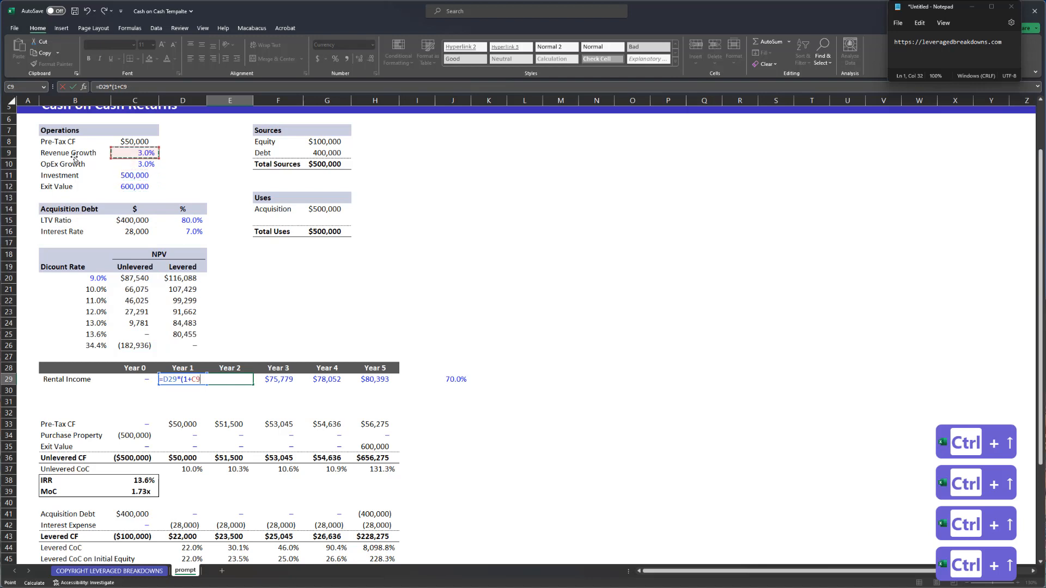
pyautogui.press('Return')
pyautogui.press('Up')
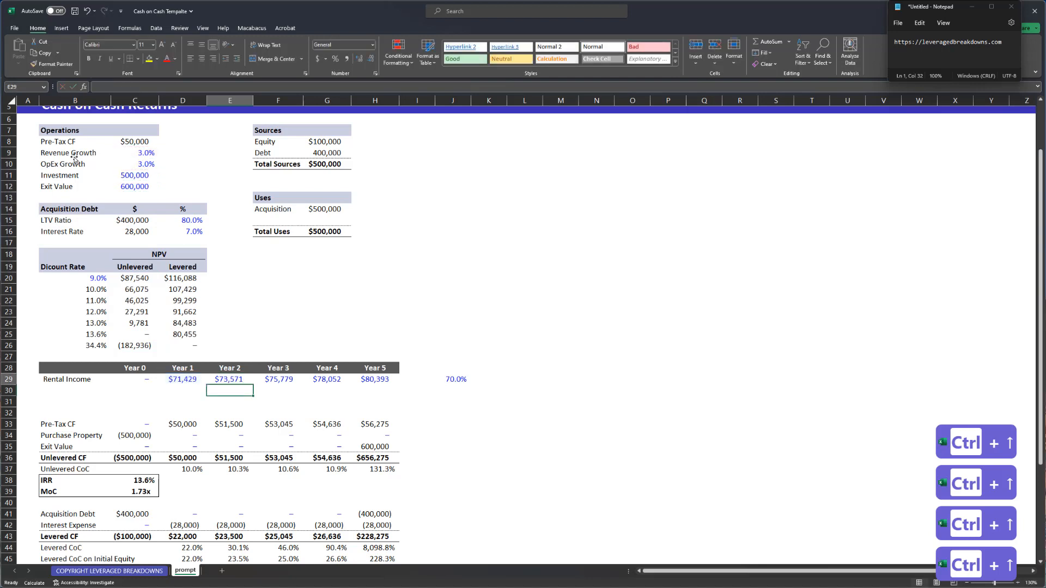
pyautogui.hotkey('ctrl', 'shift', 'Right')
pyautogui.hotkey('ctrl', 'r')
pyautogui.hotkey('ctrl', ';')
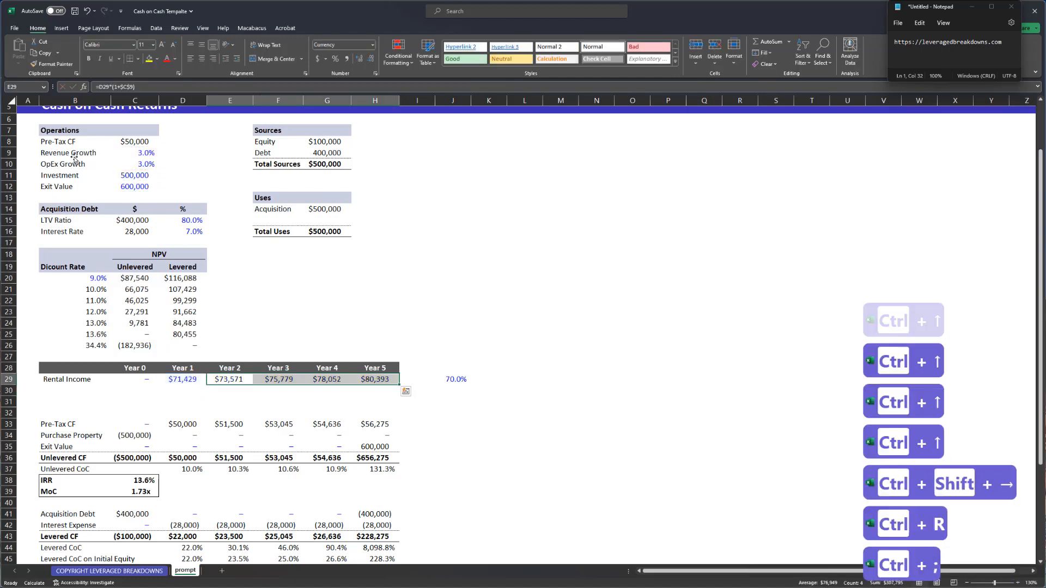
pyautogui.hotkey('ctrl', 'Left')
# - Label the new row 'Vacancy Loss' and rename Rental Income to 'Potential Rent'
pyautogui.write('Vacanc')
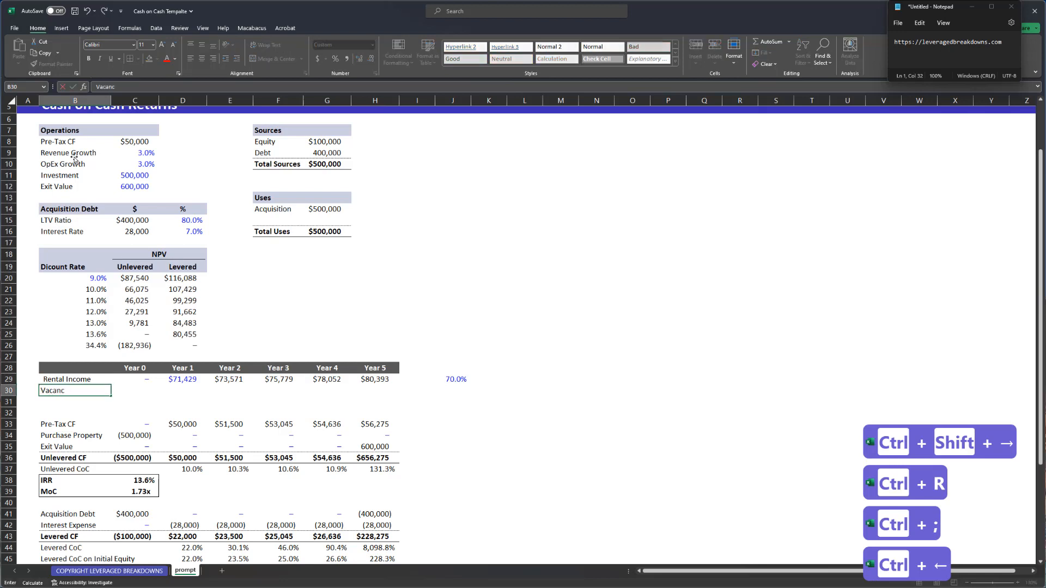
pyautogui.write('y Loss')
pyautogui.press('Return')
pyautogui.press('Up')
pyautogui.press('Up')
pyautogui.press('F2')
pyautogui.press('Home')
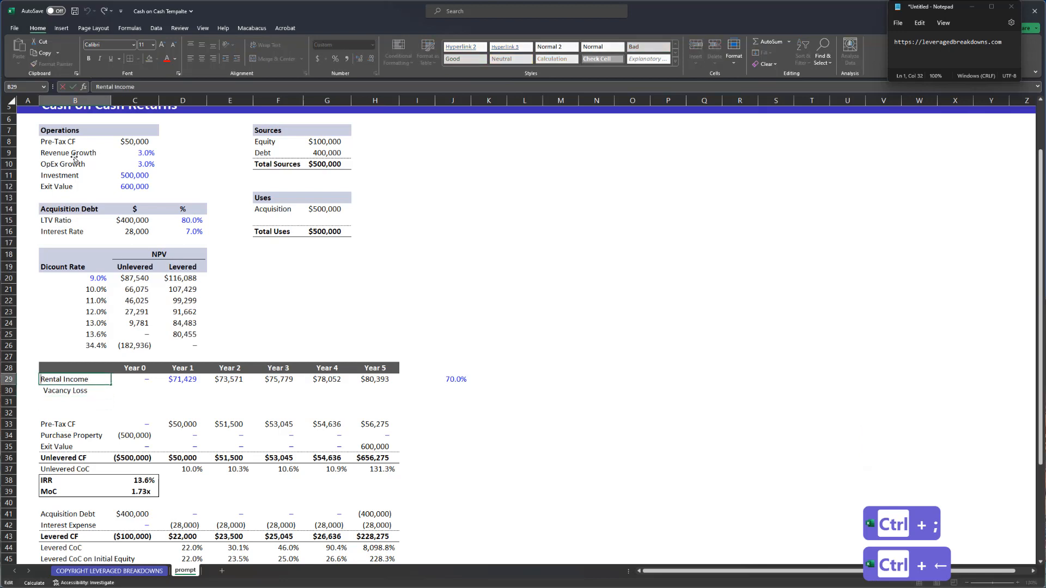
pyautogui.write('Potential')
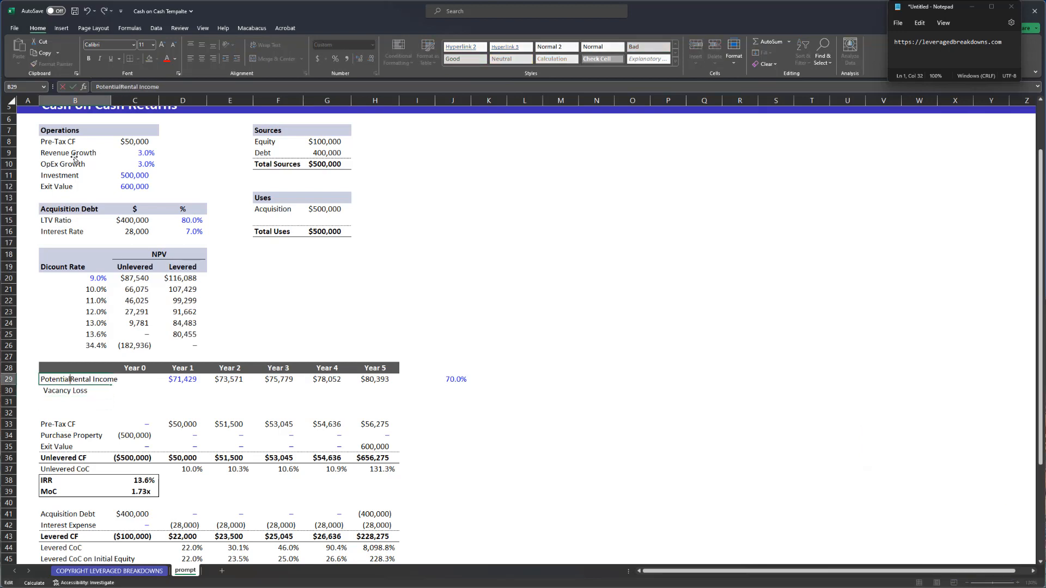
pyautogui.press('Return')
pyautogui.press('Up')
pyautogui.press('F2')
pyautogui.hotkey('ctrl', 'Left')
pyautogui.hotkey('ctrl', 'shift', 'Left')
pyautogui.press('BackSpace')
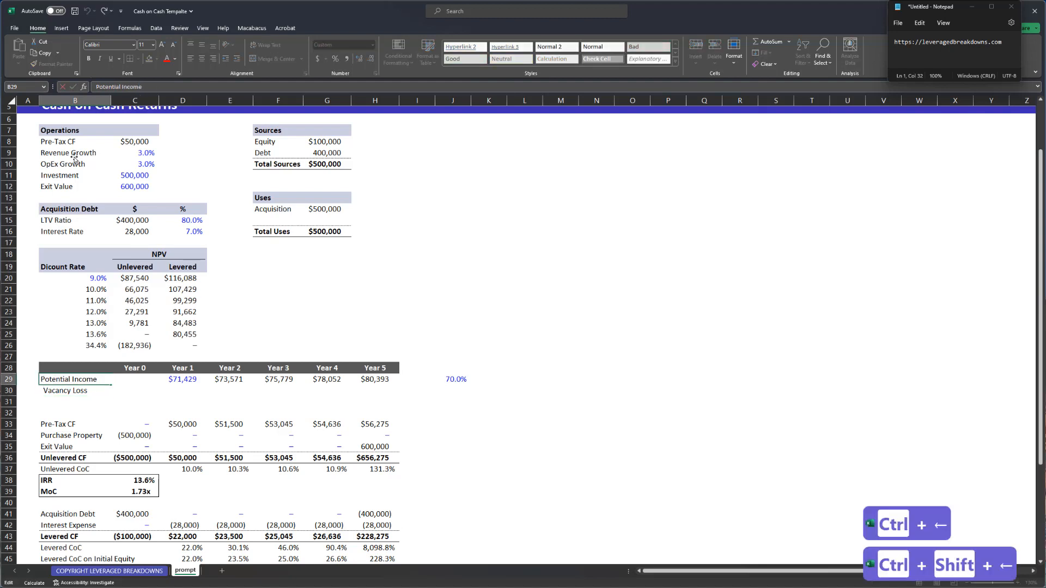
pyautogui.write('Rent')
pyautogui.press('Return')
# - Cut the lower Operations inputs and insert a blank row above the cash flow header
pyautogui.press('Right')
pyautogui.press('Right')
pyautogui.press('Right')
pyautogui.press('Right')
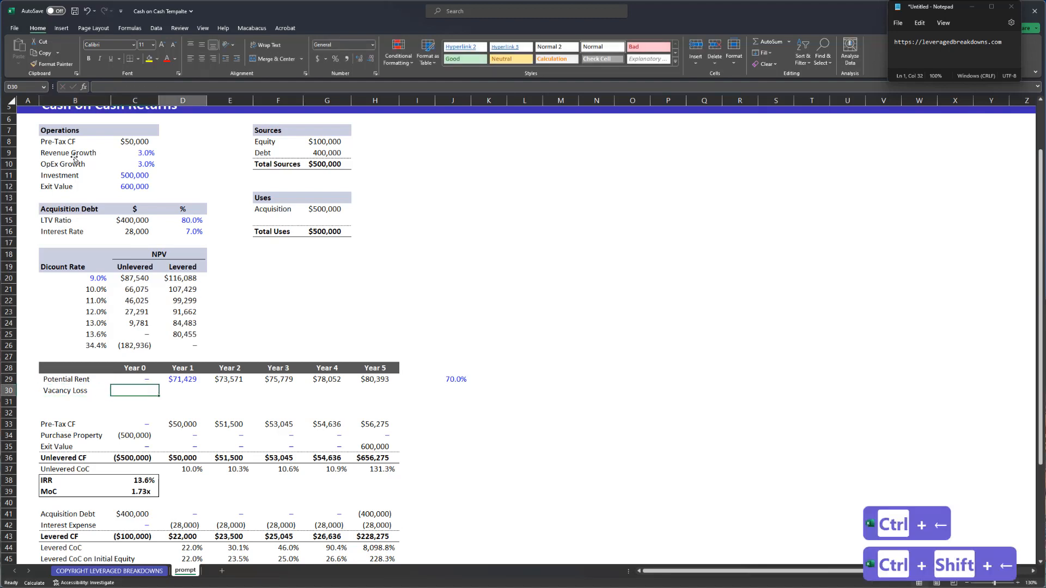
pyautogui.press('Up')
pyautogui.hotkey('ctrl', 'Right')
pyautogui.hotkey('ctrl', 'Right')
pyautogui.click(59, 174)
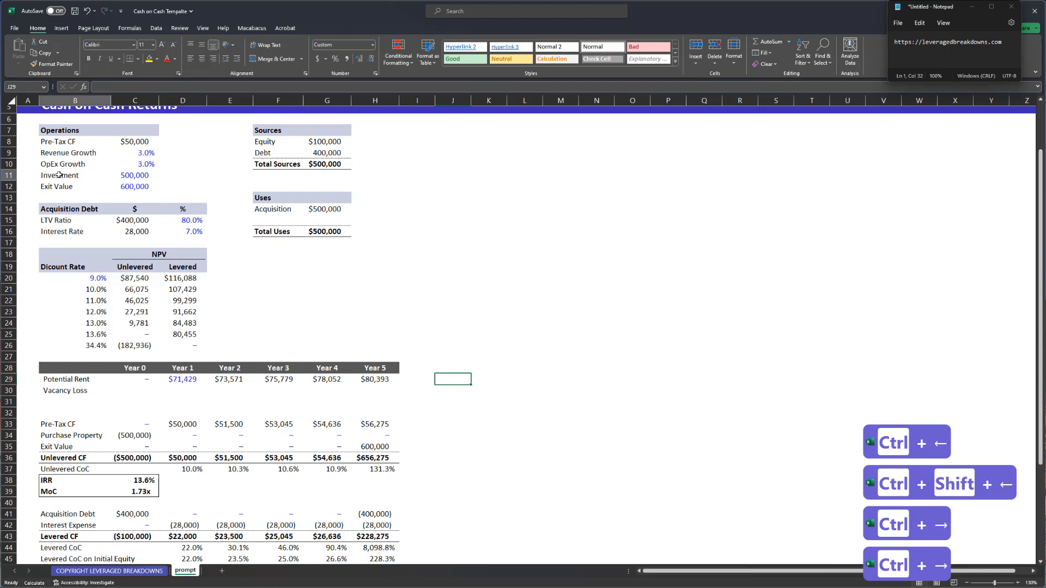
pyautogui.press('Up')
pyautogui.hotkey('ctrl', 'shift', 'Right')
pyautogui.hotkey('ctrl', 'shift', 'Down')
pyautogui.click(59, 174)
pyautogui.press('Up')
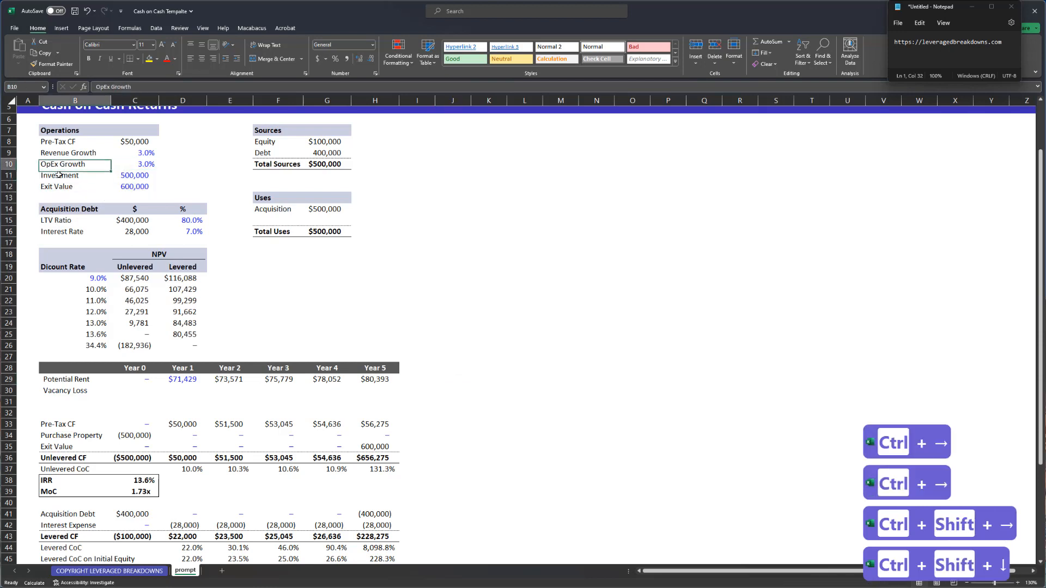
pyautogui.hotkey('ctrl', 'shift', 'Right')
pyautogui.hotkey('ctrl', 'shift', 'Down')
pyautogui.hotkey('ctrl', 'x')
pyautogui.click(59, 174)
pyautogui.press('Down')
pyautogui.press('Down')
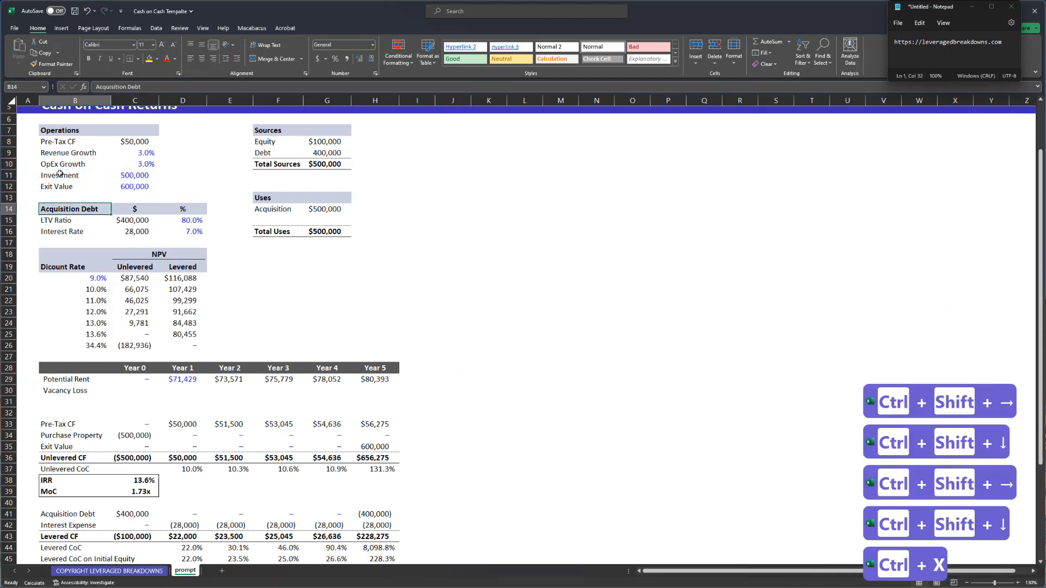
pyautogui.click(126, 369)
pyautogui.hotkey('shift', 'space')
pyautogui.hotkey('ctrl', 'shift', '=')
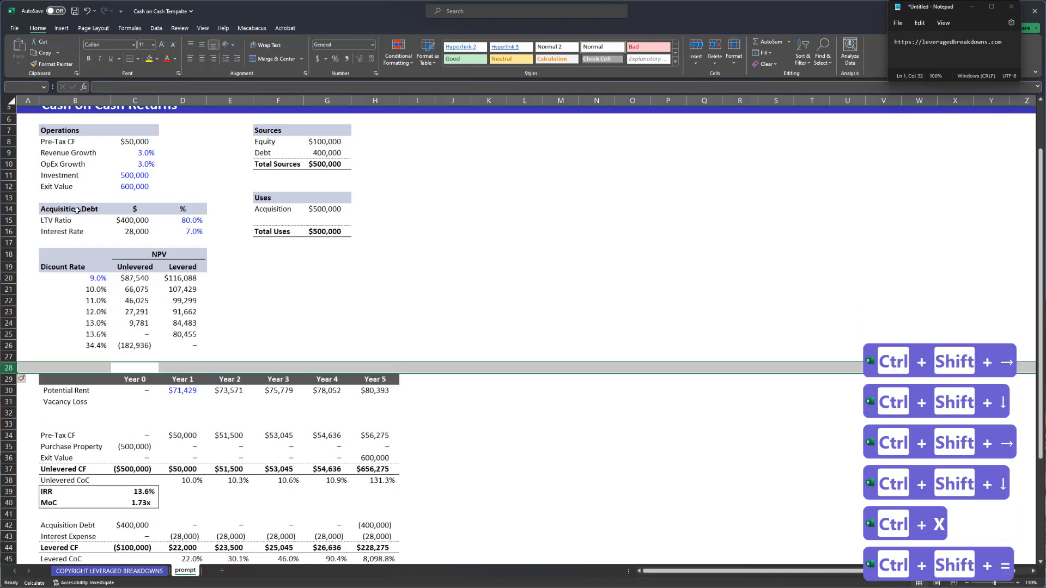
# - Move the Acquisition Debt and NPV tables down one row
pyautogui.click(77, 209)
pyautogui.keyDown('shift'); pyautogui.click(191, 349); pyautogui.keyUp('shift')
pyautogui.hotkey('ctrl', 'x')
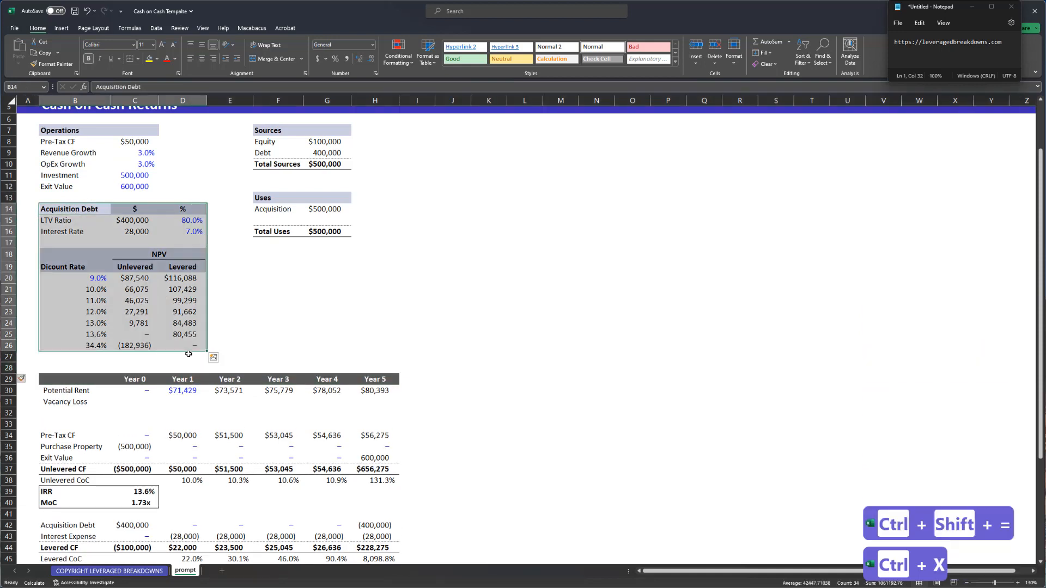
pyautogui.press('Down')
pyautogui.hotkey('ctrl', 'v')
# - Shift the Investment and Exit Value rows and their values down one row
pyautogui.hotkey('ctrl', 'Up')
pyautogui.press('Up')
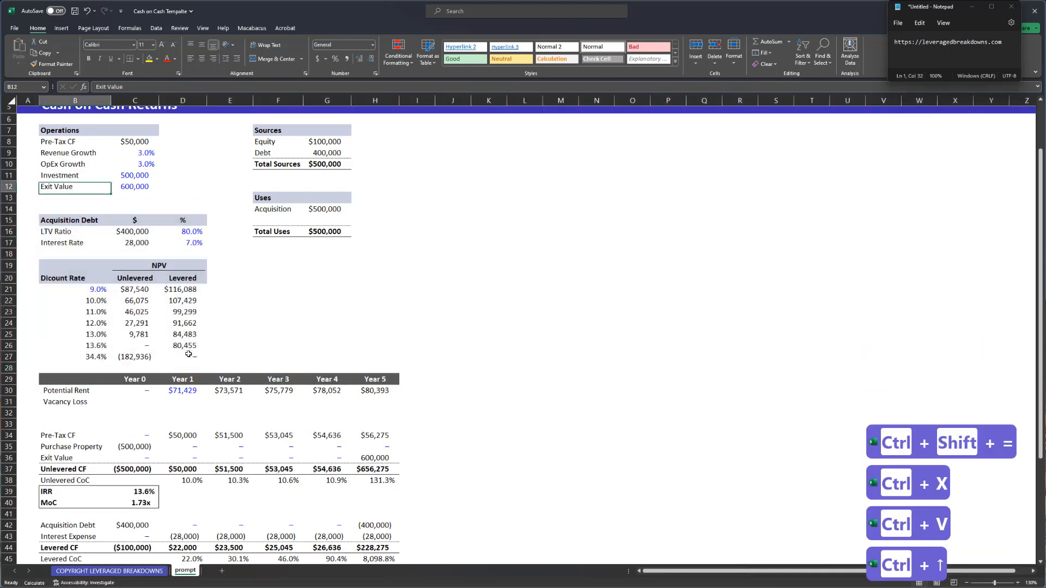
pyautogui.hotkey('shift', 'Down')
pyautogui.hotkey('ctrl', 'shift', 'Right')
pyautogui.hotkey('ctrl', 'shift', 'Down')
pyautogui.hotkey('ctrl', 'shift', 'Right')
pyautogui.hotkey('ctrl', 'shift', 'Down')
pyautogui.hotkey('ctrl', 'x')
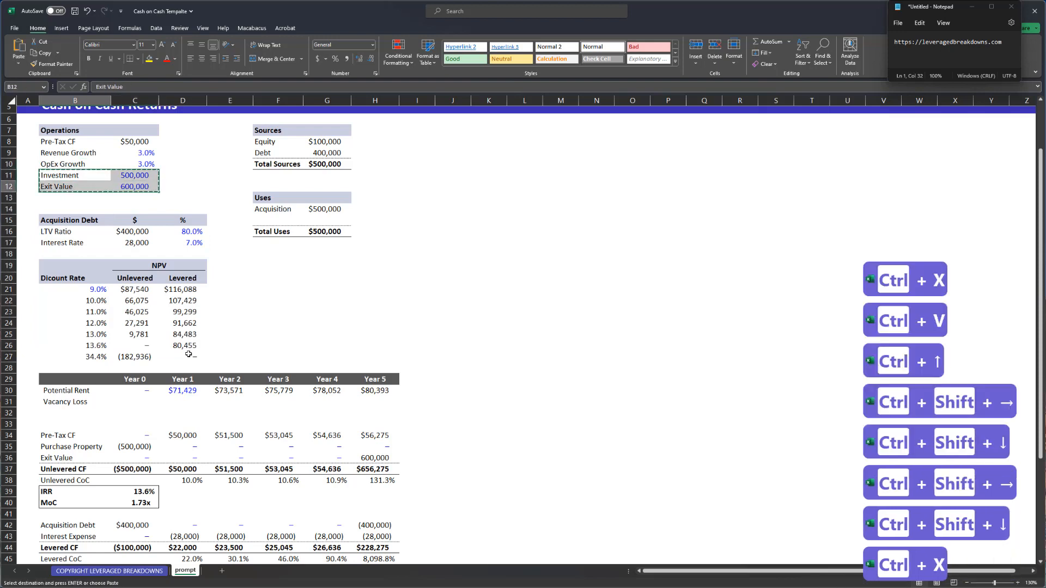
pyautogui.press('Down')
pyautogui.hotkey('ctrl', 'v')
pyautogui.press('Up')
# - Enter a Vacancy input of 0% in row 11, formatted to match the model
pyautogui.write('Vacancy')
pyautogui.press('Return')
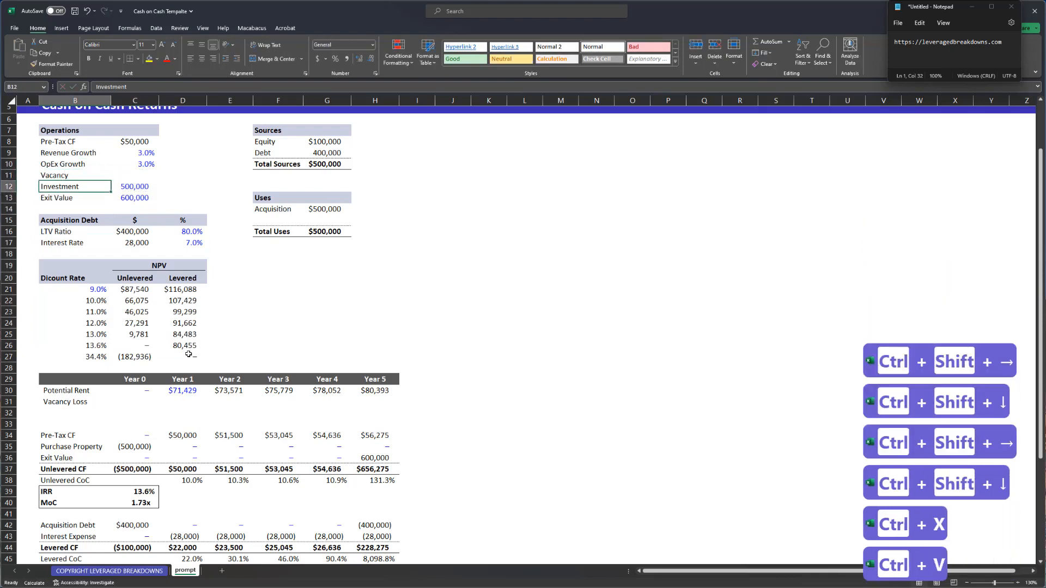
pyautogui.press('Up')
pyautogui.press('Right')
pyautogui.write('0')
pyautogui.press('Return')
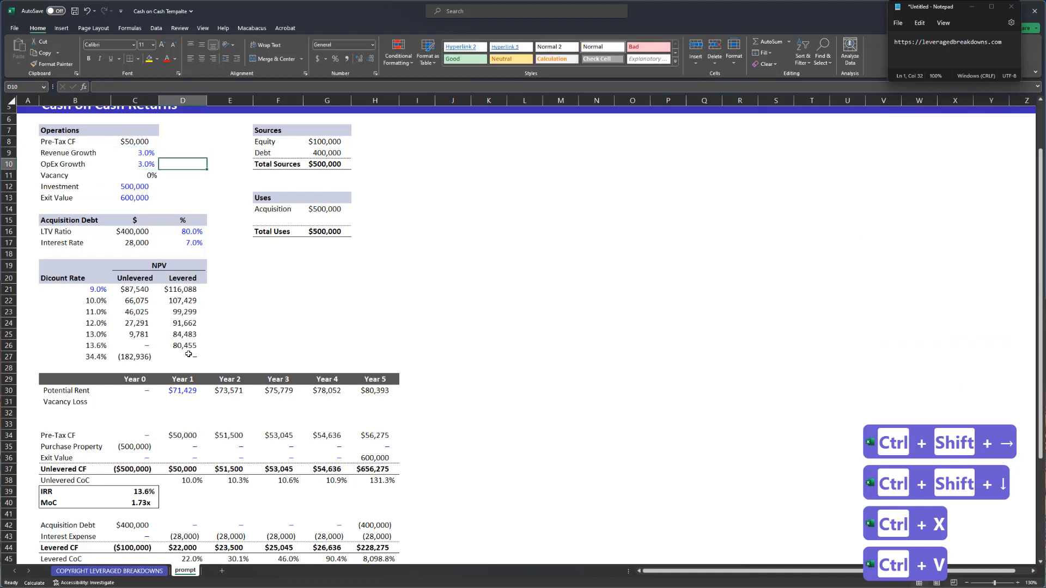
pyautogui.press('Up')
pyautogui.hotkey('ctrl', 'shift', '5')
pyautogui.hotkey('ctrl', ';')
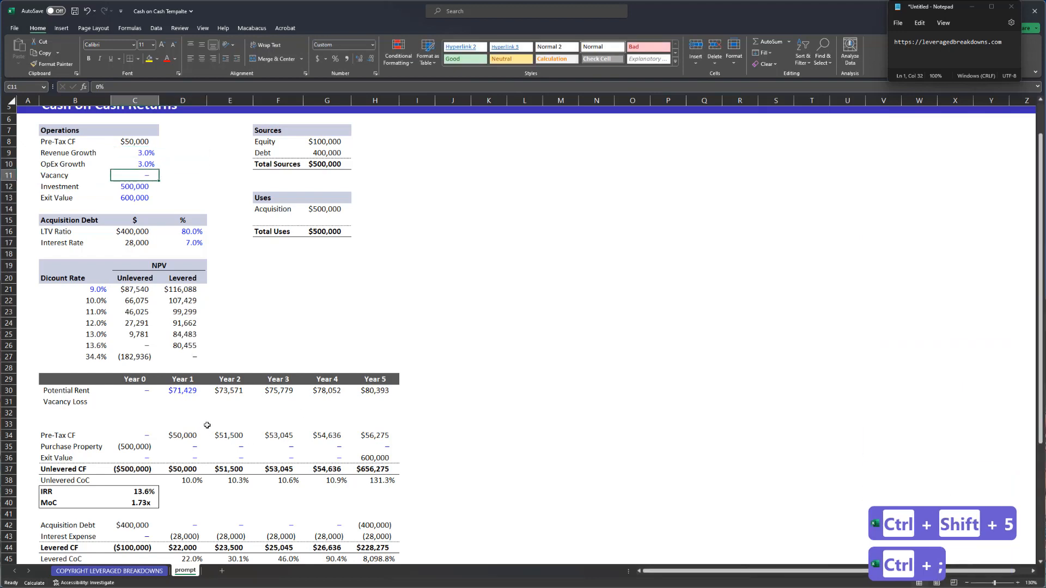
# - Enter the Year 0 Vacancy Loss formula =C$30*$C$11*-1 in C31
pyautogui.click(167, 398)
pyautogui.press('Left')
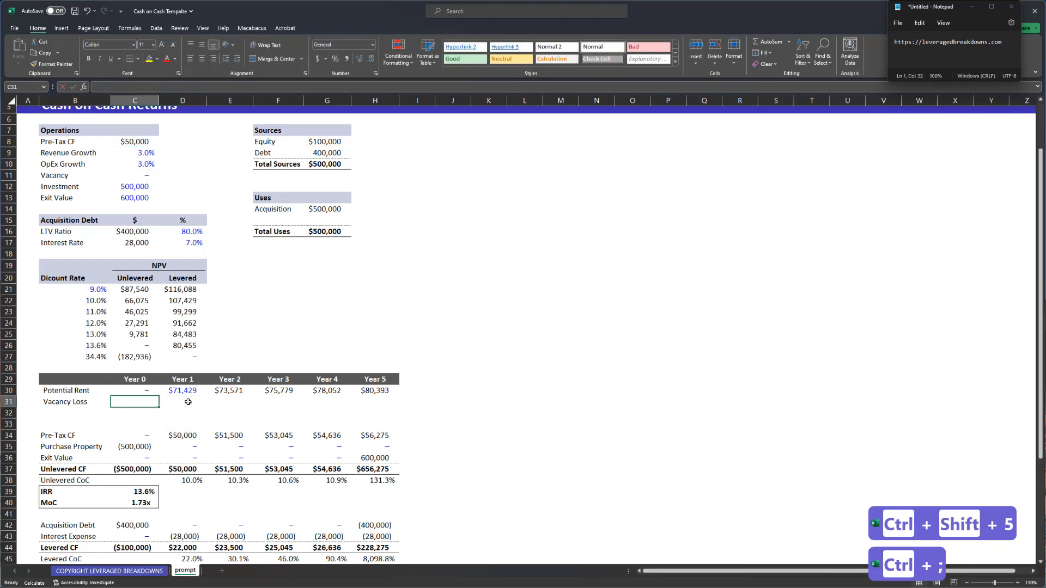
pyautogui.write('=')
pyautogui.press('Up')
pyautogui.write('*')
pyautogui.press('Up')
pyautogui.press('Up')
pyautogui.press('Up')
pyautogui.press('Up')
pyautogui.press('Up')
pyautogui.press('Up')
pyautogui.press('Up')
pyautogui.press('Up')
pyautogui.press('Up')
pyautogui.press('Up')
pyautogui.press('Up')
pyautogui.press('Up')
pyautogui.press('Up')
pyautogui.press('Up')
pyautogui.press('Up')
pyautogui.press('Up')
pyautogui.press('Up')
pyautogui.press('Up')
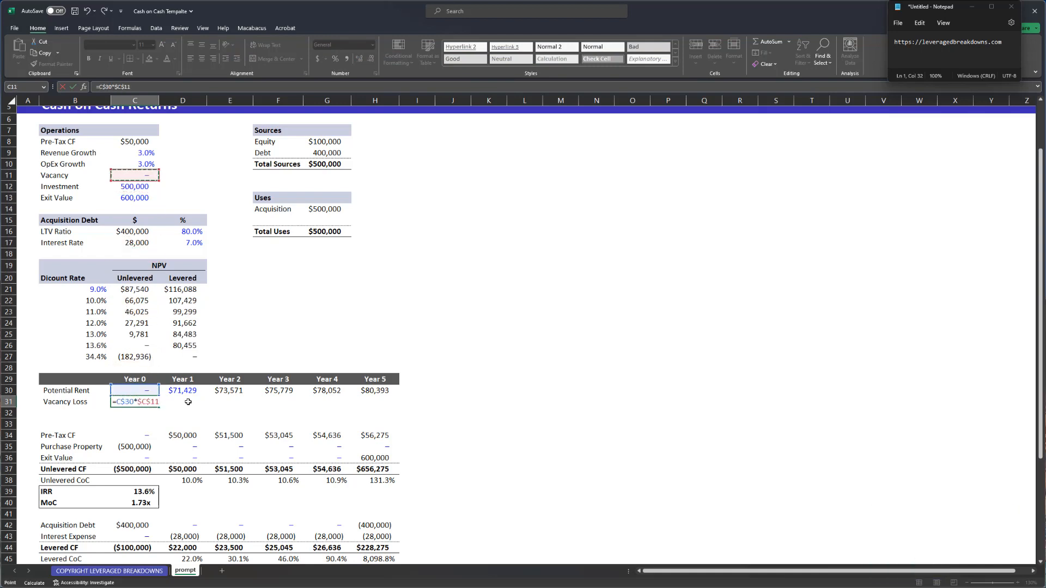
pyautogui.write('*-1')
pyautogui.press('Return')
# - Fill the Vacancy Loss formula across C31:H31 and apply the number format
pyautogui.press('Up')
pyautogui.press('Up')
pyautogui.hotkey('ctrl', 'Right')
pyautogui.press('Down')
pyautogui.hotkey('ctrl', 'shift', 'Left')
pyautogui.hotkey('ctrl', 'r')
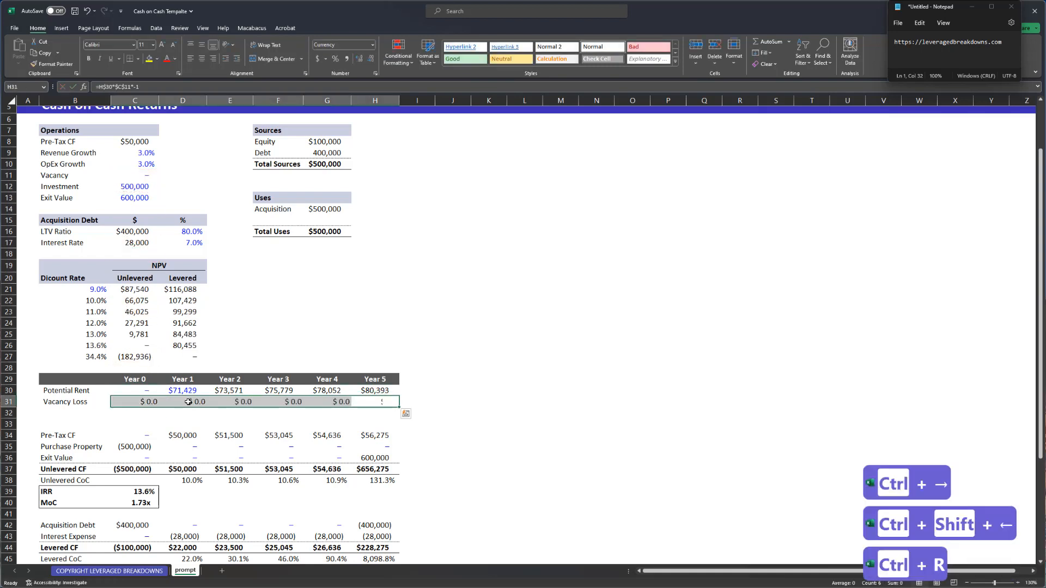
pyautogui.hotkey('ctrl', 'shift', '1')
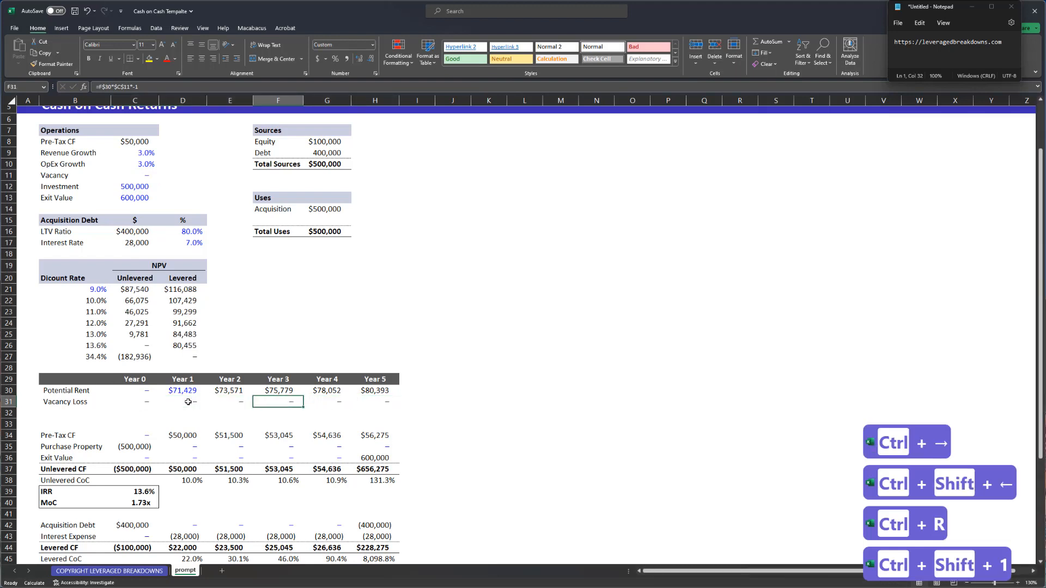
# - Check the Vacancy Loss formulas for each year
pyautogui.hotkey('ctrl', 'Left')
pyautogui.press('F2')
pyautogui.press('Tab')
pyautogui.press('F2')
pyautogui.press('Tab')
pyautogui.press('F2')
pyautogui.press('Tab')
pyautogui.press('F2')
pyautogui.press('Tab')
pyautogui.press('F2')
pyautogui.press('Tab')
pyautogui.press('F2')
pyautogui.press('Tab')
pyautogui.press('Left')
pyautogui.hotkey('ctrl', 'Left')
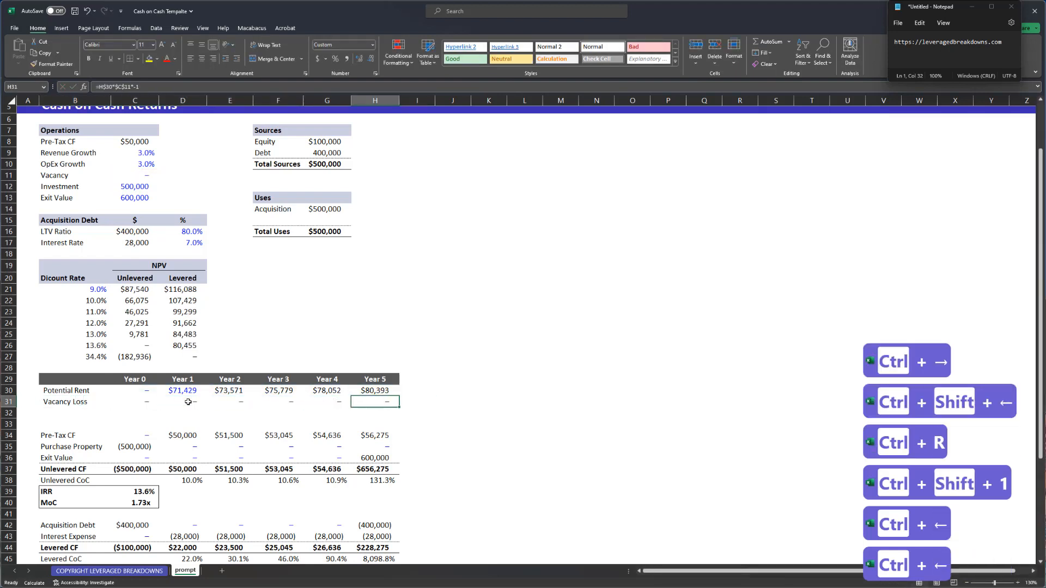
pyautogui.press('Down')
# - Label row 32 'Total Revenue', bold it and give it a top border
pyautogui.write('Total Revenue')
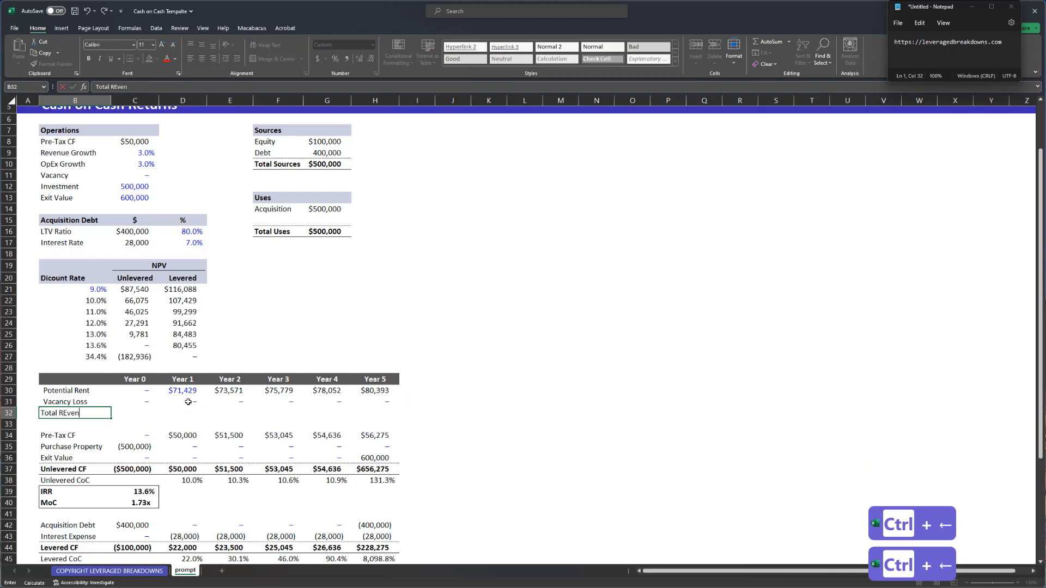
pyautogui.press('Return')
pyautogui.press('Up')
pyautogui.press('Up')
pyautogui.press('Right')
pyautogui.hotkey('ctrl', 'Right')
pyautogui.press('Left')
pyautogui.press('Down')
pyautogui.press('Right')
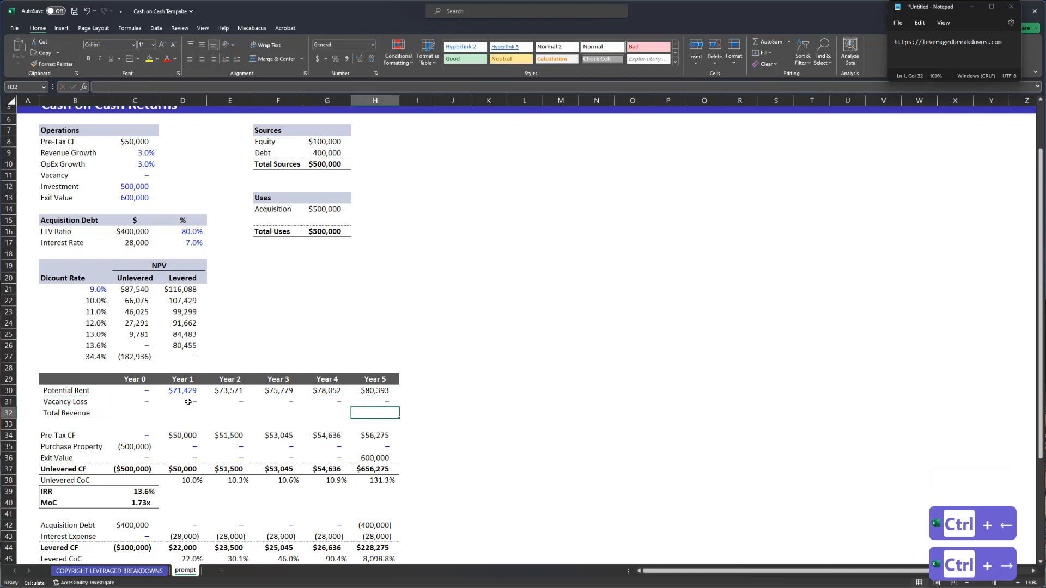
pyautogui.hotkey('ctrl', 'shift', 'Left')
pyautogui.hotkey('ctrl', 'alt', 'shift', 'Up')
pyautogui.hotkey('ctrl', 'b')
# - Enter =SUM(C30:C31) as the Year 0 Total Revenue, formatted as currency
pyautogui.hotkey('ctrl', 'Left')
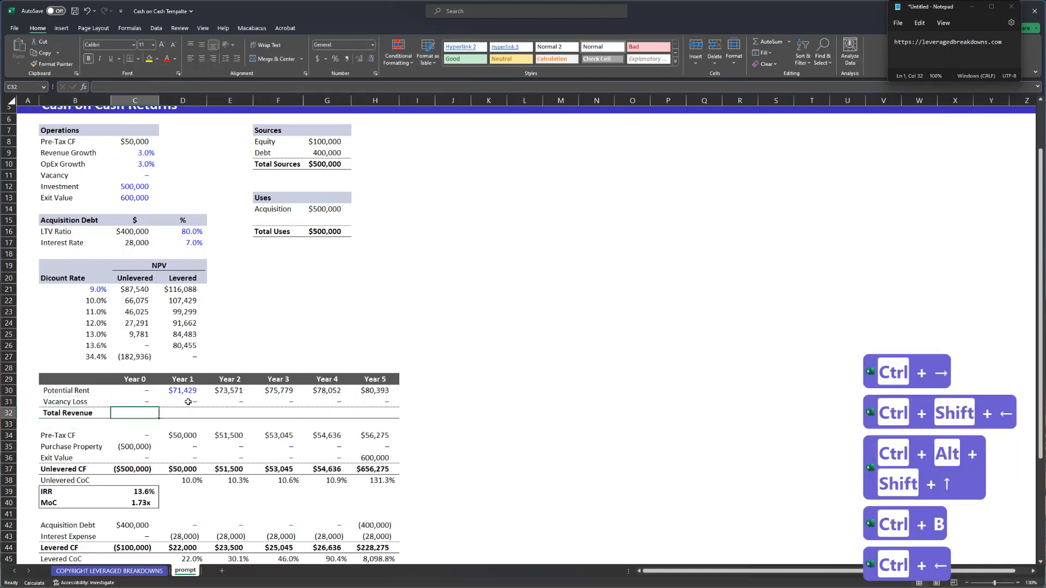
pyautogui.hotkey('alt', '=')
pyautogui.hotkey('ctrl', 'Return')
pyautogui.press('Down')
pyautogui.press('Left')
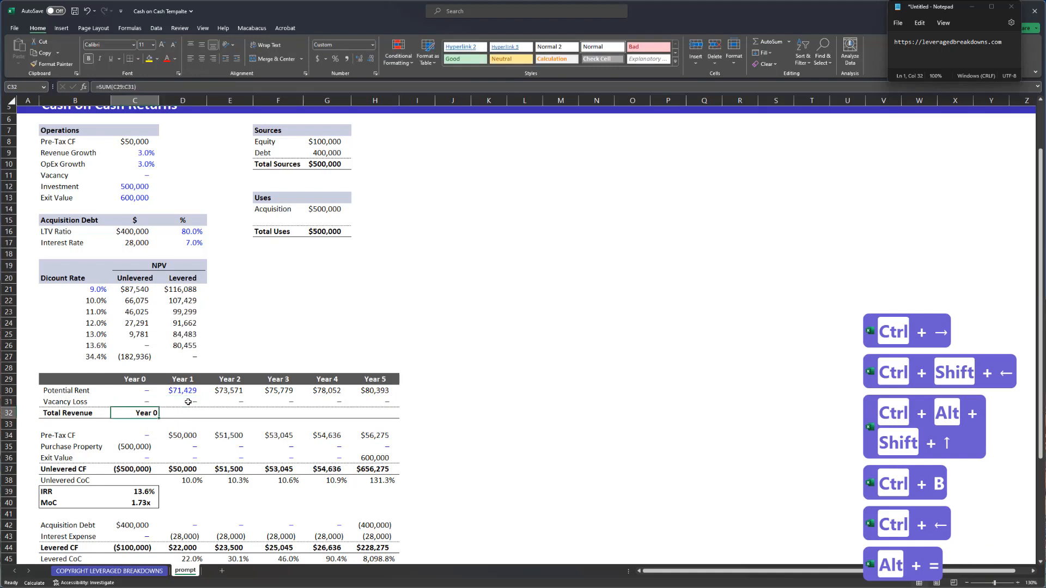
pyautogui.hotkey('ctrl', 'shift', '4')
pyautogui.write('=sum(')
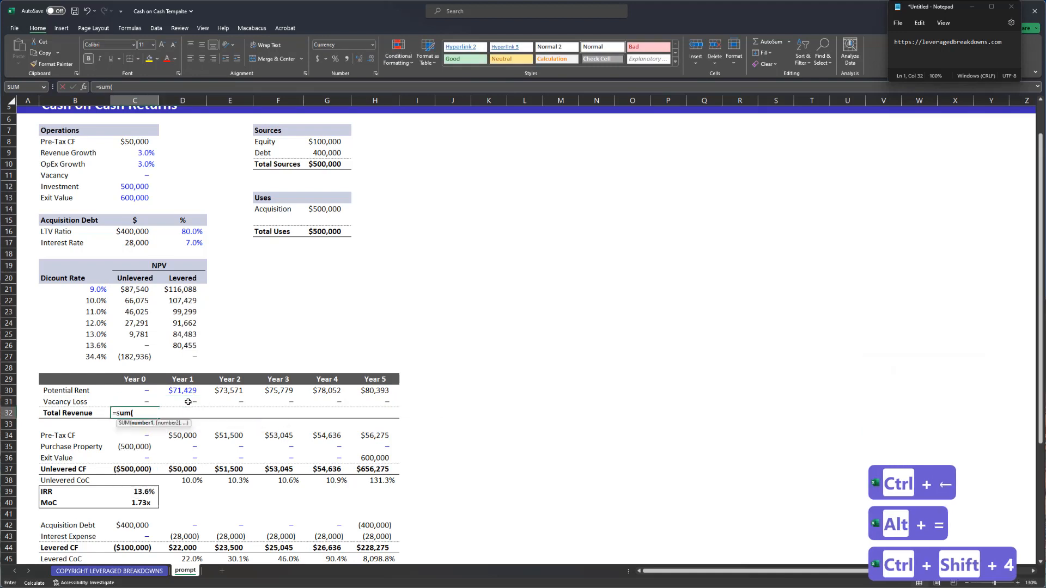
pyautogui.press('Up')
pyautogui.hotkey('shift', 'Up')
pyautogui.write(')')
pyautogui.press('Return')
# - Copy the Total Revenue sum across to Year 5 and check the totals
pyautogui.press('Up')
pyautogui.hotkey('ctrl', 'Right')
pyautogui.press('Down')
pyautogui.hotkey('ctrl', 'shift', 'Left')
pyautogui.hotkey('ctrl', 'r')
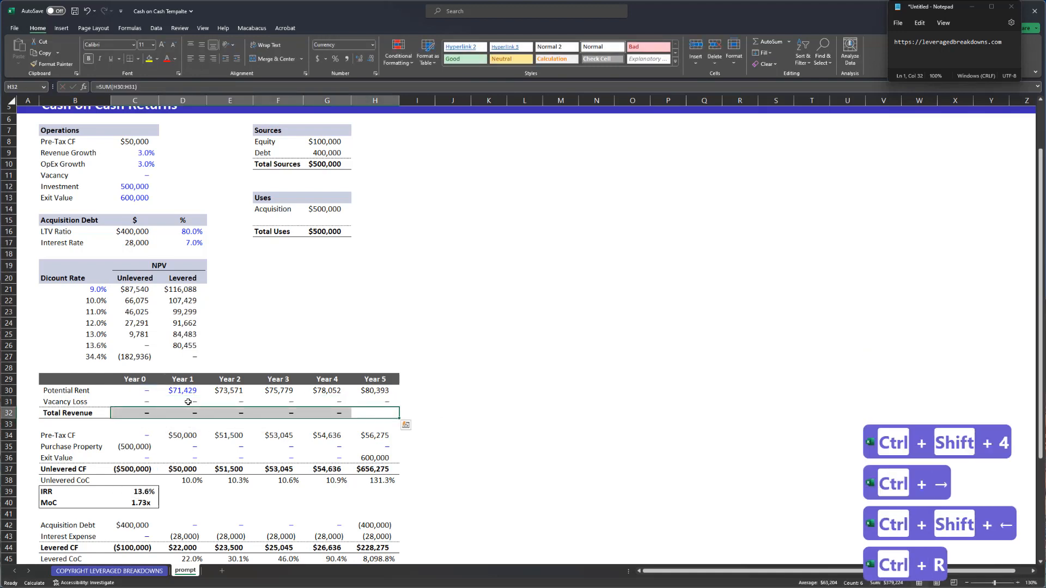
pyautogui.hotkey('ctrl', 'Left')
pyautogui.press('Right')
pyautogui.press('Right')
pyautogui.press('Right')
pyautogui.press('Right')
pyautogui.press('Right')
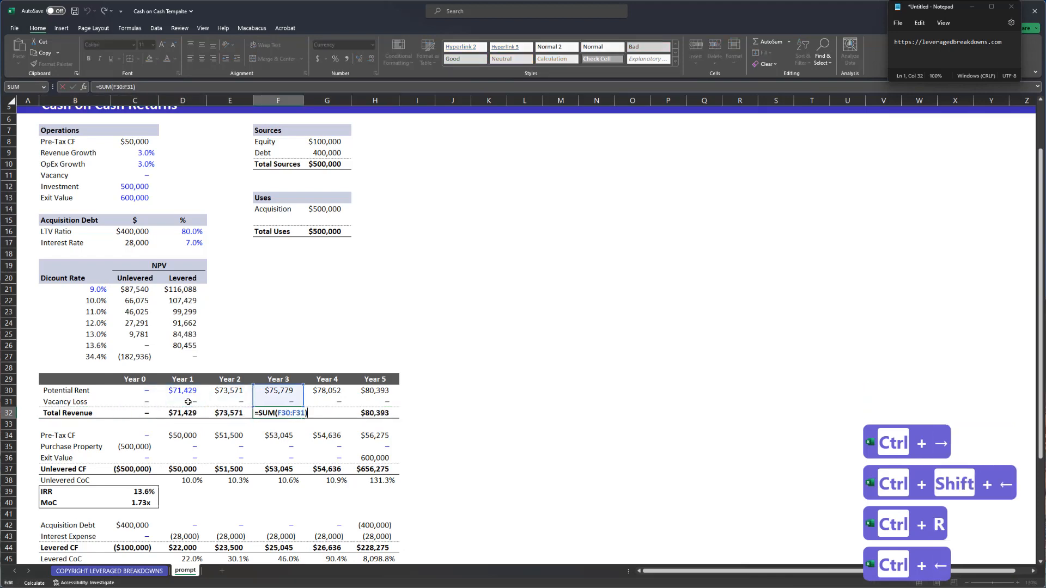
# - Insert two blank rows between Total Revenue and Pre-Tax CF
pyautogui.press('Down')
pyautogui.hotkey('ctrl', 'Left')
pyautogui.hotkey('shift', 'space')
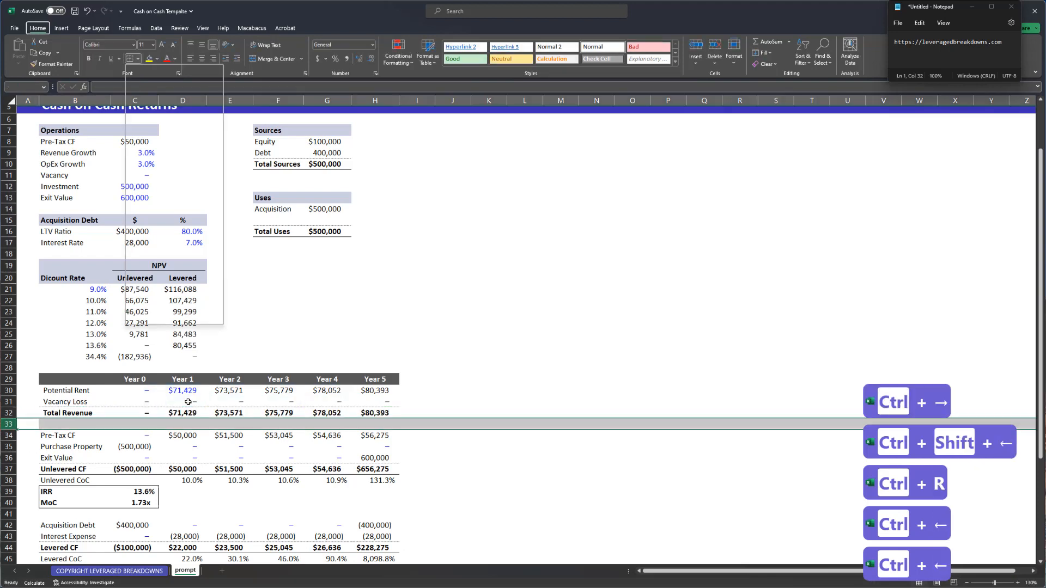
pyautogui.press('Down')
pyautogui.hotkey('shift', 'space')
pyautogui.hotkey('ctrl', 'shift', '=')
pyautogui.press('Up')
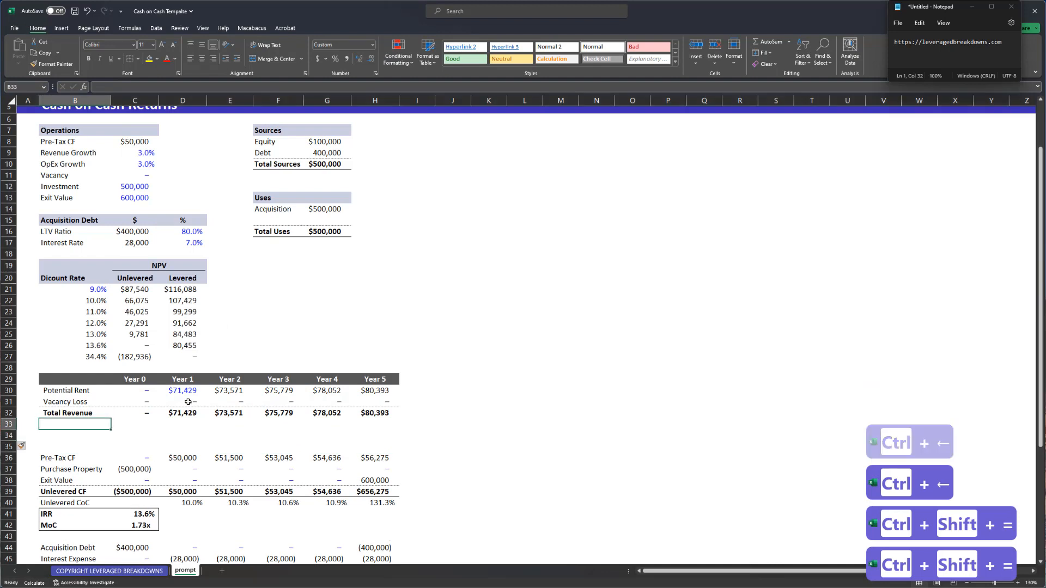
# - Remove the indent from the labels from Potential Rent down to Pre-Tax CF
pyautogui.press('Up')
pyautogui.press('Up')
pyautogui.press('Up')
pyautogui.hotkey('ctrl', 'shift', 'Down')
pyautogui.hotkey('ctrl', 'shift', 'Down')
pyautogui.hotkey('ctrl', '1')
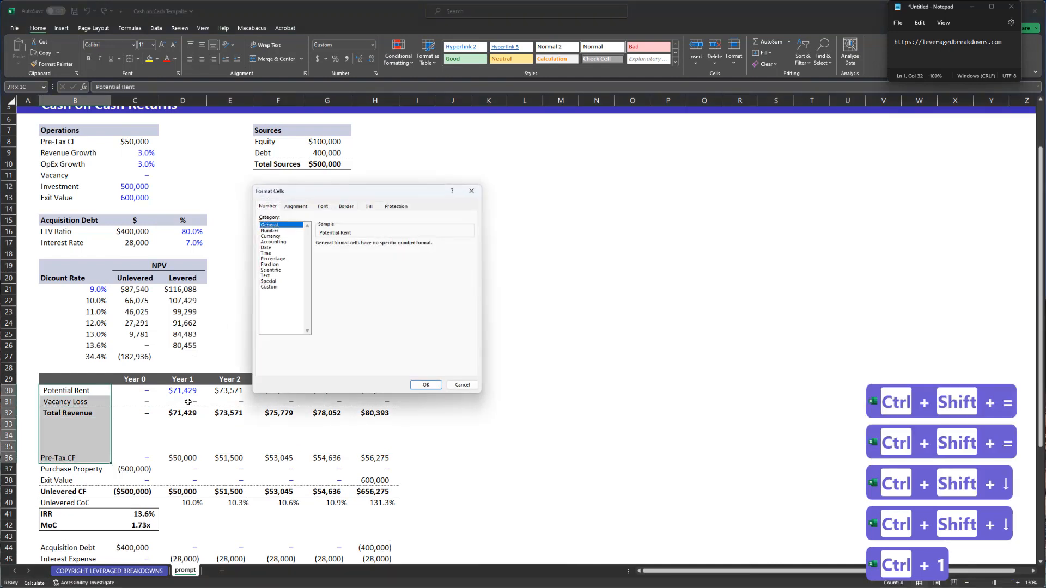
pyautogui.press('Return')
pyautogui.press('Down')
pyautogui.press('Down')
pyautogui.press('Down')
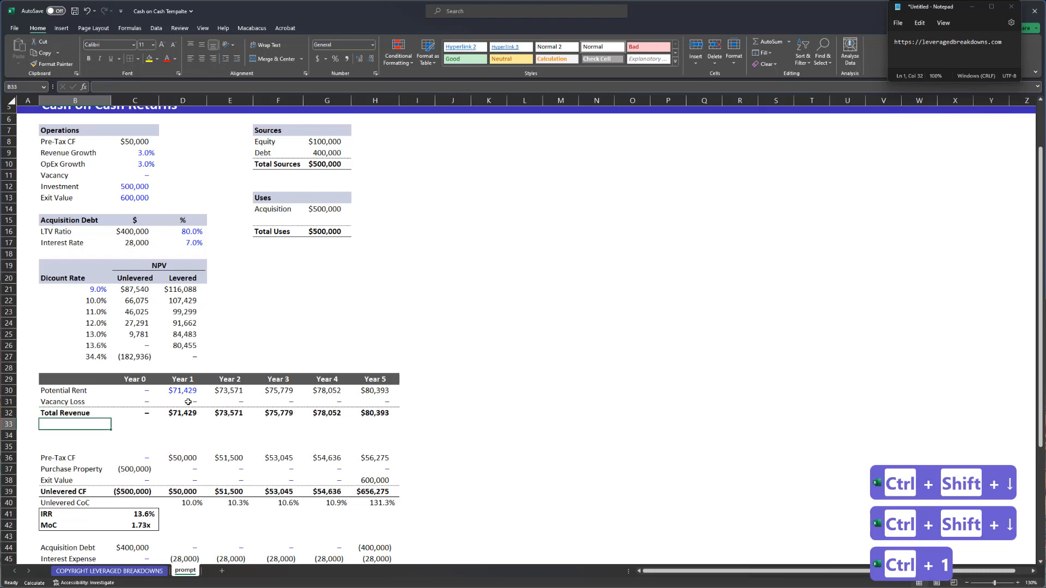
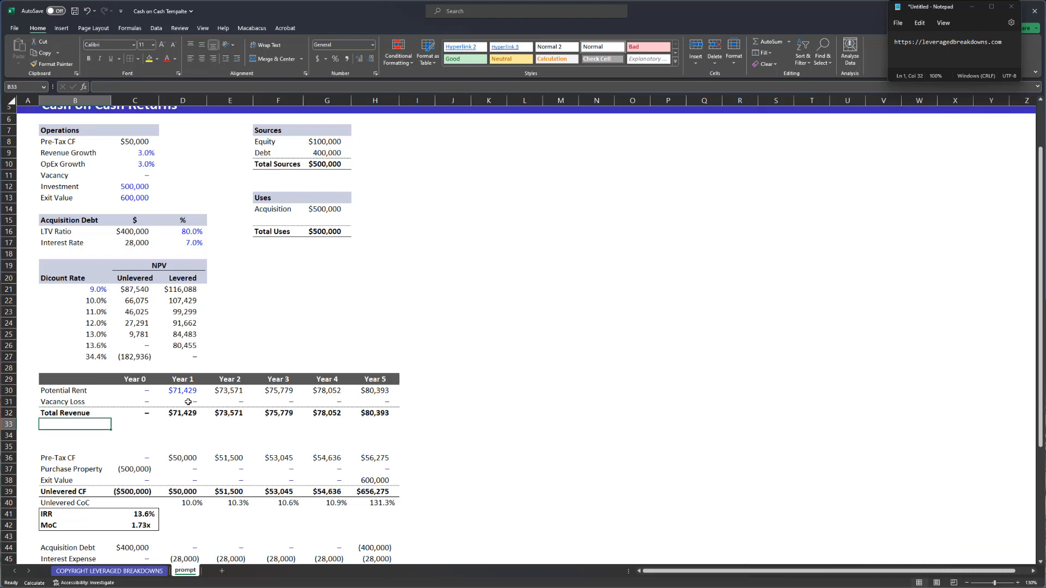
# - Label row 33 OpEx and compute Year 1 OpEx as Pre-Tax CF minus Total Revenue
pyautogui.write('OpEx')
pyautogui.press('Right')
pyautogui.press('Right')
pyautogui.write('+')
pyautogui.hotkey('ctrl', 'Down')
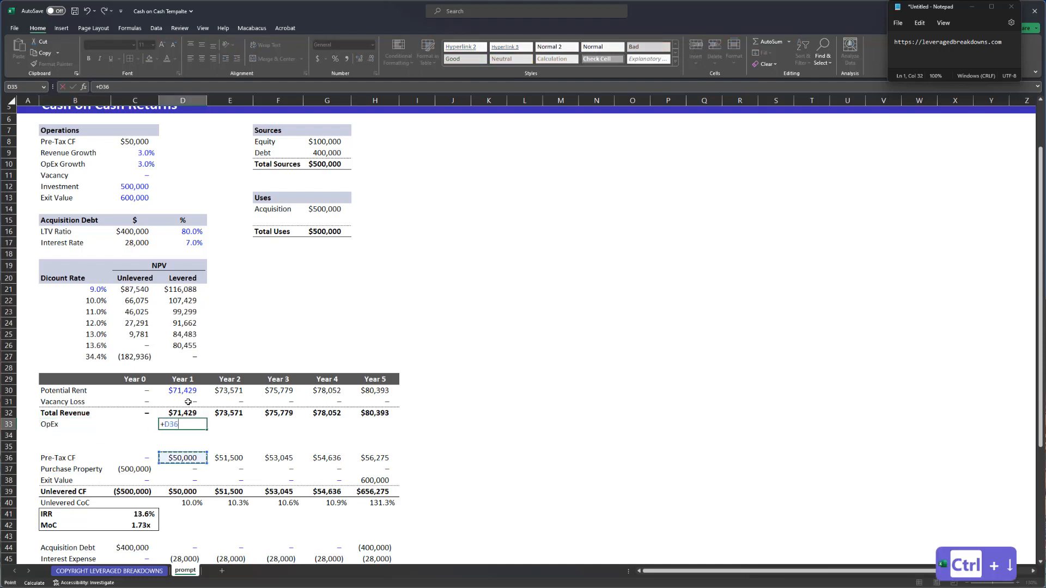
pyautogui.hotkey('ctrl', 'Up')
pyautogui.hotkey('ctrl', 'Down')
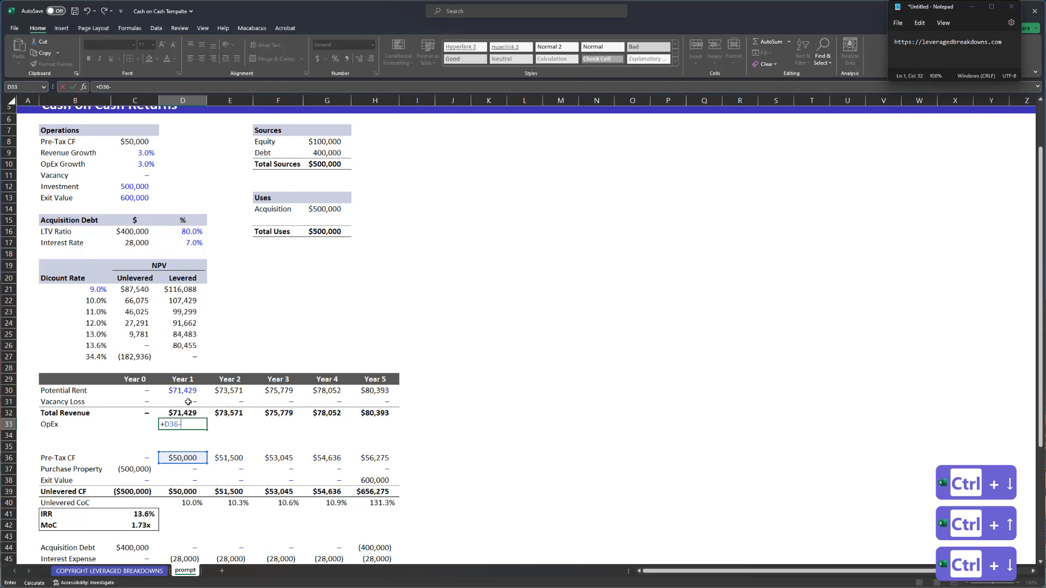
pyautogui.write('-')
pyautogui.hotkey('ctrl', 'Up')
pyautogui.press('Return')
pyautogui.press('Up')
pyautogui.hotkey('ctrl', 'c')
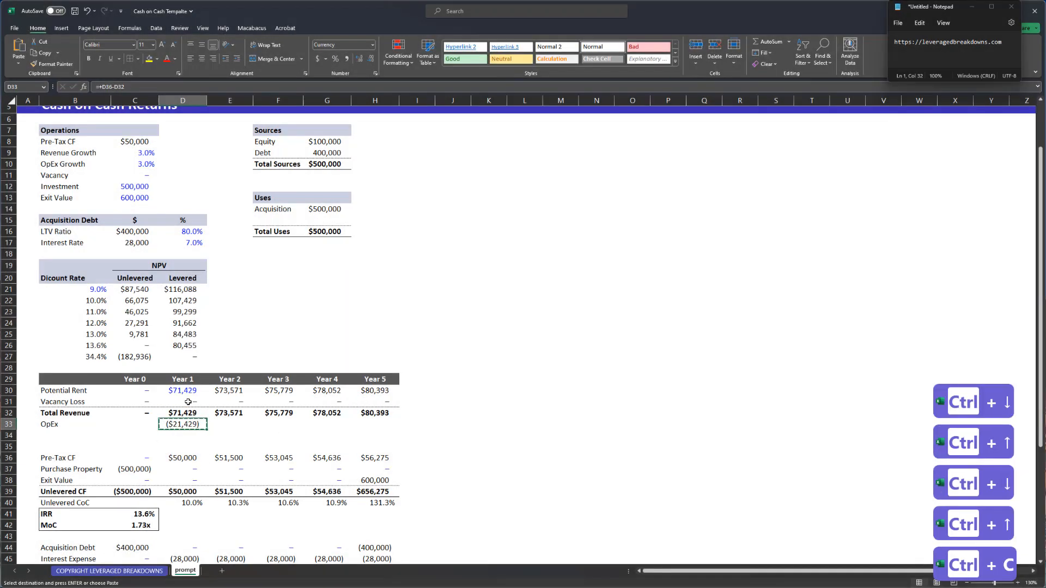
# - Hardcode Year 1 OpEx as the value (21,429) and mark it in blue
pyautogui.hotkey('ctrl', 'c')
pyautogui.hotkey('alt', 'e')
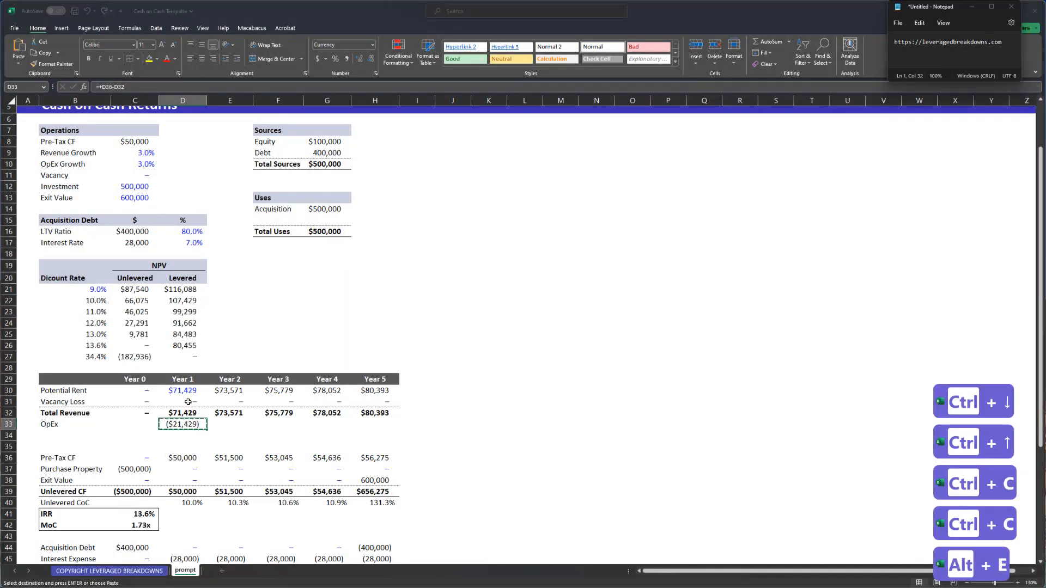
pyautogui.press('s')
pyautogui.press('v')
pyautogui.press('Return')
pyautogui.hotkey('ctrl', ';')
# - Give Year 2 OpEx the rent growth formula, repointed to the OpEx Growth rate in C10
pyautogui.press('Down')
pyautogui.press('Up')
pyautogui.press('Right')
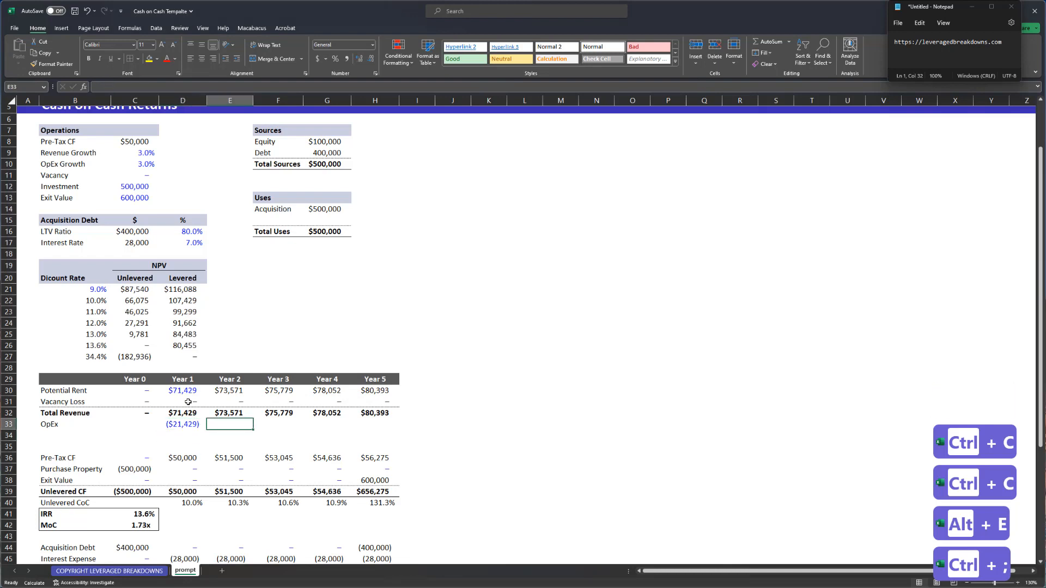
pyautogui.press('Up')
pyautogui.press('Up')
pyautogui.press('Up')
pyautogui.press('F2')
pyautogui.press('Escape')
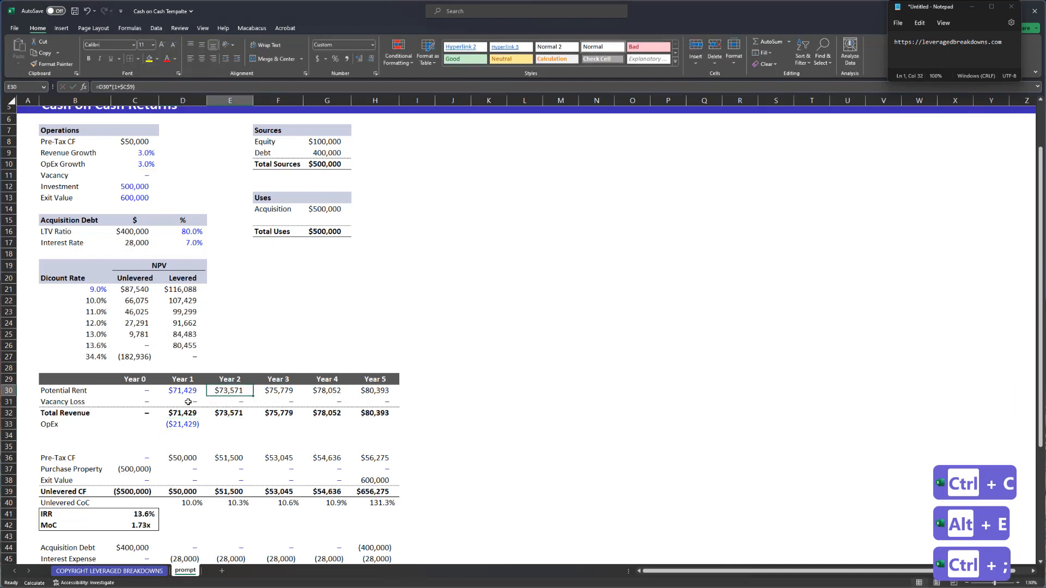
pyautogui.hotkey('ctrl', 'c')
pyautogui.press('Escape')
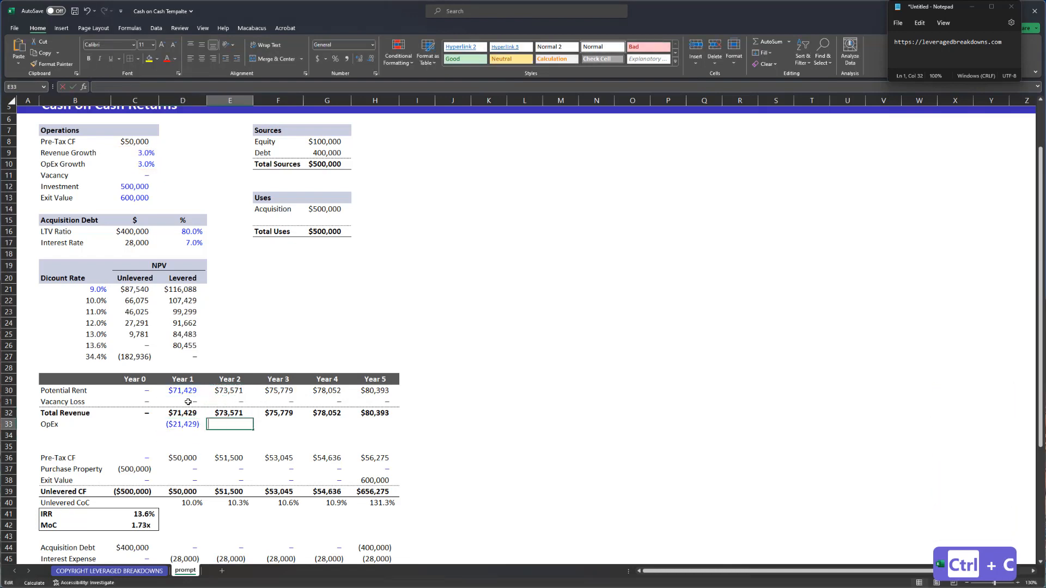
pyautogui.hotkey('ctrl', 'Up')
pyautogui.hotkey('ctrl', 'c')
pyautogui.hotkey('ctrl', 'Down')
pyautogui.press('Down')
pyautogui.press('Return')
pyautogui.press('F2')
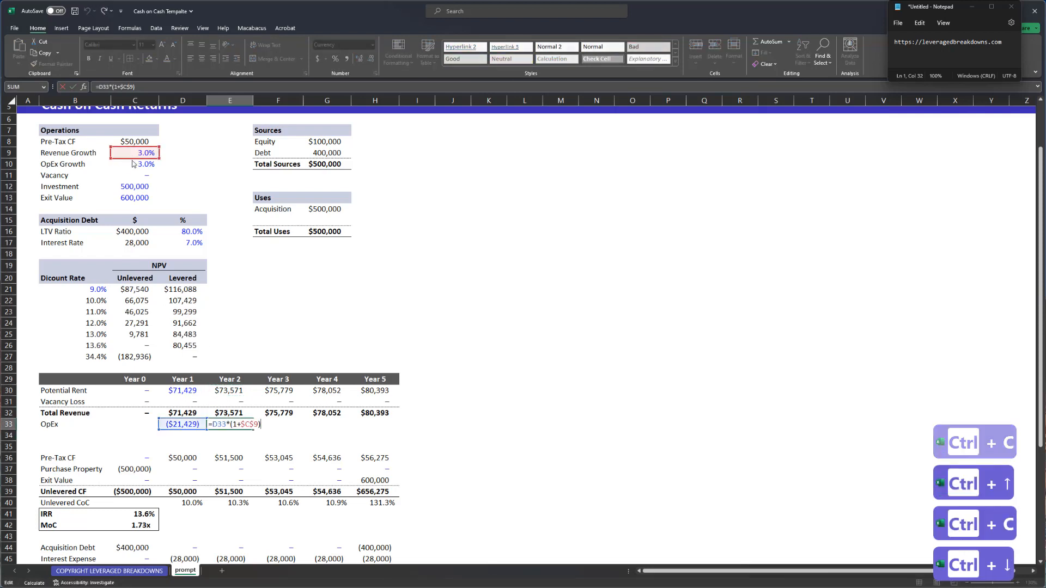
pyautogui.moveTo(129, 158); pyautogui.dragTo(132, 169)
pyautogui.hotkey('shift', 'Return')
# - Fill the OpEx growth formula through Year 5 and number-format the OpEx row
pyautogui.hotkey('ctrl', 'Right')
pyautogui.press('Down')
pyautogui.hotkey('ctrl', 'shift', 'Left')
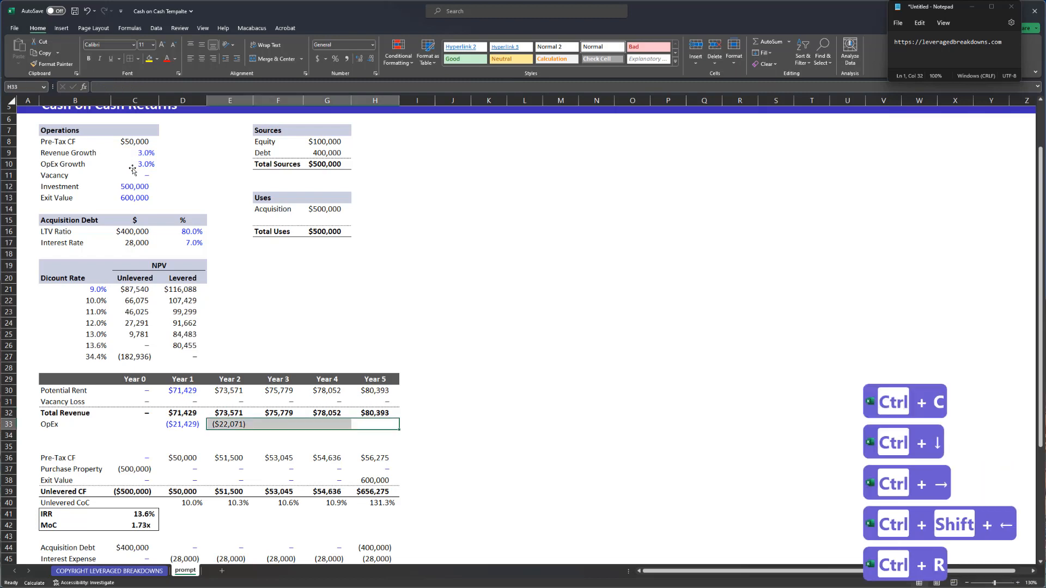
pyautogui.hotkey('ctrl', 'r')
pyautogui.hotkey('ctrl', 'Left')
pyautogui.hotkey('ctrl', 'shift', 'Right')
pyautogui.hotkey('ctrl', 'shift', '1')
pyautogui.hotkey('ctrl', 'Left')
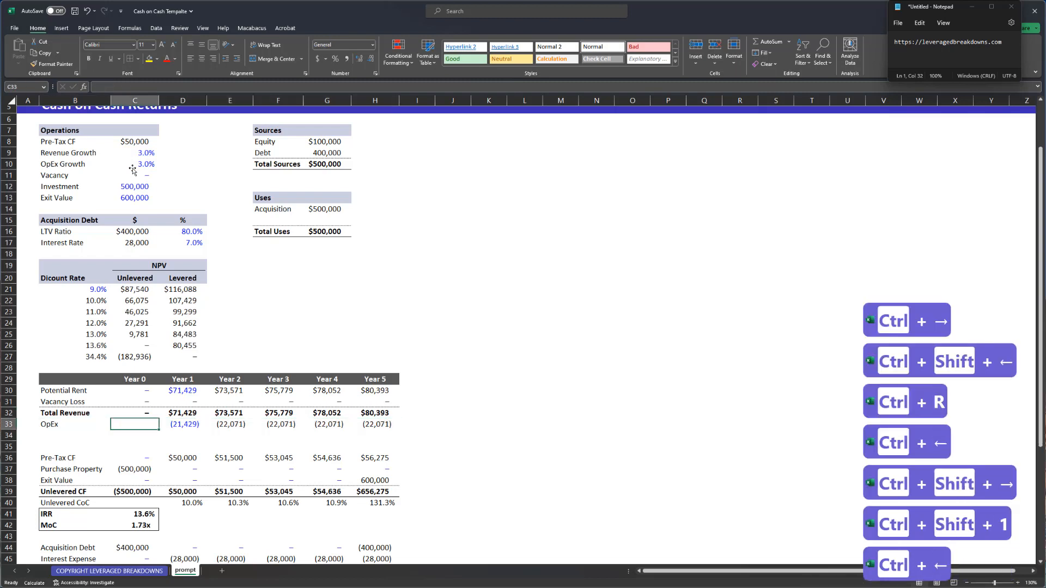
pyautogui.hotkey('ctrl', 'shift', 'Right')
pyautogui.hotkey('ctrl', 'shift', 'Right')
pyautogui.hotkey('ctrl', 'shift', '1')
# - Copy the Year 0 dash from Potential Rent into the Year 0 OpEx cell
pyautogui.press('Up')
pyautogui.press('Up')
pyautogui.press('Up')
pyautogui.hotkey('ctrl', 'c')
pyautogui.hotkey('ctrl', 'Down')
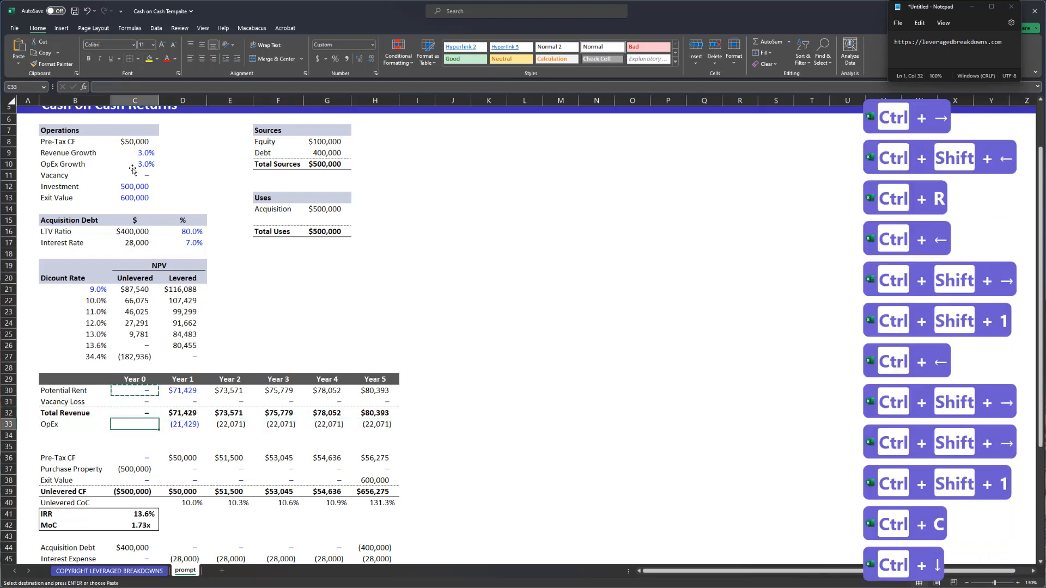
pyautogui.press('Return')
pyautogui.press('Left')
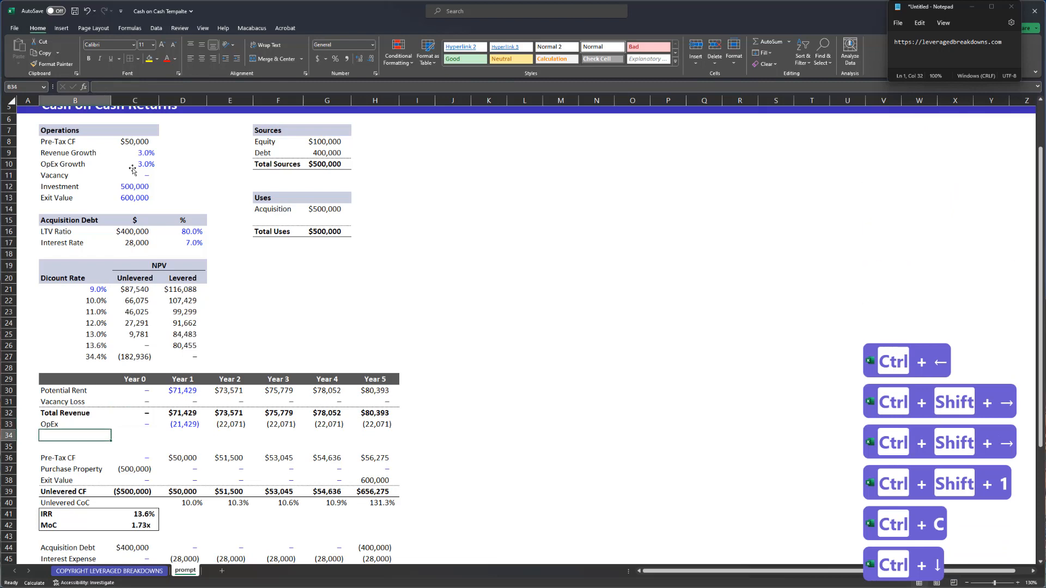
# - Label row 34 NOI and make the NOI row bold
pyautogui.write('NOI')
pyautogui.press('Up')
pyautogui.hotkey('ctrl', 'Right')
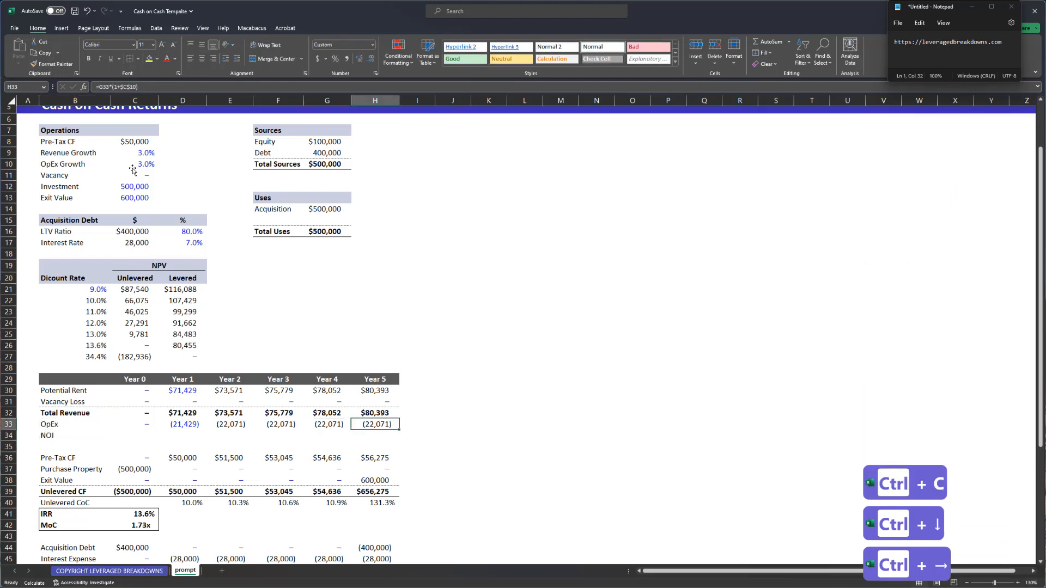
pyautogui.press('Down')
pyautogui.hotkey('ctrl', 'shift', 'Left')
pyautogui.hotkey('ctrl', 'alt', 'shift', 'Up')
pyautogui.hotkey('ctrl', 'b')
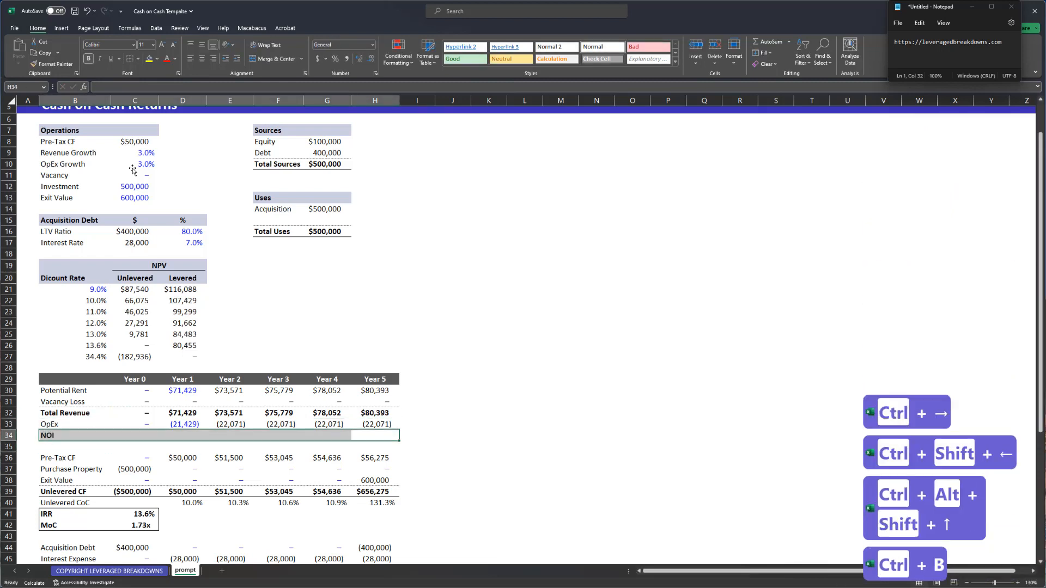
# - Paste the Total Revenue row's formats onto the NOI row
pyautogui.press('Left')
pyautogui.press('Left')
pyautogui.press('Left')
pyautogui.press('Up')
pyautogui.press('Up')
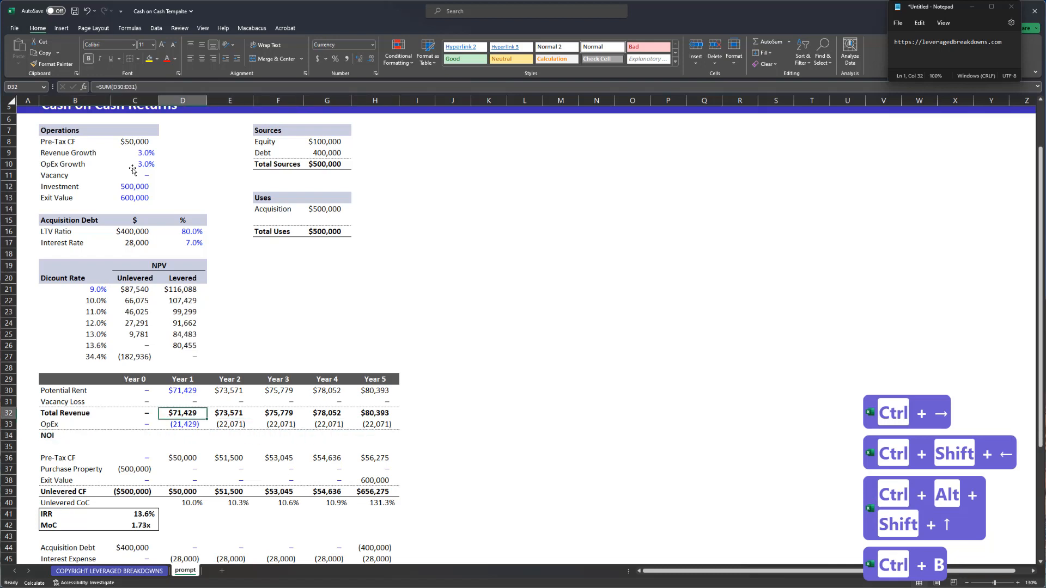
pyautogui.hotkey('shift', 'space')
pyautogui.hotkey('ctrl', 'c')
pyautogui.press('Down')
pyautogui.press('Down')
pyautogui.hotkey('shift', 'space')
pyautogui.hotkey('alt', 'e')
pyautogui.hotkey('alt', 's')
pyautogui.hotkey('alt', 't')
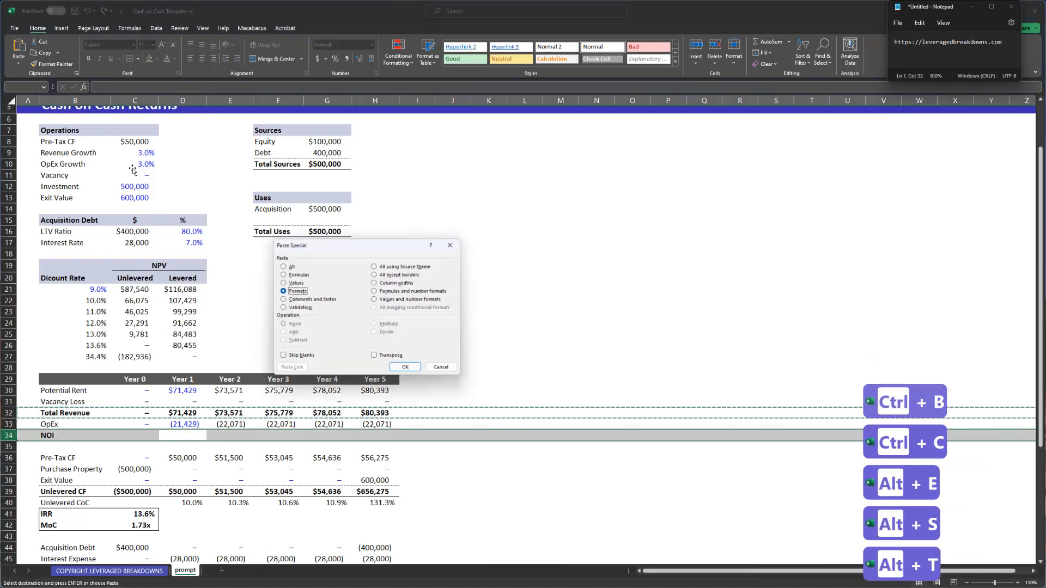
pyautogui.press('Return')
pyautogui.hotkey('ctrl', 'Left')
pyautogui.press('Escape')
# - Enter =SUM(C32:C33) for Year 0 NOI and fill it across to Year 5
pyautogui.press('Right')
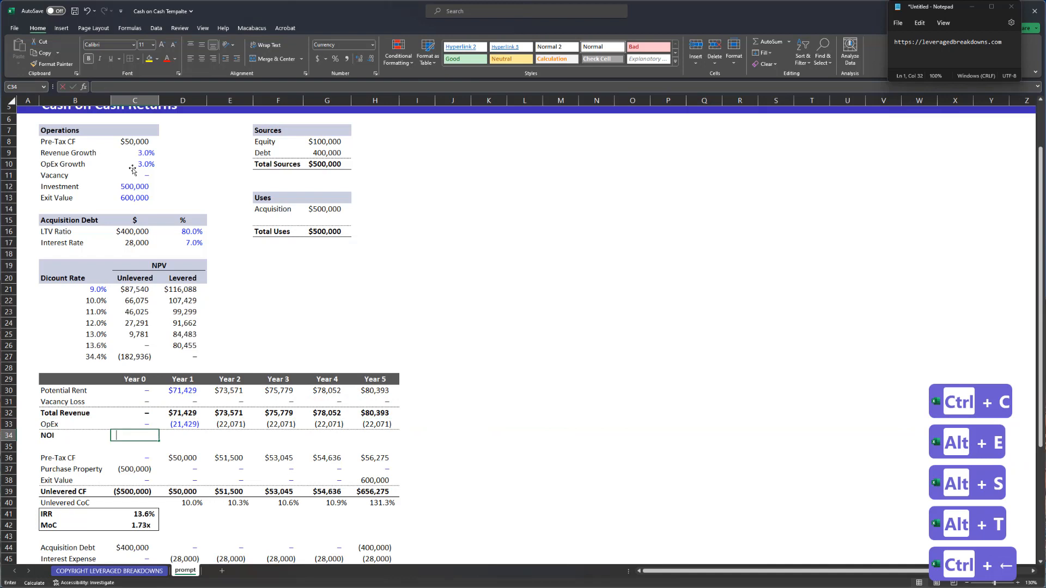
pyautogui.write('=sum(')
pyautogui.press('Up')
pyautogui.hotkey('shift', 'Up')
pyautogui.press('Return')
pyautogui.press('Up')
pyautogui.press('Right')
pyautogui.hotkey('ctrl', 'Down')
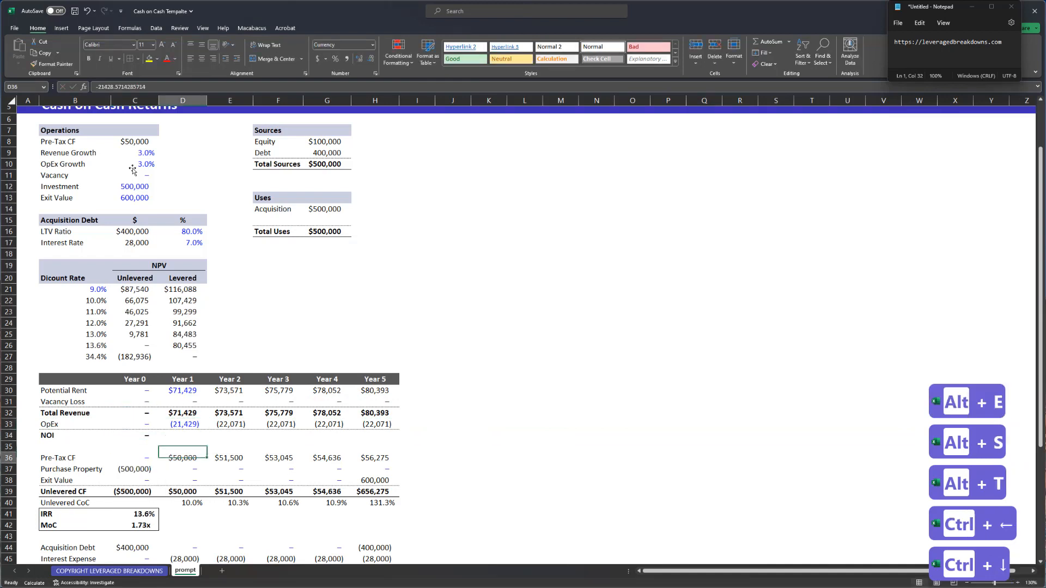
pyautogui.press('Up')
pyautogui.press('Up')
pyautogui.press('Up')
pyautogui.hotkey('ctrl', 'Right')
pyautogui.press('Down')
pyautogui.hotkey('ctrl', 'shift', 'Left')
pyautogui.hotkey('ctrl', 'r')
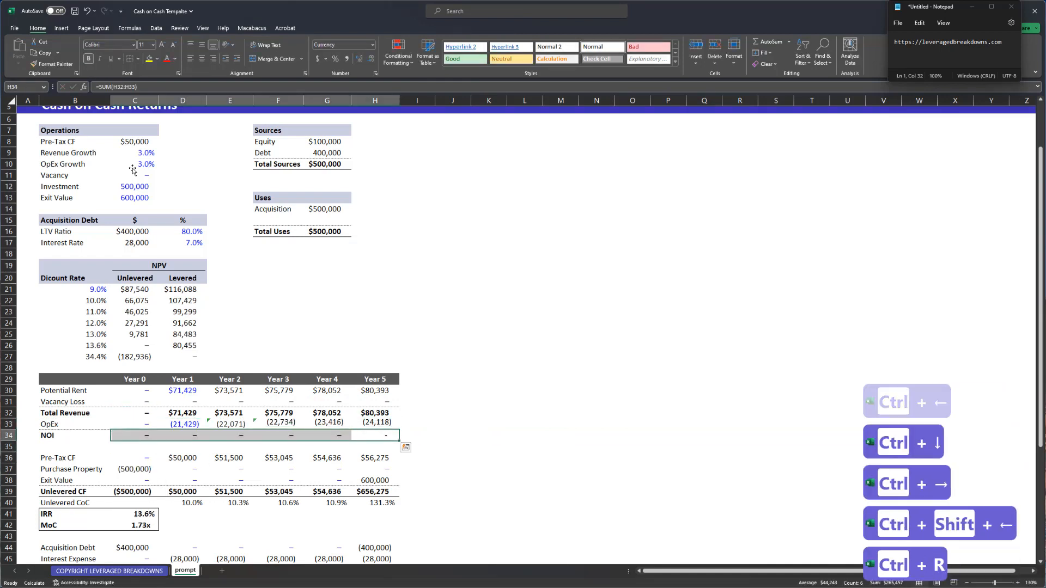
pyautogui.hotkey('ctrl', 'Left')
# - Insert a CapEx row below NOI with dashes across all years
pyautogui.press('Down')
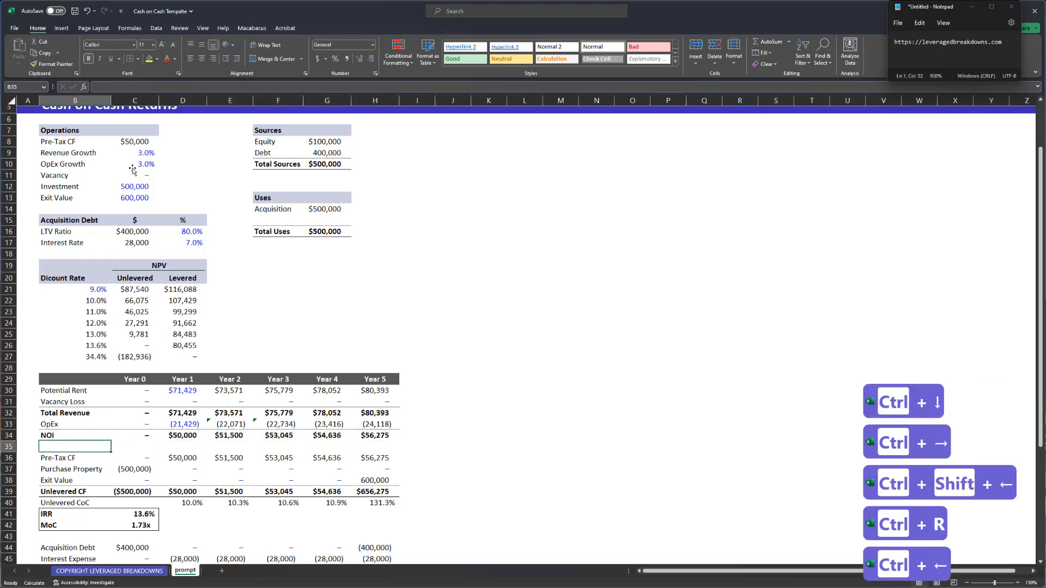
pyautogui.press('Down')
pyautogui.hotkey('shift', 'space')
pyautogui.hotkey('ctrl', 'shift', '=')
pyautogui.hotkey('ctrl', 'shift', '=')
pyautogui.press('Up')
pyautogui.write('CapEx')
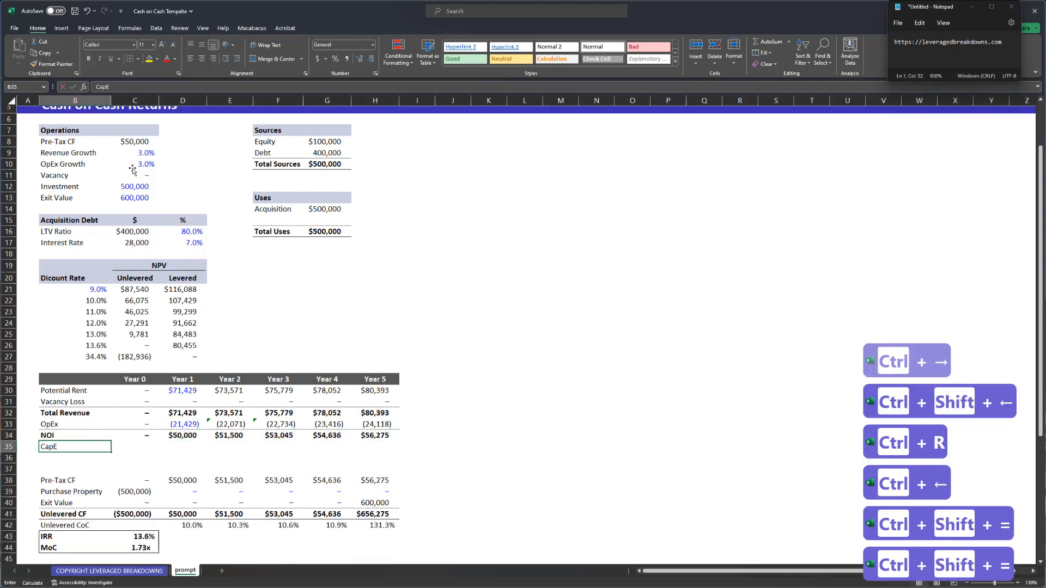
pyautogui.press('Up')
pyautogui.press('Right')
pyautogui.press('Up')
pyautogui.hotkey('ctrl', 'c')
pyautogui.press('Down')
pyautogui.press('Down')
pyautogui.hotkey('shift', 'Right')
pyautogui.hotkey('shift', 'Right')
pyautogui.hotkey('shift', 'Right')
pyautogui.hotkey('shift', 'Right')
pyautogui.hotkey('shift', 'Right')
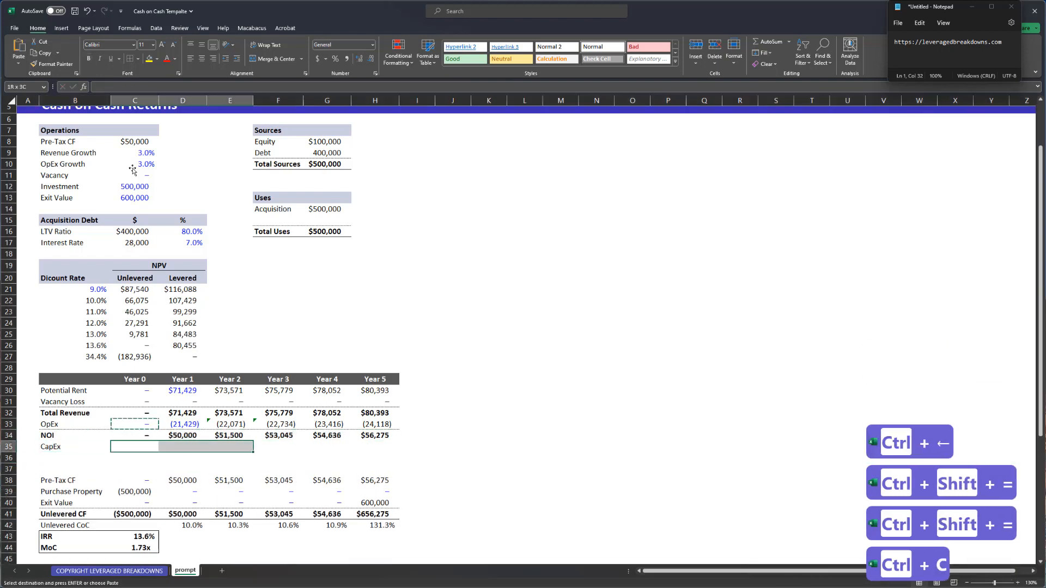
pyautogui.hotkey('ctrl', 'v')
pyautogui.press('Escape')
pyautogui.press('Left')
# - Delete the two extra blank rows and bold the Pre-Tax CF row
pyautogui.press('Down')
pyautogui.hotkey('shift', 'space')
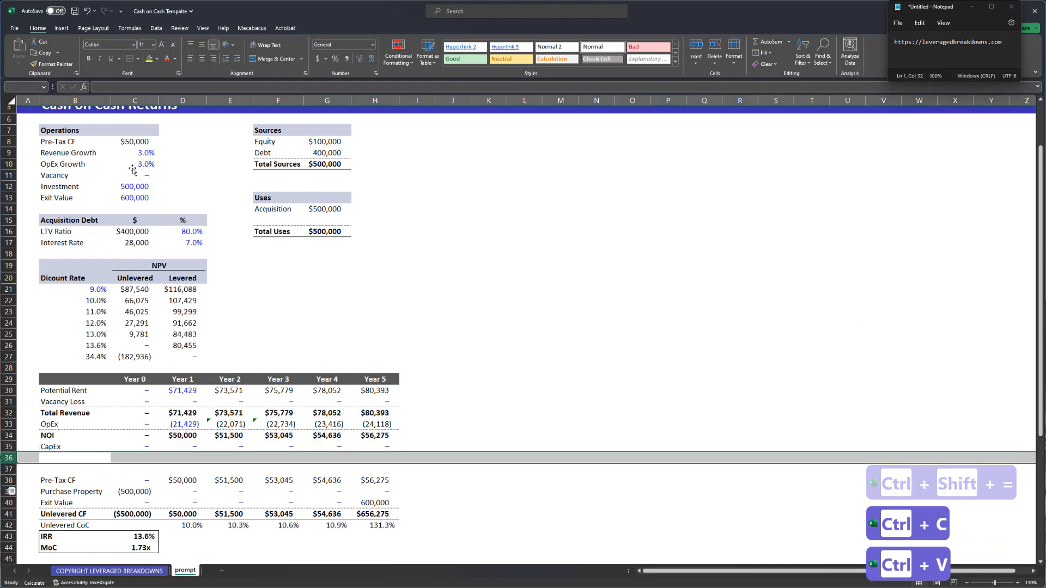
pyautogui.hotkey('shift', 'Down')
pyautogui.hotkey('ctrl', '-')
pyautogui.press('Down')
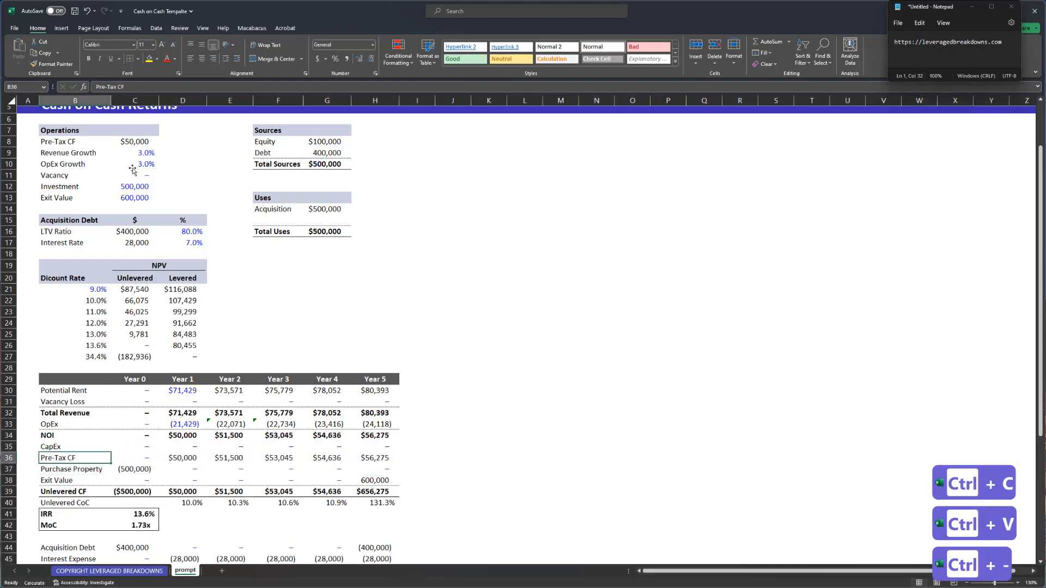
pyautogui.hotkey('ctrl', 'shift', 'Right')
pyautogui.hotkey('ctrl', 'alt', 'shift', 'Up')
pyautogui.hotkey('ctrl', 'b')
# - Set Pre-Tax CF to =SUM(C34:C35) and fill it across Years 0–5
pyautogui.press('Right')
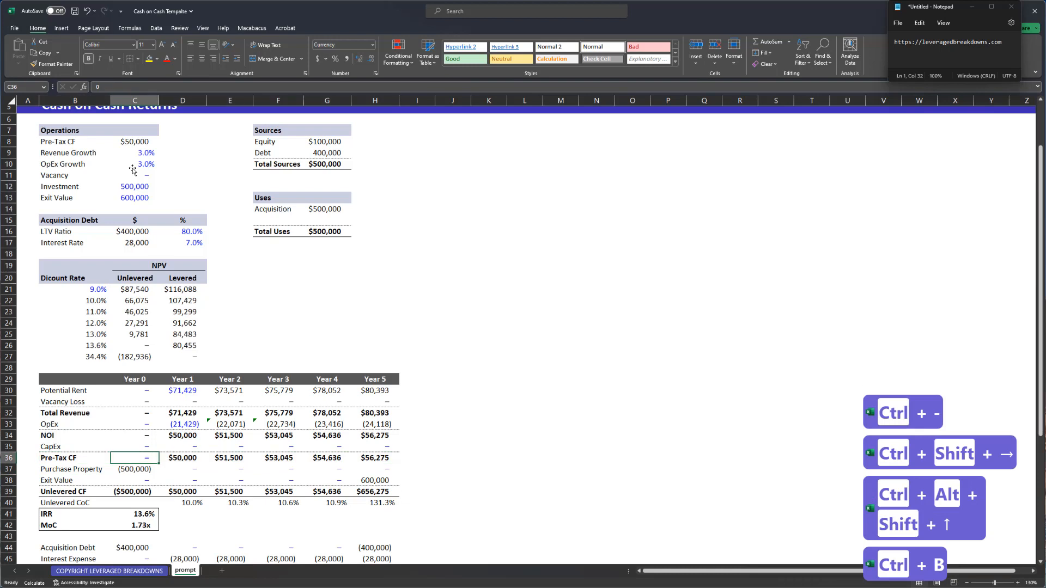
pyautogui.write('=sum(')
pyautogui.press('Up')
pyautogui.hotkey('shift', 'Up')
pyautogui.press('Return')
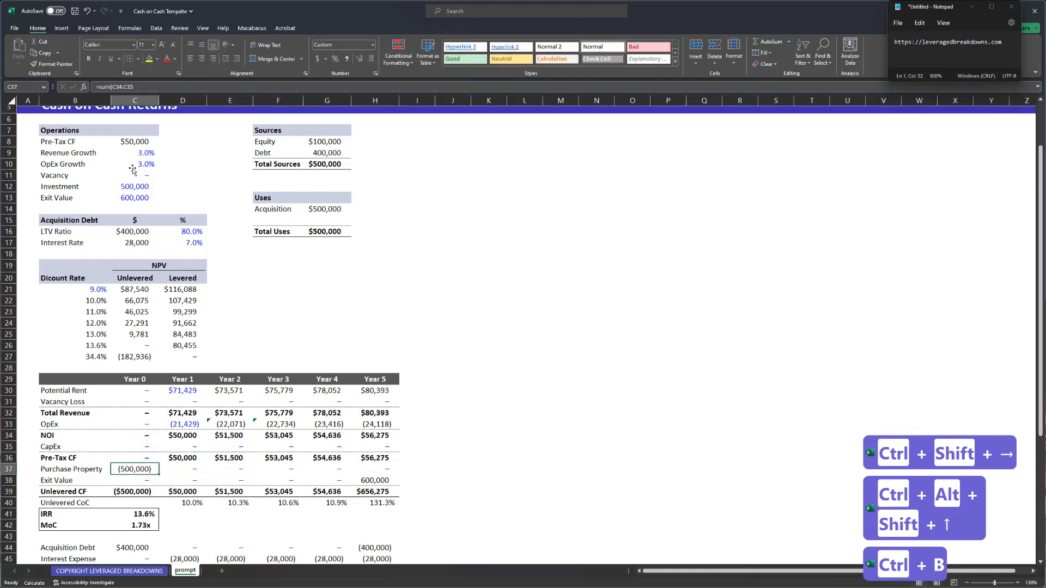
pyautogui.press('Up')
pyautogui.hotkey('ctrl', 'shift', 'Right')
pyautogui.hotkey('ctrl', 'r')
pyautogui.hotkey('ctrl', ';')
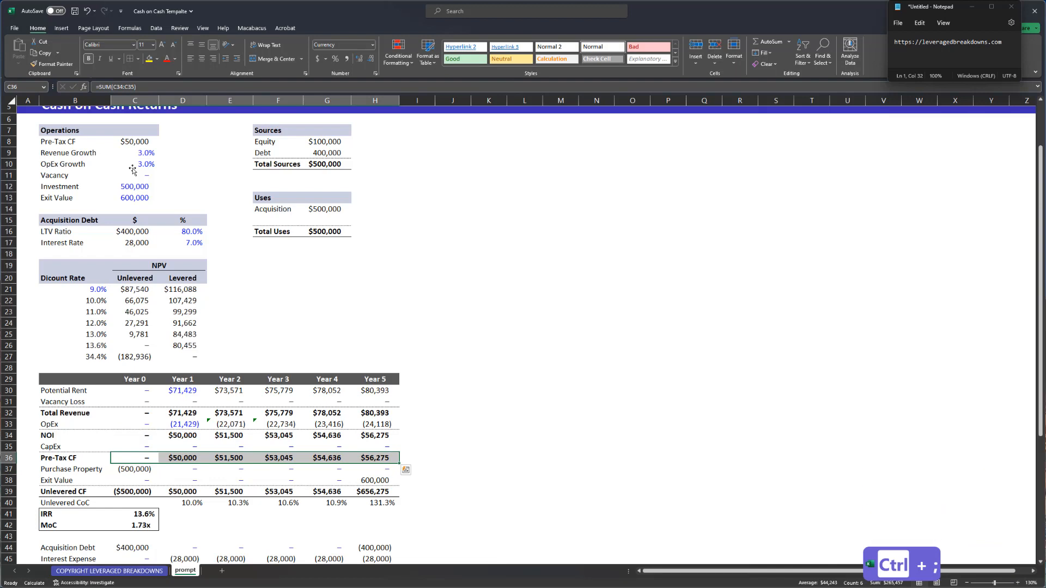
# - Clear the Pre-Tax CF input in C8 and shift the inputs below it up one row
pyautogui.click(140, 153)
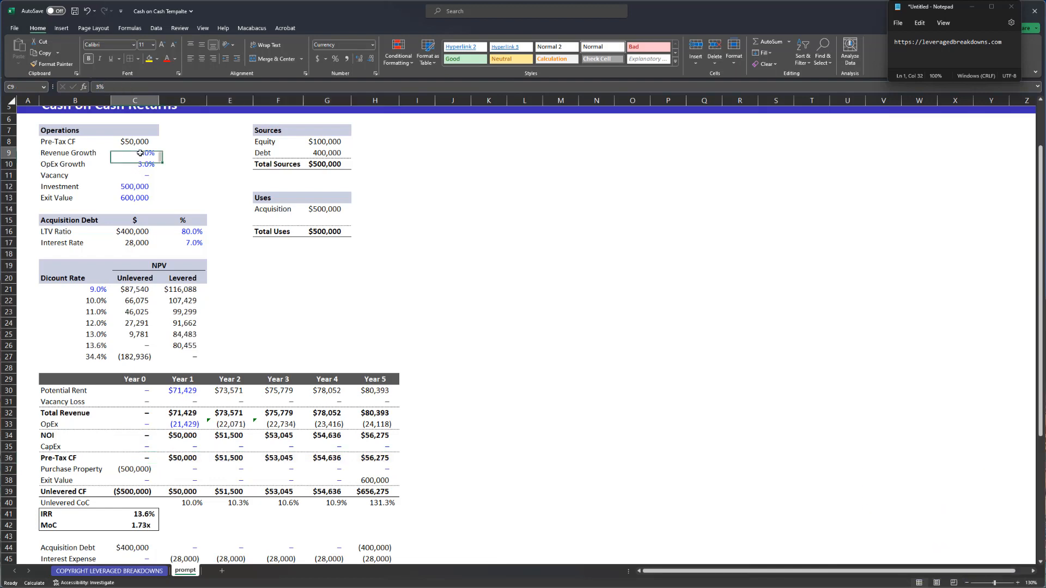
pyautogui.press('Delete')
pyautogui.press('Left')
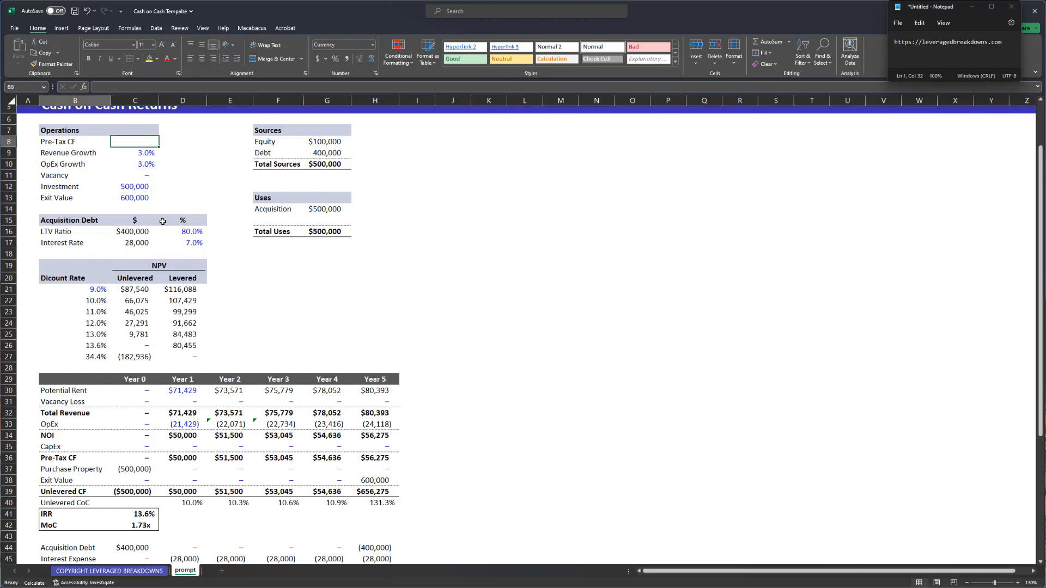
pyautogui.hotkey('ctrl', 'shift', 'Right')
pyautogui.hotkey('ctrl', 'shift', 'Down')
pyautogui.press('ctrl')
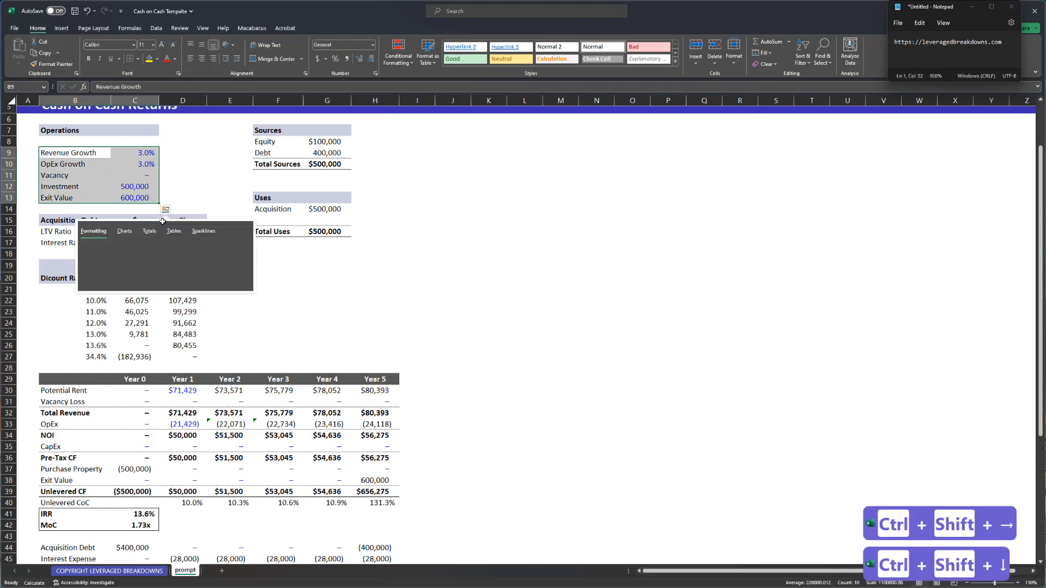
pyautogui.press('Escape')
pyautogui.hotkey('ctrl', 'x')
pyautogui.press('Up')
pyautogui.hotkey('ctrl', 'v')
# - Move the Investment and Exit Value rows down one row
pyautogui.press('Down')
pyautogui.press('Down')
pyautogui.press('Down')
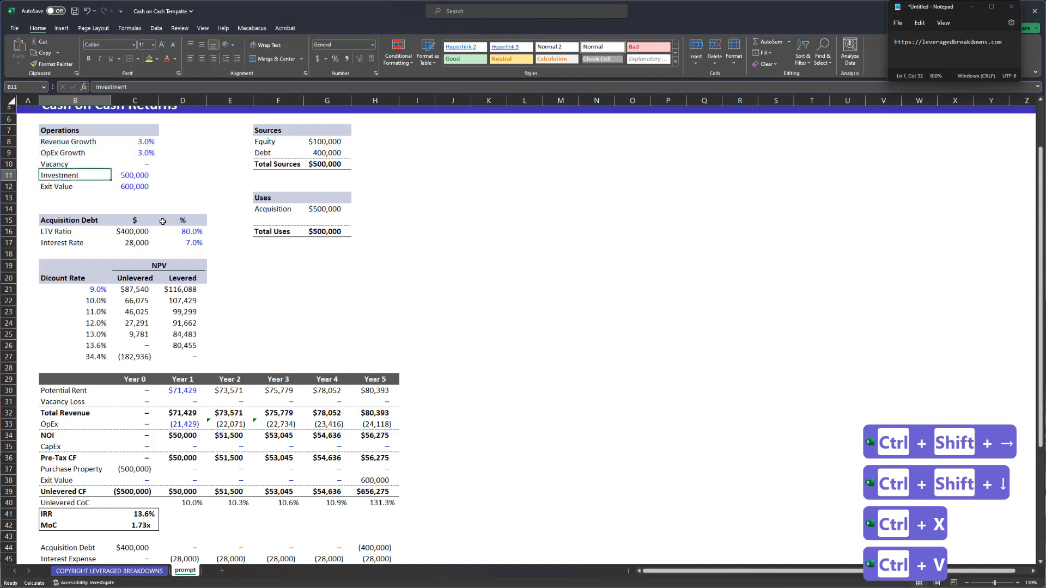
pyautogui.hotkey('ctrl', 'shift', 'Right')
pyautogui.hotkey('ctrl', 'shift', 'Down')
pyautogui.hotkey('ctrl', 'x')
pyautogui.press('Down')
pyautogui.hotkey('ctrl', 'v')
# - Copy the Operations header into B11 and rename it 'Valuation'
pyautogui.hotkey('ctrl', 'Up')
pyautogui.press('Up')
pyautogui.press('Up')
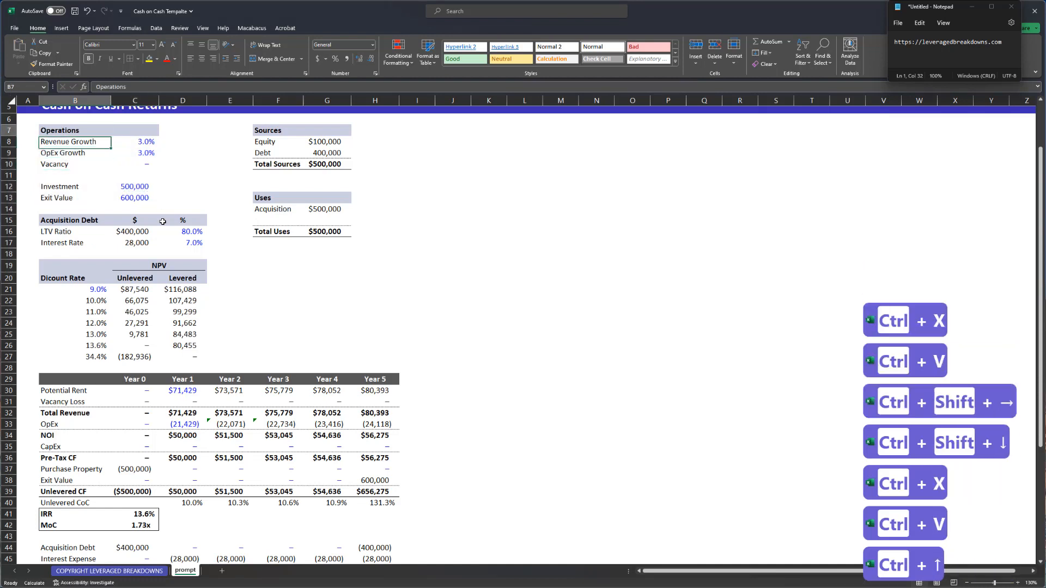
pyautogui.hotkey('shift', 'Right')
pyautogui.hotkey('ctrl', 'c')
pyautogui.press('Down')
pyautogui.press('Down')
pyautogui.press('Down')
pyautogui.press('Down')
pyautogui.hotkey('ctrl', 'v')
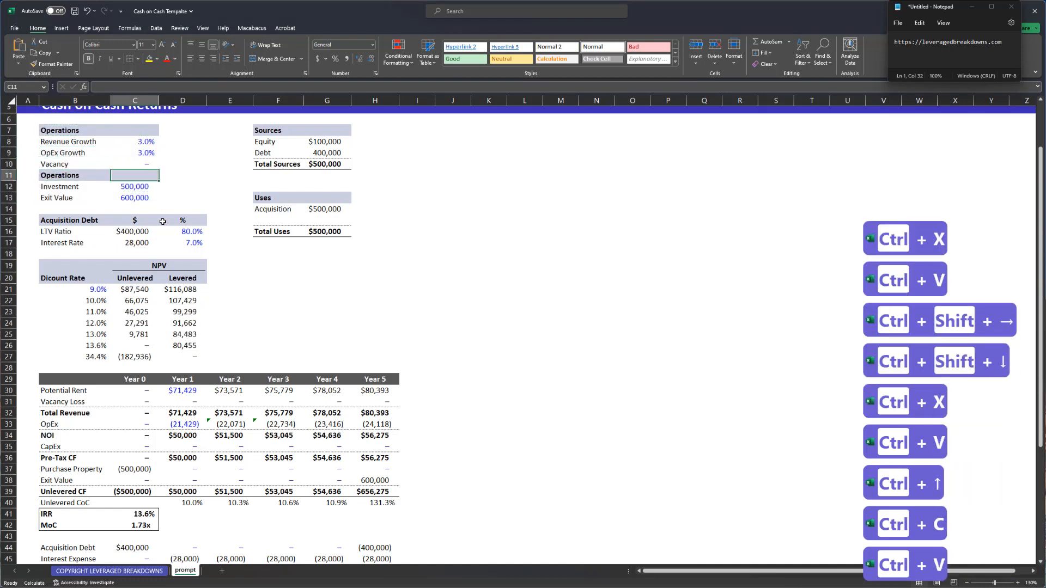
pyautogui.write('Valuation')
pyautogui.press('Return')
# - Insert a blank spacer row above the Valuation header
pyautogui.press('Up')
pyautogui.hotkey('shift', 'Down')
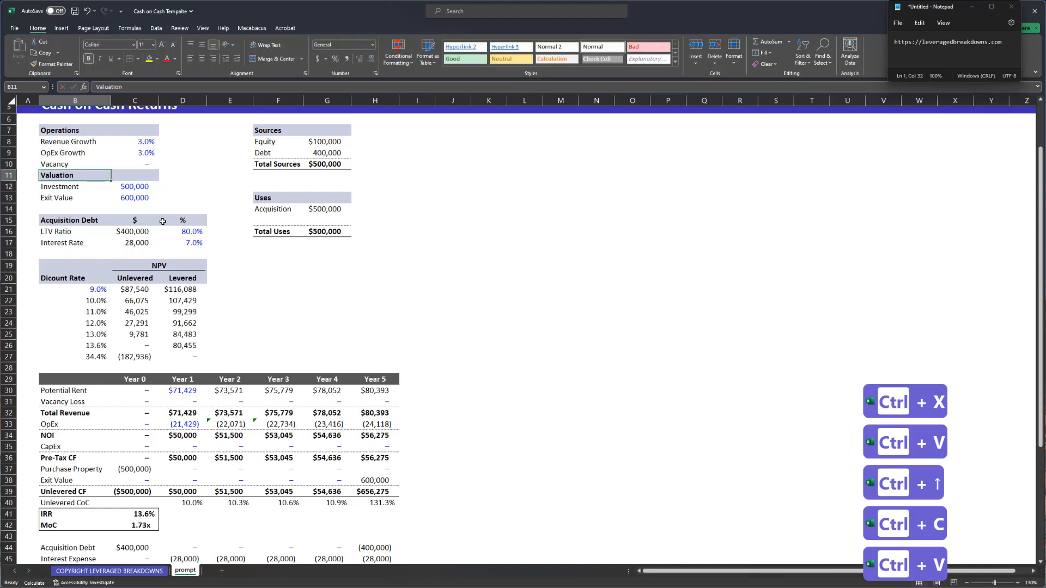
pyautogui.hotkey('shift', 'Right')
pyautogui.hotkey('shift', 'Down')
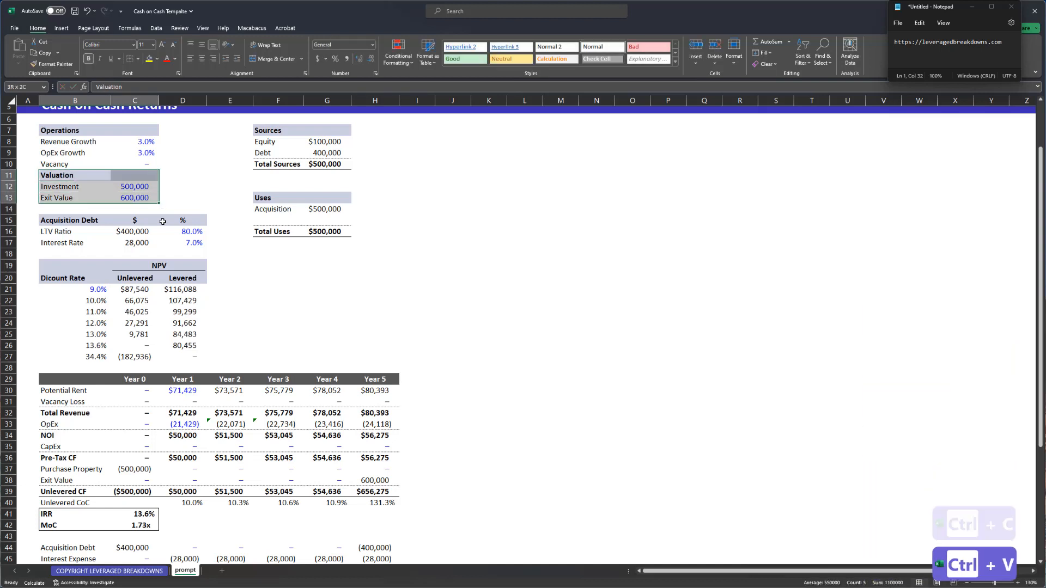
pyautogui.press('Up')
pyautogui.press('Down')
pyautogui.hotkey('shift', 'space')
pyautogui.hotkey('ctrl', 'shift', '=')
pyautogui.press('Right')
pyautogui.press('Right')
pyautogui.press('Right')
pyautogui.press('Right')
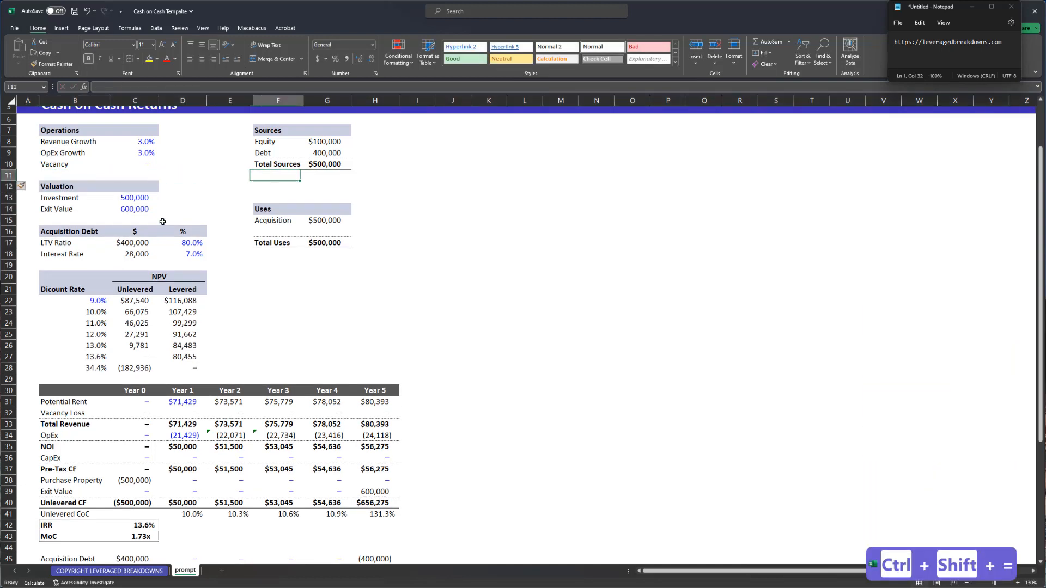
pyautogui.press('Left')
pyautogui.press('Left')
pyautogui.press('Down')
# - Save the workbook with Ctrl+S
pyautogui.scroll(2, 192, 274)
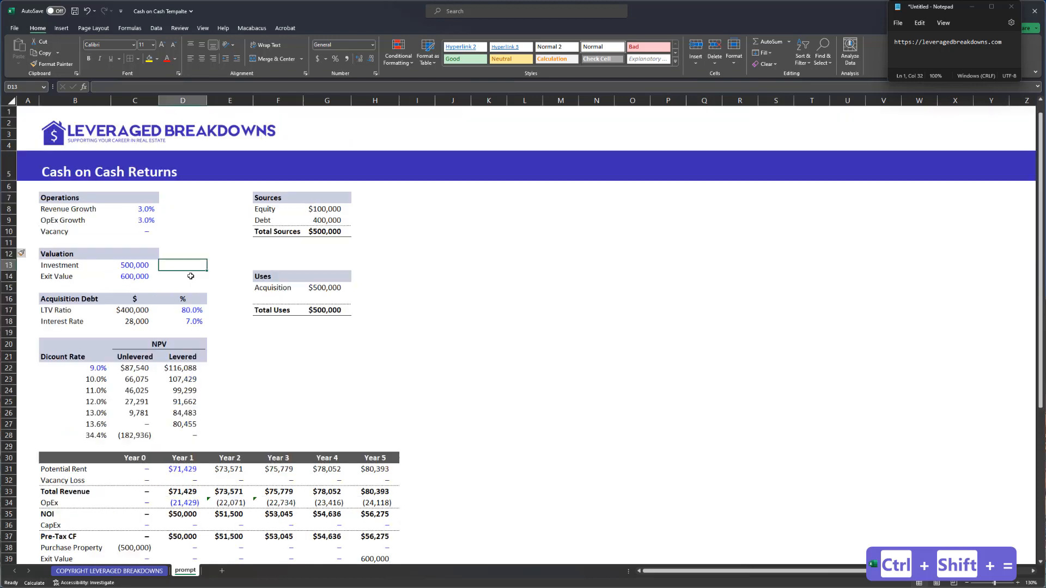
pyautogui.scroll(-2, 183, 271)
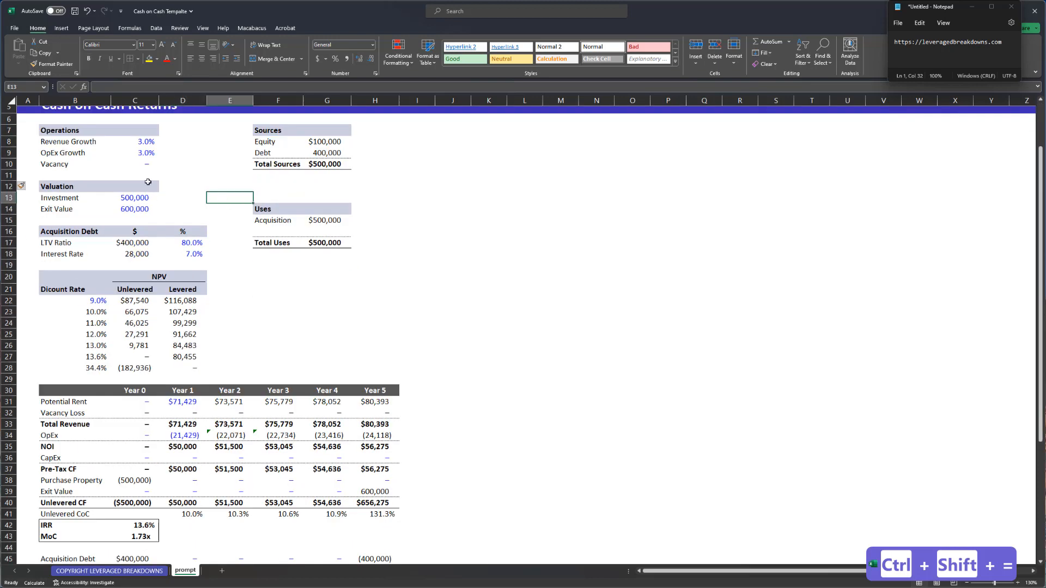
pyautogui.scroll(-5, 175, 406)
pyautogui.click(173, 365)
pyautogui.hotkey('ctrl', 's')
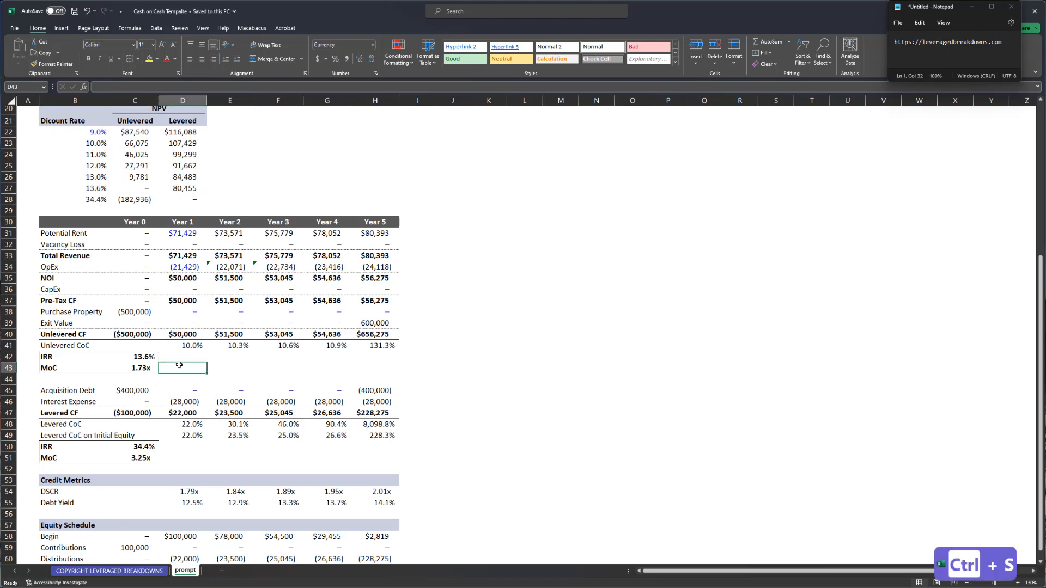
# - Left-align the discount rates in B22:B28, starting from 9.0%
pyautogui.click(103, 133)
pyautogui.hotkey('ctrl', 'shift', 'Down')
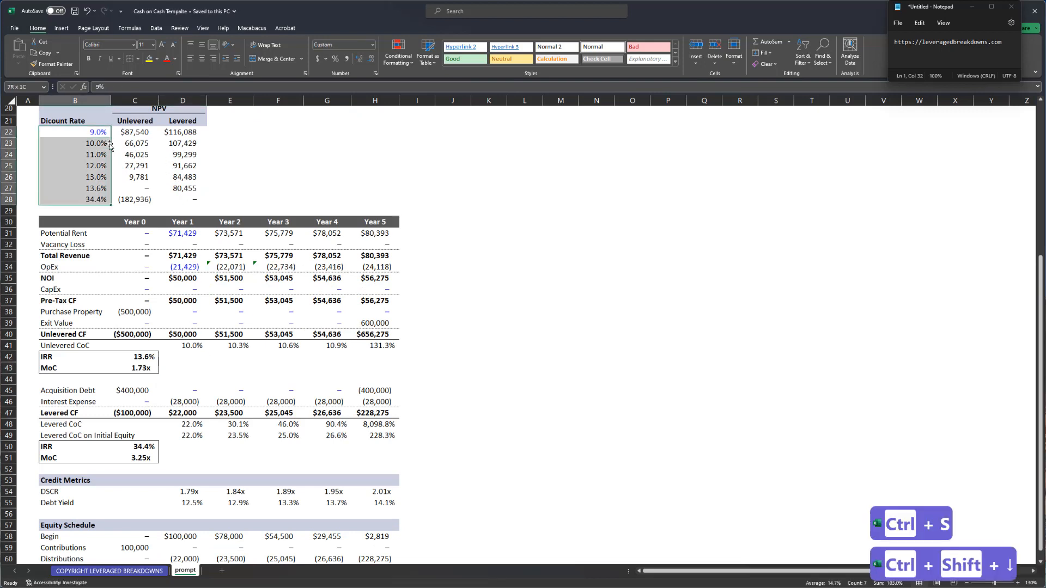
pyautogui.hotkey('alt', 'h')
pyautogui.press('a')
pyautogui.press('l')
pyautogui.press('Right')
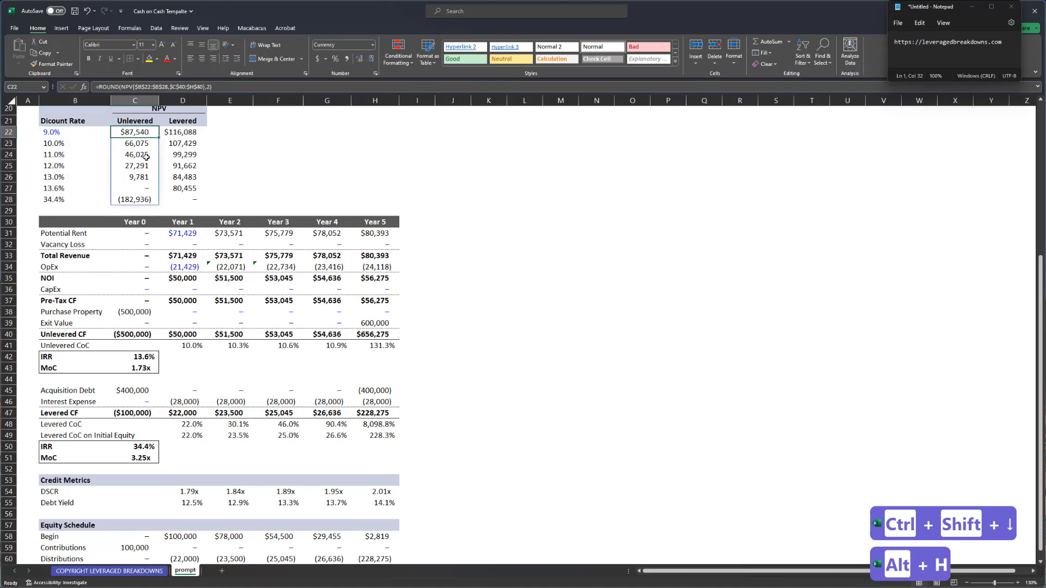
# - Review the Year 5 Unlevered CoC formula and Year 5 Unlevered CF without changing them
pyautogui.scroll(2, 146, 157)
pyautogui.scroll(-3, 146, 277)
pyautogui.click(189, 200)
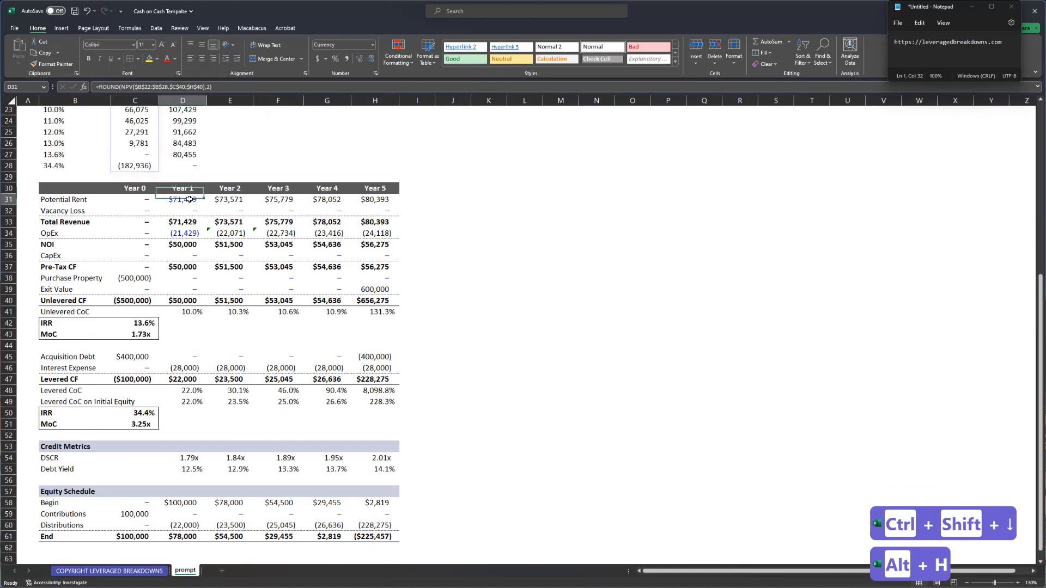
pyautogui.hotkey('ctrl', 'Down')
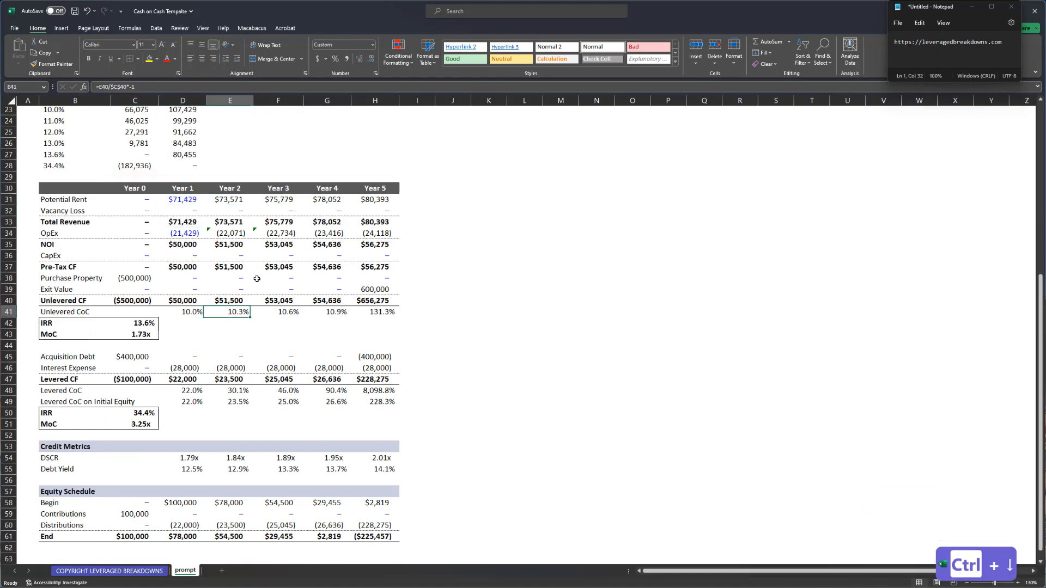
pyautogui.press('Right')
pyautogui.press('Right')
pyautogui.press('Right')
pyautogui.press('Right')
pyautogui.press('Left')
pyautogui.press('Right')
pyautogui.press('F2')
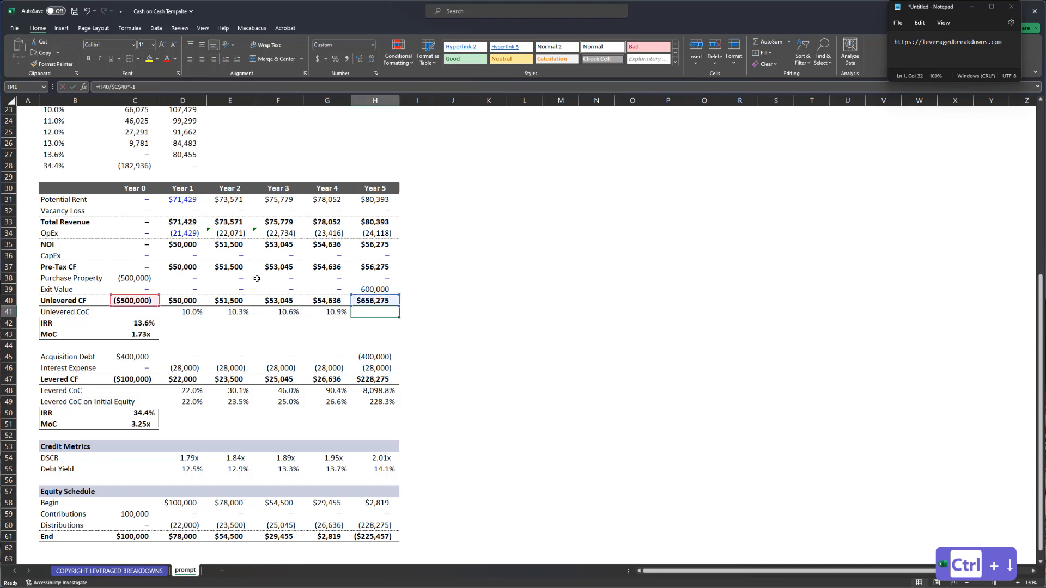
pyautogui.press('Escape')
pyautogui.press('Up')
pyautogui.press('Up')
pyautogui.press('Down')
pyautogui.press('F2')
pyautogui.press('Down')
pyautogui.press('F2')
pyautogui.press('Escape')
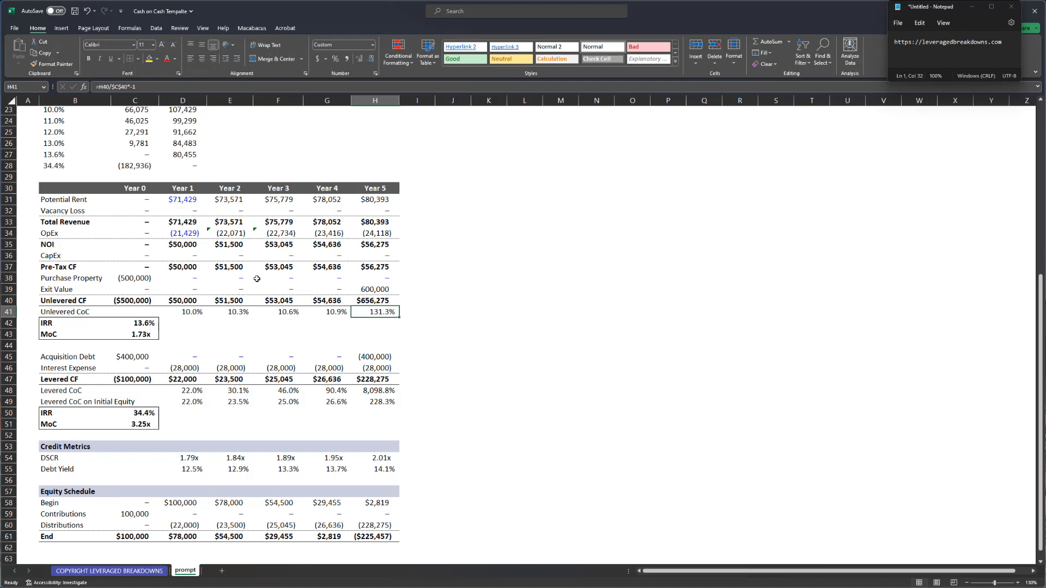
# - Copy the Credit Metrics header row, then cancel the copy without pasting
pyautogui.click(48, 446)
pyautogui.hotkey('shift', 'space')
pyautogui.hotkey('ctrl', 'c')
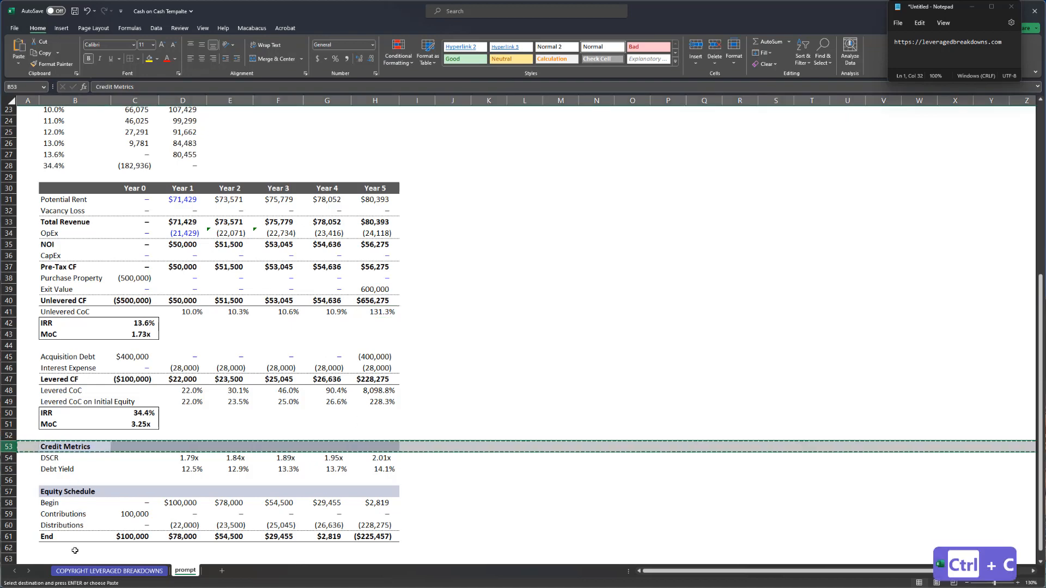
pyautogui.click(64, 556)
pyautogui.scroll(1, 109, 480)
pyautogui.scroll(-2, 210, 360)
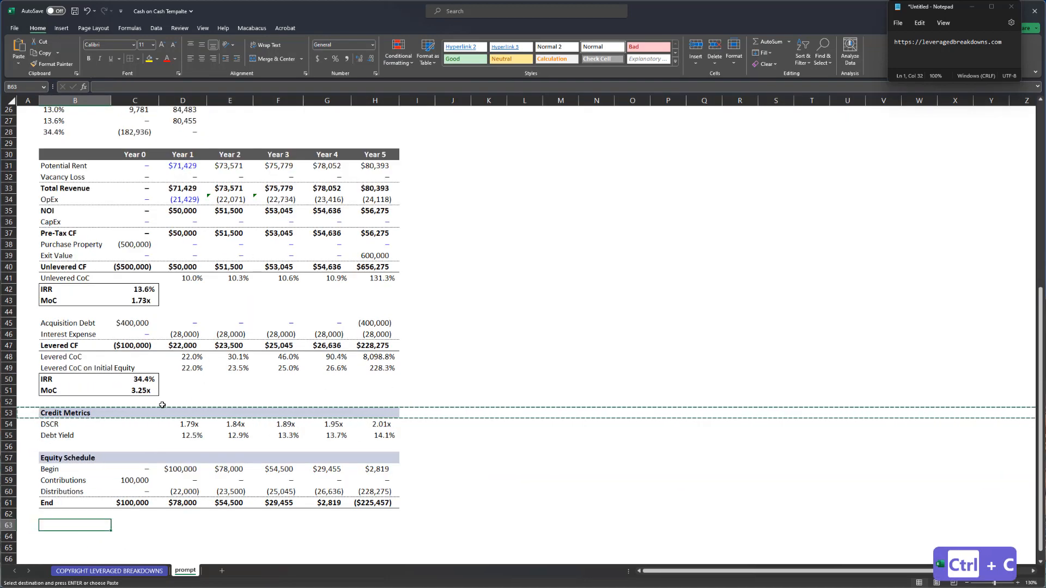
pyautogui.press('Escape')
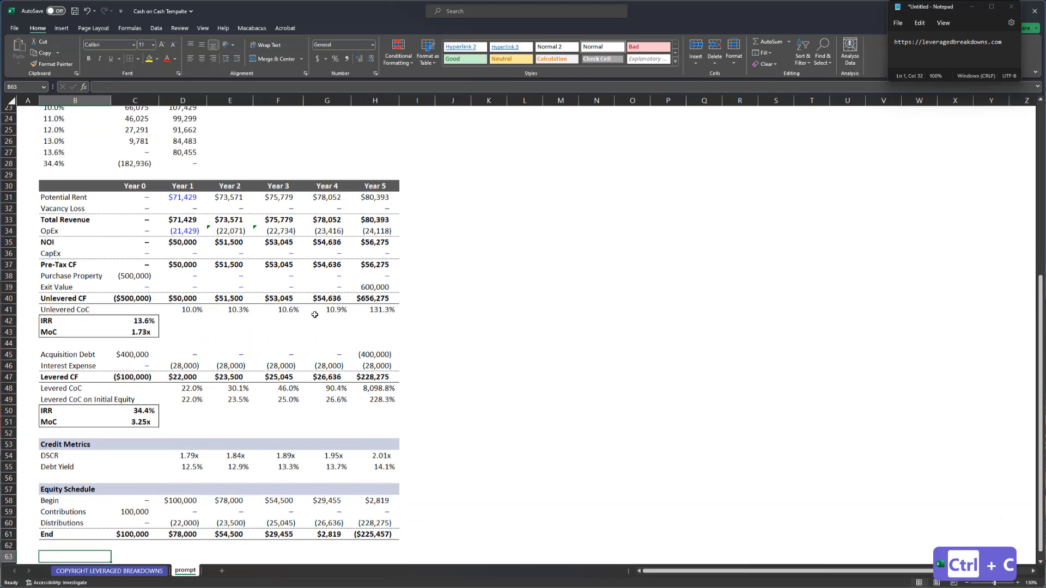
# - Add a styled 'CoC?' header in J30, copied from the Year 5 header
pyautogui.scroll(1, 213, 362)
pyautogui.click(379, 189)
pyautogui.hotkey('ctrl', 'c')
pyautogui.press('Right')
pyautogui.press('Right')
pyautogui.press('Right')
pyautogui.hotkey('ctrl', 'v')
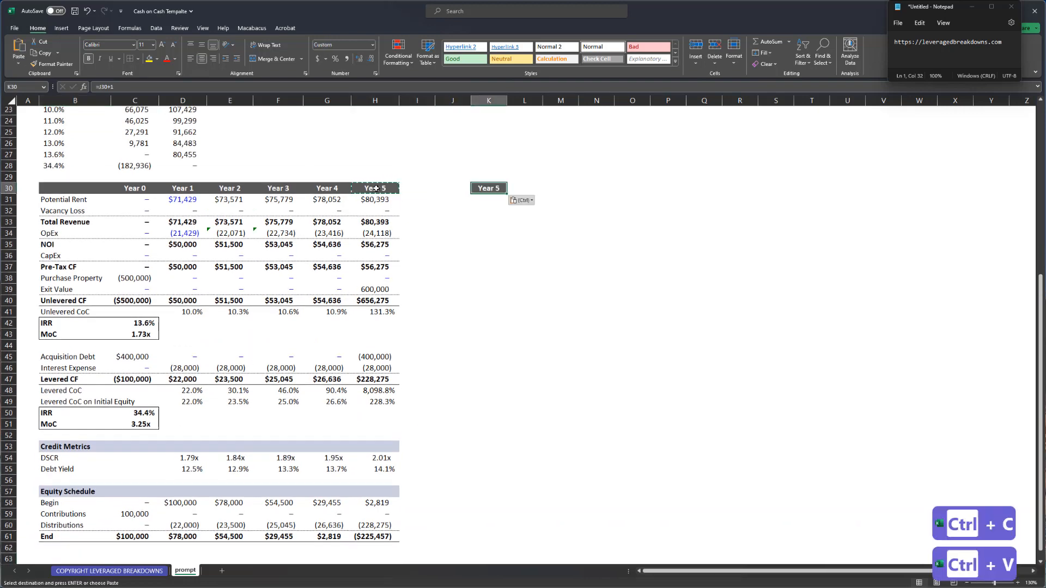
pyautogui.hotkey('ctrl', 'x')
pyautogui.press('Left')
pyautogui.write('C')
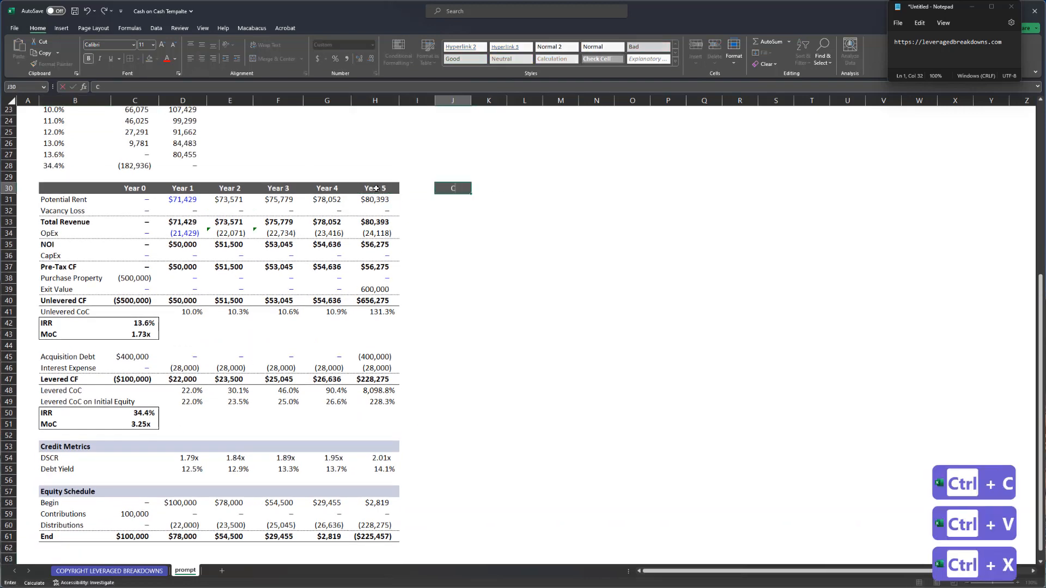
pyautogui.write('oC?')
pyautogui.press('Return')
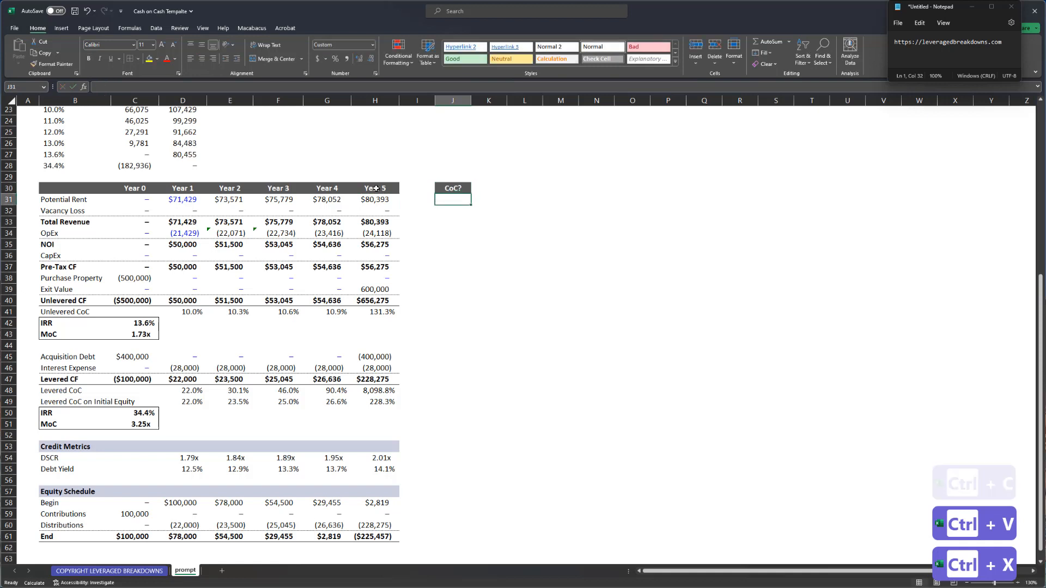
# - Enter 1 as the first two CoC? flags and format them as whole numbers
pyautogui.write('1%')
pyautogui.press('Return')
pyautogui.write('1')
pyautogui.press('Return')
pyautogui.press('Up')
pyautogui.press('Up')
pyautogui.hotkey('ctrl', 'shift', 'Down')
pyautogui.hotkey('ctrl', 'shift', '1')
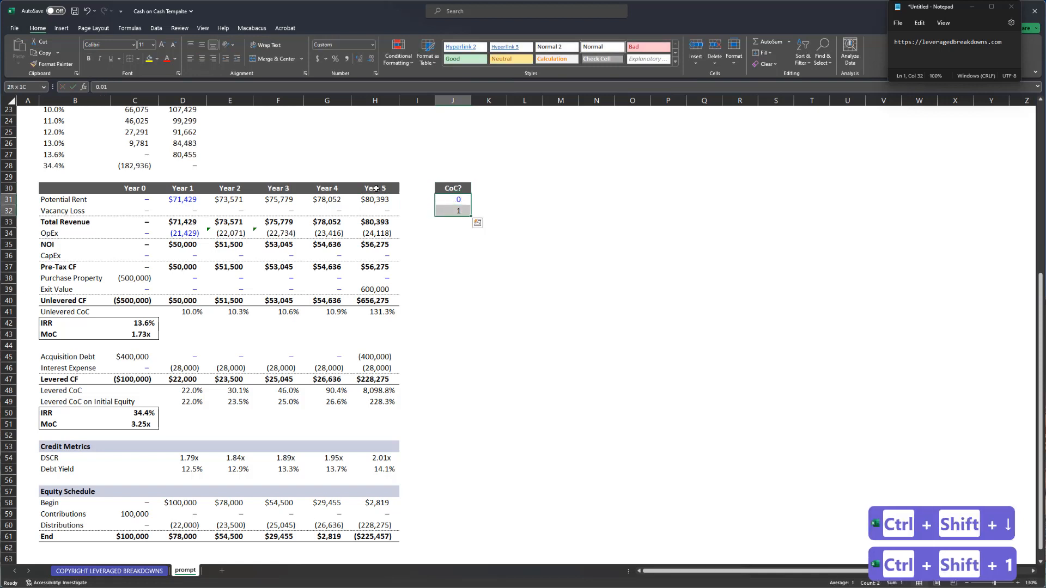
pyautogui.hotkey('ctrl', ';')
pyautogui.hotkey('ctrl', 'shift', '1')
pyautogui.write('1')
pyautogui.press('Return')
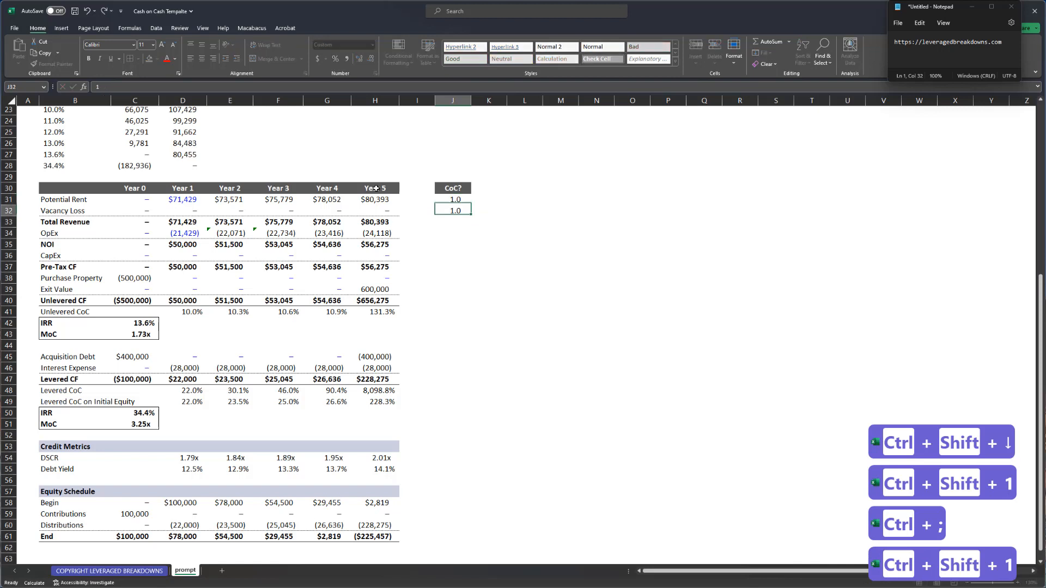
pyautogui.press('Up')
pyautogui.hotkey('shift', 'Down')
pyautogui.hotkey('ctrl', ';')
pyautogui.hotkey('ctrl', 'shift', '1')
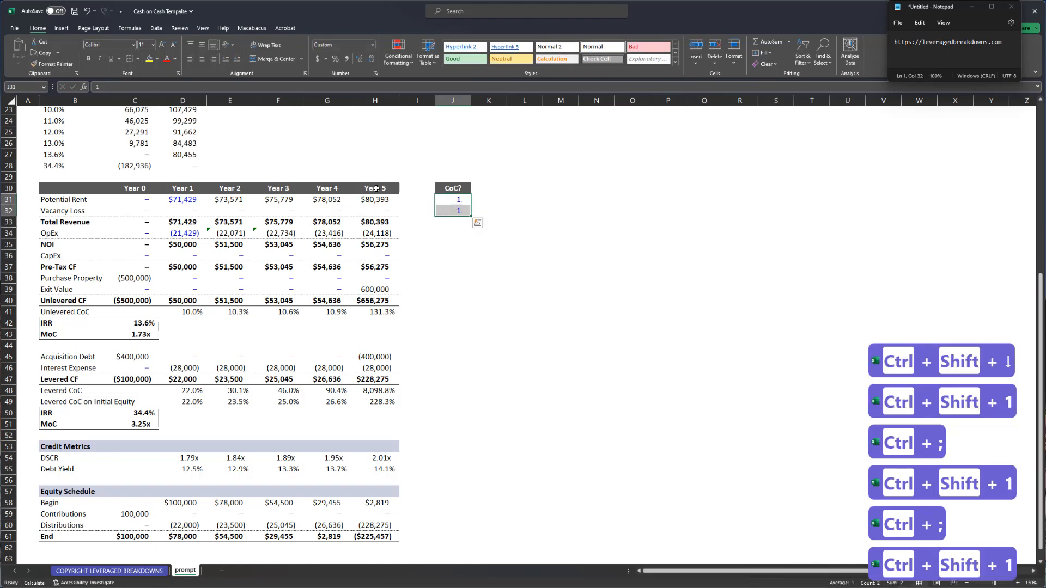
pyautogui.press('Down')
# - Fill the flag 1 down through the OpEx and CapEx rows of the CoC? column
pyautogui.hotkey('ctrl', 'c')
pyautogui.press('Down')
pyautogui.press('Down')
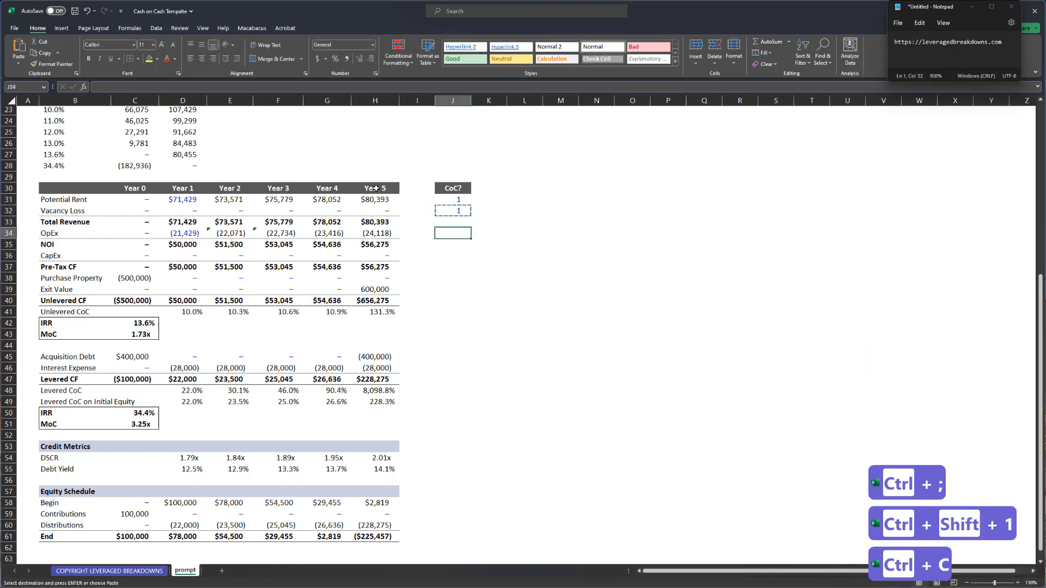
pyautogui.hotkey('ctrl', 'v')
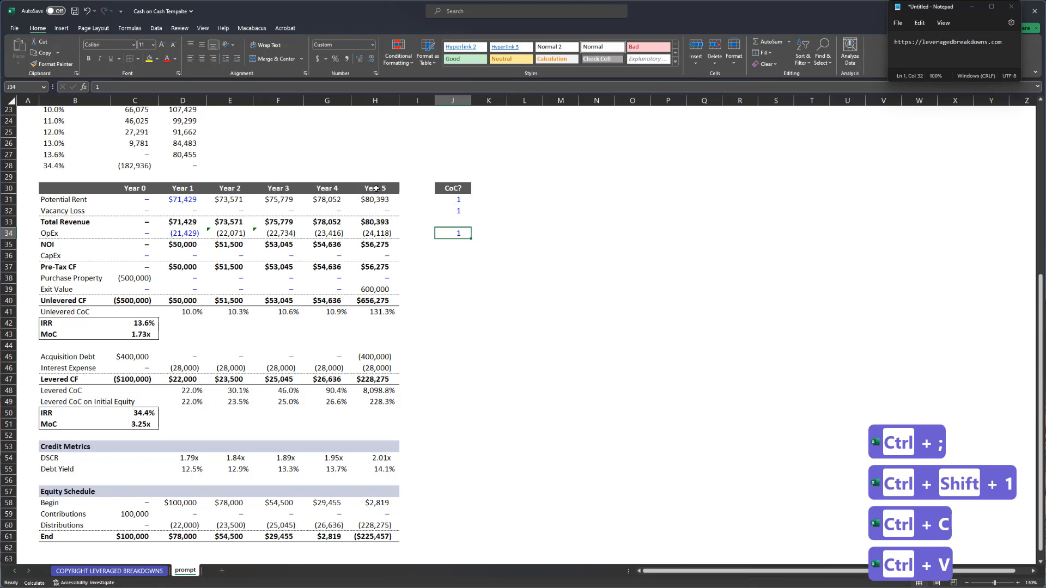
pyautogui.press('Up')
pyautogui.hotkey('ctrl', 'd')
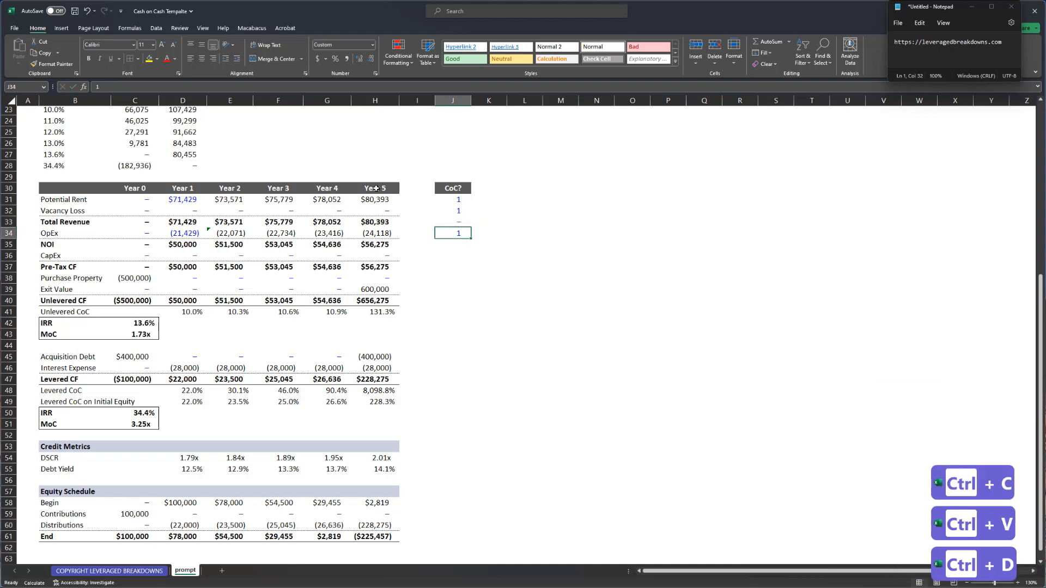
pyautogui.press('Up')
pyautogui.hotkey('shift', 'Down')
pyautogui.hotkey('shift', 'Down')
pyautogui.hotkey('shift', 'Down')
pyautogui.hotkey('shift', 'Down')
pyautogui.hotkey('shift', 'Down')
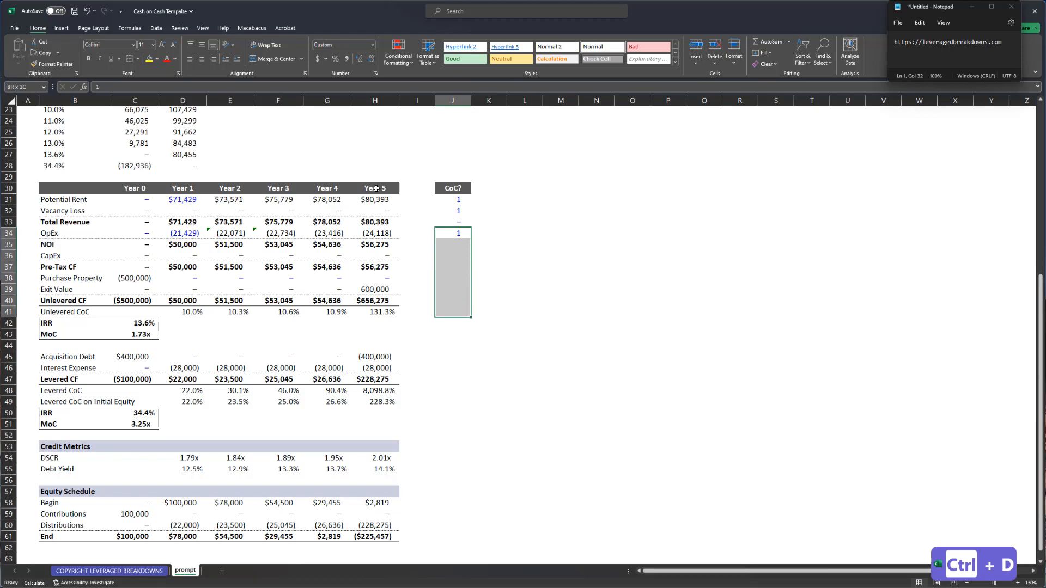
pyautogui.hotkey('ctrl', 'd')
pyautogui.hotkey('ctrl', 'Down')
pyautogui.press('Up')
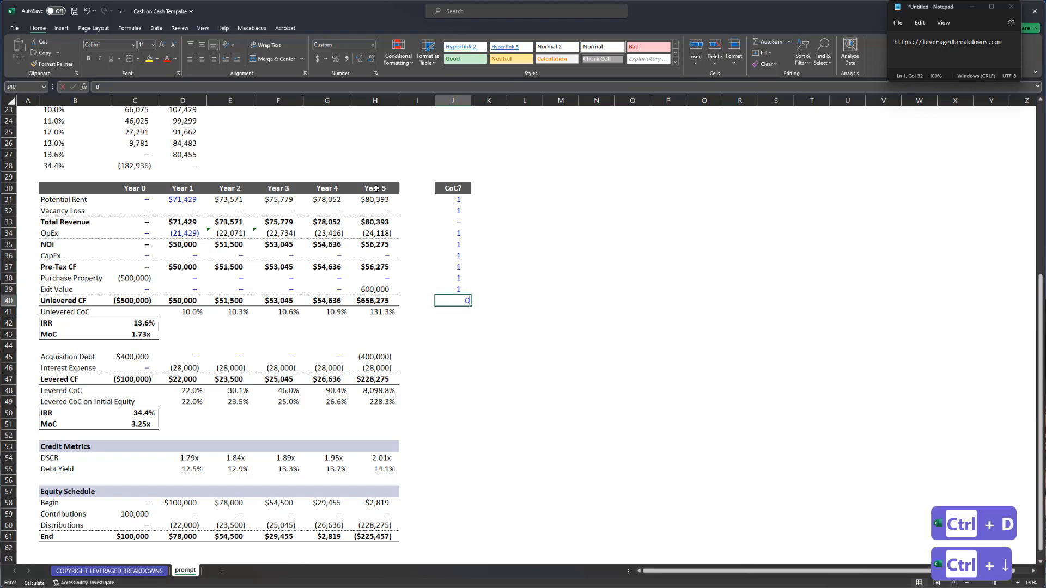
# - Set the CoC? flag to 0 for Unlevered CF, Pre-Tax CF, NOI, Purchase Property and Exit Value
pyautogui.press('Up')
pyautogui.press('Up')
pyautogui.press('Up')
pyautogui.write('0')
pyautogui.press('Up')
pyautogui.press('Up')
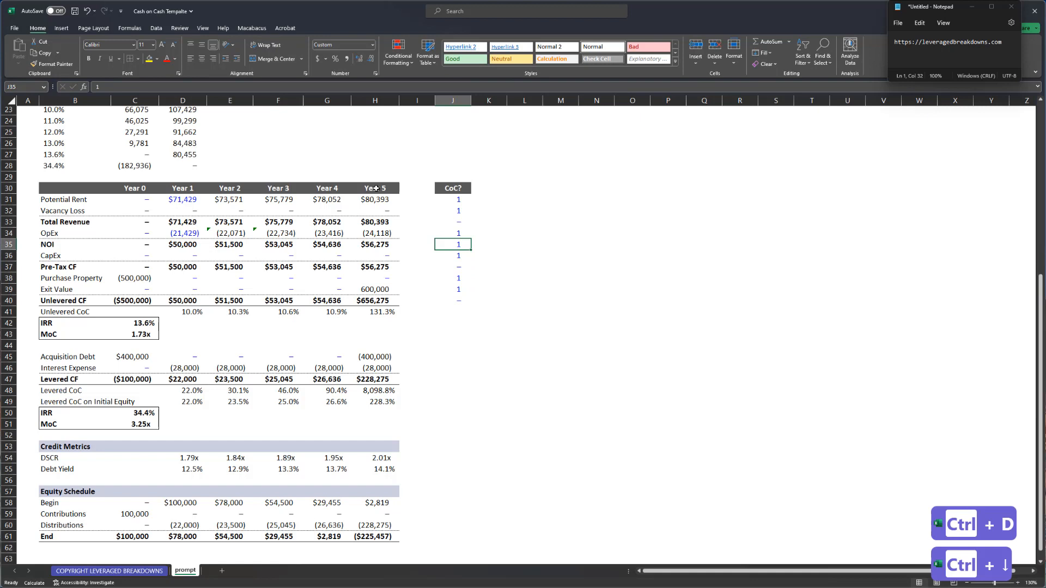
pyautogui.write('0')
pyautogui.press('Down')
pyautogui.press('Down')
pyautogui.press('Down')
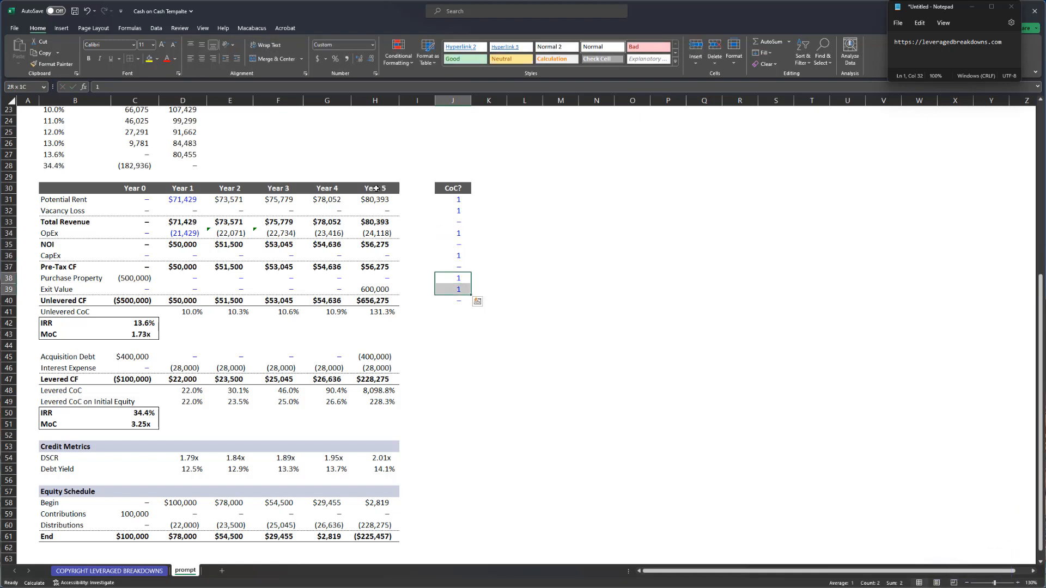
pyautogui.hotkey('ctrl', 'q')
pyautogui.press('Escape')
pyautogui.write('0')
pyautogui.hotkey('ctrl', 'shift', 'Return')
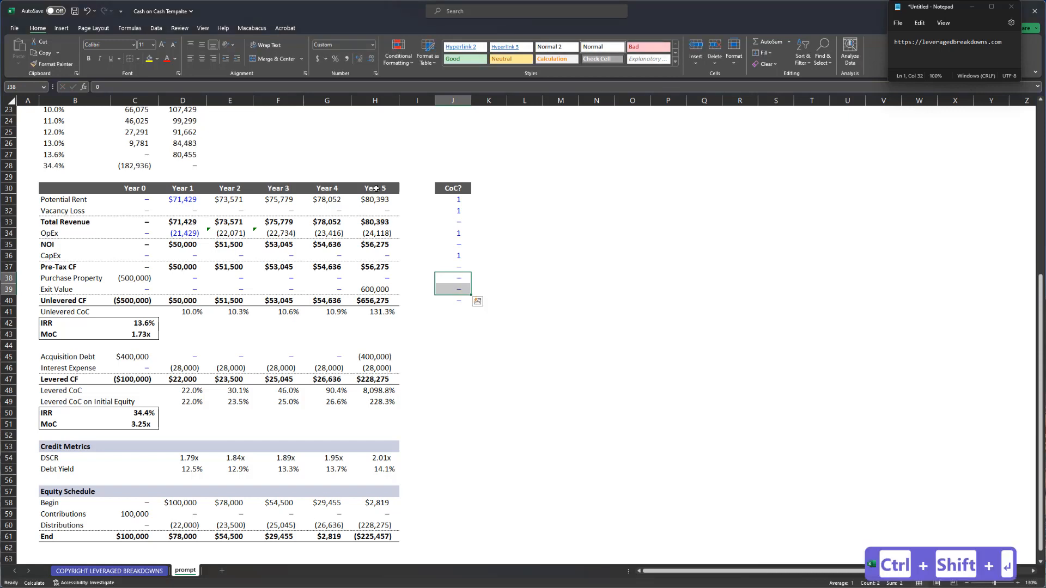
pyautogui.press('Return')
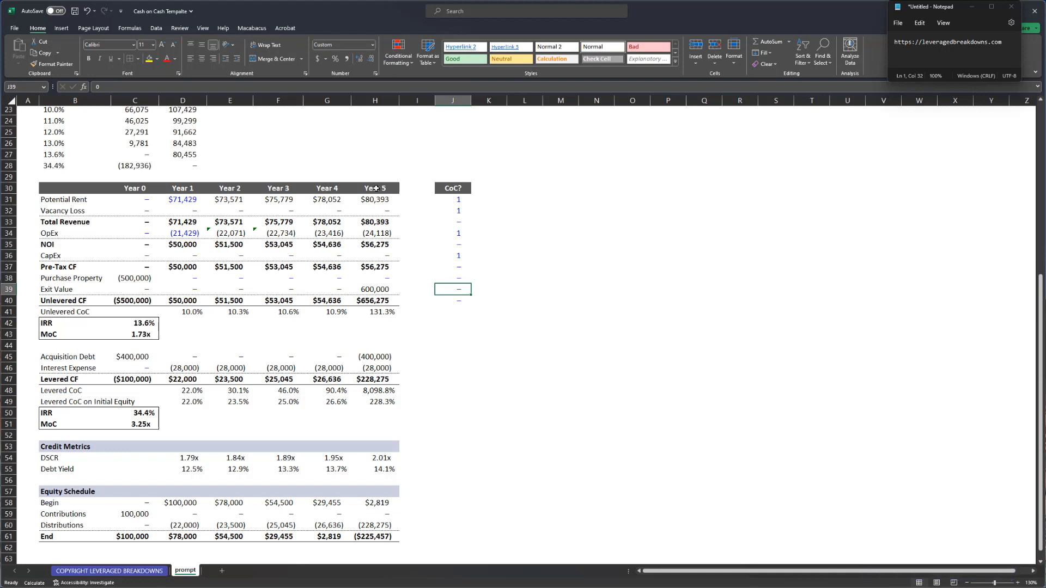
# - Rewrite the Year 1 Unlevered CoC in D41 as =SUMIFS(D$30:D$40,$J$30:$J$40,1)/$C$40*-1
pyautogui.press('Down')
pyautogui.press('Down')
pyautogui.press('Left')
pyautogui.press('Left')
pyautogui.press('Left')
pyautogui.press('Left')
pyautogui.press('Left')
pyautogui.press('Left')
pyautogui.press('F2')
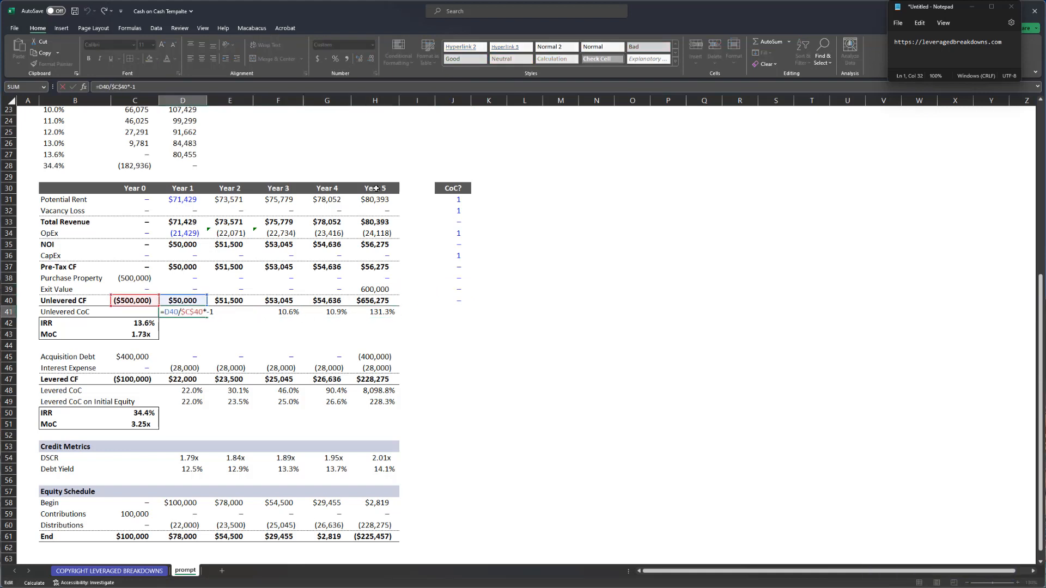
pyautogui.hotkey('ctrl', 'shift', 'Right')
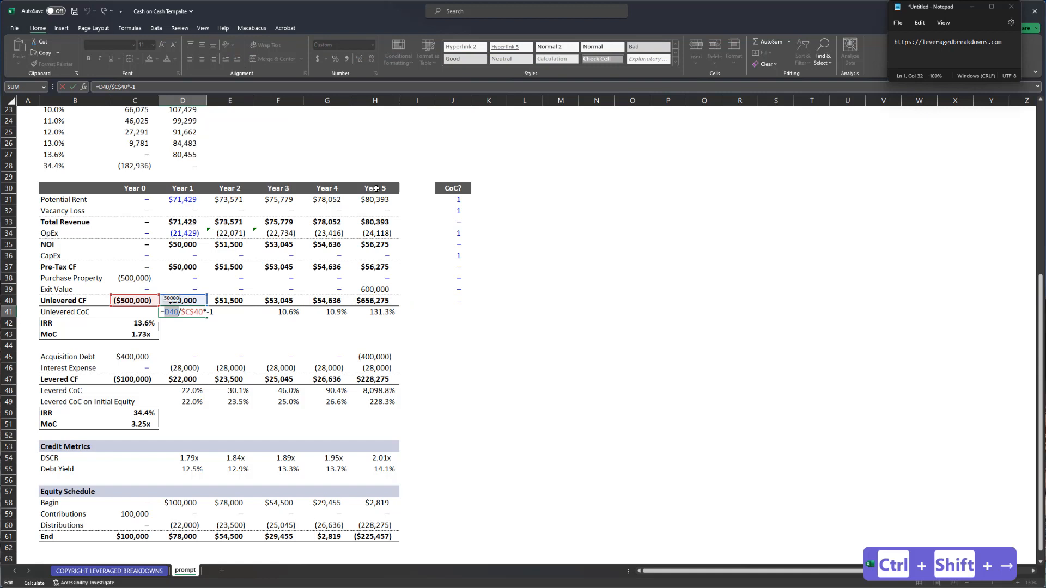
pyautogui.write('sumifs(')
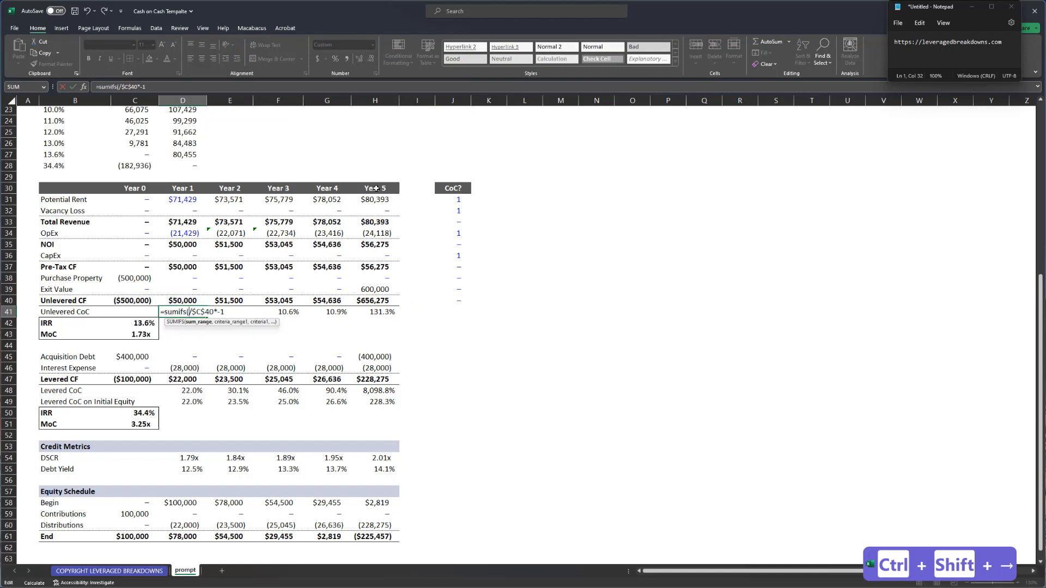
pyautogui.hotkey('ctrl', 'shift', 'Up')
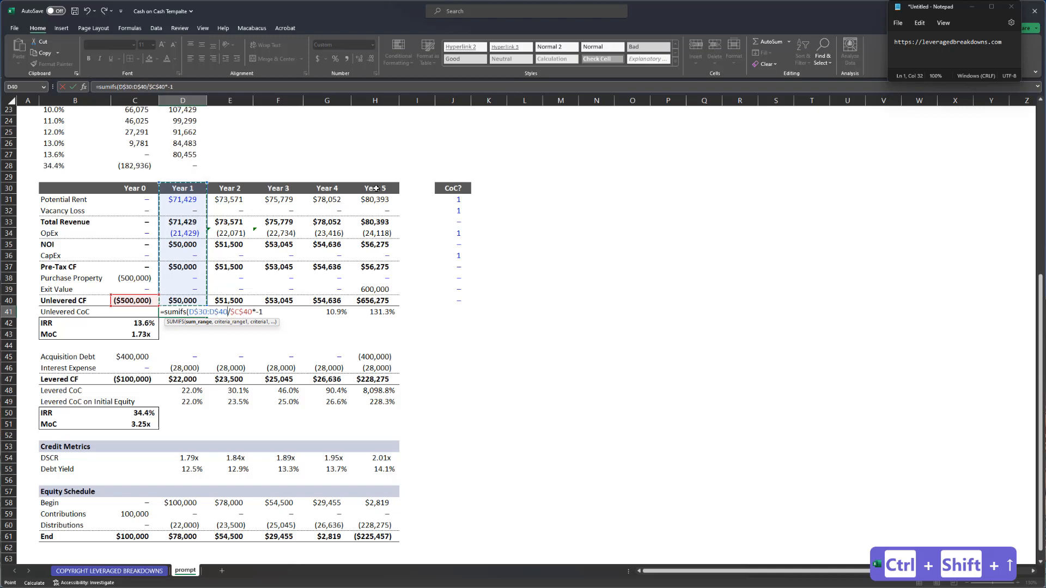
pyautogui.write(',')
pyautogui.press('Right')
pyautogui.press('Right')
pyautogui.press('Right')
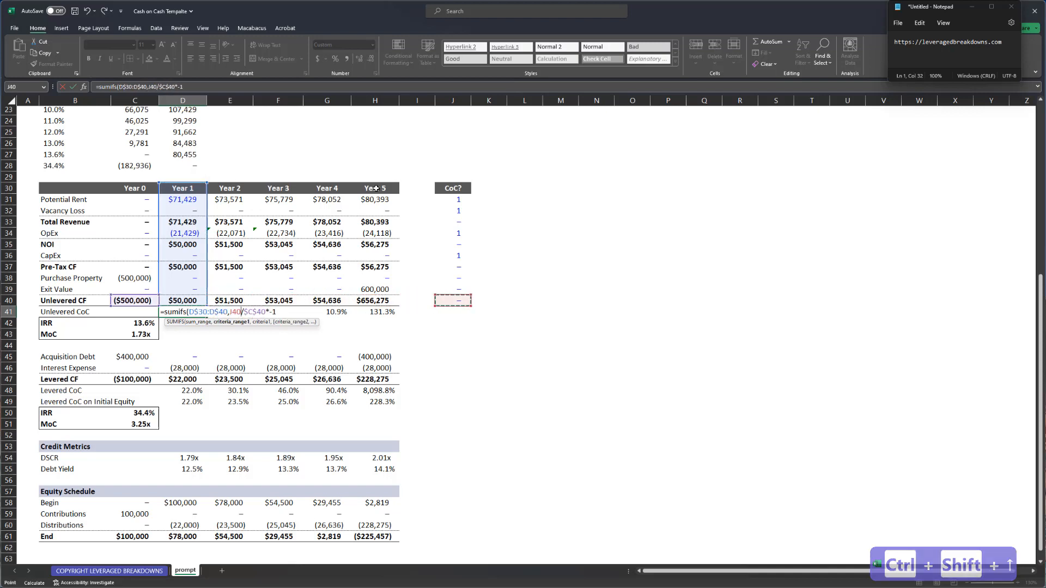
pyautogui.hotkey('ctrl', 'shift', 'Up')
pyautogui.press('F4')
pyautogui.write(',1)')
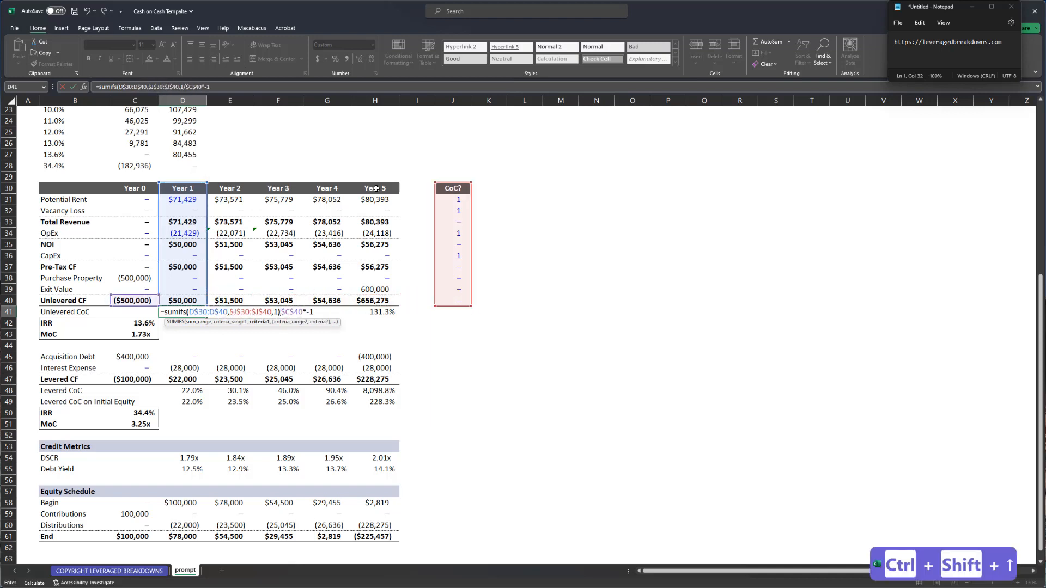
pyautogui.press('Return')
# - Paste the new formula as formulas only across D41:H41, check Year 5, and save the workbook
pyautogui.press('Up')
pyautogui.hotkey('ctrl', 'c')
pyautogui.hotkey('ctrl', 'shift', 'Right')
pyautogui.hotkey('alt', 'e')
pyautogui.press('s')
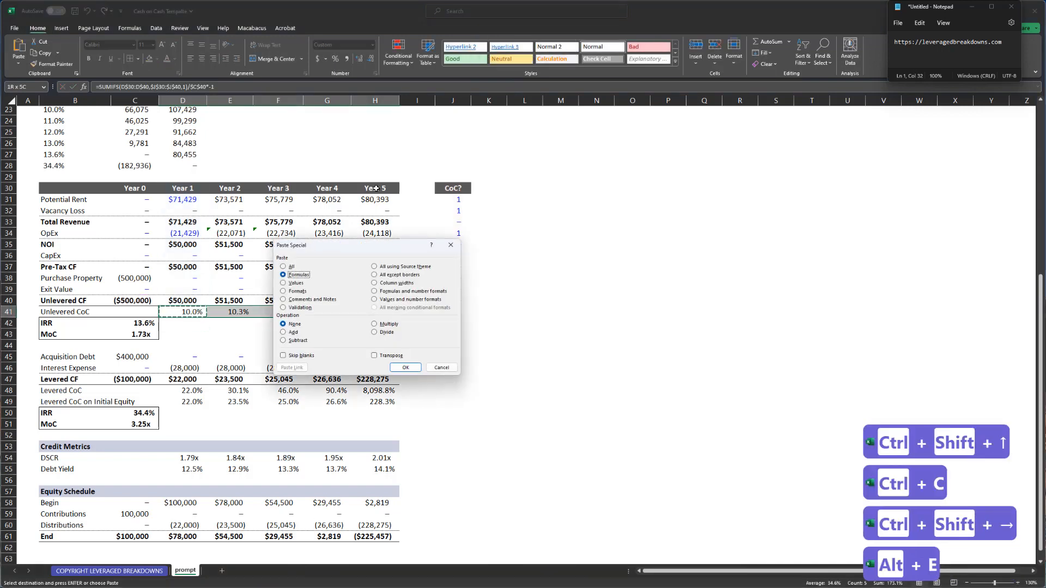
pyautogui.press('f')
pyautogui.press('Return')
pyautogui.hotkey('ctrl', 'Right')
pyautogui.press('F2')
pyautogui.press('Escape')
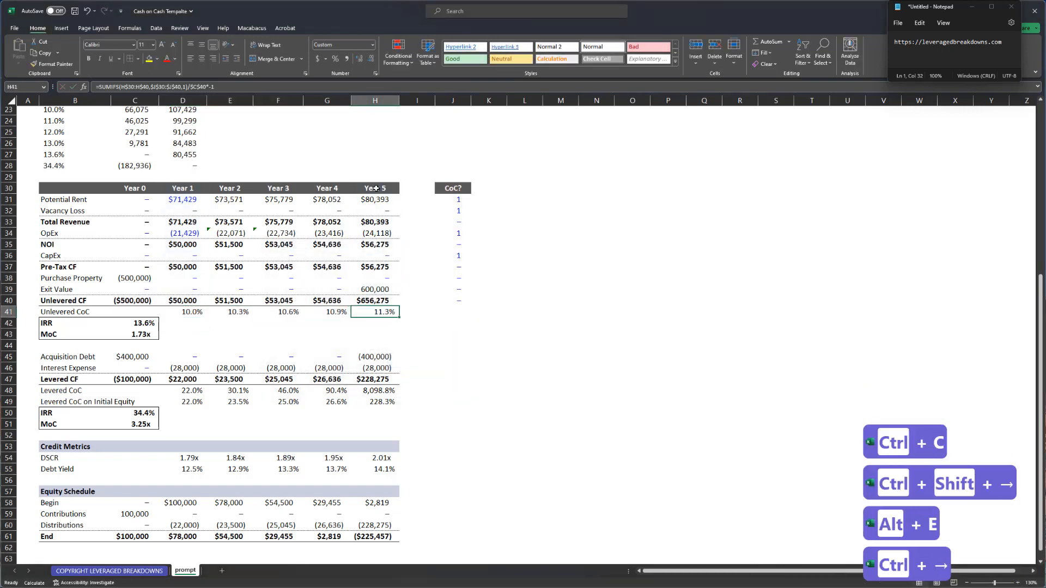
pyautogui.press('Left')
pyautogui.press('Left')
pyautogui.press('Left')
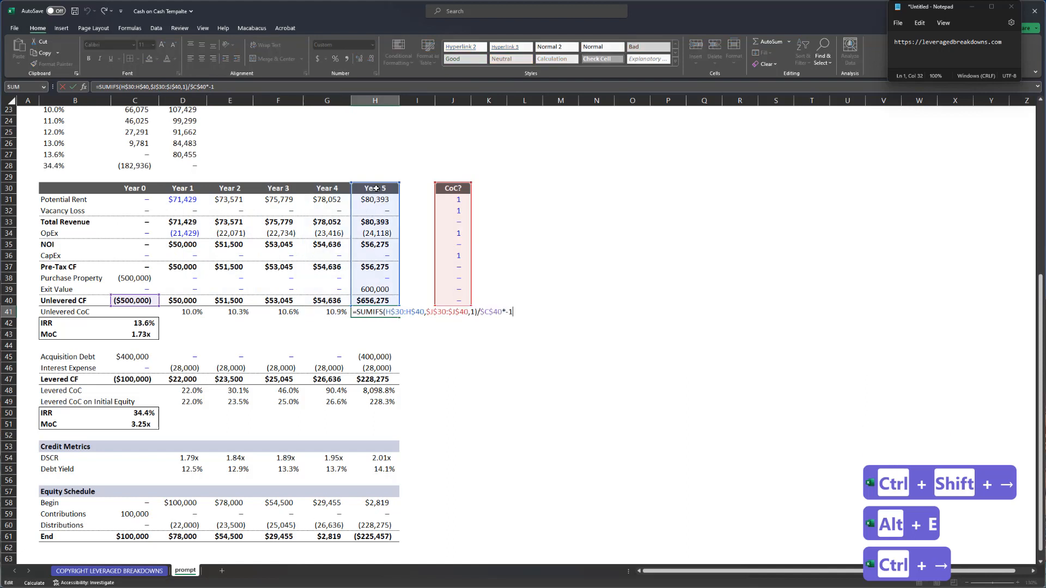
pyautogui.hotkey('ctrl', 'Return')
pyautogui.hotkey('ctrl', 'Left')
pyautogui.hotkey('ctrl', 'Left')
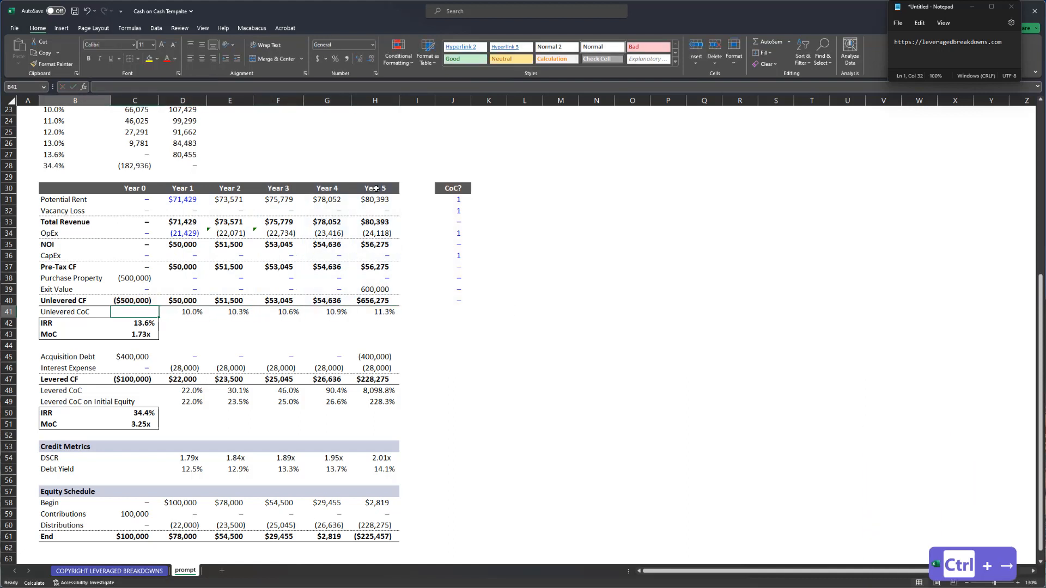
pyautogui.hotkey('ctrl', 's')
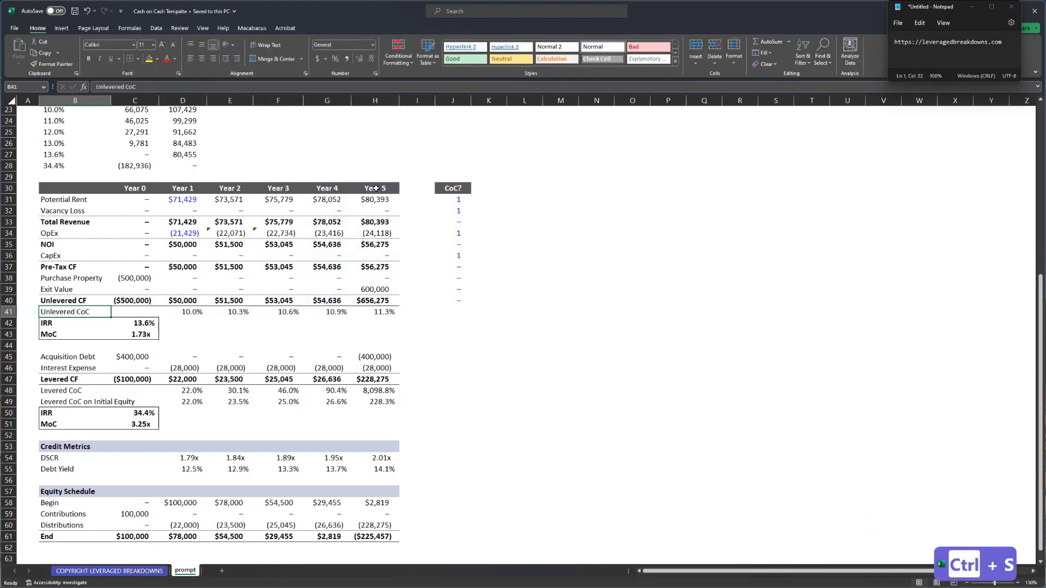
# - Review the Unlevered CoC formulas for Years 2–5 and the Year 0 Unlevered CF formula
pyautogui.press('Right')
pyautogui.press('Right')
pyautogui.press('F2')
pyautogui.press('Tab')
pyautogui.press('F2')
pyautogui.press('Tab')
pyautogui.press('F2')
pyautogui.press('Tab')
pyautogui.press('F2')
pyautogui.press('Tab')
pyautogui.press('F2')
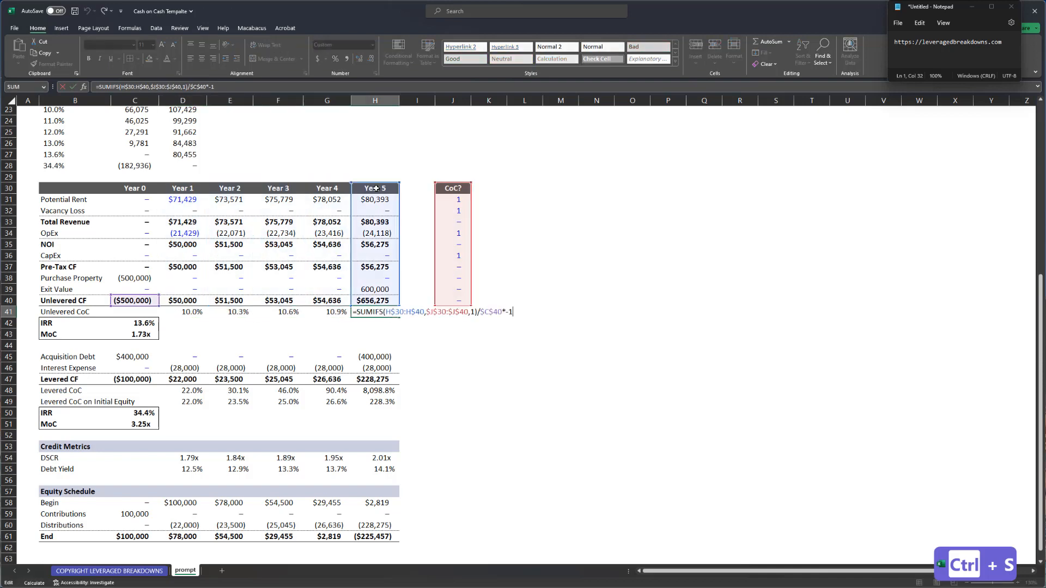
pyautogui.press('Escape')
pyautogui.hotkey('ctrl', 'Left')
pyautogui.press('Left')
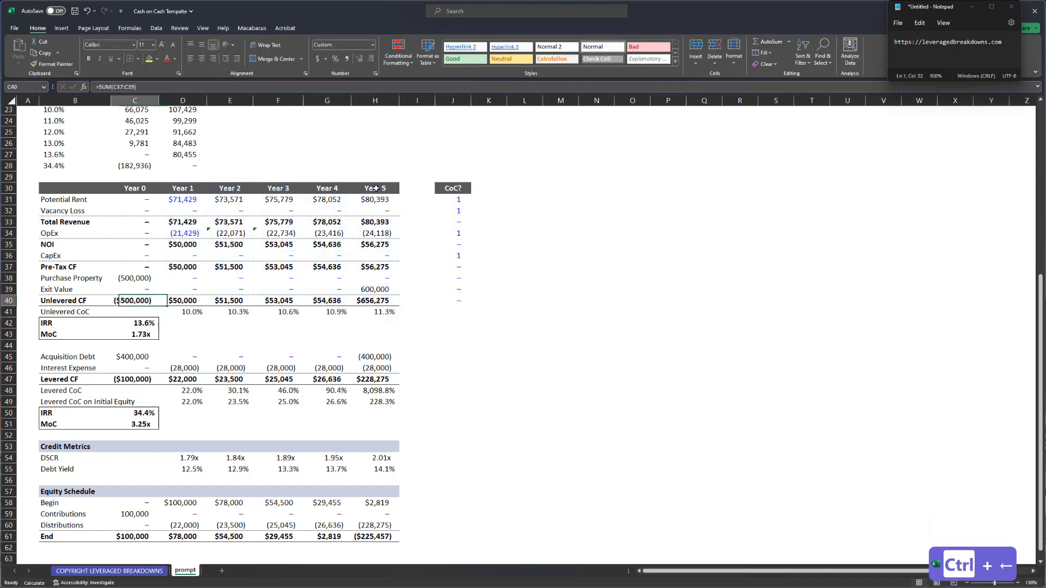
pyautogui.press('Up')
pyautogui.press('F2')
pyautogui.scroll(-3, 50, 337)
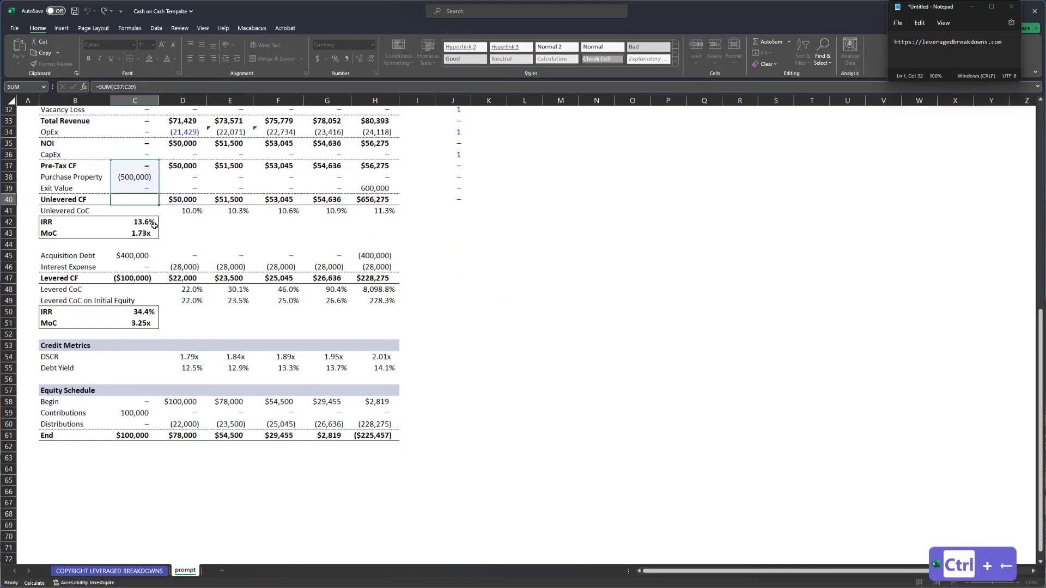
pyautogui.press('Escape')
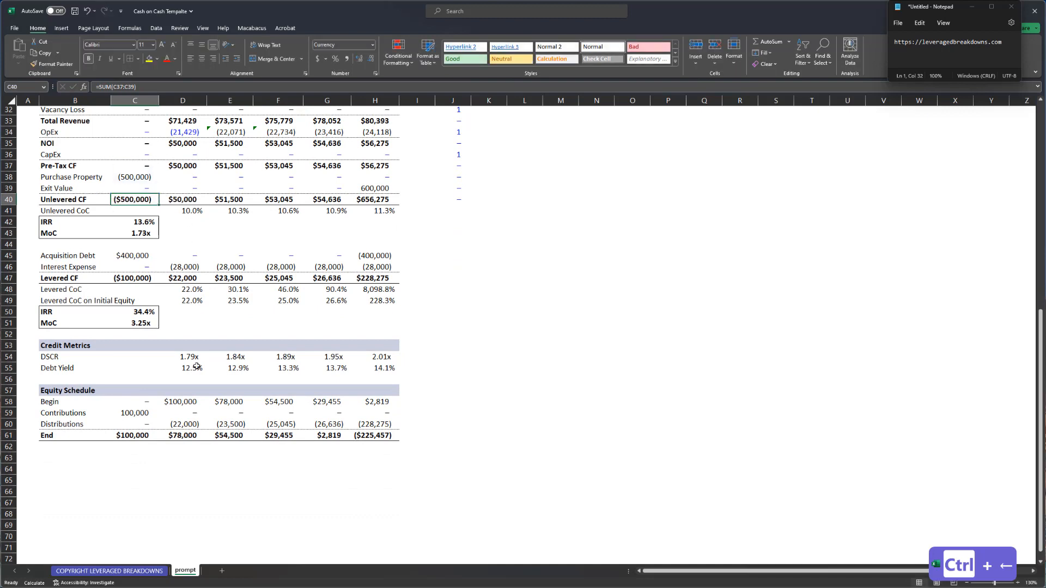
# - Inspect the Levered CoC formulas for Years 1–5 and recheck the Unlevered CoC row
pyautogui.click(195, 280)
pyautogui.click(197, 289)
pyautogui.press('F2')
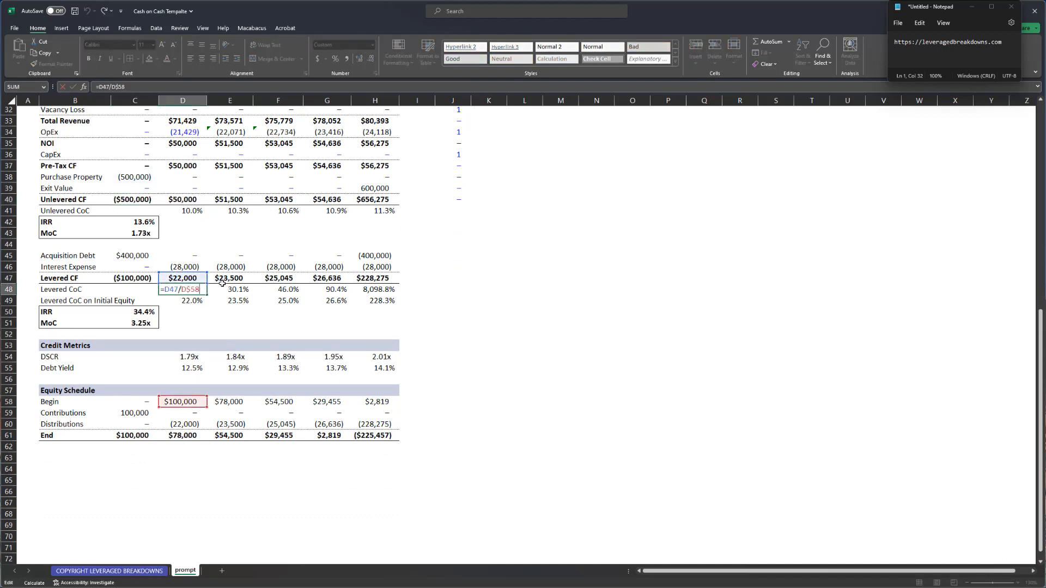
pyautogui.press('Tab')
pyautogui.press('F2')
pyautogui.press('Tab')
pyautogui.press('F2')
pyautogui.press('Tab')
pyautogui.press('F2')
pyautogui.press('Tab')
pyautogui.press('F2')
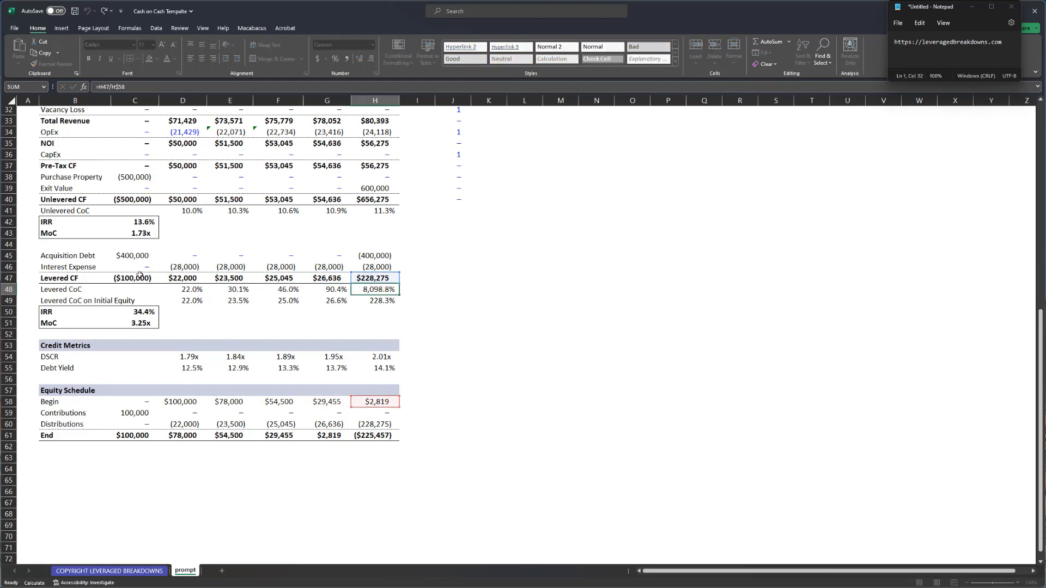
pyautogui.press('Escape')
pyautogui.click(95, 207)
pyautogui.hotkey('shift', 'space')
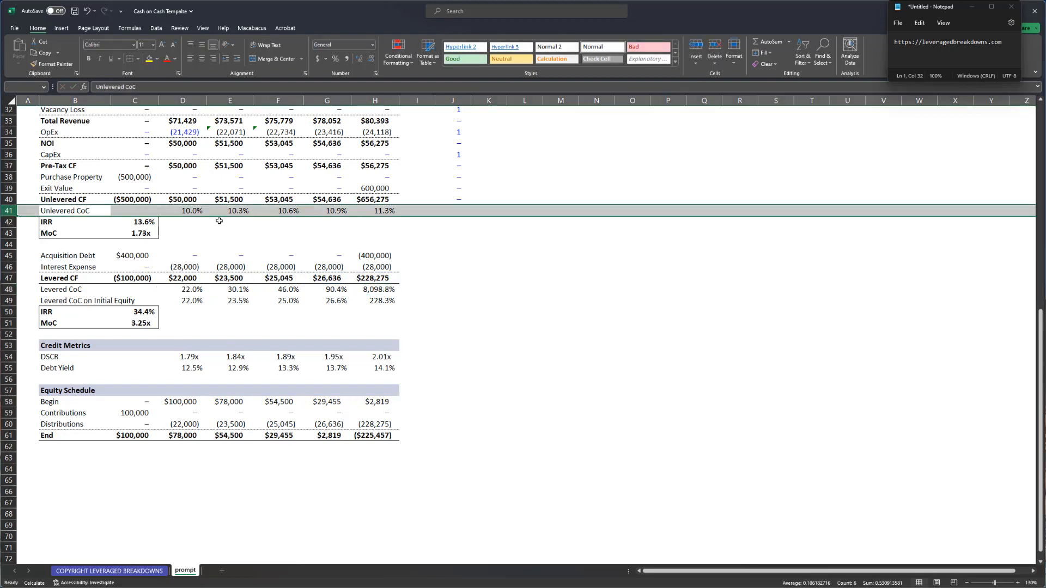
pyautogui.scroll(2, 223, 240)
pyautogui.click(195, 275)
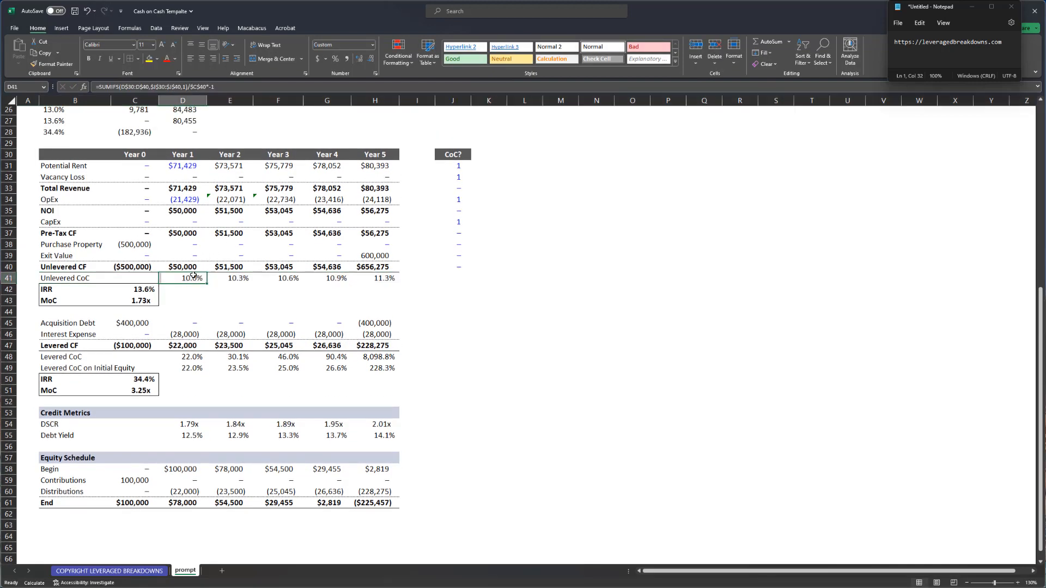
pyautogui.click(132, 244)
pyautogui.click(214, 278)
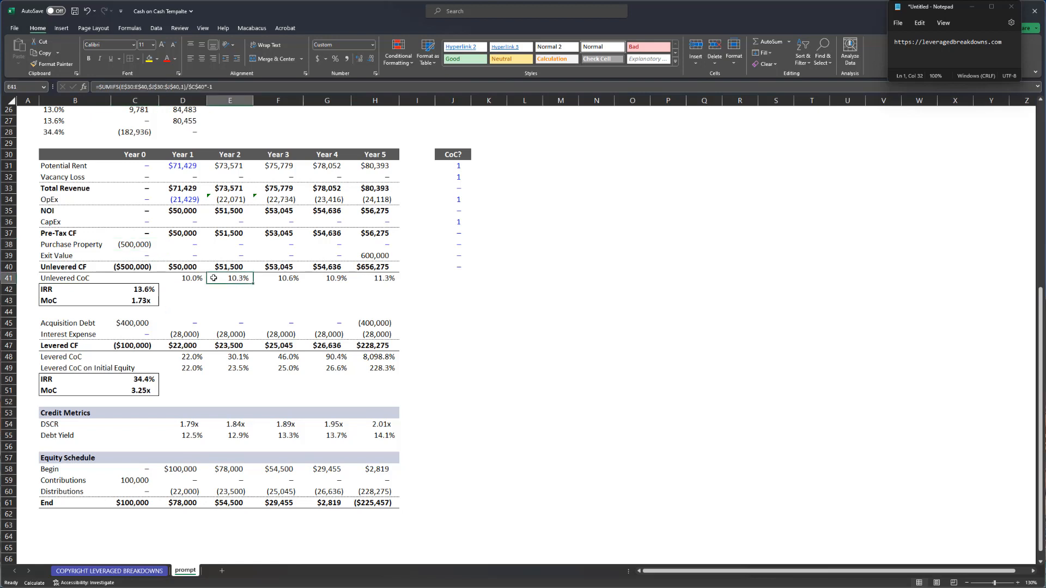
pyautogui.doubleClick(194, 362)
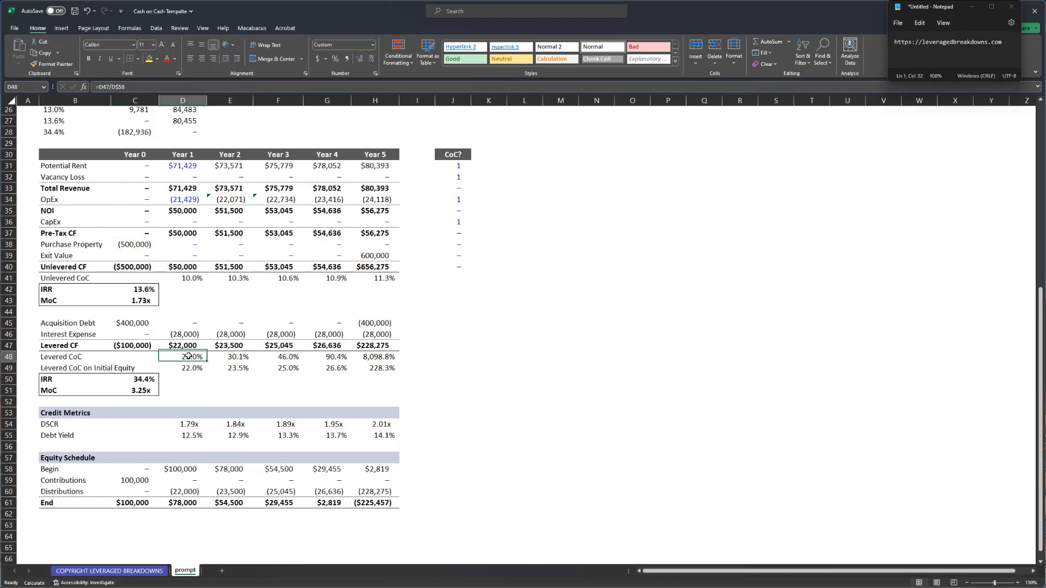
# - Set the CoC? flag for Interest Expense in J46 to 1
pyautogui.press('Escape')
pyautogui.click(462, 258)
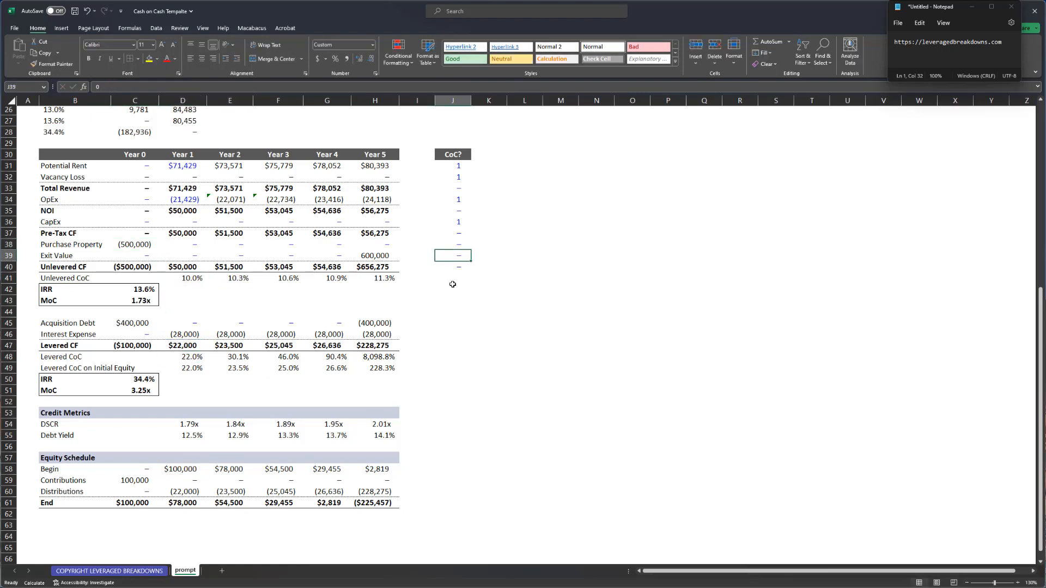
pyautogui.hotkey('ctrl', 'c')
pyautogui.press('Down')
pyautogui.press('Down')
pyautogui.press('Down')
pyautogui.press('Down')
pyautogui.press('Down')
pyautogui.press('Down')
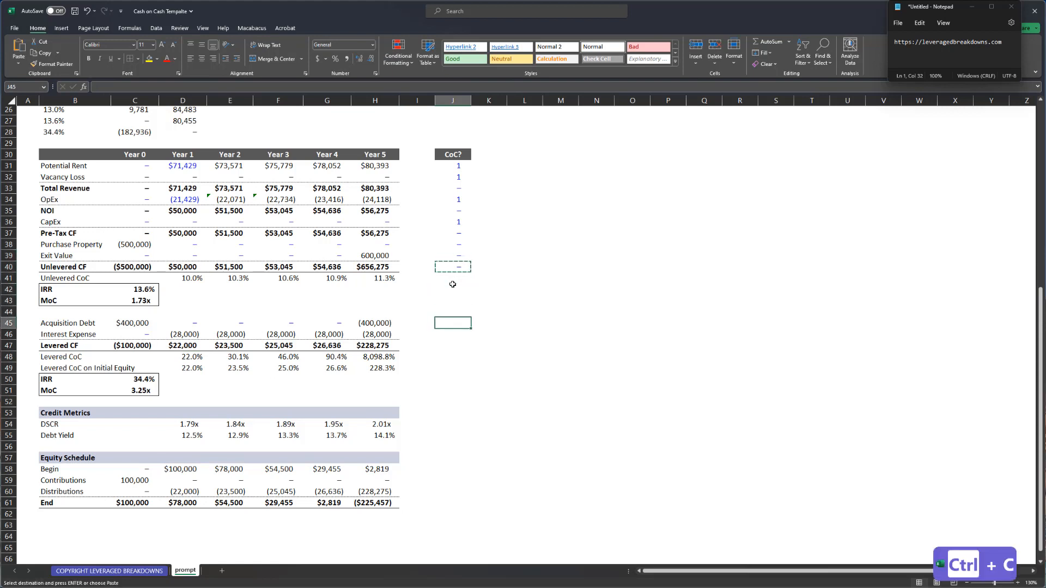
pyautogui.hotkey('ctrl', 'v')
pyautogui.hotkey('ctrl', 'v')
pyautogui.press('Escape')
pyautogui.press('Up')
pyautogui.press('Down')
pyautogui.press('Up')
pyautogui.press('Down')
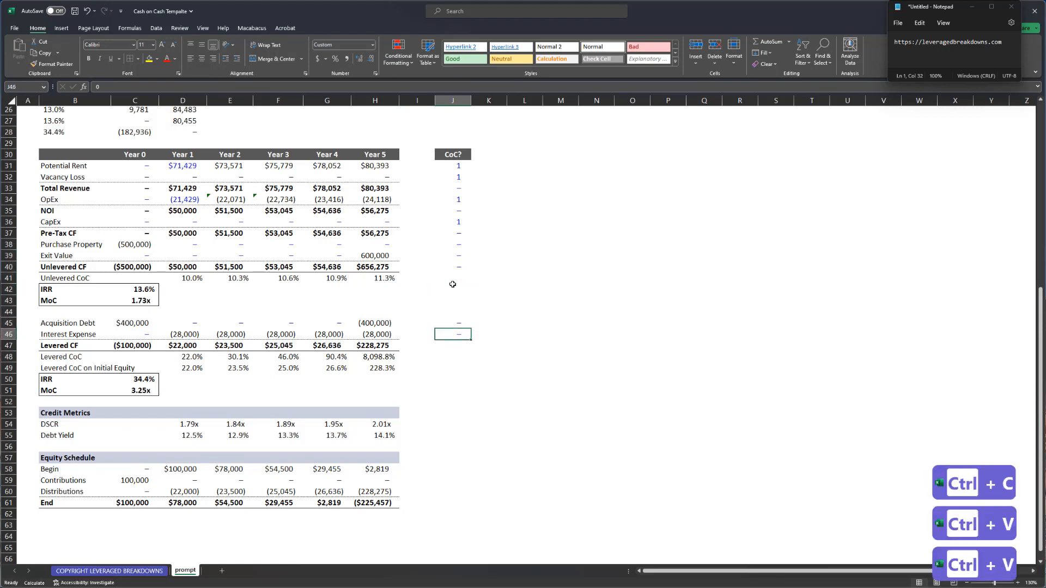
pyautogui.write('1')
pyautogui.press('Return')
pyautogui.press('Up')
pyautogui.hotkey('shift', 'space')
pyautogui.press('Up')
pyautogui.press('Down')
pyautogui.hotkey('shift', 'space')
pyautogui.press('Right')
pyautogui.press('Left')
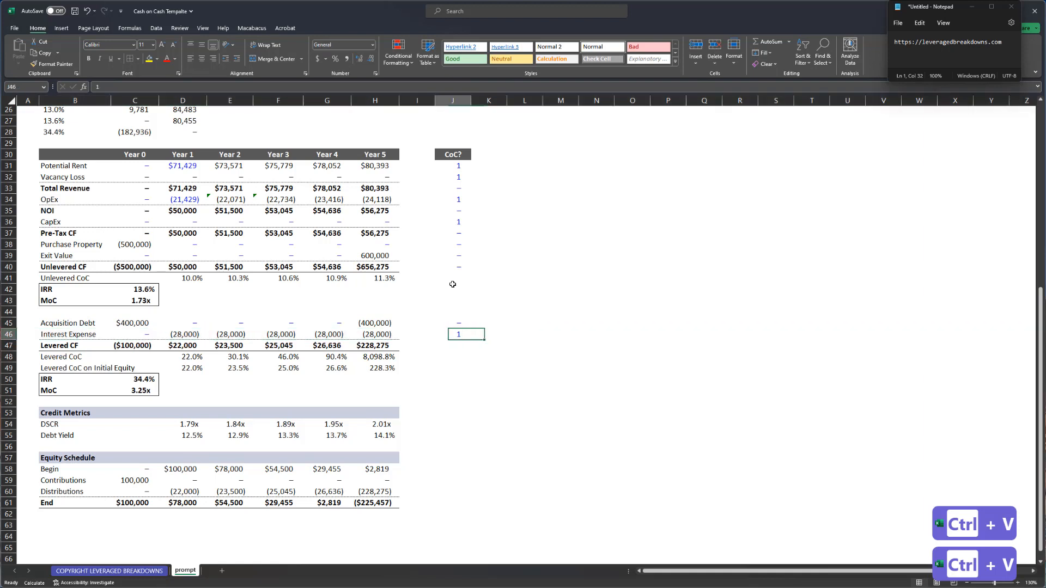
# - Copy the SUMIFS portion of the Year 1 Unlevered CoC formula in D41
pyautogui.press('Down')
pyautogui.hotkey('ctrl', 'Left')
pyautogui.hotkey('ctrl', 'Left')
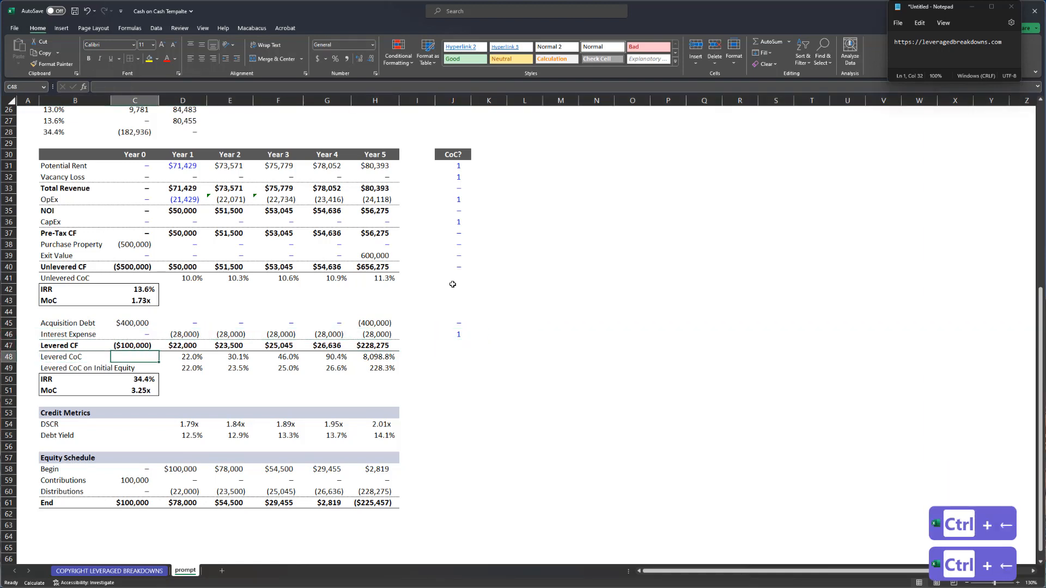
pyautogui.press('Right')
pyautogui.press('Right')
pyautogui.hotkey('ctrl', 'Up')
pyautogui.hotkey('ctrl', 'Up')
pyautogui.press('F2')
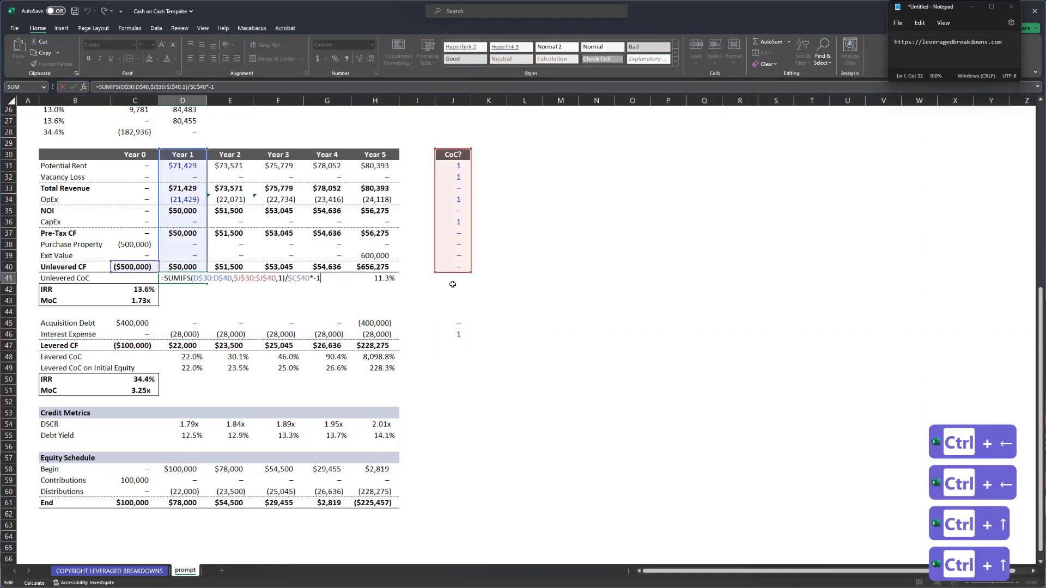
pyautogui.hotkey('ctrl', 'Right')
pyautogui.hotkey('ctrl', 'shift', 'Right')
pyautogui.hotkey('ctrl', 'shift', 'Right')
pyautogui.hotkey('ctrl', 'shift', 'Right')
pyautogui.hotkey('ctrl', 'shift', 'Right')
pyautogui.hotkey('ctrl', 'shift', 'Right')
pyautogui.hotkey('ctrl', 'shift', 'Right')
pyautogui.hotkey('ctrl', 'shift', 'Right')
pyautogui.hotkey('ctrl', 'shift', 'Right')
pyautogui.hotkey('ctrl', 'shift', 'Right')
pyautogui.hotkey('ctrl', 'shift', 'Right')
pyautogui.hotkey('ctrl', 'shift', 'Right')
pyautogui.hotkey('ctrl', 'shift', 'Right')
pyautogui.hotkey('ctrl', 'shift', 'Right')
pyautogui.hotkey('ctrl', 'shift', 'Right')
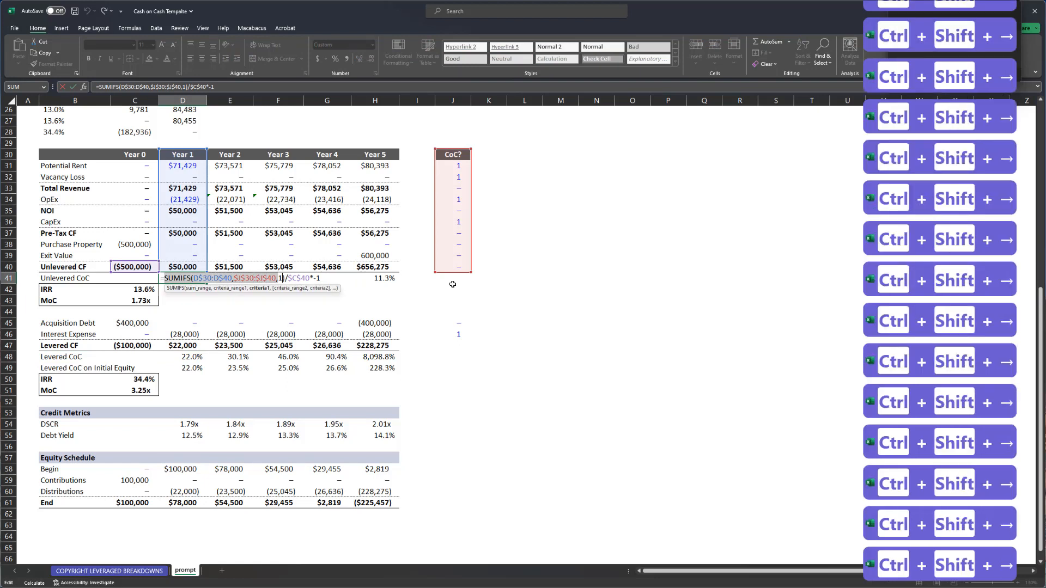
pyautogui.hotkey('ctrl', 'c')
pyautogui.press('Return')
# - Rebuild D48 as the SUMIFS with sums through row 47 and flags through row 46, formatted as percent
pyautogui.hotkey('ctrl', 'Down')
pyautogui.press('Down')
pyautogui.press('Down')
pyautogui.press('Down')
pyautogui.press('F2')
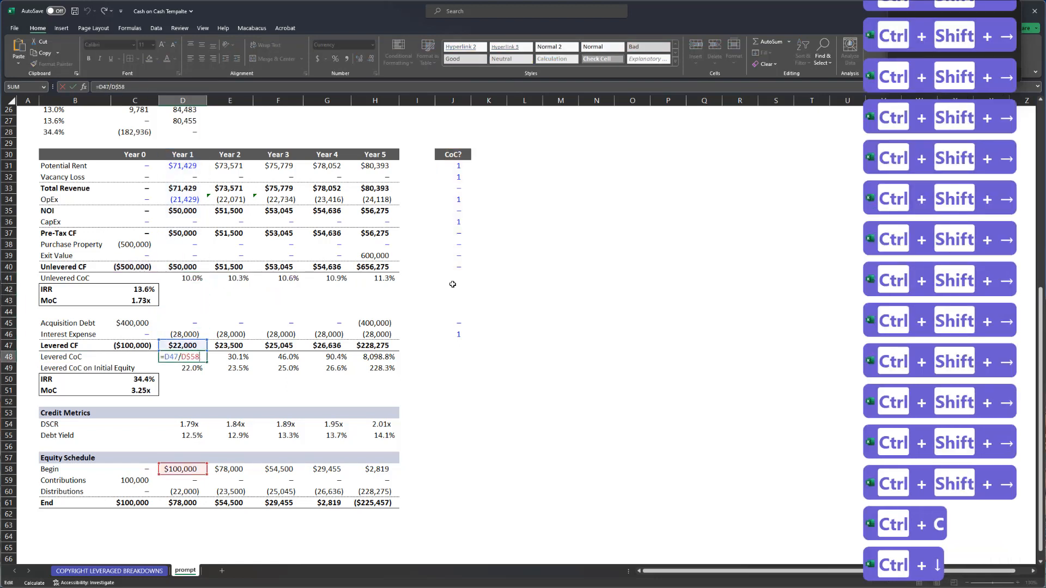
pyautogui.hotkey('ctrl', 'Home')
pyautogui.hotkey('ctrl', 'v')
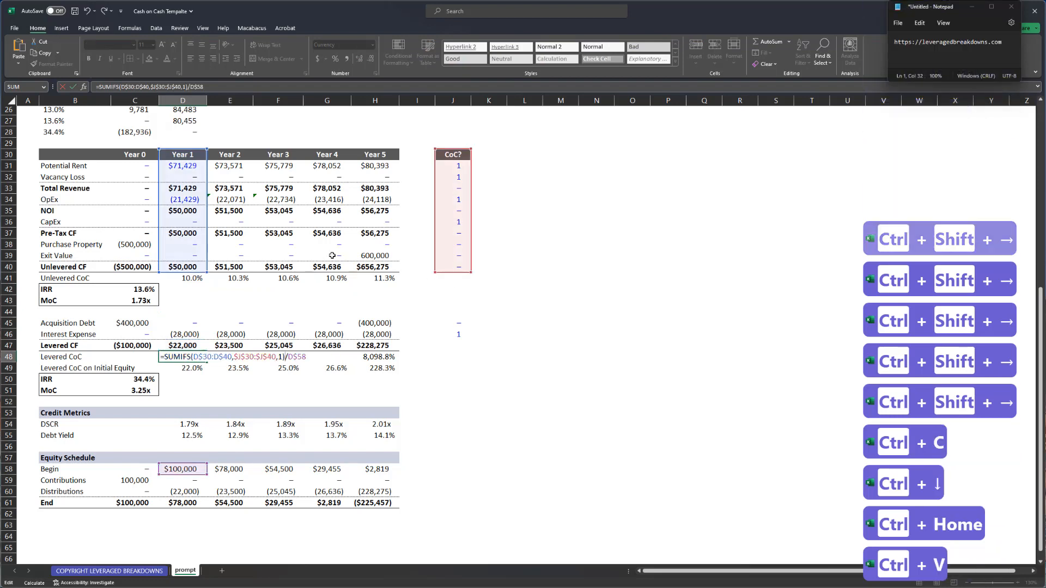
pyautogui.moveTo(203, 273); pyautogui.dragTo(206, 350)
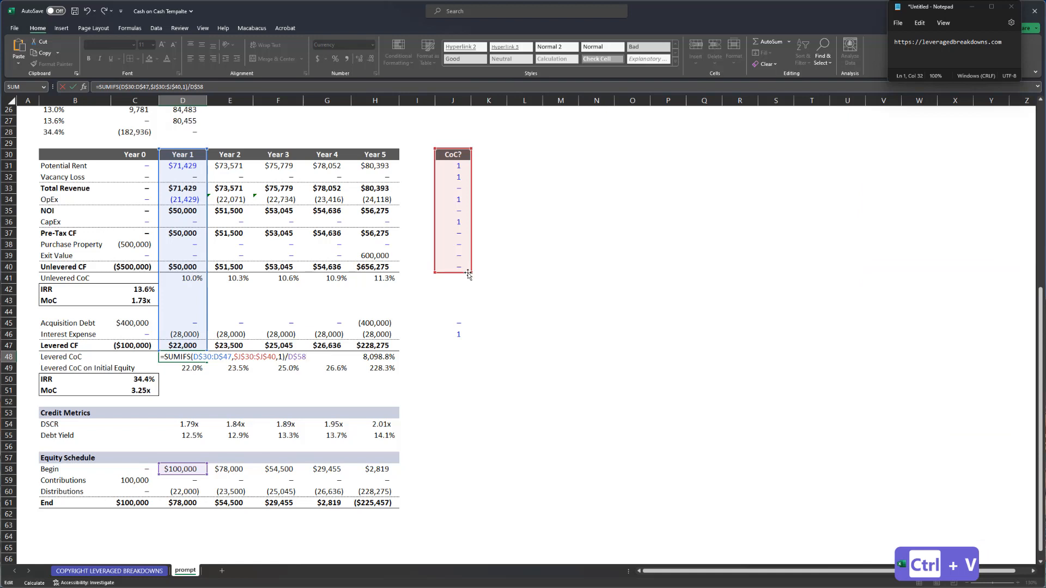
pyautogui.moveTo(472, 272); pyautogui.dragTo(458, 335)
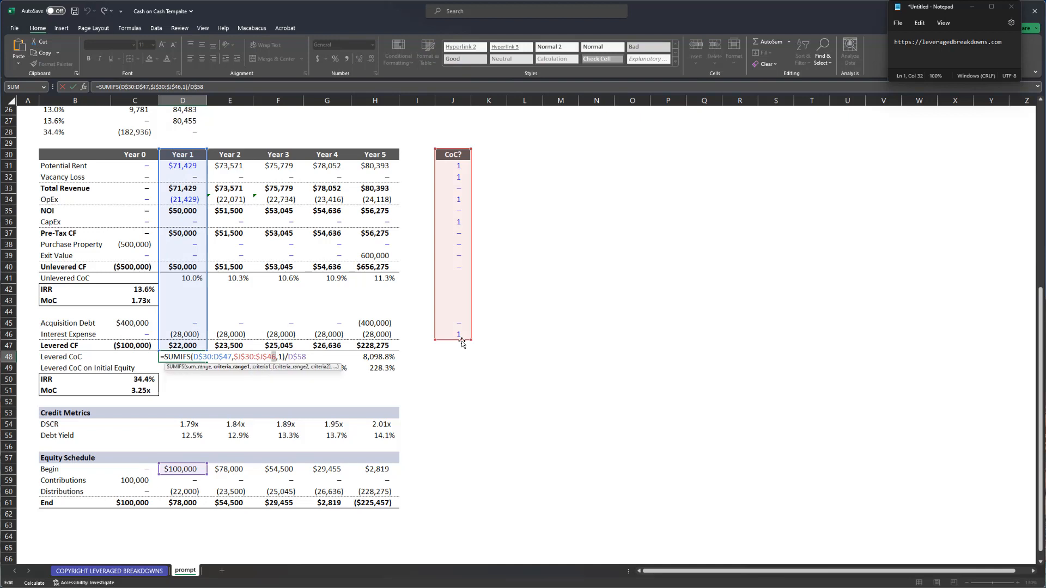
pyautogui.hotkey('ctrl', 'Return')
pyautogui.hotkey('ctrl', 'c')
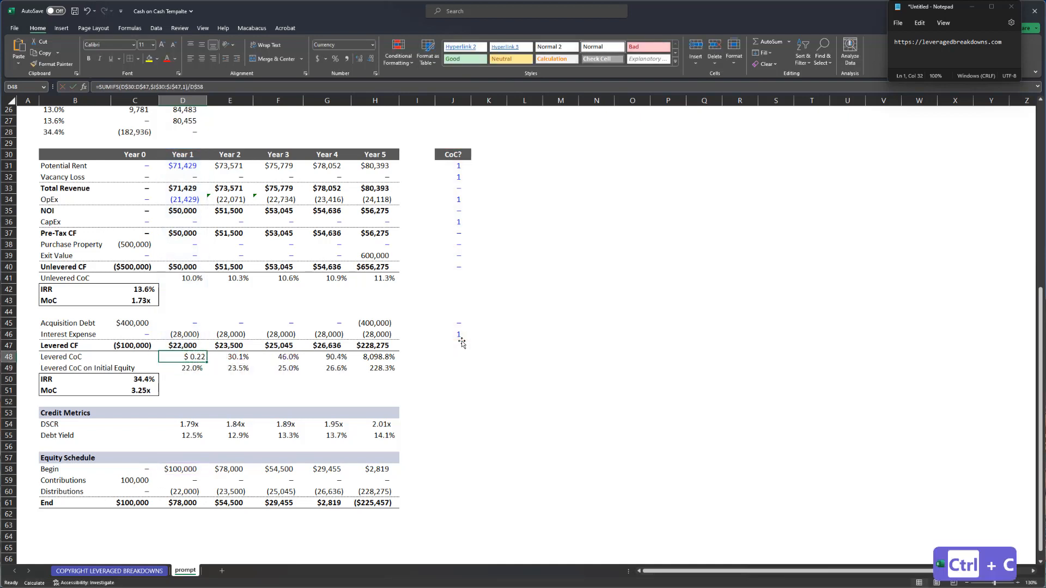
pyautogui.hotkey('ctrl', 'shift', '5')
# - Paste the Levered CoC formula as formulas only across D48:H48
pyautogui.hotkey('ctrl', 'c')
pyautogui.hotkey('ctrl', 'shift', 'Right')
pyautogui.hotkey('alt', 'e')
pyautogui.press('s')
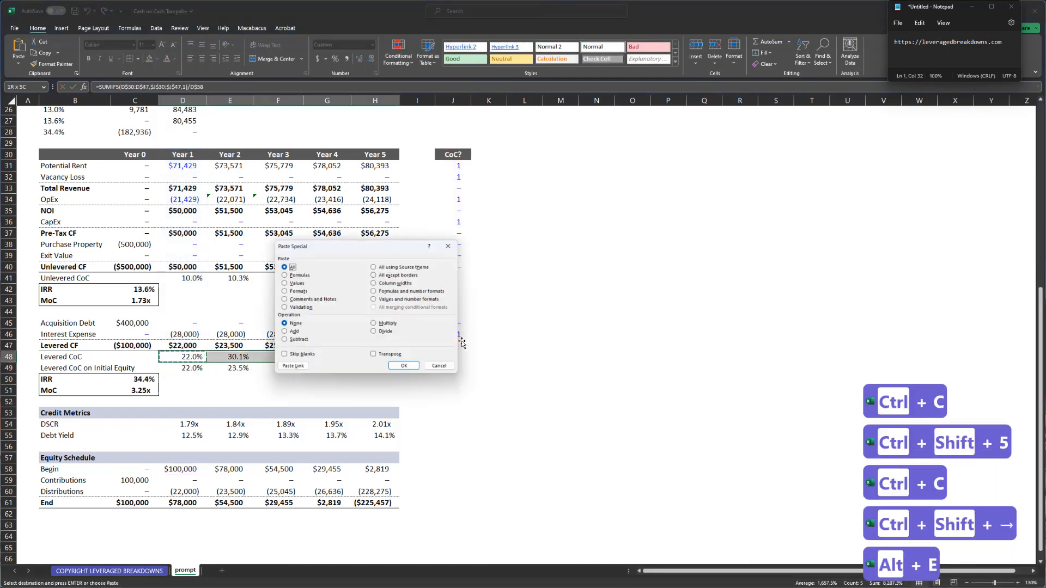
pyautogui.press('f')
pyautogui.press('Return')
# - Review each year's Levered CoC formula and copy the Year 1 formula text
pyautogui.press('Escape')
pyautogui.press('Right')
pyautogui.press('Left')
pyautogui.press('F2')
pyautogui.press('Tab')
pyautogui.press('F2')
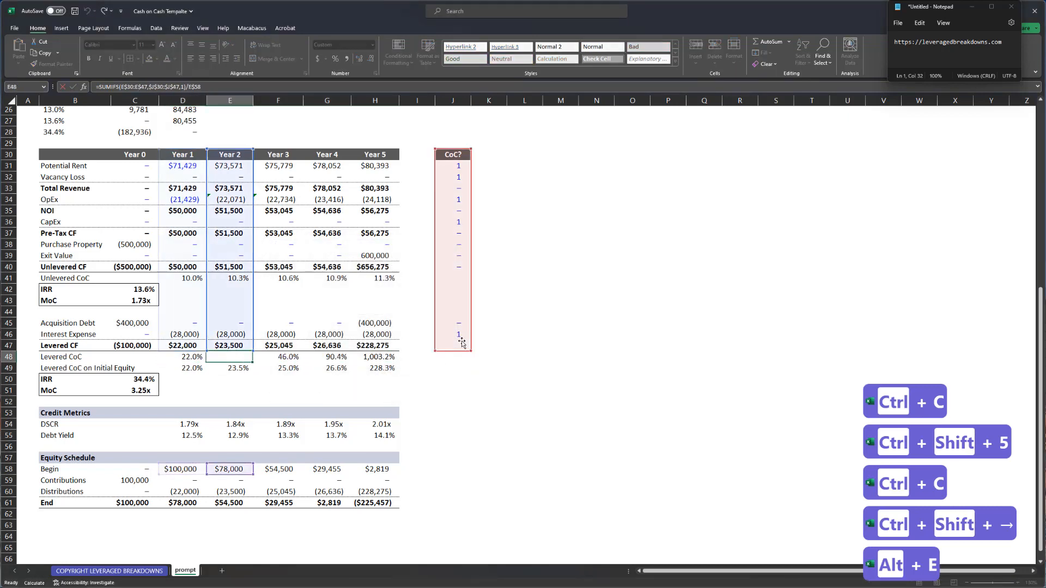
pyautogui.press('Tab')
pyautogui.press('F2')
pyautogui.press('Tab')
pyautogui.press('F2')
pyautogui.press('Tab')
pyautogui.press('F2')
pyautogui.press('Tab')
pyautogui.press('Left')
pyautogui.press('Left')
pyautogui.press('Left')
pyautogui.press('Left')
pyautogui.press('Left')
pyautogui.press('F2')
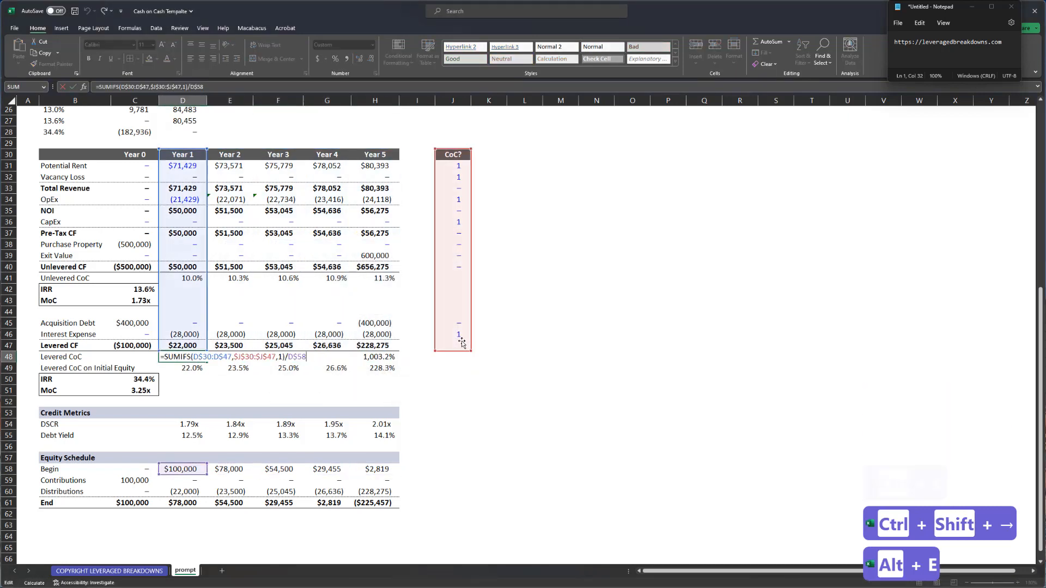
pyautogui.press('Escape')
pyautogui.press('F2')
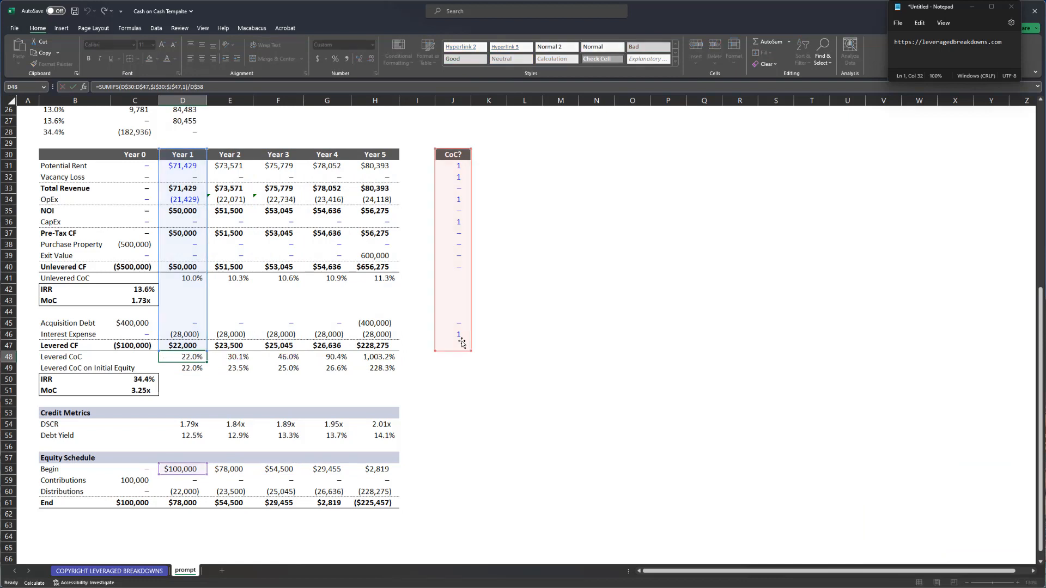
pyautogui.press('Escape')
pyautogui.press('F2')
pyautogui.hotkey('ctrl', 'a')
pyautogui.hotkey('ctrl', 'c')
pyautogui.press('Escape')
pyautogui.press('Down')
pyautogui.press('F2')
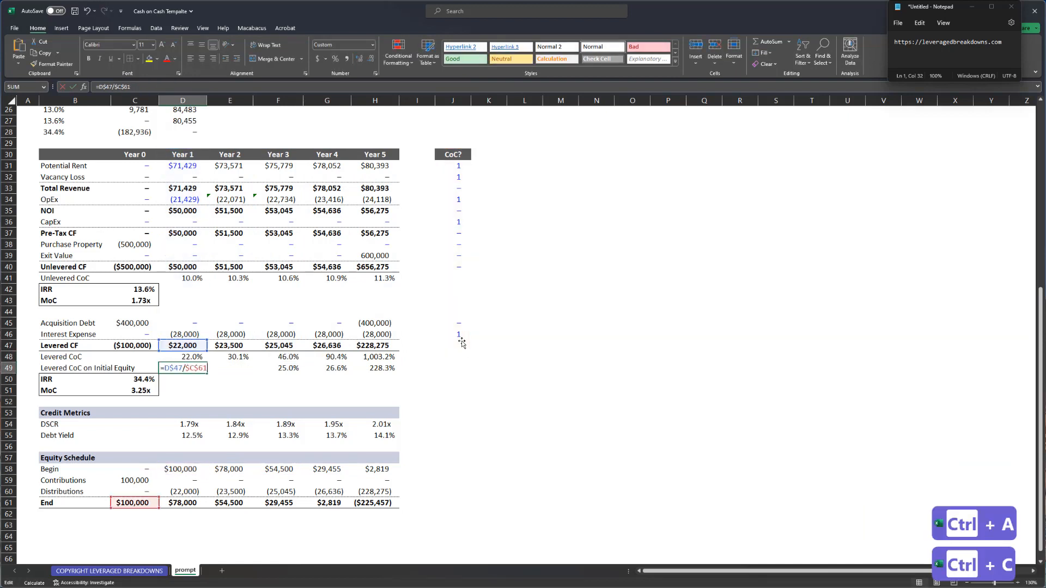
# - Paste the SUMIFS formula into D49 with the divisor changed to Year 0 ending equity C61
pyautogui.hotkey('ctrl', 'a')
pyautogui.hotkey('ctrl', 'v')
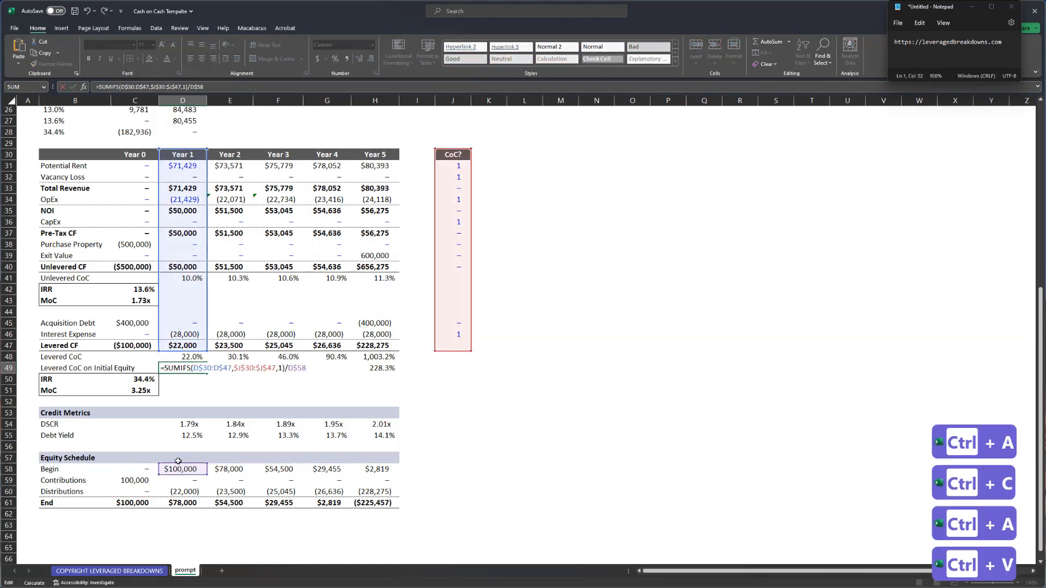
pyautogui.moveTo(178, 461); pyautogui.dragTo(133, 465)
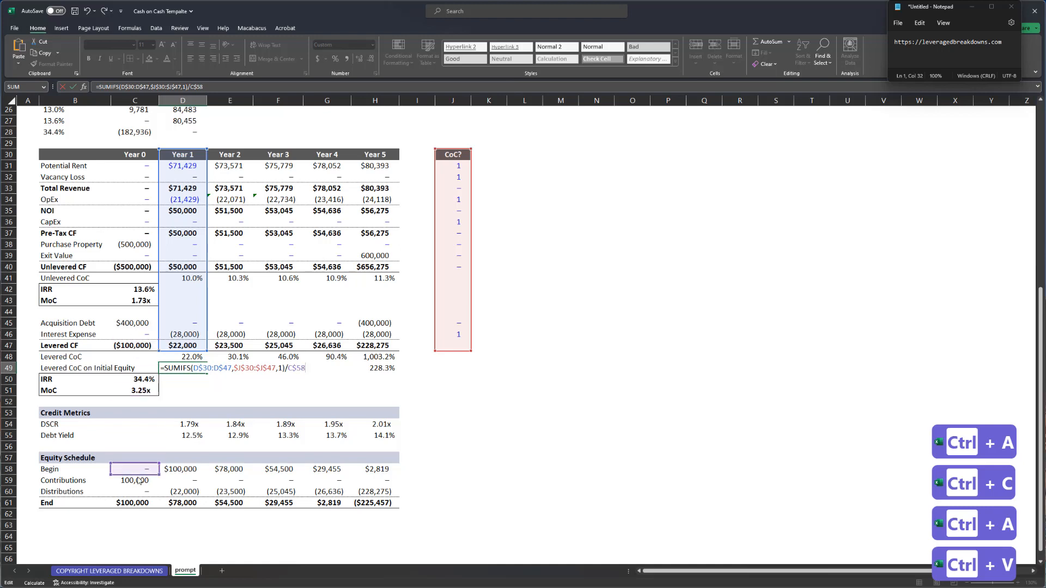
pyautogui.click(136, 503)
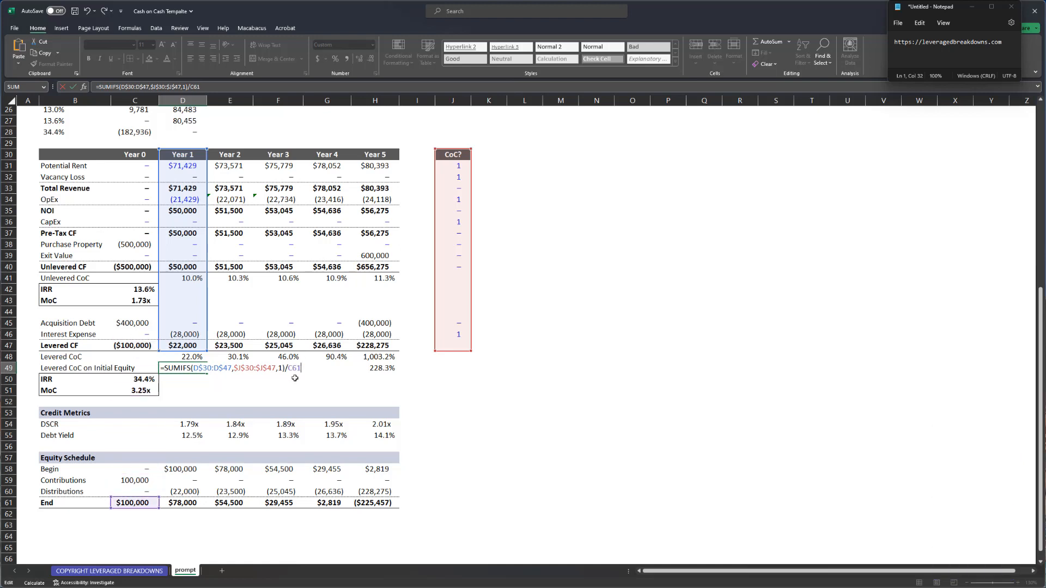
pyautogui.hotkey('ctrl', 'Return')
# - Paste it as formulas across D49:H49 and review the 22.0% to 28.3% results
pyautogui.hotkey('ctrl', 'c')
pyautogui.hotkey('ctrl', 'shift', 'Right')
pyautogui.hotkey('alt', 'e')
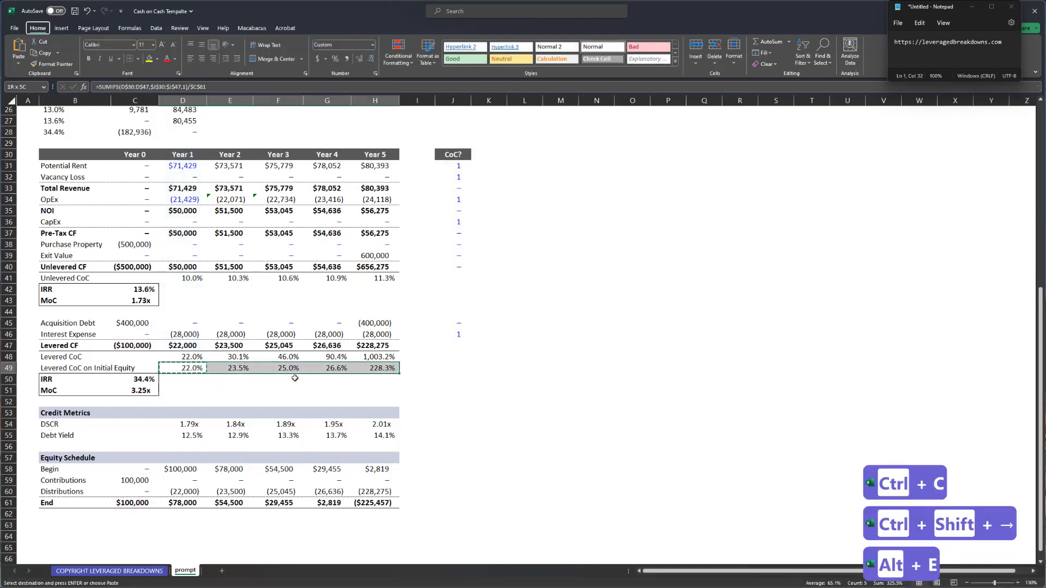
pyautogui.press('s')
pyautogui.press('f')
pyautogui.press('Return')
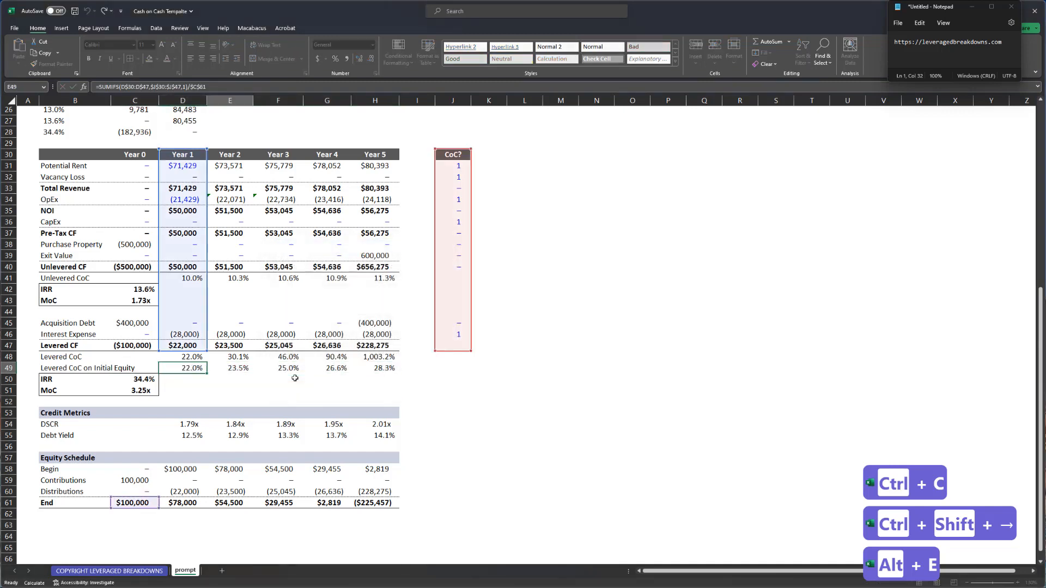
pyautogui.press('Tab')
pyautogui.press('Tab')
pyautogui.press('Tab')
pyautogui.hotkey('shift', 'space')
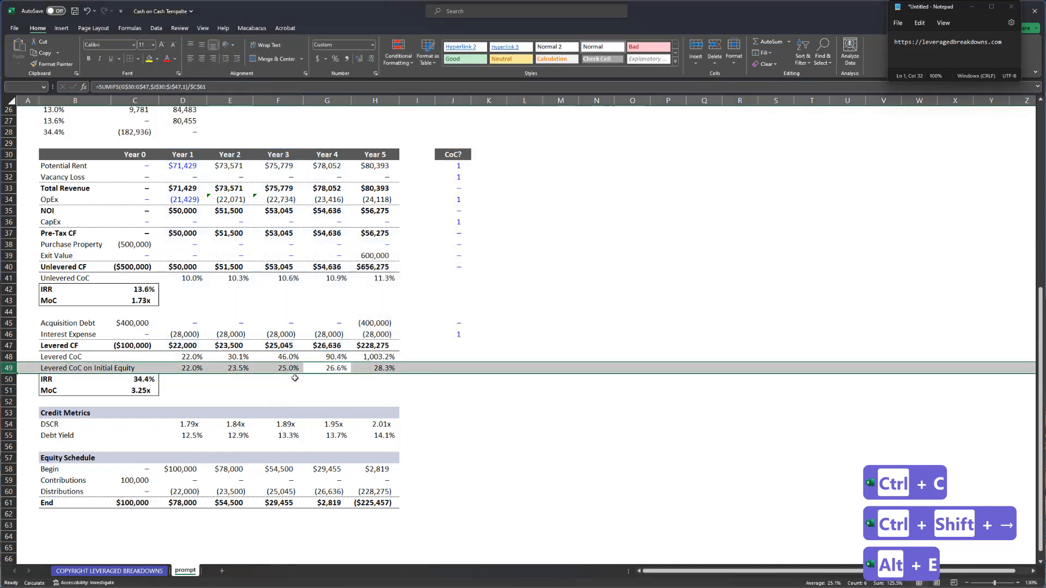
pyautogui.press('Left')
pyautogui.hotkey('ctrl', 'Left')
pyautogui.hotkey('shift', 'space')
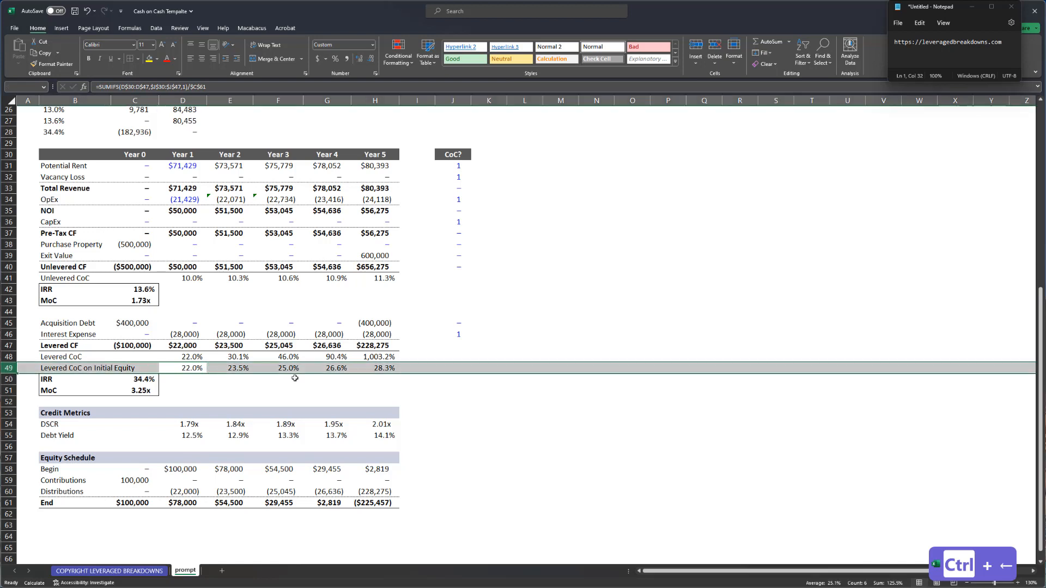
pyautogui.press('Right')
pyautogui.press('Left')
pyautogui.press('F2')
pyautogui.press('Tab')
pyautogui.press('F2')
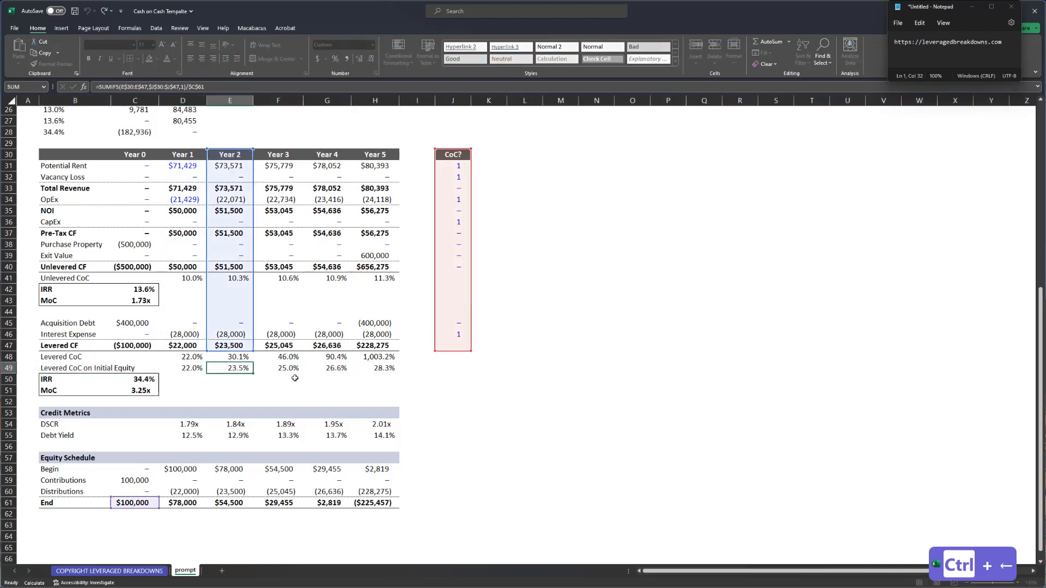
pyautogui.press('Tab')
pyautogui.press('F2')
pyautogui.press('Tab')
pyautogui.press('F2')
pyautogui.press('Tab')
pyautogui.press('F2')
pyautogui.press('Escape')
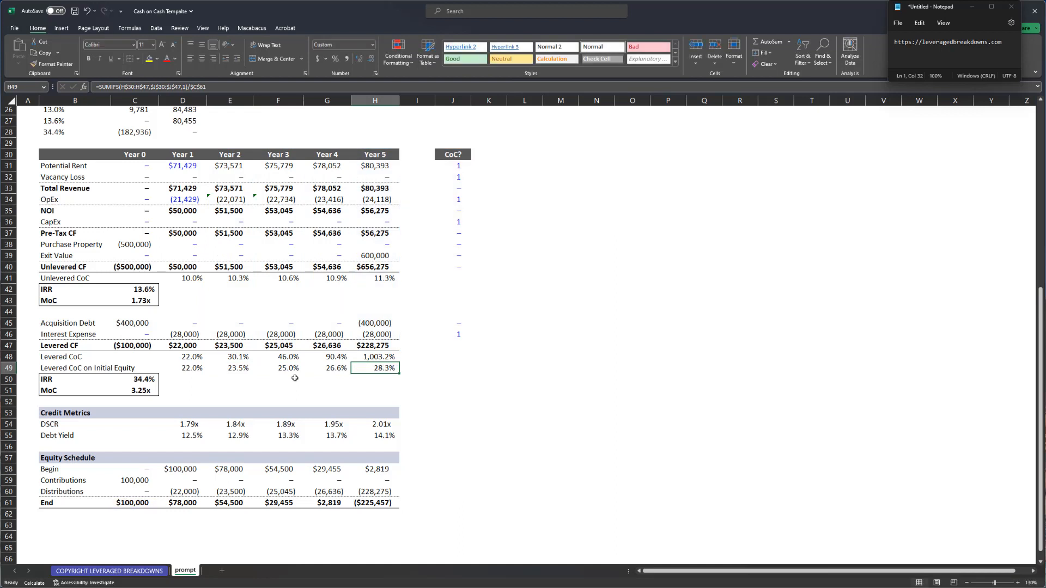
pyautogui.press('Left')
pyautogui.press('Up')
pyautogui.press('F2')
pyautogui.press('Escape')
pyautogui.press('Left')
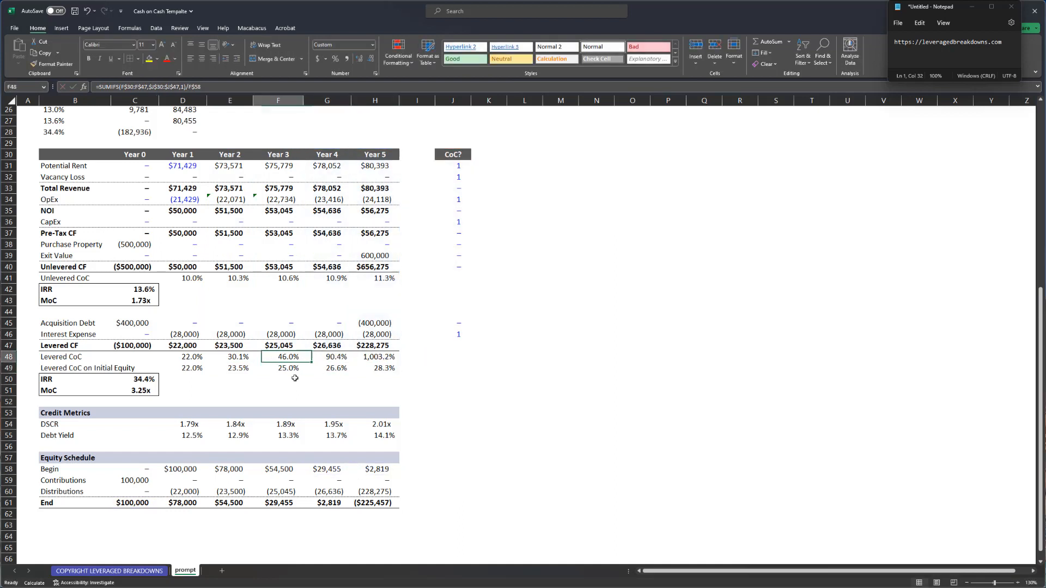
pyautogui.press('Left')
pyautogui.press('Left')
pyautogui.hotkey('shift', 'Right')
pyautogui.hotkey('shift', 'Right')
pyautogui.hotkey('shift', 'Right')
pyautogui.hotkey('shift', 'Right')
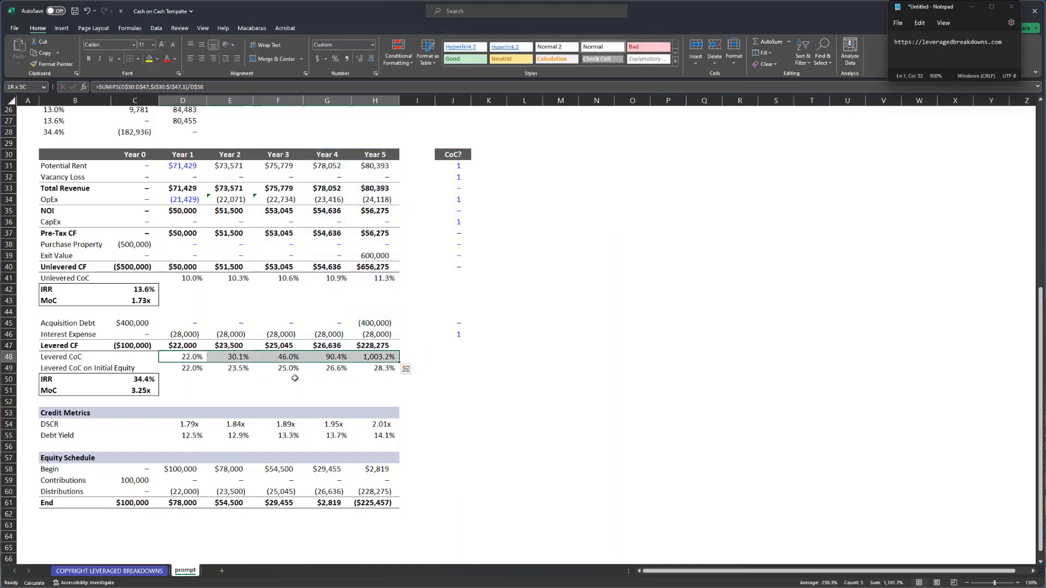
pyautogui.press('Right')
pyautogui.press('F2')
pyautogui.press('Escape')
pyautogui.press('Right')
pyautogui.press('Right')
pyautogui.press('Right')
pyautogui.press('F2')
pyautogui.press('Escape')
pyautogui.press('Down')
pyautogui.press('Left')
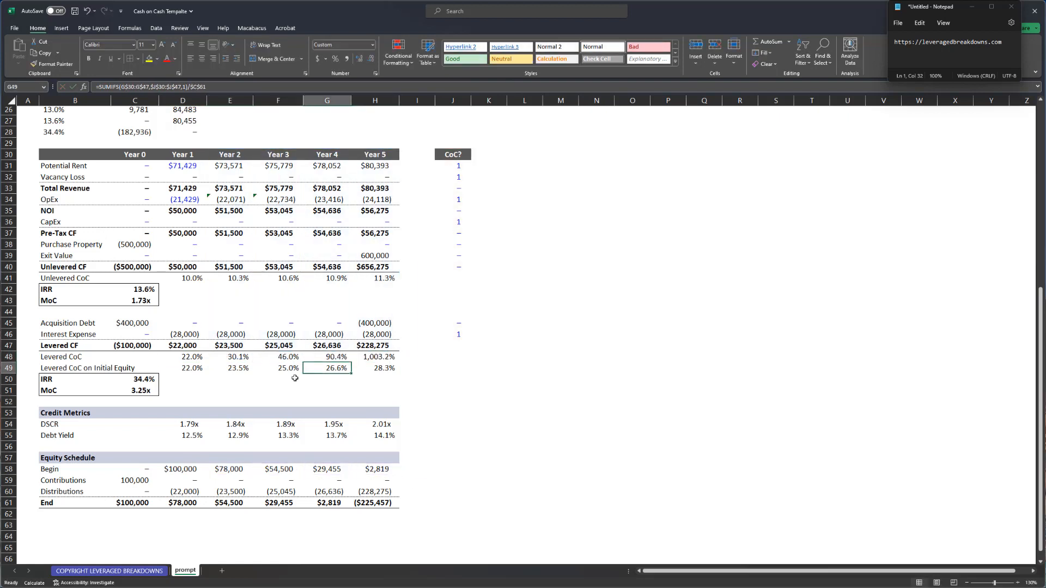
pyautogui.press('Left')
pyautogui.press('F2')
pyautogui.press('Escape')
pyautogui.press('Right')
pyautogui.press('F2')
pyautogui.press('Escape')
pyautogui.press('Right')
pyautogui.press('F2')
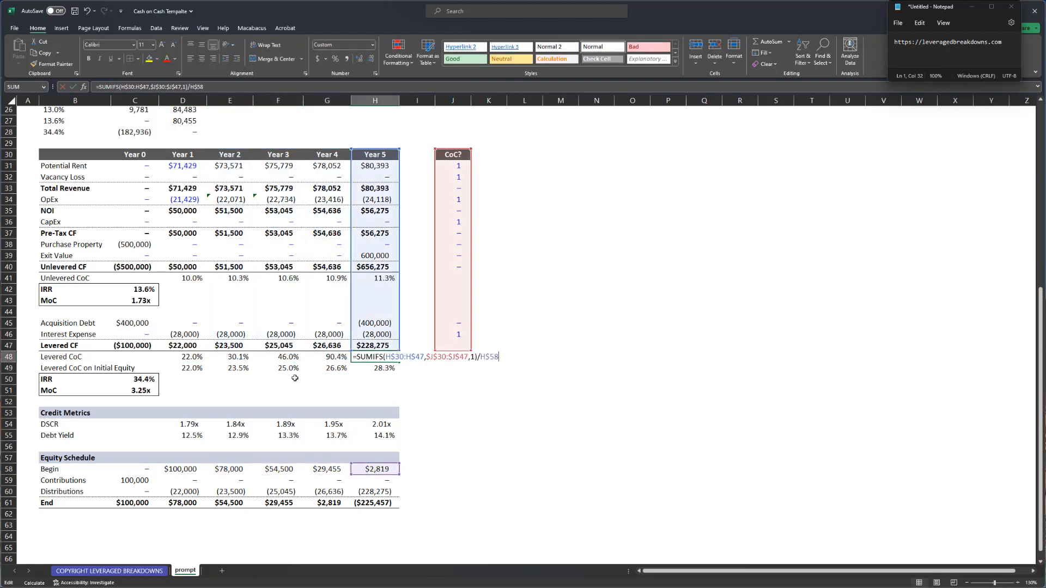
pyautogui.press('Escape')
pyautogui.press('Left')
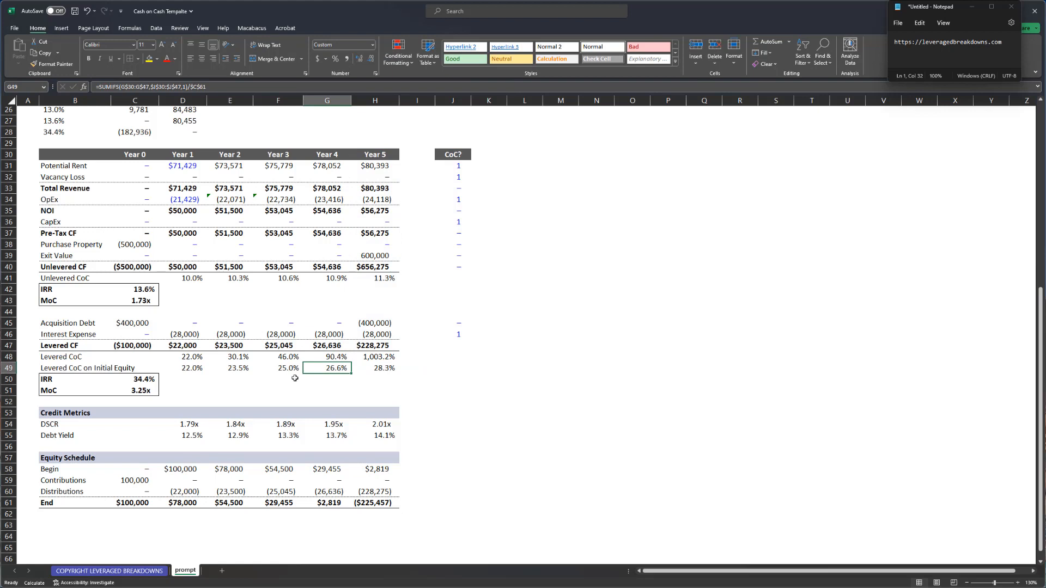
pyautogui.hotkey('ctrl', 's')
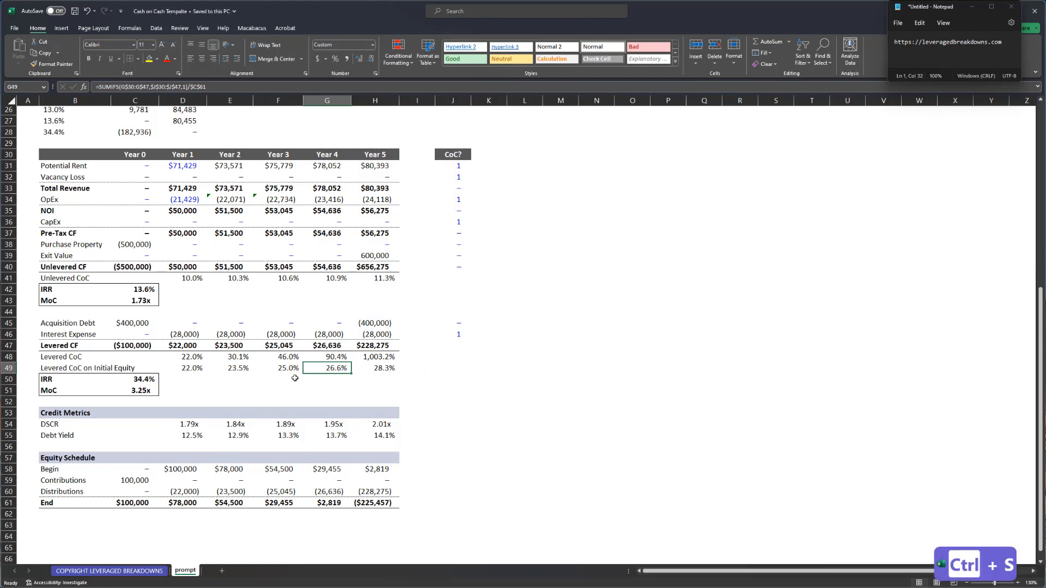
pyautogui.press('Up')
pyautogui.press('Left')
pyautogui.press('Left')
pyautogui.press('Left')
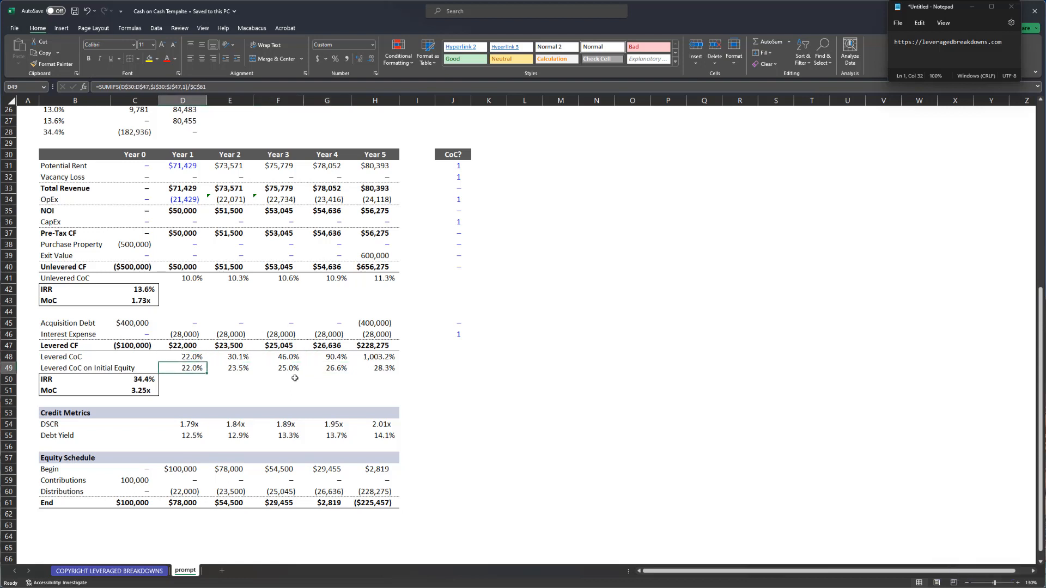
pyautogui.hotkey('shift', 'space')
pyautogui.press('Right')
pyautogui.press('F2')
pyautogui.press('Escape')
pyautogui.press('Right')
pyautogui.press('F2')
pyautogui.press('Escape')
pyautogui.press('Right')
pyautogui.press('F2')
pyautogui.press('Escape')
pyautogui.press('Right')
pyautogui.press('F2')
pyautogui.press('Escape')
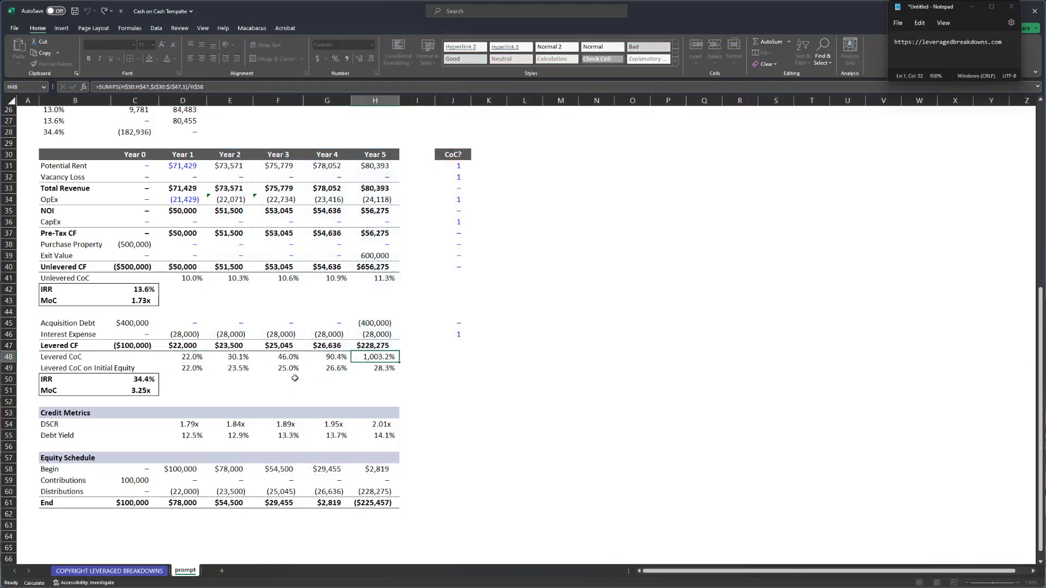
pyautogui.press('Left')
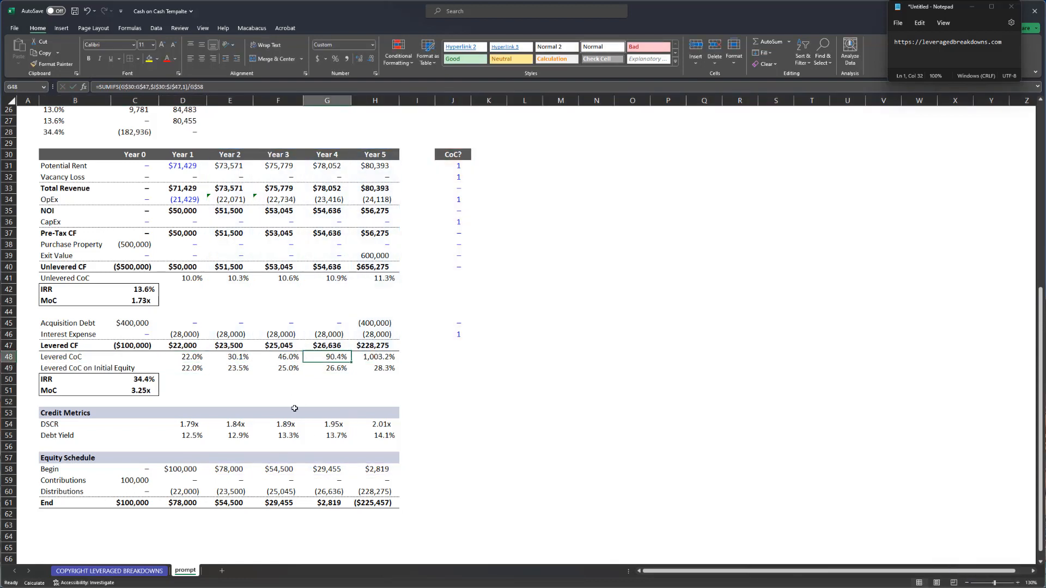
# - Review the Year 5 Levered CoC and existing Year 5 debt repayment formulas without changing them
pyautogui.click(382, 357)
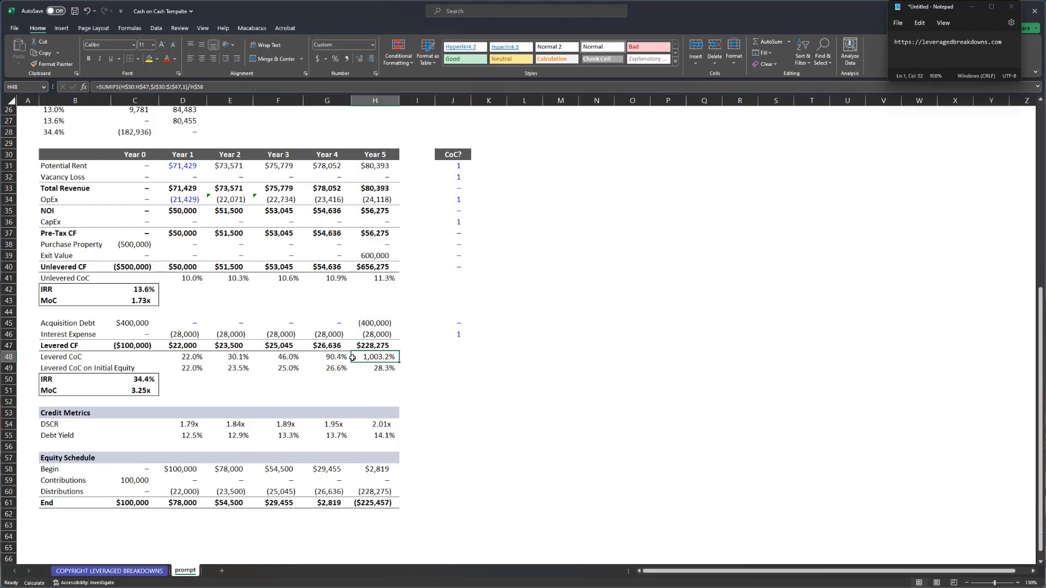
pyautogui.click(286, 324)
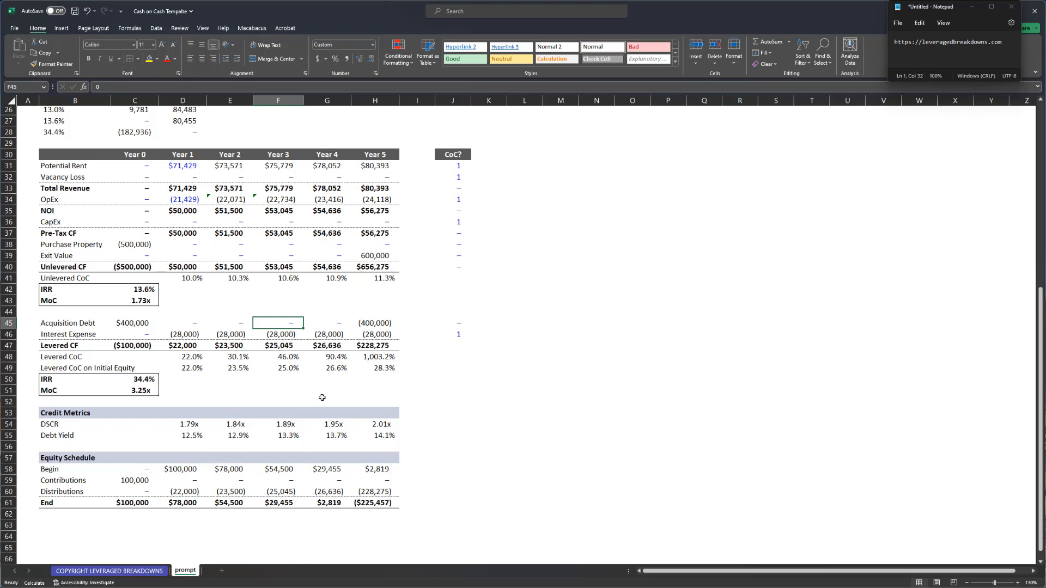
pyautogui.press('Right')
pyautogui.press('Right')
pyautogui.press('F2')
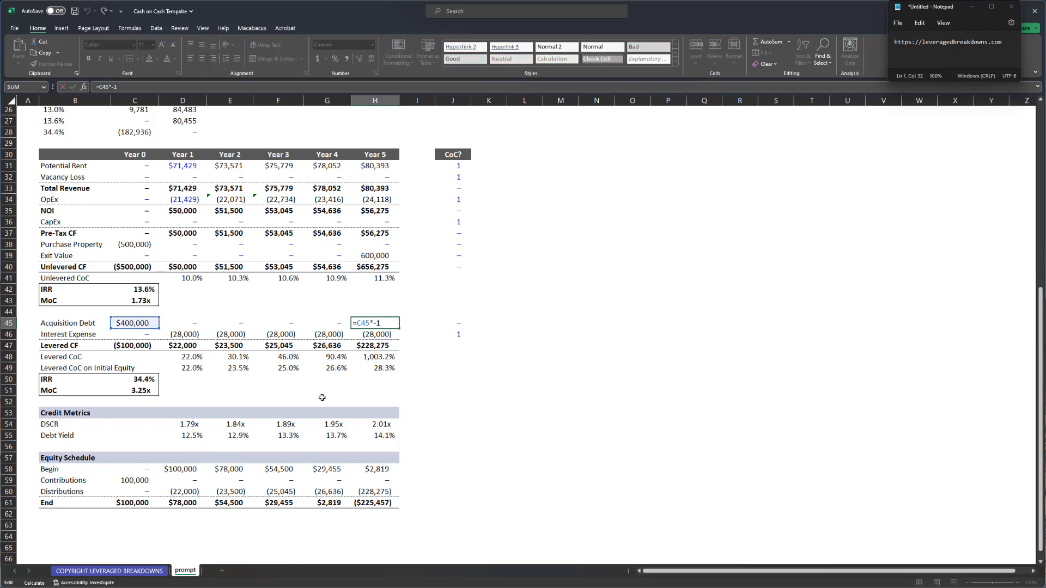
pyautogui.press('Escape')
pyautogui.press('Left')
pyautogui.press('Left')
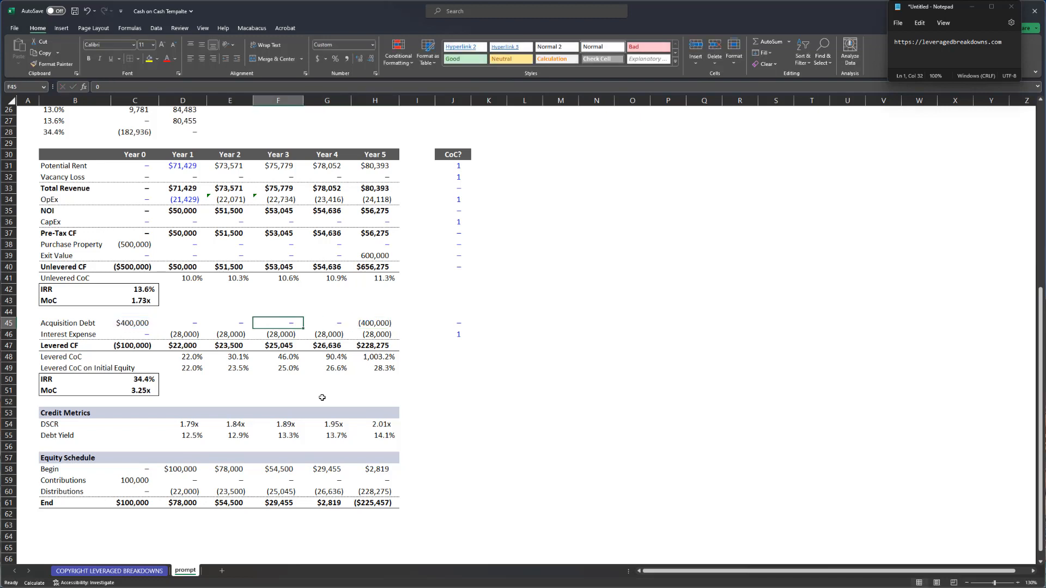
pyautogui.press('Left')
pyautogui.press('Right')
pyautogui.press('Right')
pyautogui.press('Right')
pyautogui.press('F2')
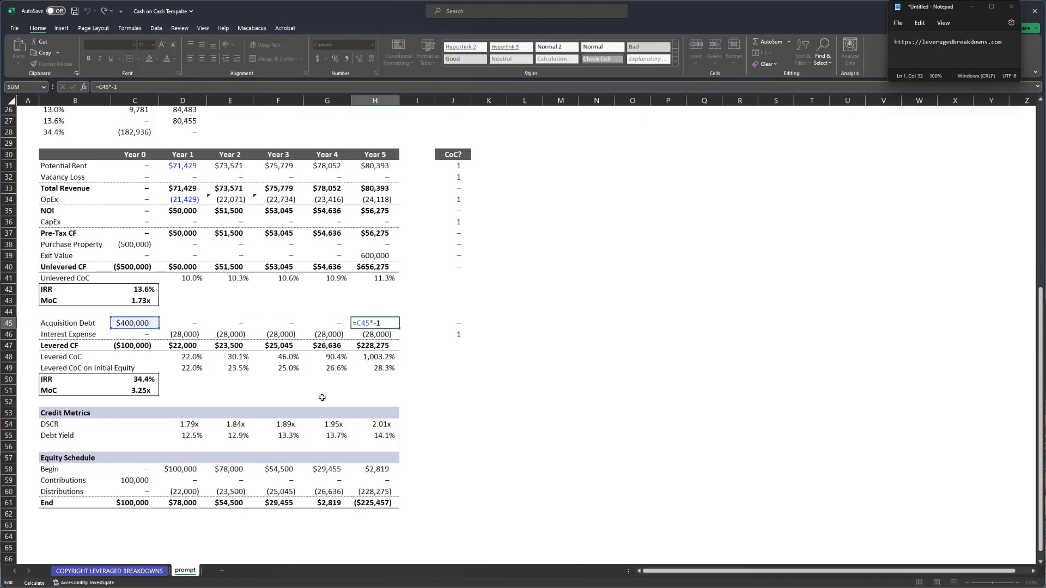
pyautogui.press('Escape')
# - Enter =SUM(C45:G45)*-1 in H45 so Year 5 repays (400,000)
pyautogui.write('=sum(')
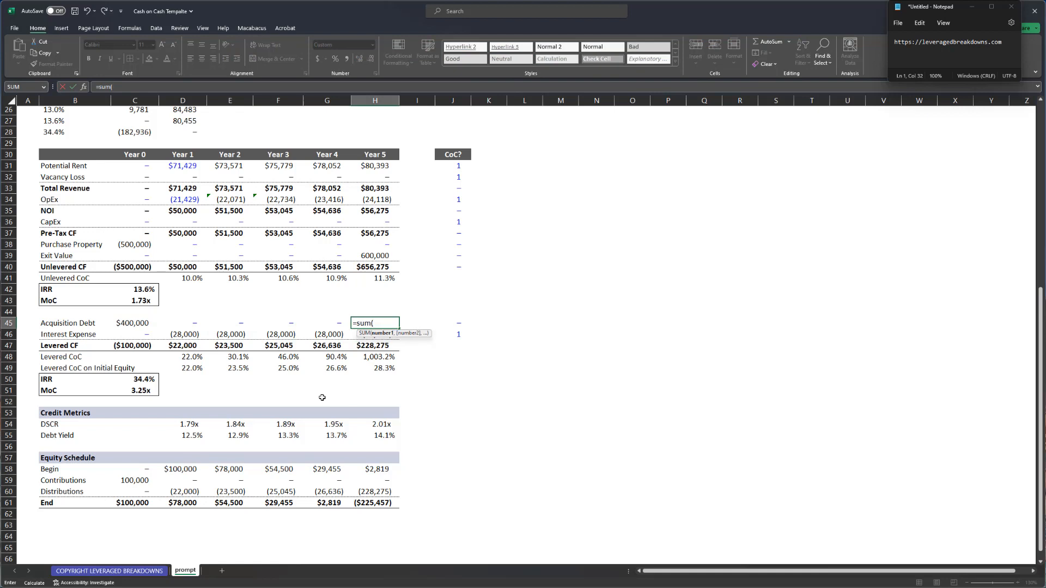
pyautogui.press('Left')
pyautogui.hotkey('ctrl', 'shift', 'Left')
pyautogui.hotkey('shift', 'Right')
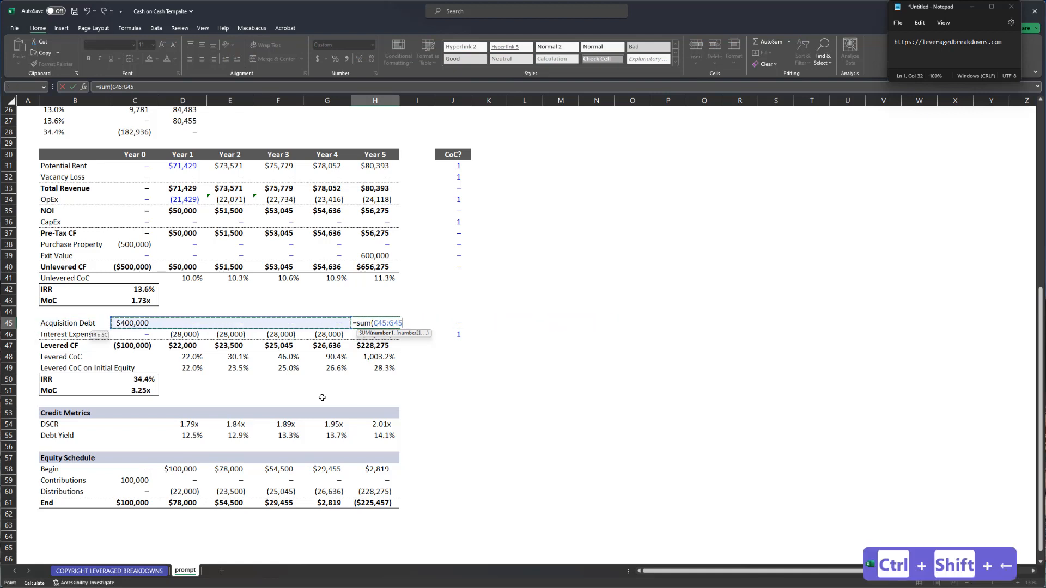
pyautogui.write(')*-1')
pyautogui.press('Return')
pyautogui.press('Up')
pyautogui.press('Left')
pyautogui.press('Left')
pyautogui.press('Left')
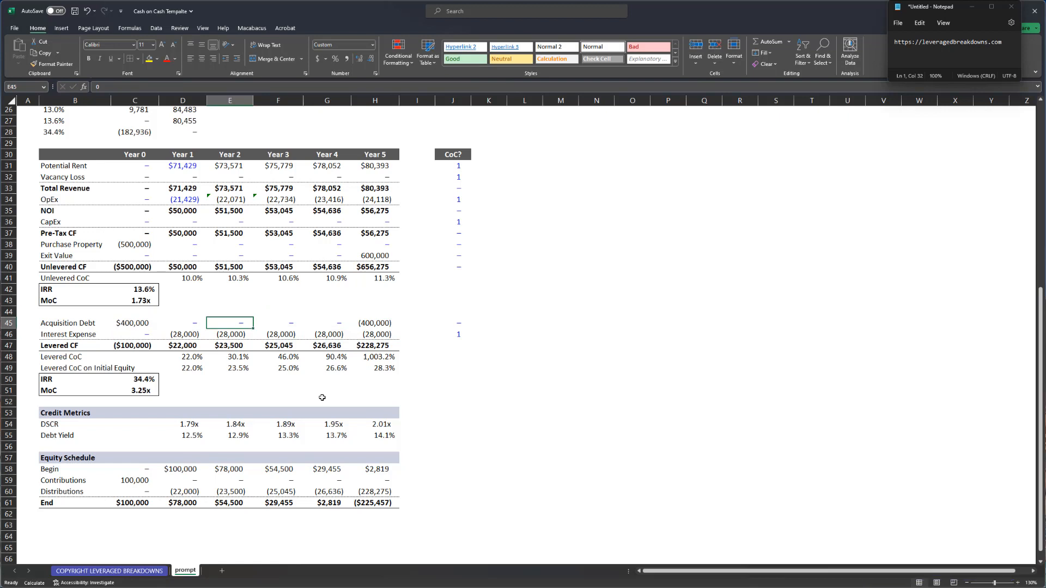
# - Enter =C45*-1+500000 in E45, correcting the mistyped 50000, to add the Year 2 debt draw
pyautogui.write('=')
pyautogui.press('Left')
pyautogui.press('Left')
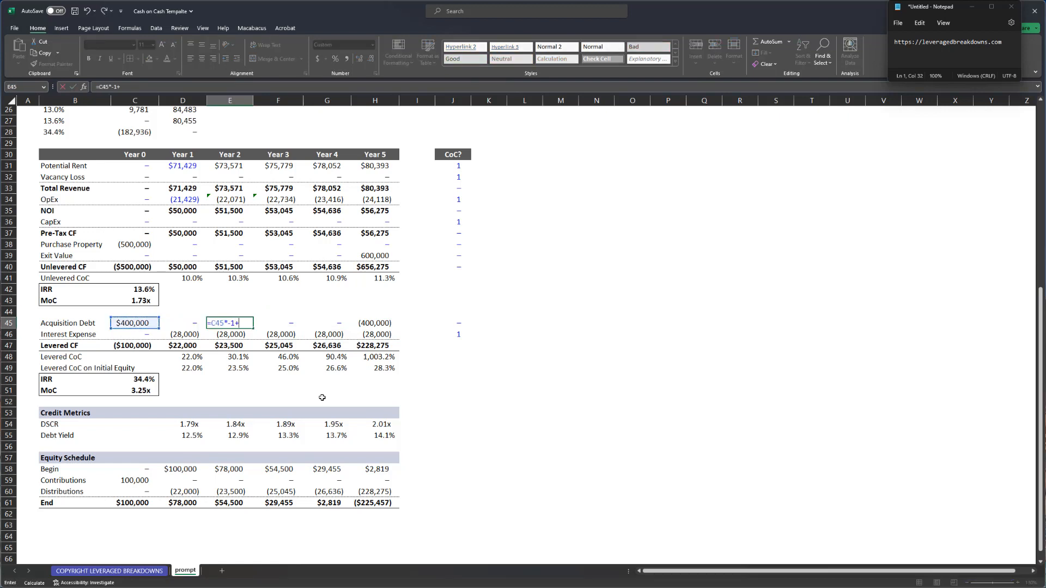
pyautogui.write('*-1+50000')
pyautogui.hotkey('ctrl', 'Return')
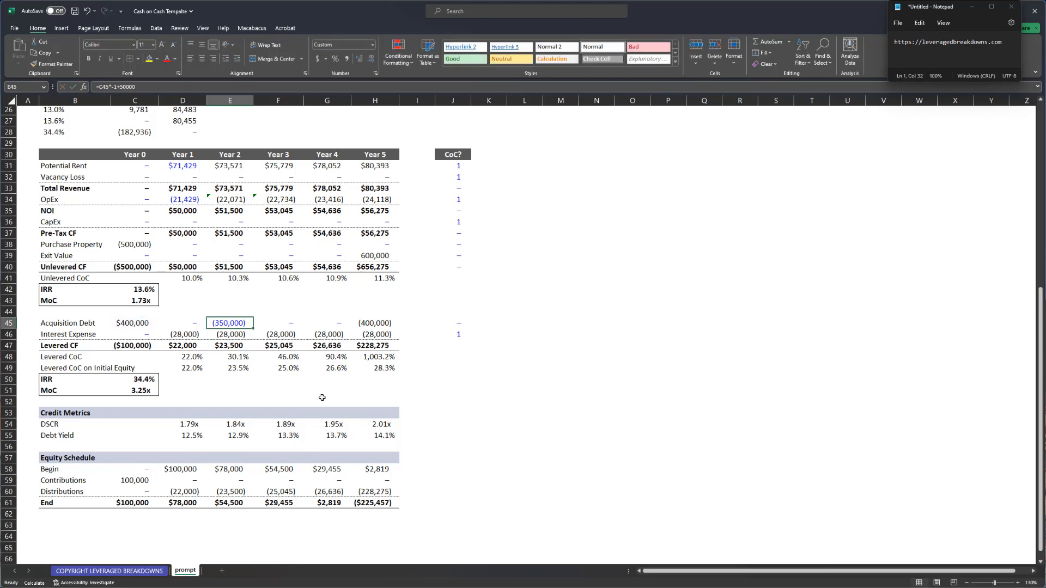
pyautogui.press('F2')
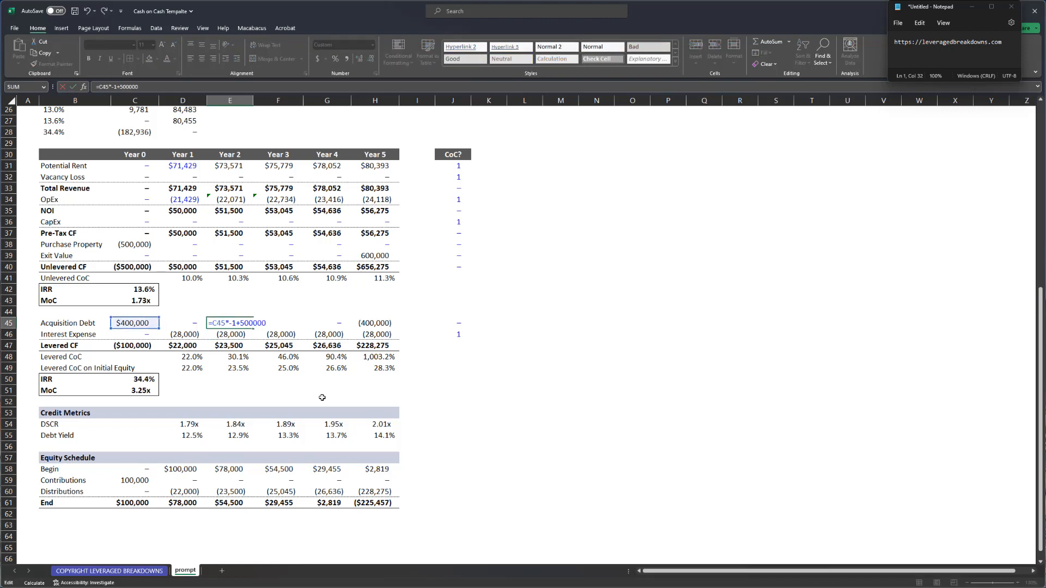
pyautogui.hotkey('ctrl', 'Return')
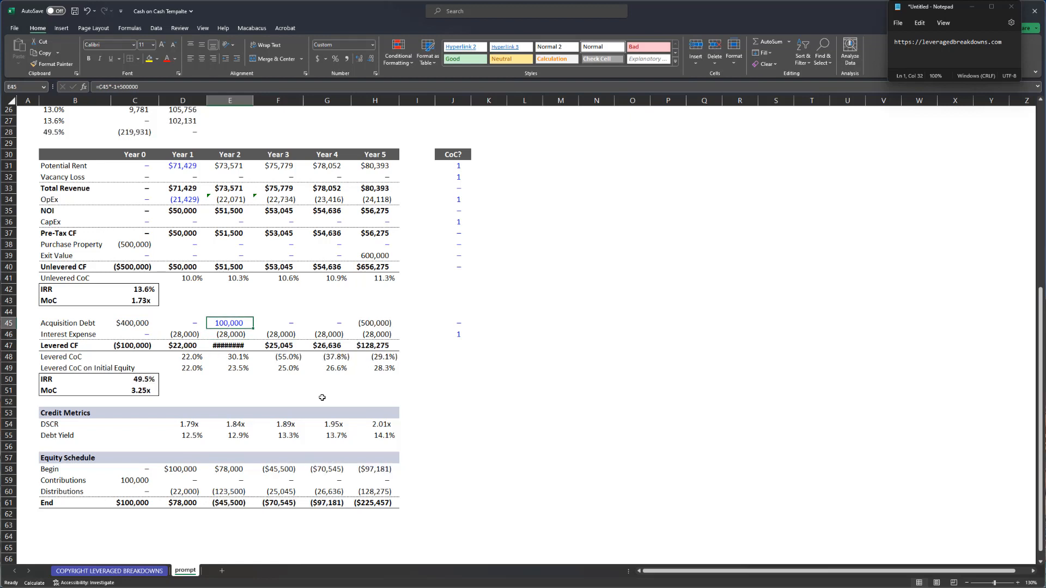
pyautogui.hotkey('ctrl', 'Down')
pyautogui.hotkey('ctrl', 'Down')
pyautogui.hotkey('ctrl', 'Down')
pyautogui.hotkey('ctrl', 'Down')
pyautogui.hotkey('ctrl', 'Down')
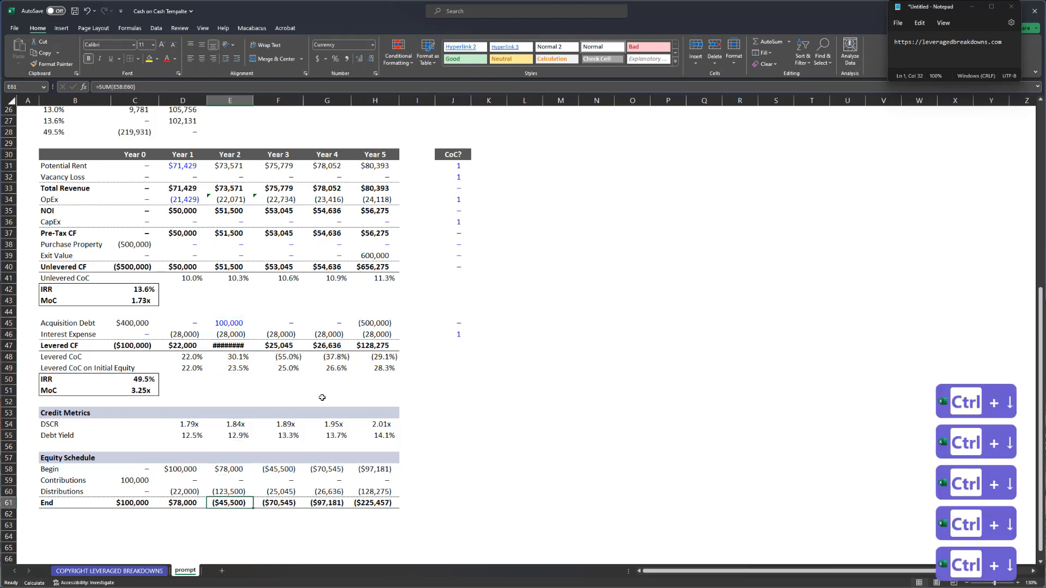
# - Trace the Year 2 balances, then autofit column E so Year 2 levered cash flow shows $123,500
pyautogui.press('F2')
pyautogui.press('Escape')
pyautogui.press('Right')
pyautogui.press('Up')
pyautogui.press('Up')
pyautogui.press('Up')
pyautogui.press('F2')
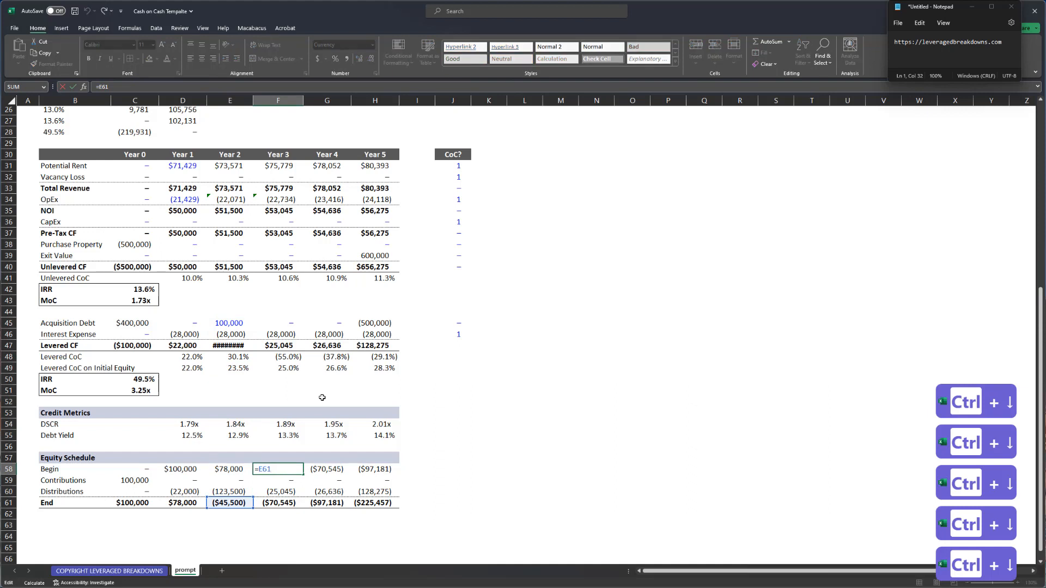
pyautogui.press('Escape')
pyautogui.press('Left')
pyautogui.press('Up')
pyautogui.press('Up')
pyautogui.press('Up')
pyautogui.press('Up')
pyautogui.press('Up')
pyautogui.press('Up')
pyautogui.press('Up')
pyautogui.press('Up')
pyautogui.press('Up')
pyautogui.press('Up')
pyautogui.press('Up')
pyautogui.press('Up')
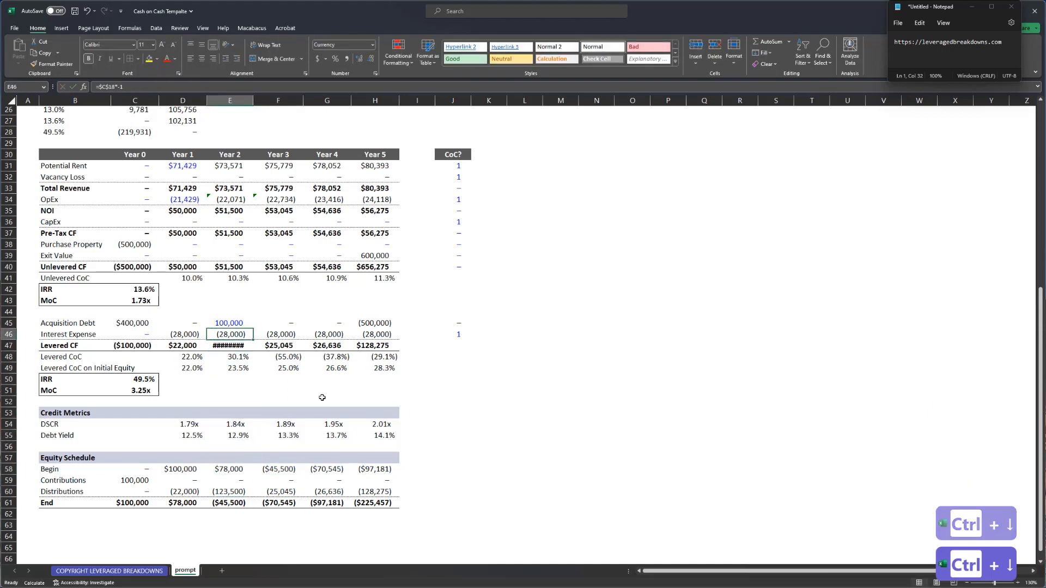
pyautogui.press('Down')
pyautogui.hotkey('alt', 'h')
pyautogui.press('o')
pyautogui.press('i')
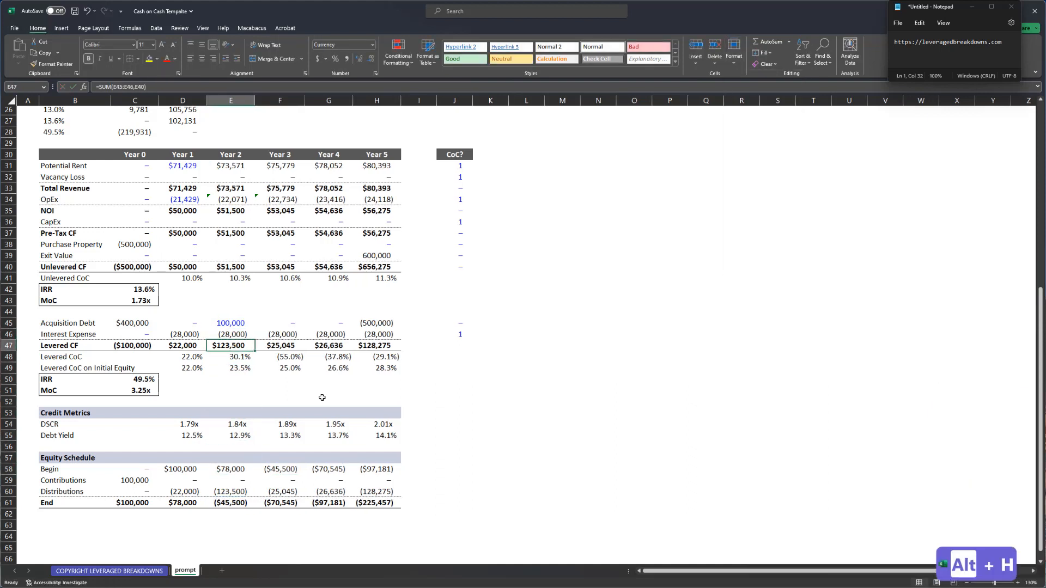
# - Review the Year 3 Levered CoC formula and the negative Years 3–5 Levered CoC values
pyautogui.press('Down')
pyautogui.press('F2')
pyautogui.press('Escape')
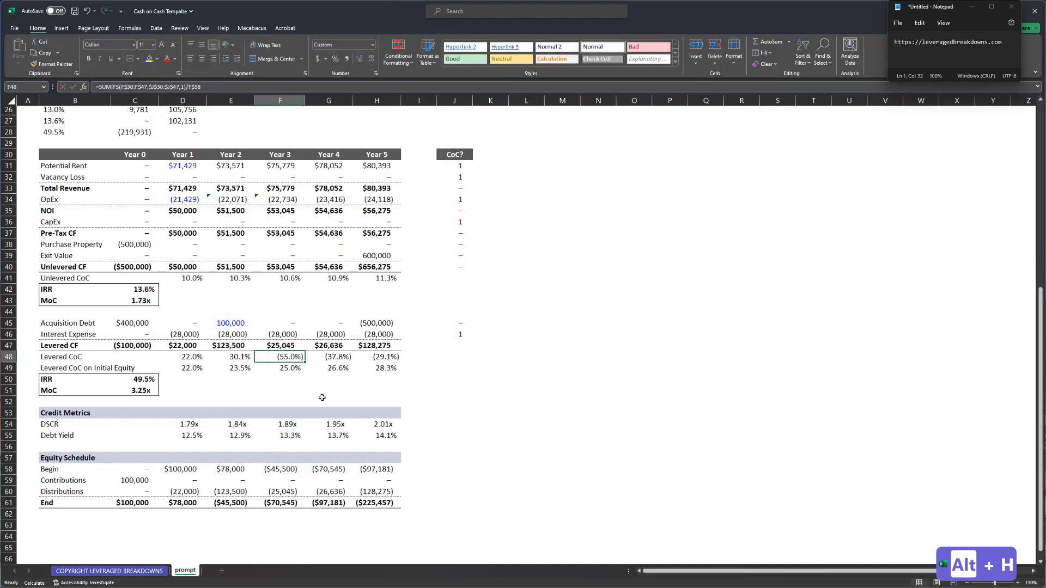
pyautogui.press('Right')
pyautogui.press('F2')
pyautogui.press('Escape')
pyautogui.press('Right')
pyautogui.press('Left')
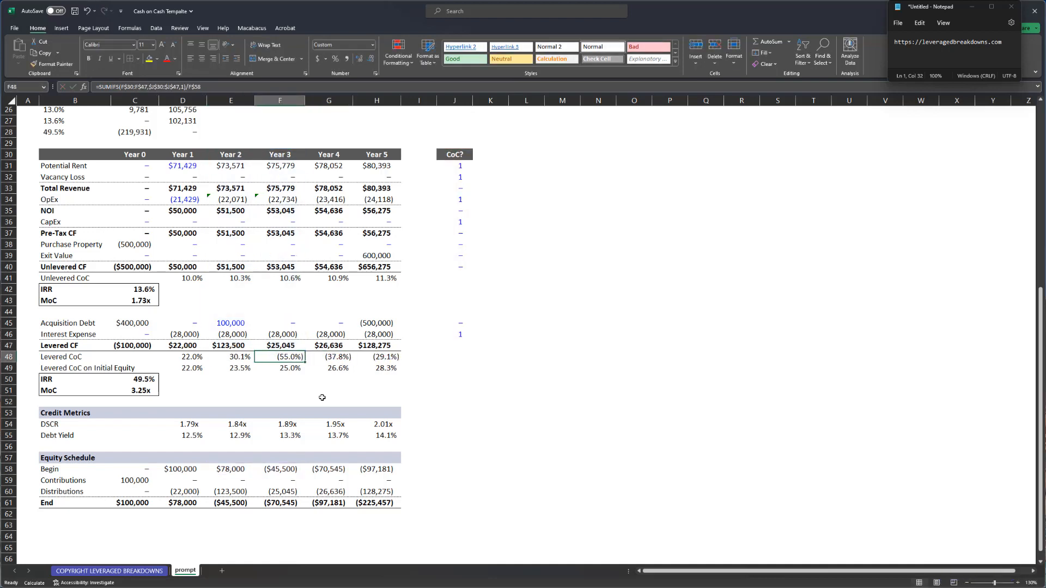
pyautogui.hotkey('shift', 'Right')
pyautogui.hotkey('shift', 'Right')
pyautogui.press('Left')
pyautogui.press('Up')
pyautogui.press('Left')
# - Review the Year 4 and Year 2 debt formulas, leaving =C45*-1+500000 unchanged
pyautogui.press('Up')
pyautogui.press('Right')
pyautogui.press('Up')
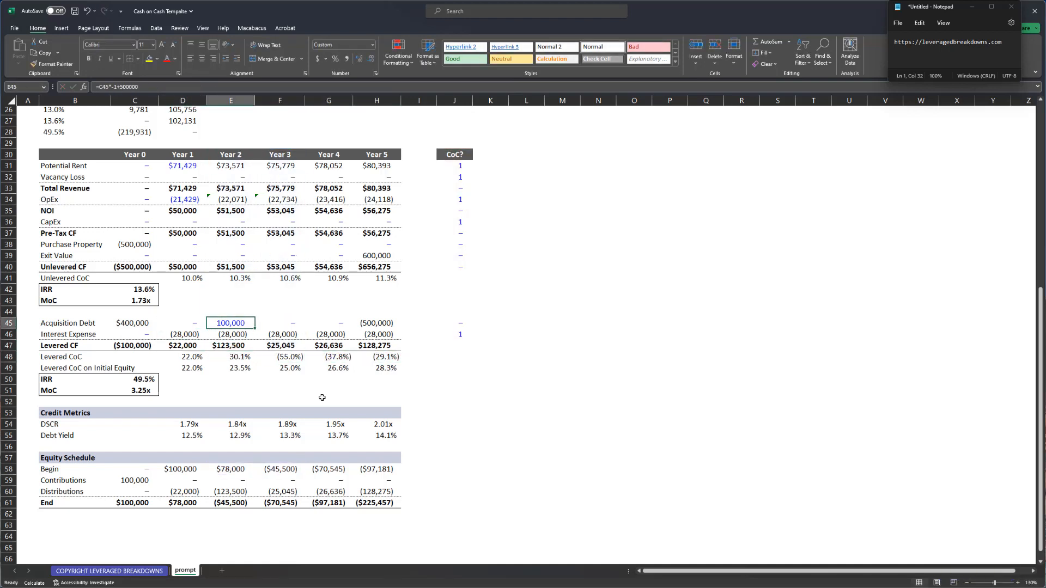
pyautogui.press('Right')
pyautogui.press('Right')
pyautogui.press('F2')
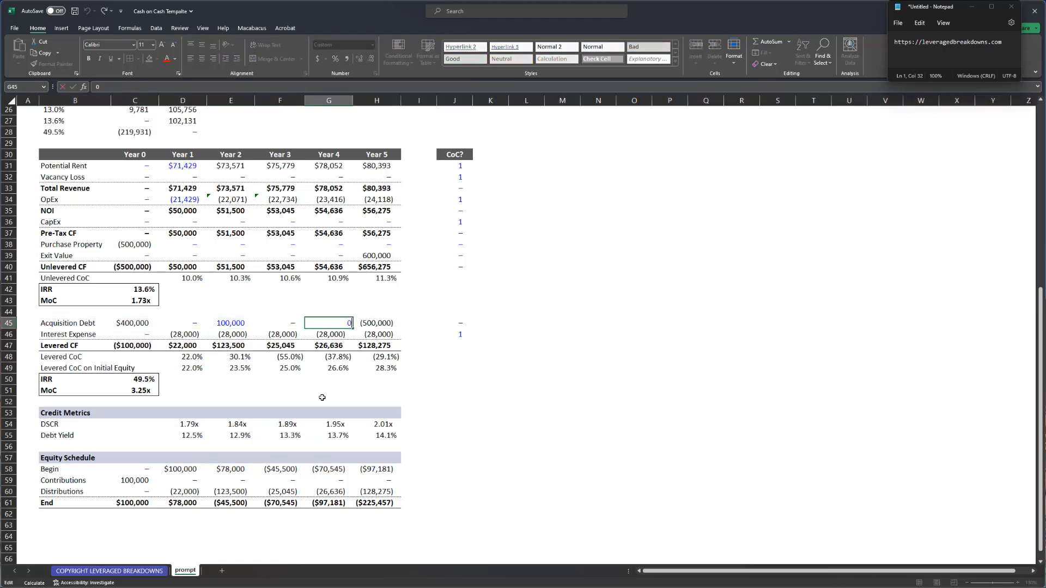
pyautogui.press('Escape')
pyautogui.press('Left')
pyautogui.press('Left')
pyautogui.press('F2')
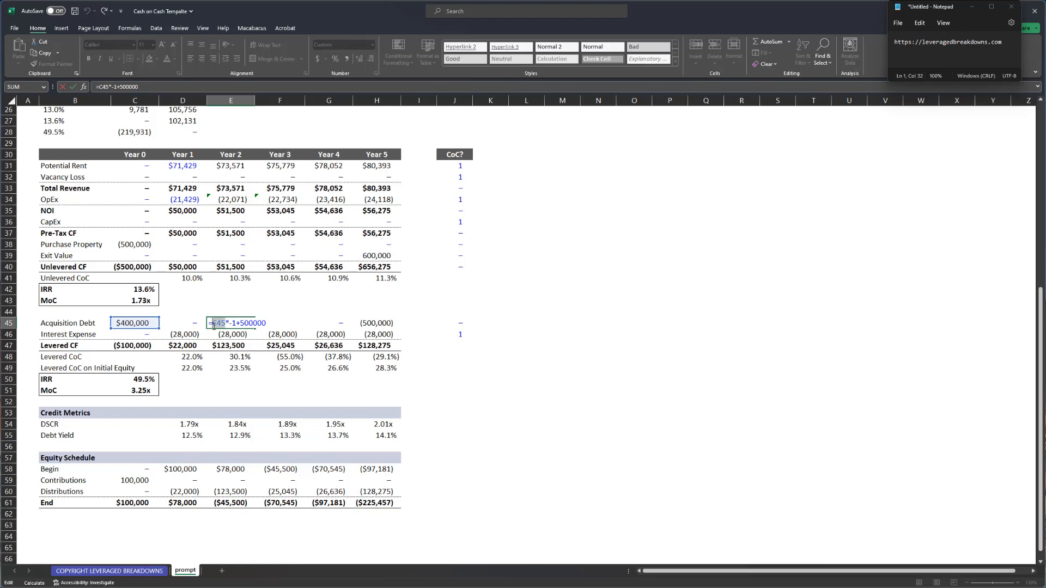
pyautogui.click(237, 323)
pyautogui.click(247, 323)
pyautogui.press('Escape')
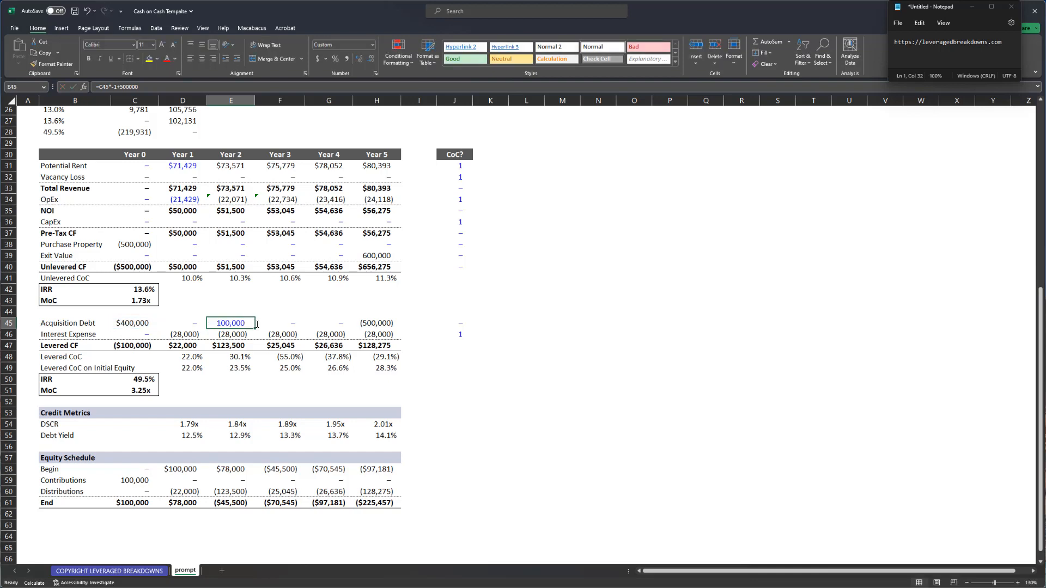
pyautogui.scroll(1, 255, 326)
pyautogui.scroll(2, 255, 325)
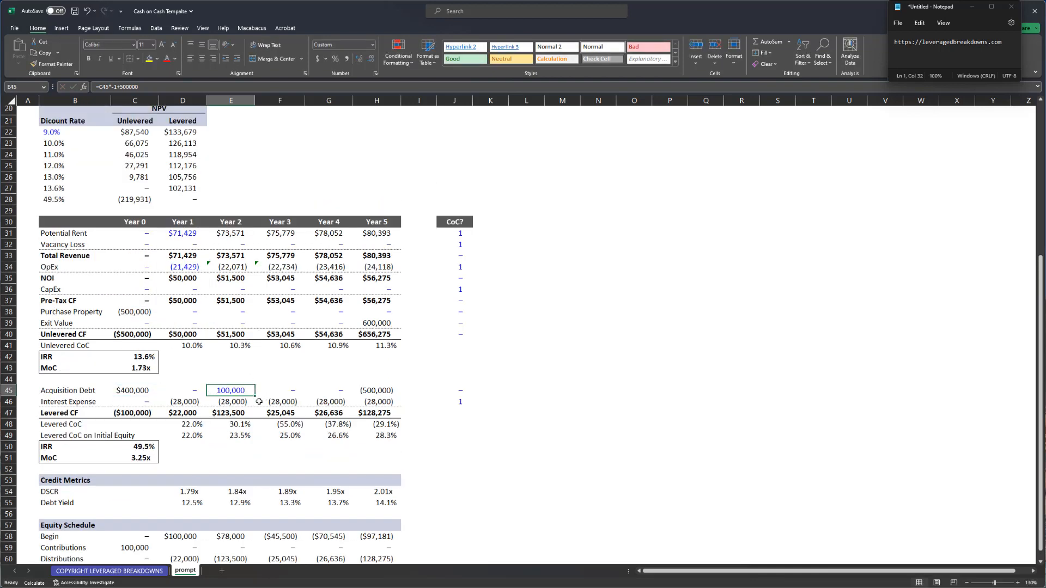
# - Compare the interest expense formulas across years and recheck the Year 2 debt formula
pyautogui.click(259, 401)
pyautogui.press('F2')
pyautogui.press('Escape')
pyautogui.press('Left')
pyautogui.press('Right')
pyautogui.press('F2')
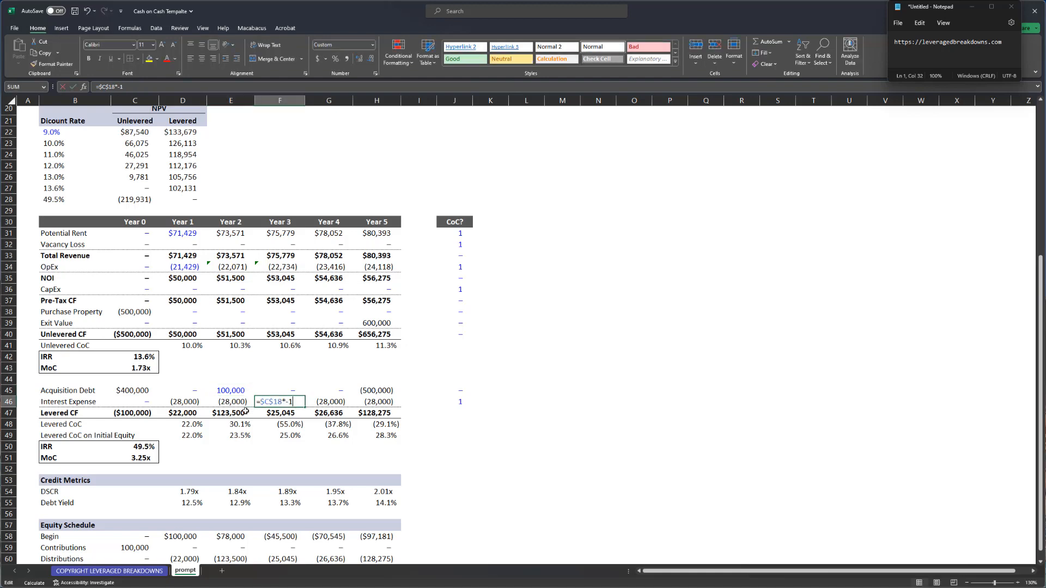
pyautogui.press('Escape')
pyautogui.press('Left')
pyautogui.press('Up')
pyautogui.press('F2')
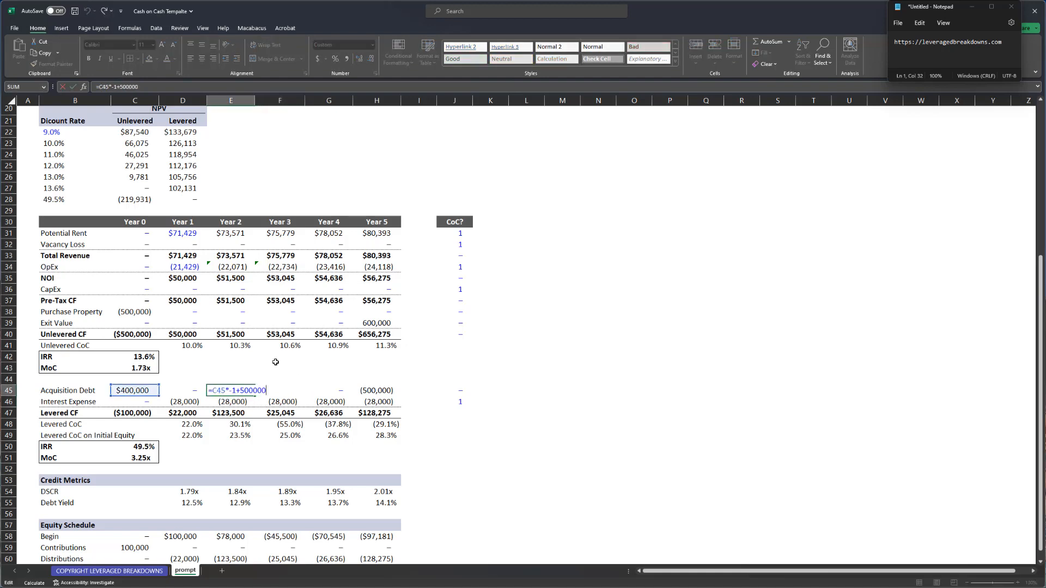
pyautogui.scroll(-2, 275, 362)
pyautogui.press('Escape')
pyautogui.press('Right')
pyautogui.press('Down')
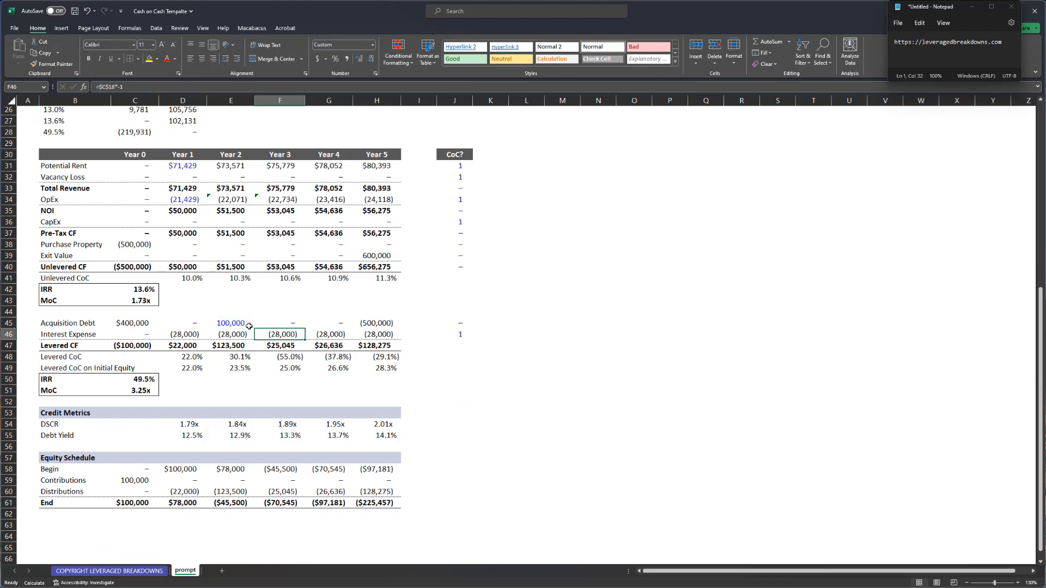
pyautogui.press('Up')
pyautogui.press('Up')
# - Try a temporary =+F46/500000 percentage check in F44, delete it, and edit E45's formula
pyautogui.write('+')
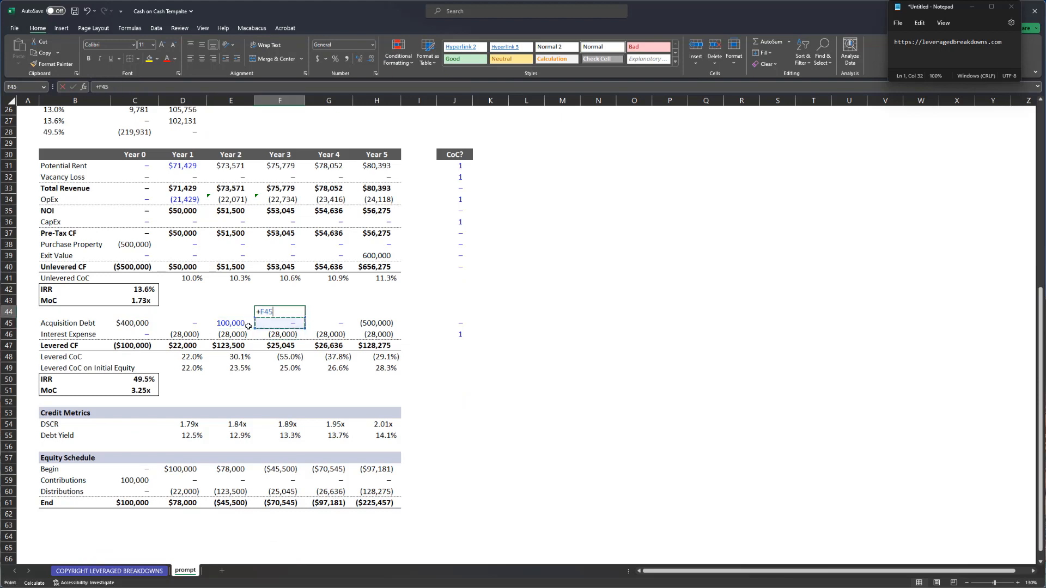
pyautogui.press('Down')
pyautogui.press('Down')
pyautogui.write('/')
pyautogui.click(248, 326)
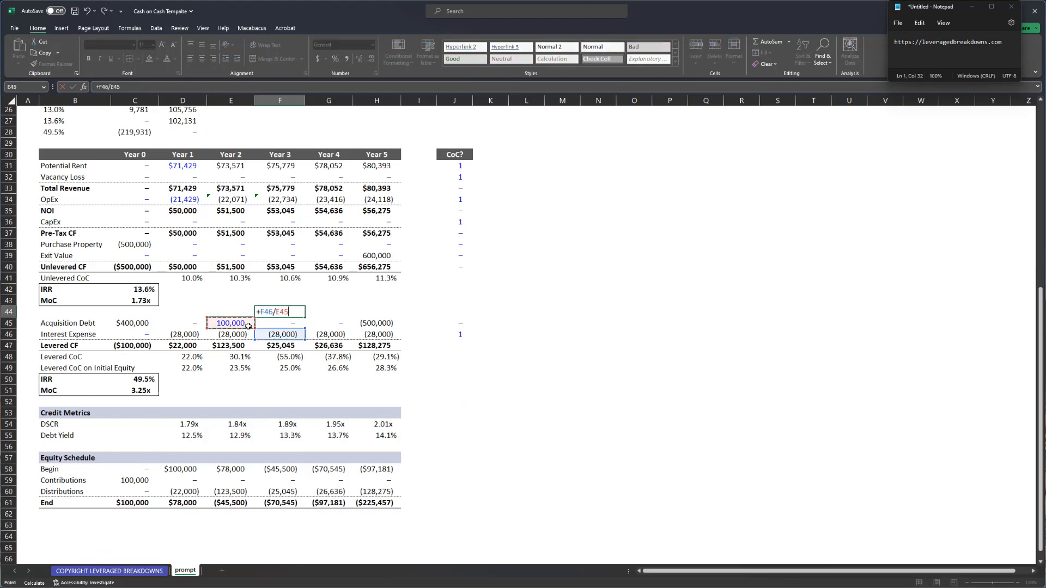
pyautogui.press('BackSpace')
pyautogui.press('BackSpace')
pyautogui.press('BackSpace')
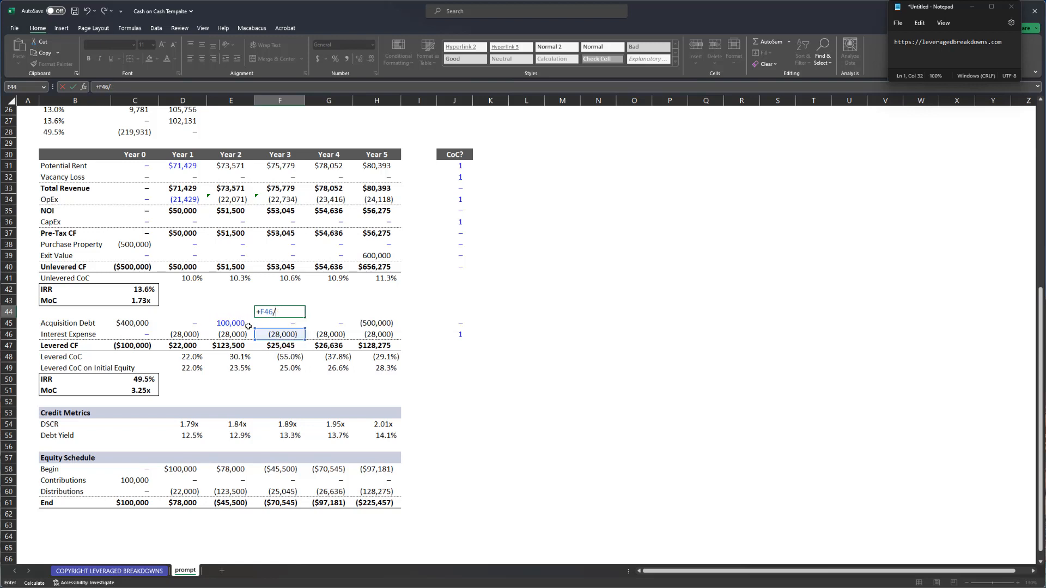
pyautogui.write('500000')
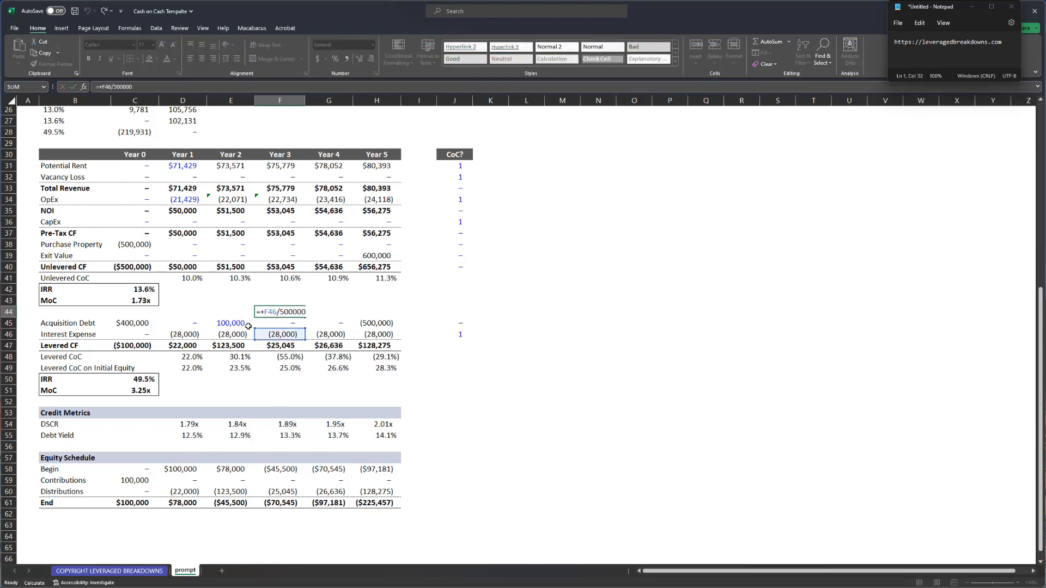
pyautogui.hotkey('ctrl', 'Return')
pyautogui.hotkey('ctrl', 'shift', '5')
pyautogui.press('Delete')
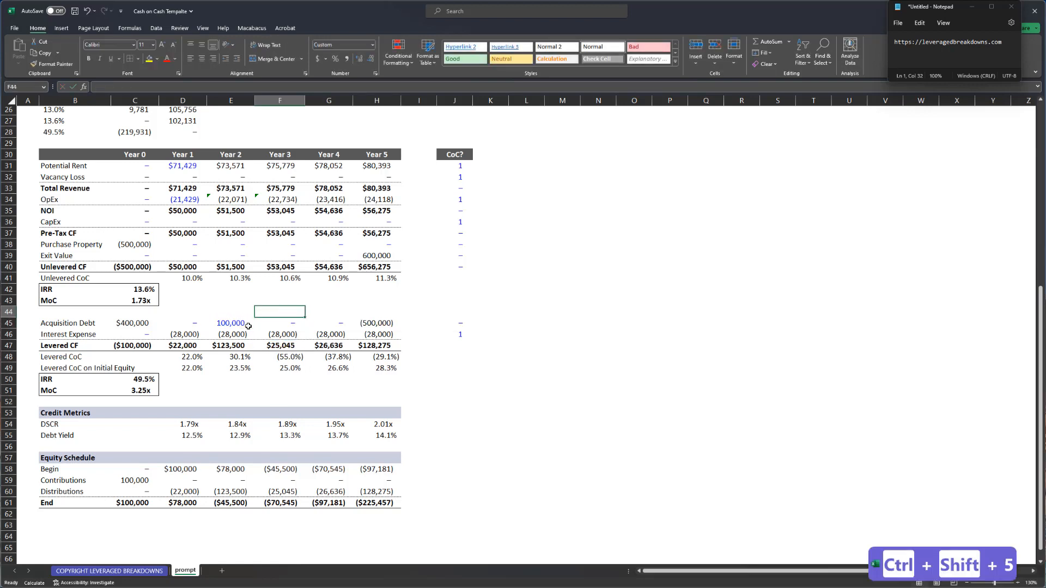
pyautogui.click(248, 326)
pyautogui.doubleClick(248, 325)
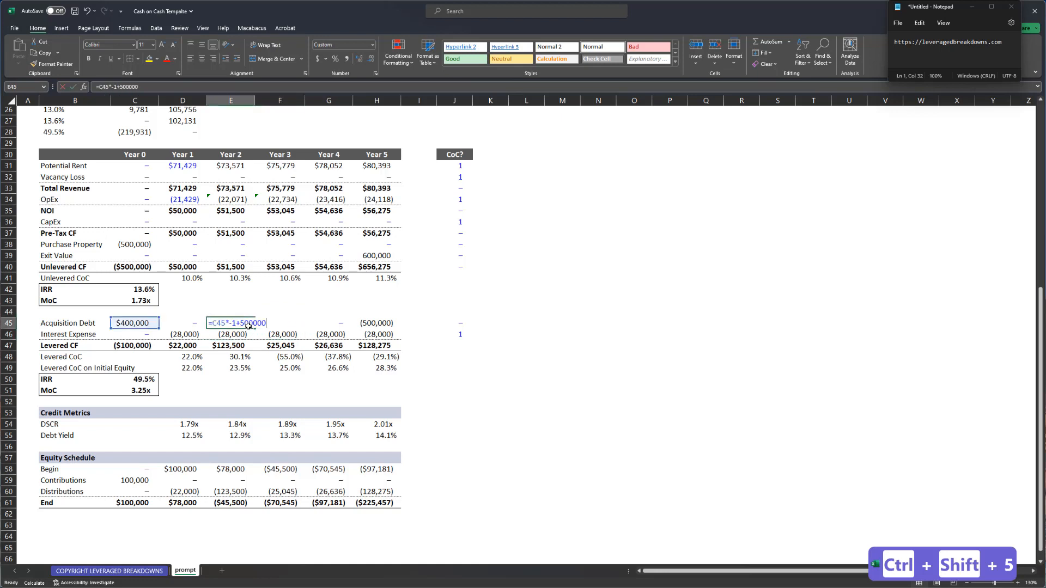
# - Fill E45 from D45 to remove the Year 2 draw, then review the Years 3–5 levered CoC formulas
pyautogui.press('Escape')
pyautogui.hotkey('ctrl', 'r')
pyautogui.press('Down')
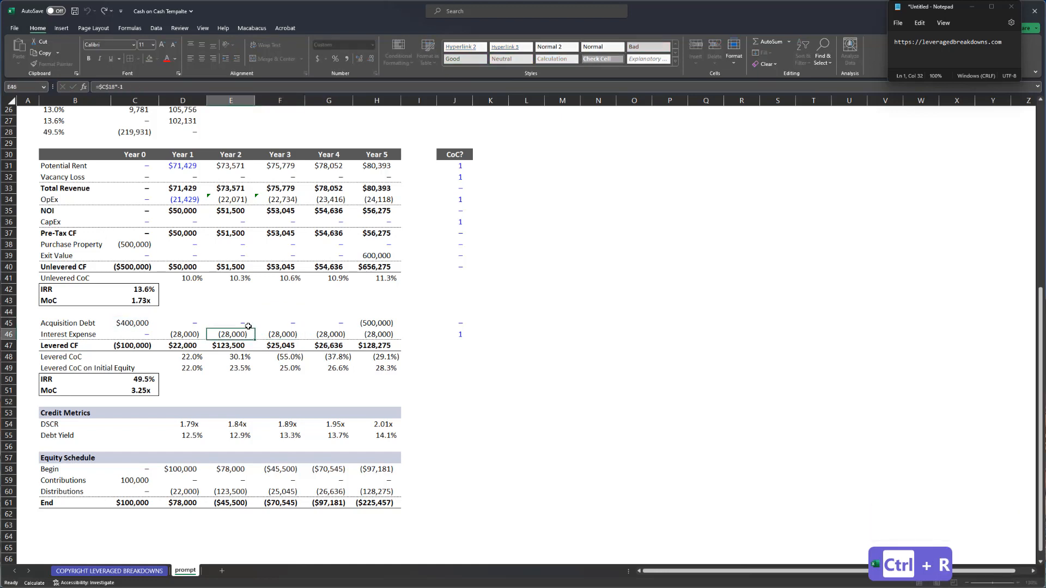
pyautogui.press('Right')
pyautogui.press('Down')
pyautogui.press('Down')
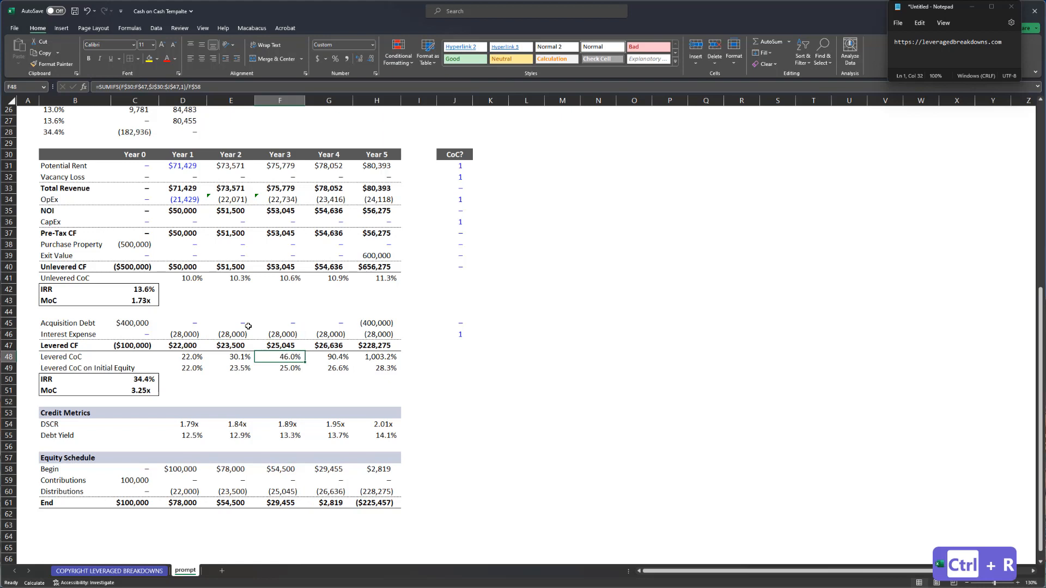
pyautogui.press('Right')
pyautogui.press('Right')
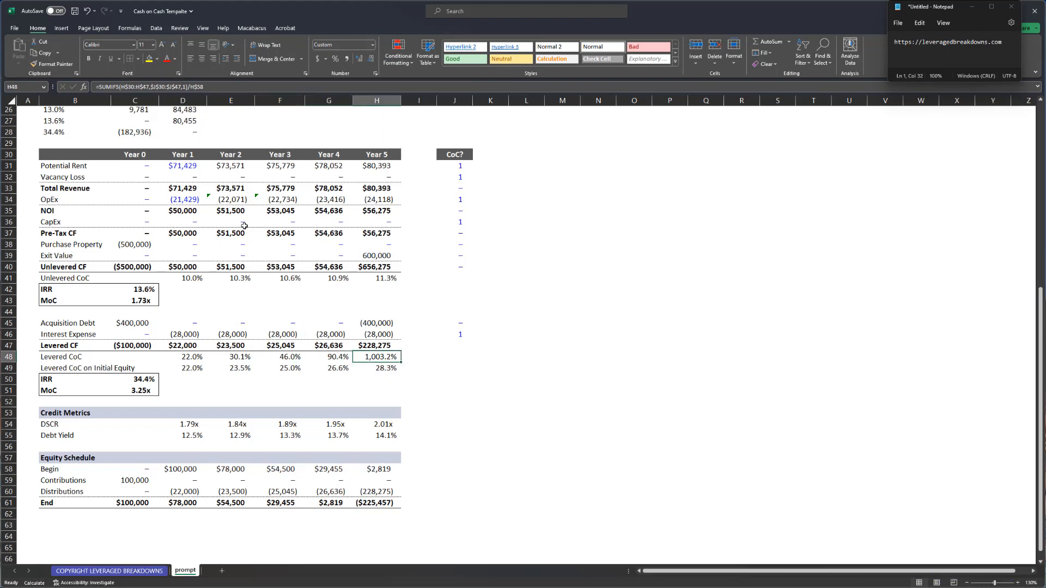
pyautogui.scroll(1, 218, 229)
pyautogui.click(196, 233)
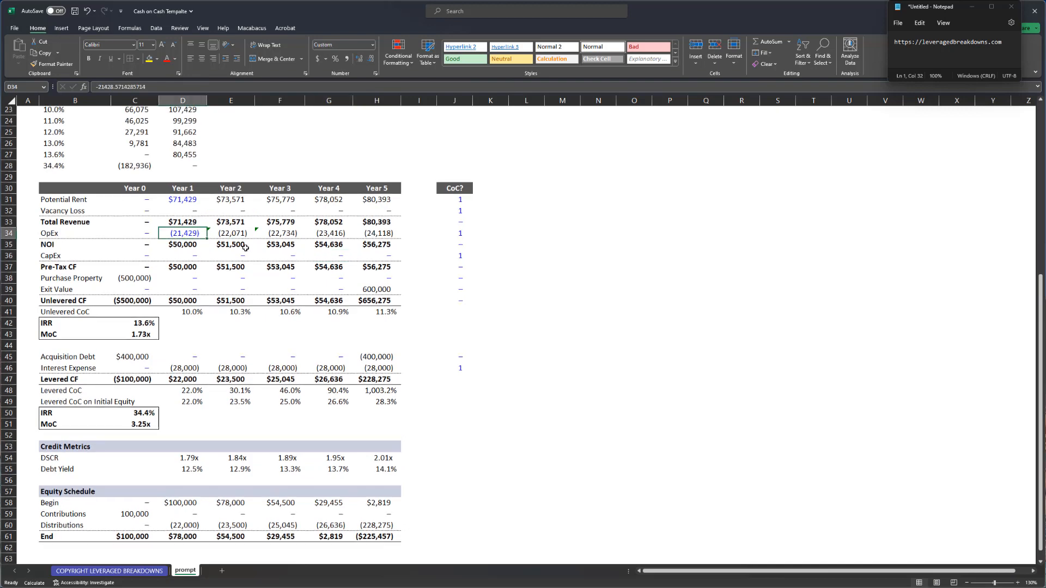
# - Start linking Year 1 potential rent in D31 to the empty column K cell
pyautogui.click(187, 200)
pyautogui.scroll(1, 240, 288)
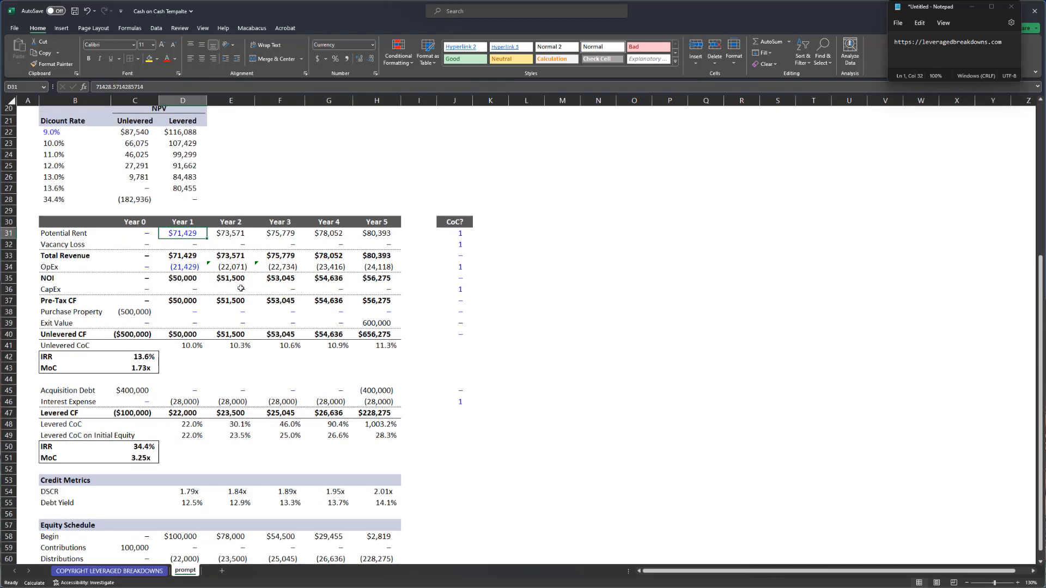
pyautogui.scroll(1, 242, 261)
pyautogui.press('F2')
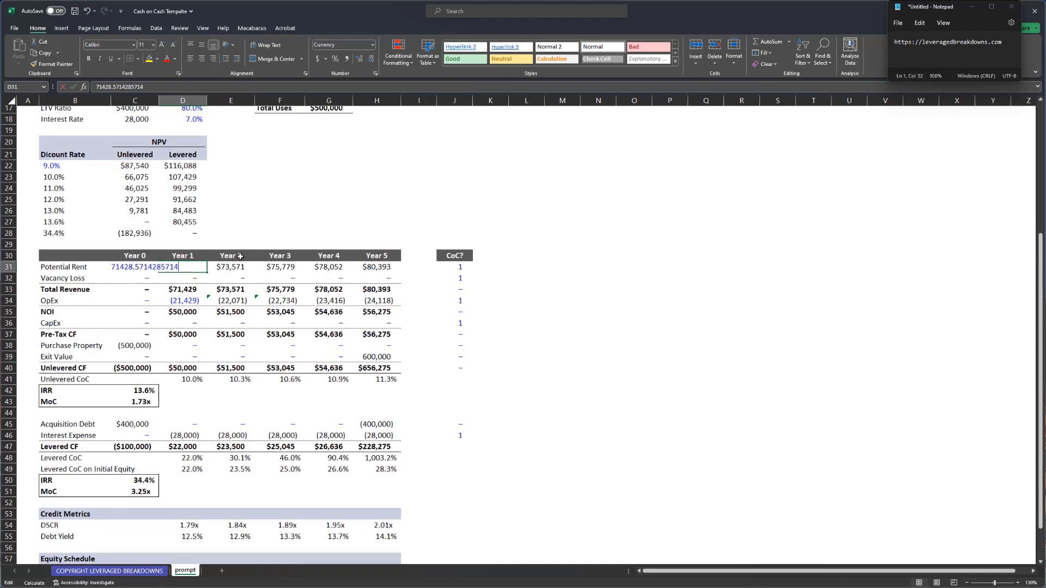
pyautogui.write('=')
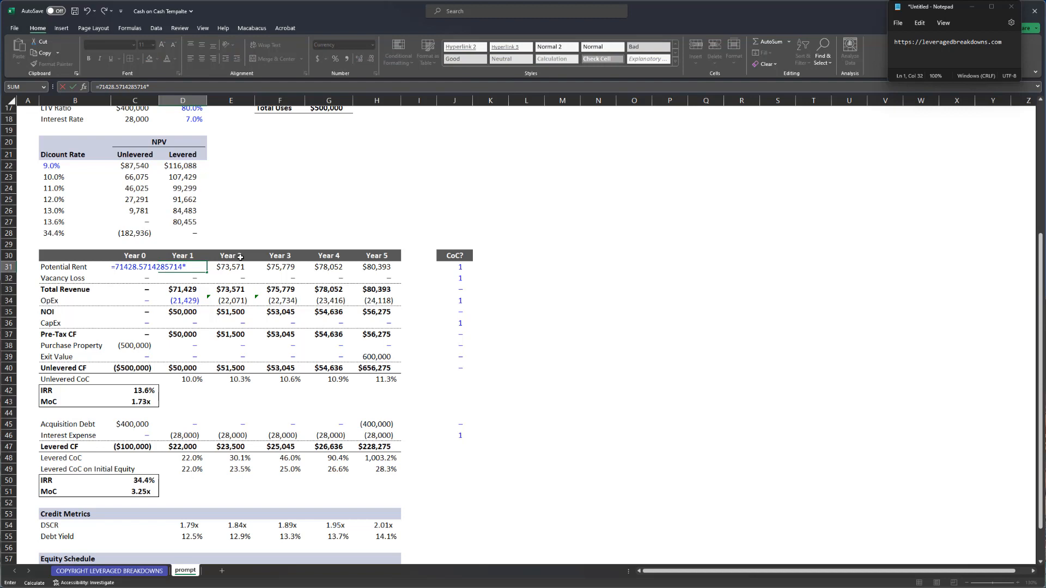
pyautogui.press('Right')
pyautogui.hotkey('ctrl', 'Right')
pyautogui.hotkey('ctrl', 'Right')
pyautogui.press('Right')
pyautogui.press('Return')
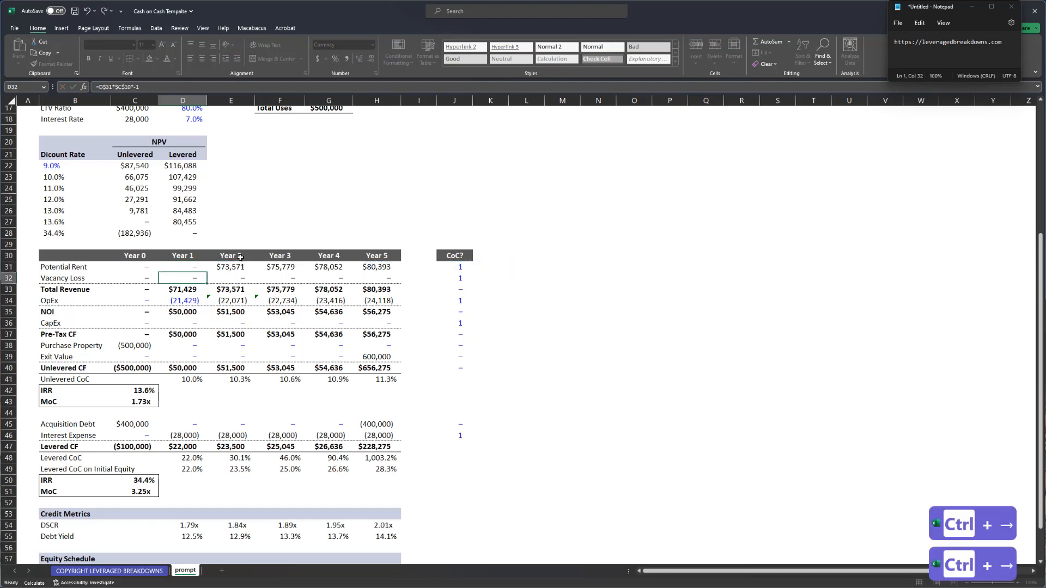
# - Add a 'Sensi' header in K30 and enter 10 in K31
pyautogui.press('Up')
pyautogui.hotkey('ctrl', 'Right')
pyautogui.hotkey('ctrl', 'Right')
pyautogui.press('Right')
pyautogui.press('Up')
pyautogui.write('Sens')
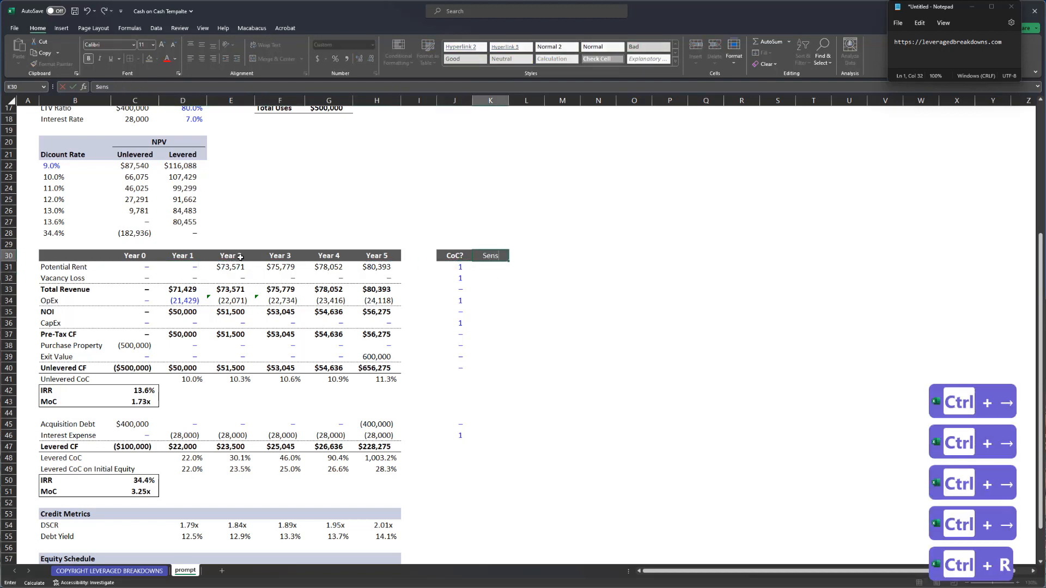
pyautogui.write('i')
pyautogui.press('Return')
pyautogui.write('10')
pyautogui.press('Return')
pyautogui.press('Up')
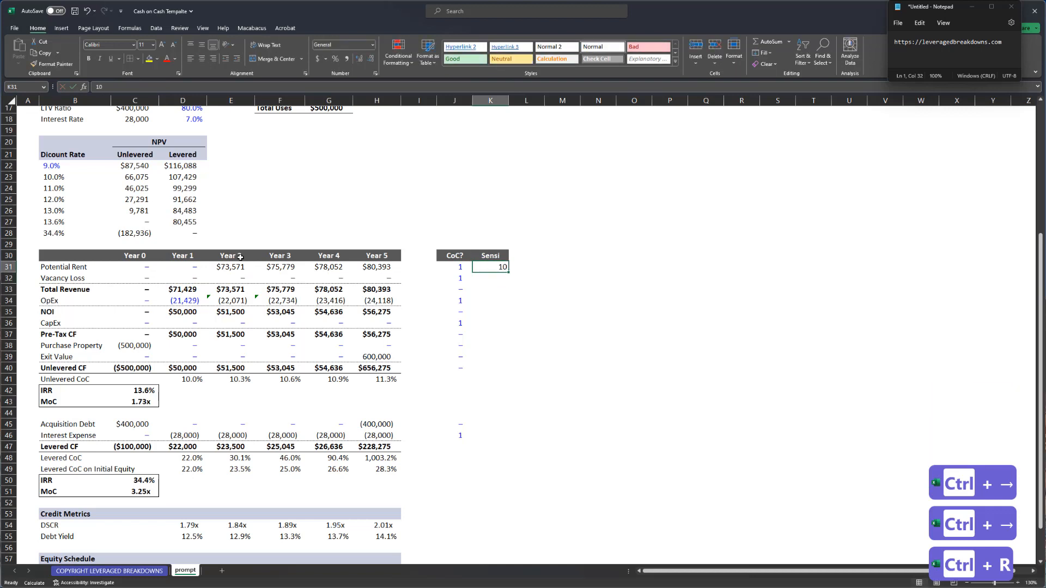
# - Edit D31 to =71428.5714285714*(1+$K$31) so rent flexes with the Sensi input
pyautogui.hotkey('ctrl', 'Left')
pyautogui.hotkey('ctrl', 'Left')
pyautogui.hotkey('ctrl', 'Left')
pyautogui.press('Right')
pyautogui.press('Right')
pyautogui.press('F2')
pyautogui.press('F4')
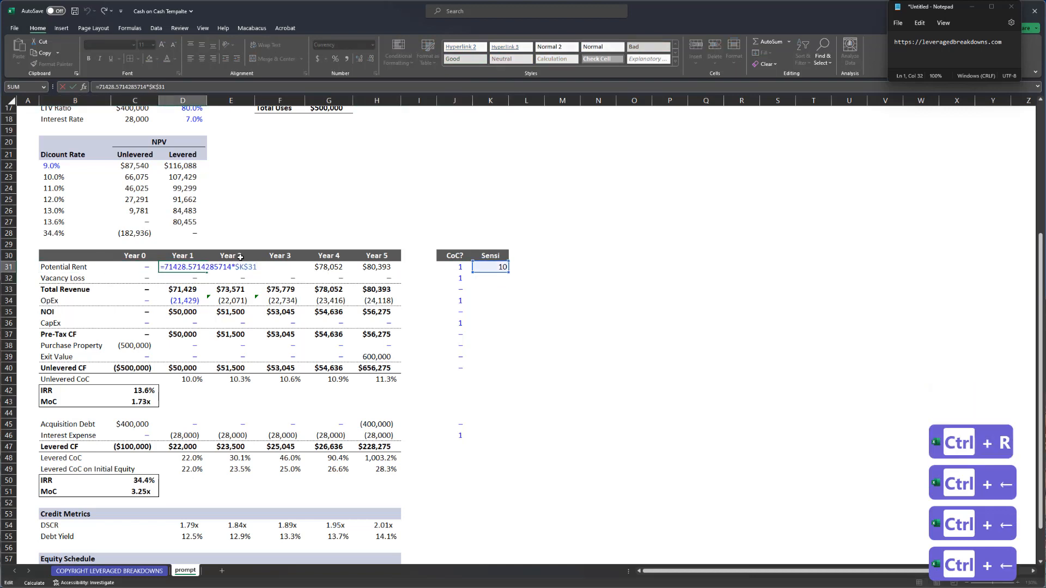
pyautogui.hotkey('ctrl', 'Left')
pyautogui.write('(1+')
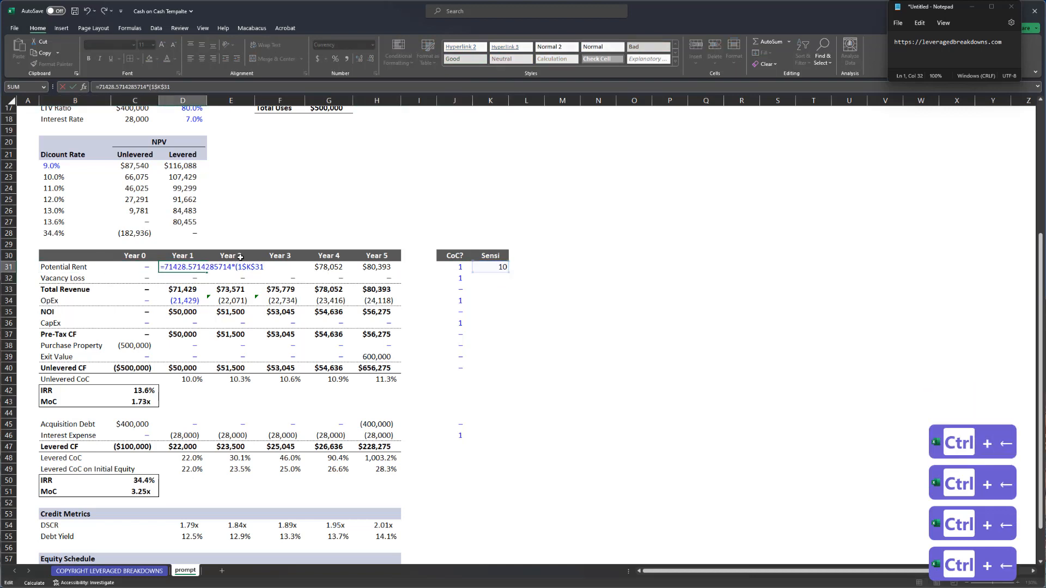
pyautogui.press('End')
pyautogui.write(')')
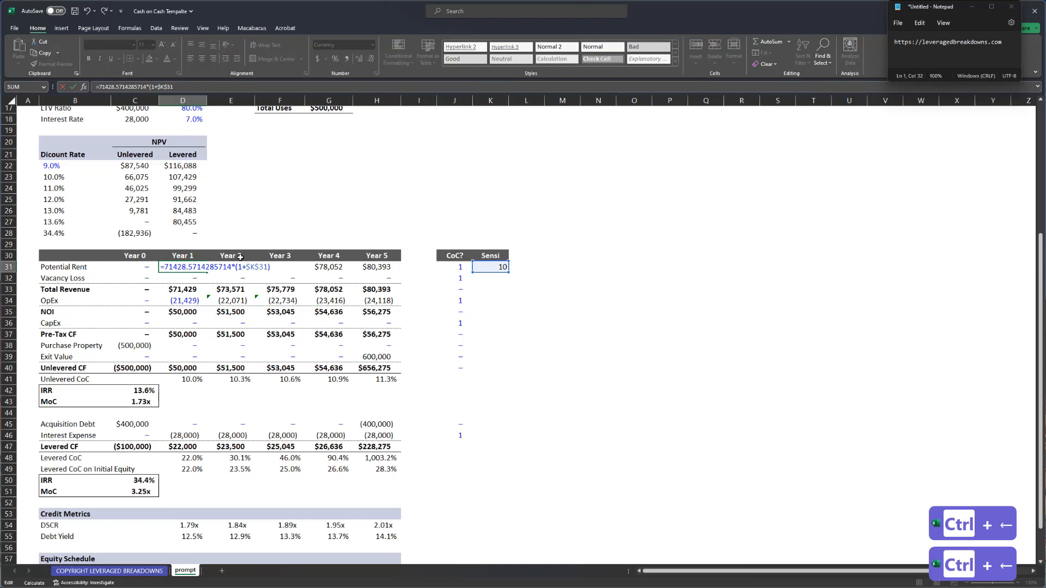
pyautogui.hotkey('ctrl', 'Return')
# - Set the Sensi input to 10.0% in percentage format and check Year 1 unlevered and levered CoC
pyautogui.hotkey('ctrl', 'Right')
pyautogui.hotkey('ctrl', 'Right')
pyautogui.hotkey('ctrl', 'Right')
pyautogui.write('1')
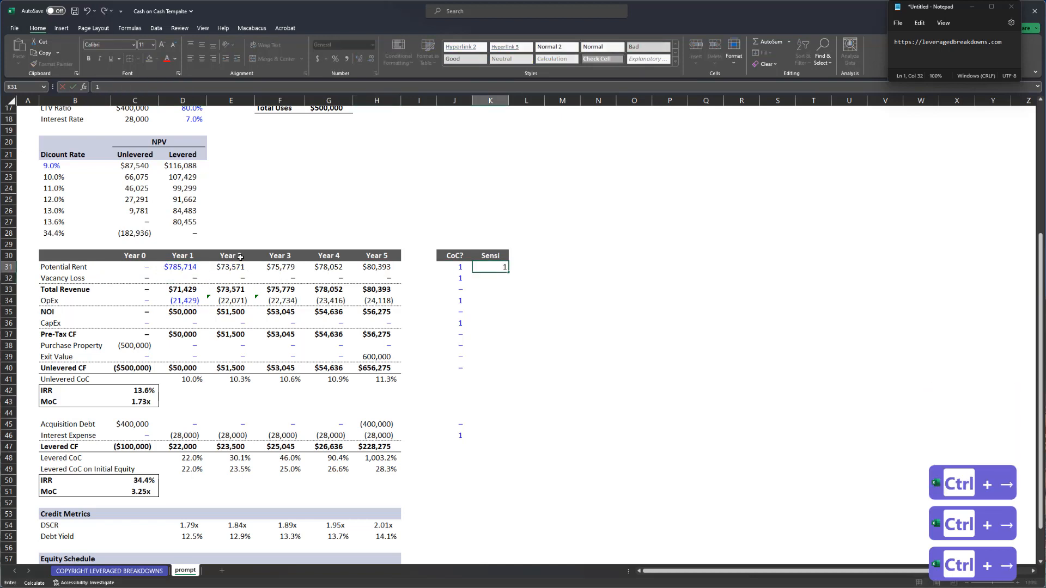
pyautogui.write('0')
pyautogui.hotkey('ctrl', 'Return')
pyautogui.hotkey('ctrl', 'shift', '5')
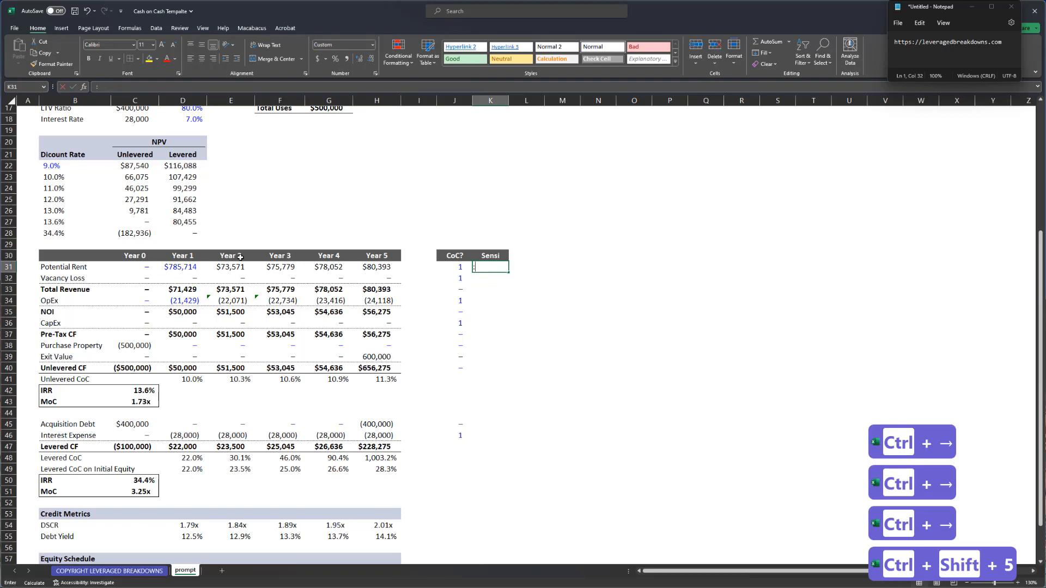
pyautogui.write(':')
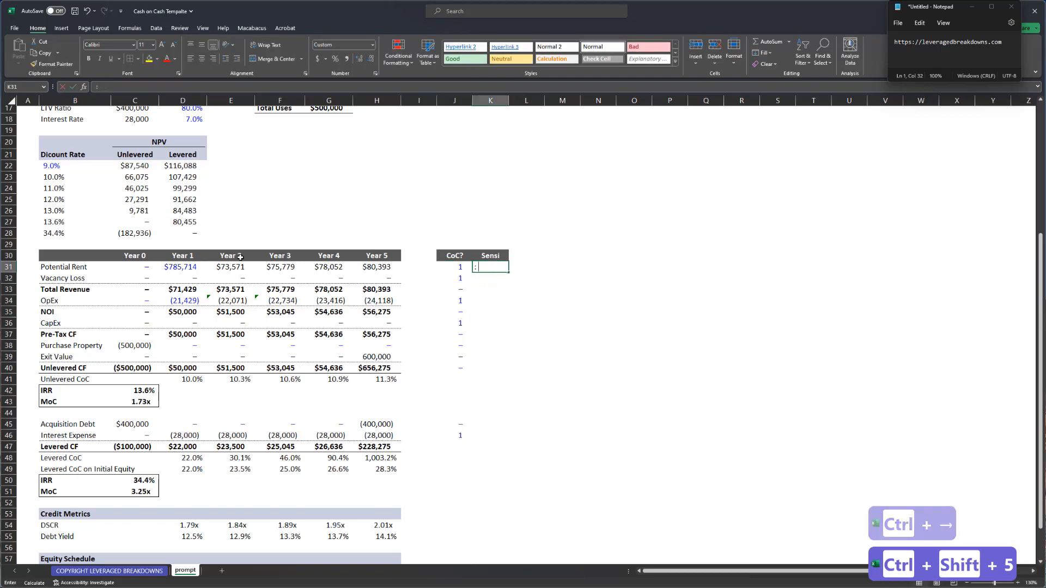
pyautogui.press('Escape')
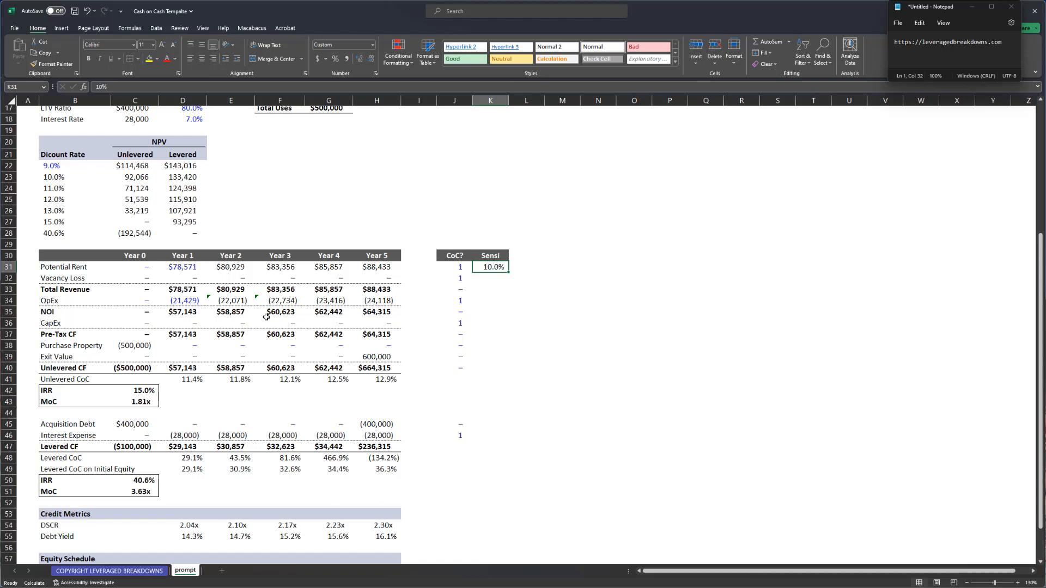
pyautogui.click(190, 383)
pyautogui.click(199, 456)
pyautogui.click(556, 257)
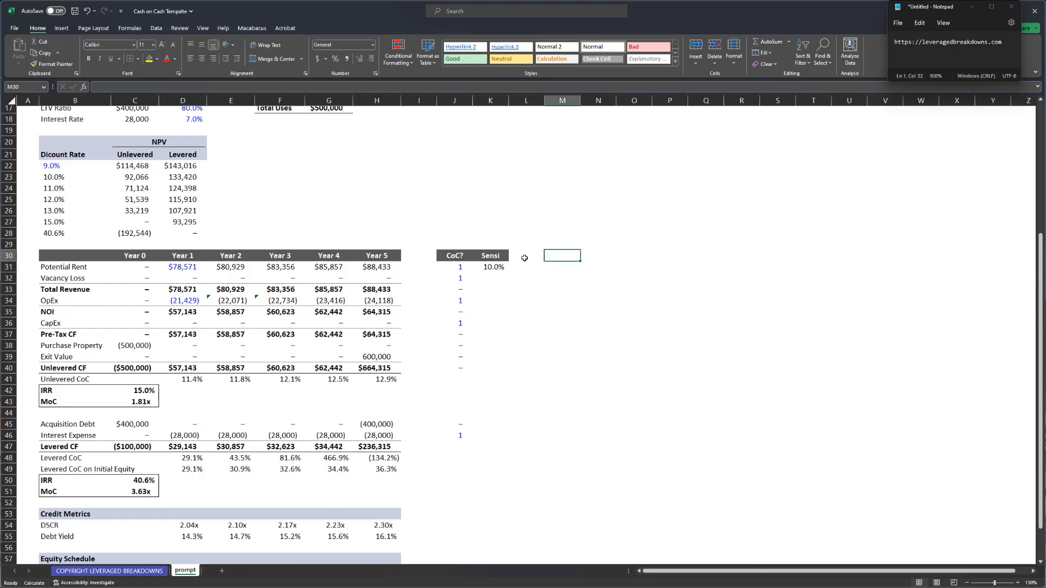
# - Enter -10% as the OpEx flex in the Sensi column (K34)
pyautogui.click(494, 267)
pyautogui.press('Down')
pyautogui.press('Down')
pyautogui.press('Down')
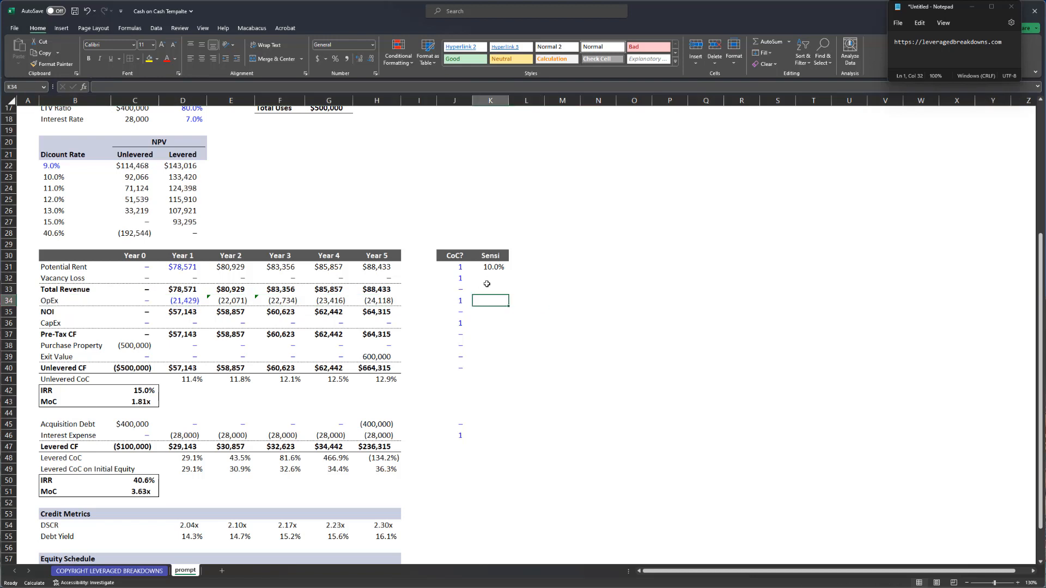
pyautogui.write('10')
pyautogui.press('Return')
pyautogui.press('Up')
pyautogui.write('-10%')
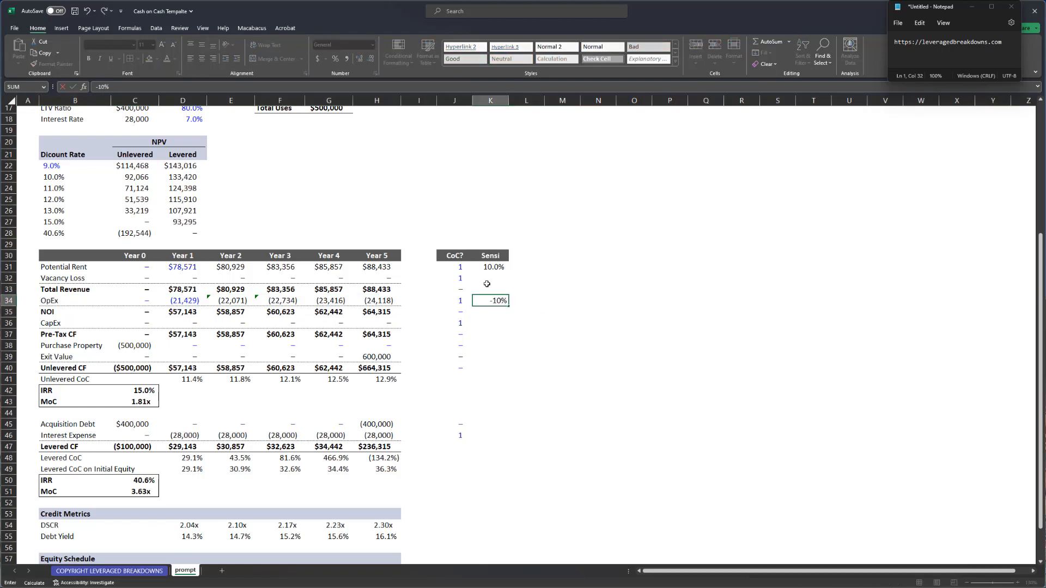
pyautogui.hotkey('ctrl', 'Up')
# - Copy the rent flex cell's blue percentage format onto the OpEx flex cell
pyautogui.hotkey('ctrl', ';')
pyautogui.hotkey('ctrl', 'c')
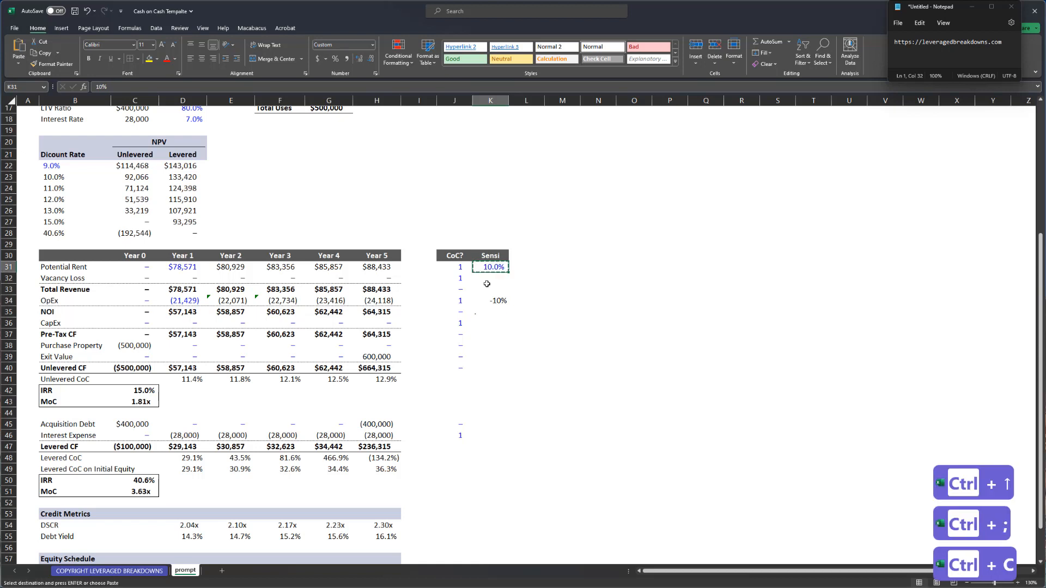
pyautogui.hotkey('ctrl', 'Down')
pyautogui.hotkey('alt', 'e')
pyautogui.press('s')
pyautogui.press('t')
pyautogui.press('Return')
# - Change Year 1 OpEx in D34 to =-21428.5714285714*(1+$K$34)
pyautogui.hotkey('ctrl', 'Left')
pyautogui.hotkey('ctrl', 'Left')
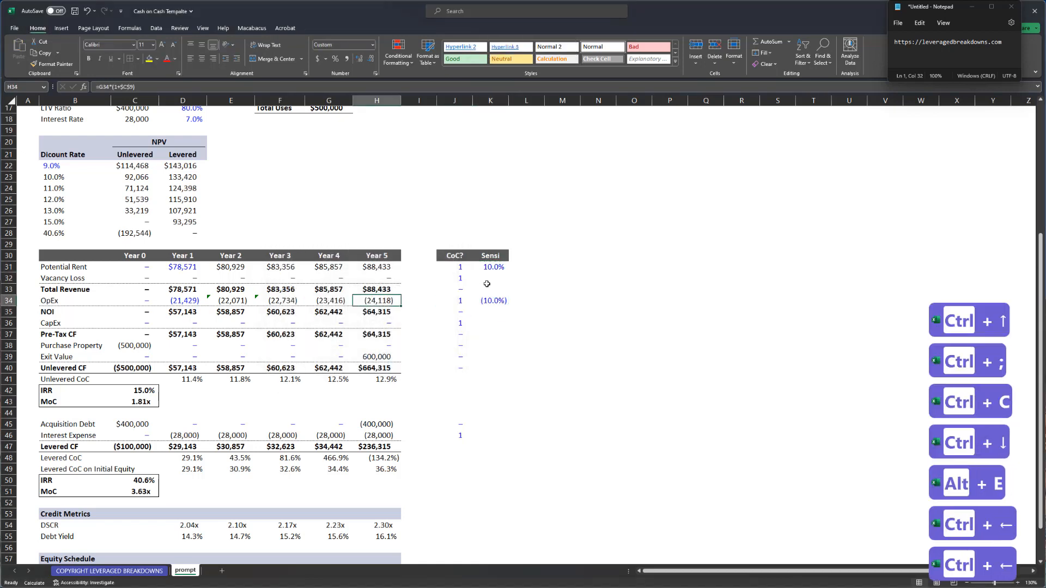
pyautogui.press('Left')
pyautogui.press('Left')
pyautogui.press('Left')
pyautogui.press('Left')
pyautogui.press('F2')
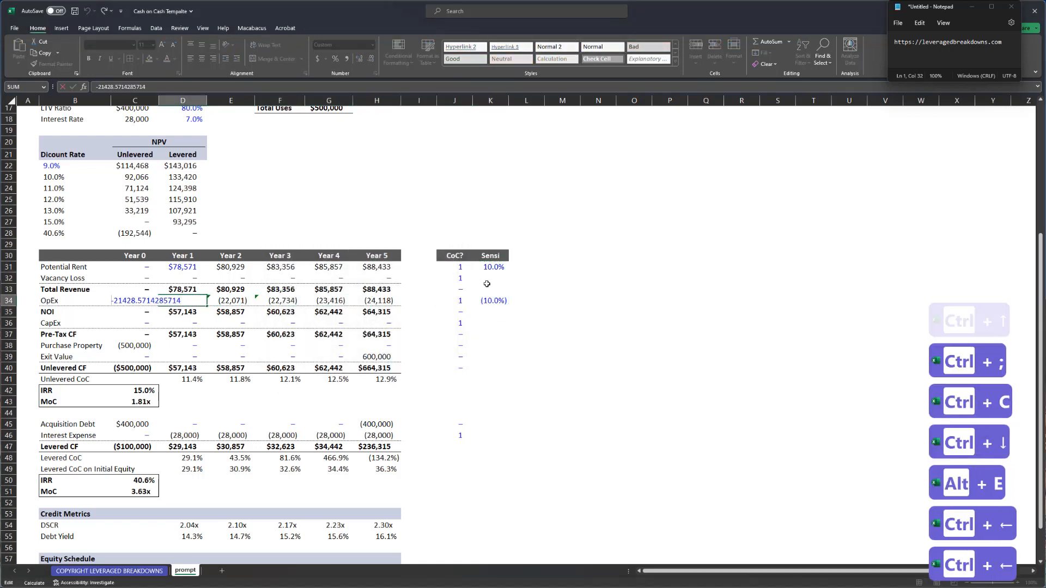
pyautogui.press('Home')
pyautogui.write('=')
pyautogui.press('End')
pyautogui.write('*')
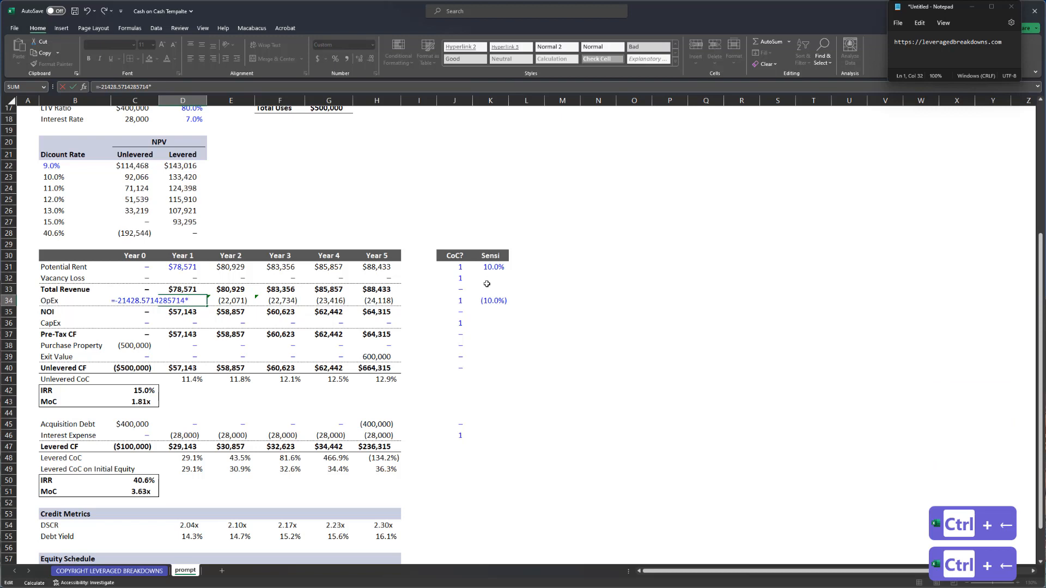
pyautogui.write('(1+')
pyautogui.hotkey('ctrl', 'Right')
pyautogui.hotkey('ctrl', 'Right')
pyautogui.hotkey('ctrl', 'Right')
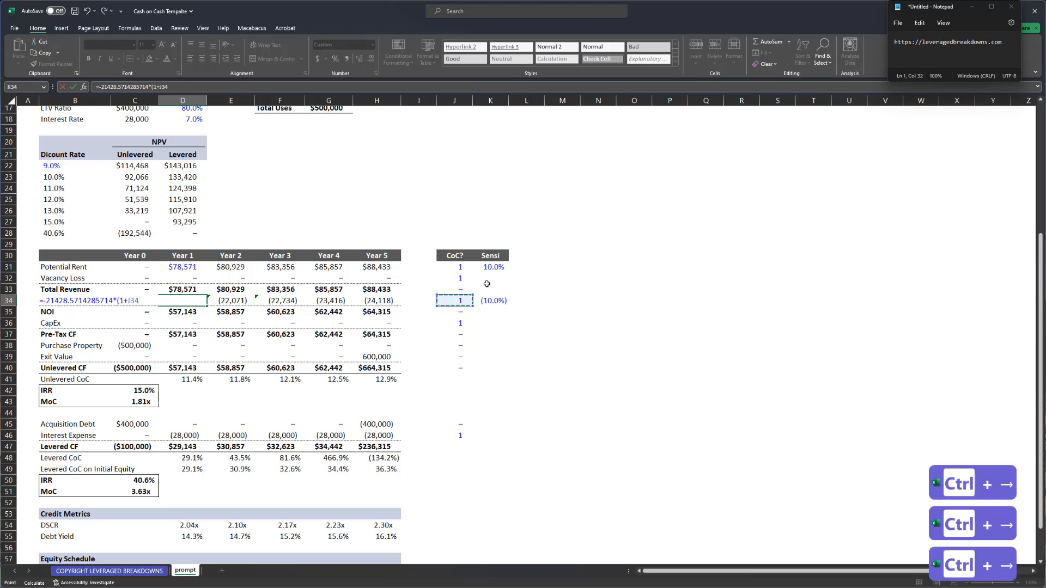
pyautogui.press('F4')
pyautogui.press('Return')
# - Reset the OpEx Sensi (K34) and rent Sensi (K31) values to 0
pyautogui.press('Up')
pyautogui.hotkey('ctrl', 'Right')
pyautogui.hotkey('ctrl', 'Right')
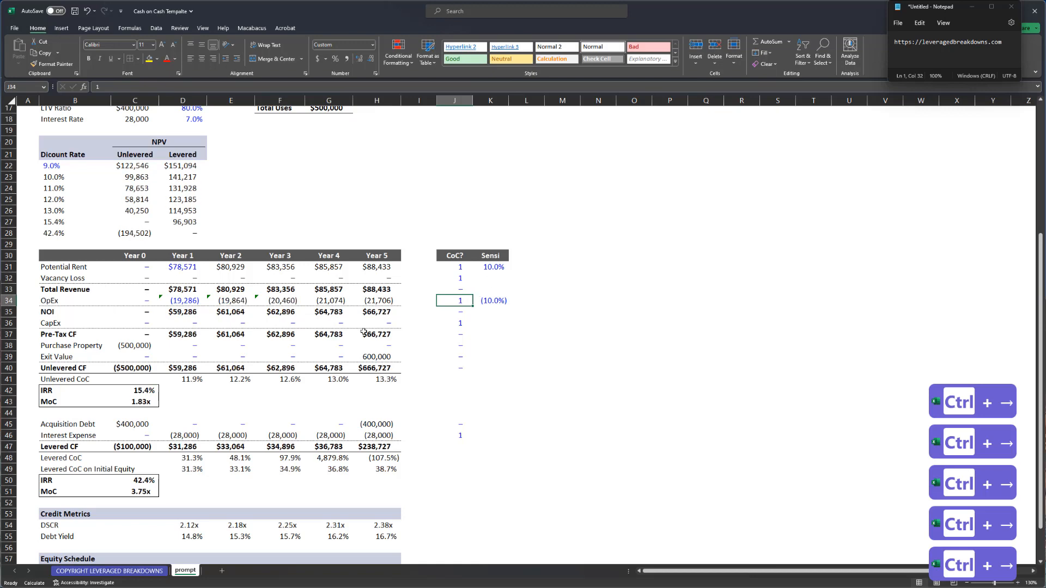
pyautogui.click(487, 301)
pyautogui.write('-10%')
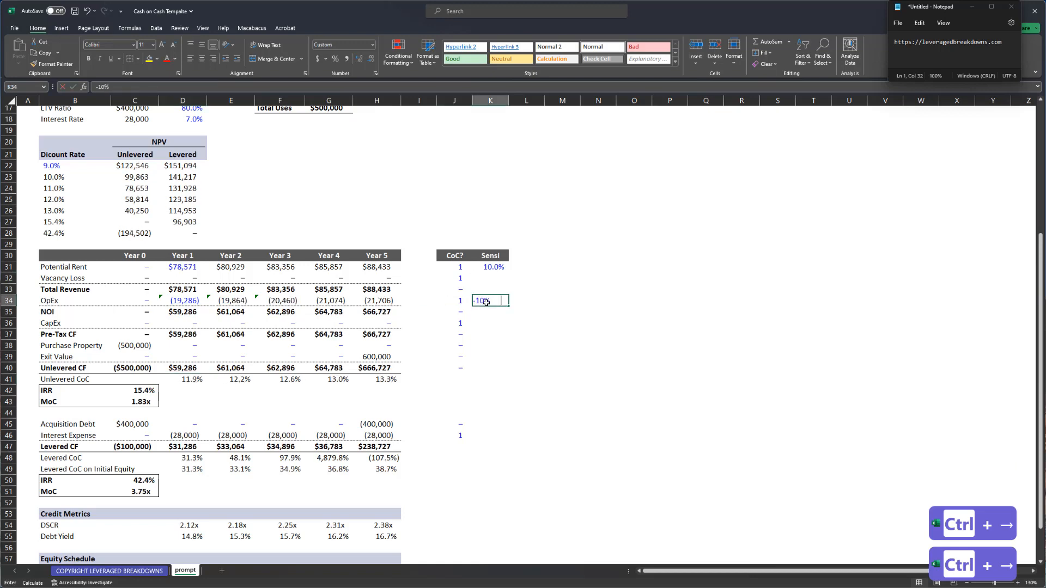
pyautogui.write('0')
pyautogui.press('Return')
pyautogui.hotkey('ctrl', 'Up')
pyautogui.hotkey('ctrl', 'Up')
pyautogui.write('0')
pyautogui.press('Return')
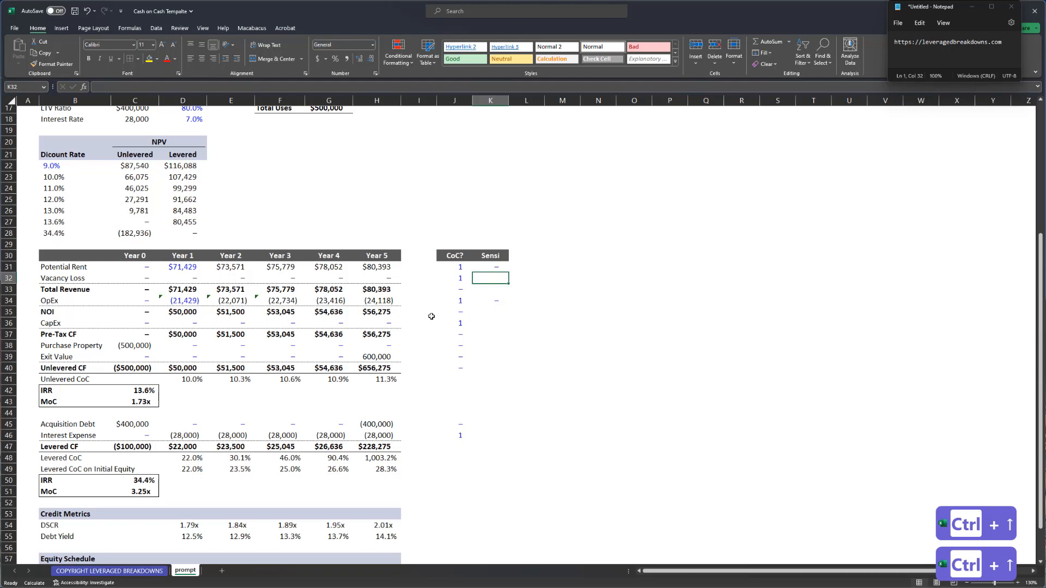
# - Save the workbook and check the Year 1 unlevered CoC formula
pyautogui.click(187, 377)
pyautogui.hotkey('ctrl', 's')
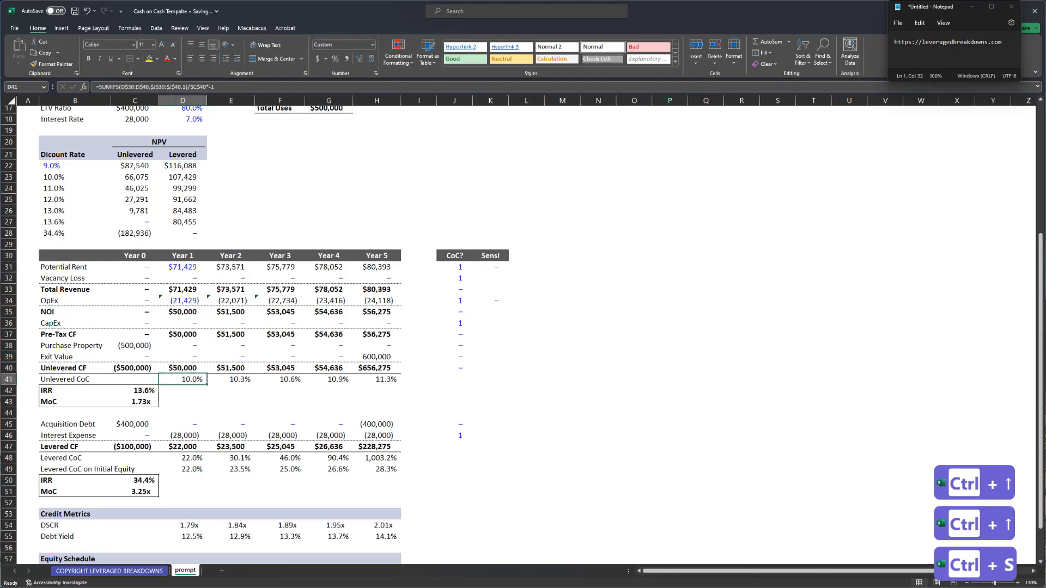
pyautogui.scroll(2, 262, 385)
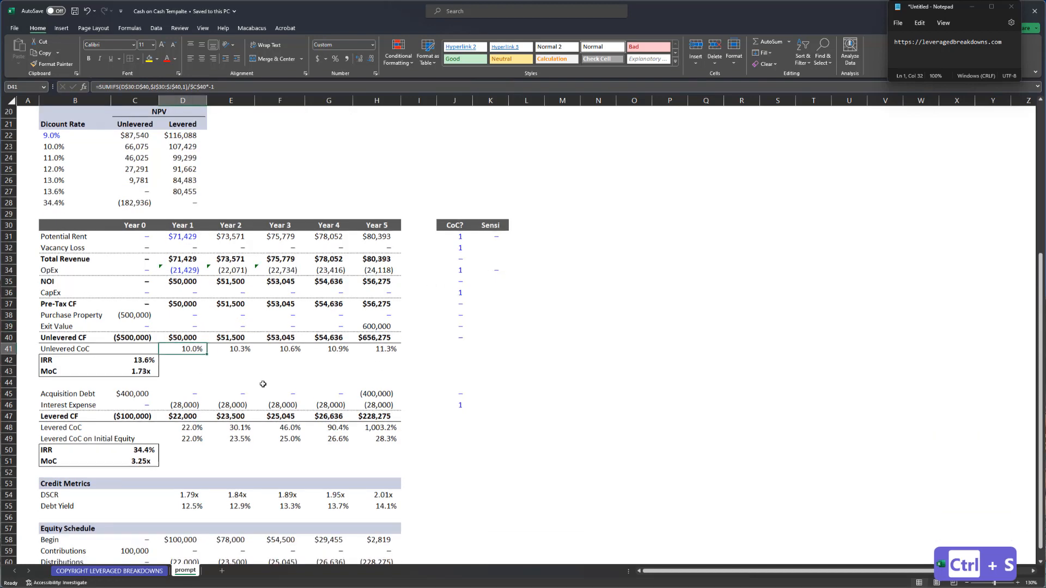
pyautogui.scroll(2, 237, 286)
# - Review the interest rate input and the Year 1 levered and unlevered CoC SUMIFS formulas
pyautogui.click(201, 254)
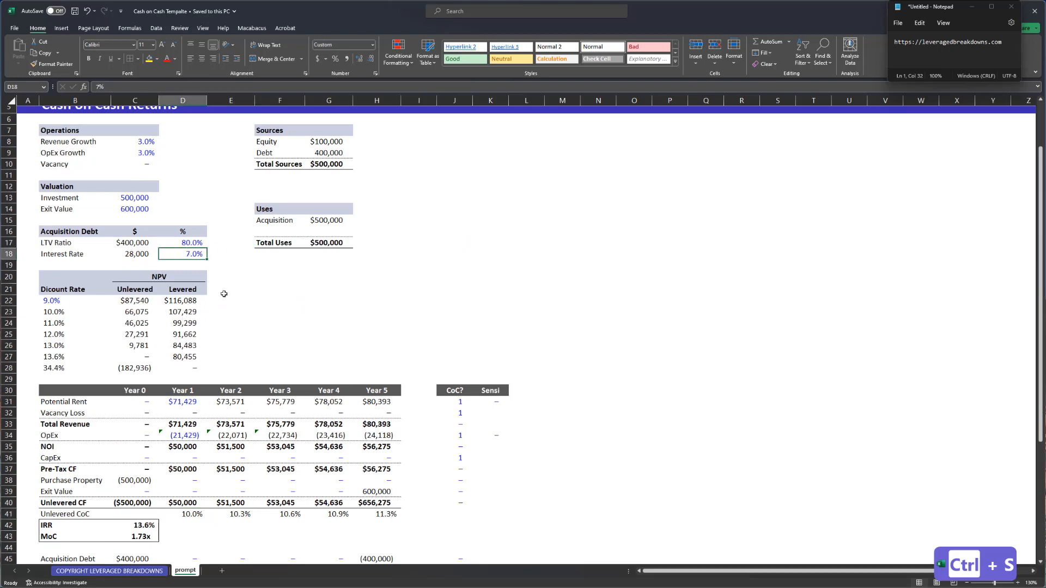
pyautogui.scroll(-6, 221, 286)
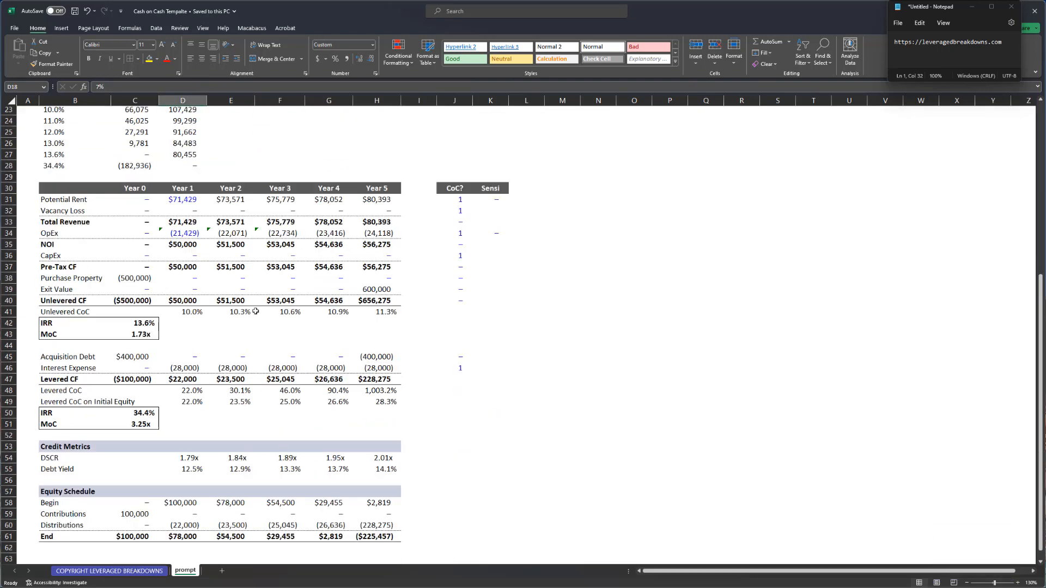
pyautogui.scroll(2, 255, 312)
pyautogui.scroll(-2, 228, 348)
pyautogui.click(200, 383)
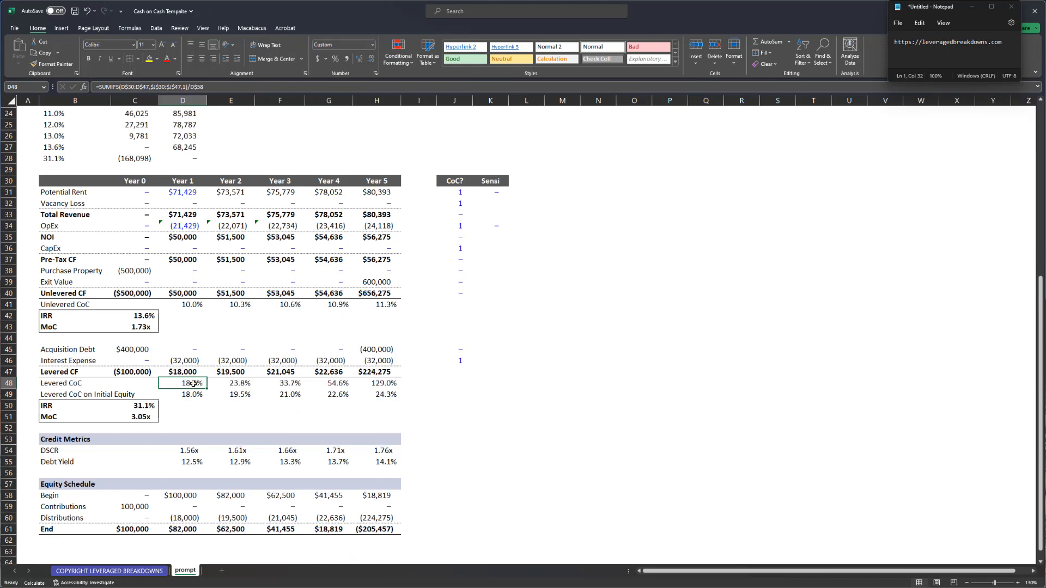
pyautogui.click(191, 306)
pyautogui.hotkey('shift', 'space')
pyautogui.scroll(3, 206, 162)
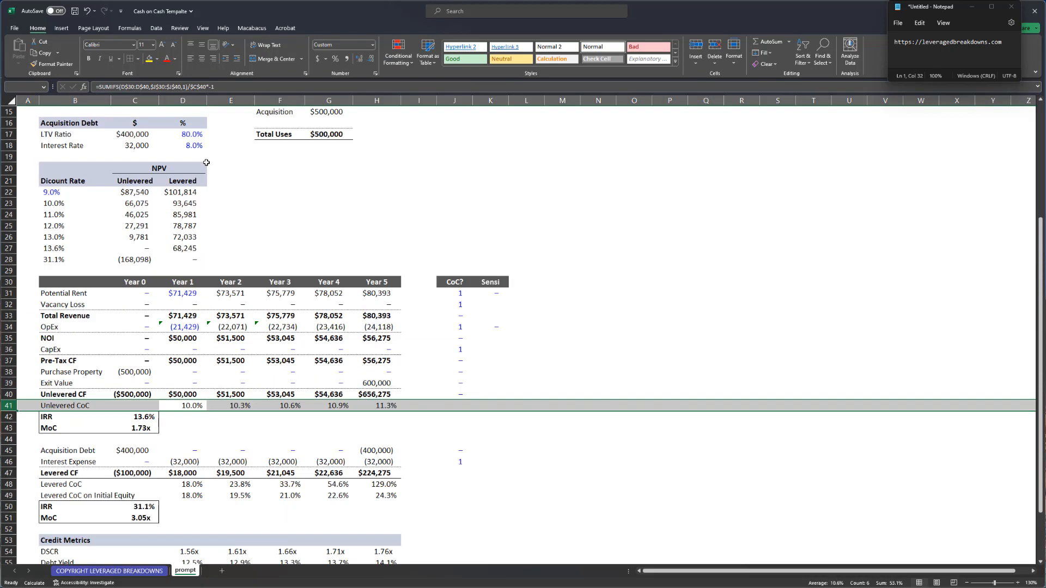
# - Restore the interest rate in D18 from 8% to 7% and recheck the Unlevered CoC row
pyautogui.click(193, 146)
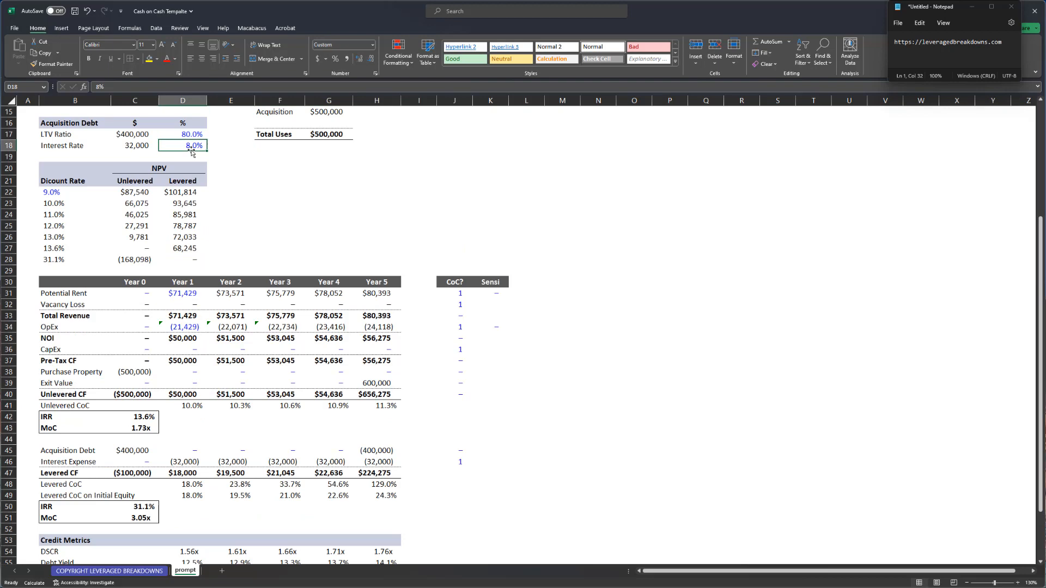
pyautogui.write('7')
pyautogui.press('Return')
pyautogui.scroll(-2, 272, 246)
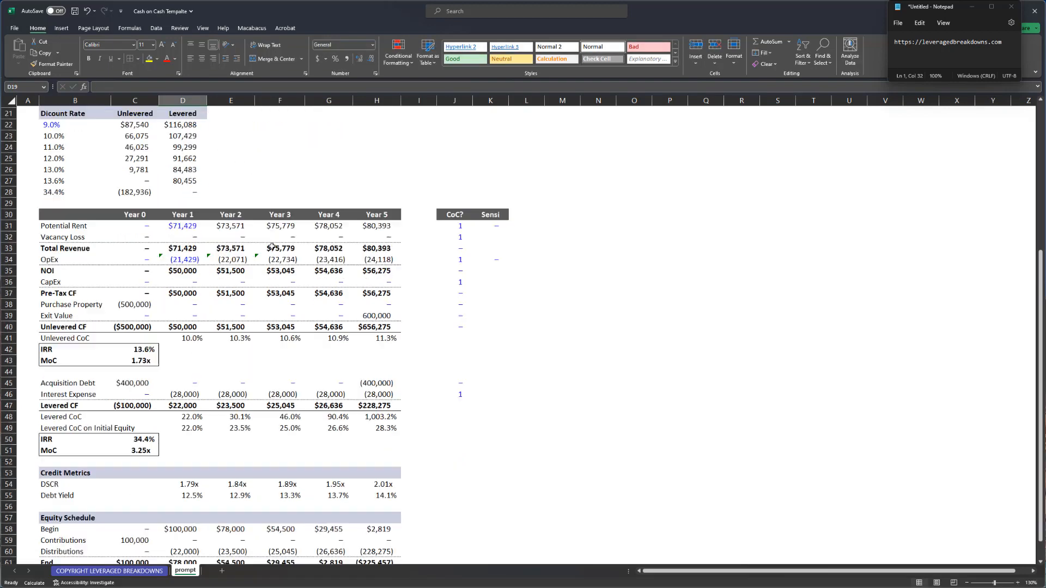
pyautogui.scroll(-1, 272, 246)
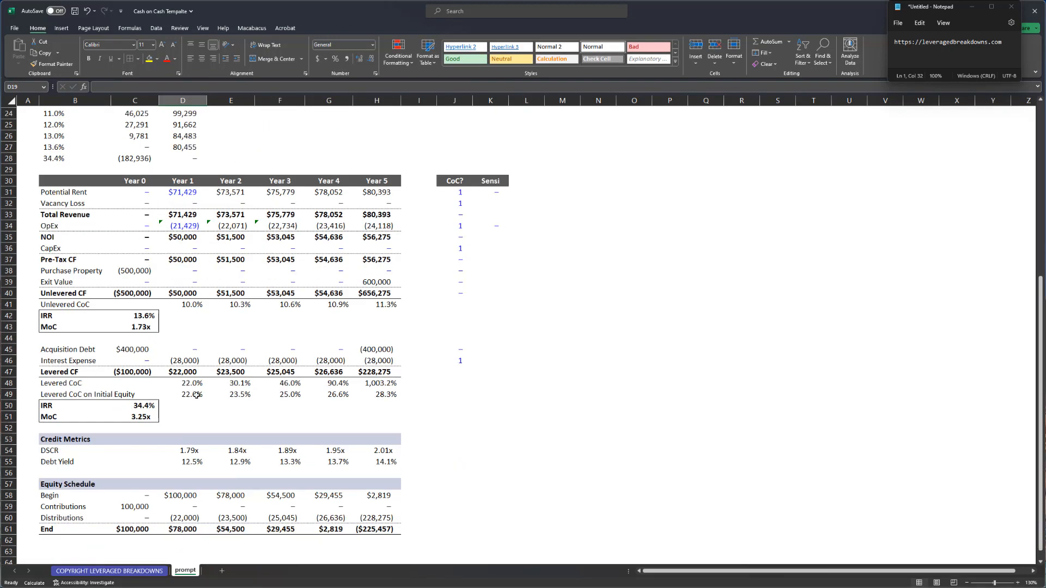
pyautogui.click(241, 429)
pyautogui.click(52, 306)
pyautogui.hotkey('shift', 'space')
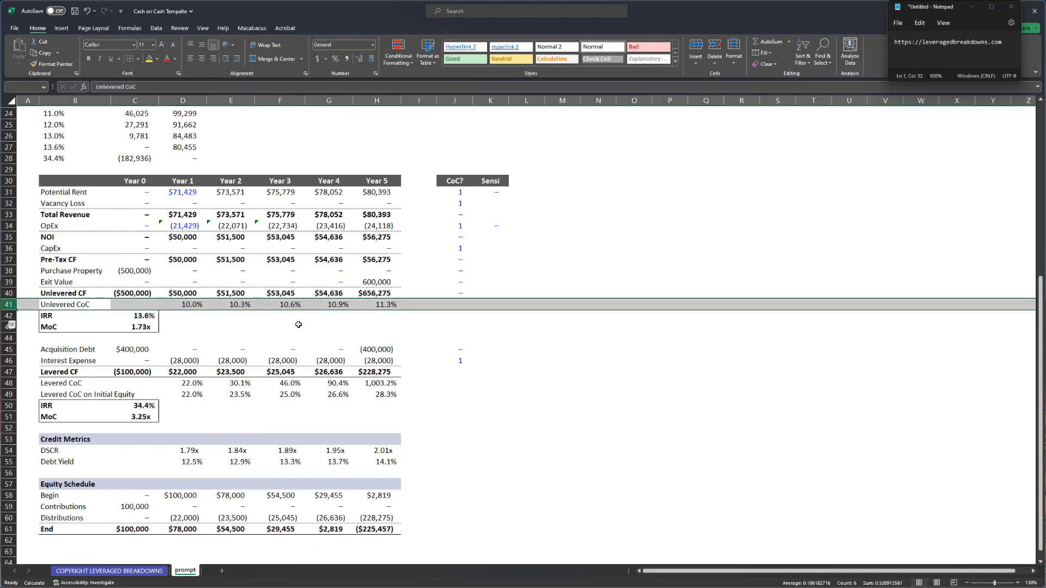
pyautogui.click(263, 341)
# - Save the workbook again and review the Year 2 interest expense
pyautogui.hotkey('ctrl', 'shift', 's')
pyautogui.hotkey('ctrl', 's')
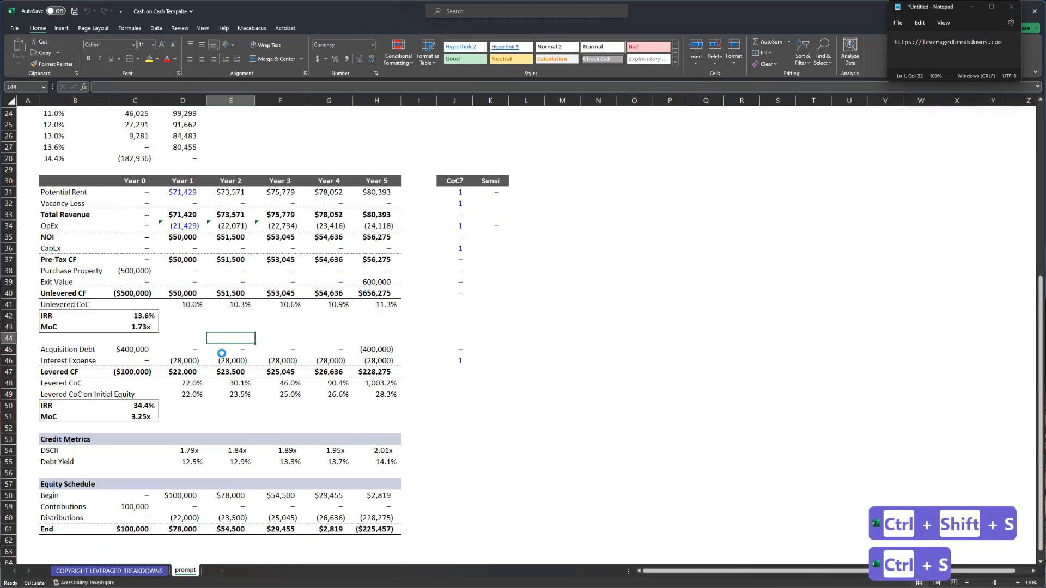
pyautogui.click(228, 361)
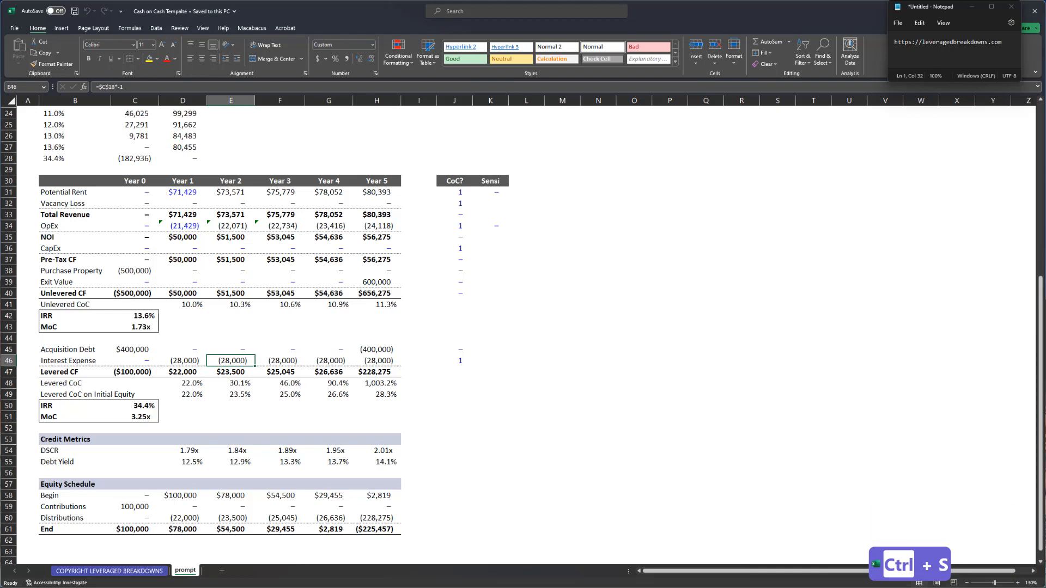
pyautogui.scroll(8, 259, 308)
pyautogui.moveTo(264, 357); pyautogui.dragTo(263, 345)
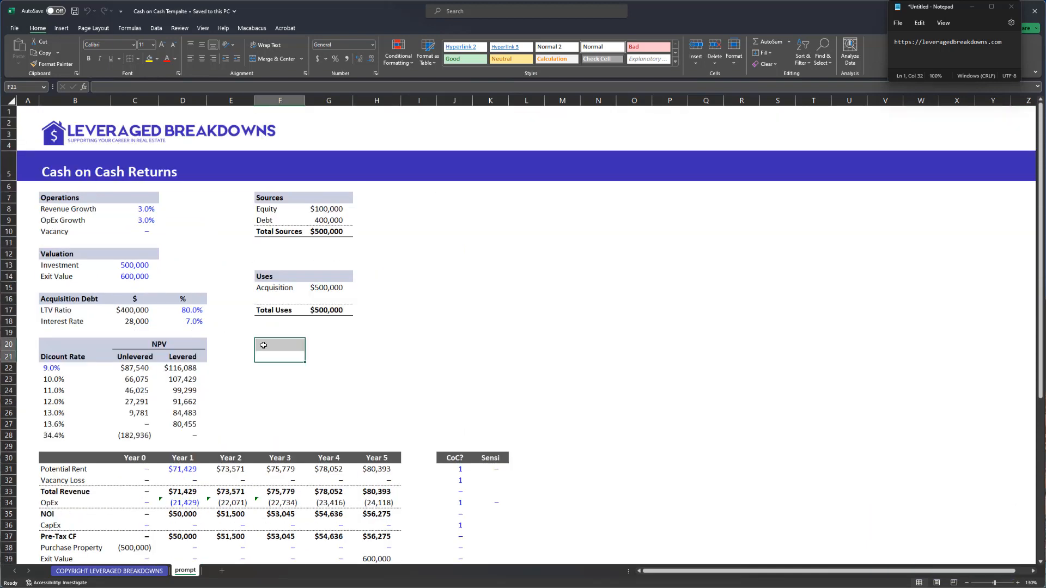
# - Look over the model cells, then bring up the COPYRIGHT LEVERAGED BREAKDOWNS sheet
pyautogui.click(280, 367)
pyautogui.scroll(-6, 296, 421)
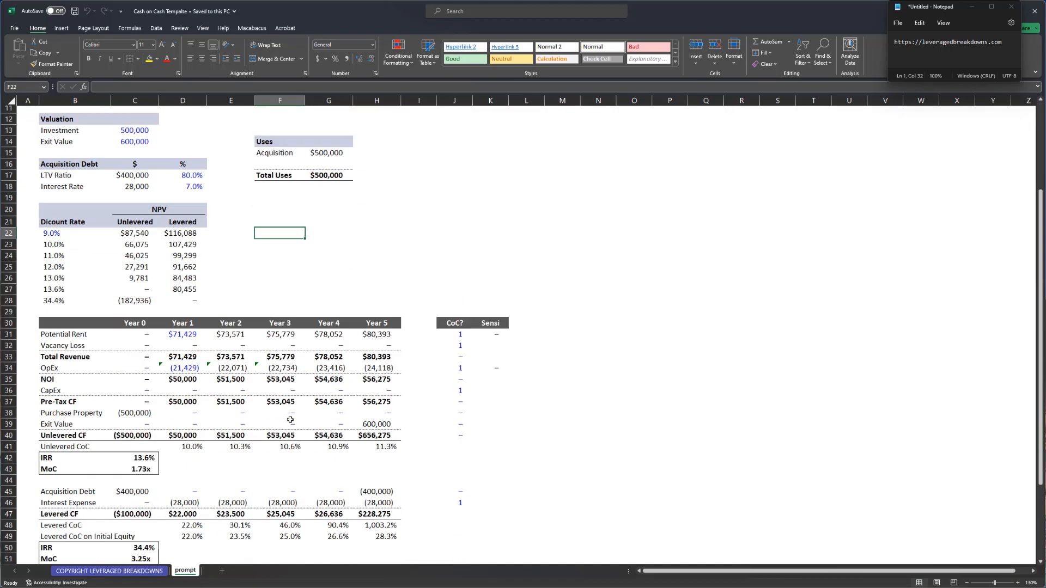
pyautogui.scroll(-4, 297, 422)
pyautogui.scroll(10, 300, 423)
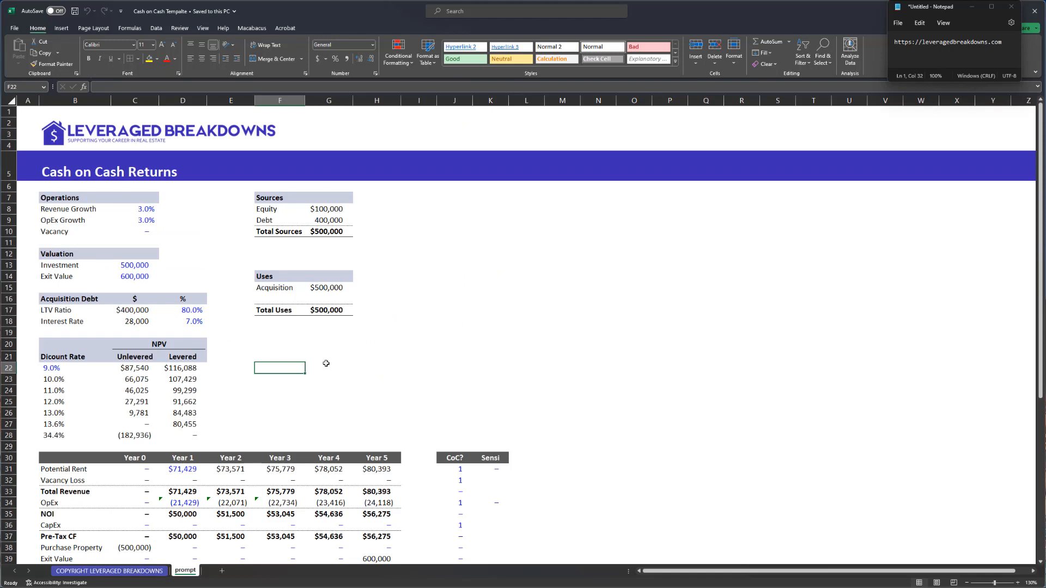
pyautogui.click(329, 367)
pyautogui.click(334, 387)
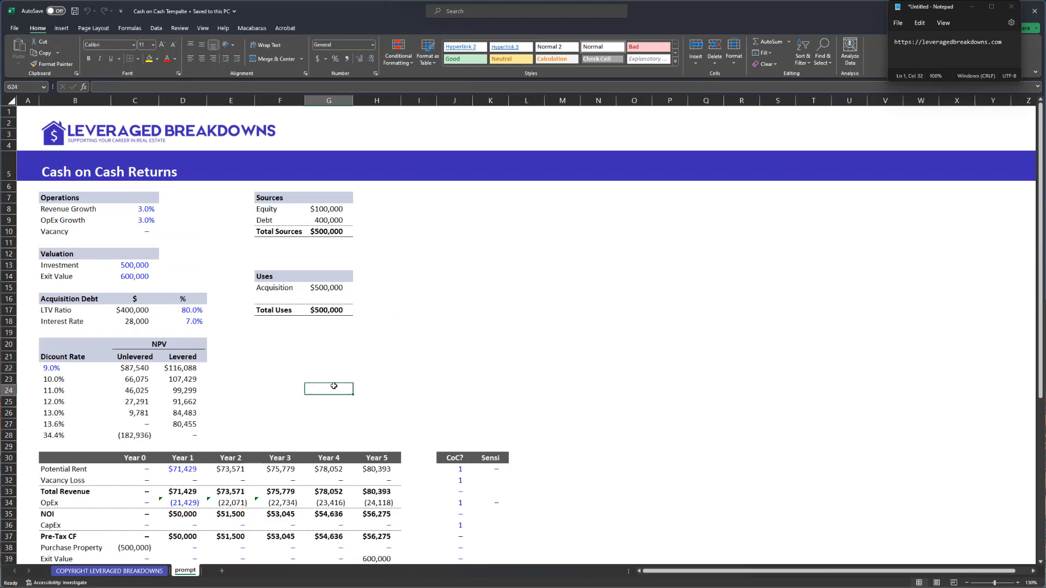
pyautogui.click(296, 389)
pyautogui.click(366, 378)
pyautogui.click(295, 379)
pyautogui.press('Right')
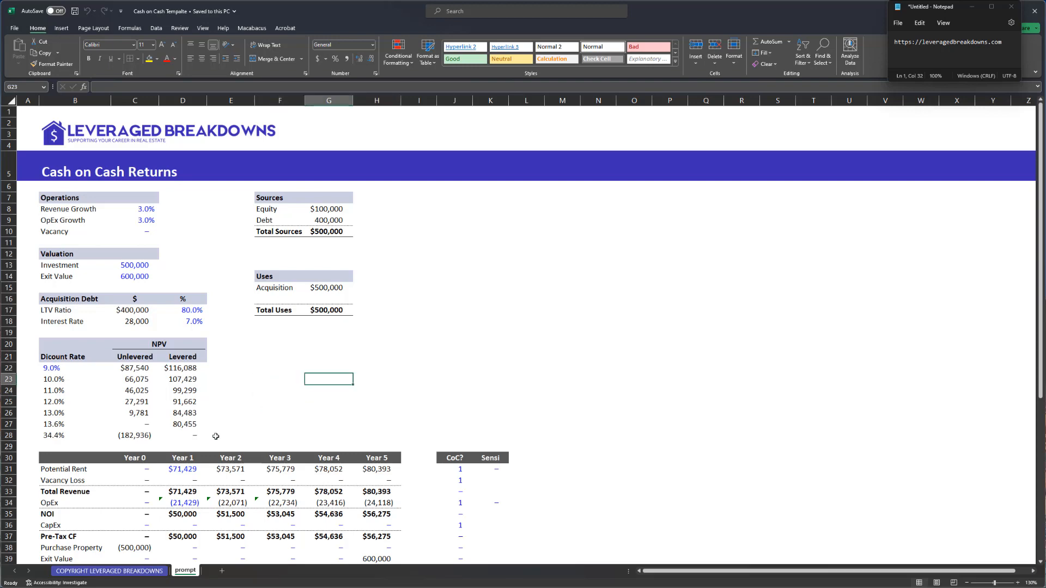
pyautogui.click(139, 571)
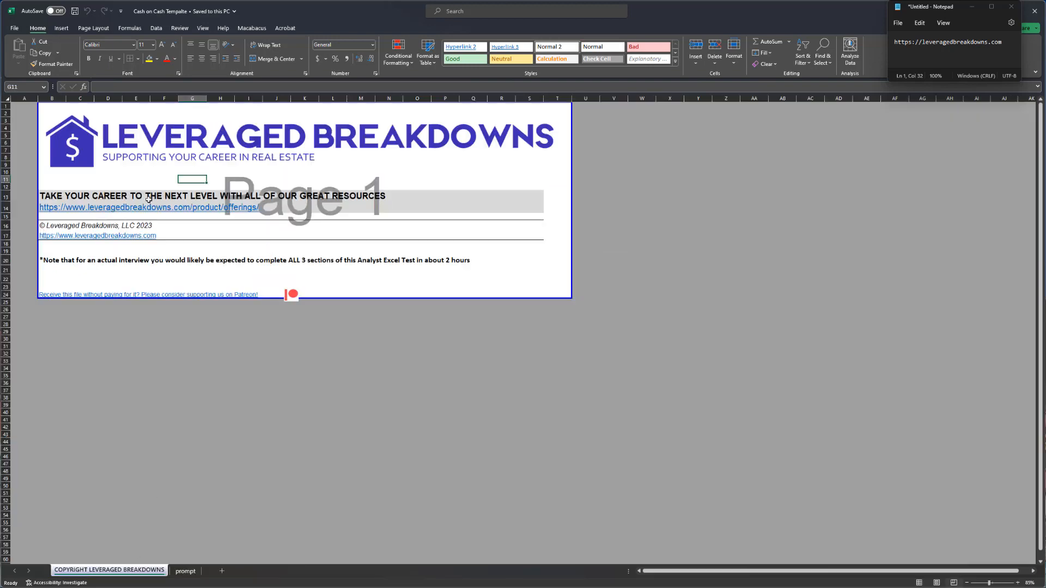
pyautogui.press('Right')
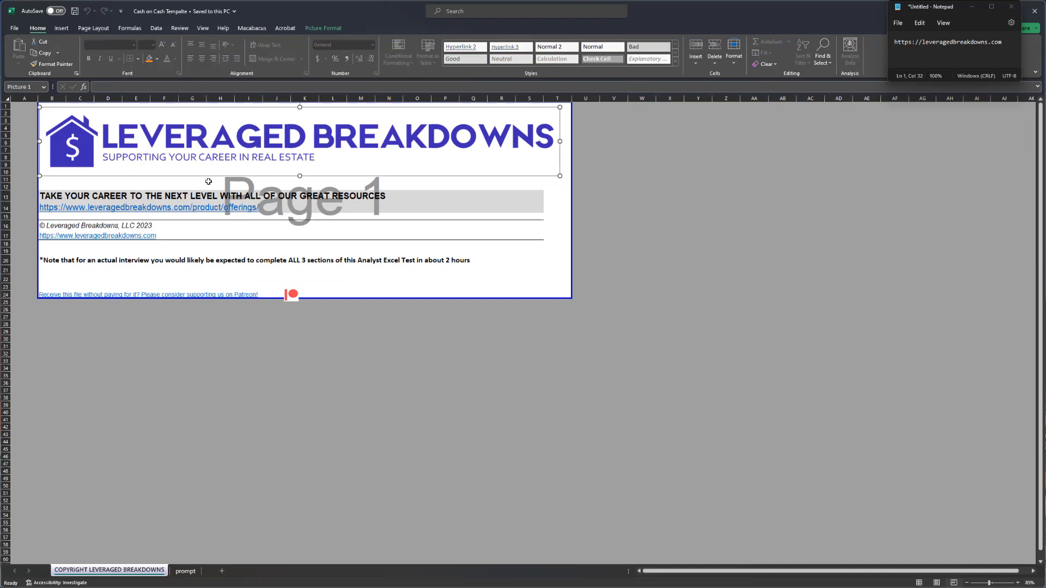